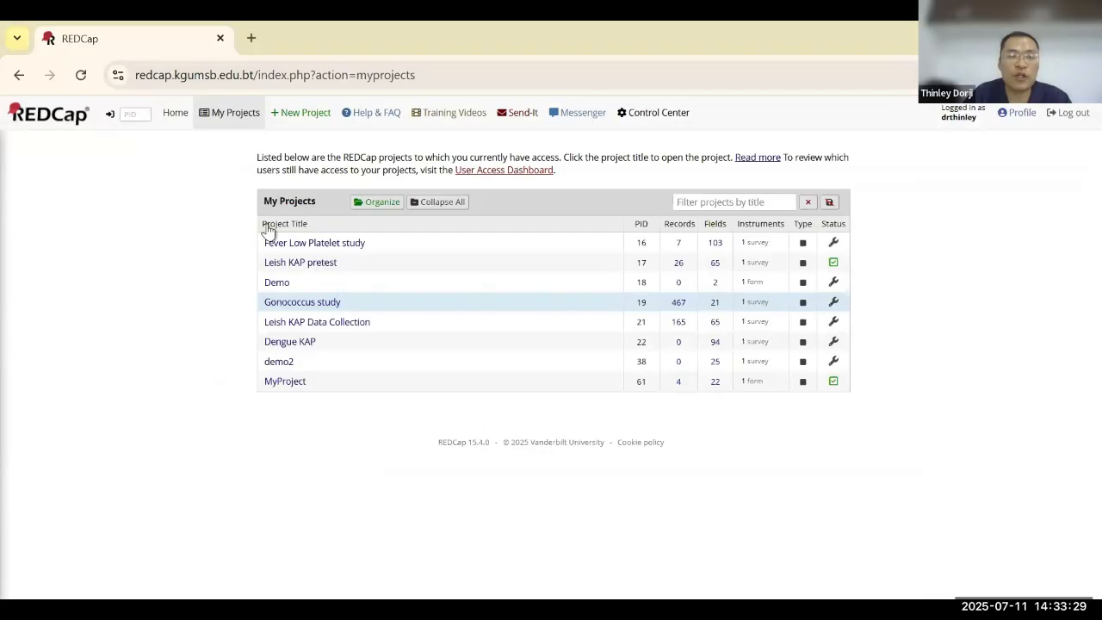
- Open the list of own projects and review their titles, record and field counts, instruments and status
click(229, 116)
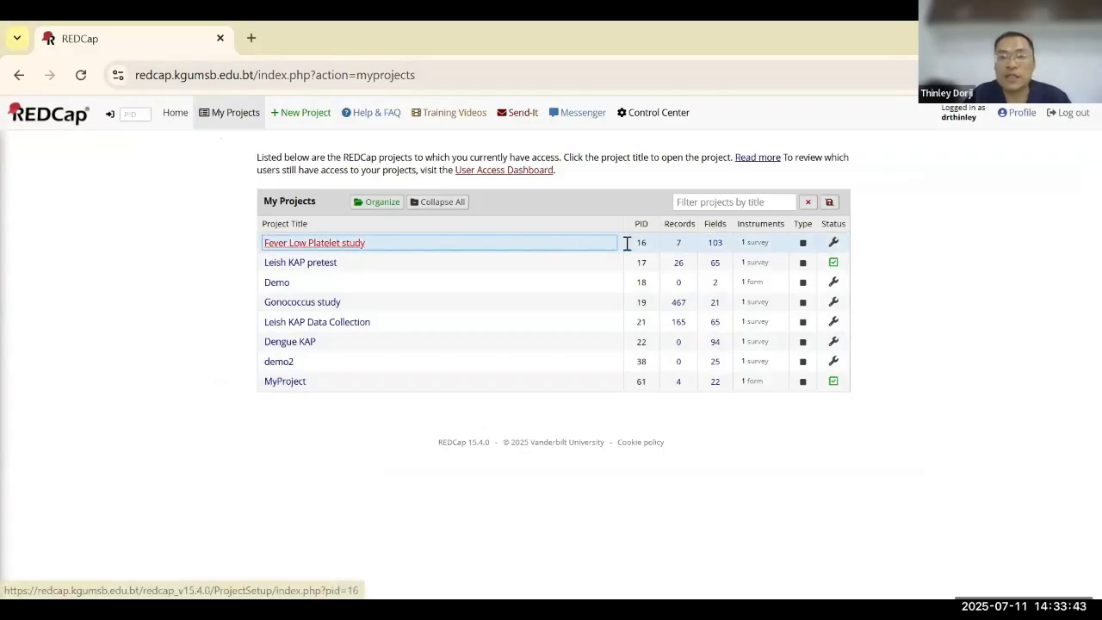
key(ctrl+plus)
key(ctrl+plus)
key(ctrl+plus)
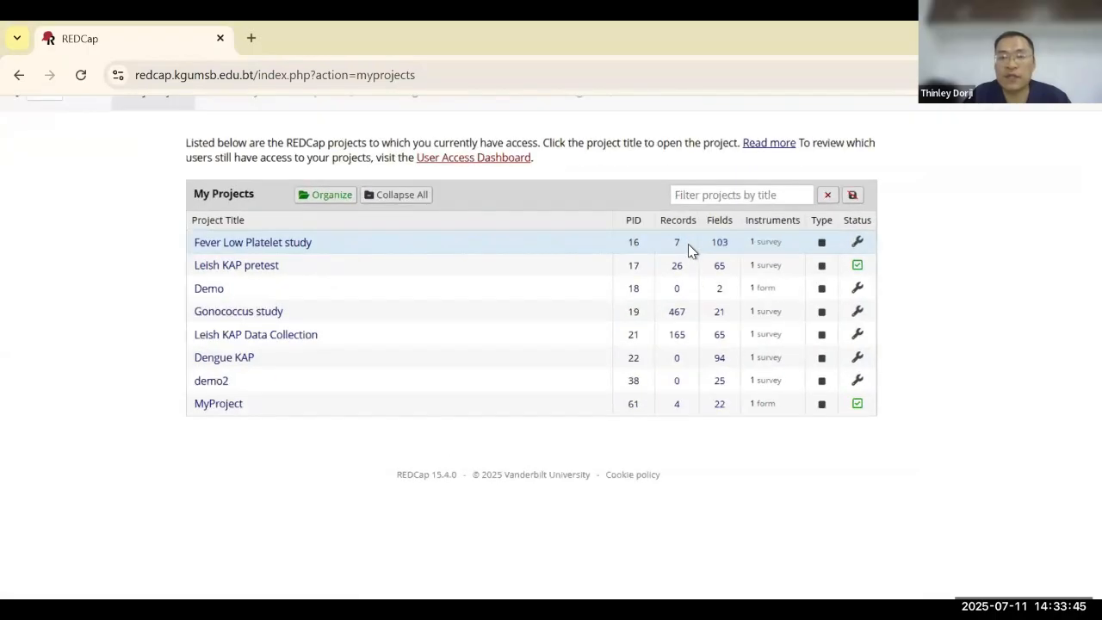
scroll(692, 251, up, 1)
scroll(715, 251, left, 1)
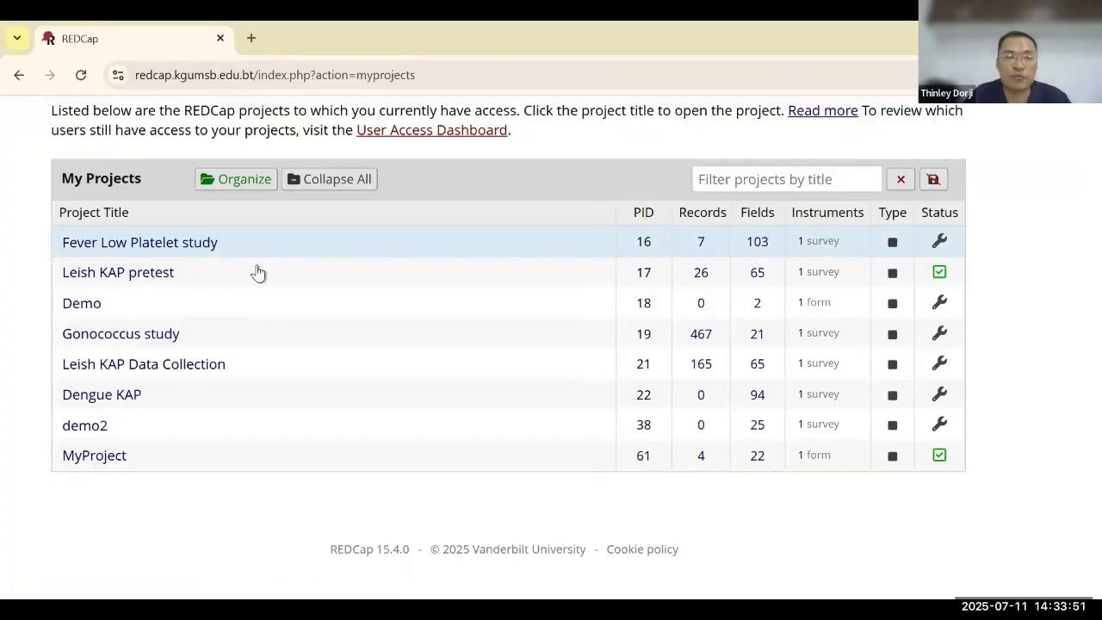
scroll(337, 302, down, 4)
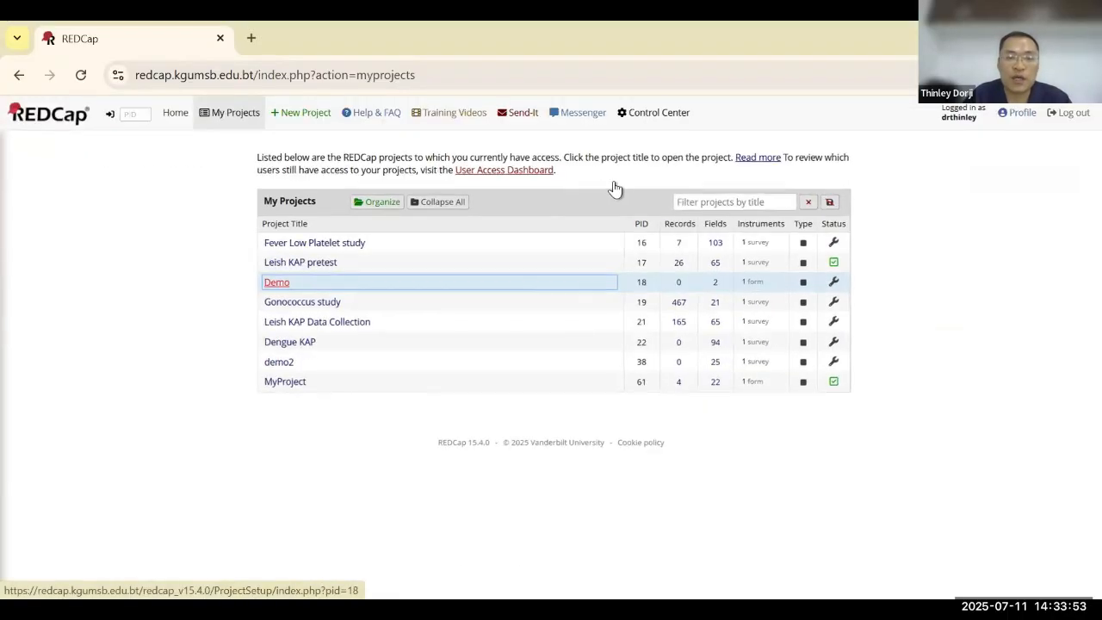
- Create an empty project titled "Dummy Project" with the purpose Practice / Just for fun
click(301, 117)
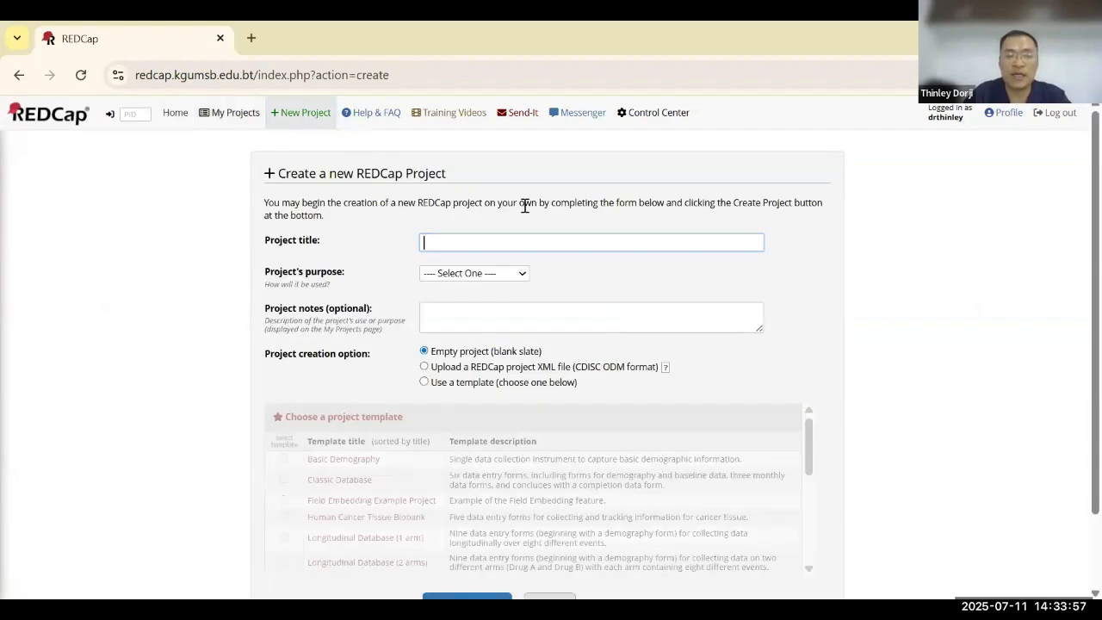
text(Dummy )
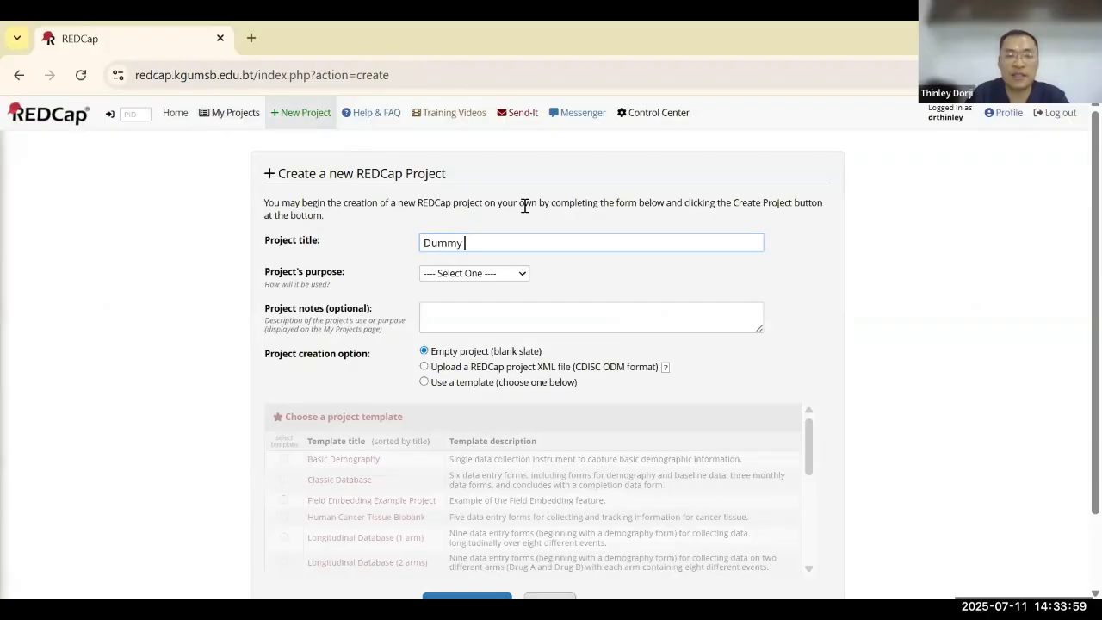
text(Po)
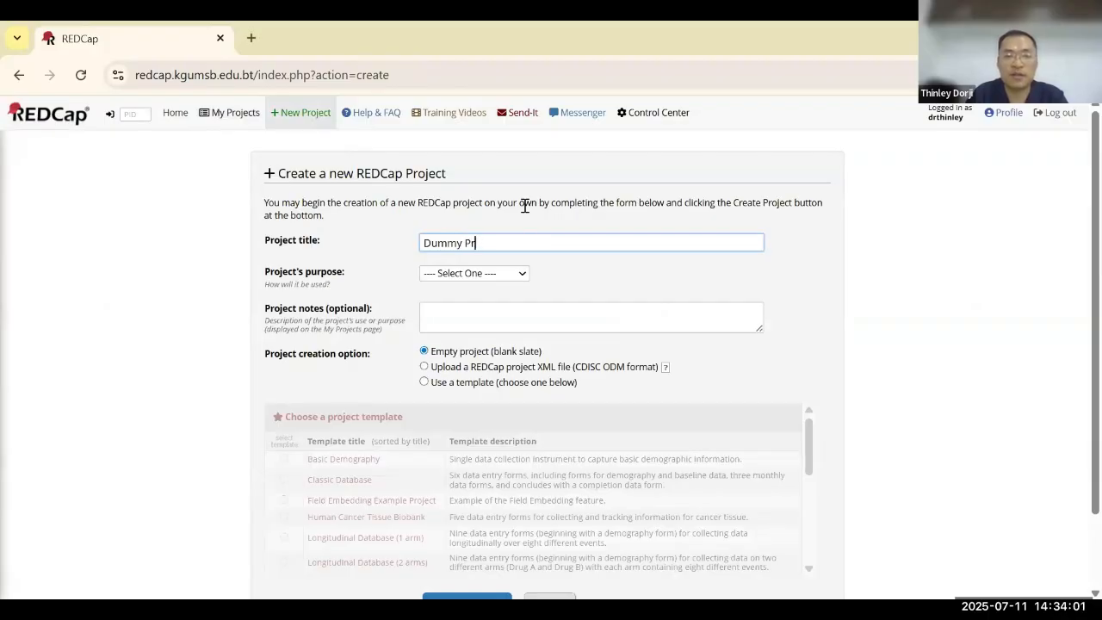
click(476, 276)
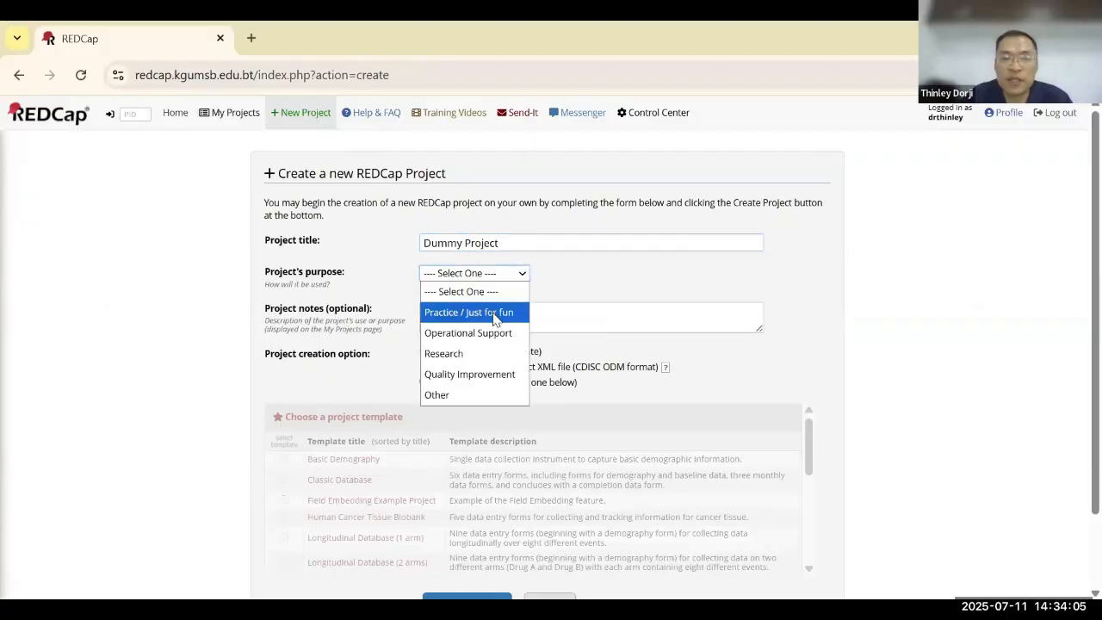
click(496, 314)
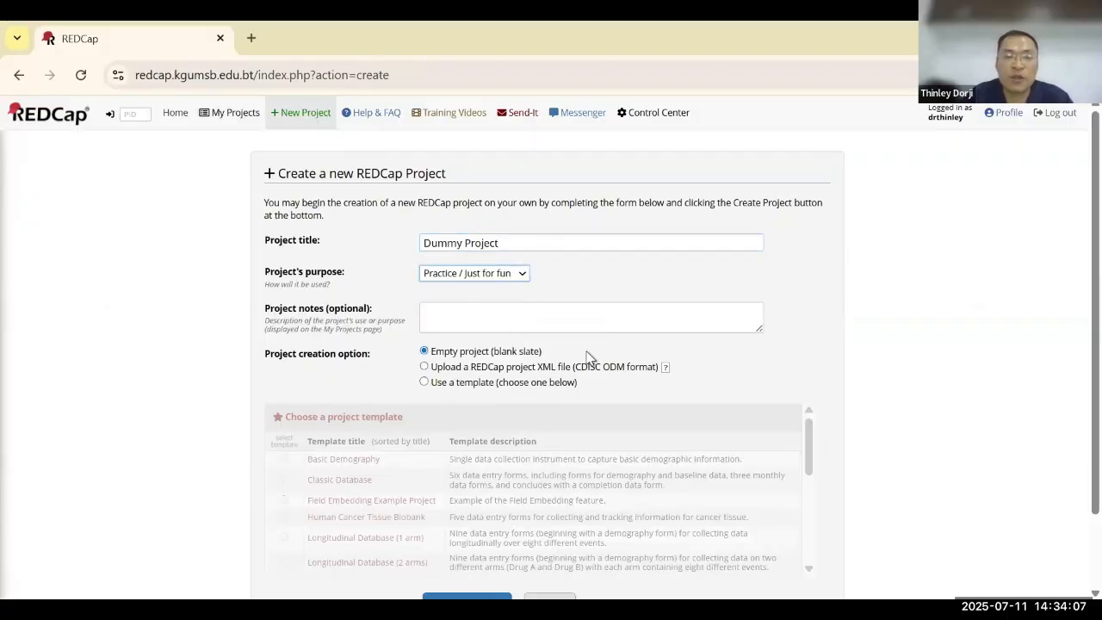
scroll(588, 356, down, 1)
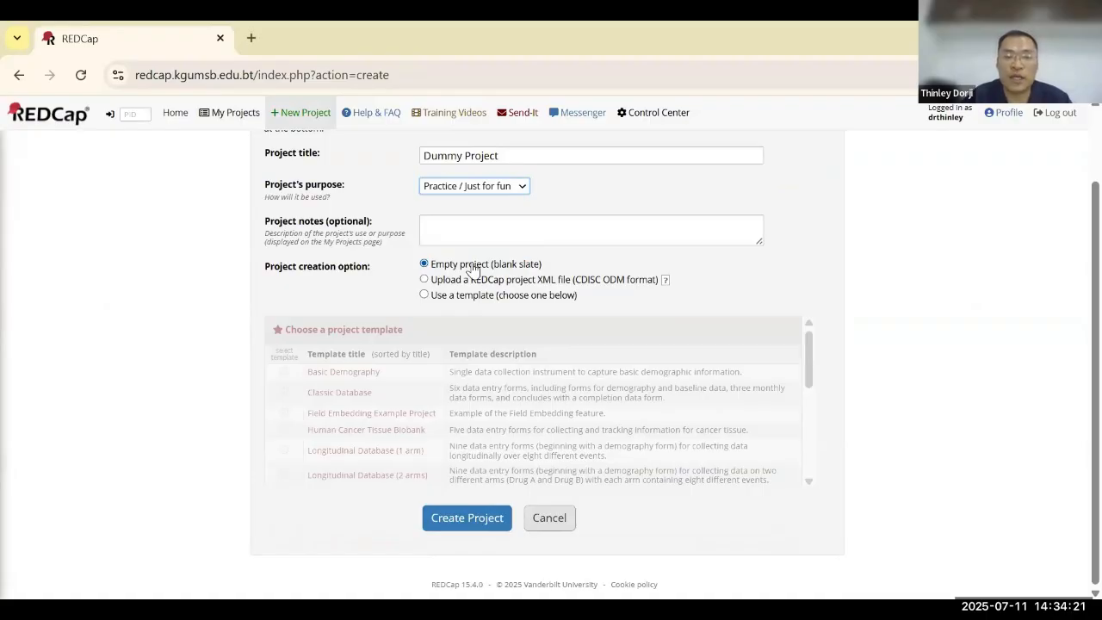
click(480, 517)
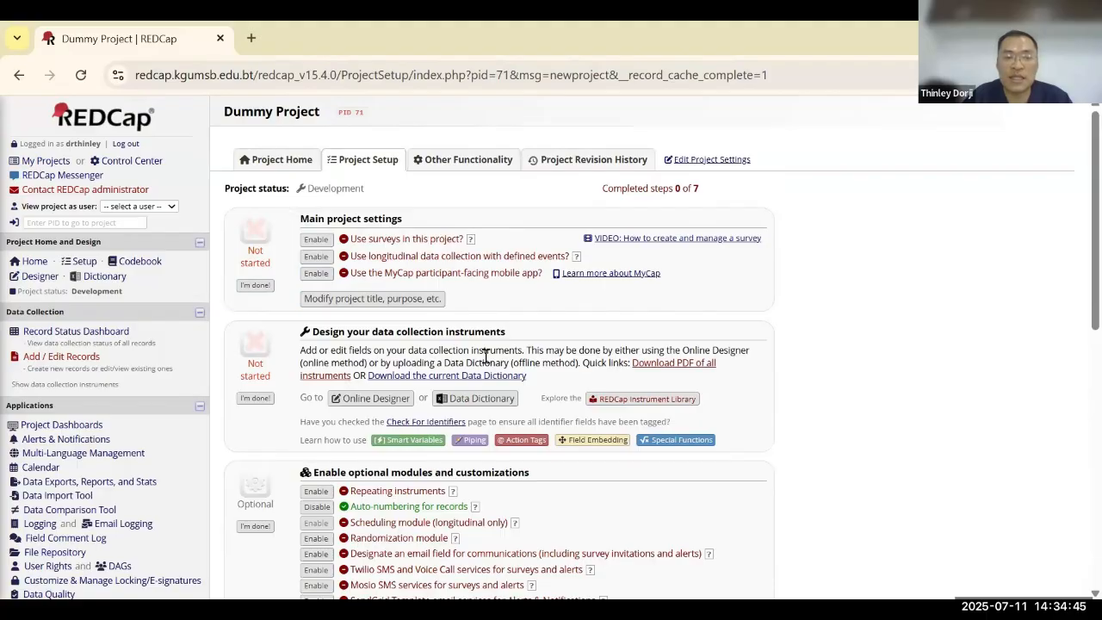
- Review the project's setup sections, from the main settings to production status, focusing on the design of data collection instruments
scroll(504, 357, down, 1)
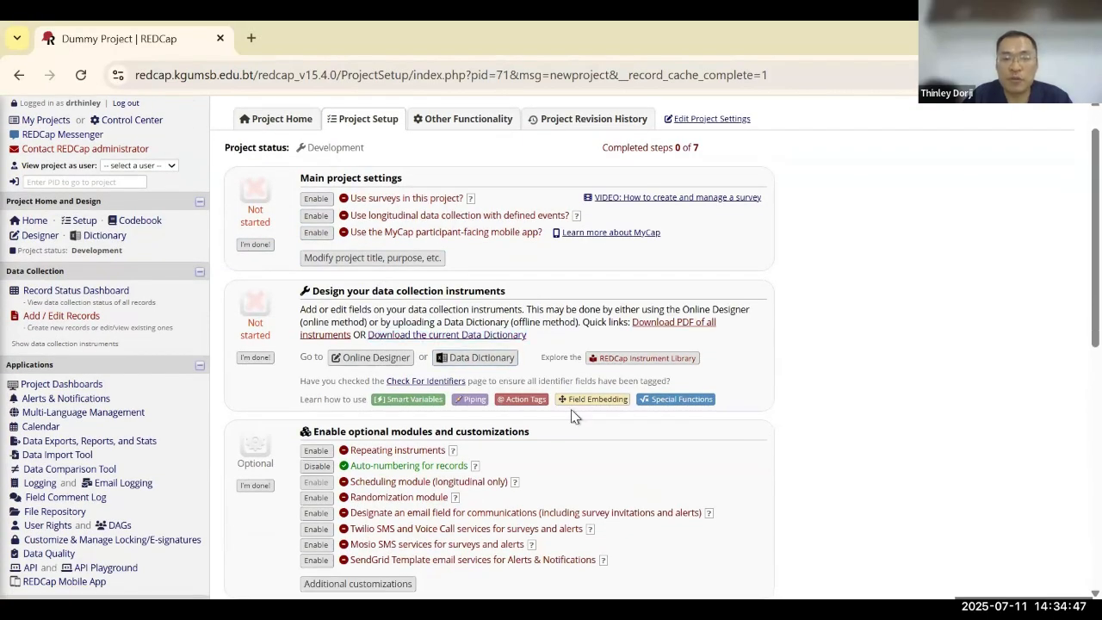
scroll(608, 412, down, 3)
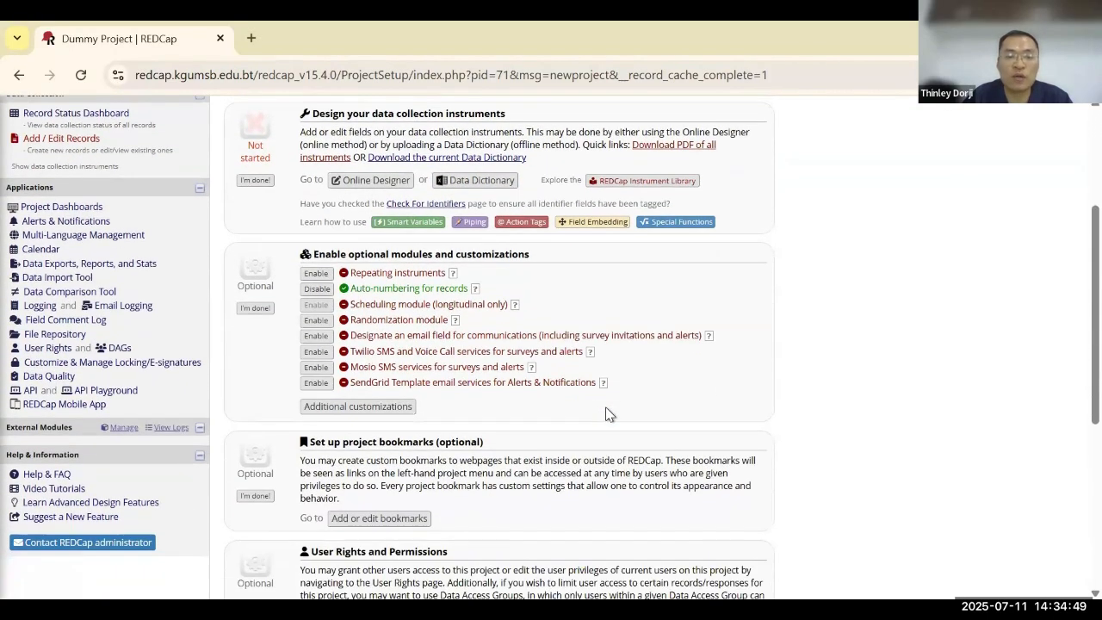
scroll(608, 413, down, 3)
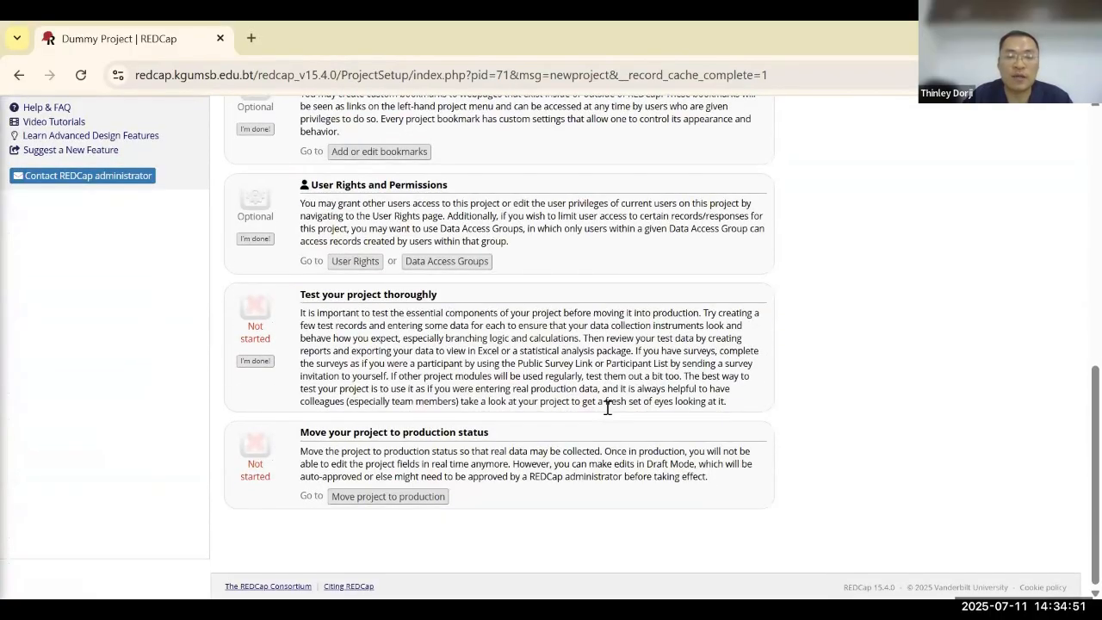
scroll(608, 407, up, 2)
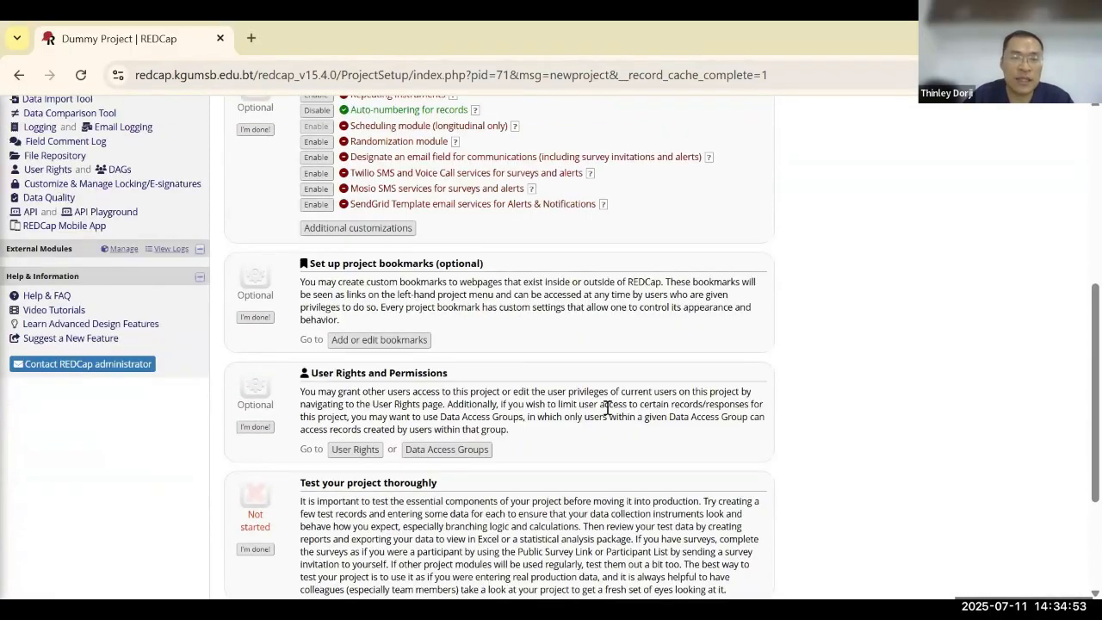
scroll(607, 408, up, 5)
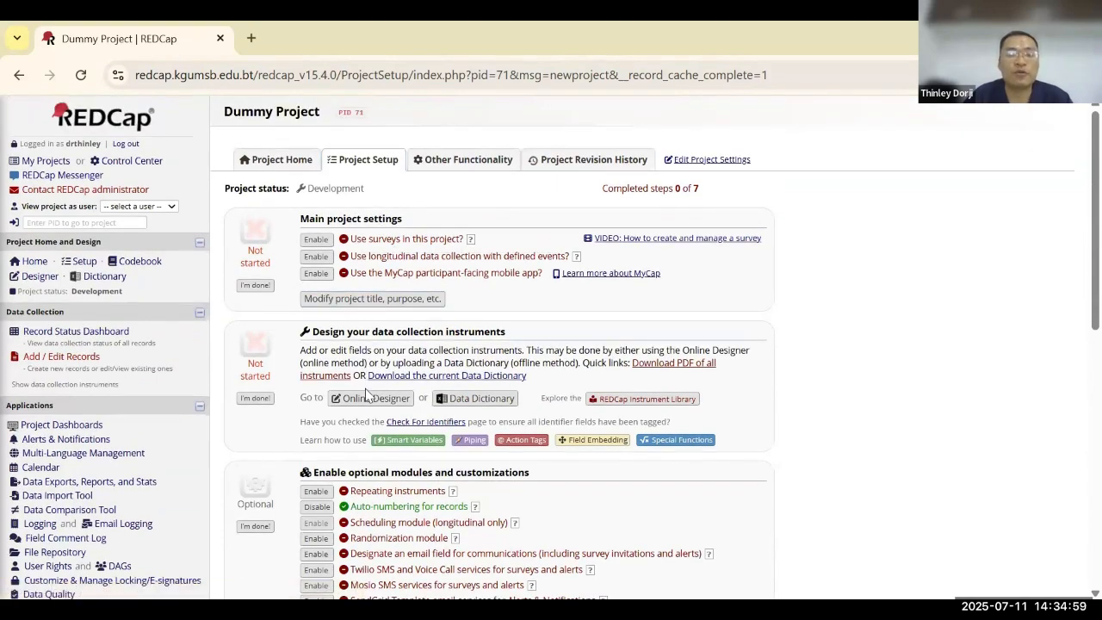
double_click(468, 332)
scroll(468, 334, down, 1)
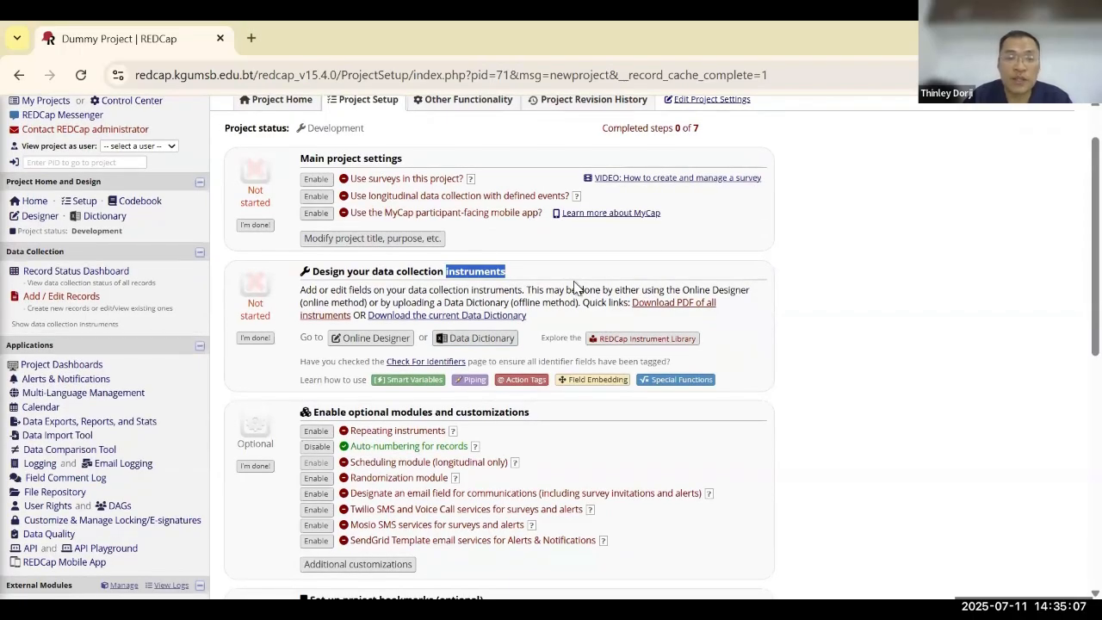
scroll(575, 287, down, 1)
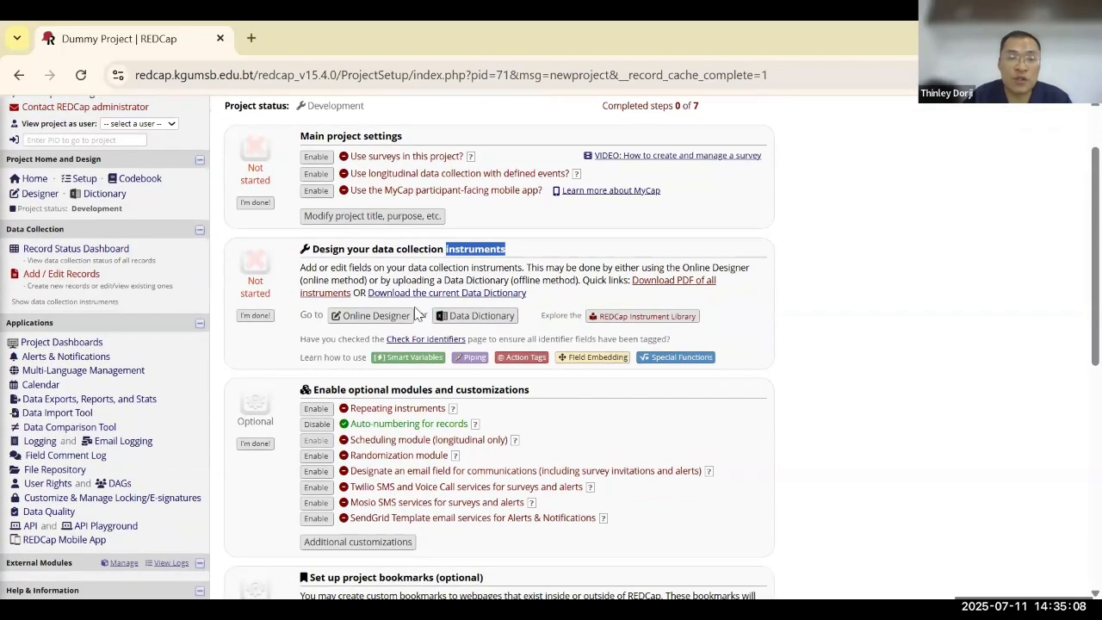
- Open the Form 1 instrument in the Online Designer
click(367, 319)
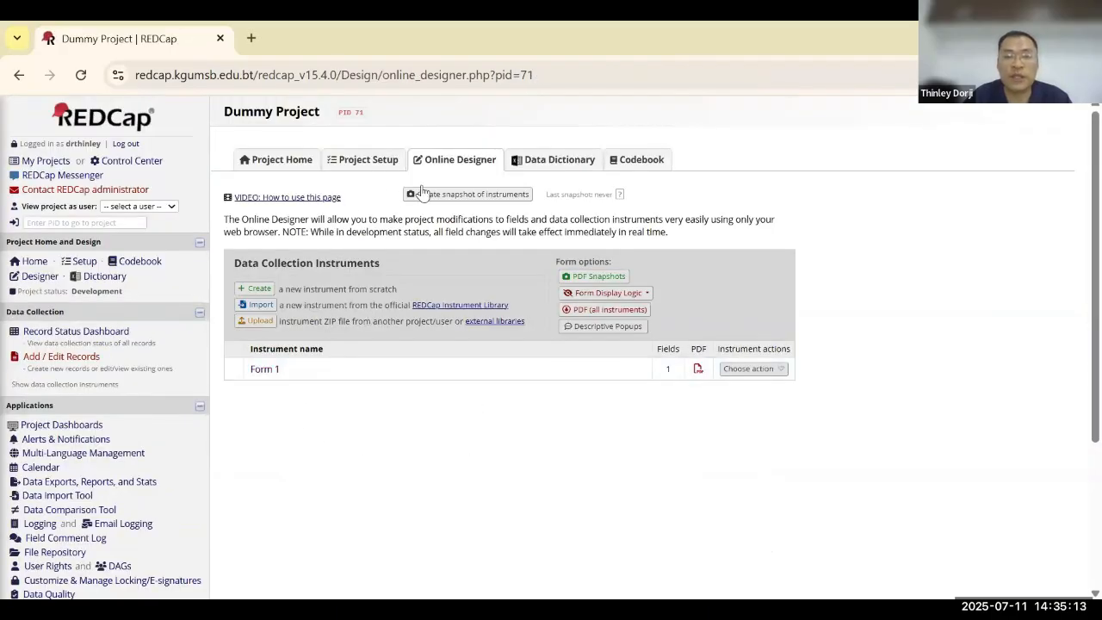
click(263, 371)
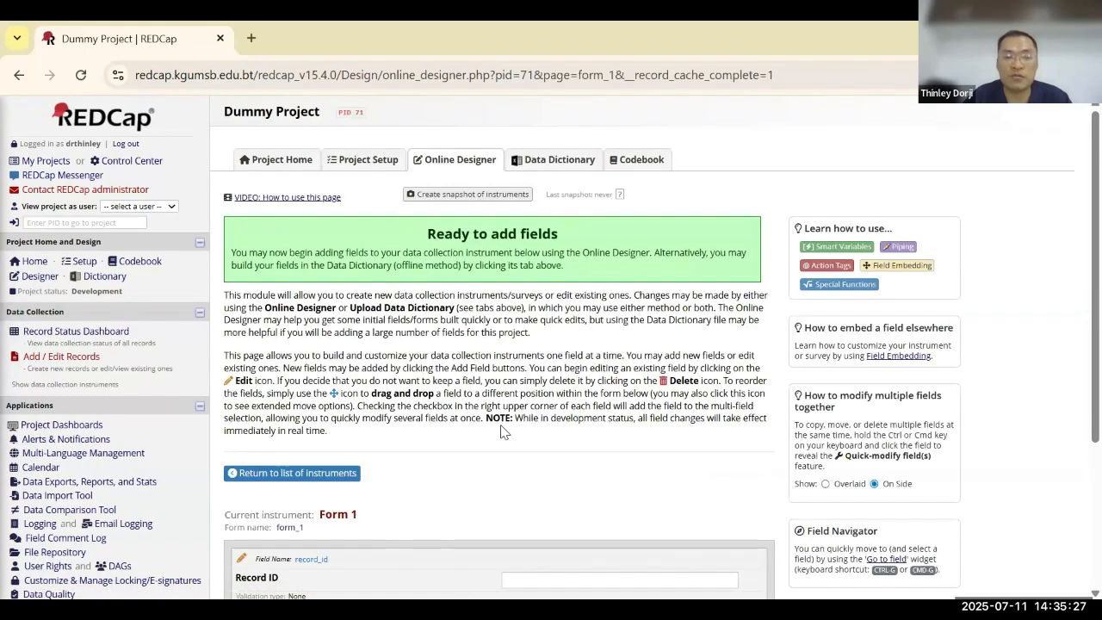
scroll(505, 434, down, 2)
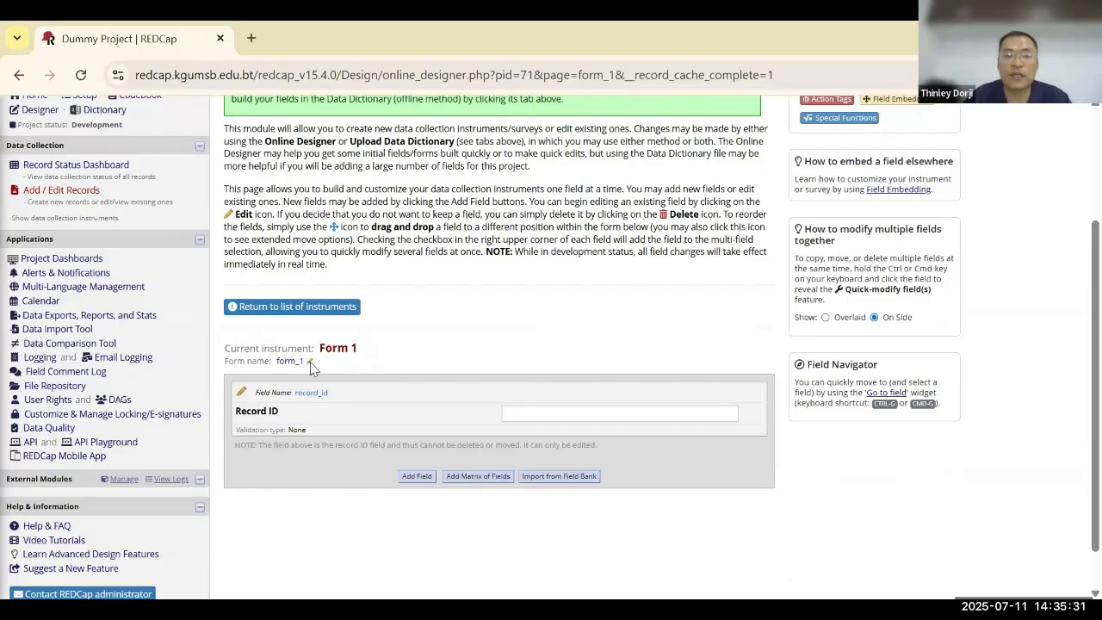
- Rename the instrument Form 1 as "Stroke questionnaire 2025", keeping form_1 as the form name
key(ctrl+plus)
key(ctrl+plus)
key(ctrl+plus)
key(ctrl+plus)
key(ctrl+plus)
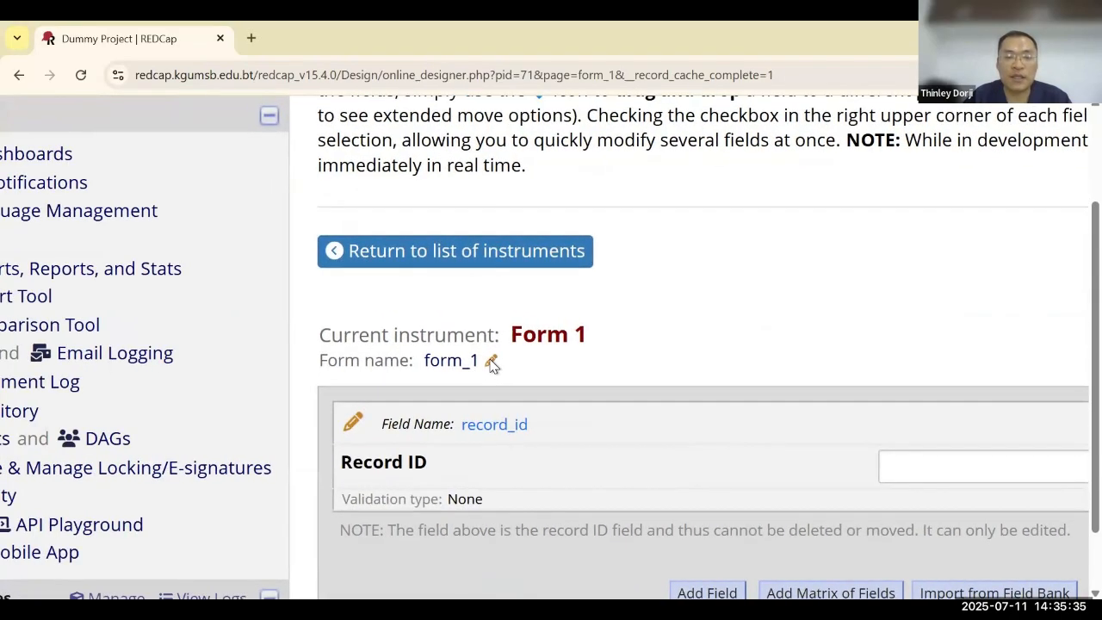
click(455, 369)
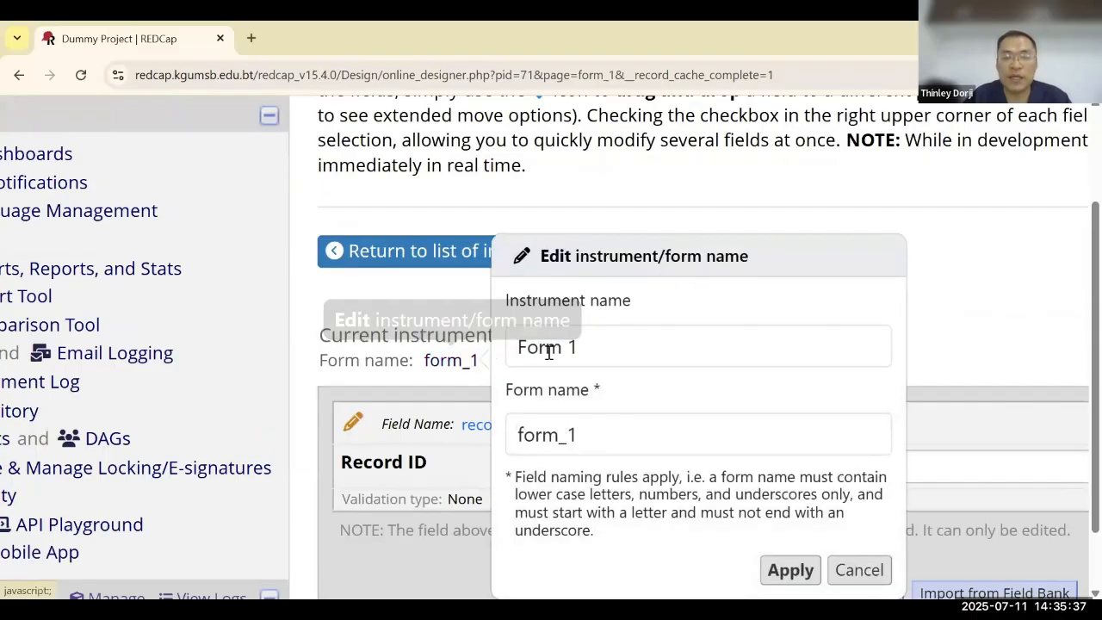
text(Str)
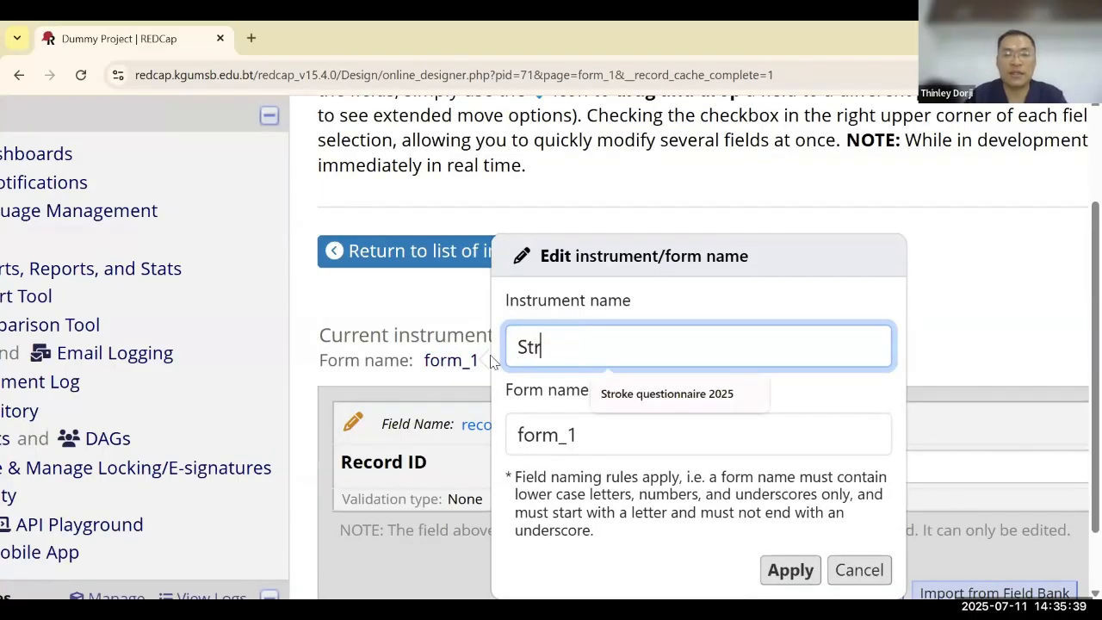
click(692, 401)
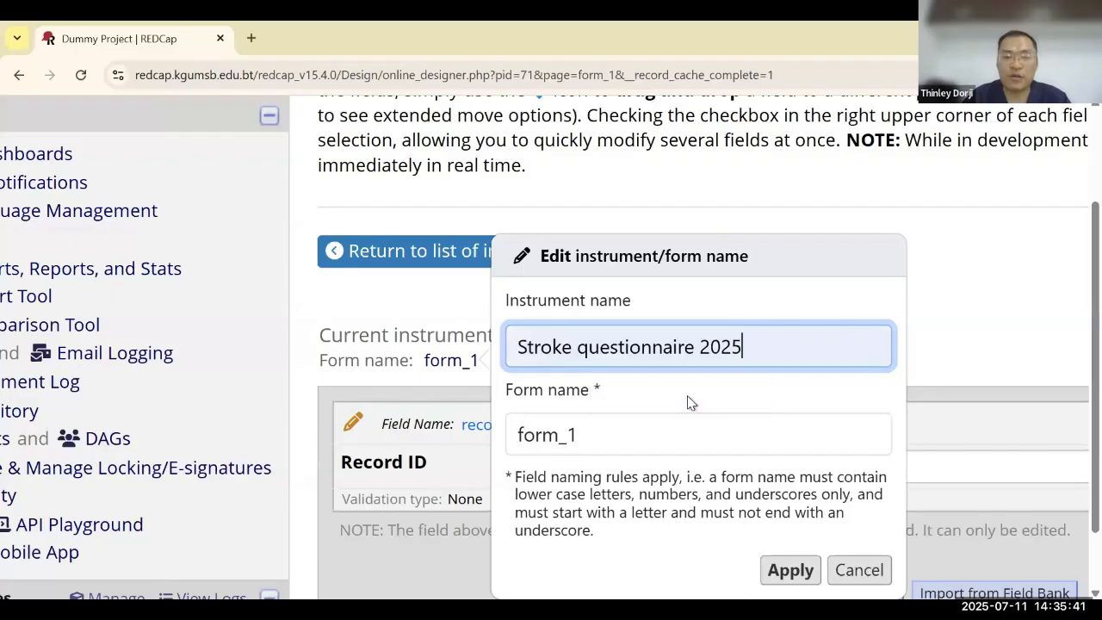
key(ctrl+minus)
key(ctrl+minus)
key(ctrl+minus)
key(ctrl+minus)
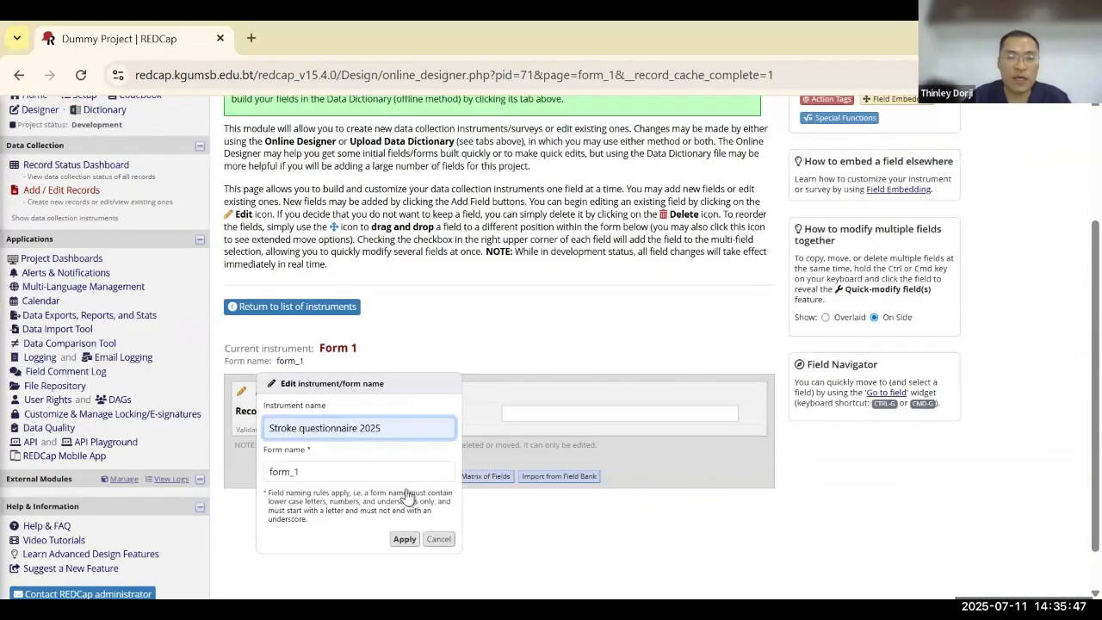
click(406, 488)
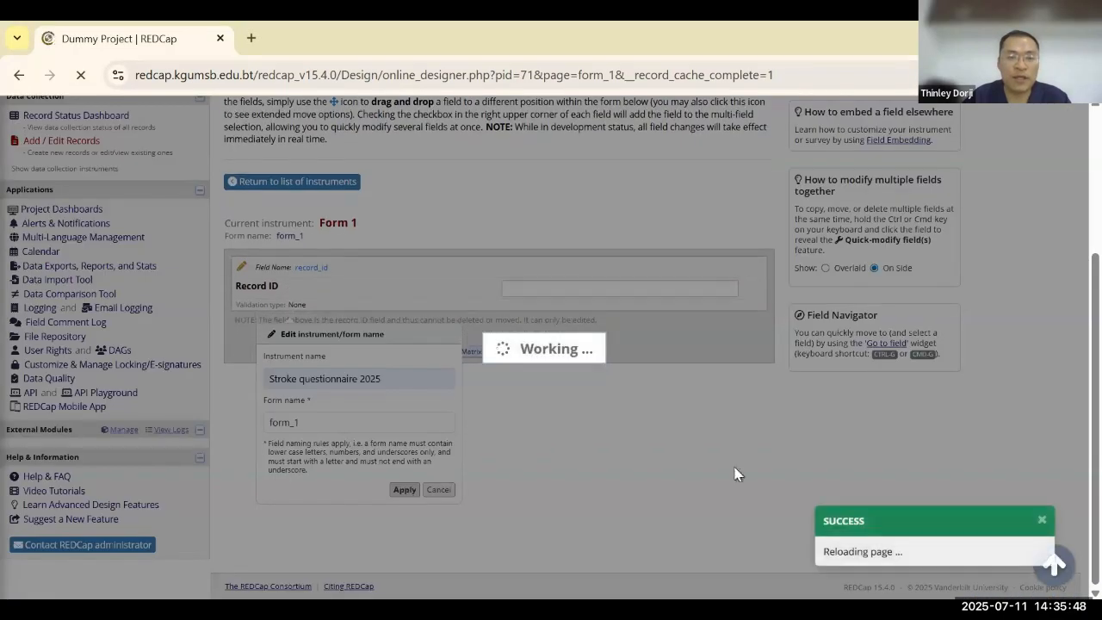
scroll(499, 418, down, 3)
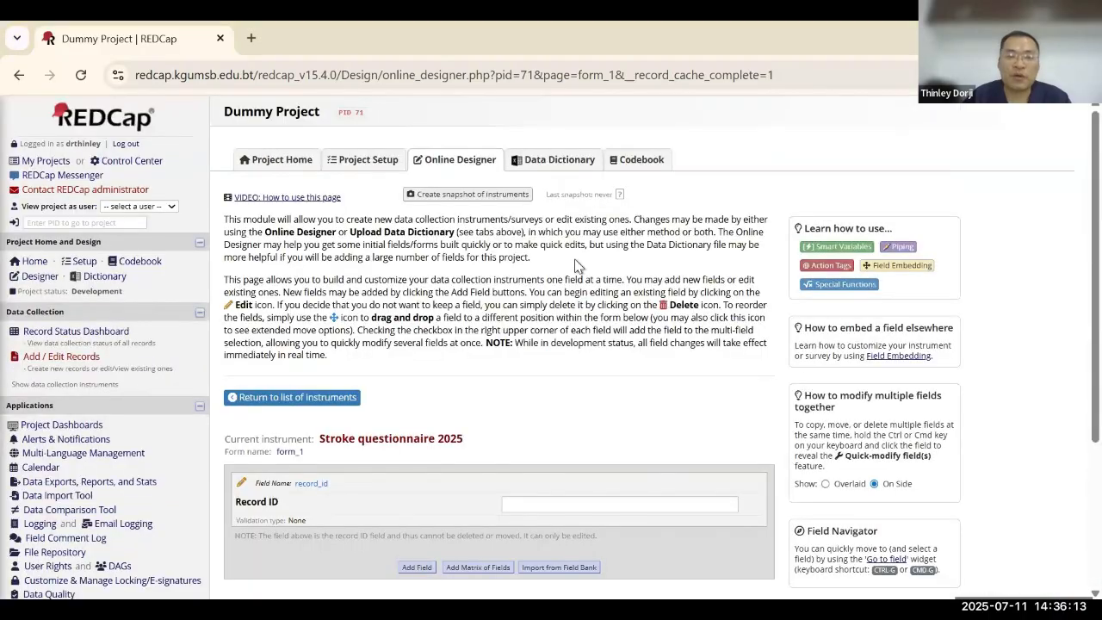
scroll(345, 269, down, 3)
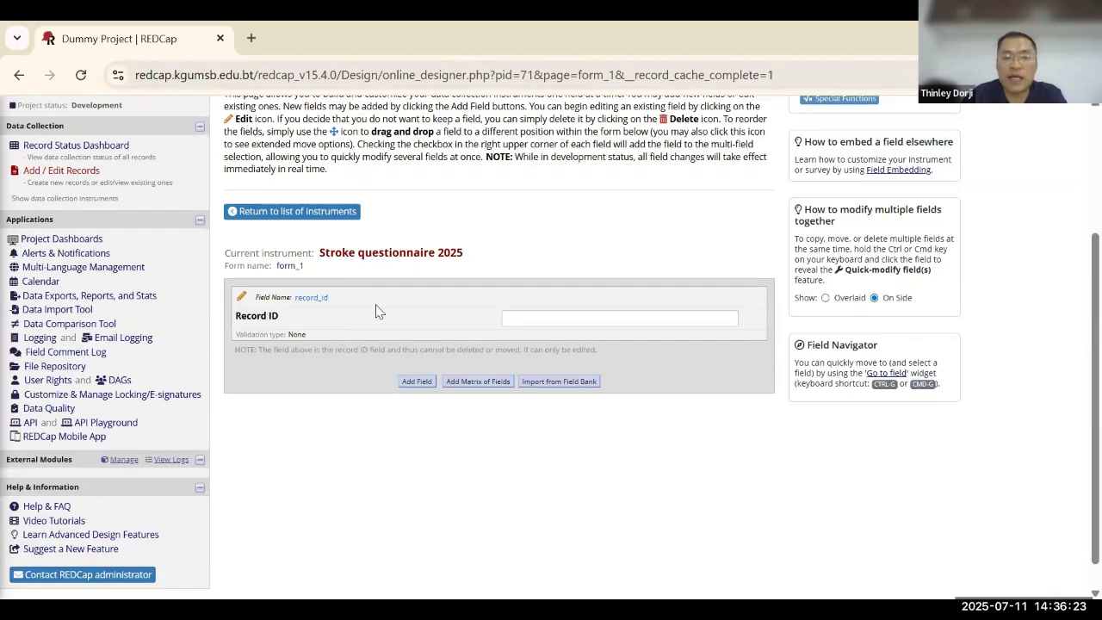
scroll(458, 306, down, 1)
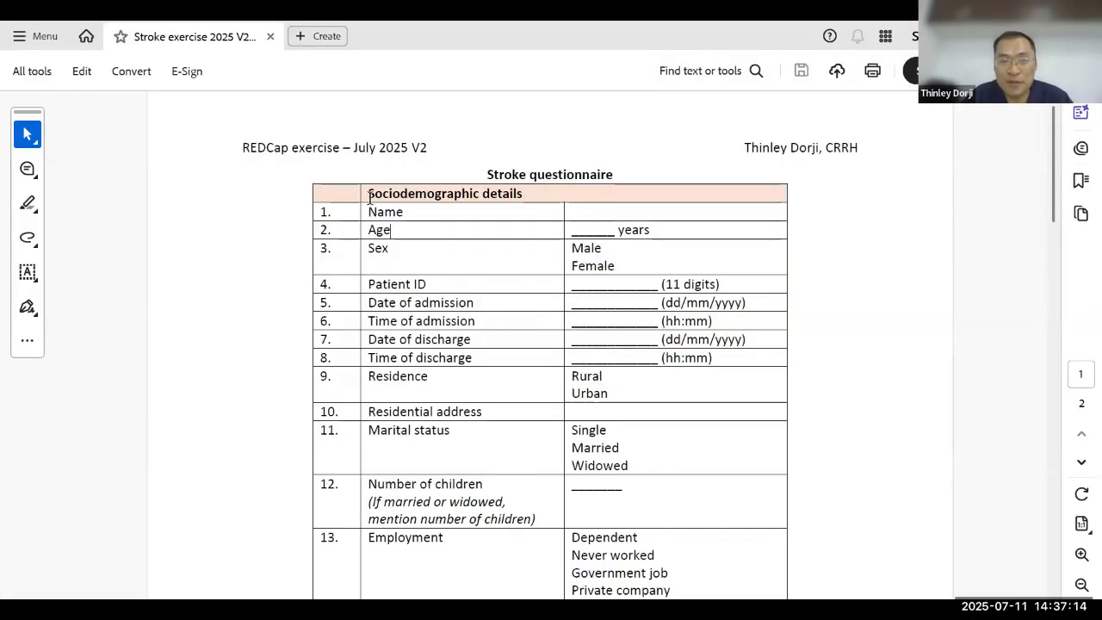
- Examine the sociodemographic and patient details questions and their answer formats in the stroke questionnaire document
drag(367, 196, 540, 206)
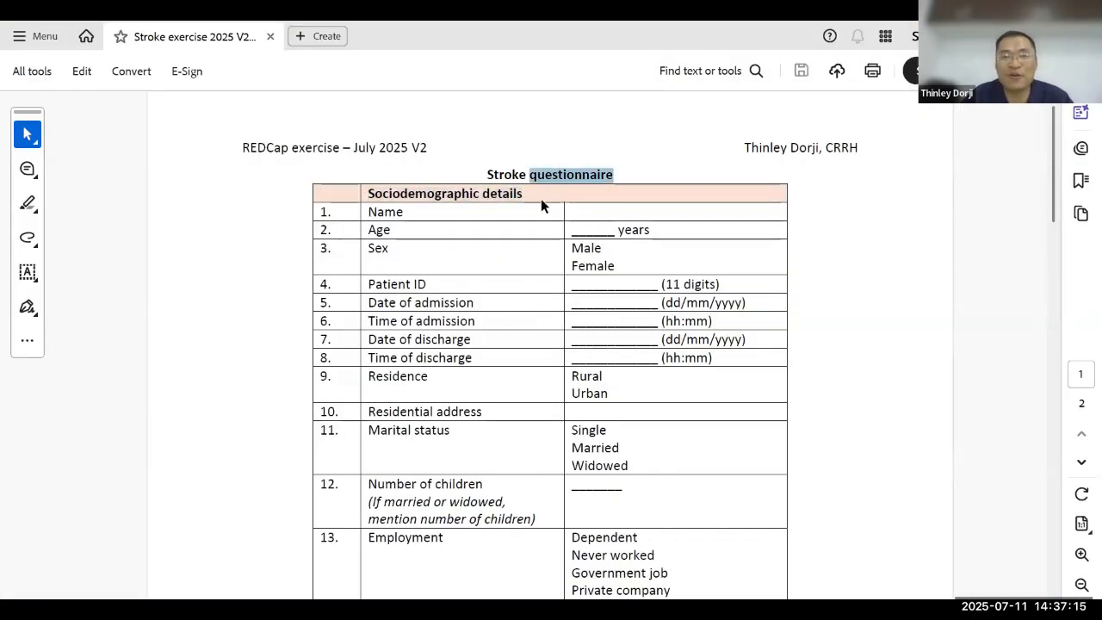
click(494, 195)
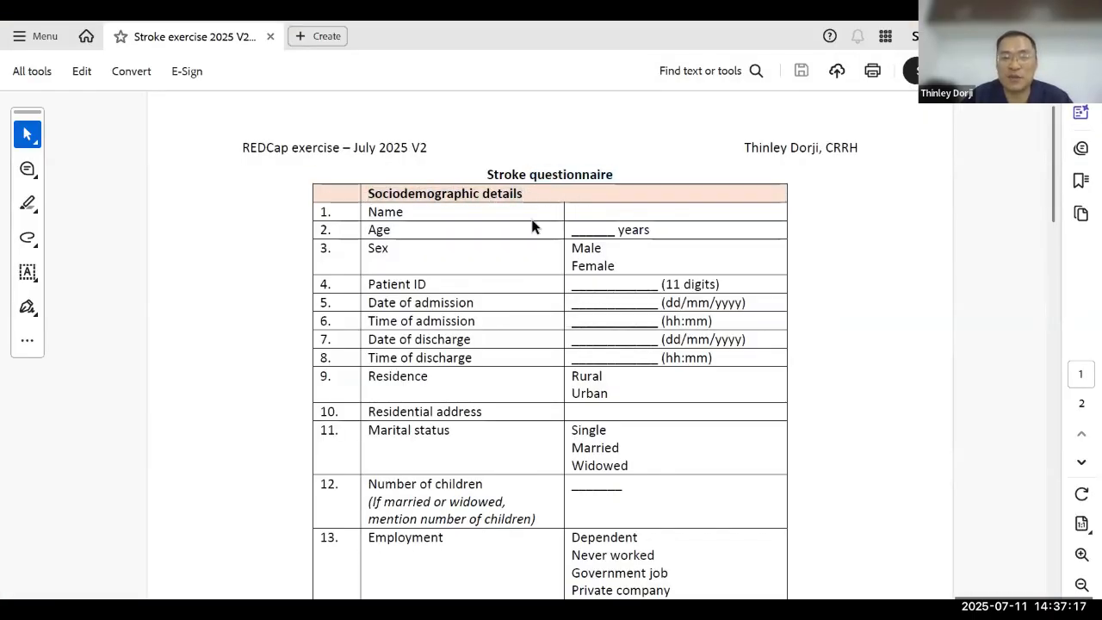
scroll(531, 226, down, 5)
scroll(531, 226, up, 5)
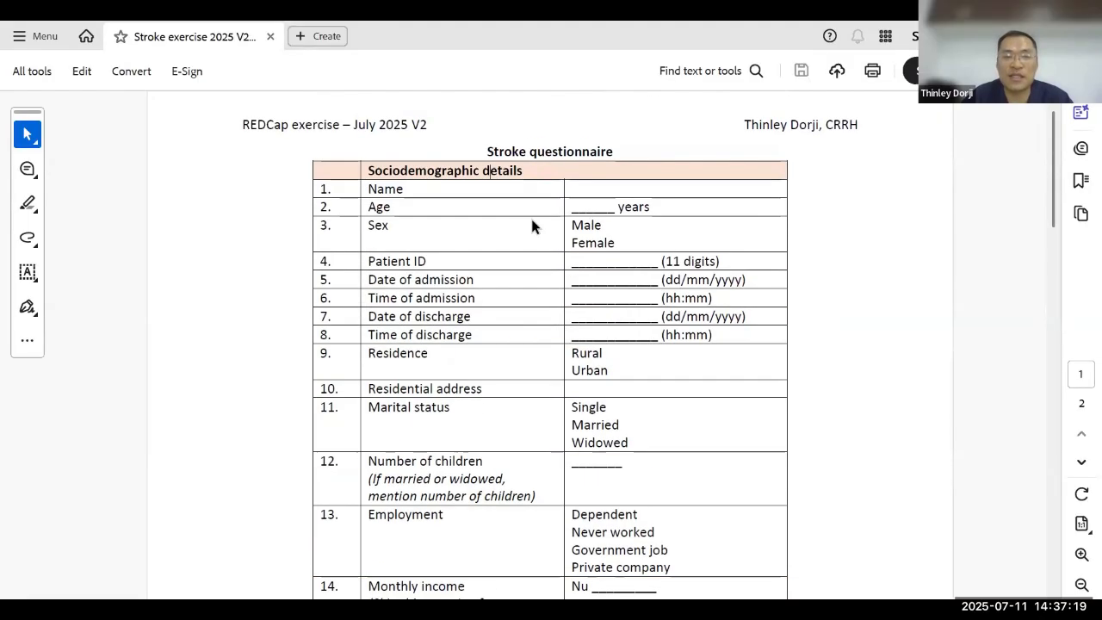
scroll(532, 226, down, 7)
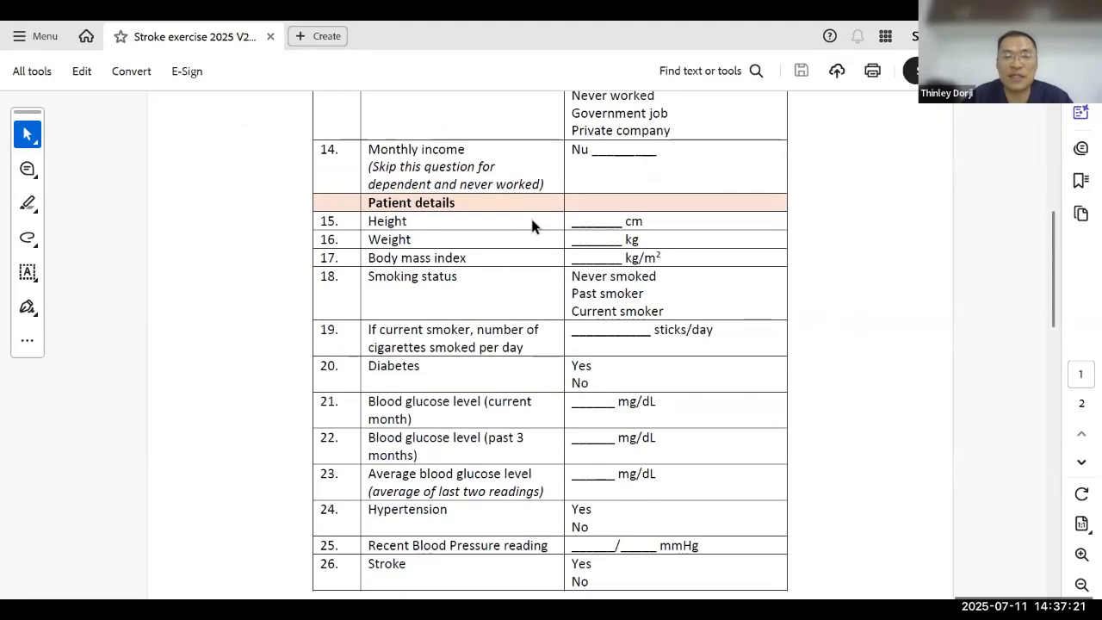
scroll(532, 226, up, 7)
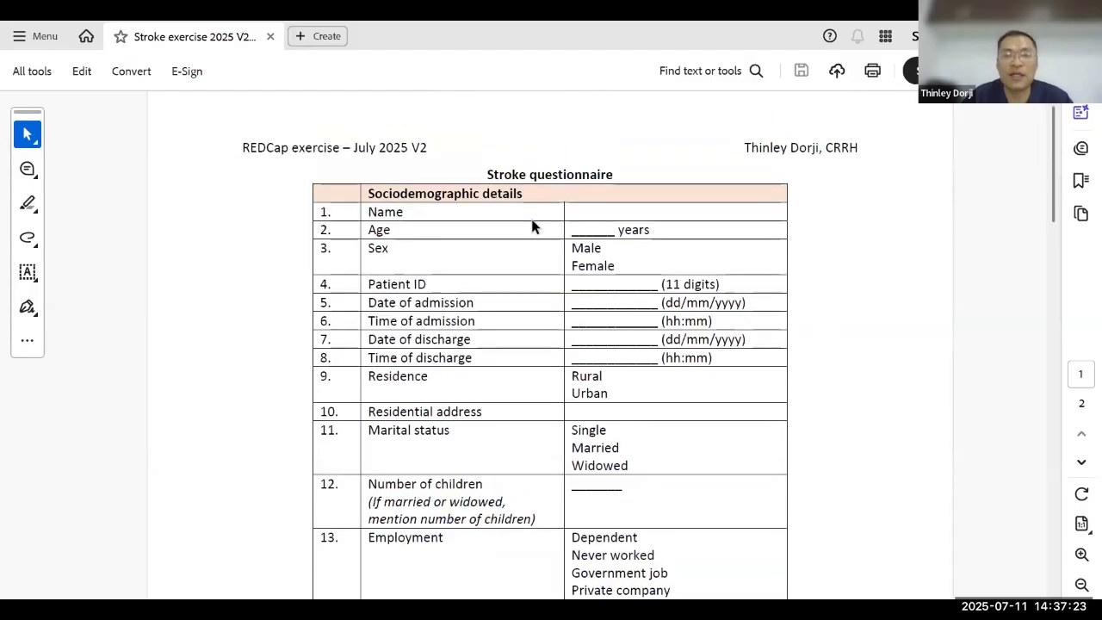
- Start a new Descriptive Text field directly after the Record ID field in the Stroke questionnaire 2025 instrument
drag(370, 193, 527, 194)
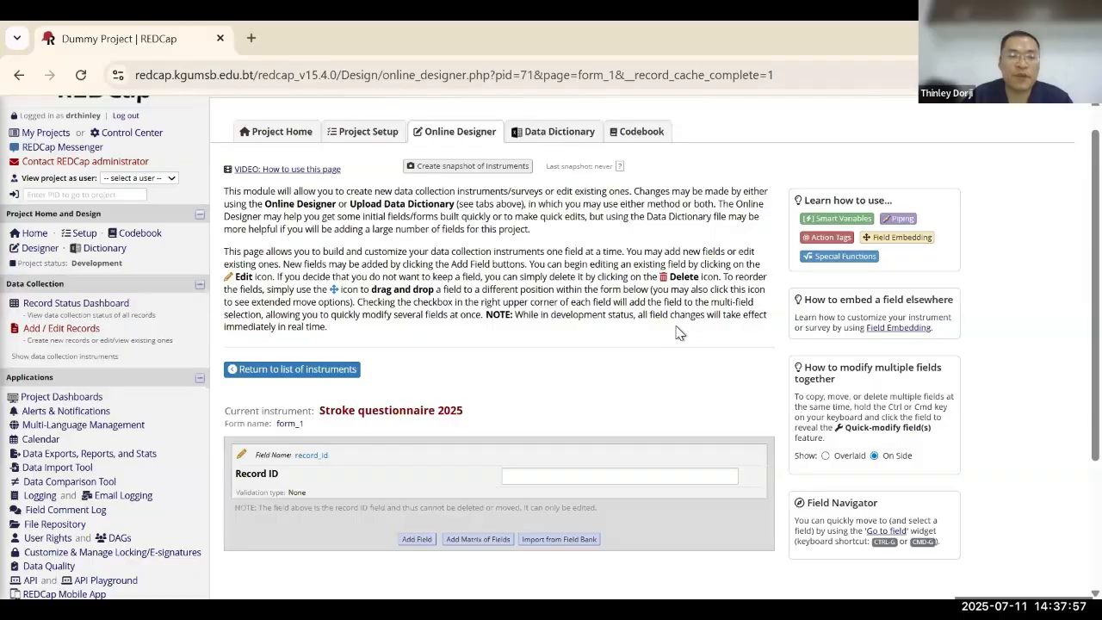
scroll(677, 332, down, 3)
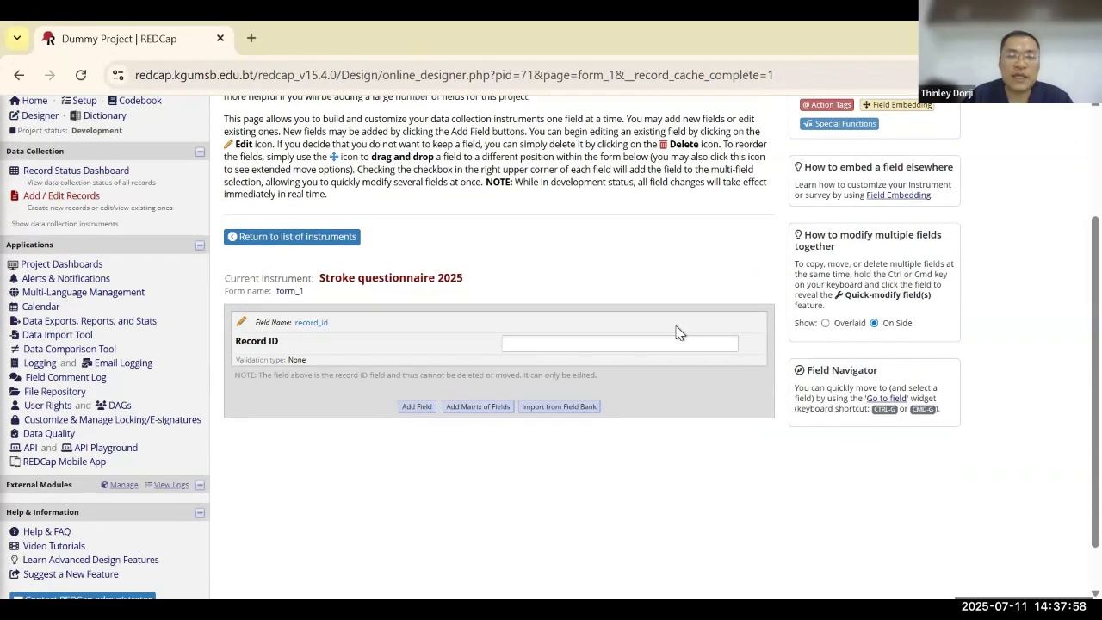
scroll(677, 331, down, 1)
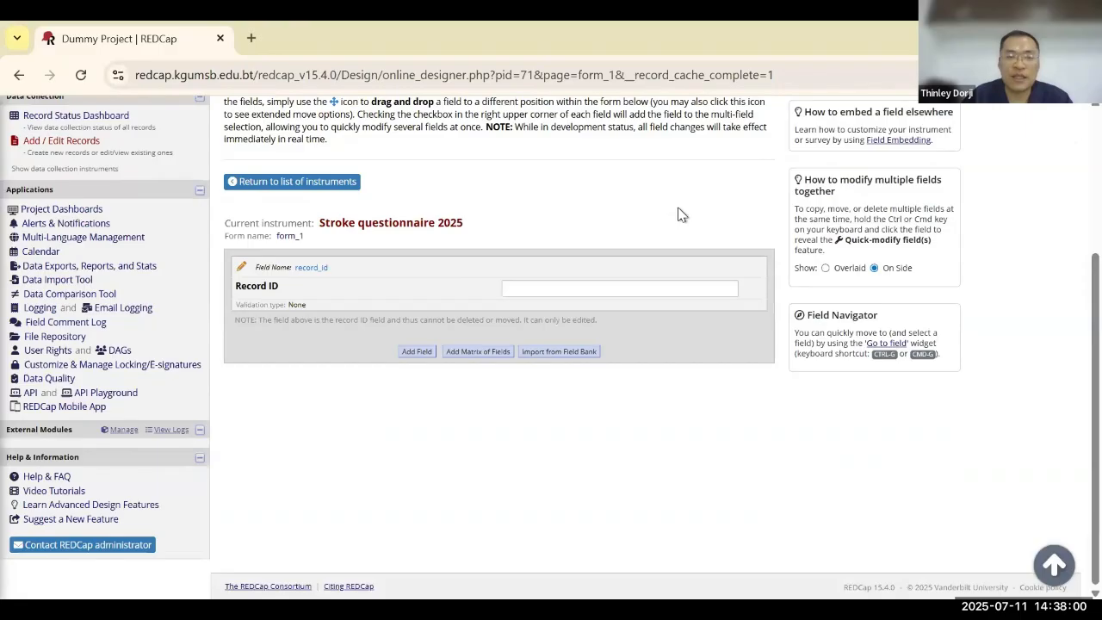
click(416, 353)
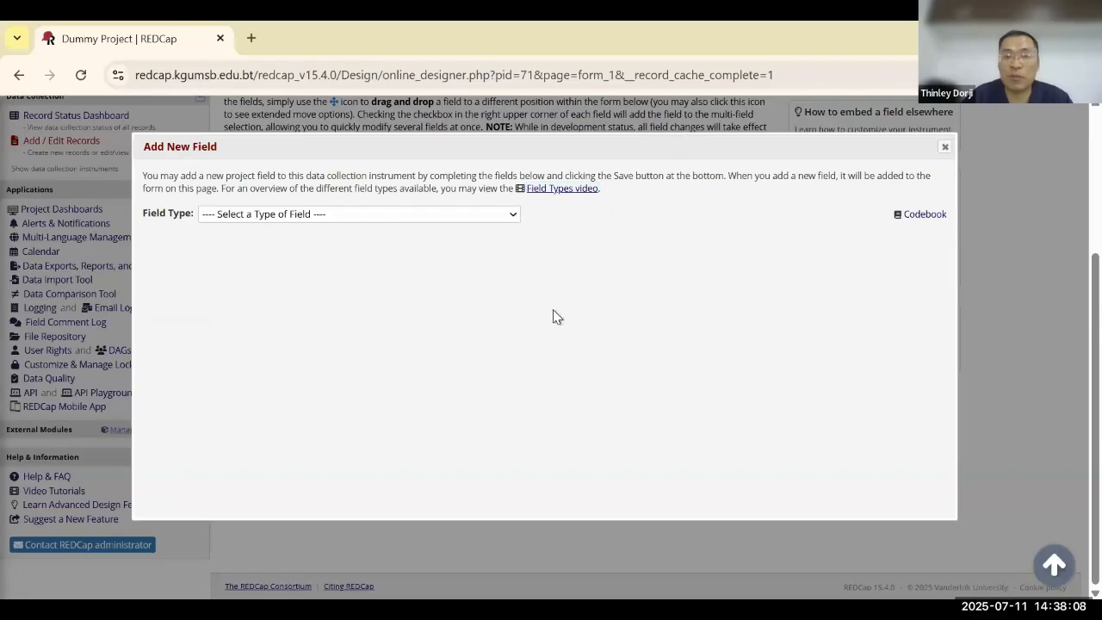
click(514, 219)
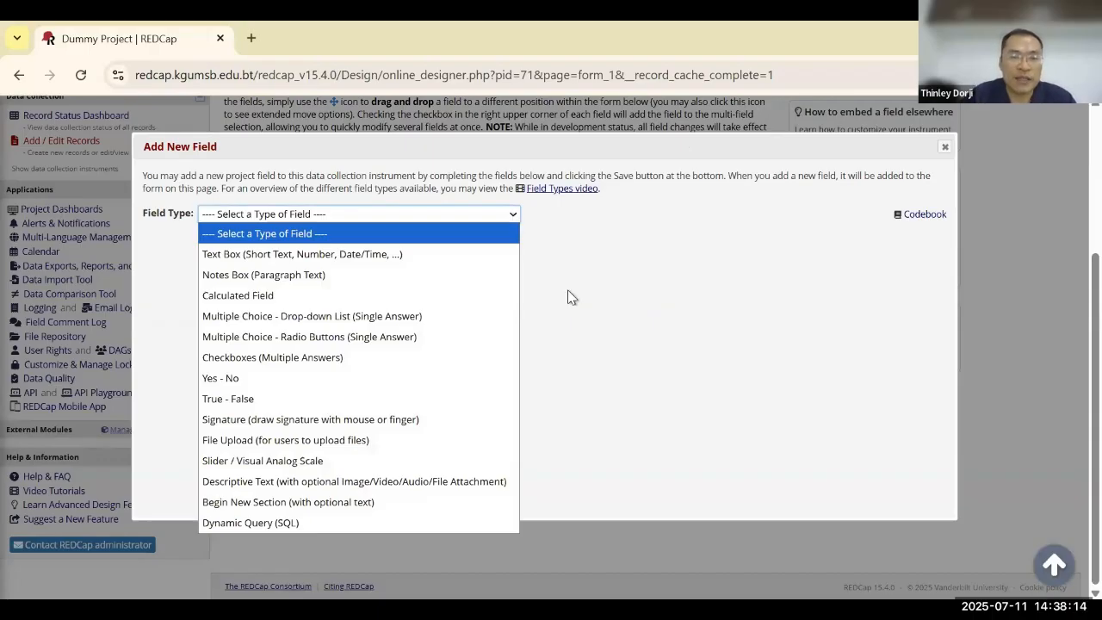
click(509, 216)
click(509, 216)
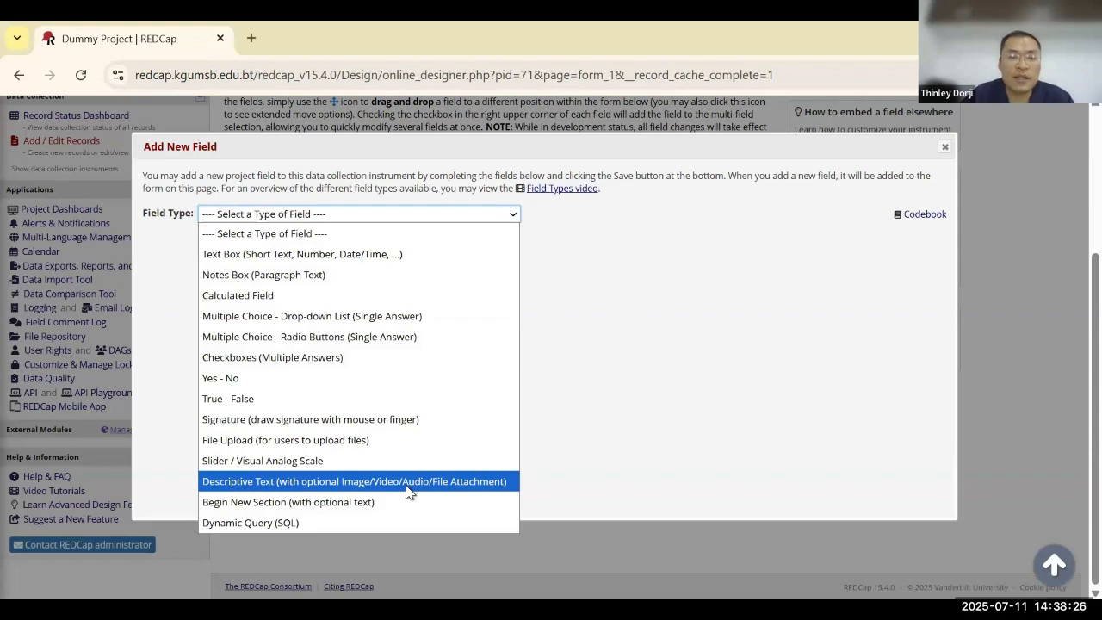
click(408, 483)
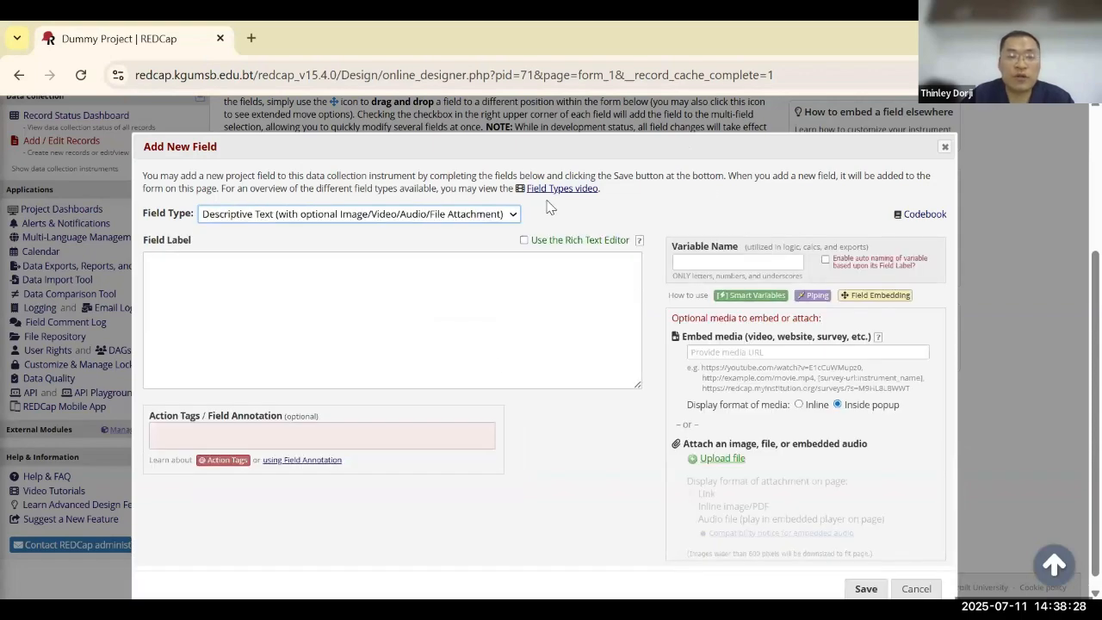
click(496, 220)
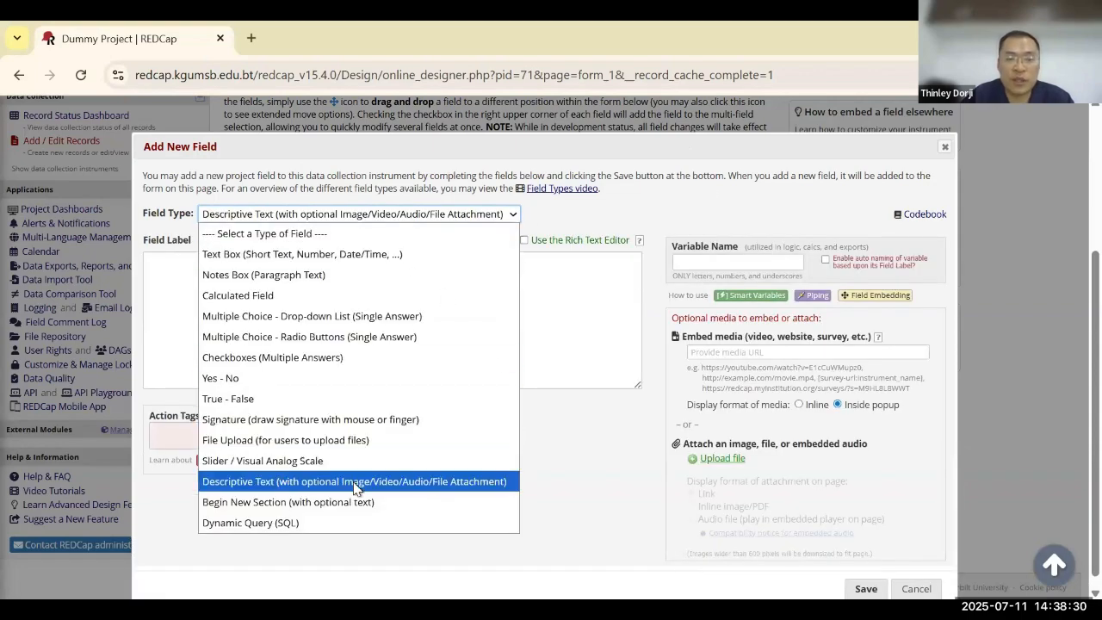
click(355, 488)
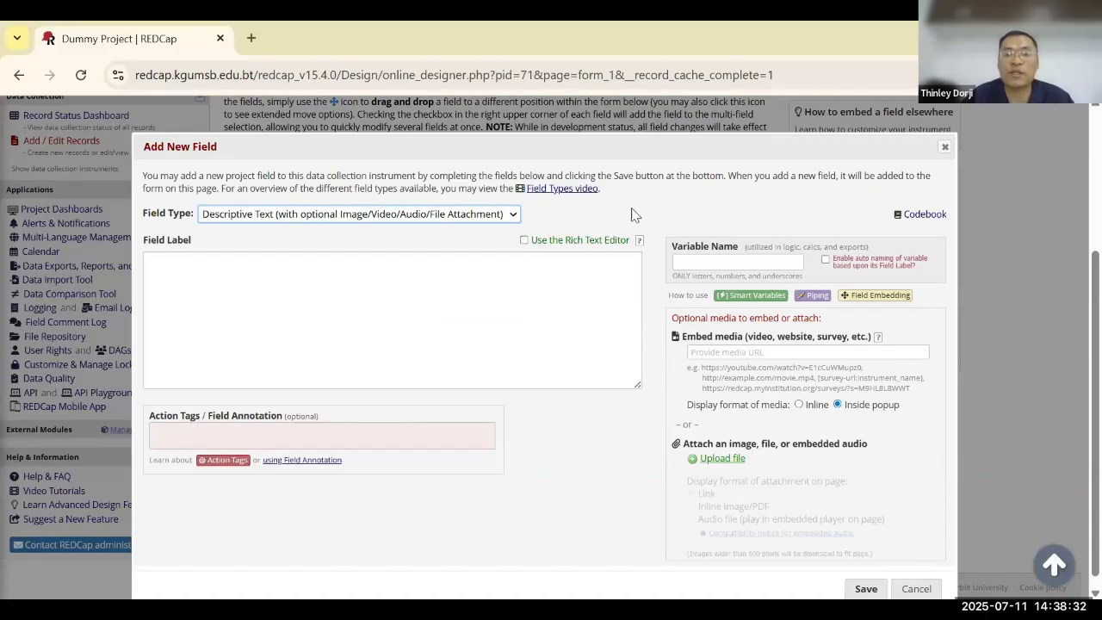
- Give the descriptive field the variable name "sec1" and the label "Sociodemographic details"
click(696, 263)
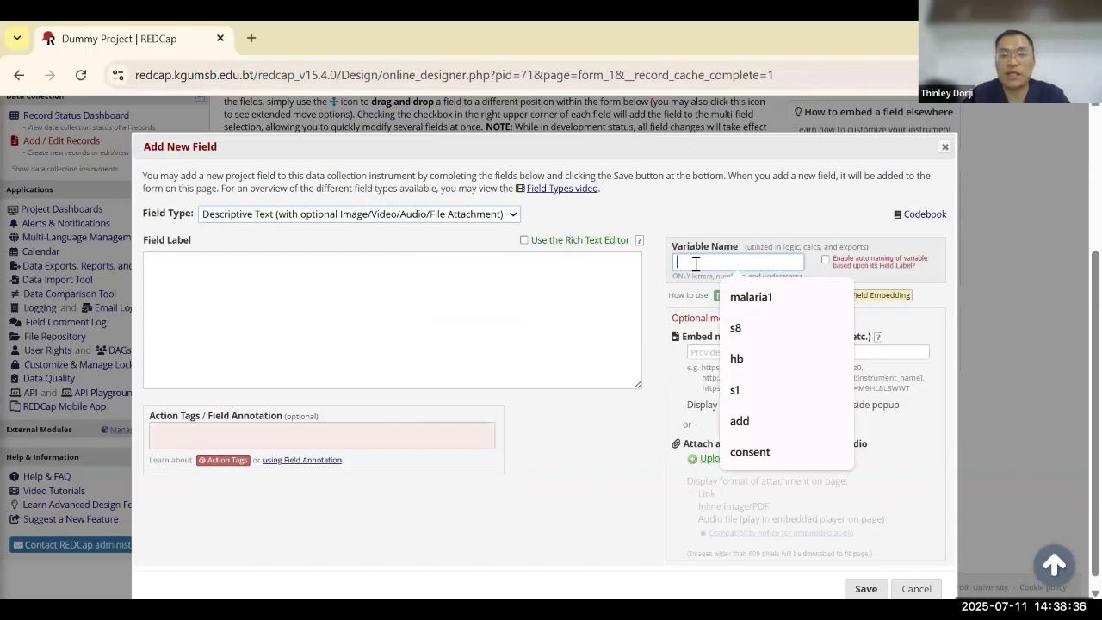
text(sec1)
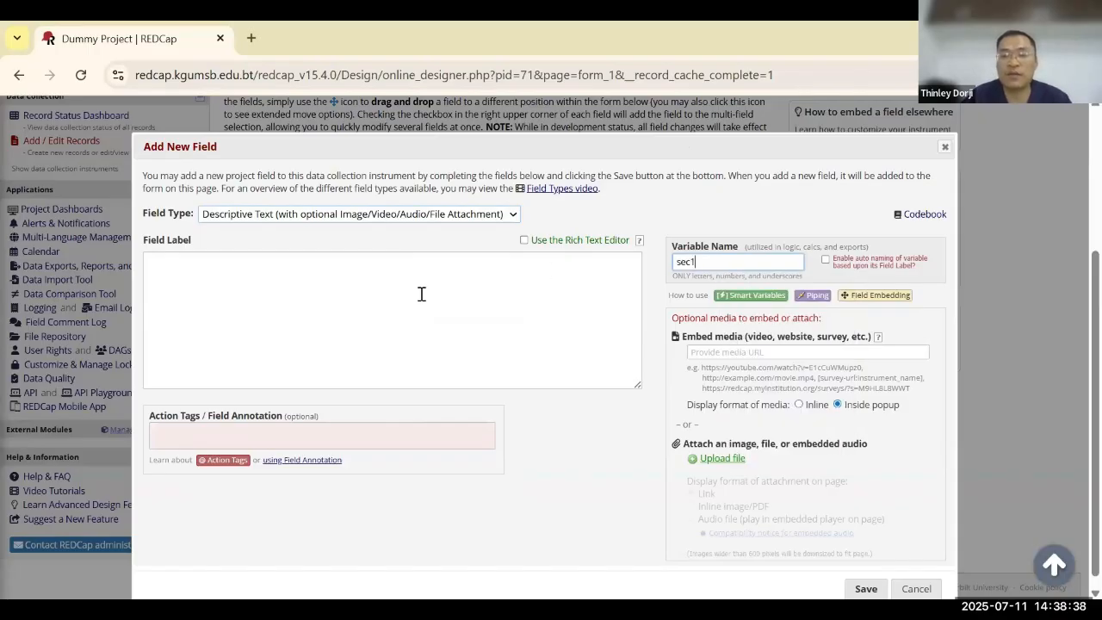
click(422, 294)
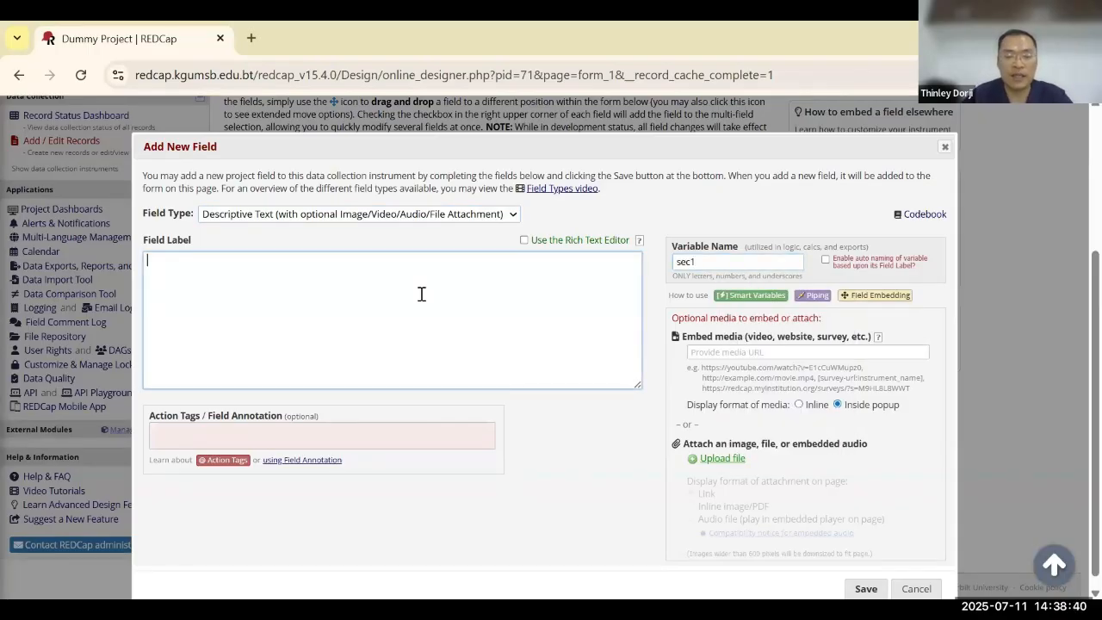
text(Sc)
key(BackSpace)
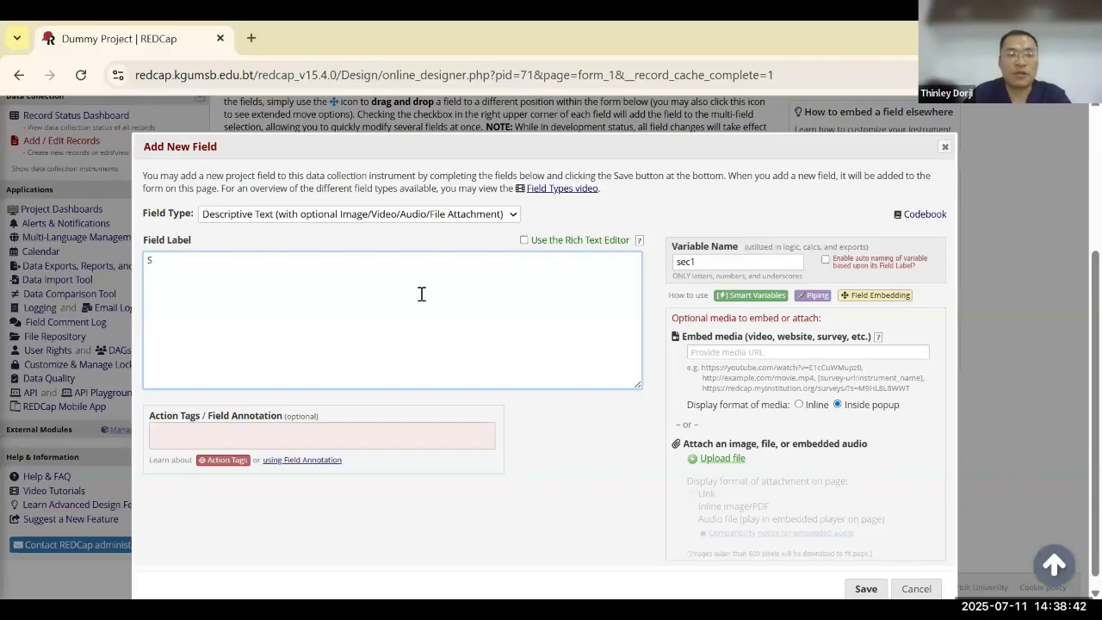
text(ociodemographic details)
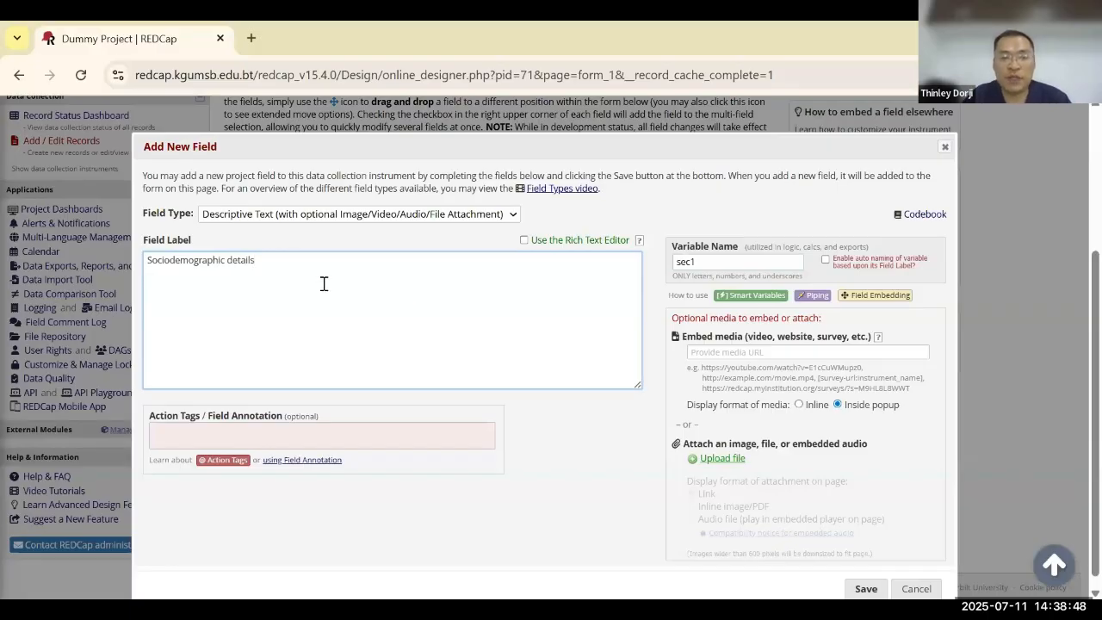
drag(255, 262, 149, 267)
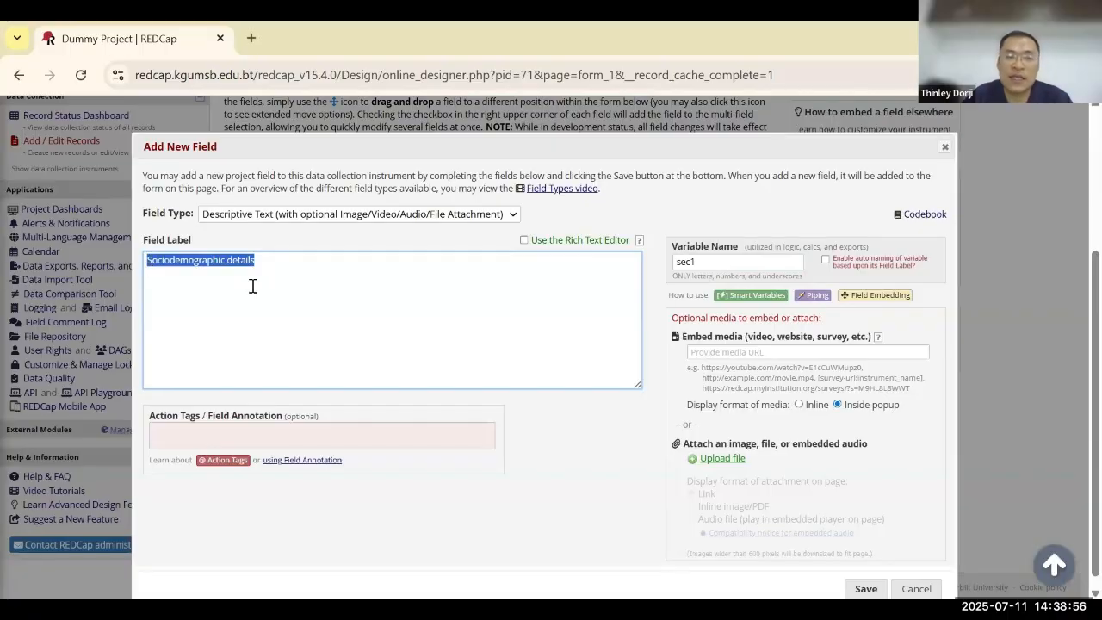
click(440, 311)
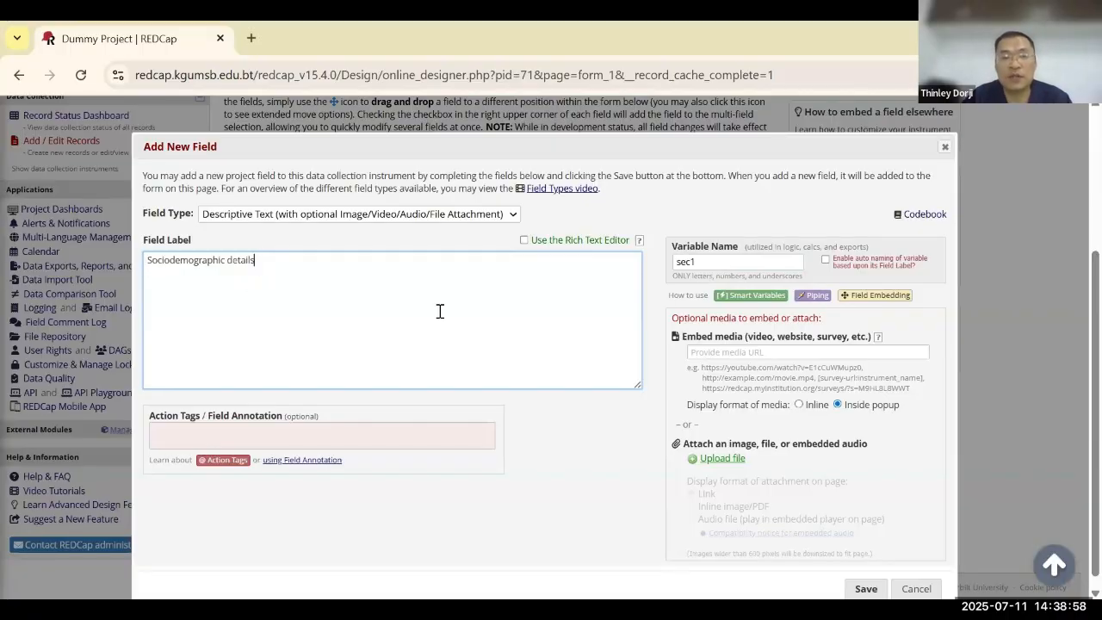
- Enable the Rich Text Editor for the sec1 label, centre the heading text and save the field
click(525, 241)
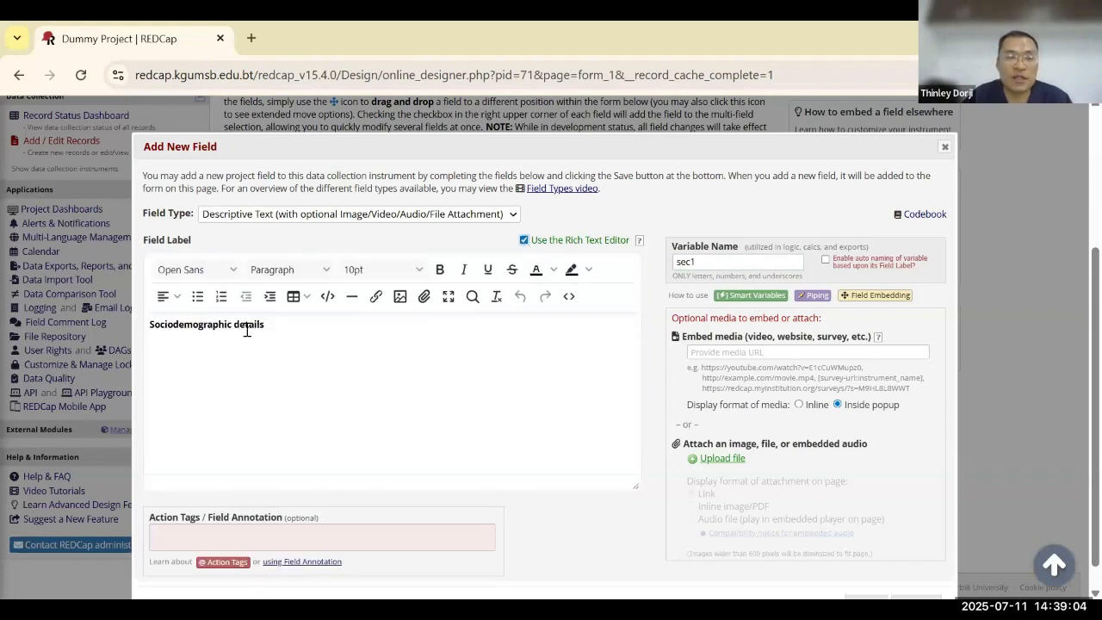
click(175, 297)
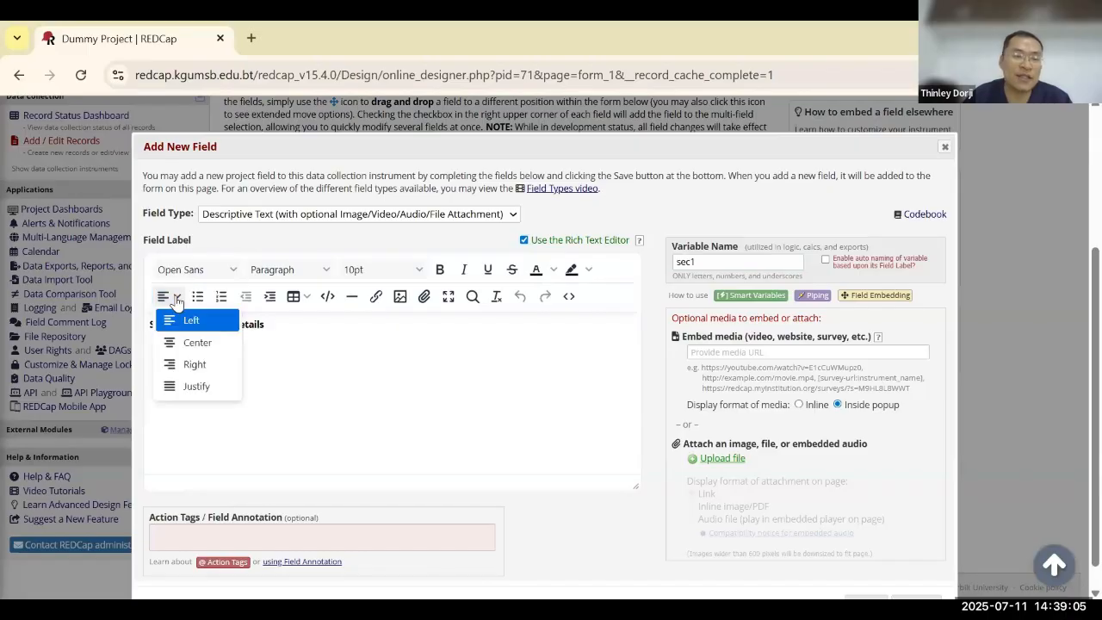
click(207, 343)
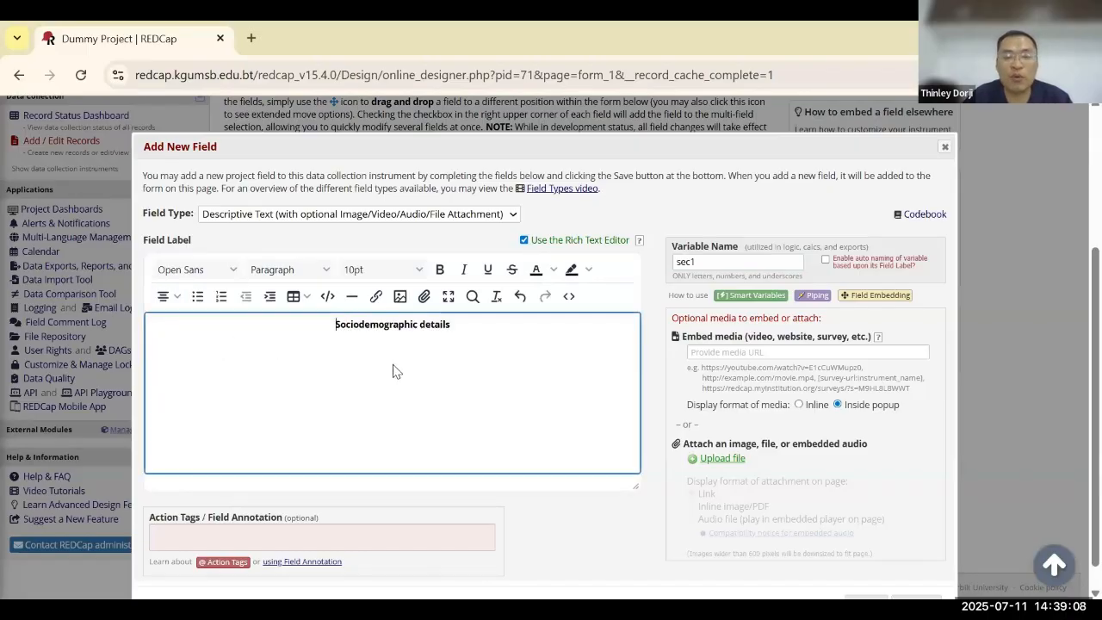
scroll(617, 384, down, 1)
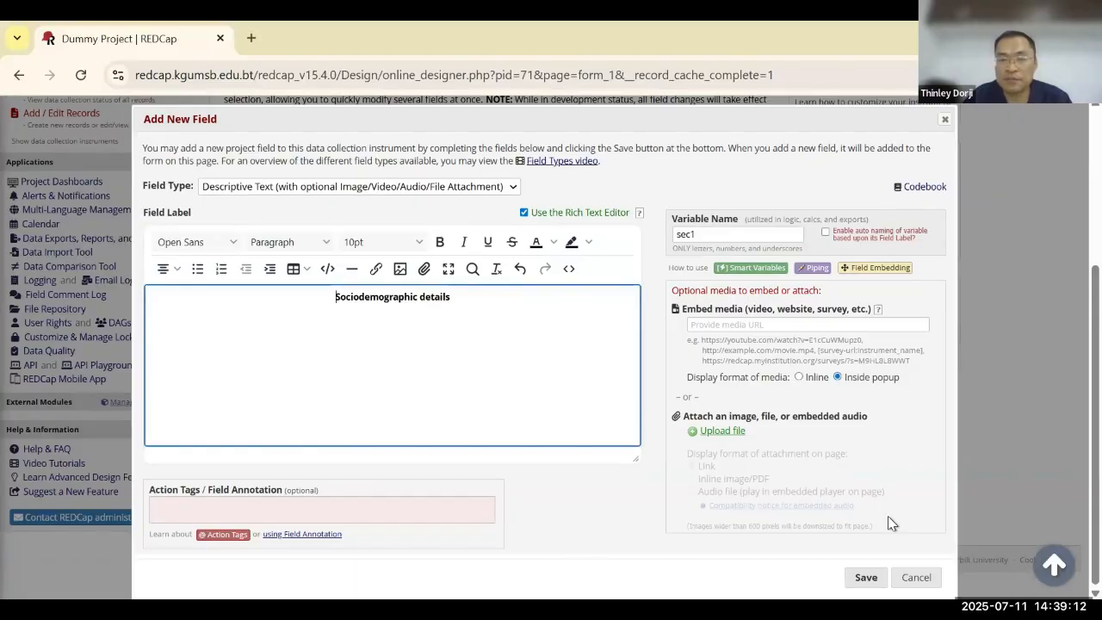
click(868, 579)
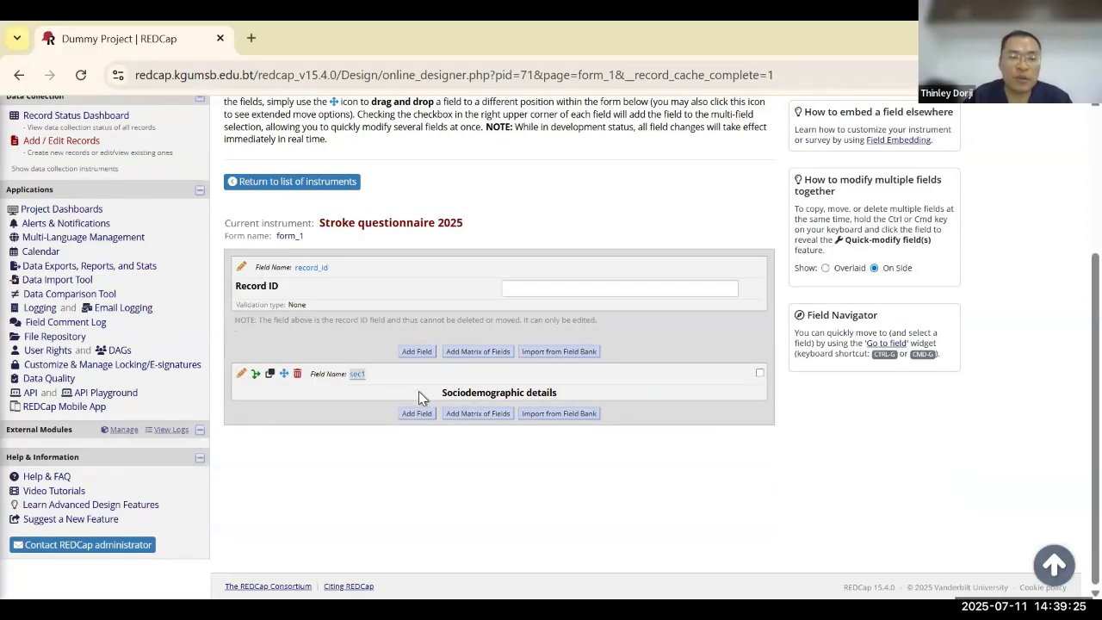
- Start a Text Box field below the Sociodemographic details heading with variable name "name" and label "Patient name"
click(417, 414)
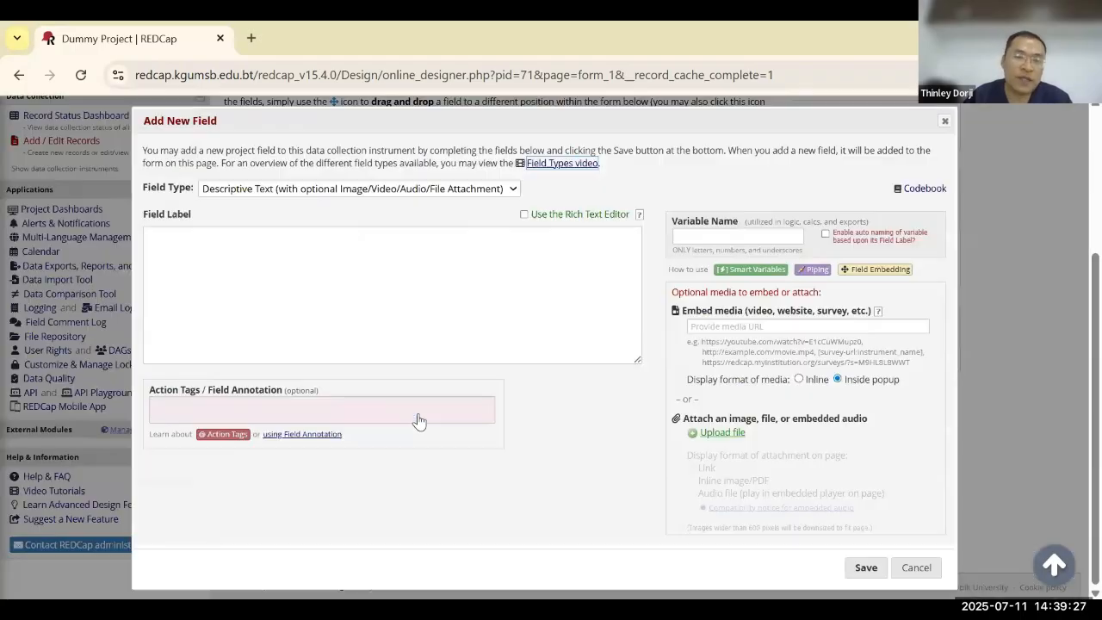
click(458, 189)
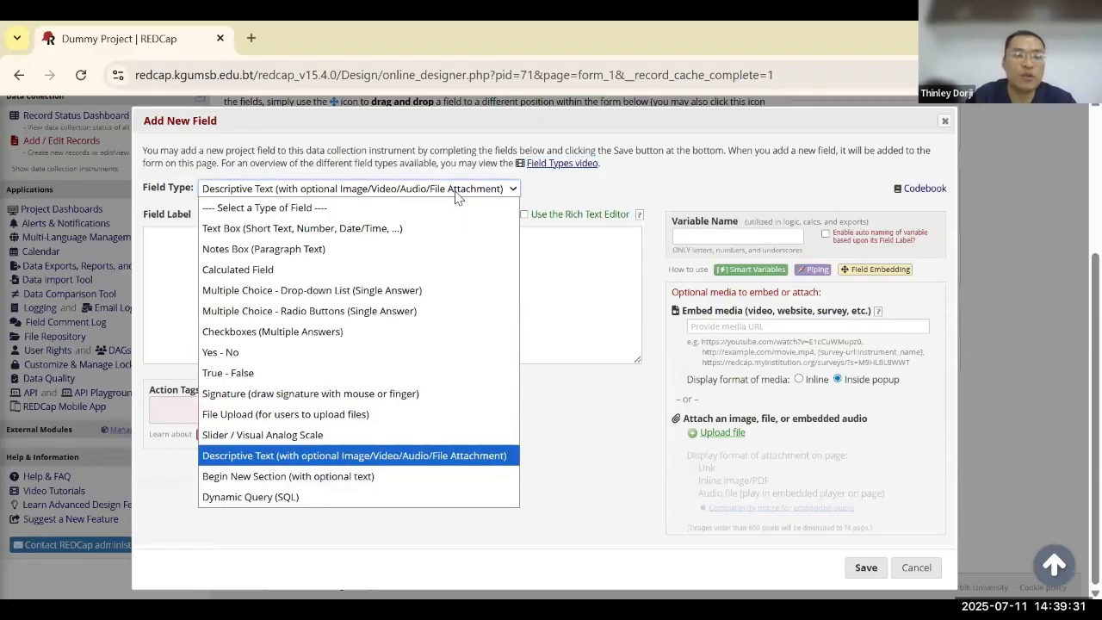
click(357, 236)
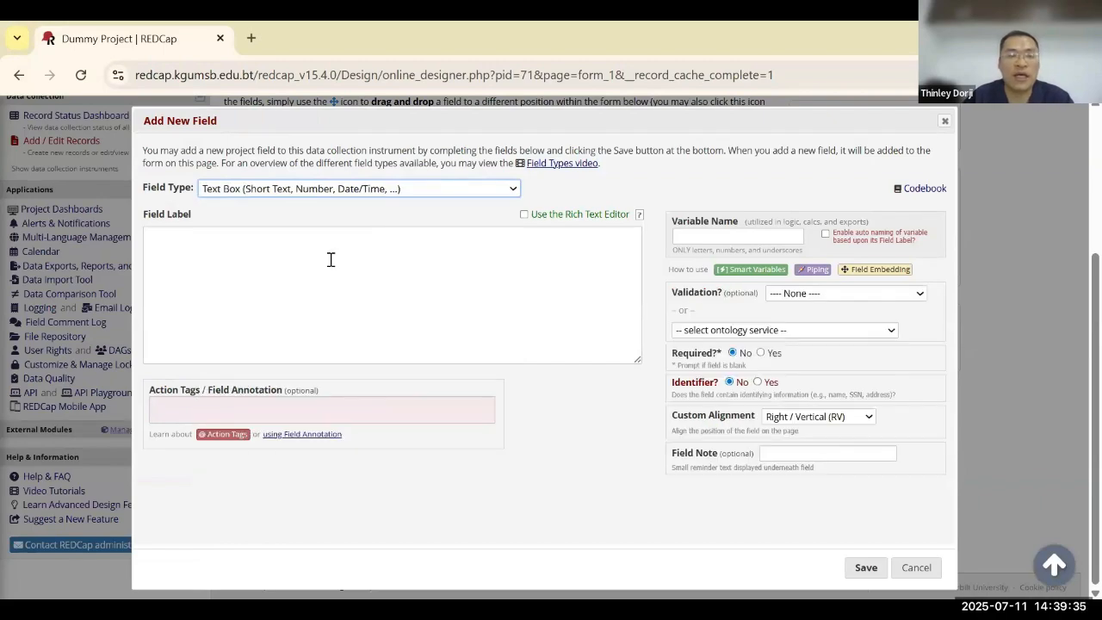
click(705, 229)
text(name)
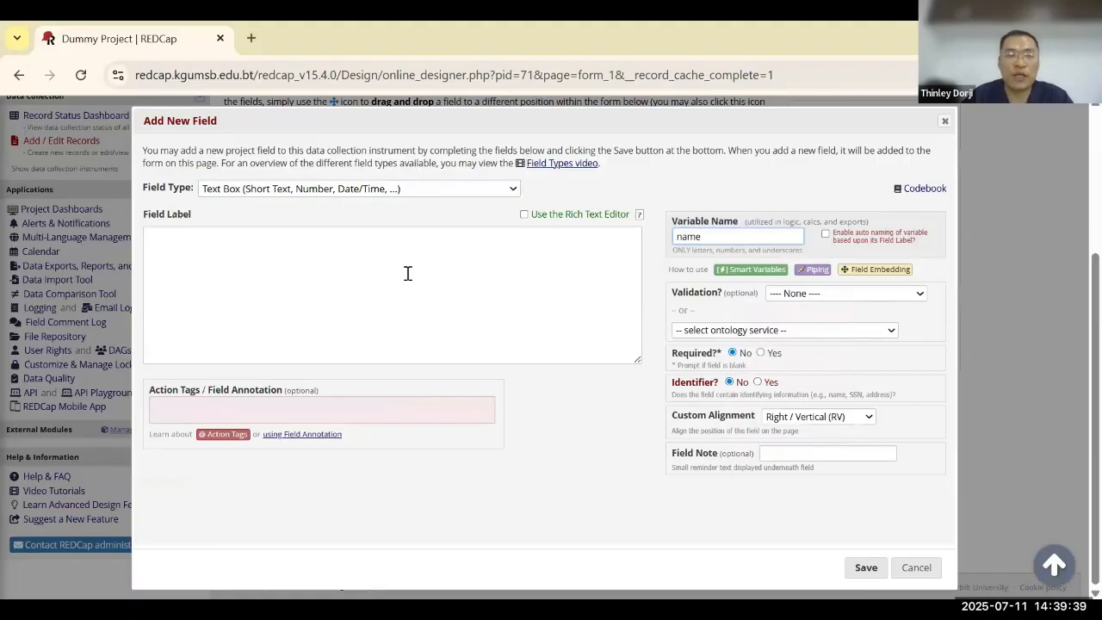
click(408, 273)
text(Patel)
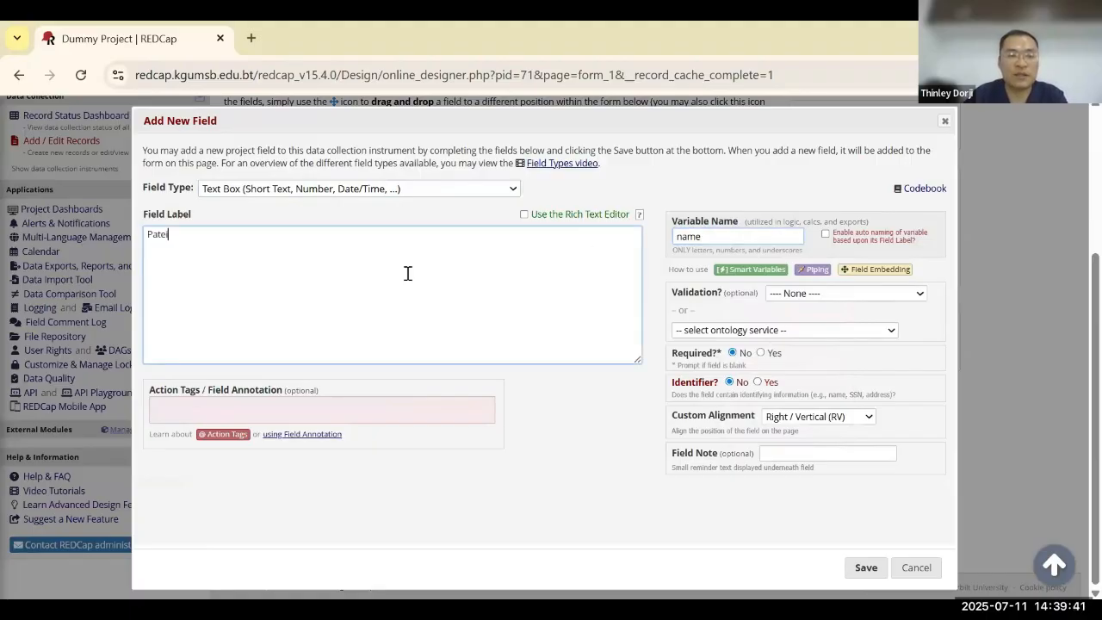
key(BackSpace)
key(BackSpace)
text(ient n)
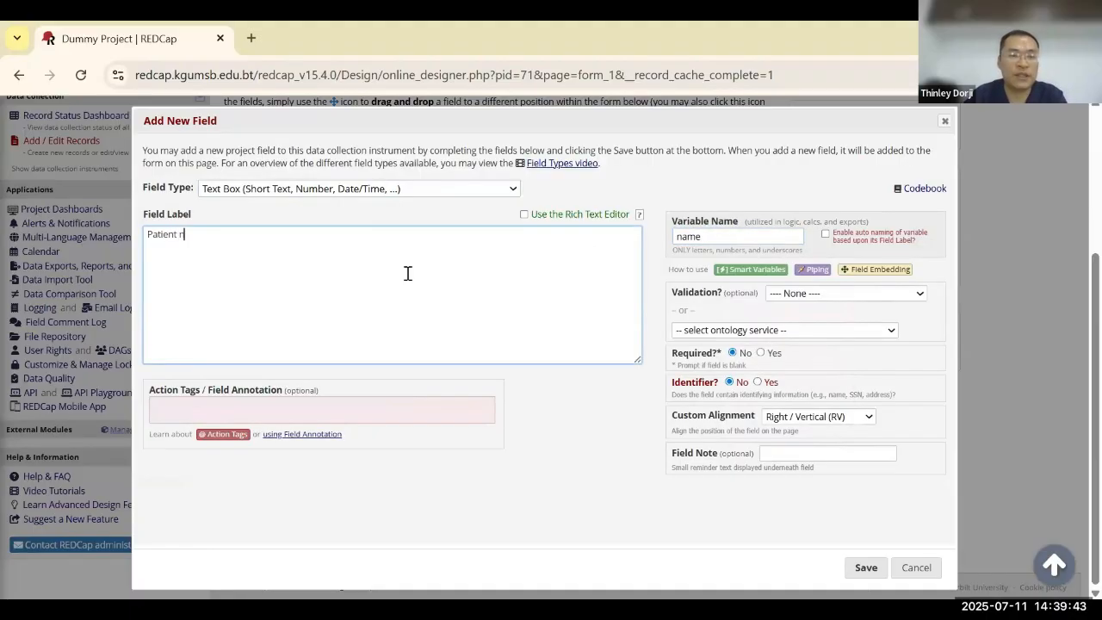
text(ame)
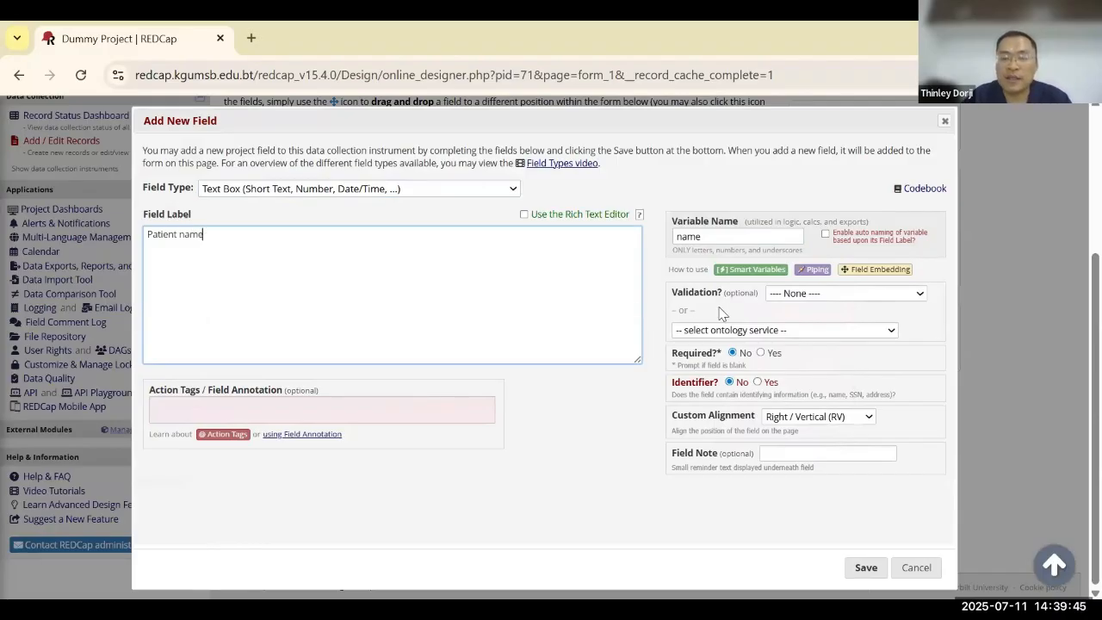
- Make the Patient name field required, mark it as an identifier without any validation, and save it
click(819, 294)
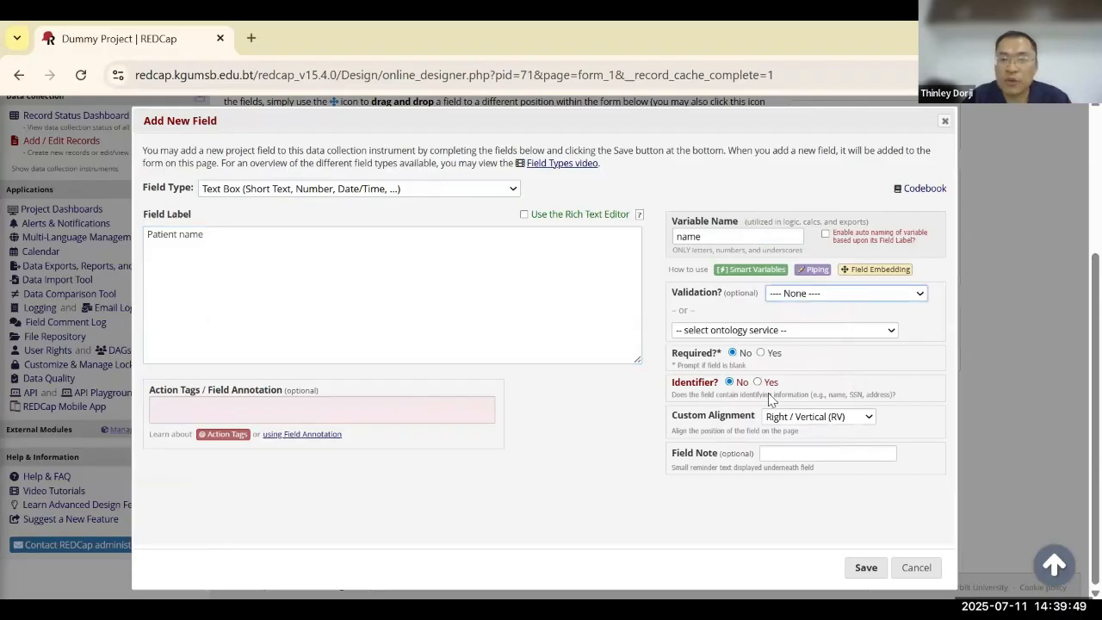
click(762, 354)
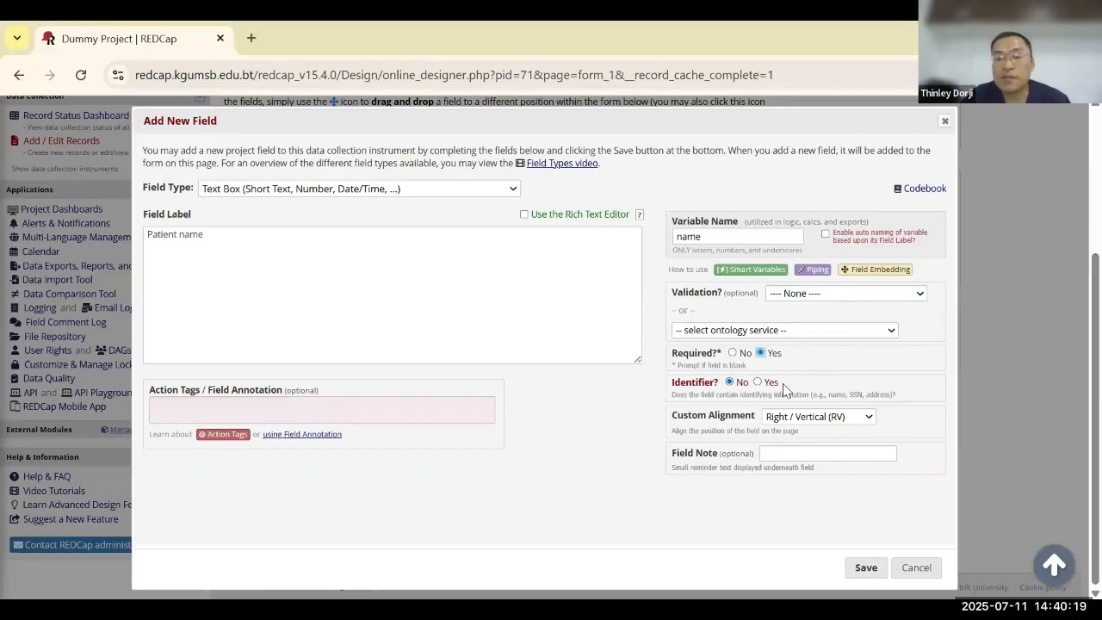
click(758, 383)
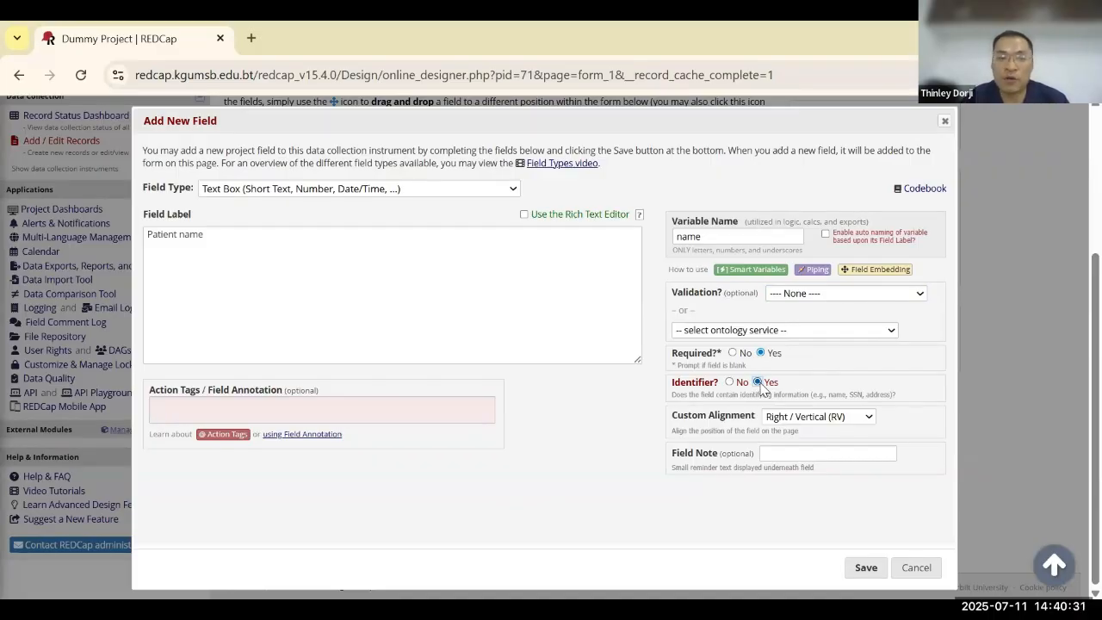
click(866, 570)
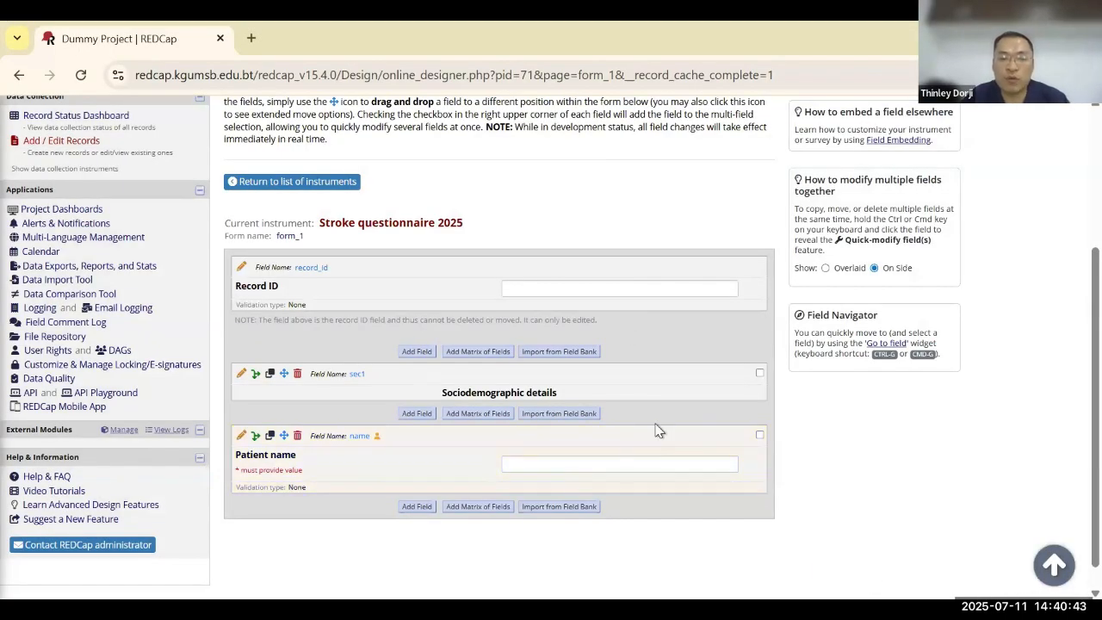
scroll(694, 469, up, 2)
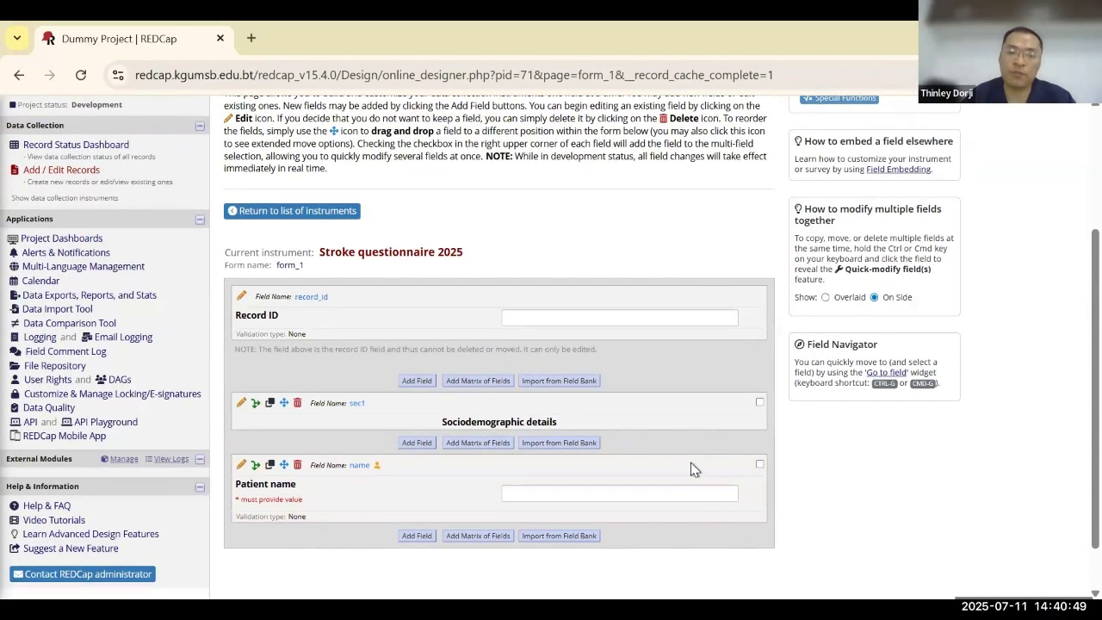
scroll(692, 468, up, 2)
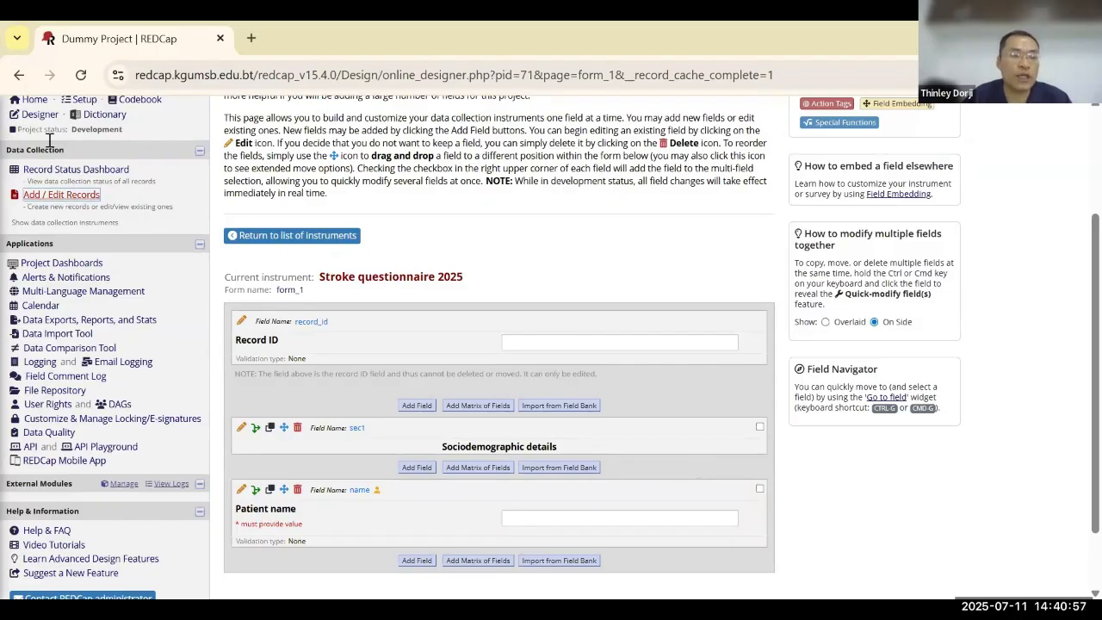
scroll(127, 179, up, 1)
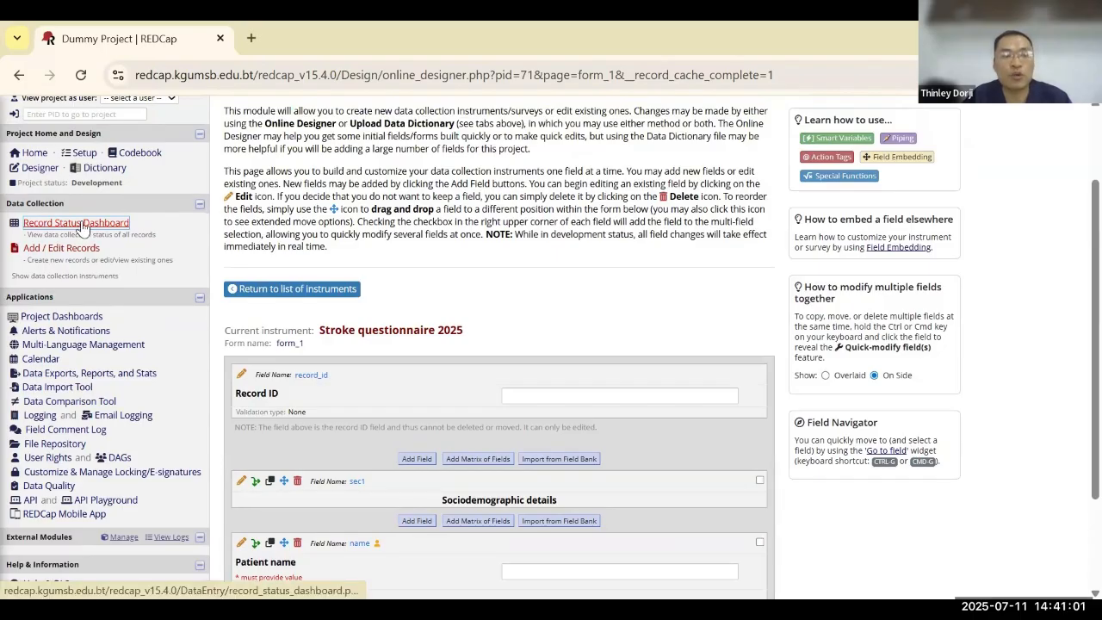
- Add a new record from the Record Status Dashboard, fill in the patient's full name, and save and exit the form
click(82, 226)
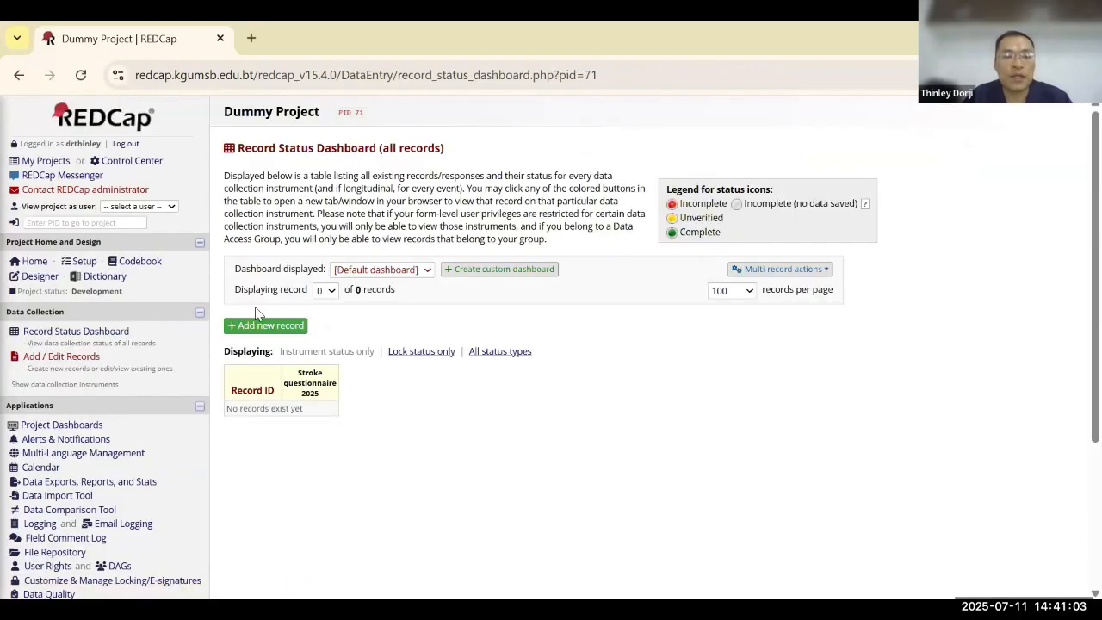
click(281, 332)
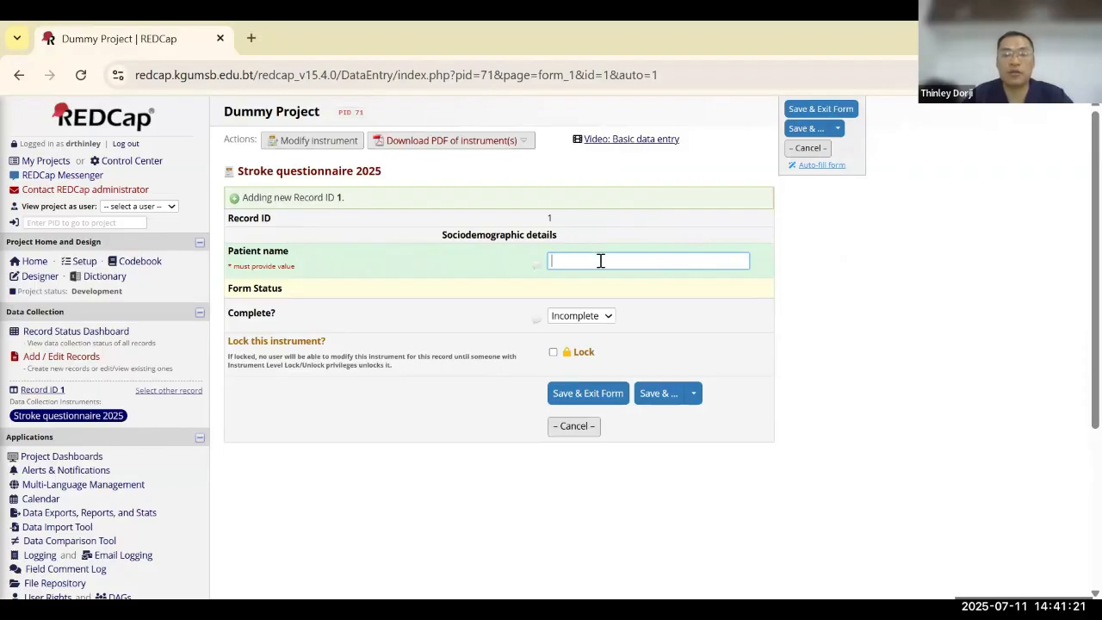
text(Da)
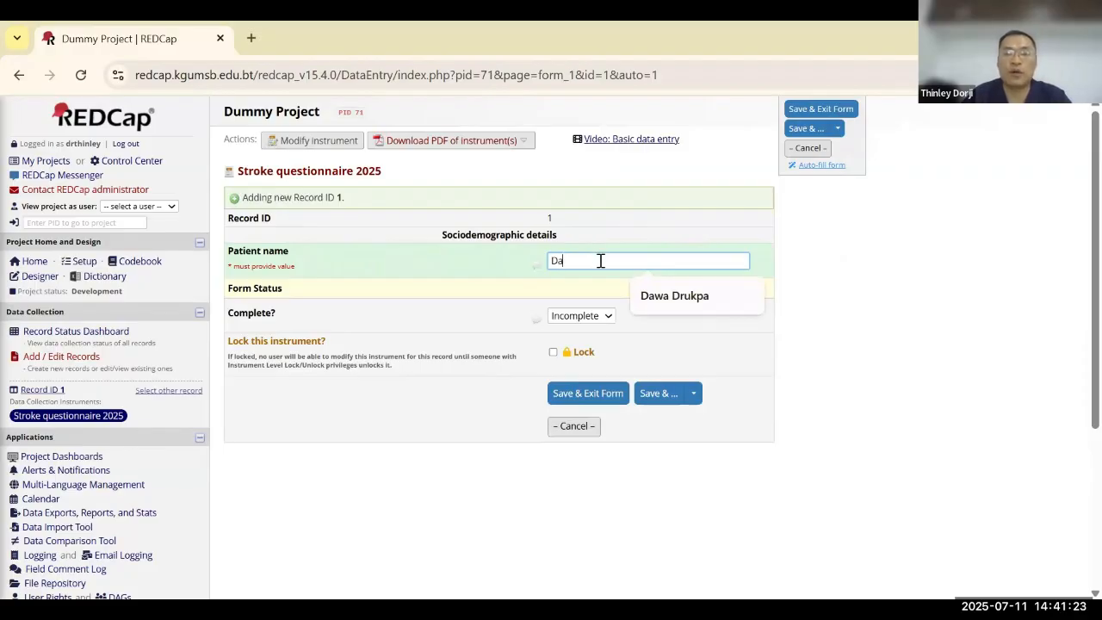
click(701, 294)
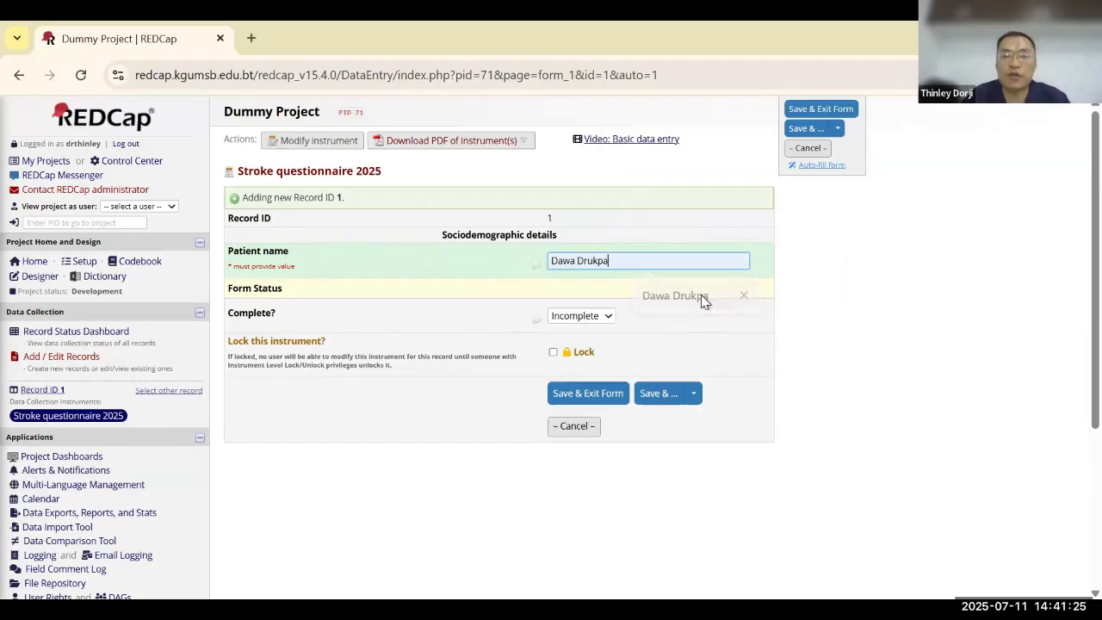
click(599, 397)
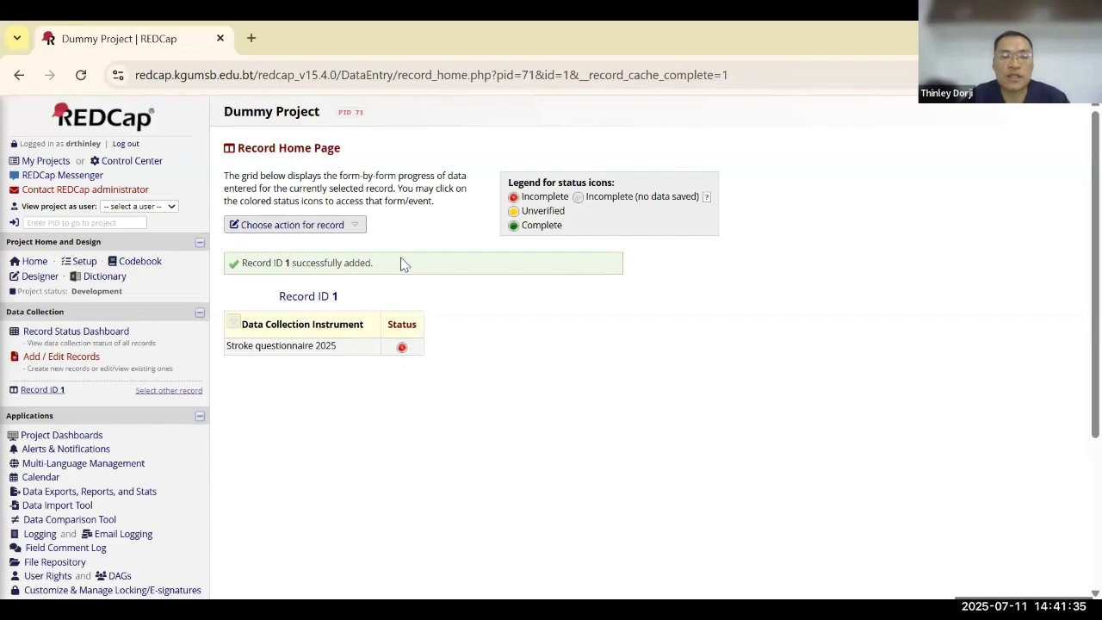
- Reopen the Stroke questionnaire 2025 instrument in the Online Designer and start a Text Box field below Patient name
click(38, 162)
click(295, 403)
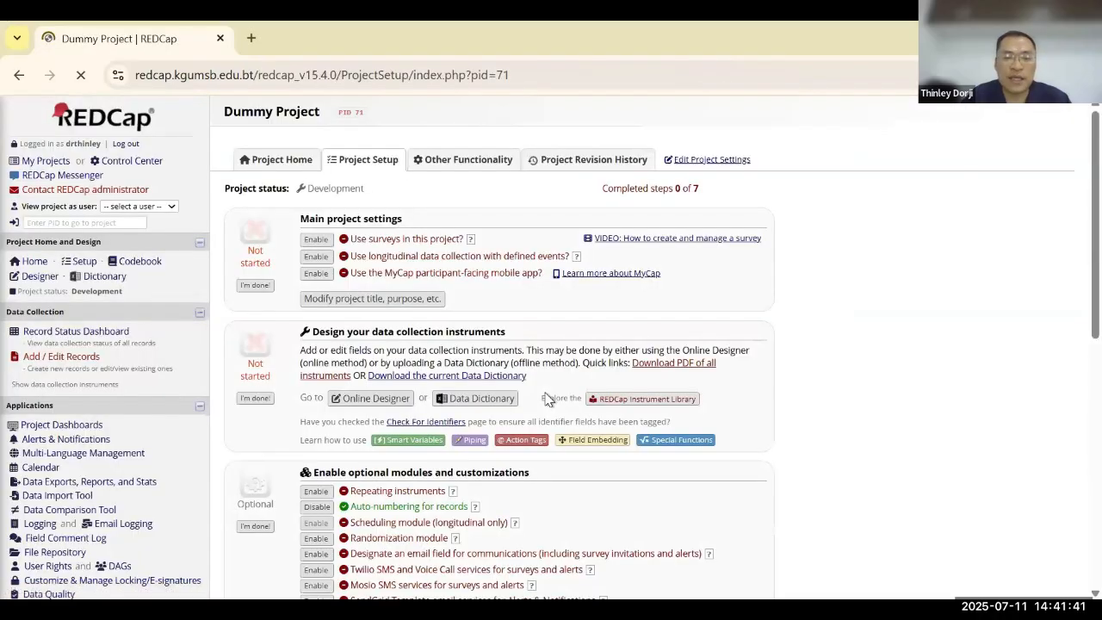
scroll(384, 356, down, 1)
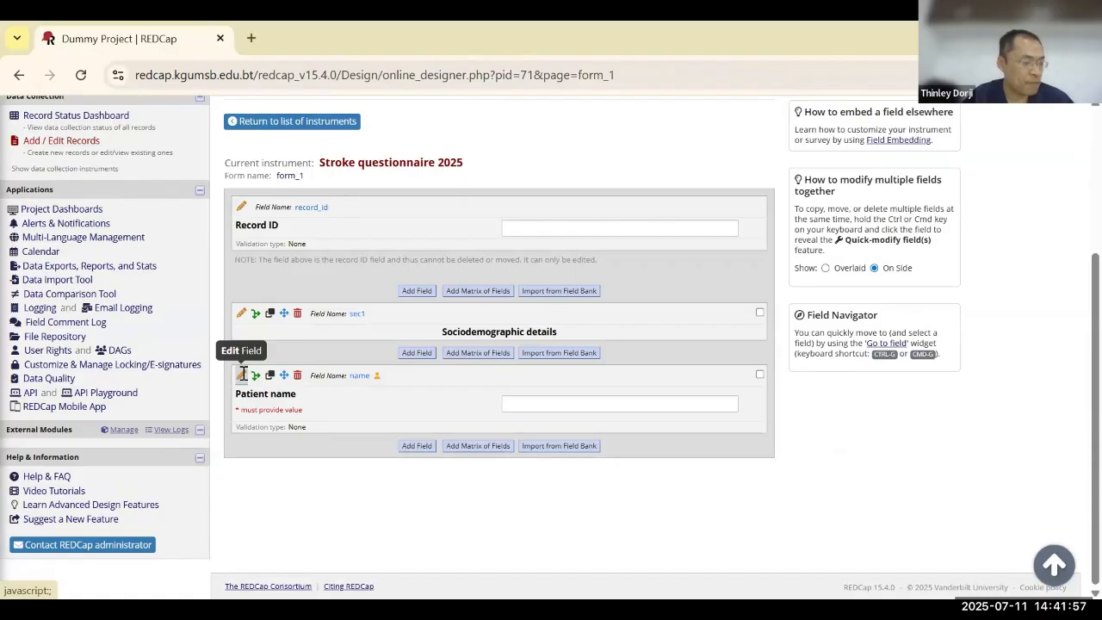
click(415, 446)
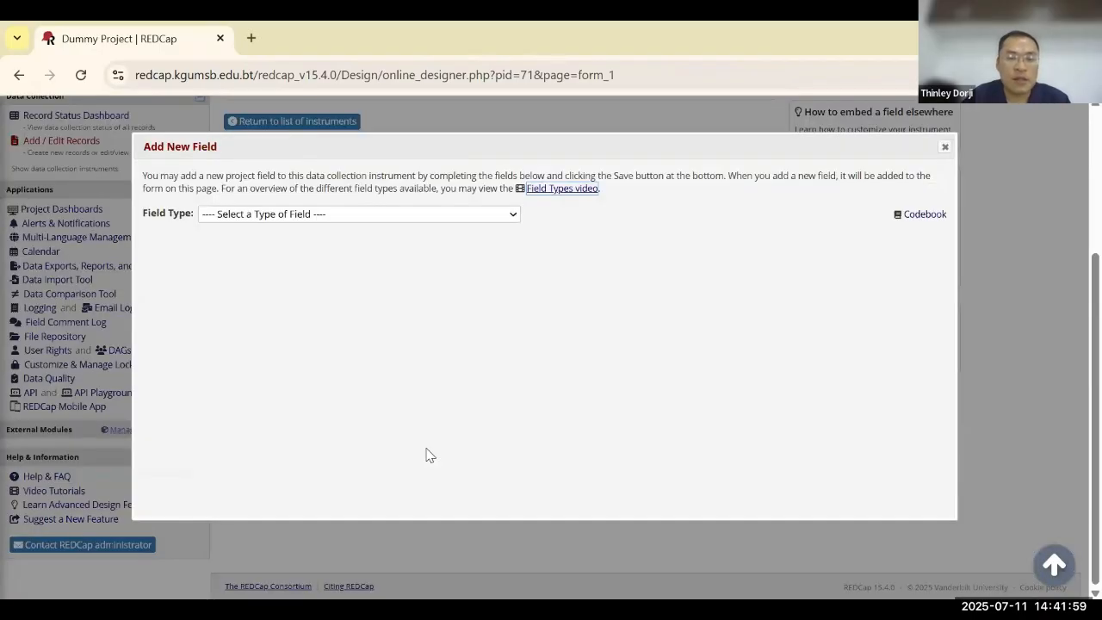
click(436, 215)
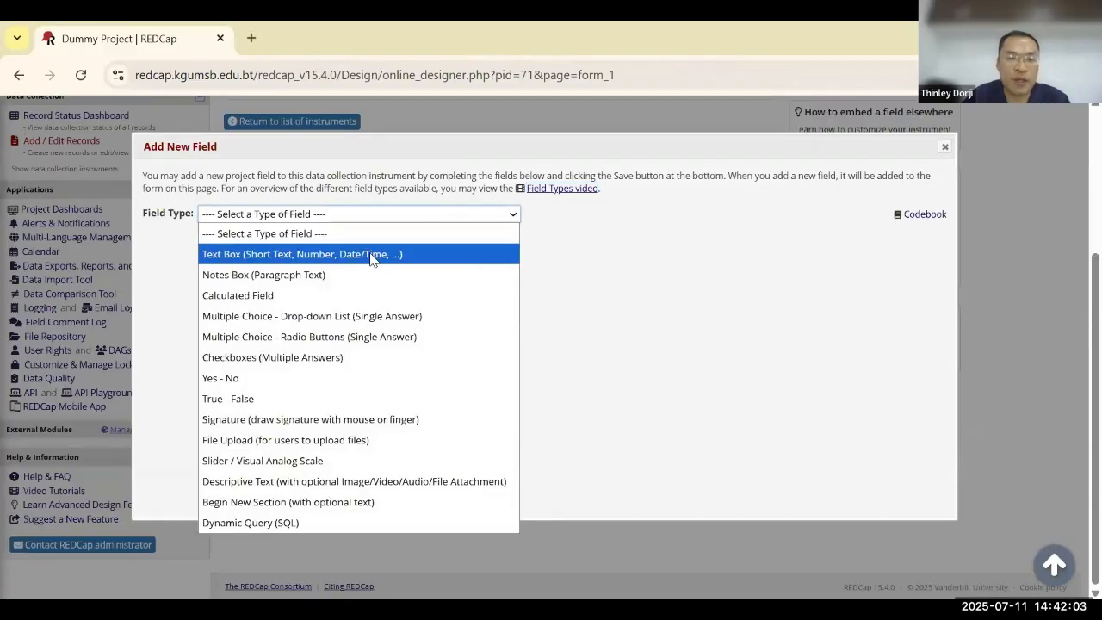
click(373, 255)
- Give the new text field the variable name "age" and the label "Patient's age"
click(694, 260)
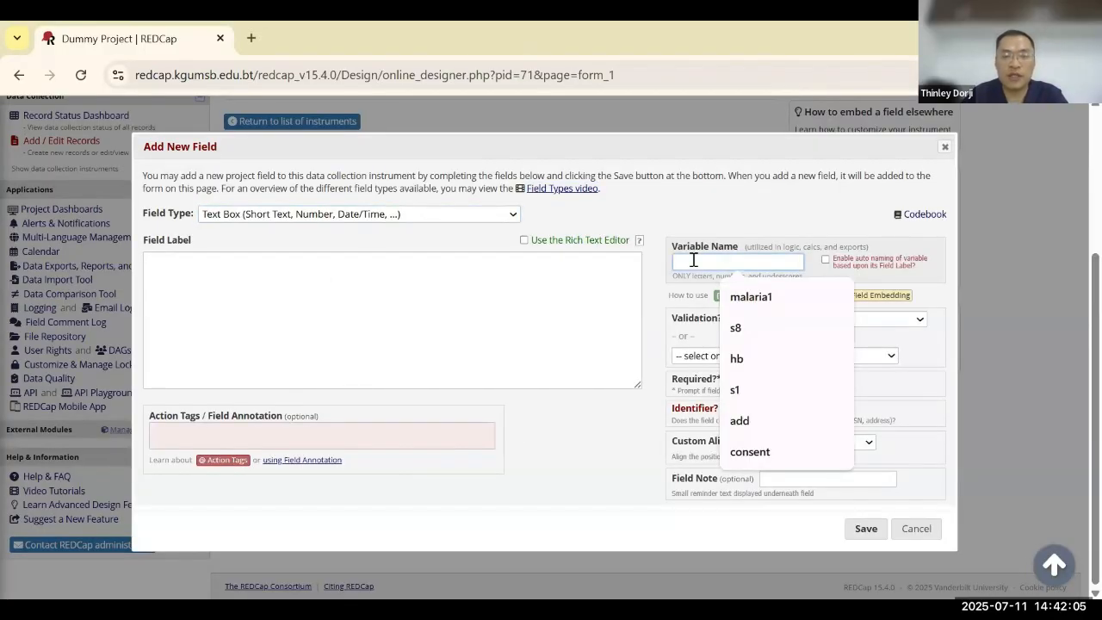
text(age)
click(337, 282)
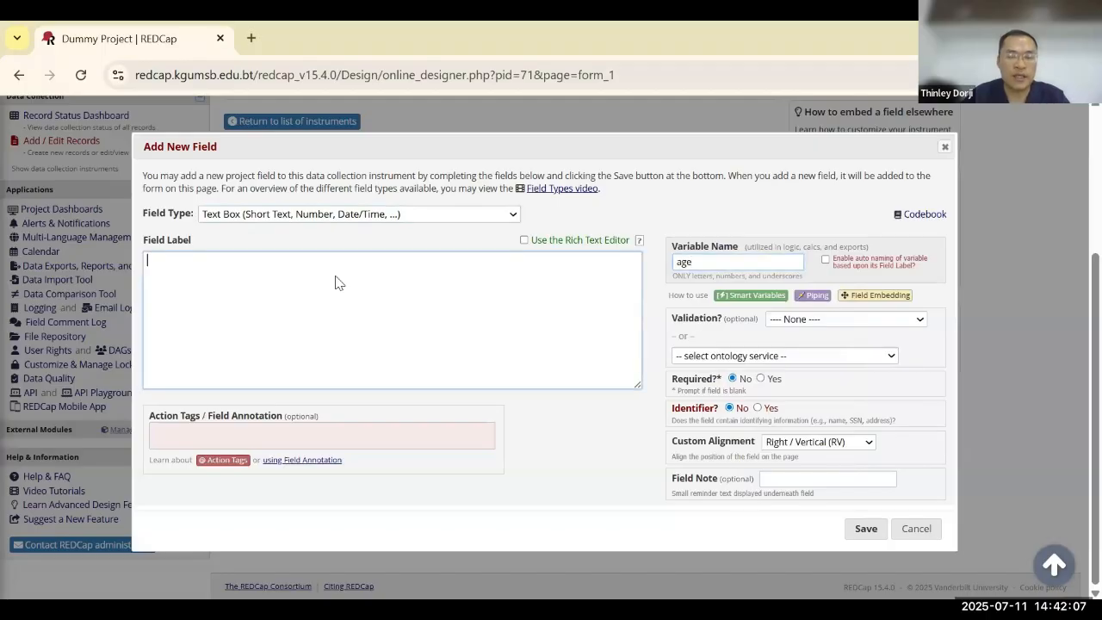
text(Patients' age)
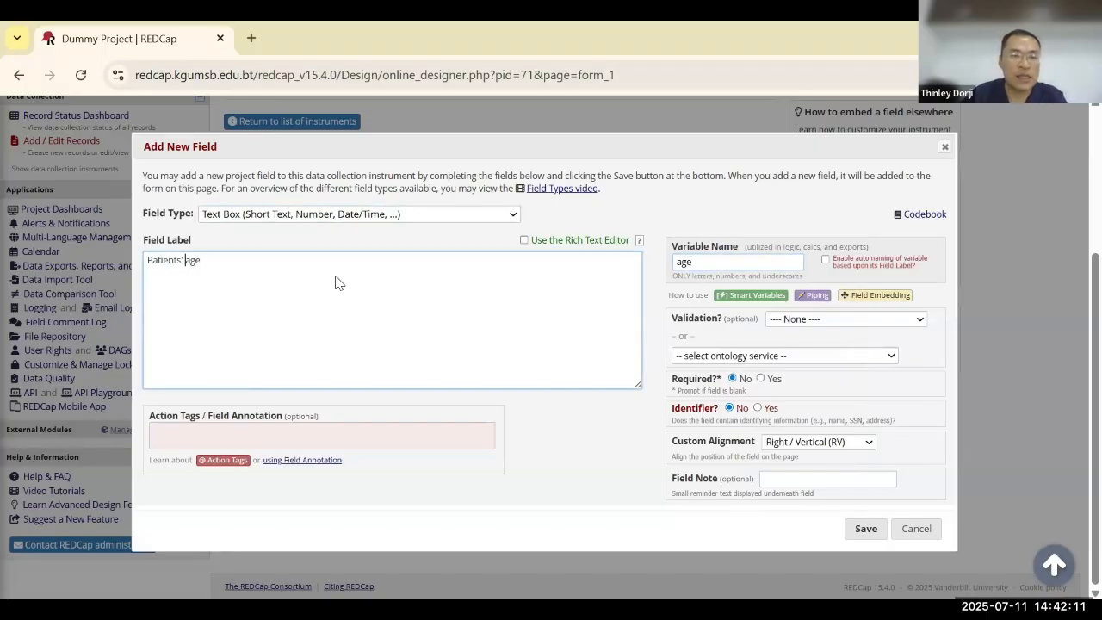
key(BackSpace)
text(')
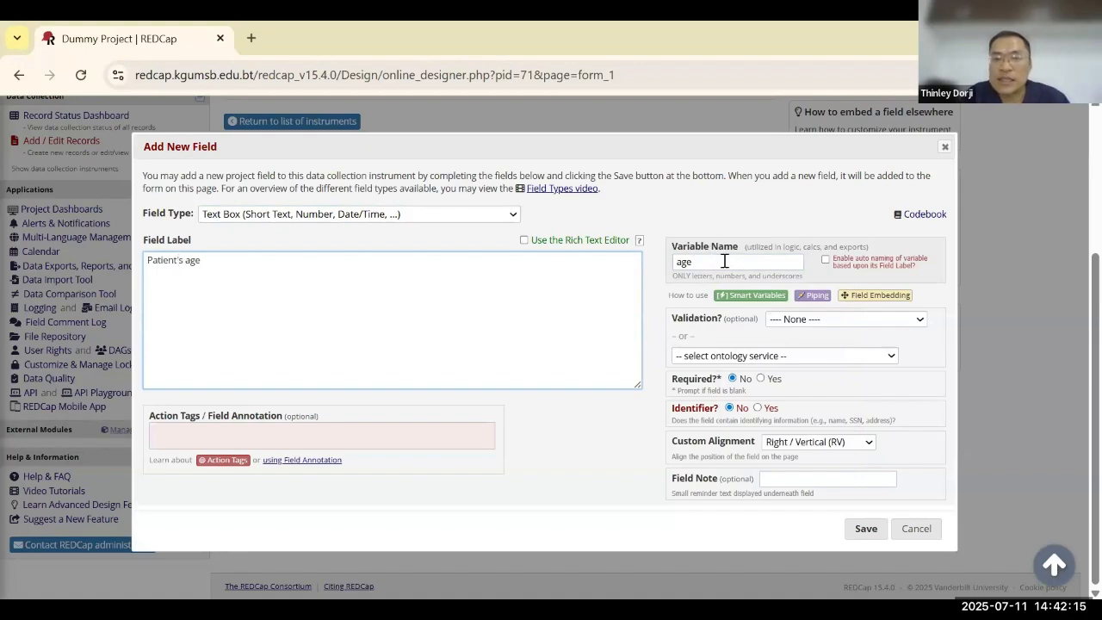
- Set the Patient's age field to Integer validation with a minimum of 14 and a maximum of 115
click(829, 330)
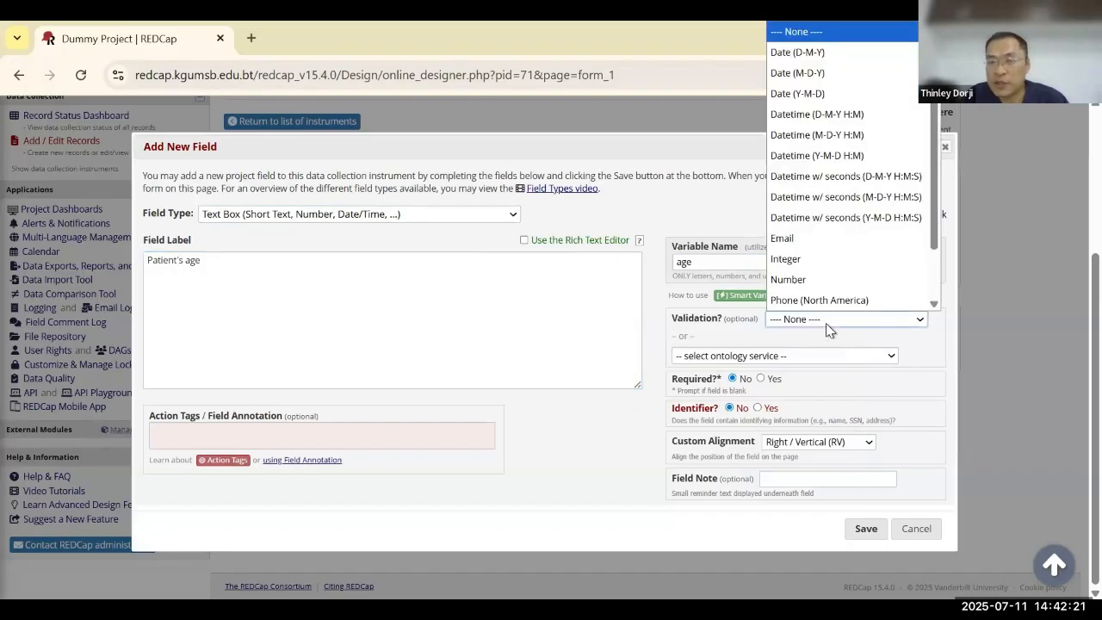
click(804, 259)
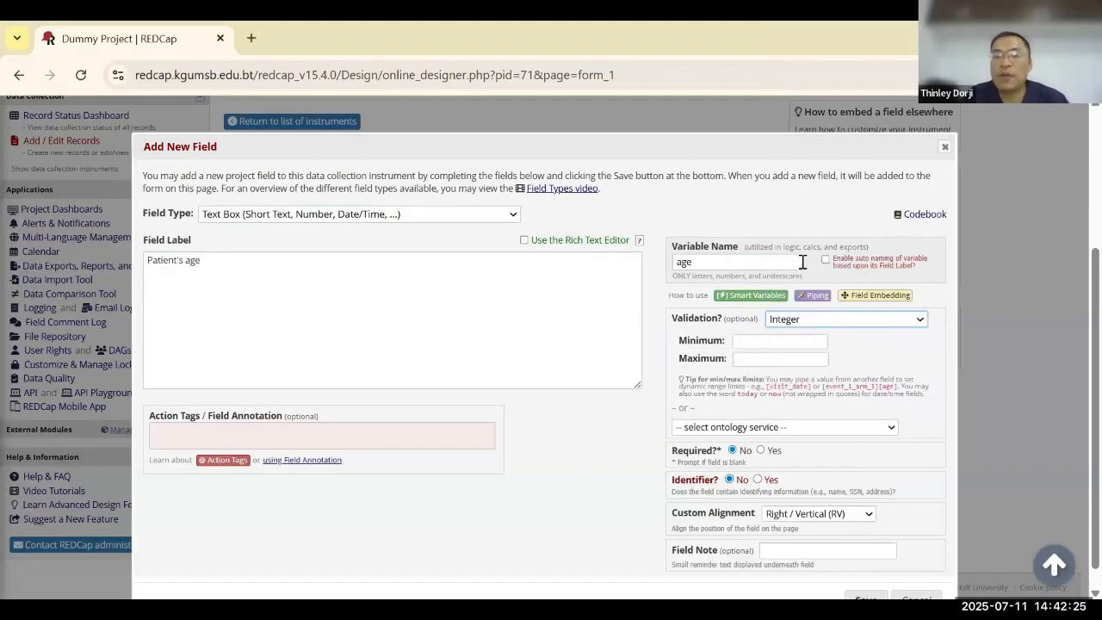
click(761, 343)
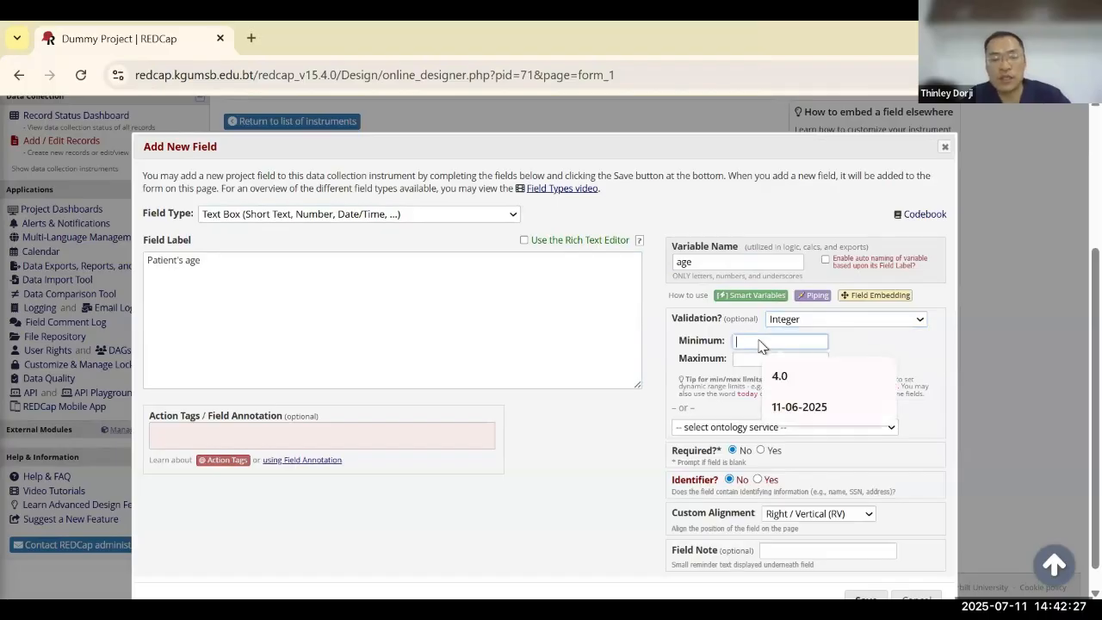
text(14)
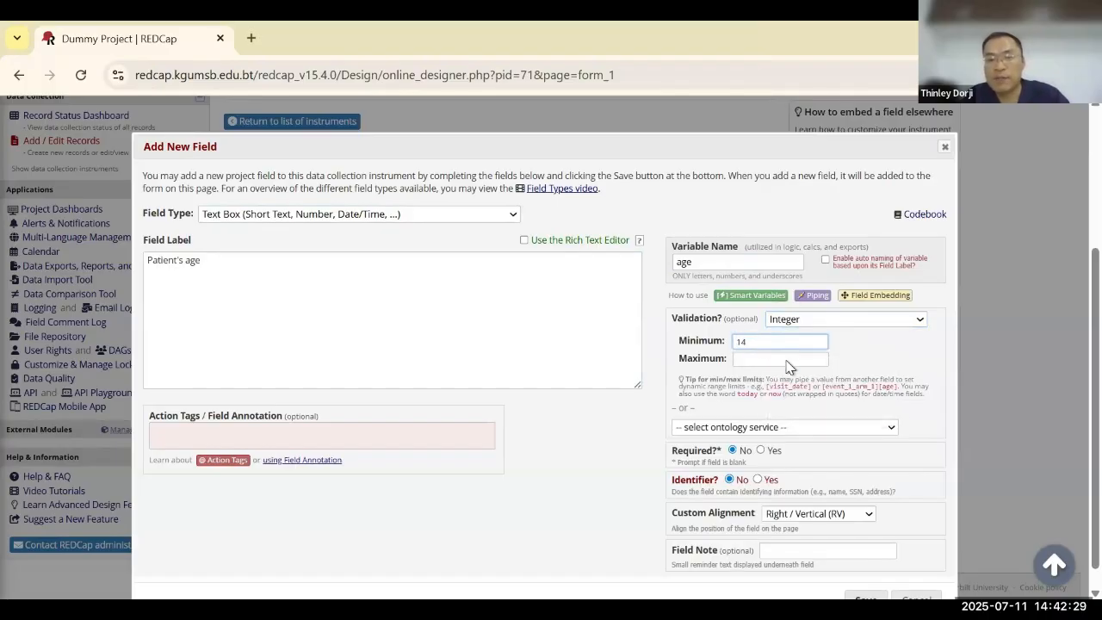
click(786, 360)
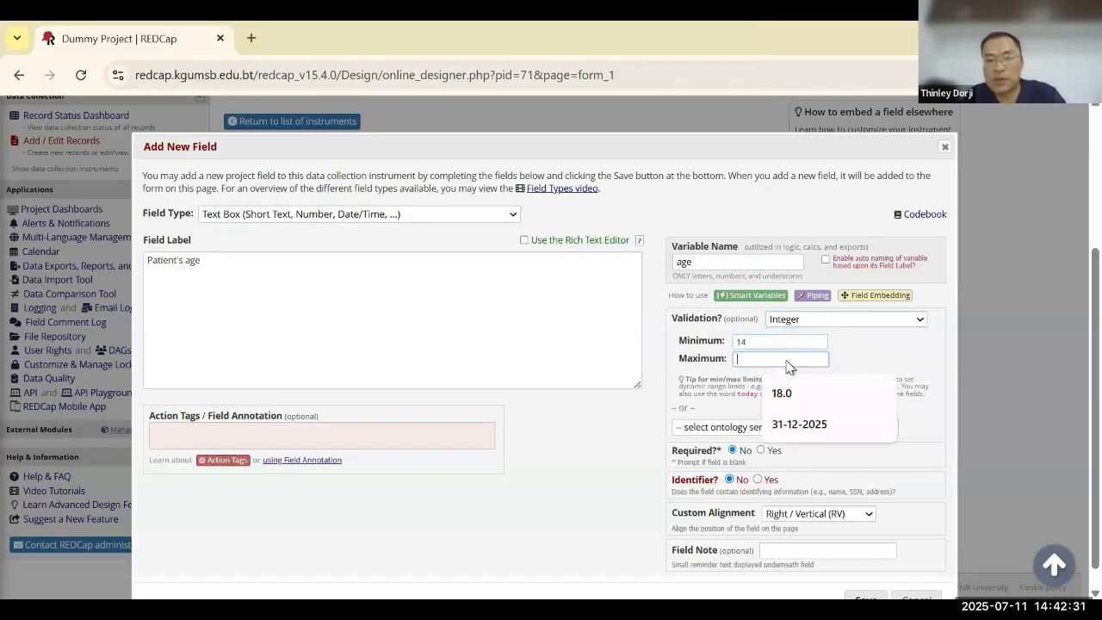
text(115)
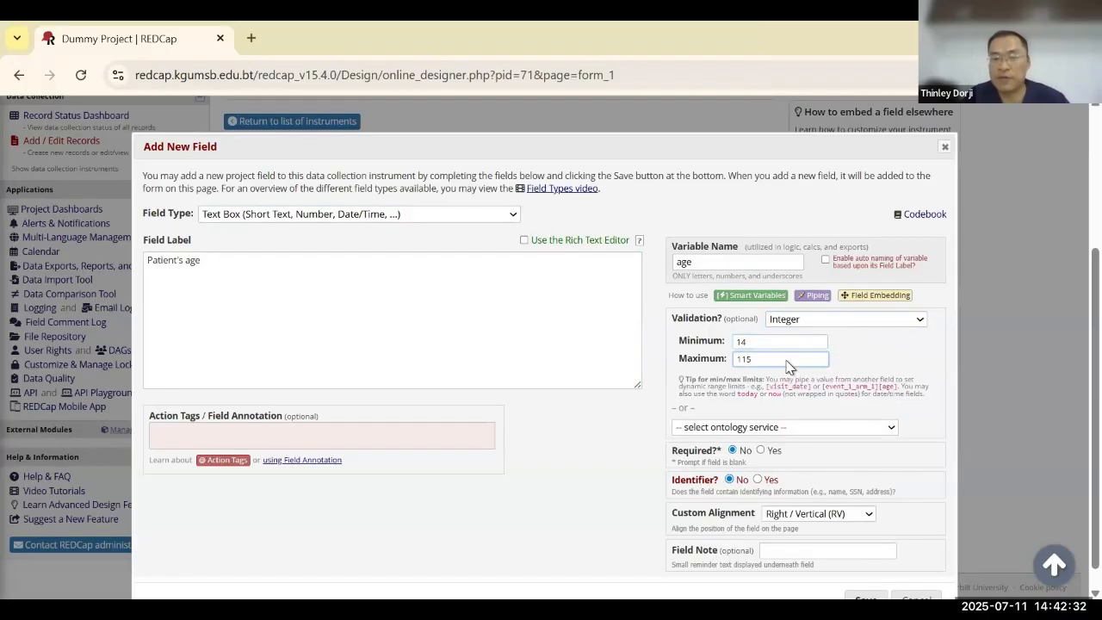
- Make the Patient's age field required, add the field note "years", and save the field
click(762, 451)
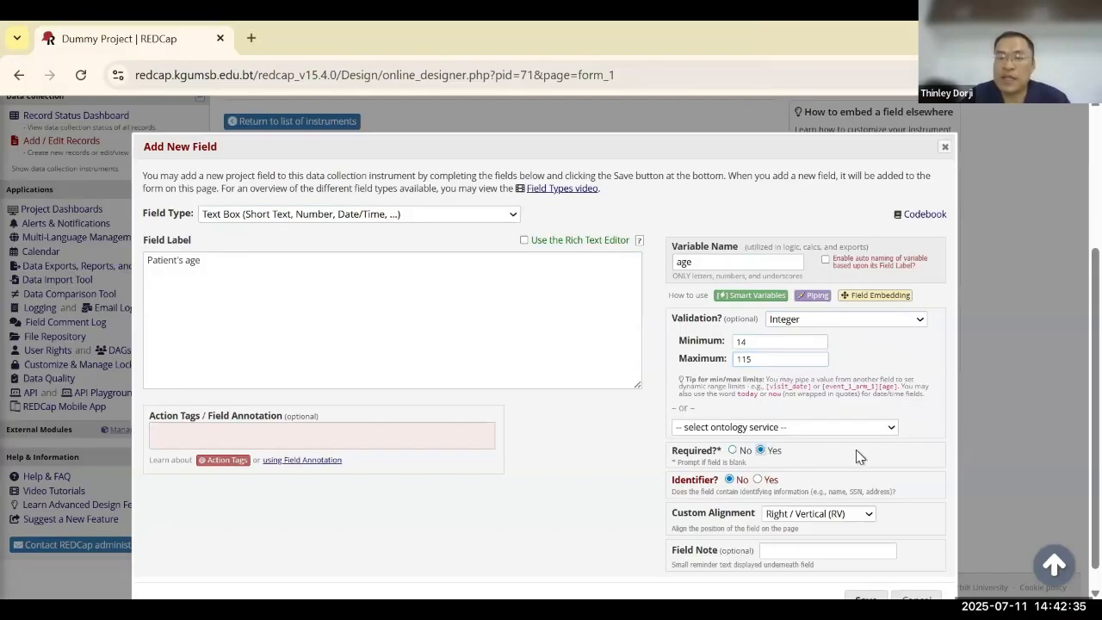
scroll(856, 449, down, 1)
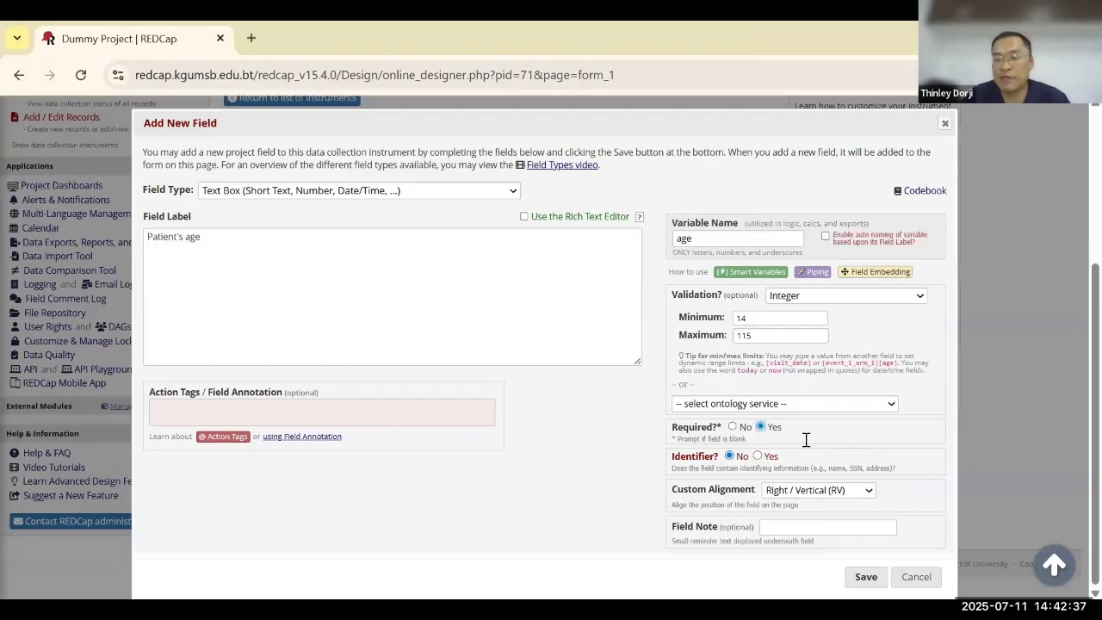
click(783, 528)
text(yea)
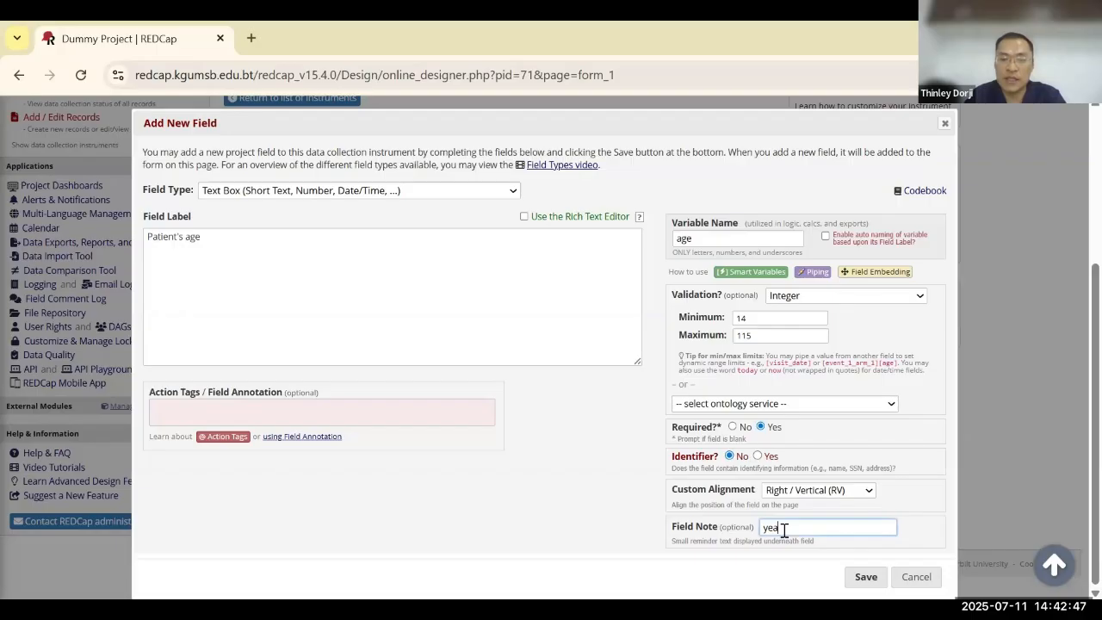
text(rs)
click(854, 577)
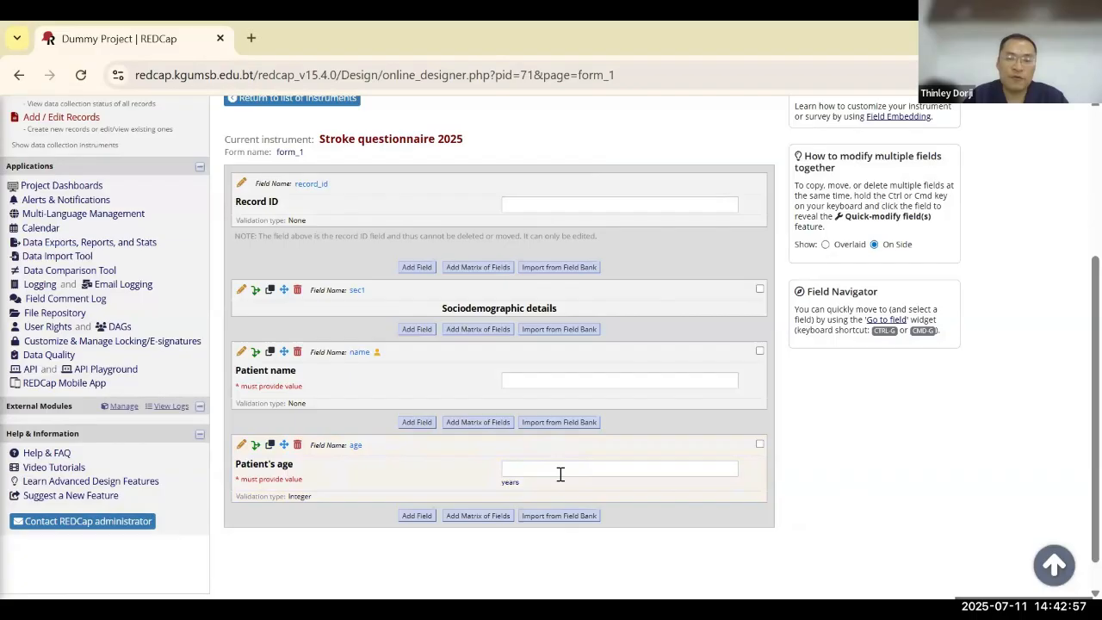
- Add another record from the Record Status Dashboard, enter 120 as the patient's age, and try to save and exit the form
scroll(560, 473, up, 2)
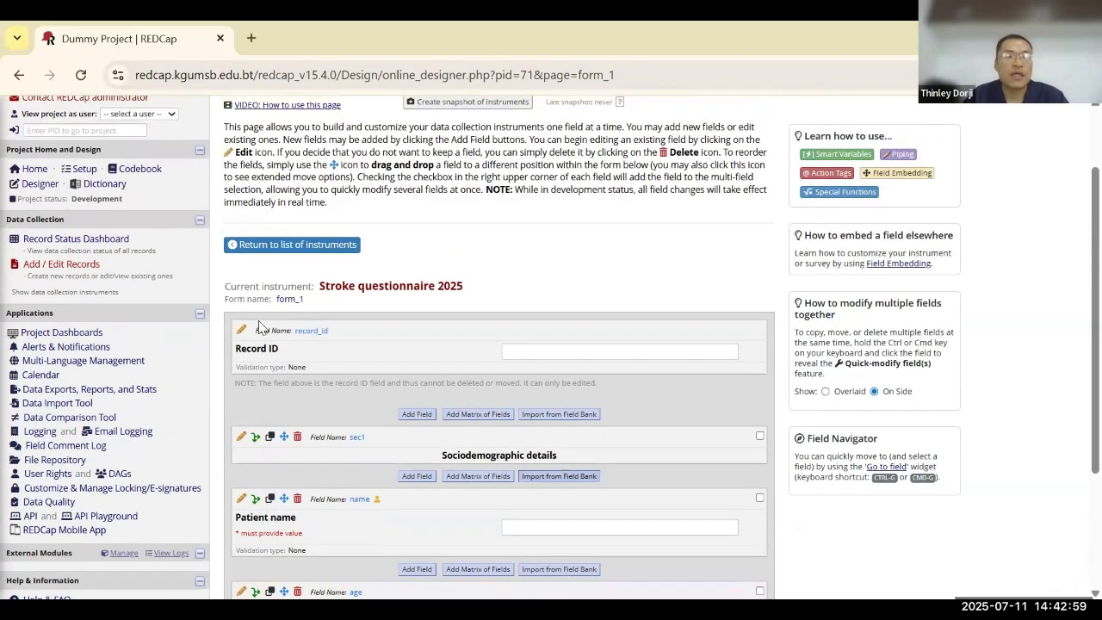
scroll(655, 339, down, 2)
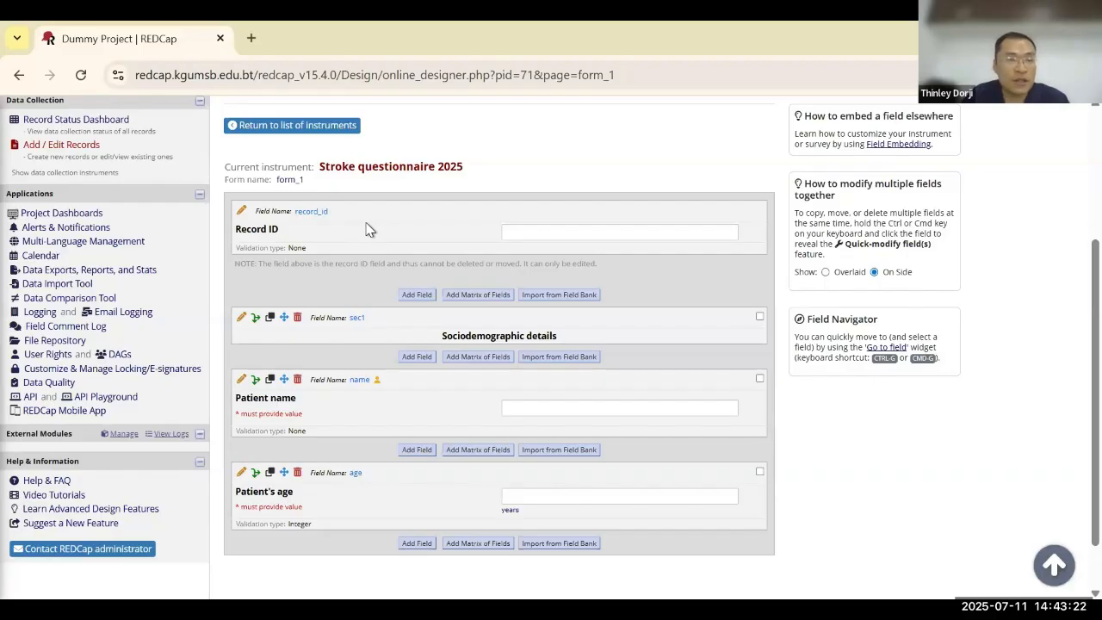
click(92, 125)
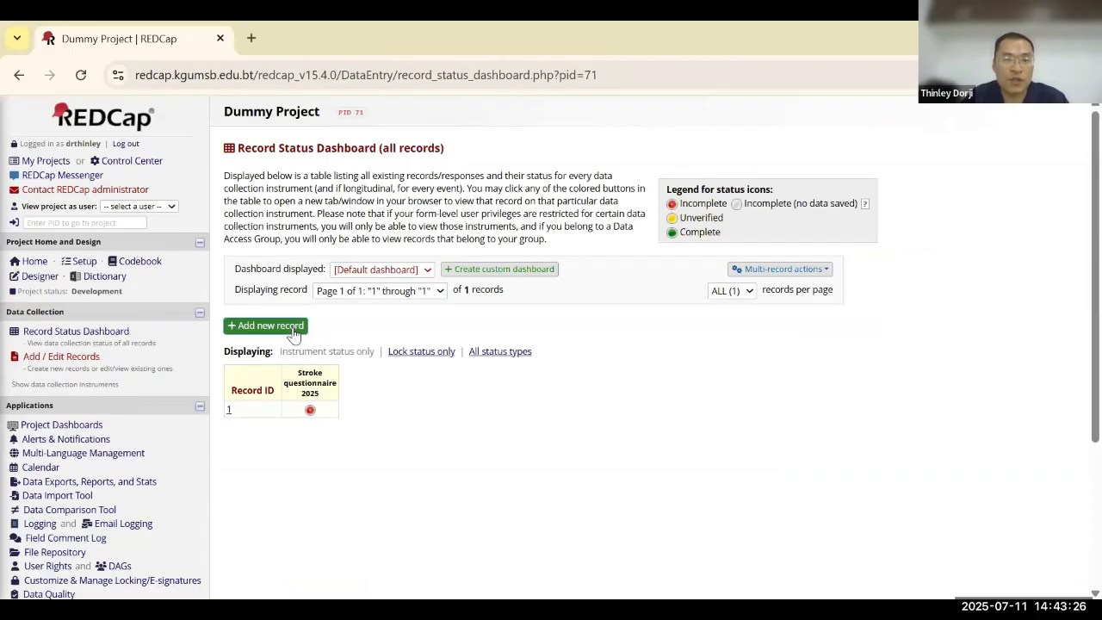
click(293, 331)
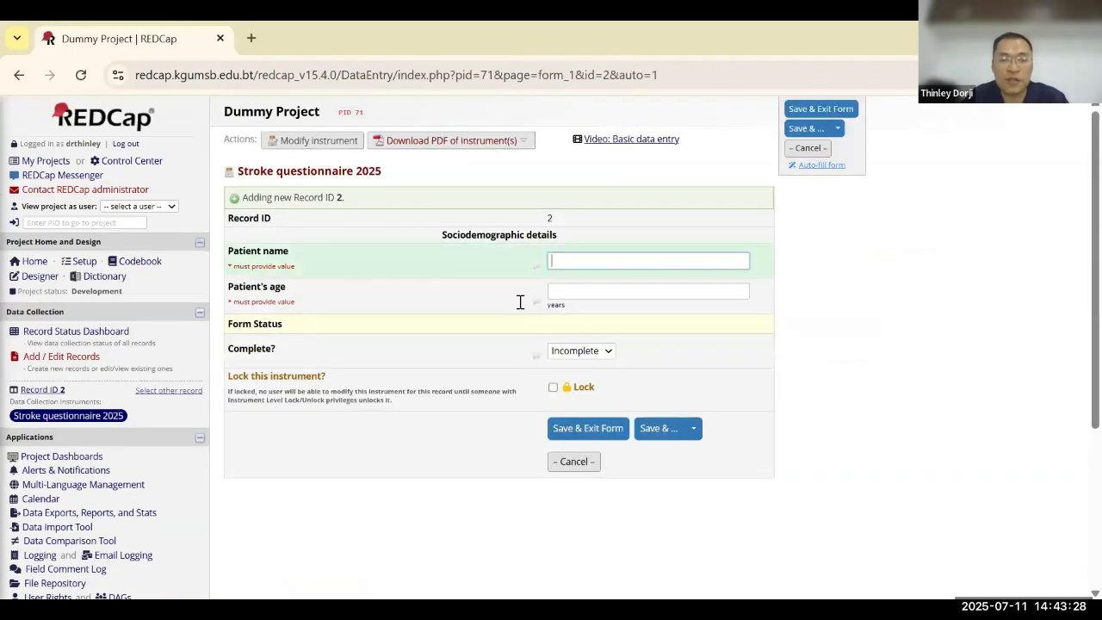
click(608, 293)
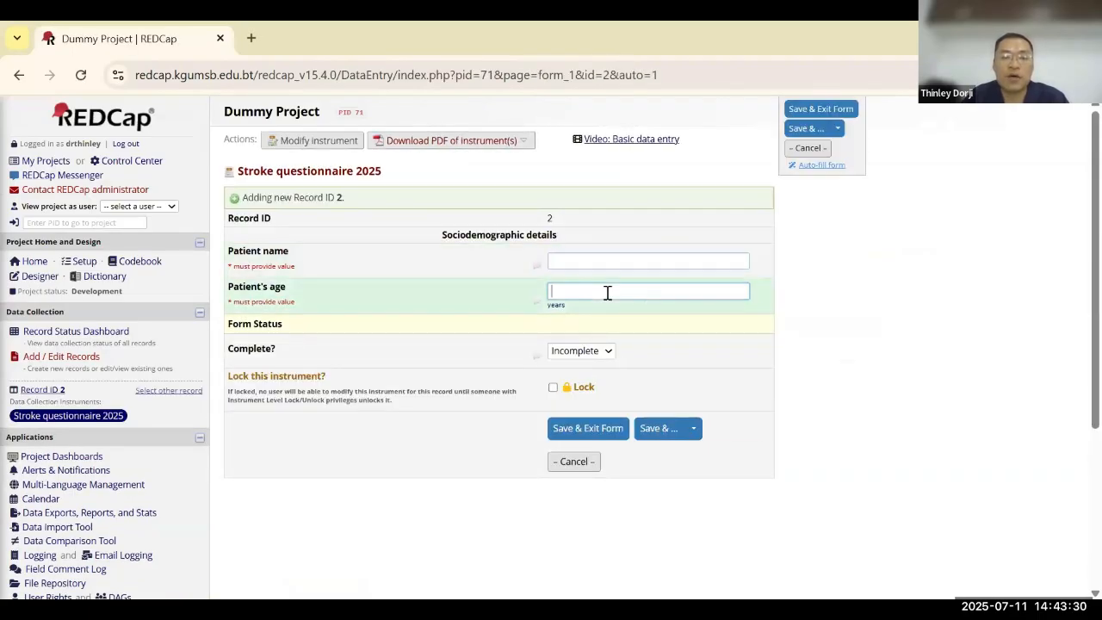
click(608, 292)
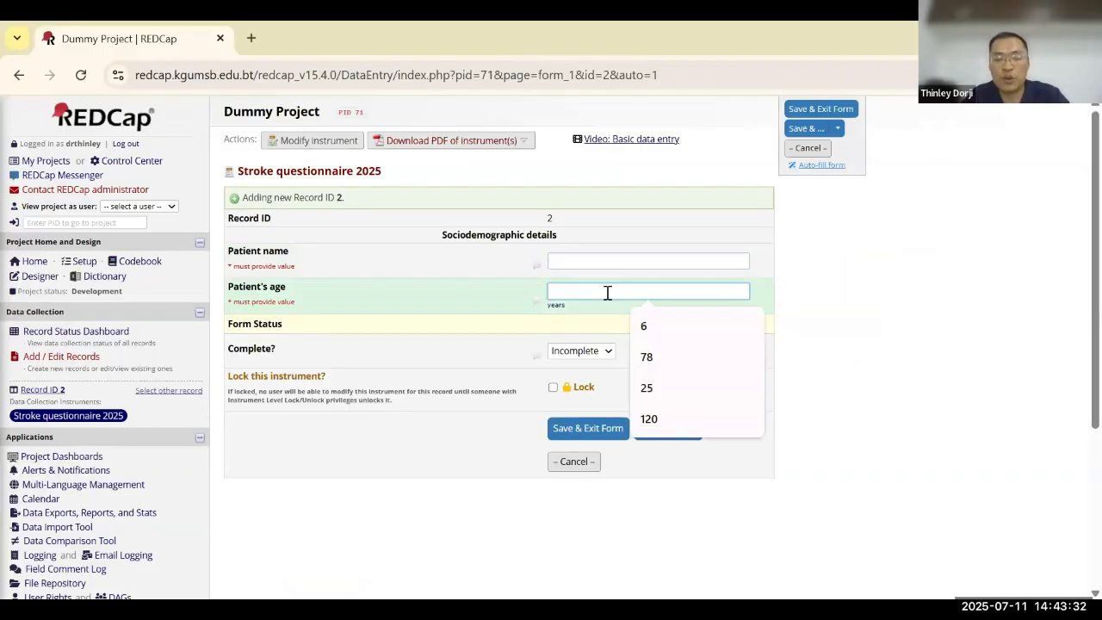
text(120)
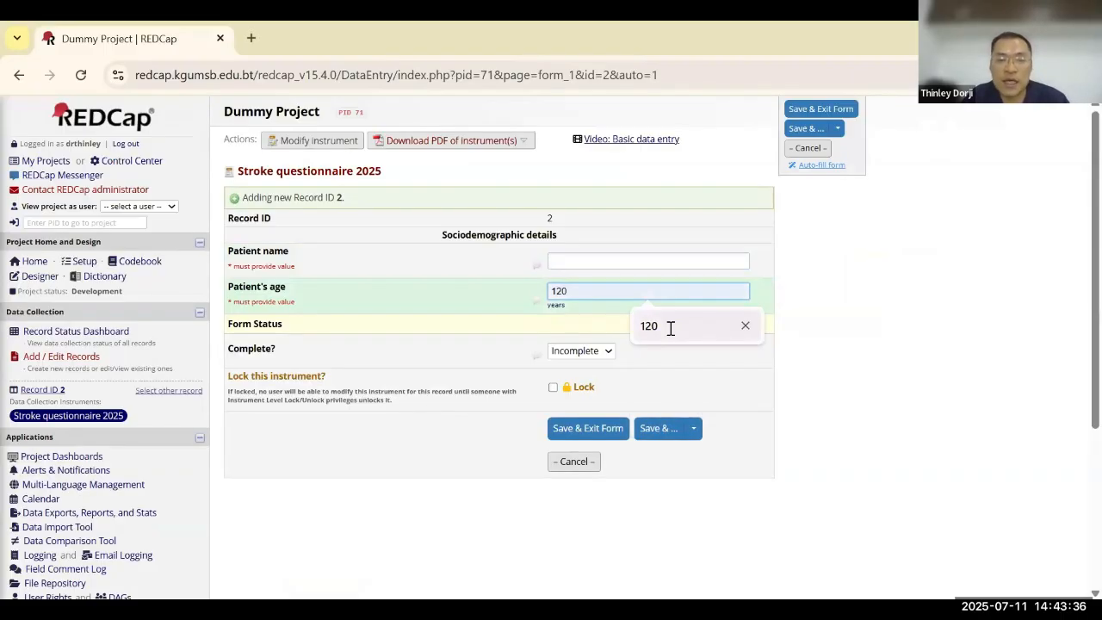
click(669, 329)
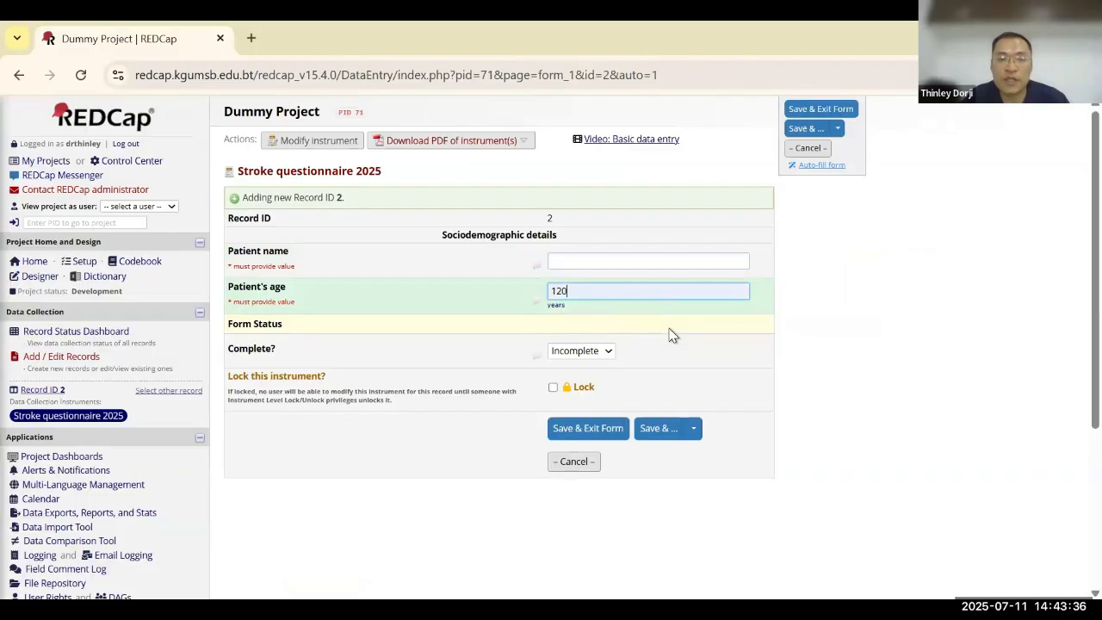
click(588, 433)
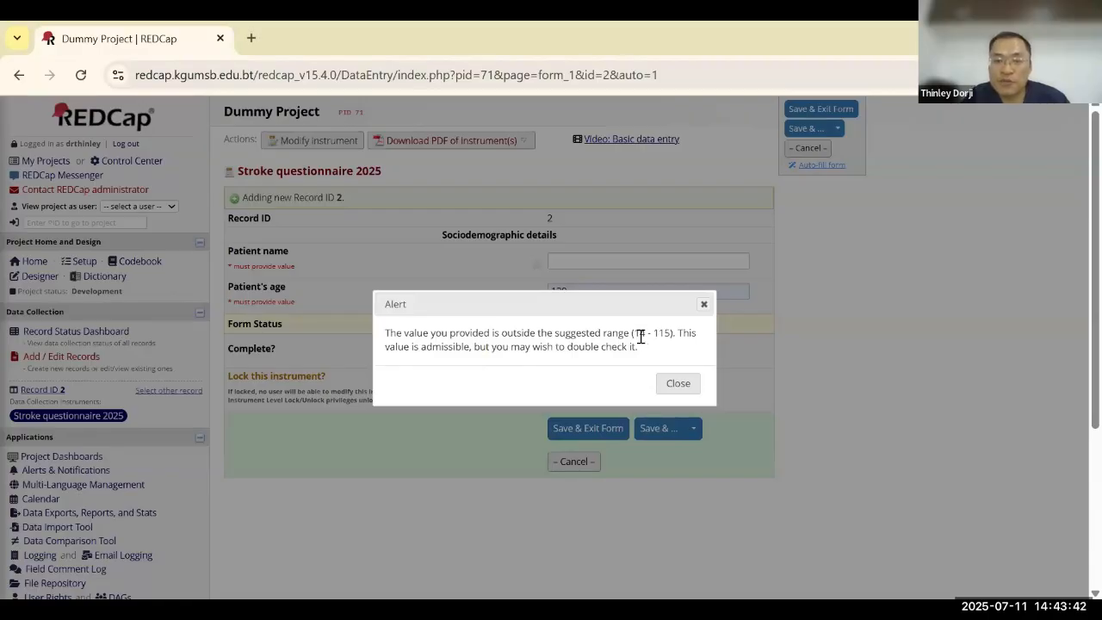
- Dismiss the age range alert and leave the new record for the My Projects list without saving its changes
drag(641, 336, 656, 337)
click(675, 337)
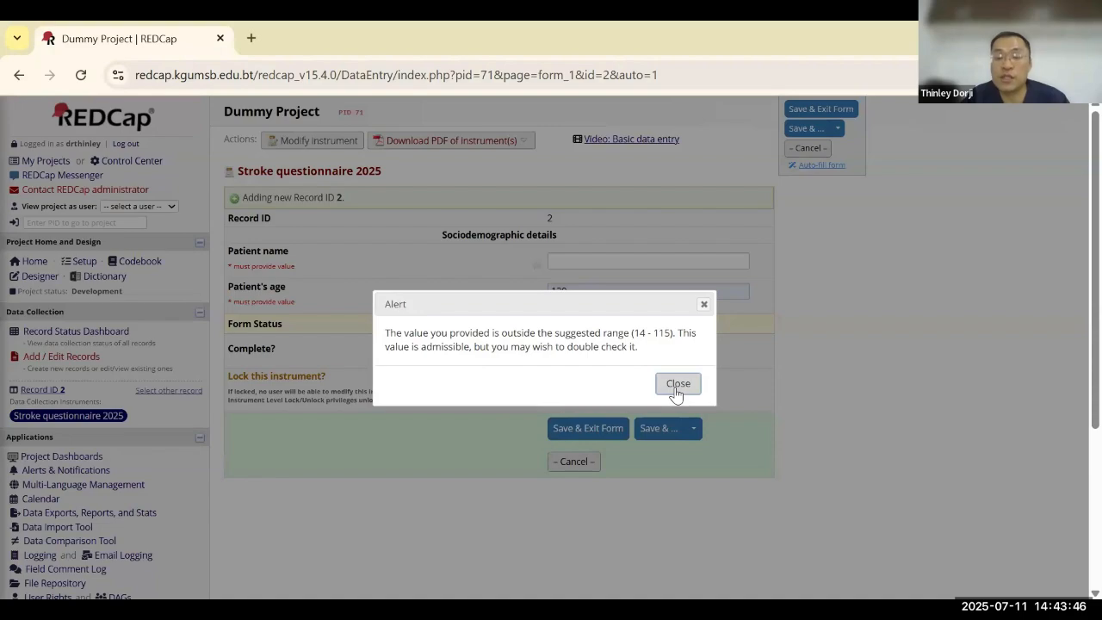
click(704, 306)
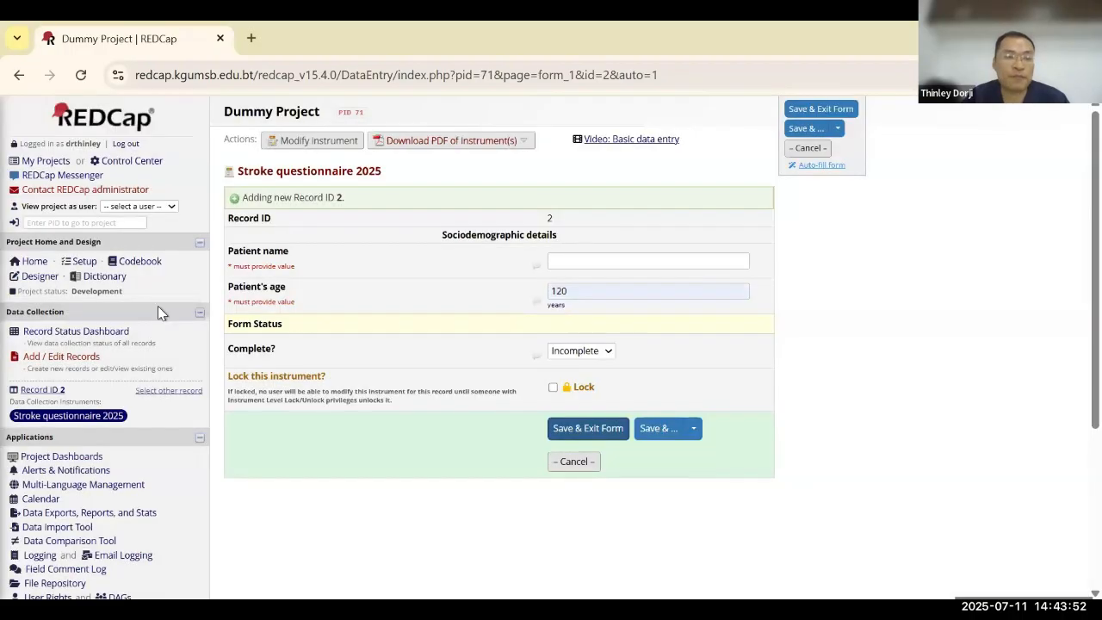
click(47, 161)
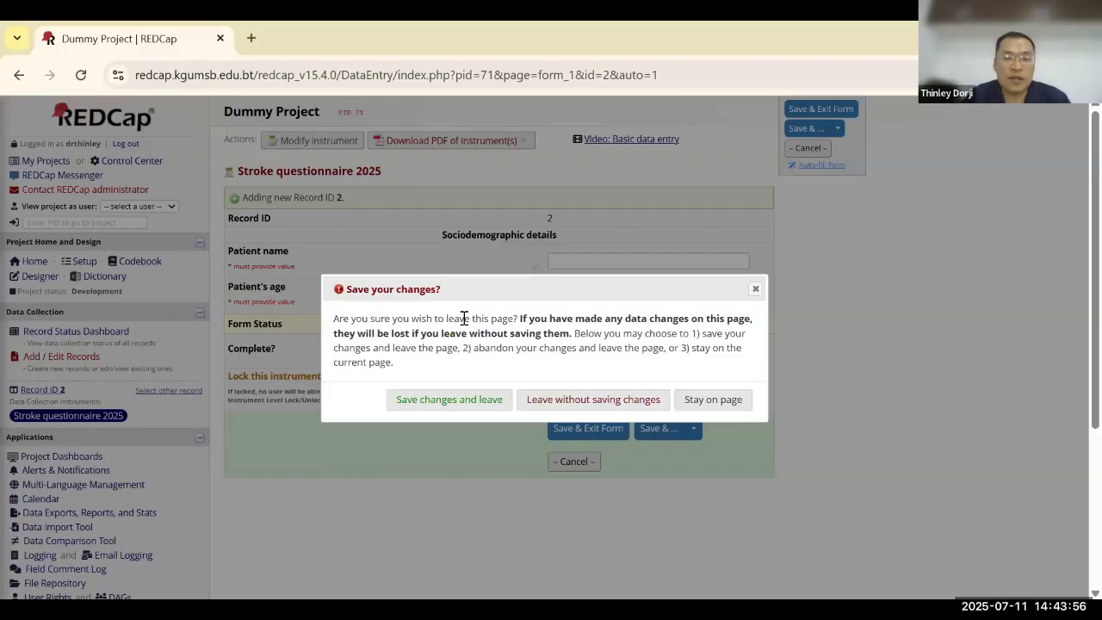
click(622, 401)
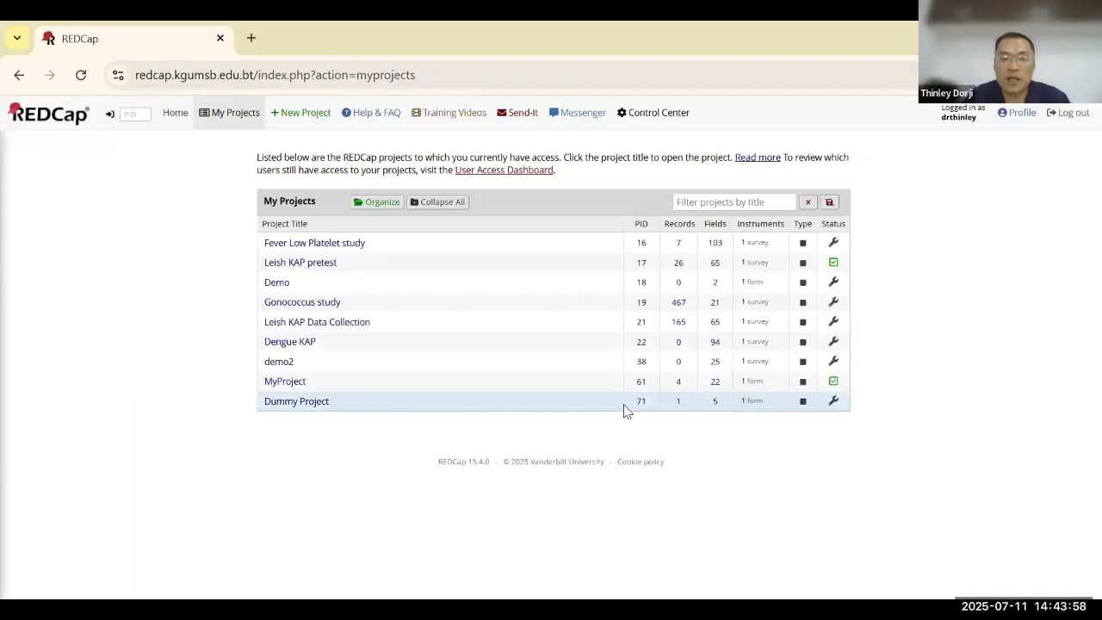
- Open the Stroke questionnaire 2025 instrument of Dummy Project in the Online Designer
click(318, 401)
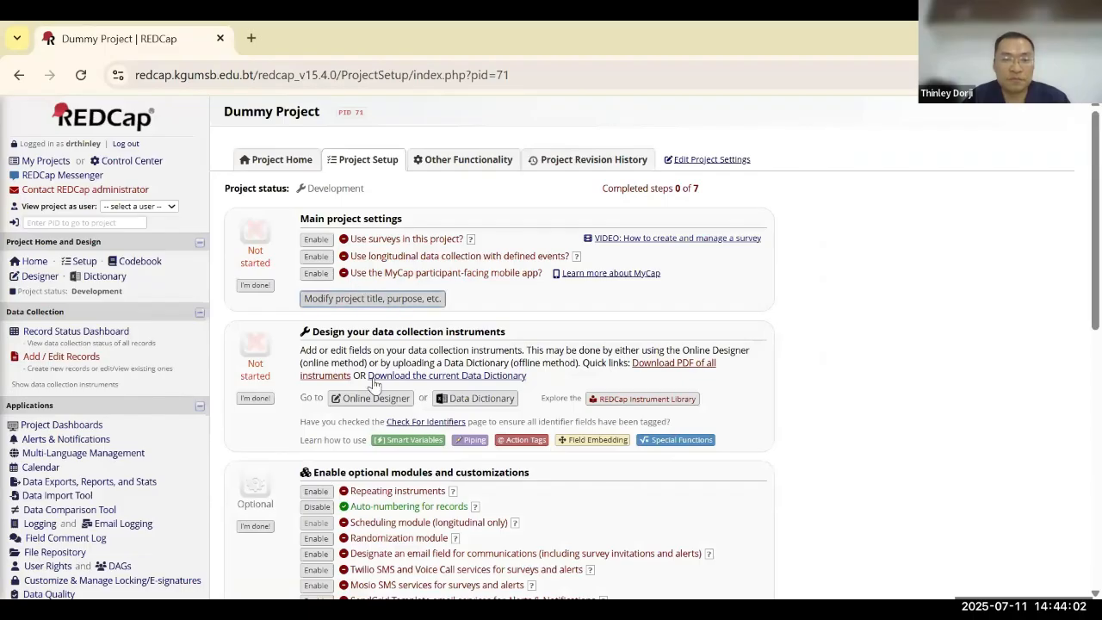
click(373, 403)
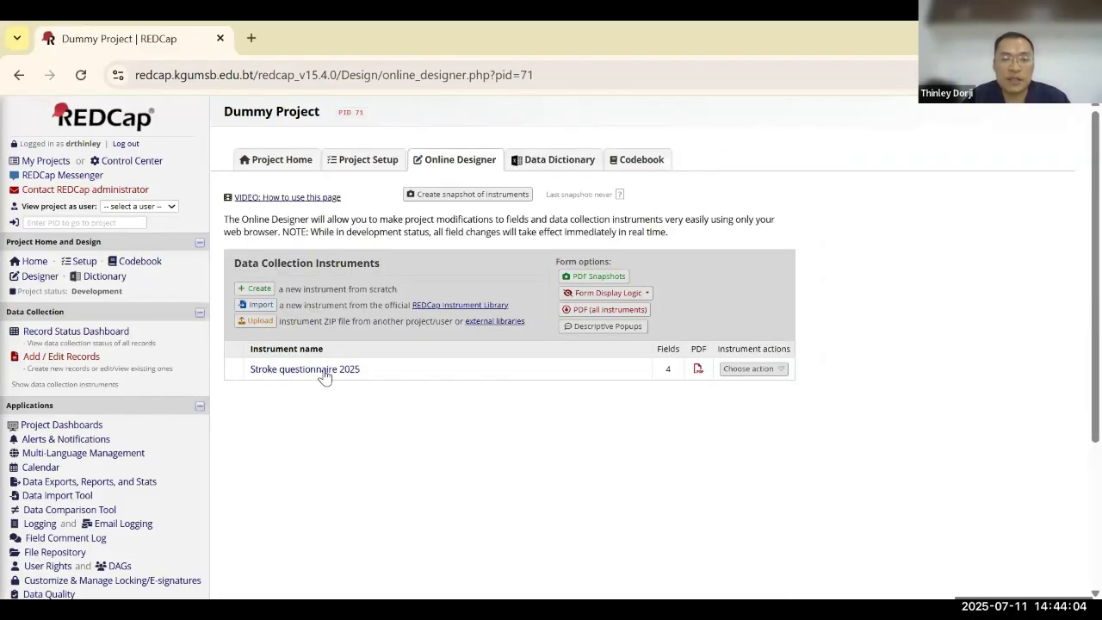
click(322, 378)
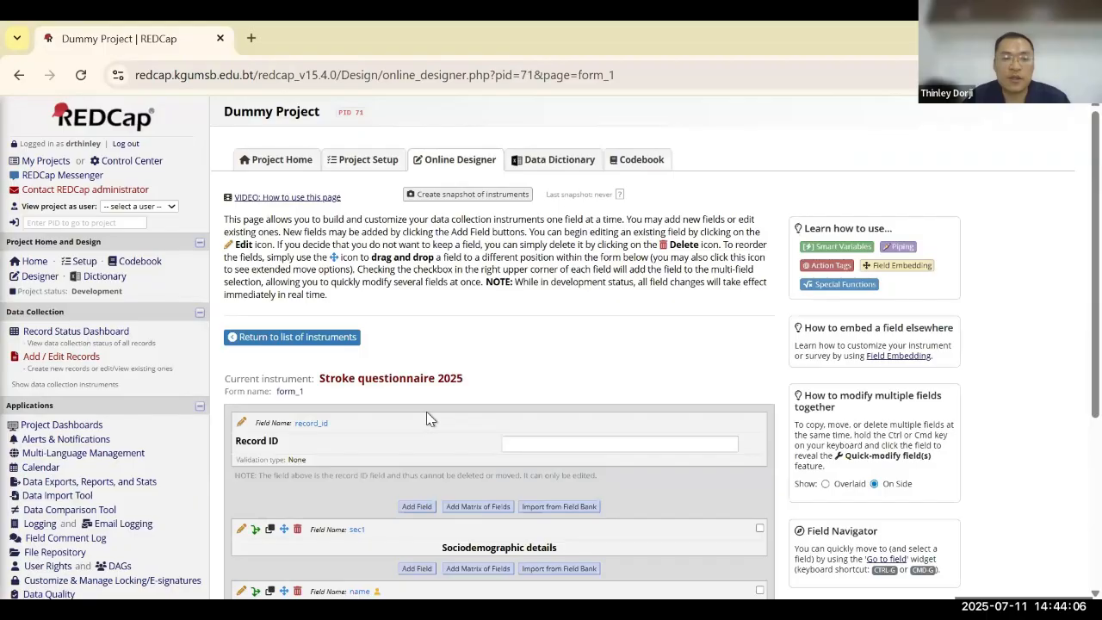
- Add a new field below Patient's age with the type Multiple Choice - Radio Buttons (Single Answer)
scroll(431, 418, down, 3)
scroll(428, 419, down, 1)
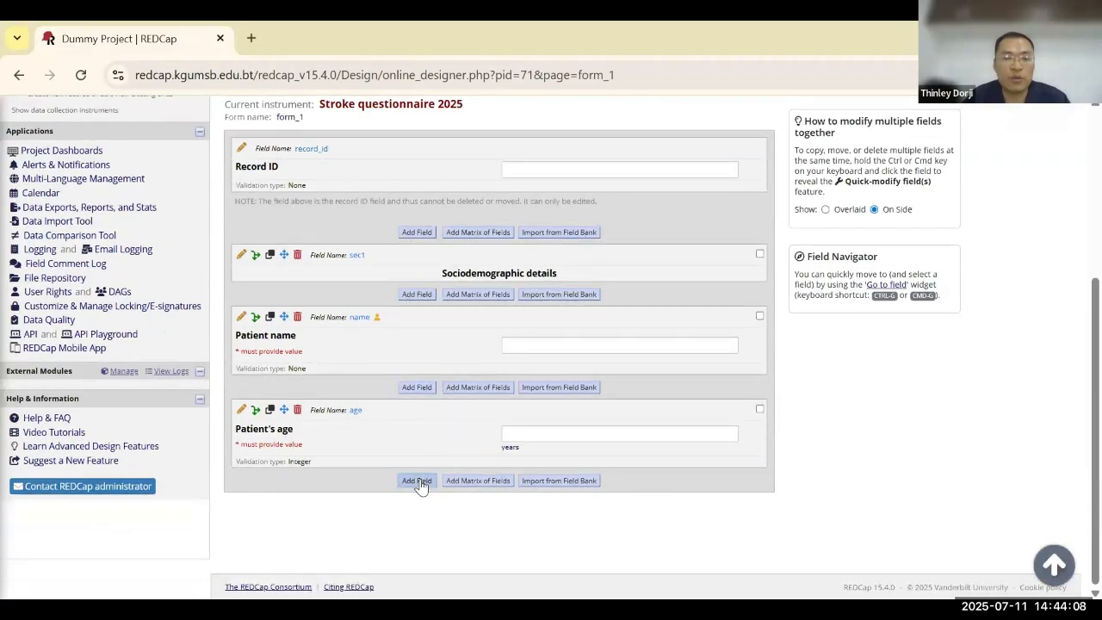
click(419, 482)
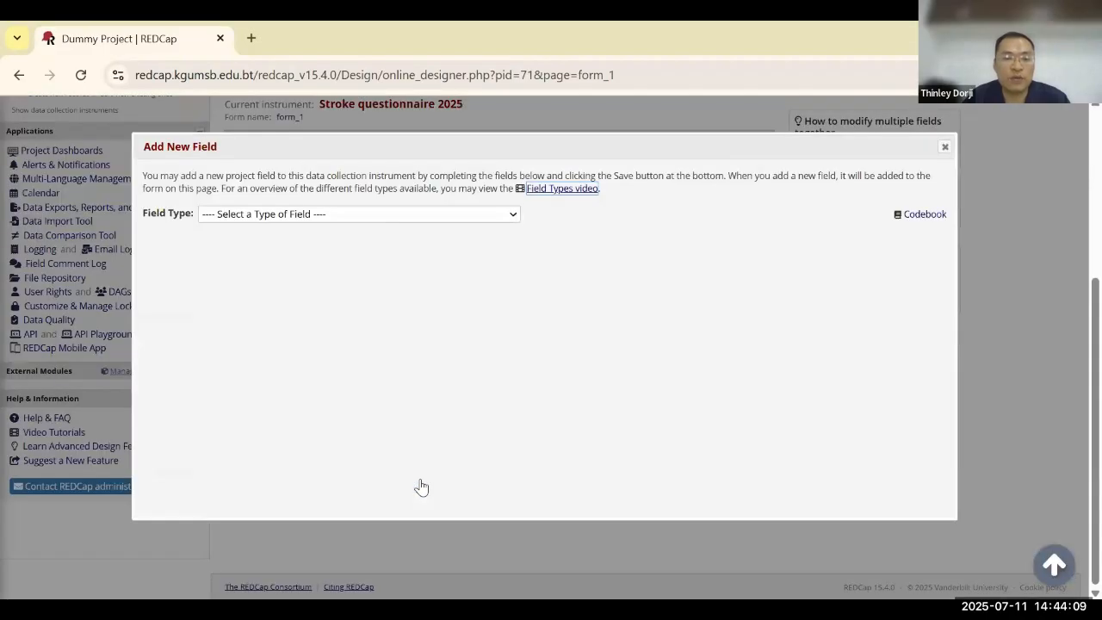
click(425, 216)
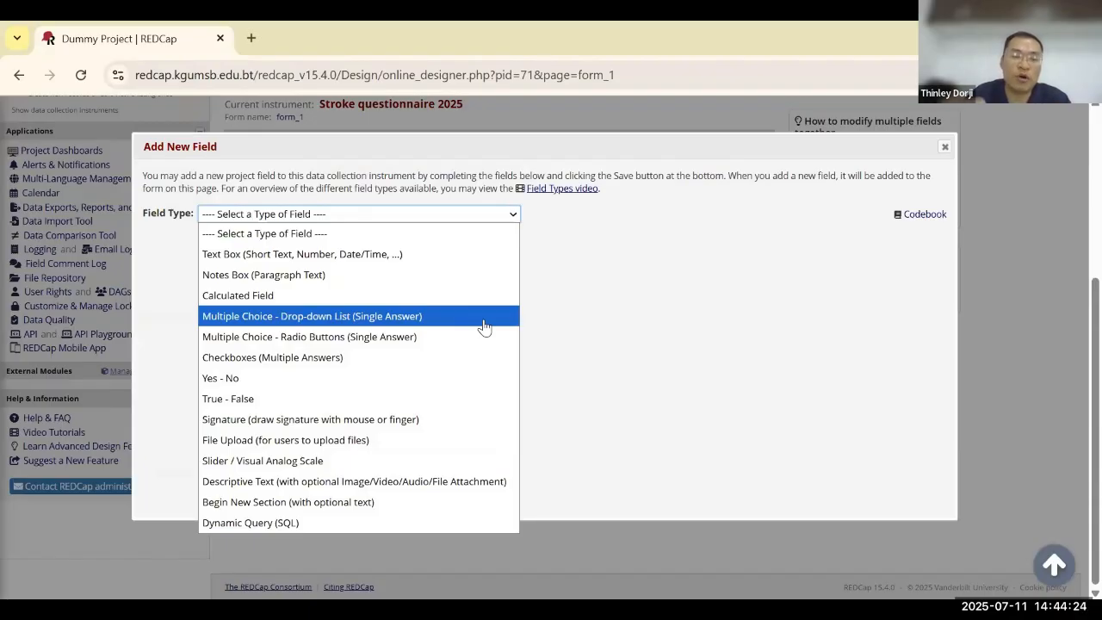
click(395, 343)
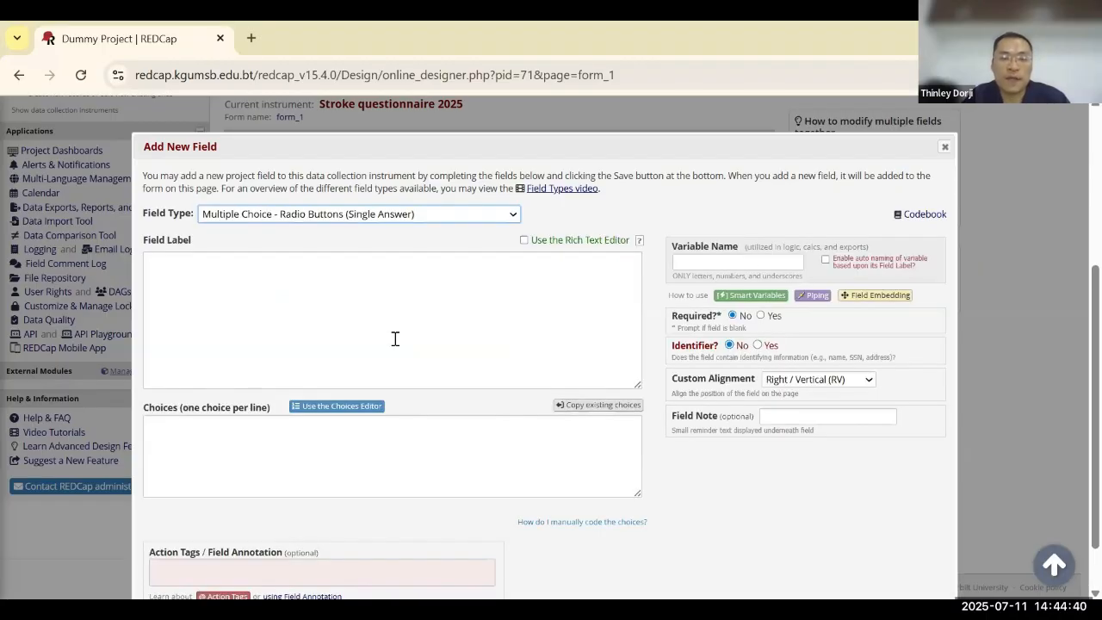
- Give the radio button field the variable name "sex" and the label "Patient sex", and make it required
click(751, 261)
text(xese)
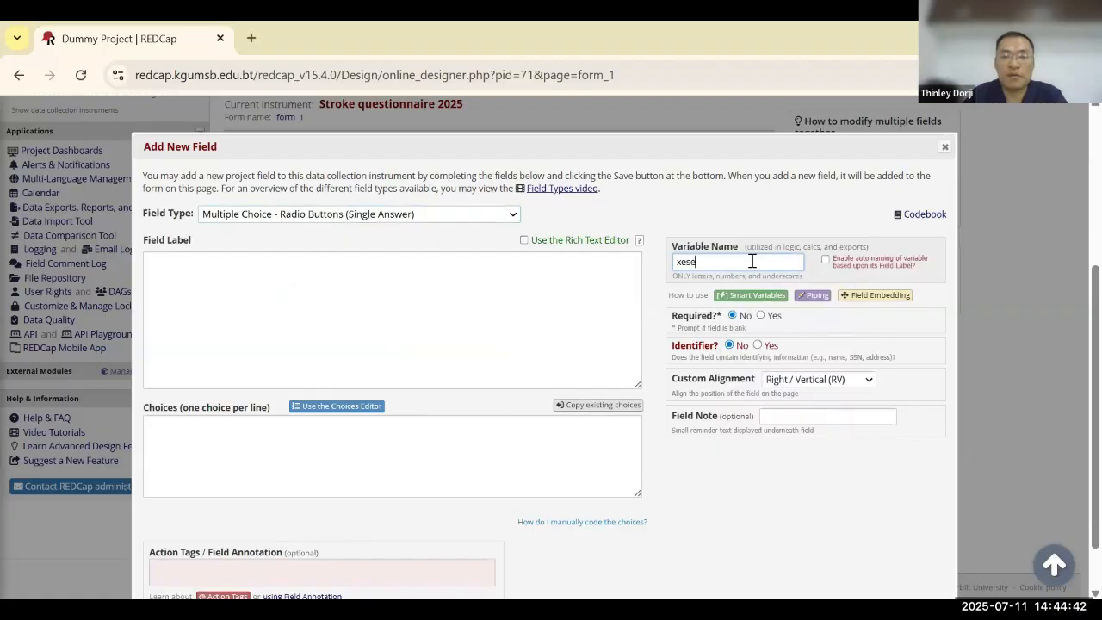
key(BackSpace)
key(BackSpace)
key(BackSpace)
key(BackSpace)
text(sex)
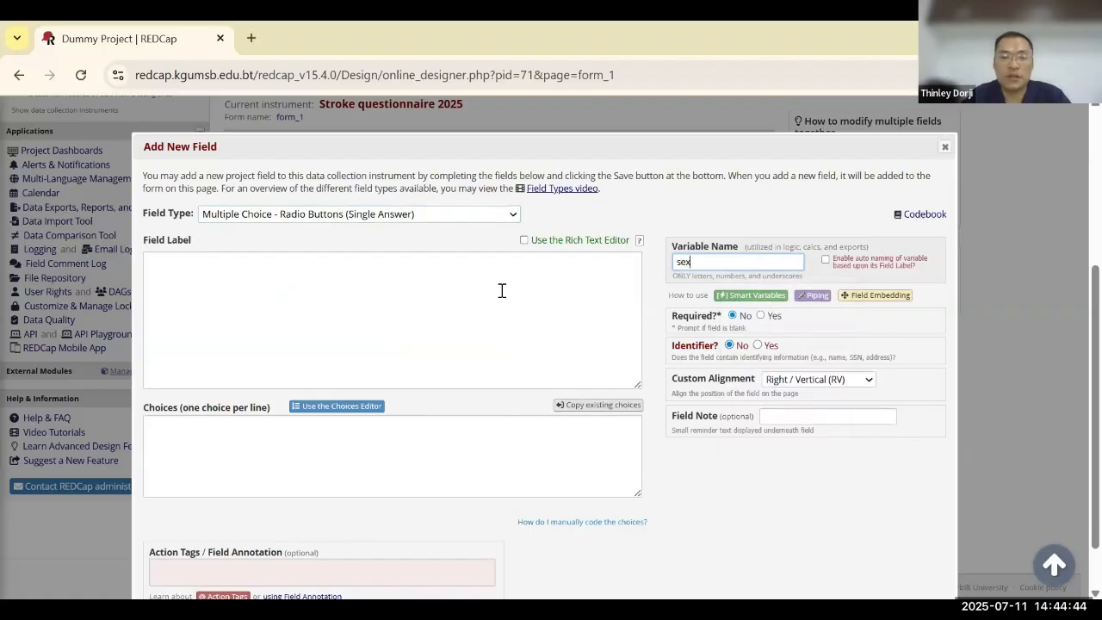
click(462, 289)
text(P)
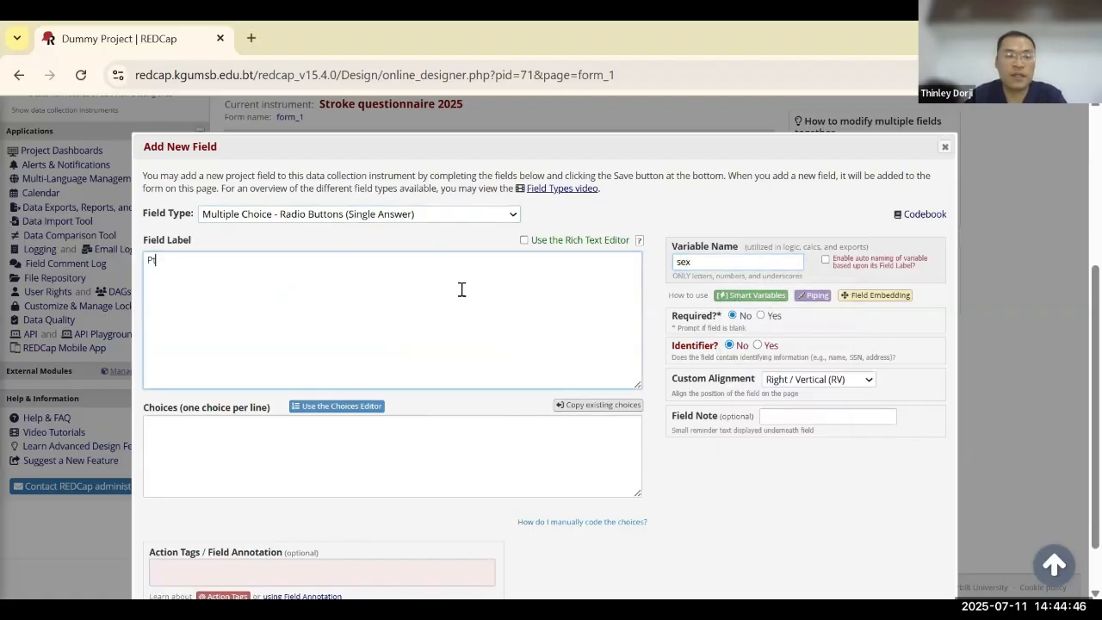
text(atei)
text(n)
text(int sex)
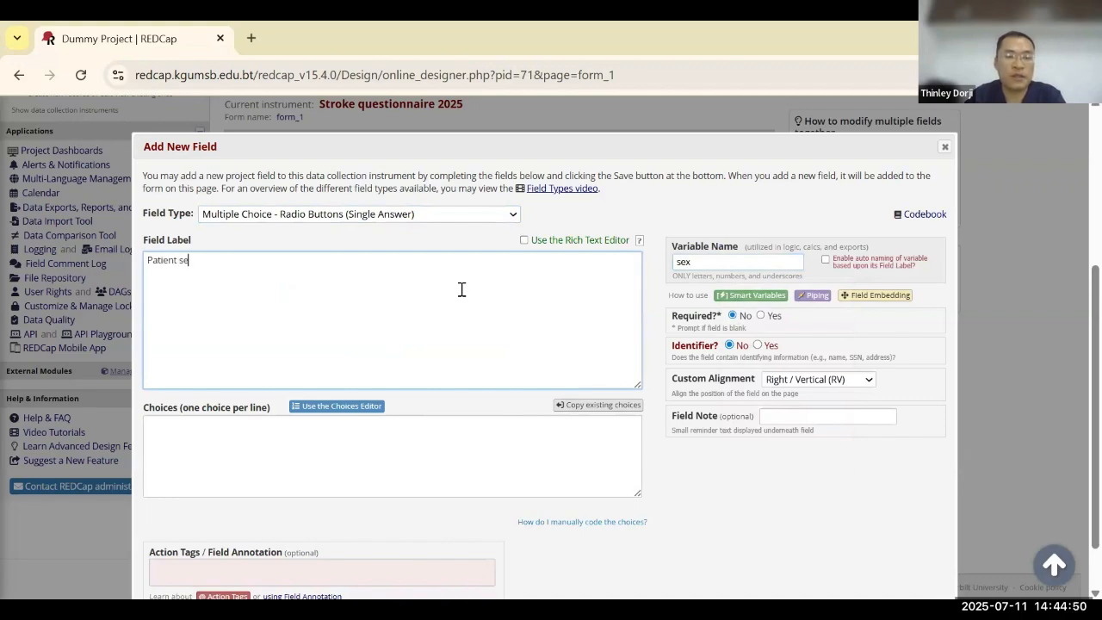
click(761, 316)
- Enter the choices Male, Female and Missing for Patient sex and accept the automatically assigned raw values
scroll(330, 426, down, 1)
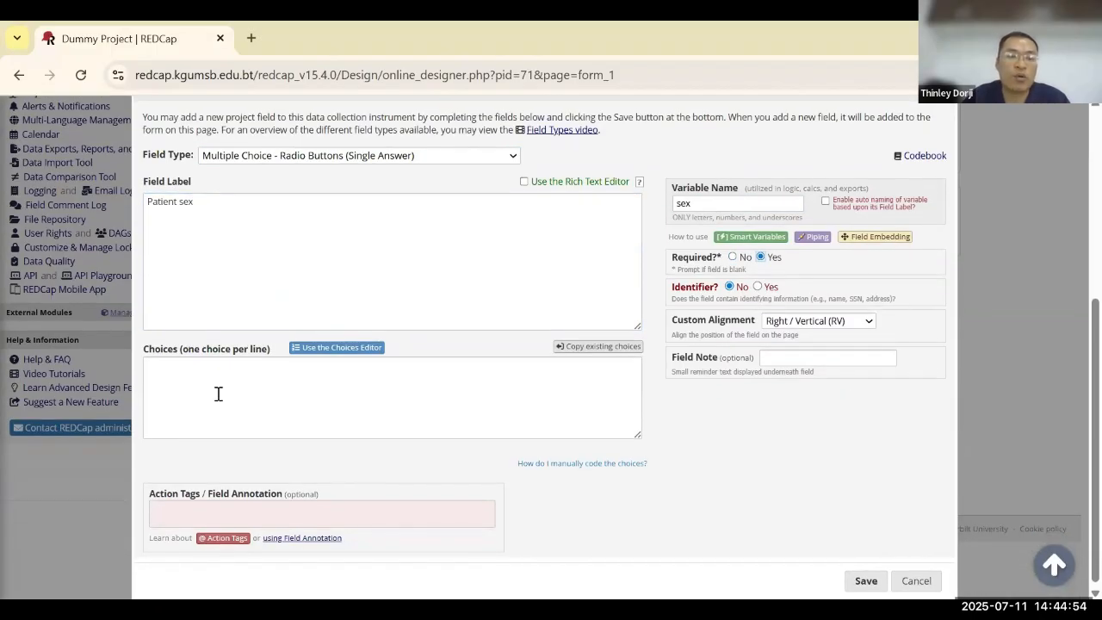
click(217, 387)
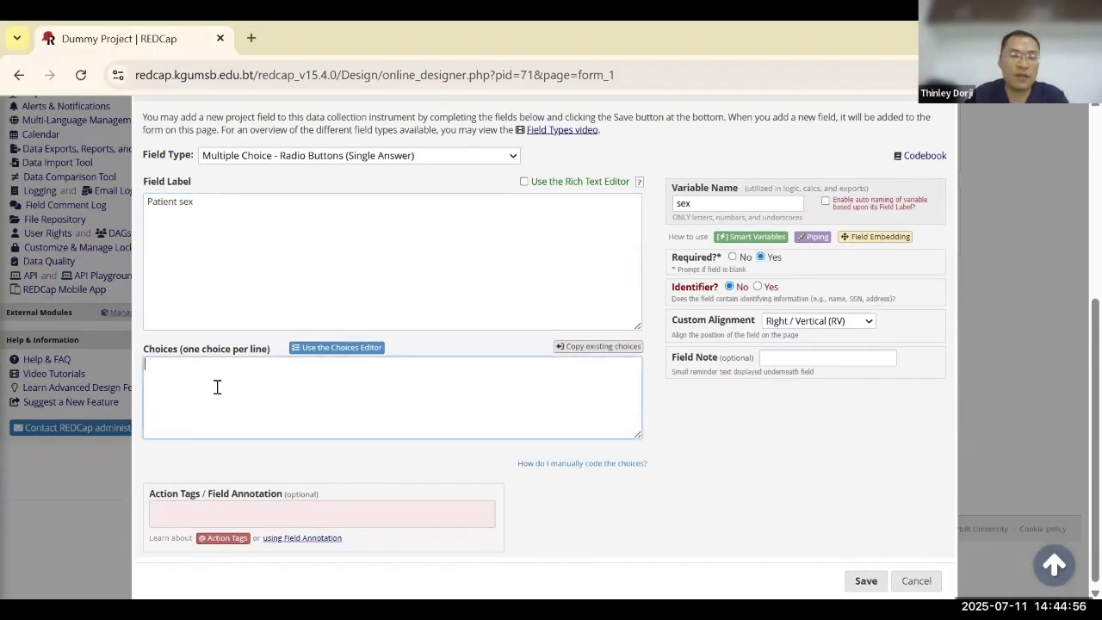
text(Male )
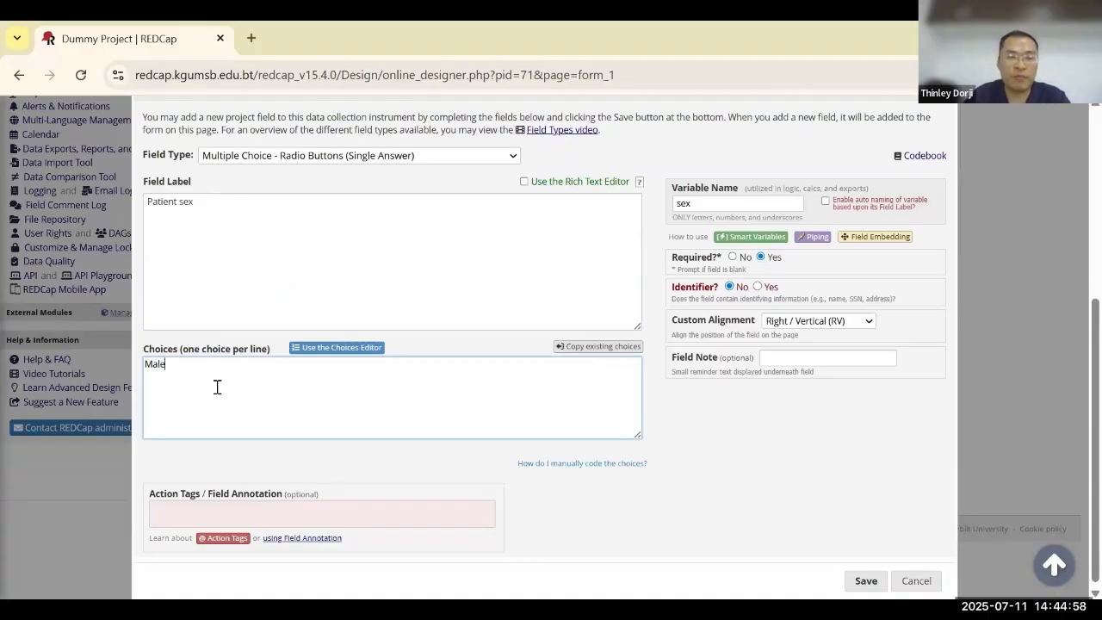
text(Fem)
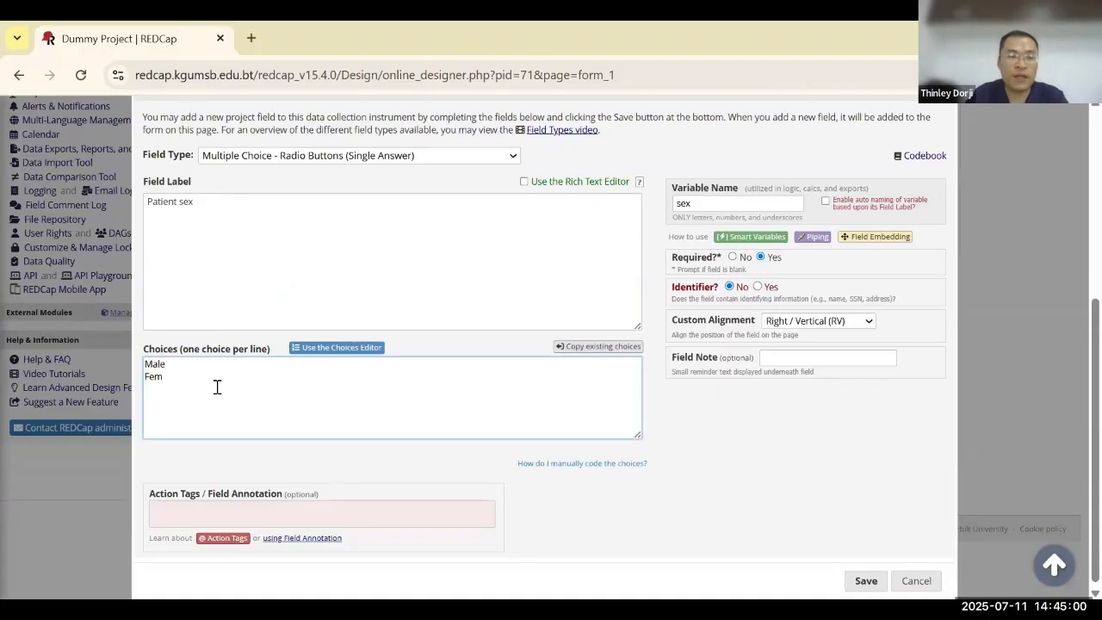
text(ale )
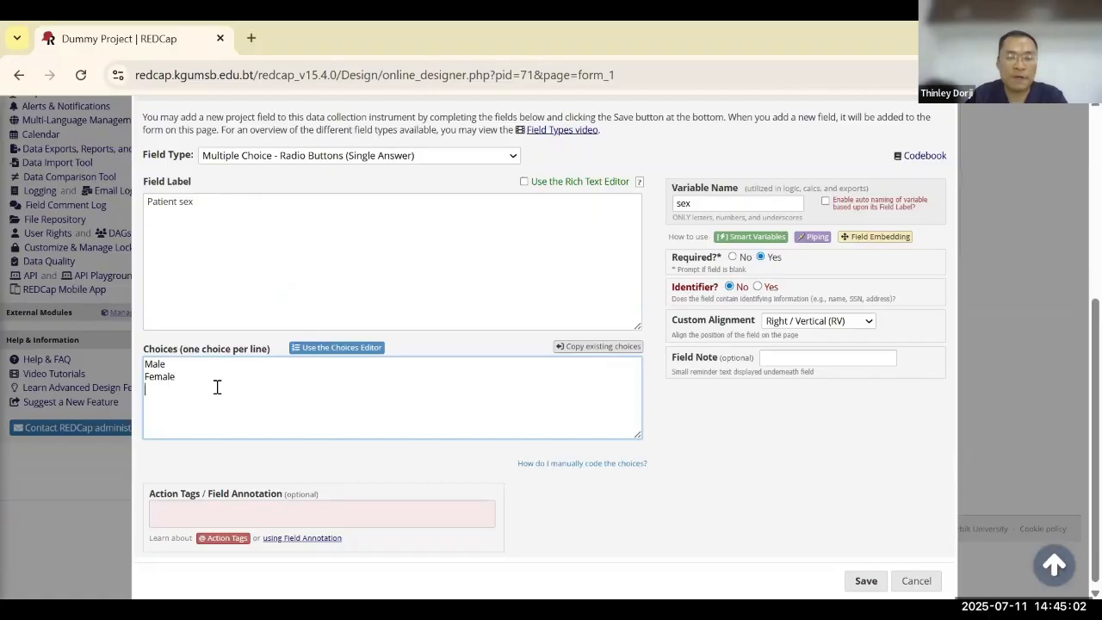
text(Missing)
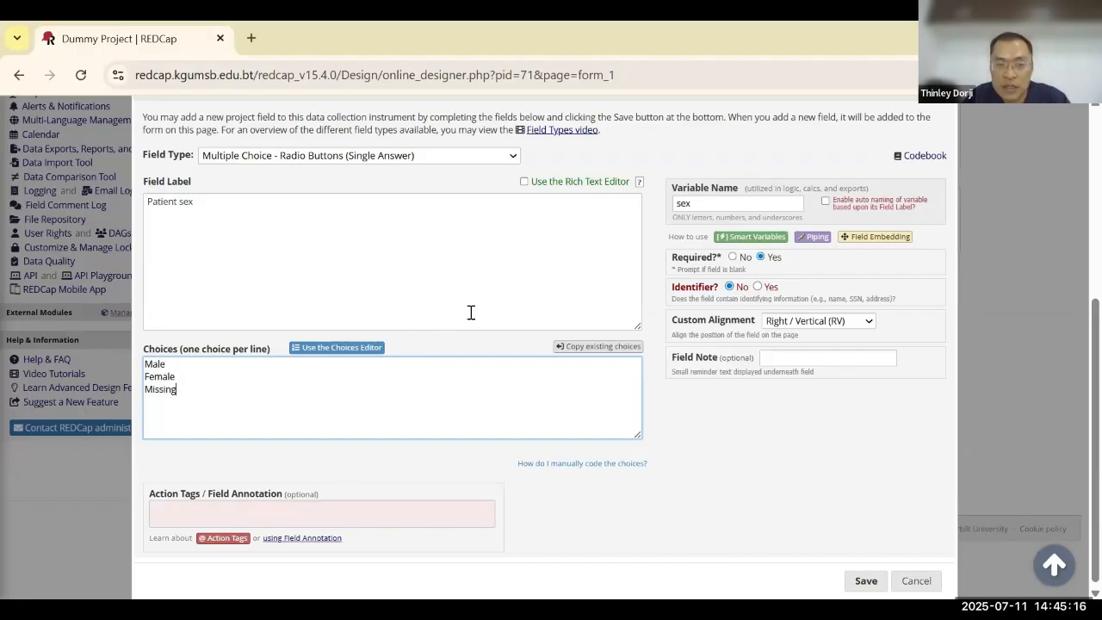
click(497, 291)
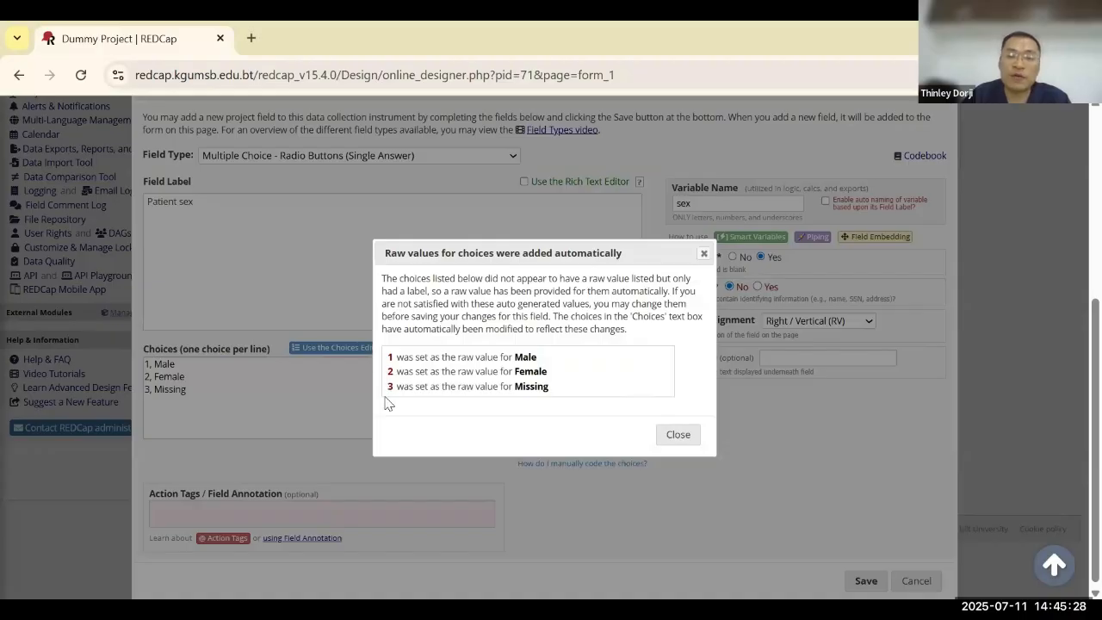
click(678, 435)
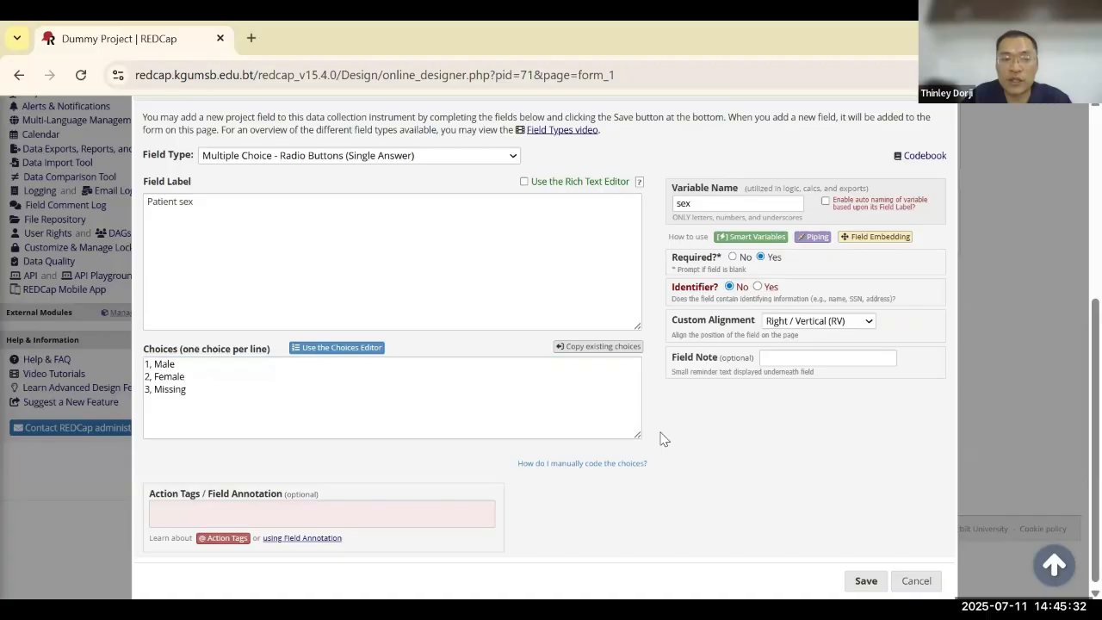
- Set the raw value of the Missing choice to 9, save the field, and move Patient sex above Patient's age
click(148, 392)
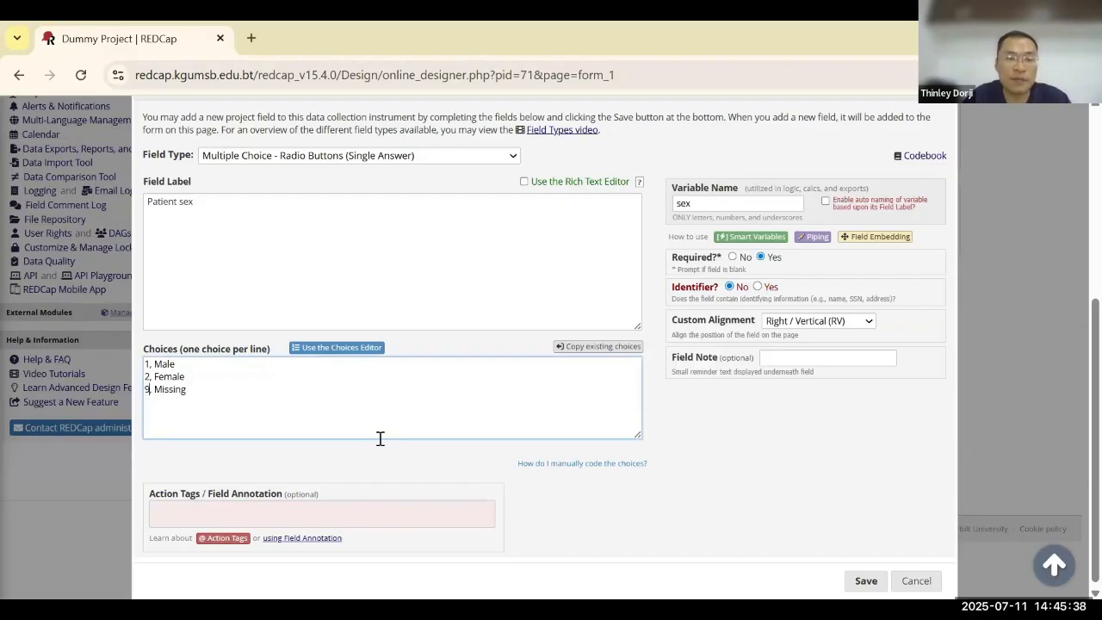
scroll(638, 500, down, 1)
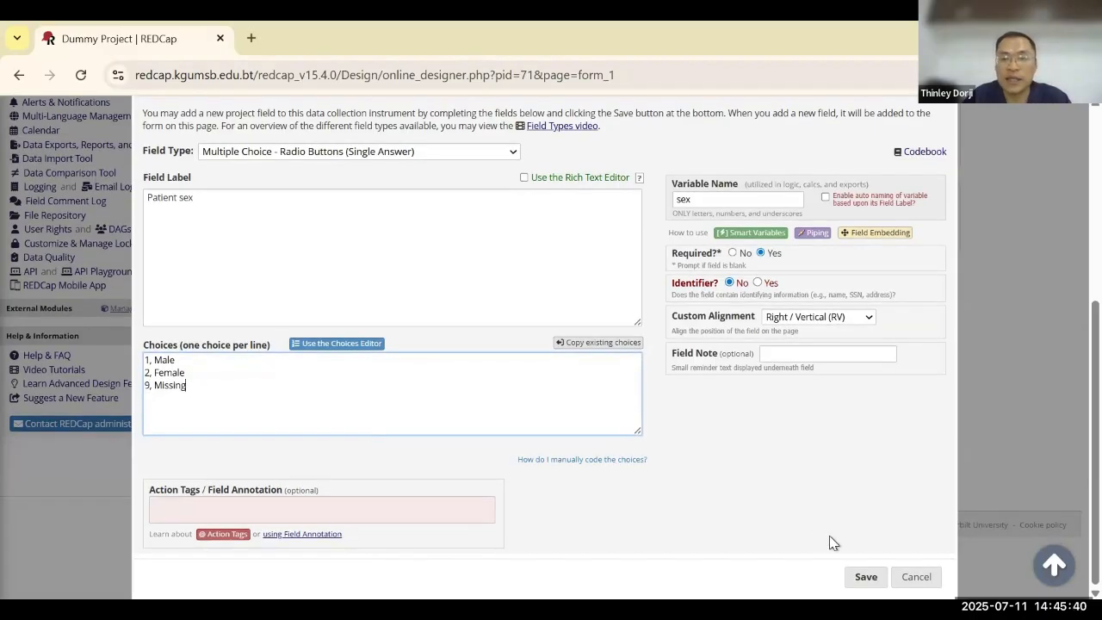
click(866, 577)
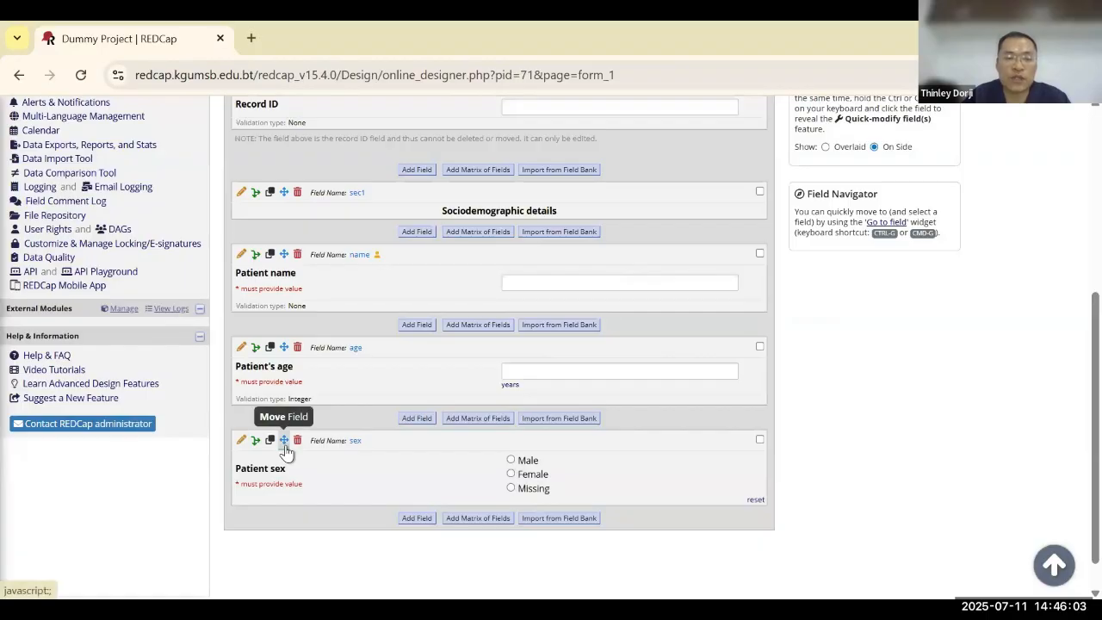
drag(278, 351, 281, 353)
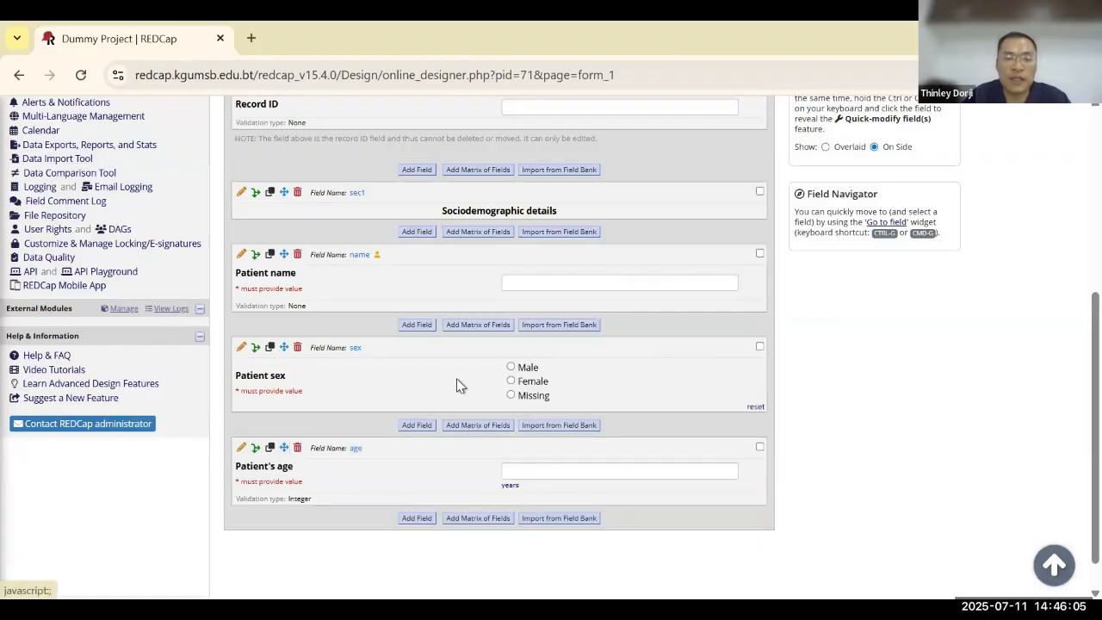
- Set the custom alignment of the Patient sex field to Right / Horizontal (RH) and save it
click(242, 351)
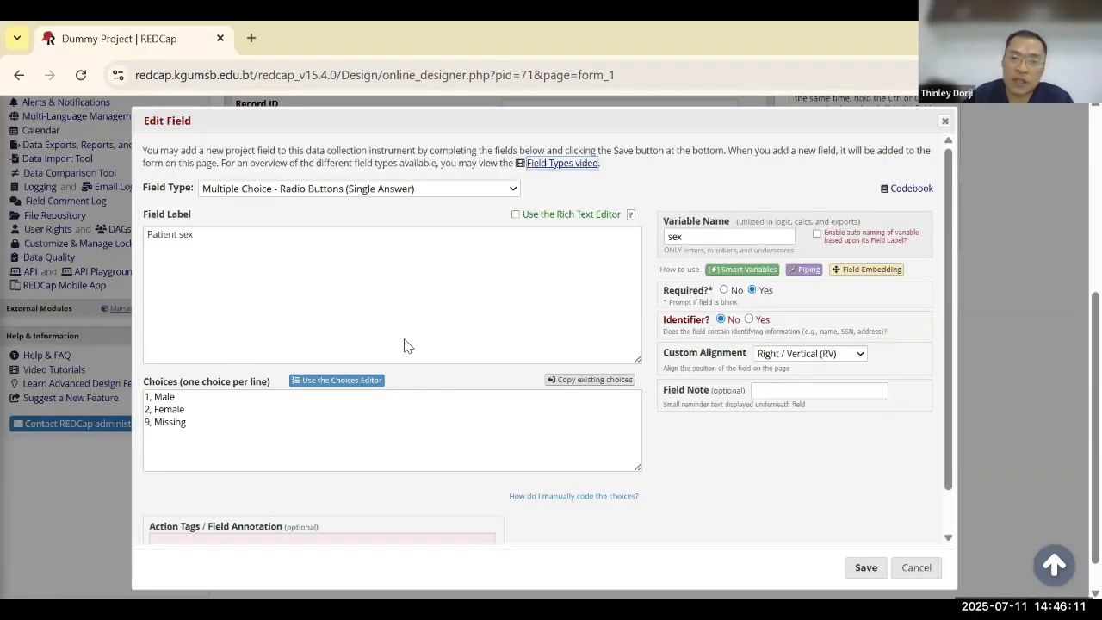
click(834, 359)
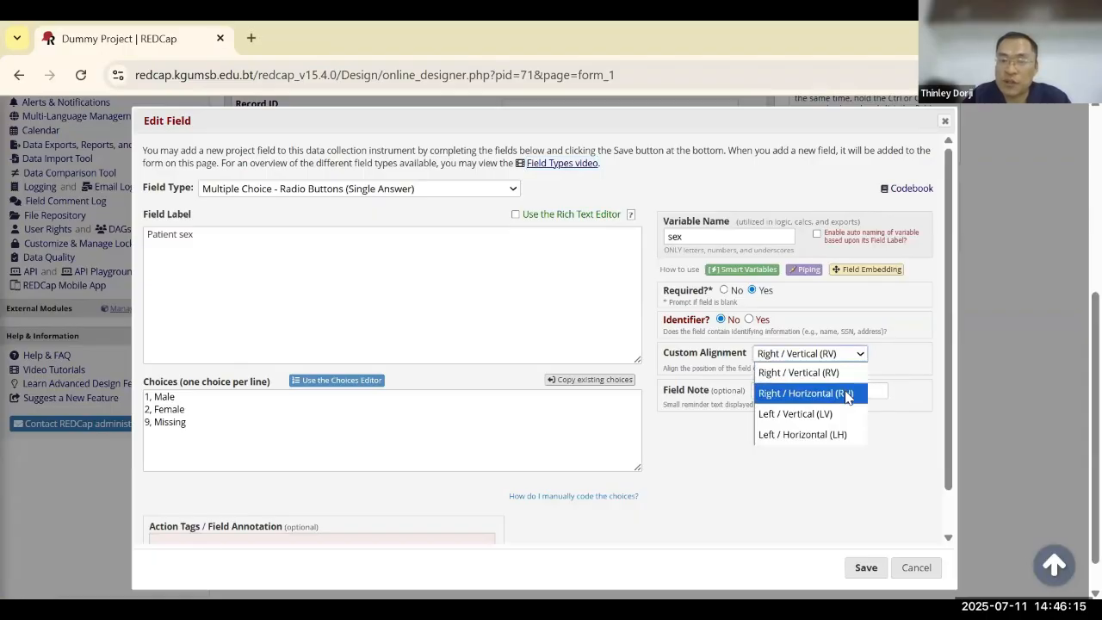
click(847, 395)
click(866, 568)
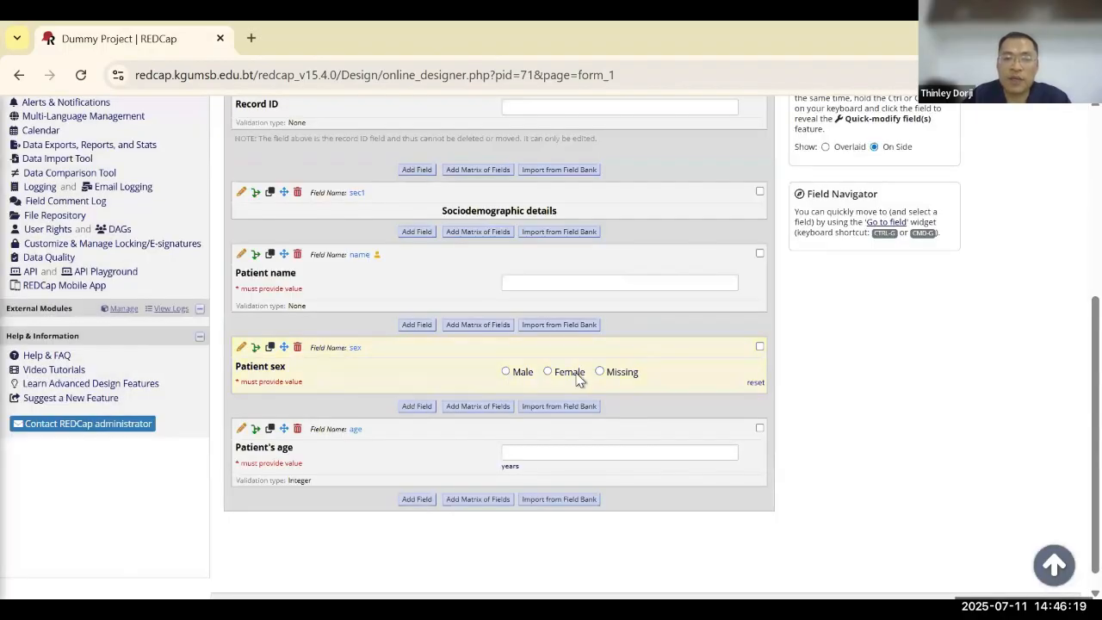
- Set the custom alignment of the Patient sex field back to Right / Vertical (RV) and save it
click(242, 349)
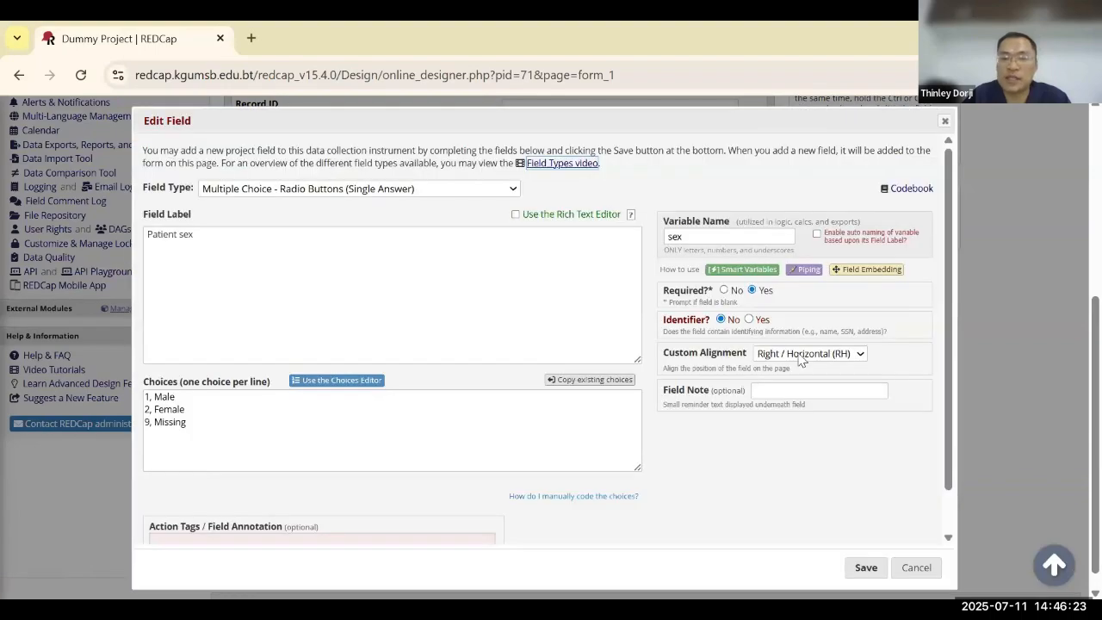
click(801, 353)
click(798, 373)
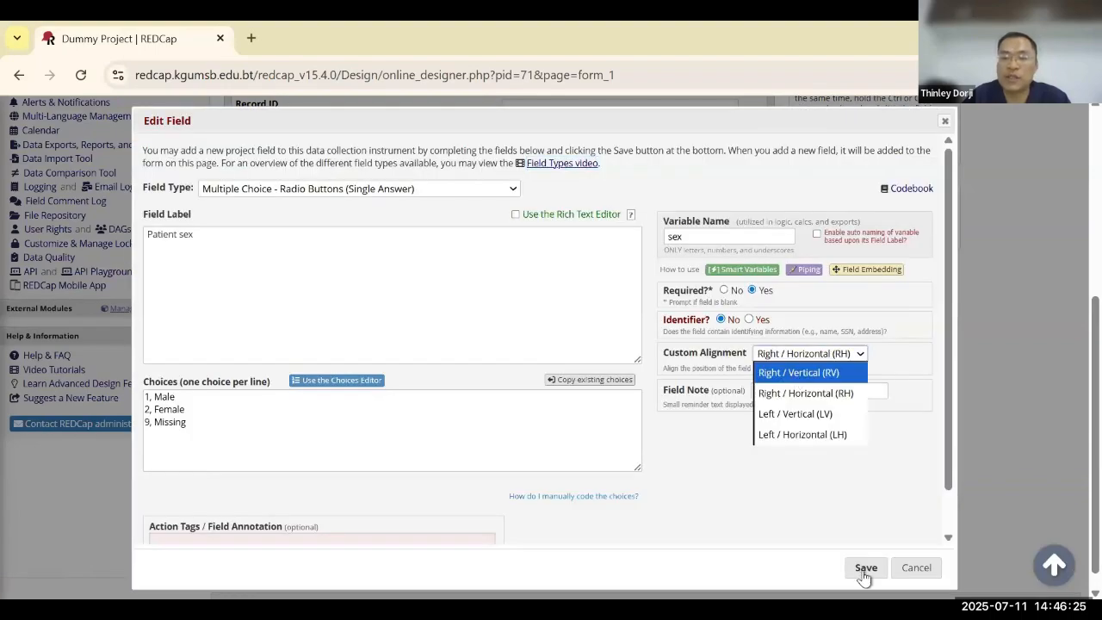
click(866, 570)
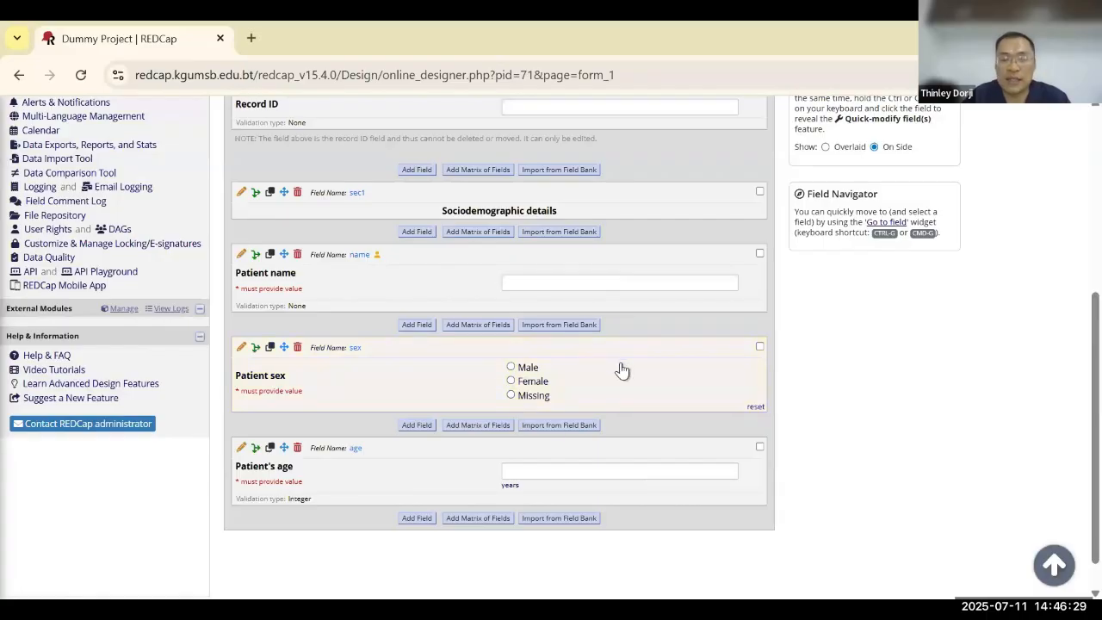
- Start a new record from the Record Status Dashboard
scroll(620, 370, up, 2)
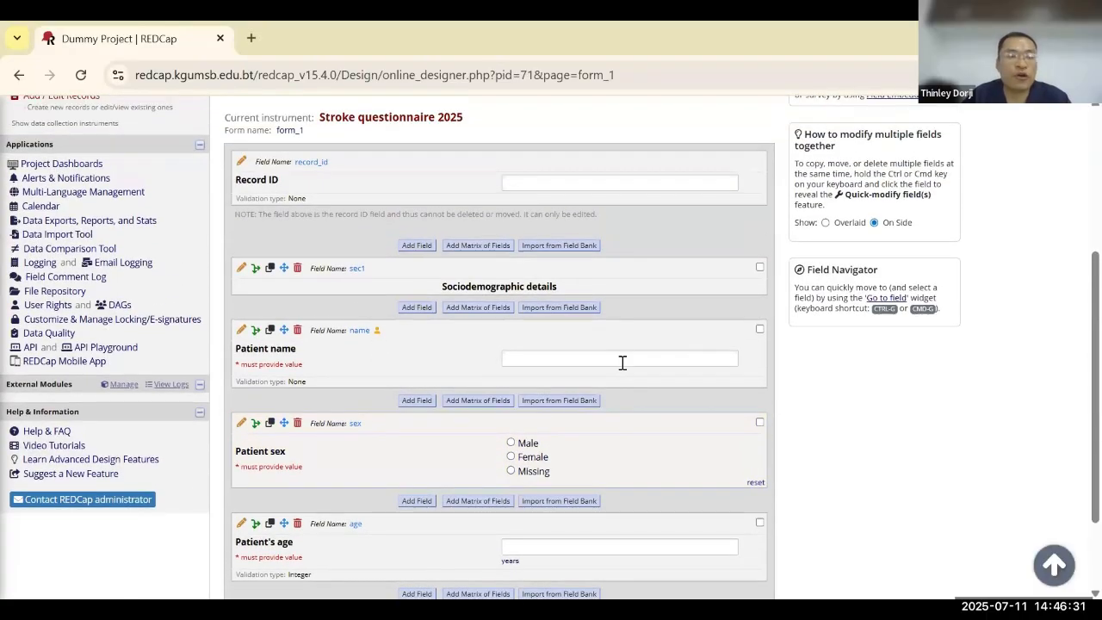
scroll(355, 304, up, 5)
click(66, 255)
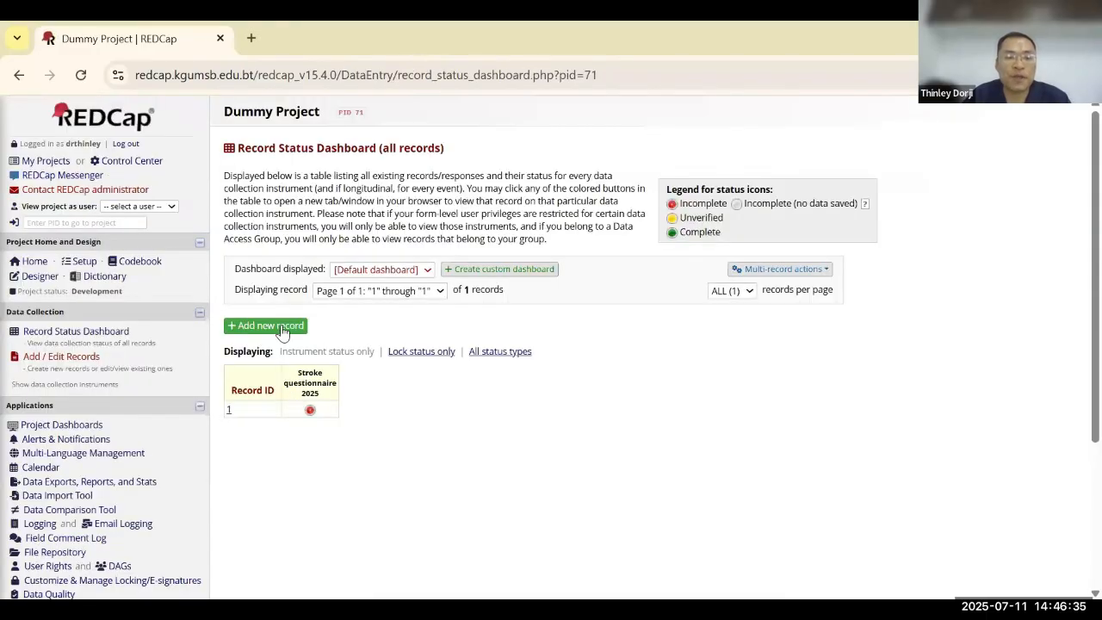
click(283, 327)
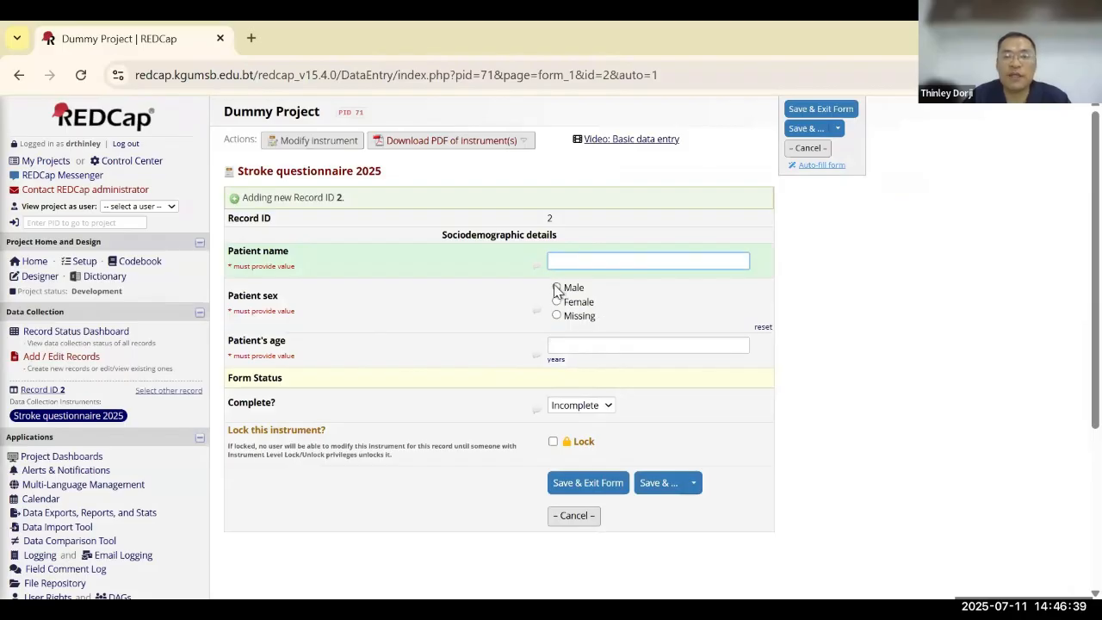
- Try each Patient sex choice, settle on Male, save the record and leave it with the other required fields blank
click(556, 289)
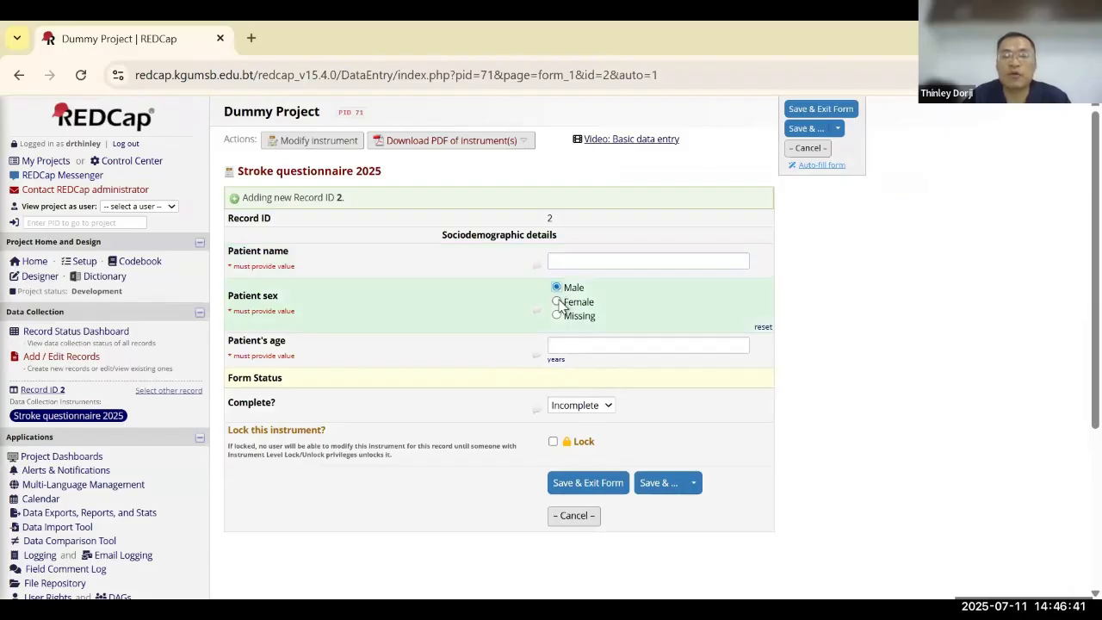
click(557, 301)
click(557, 315)
click(557, 288)
click(590, 480)
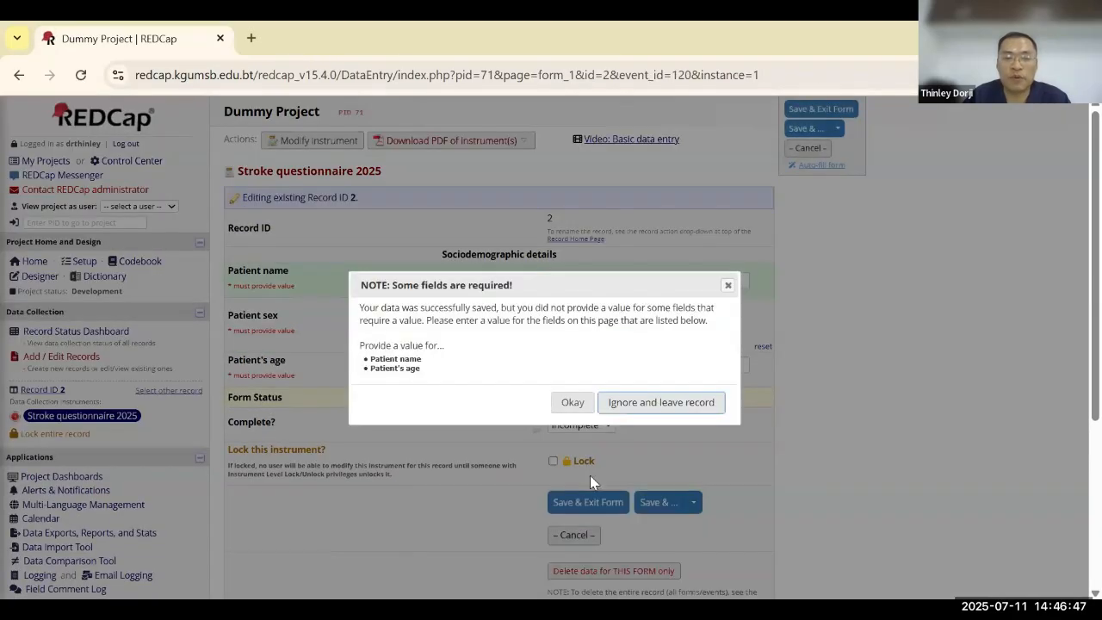
click(660, 412)
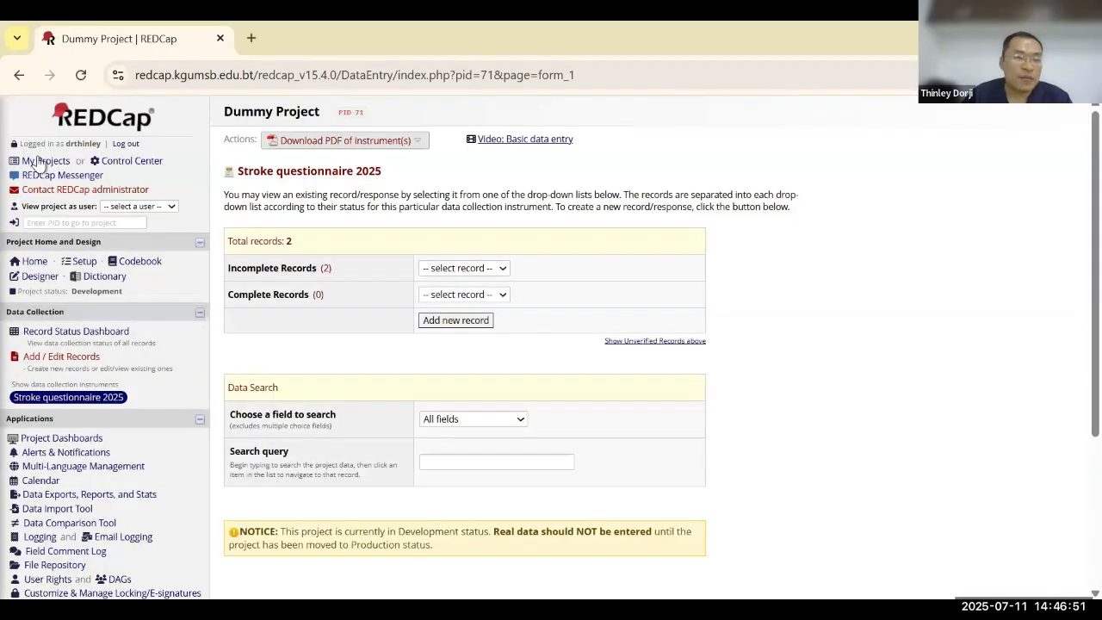
- Reopen Dummy Project from the project list and open Stroke questionnaire 2025 in the Online Designer
click(40, 162)
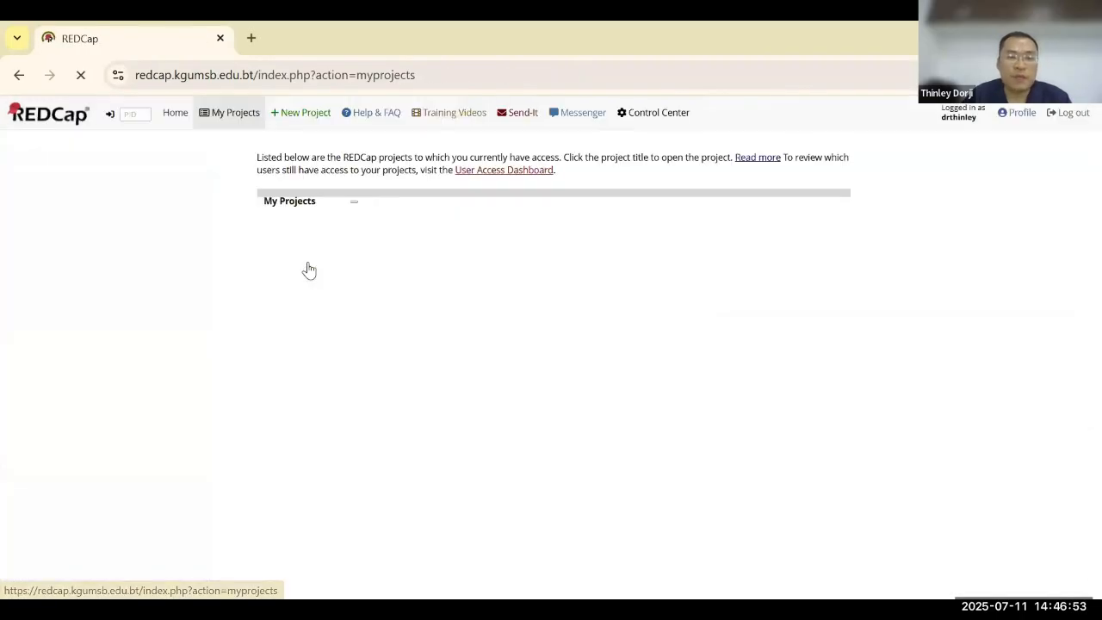
click(293, 403)
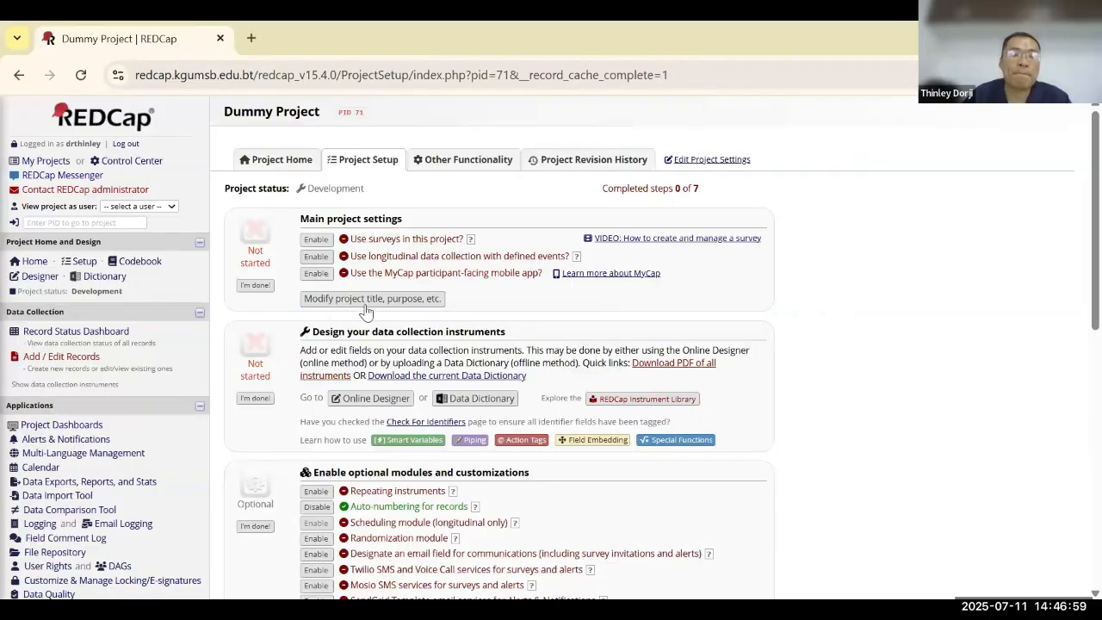
click(375, 399)
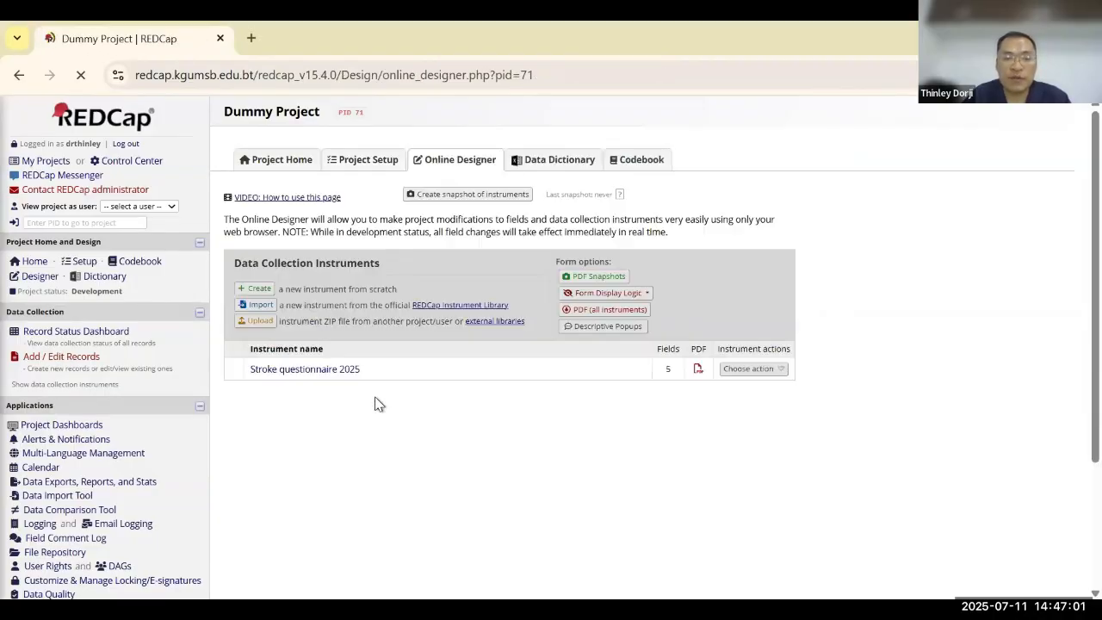
click(329, 369)
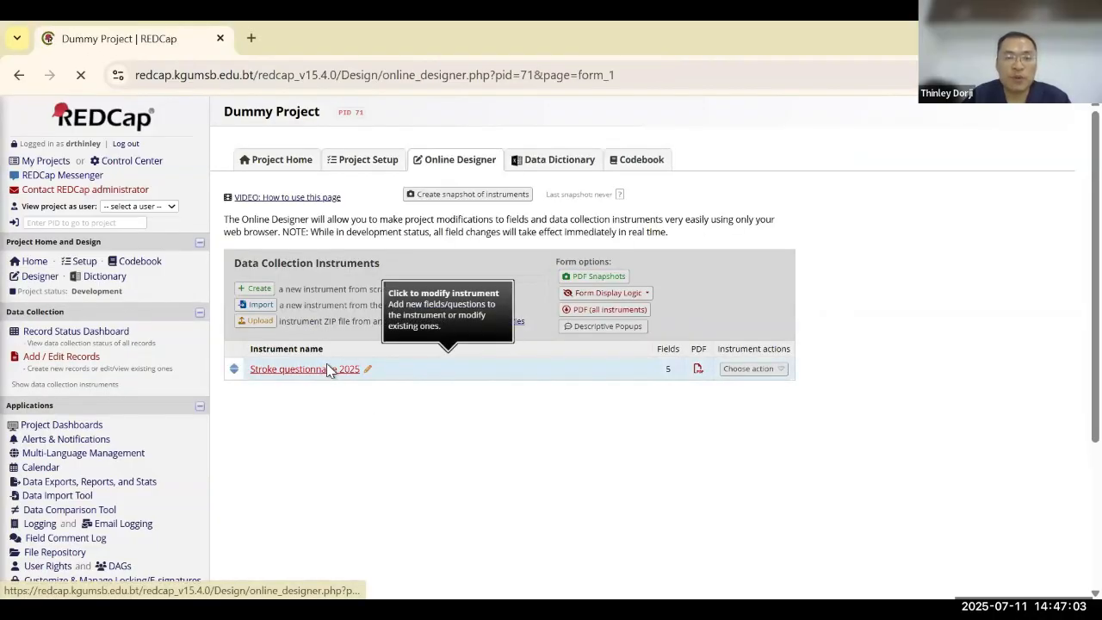
- Add a new field of type Text Box (Short Text, Number, Date/Time, ...) below Patient's age
scroll(433, 440, down, 5)
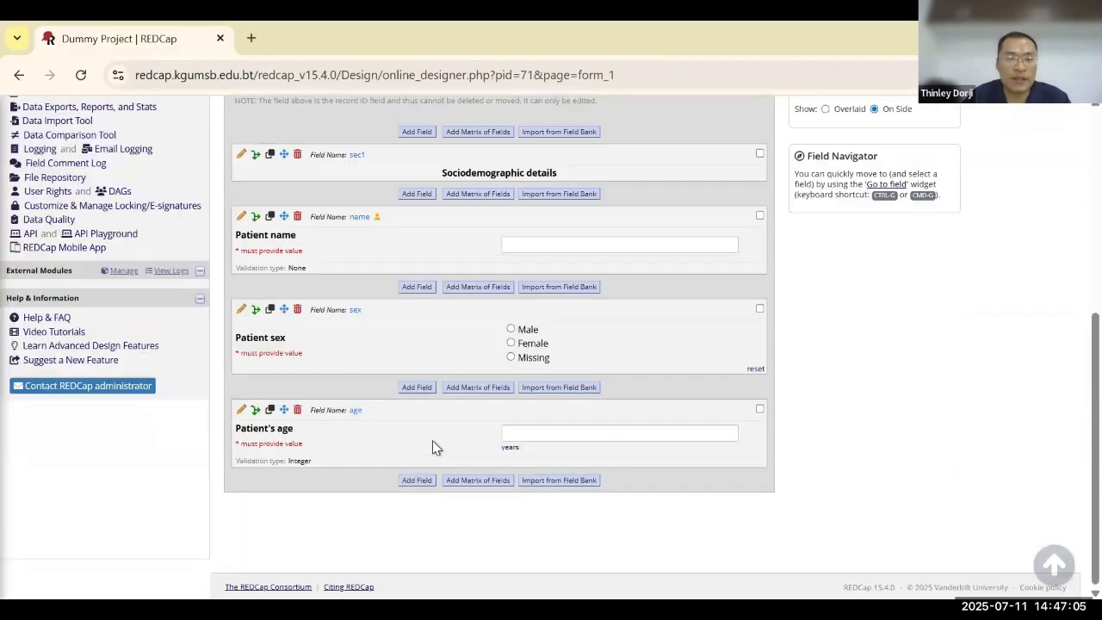
click(418, 480)
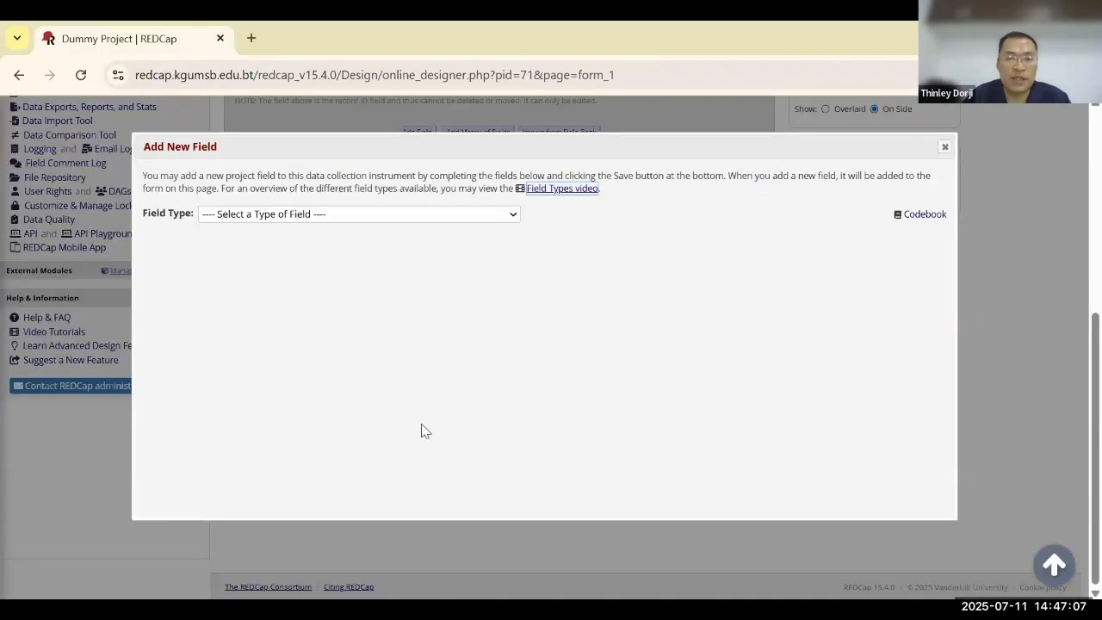
click(463, 215)
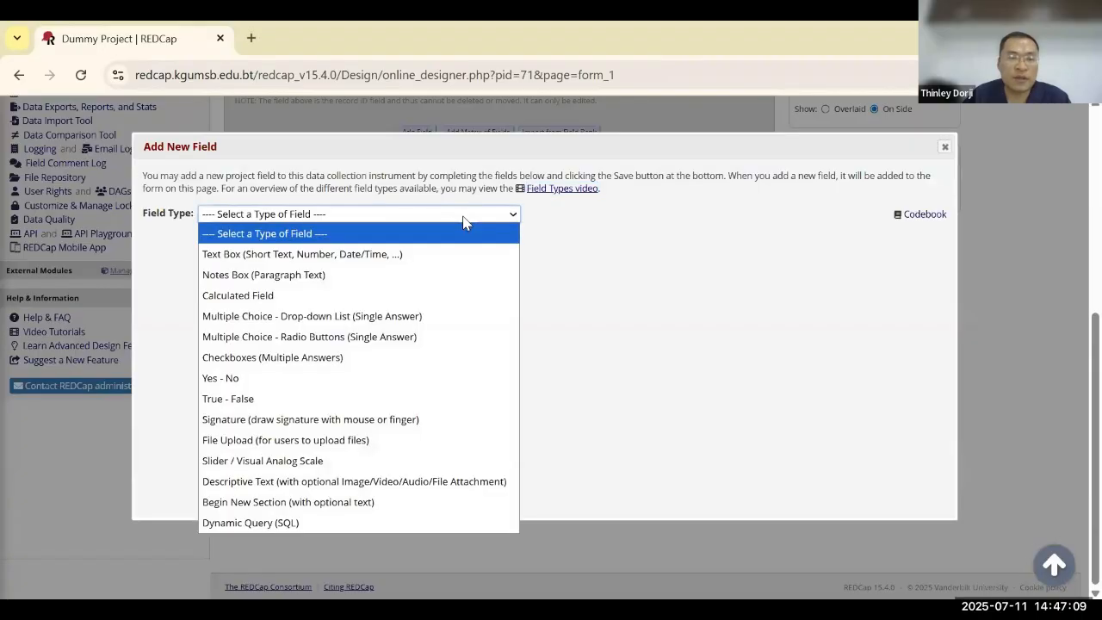
click(463, 215)
click(462, 216)
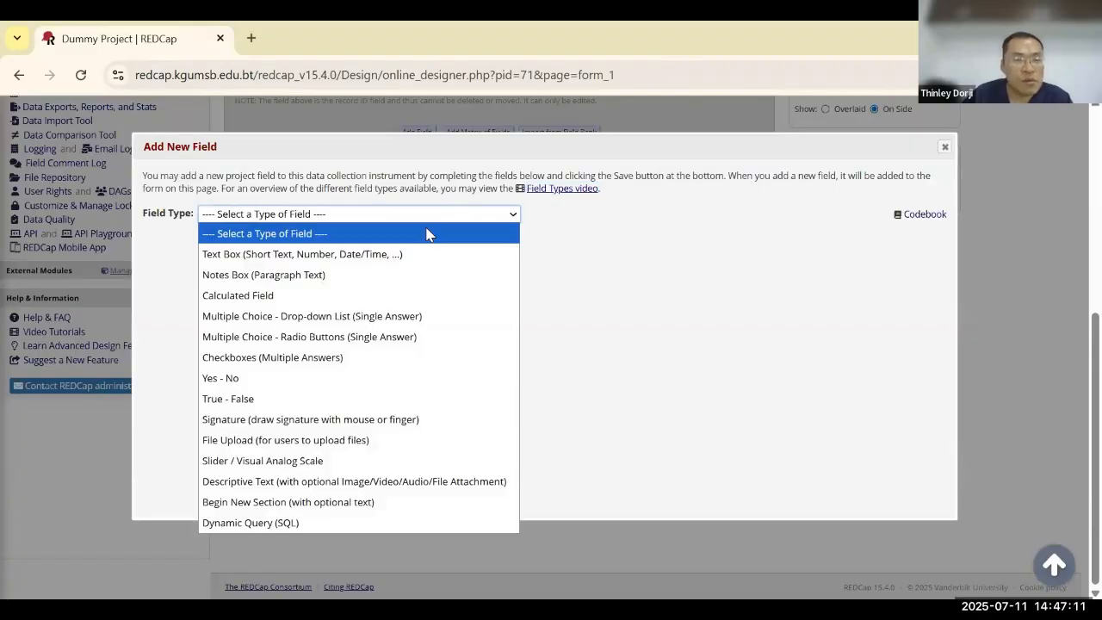
click(380, 257)
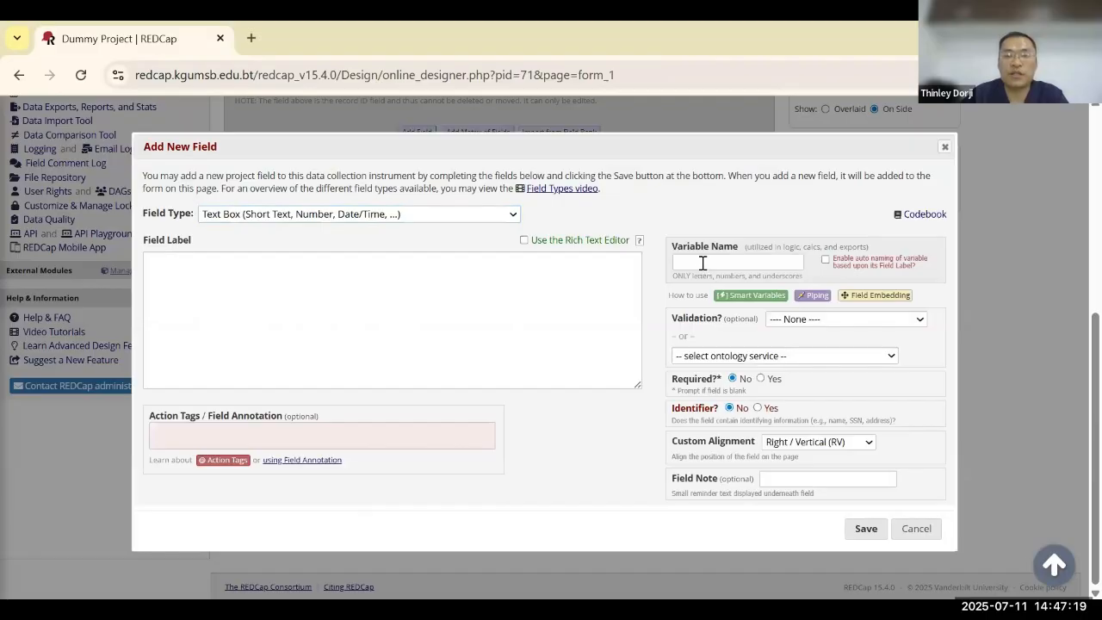
- Give the new field the variable name doa and the field label Date of admission
click(702, 263)
text(doa)
click(565, 298)
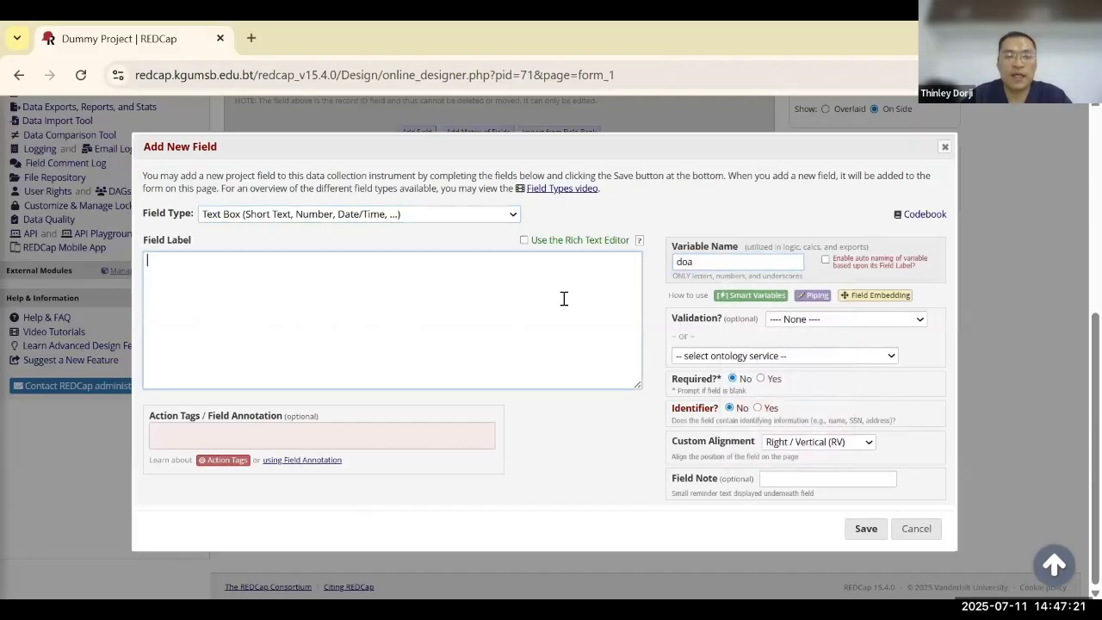
text(Date of)
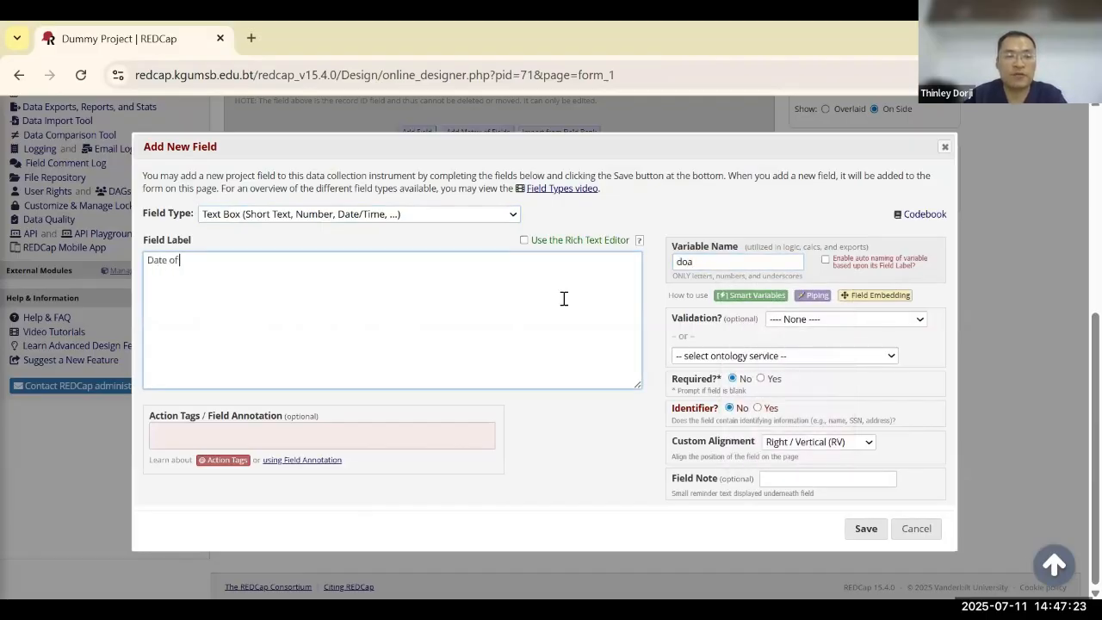
text( admission)
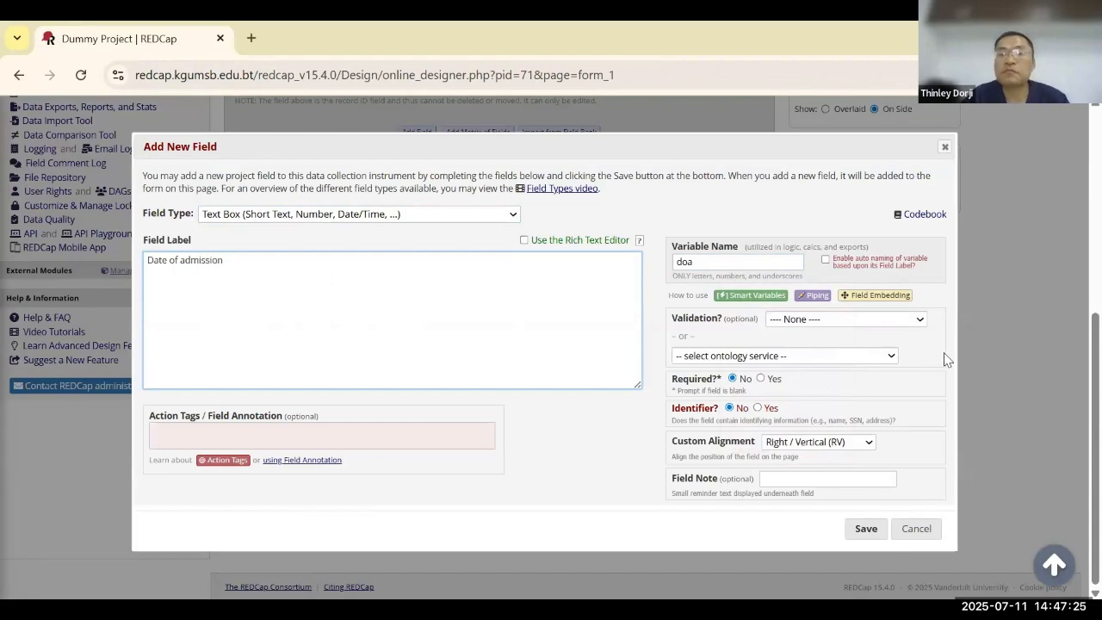
- Look through the available validation types and set the Date of admission validation to Date (D-M-Y)
click(849, 321)
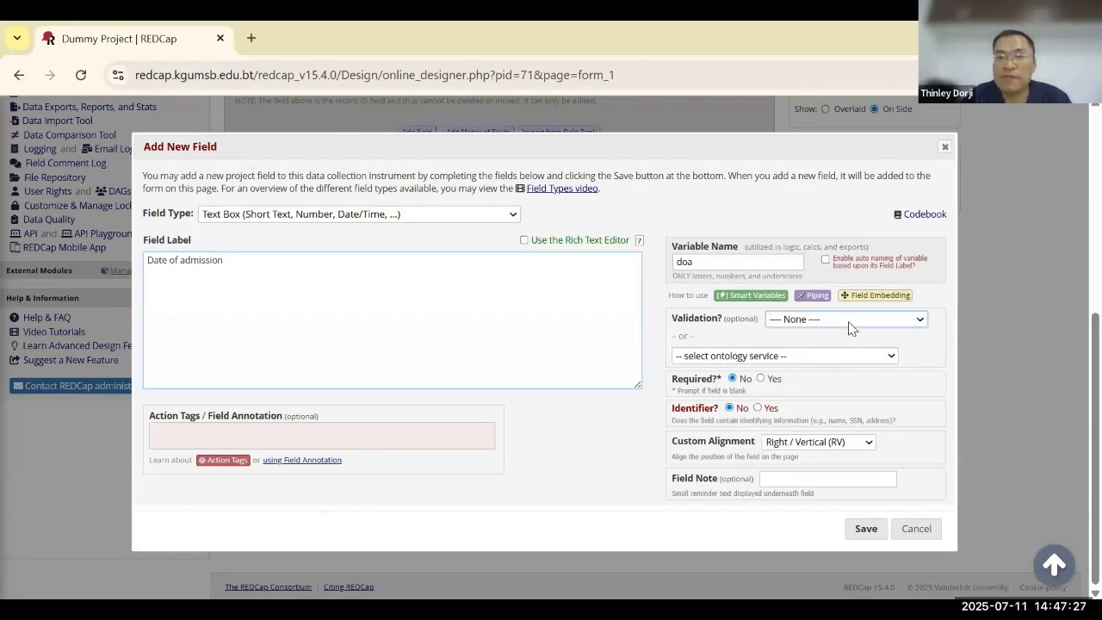
click(848, 321)
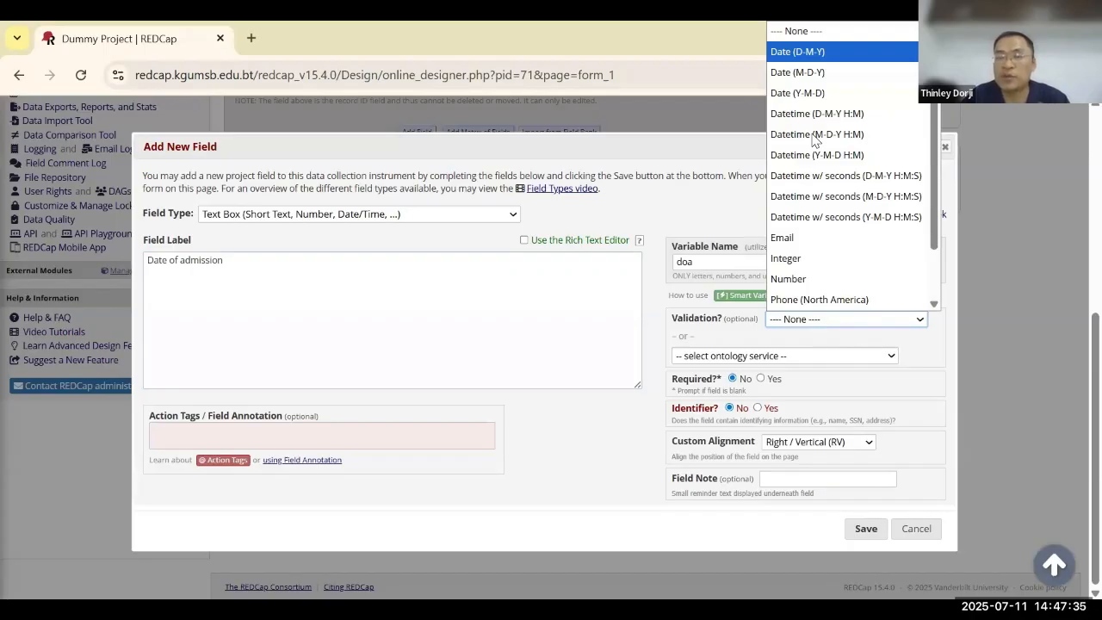
key(Down)
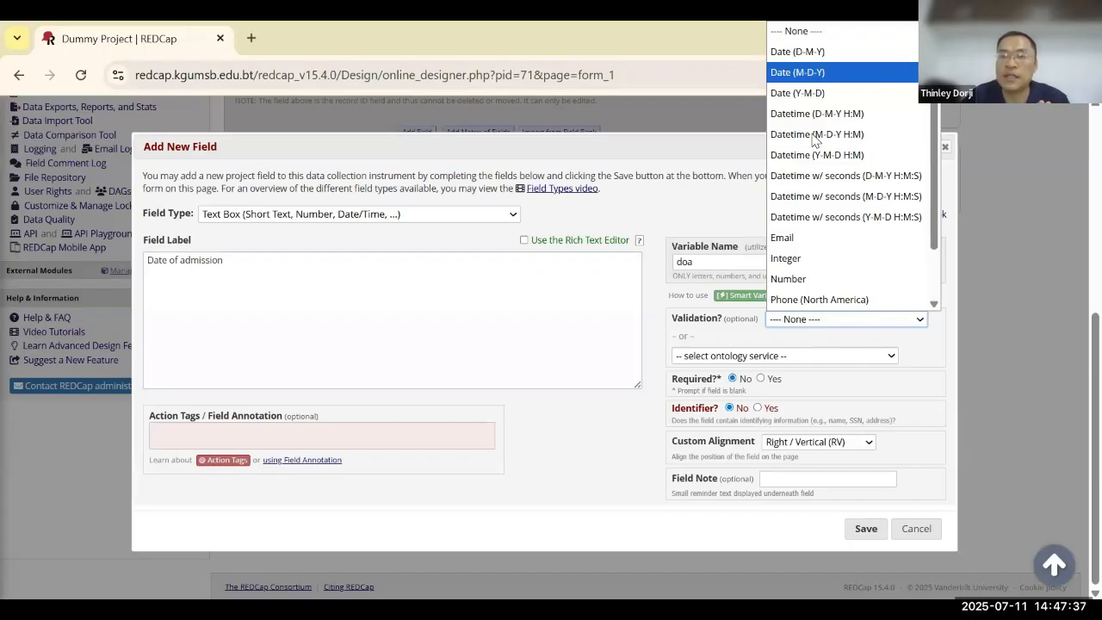
key(Down)
key(Down)
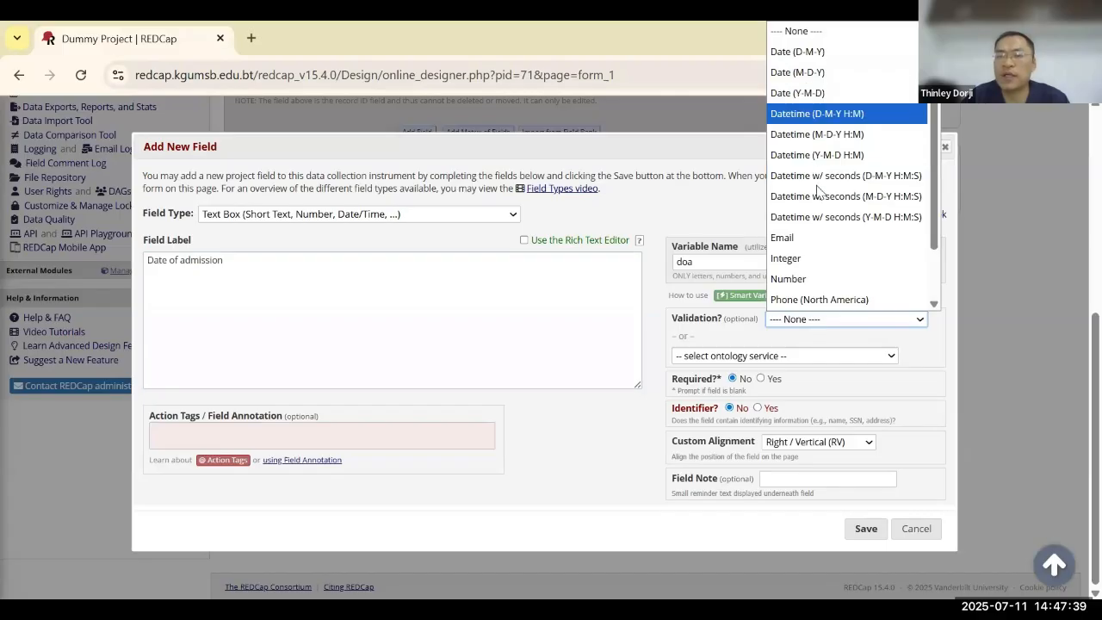
scroll(818, 191, down, 1)
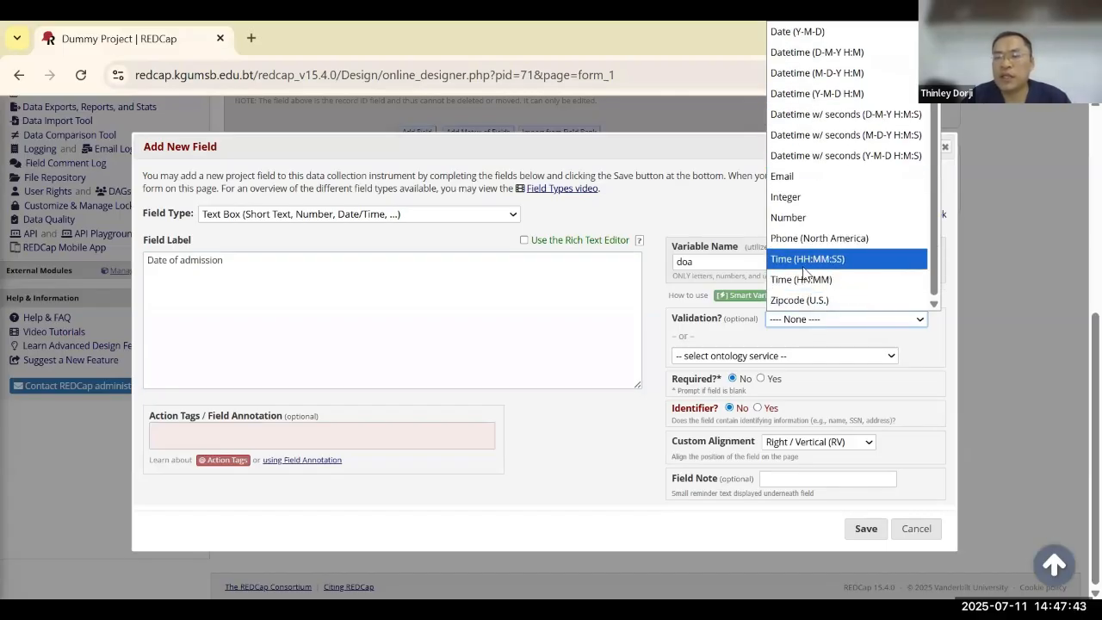
scroll(841, 221, up, 1)
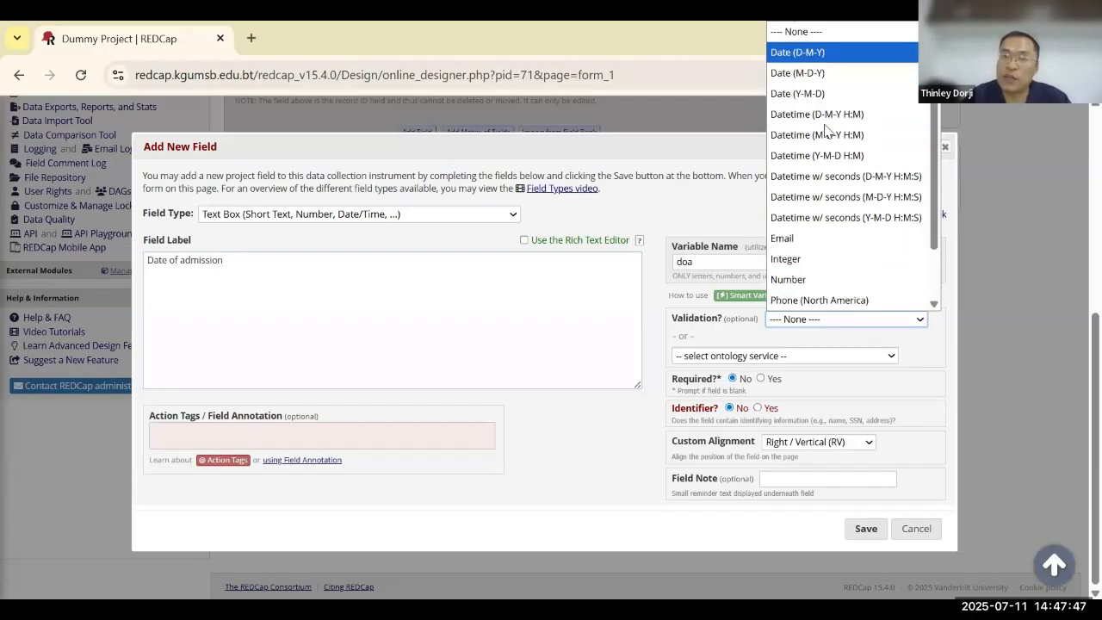
click(814, 52)
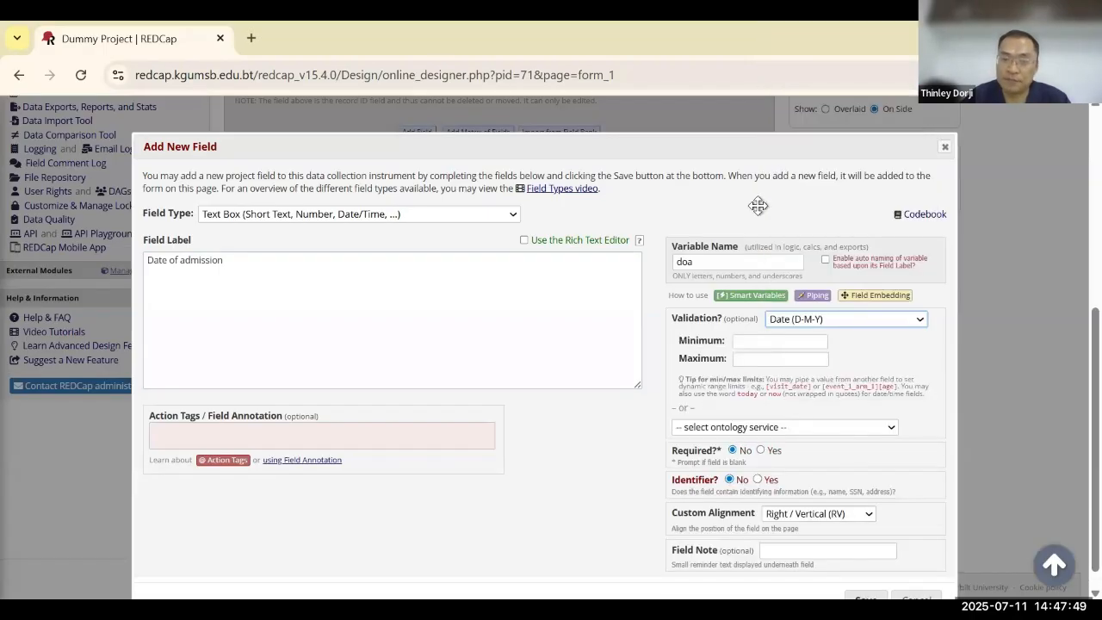
- Limit the Date of admission to a minimum of 01-12-2025 and a maximum of 31-12-2025
click(771, 343)
text(0)
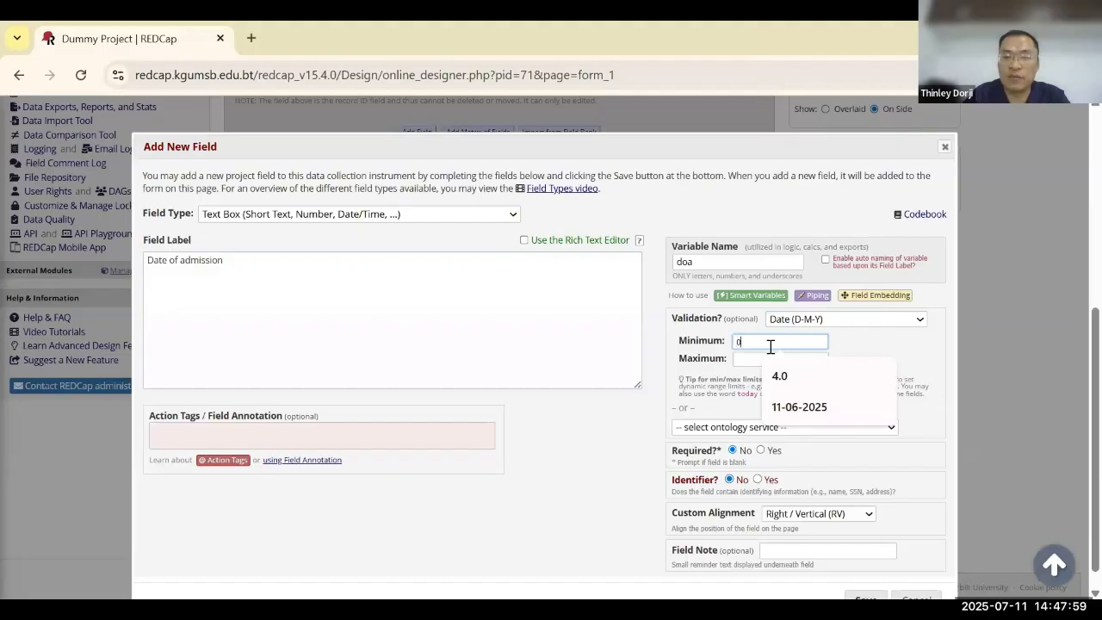
text(1-12)
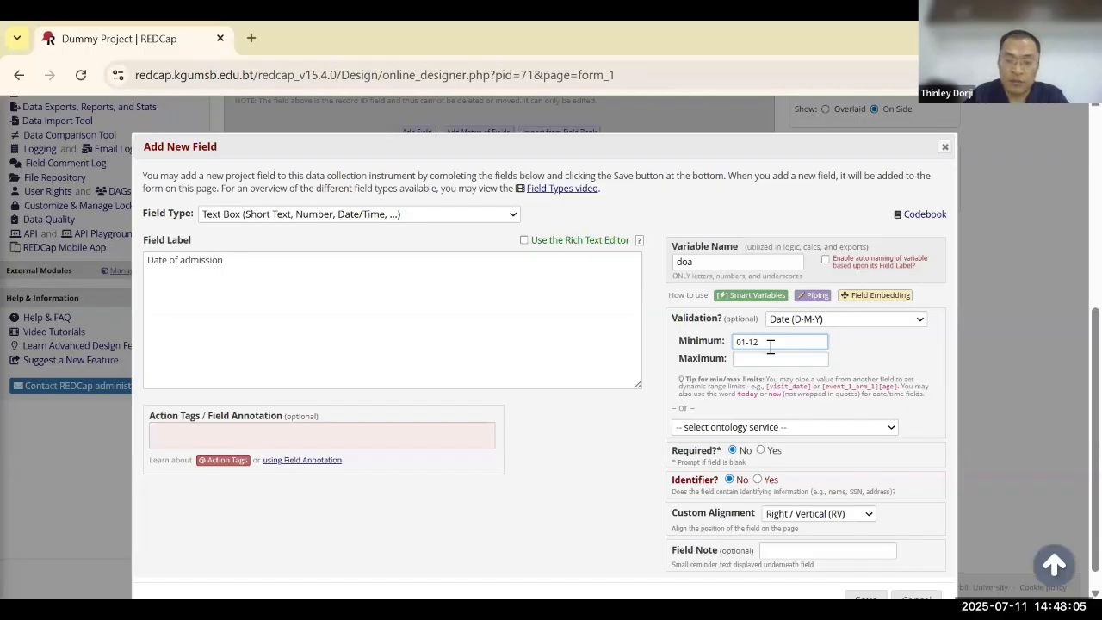
text(-2025)
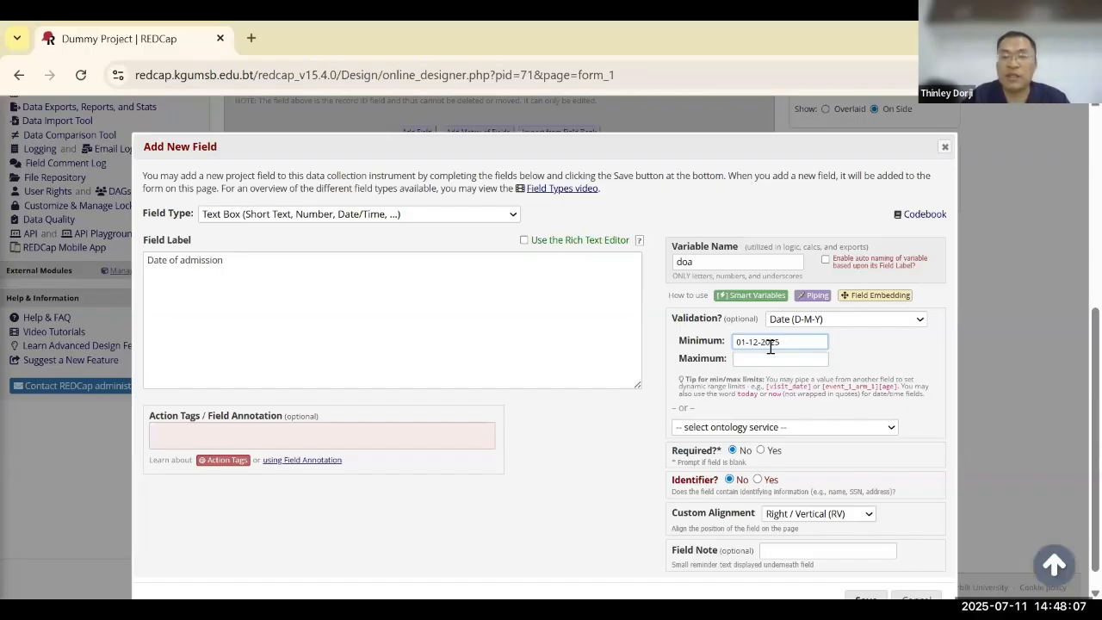
click(769, 357)
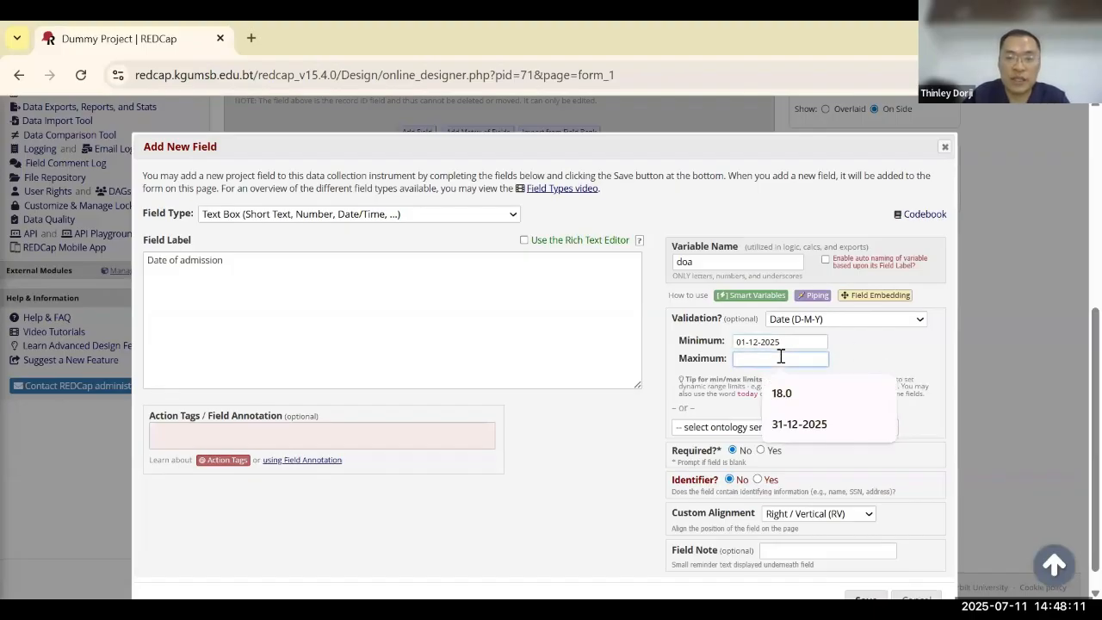
text(311)
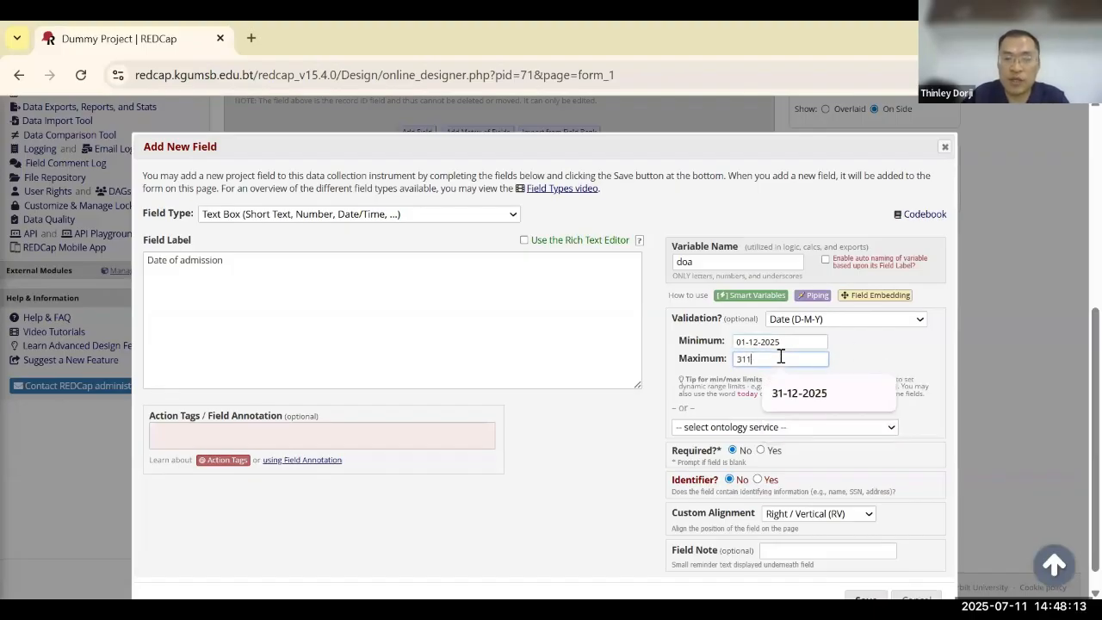
text(22025)
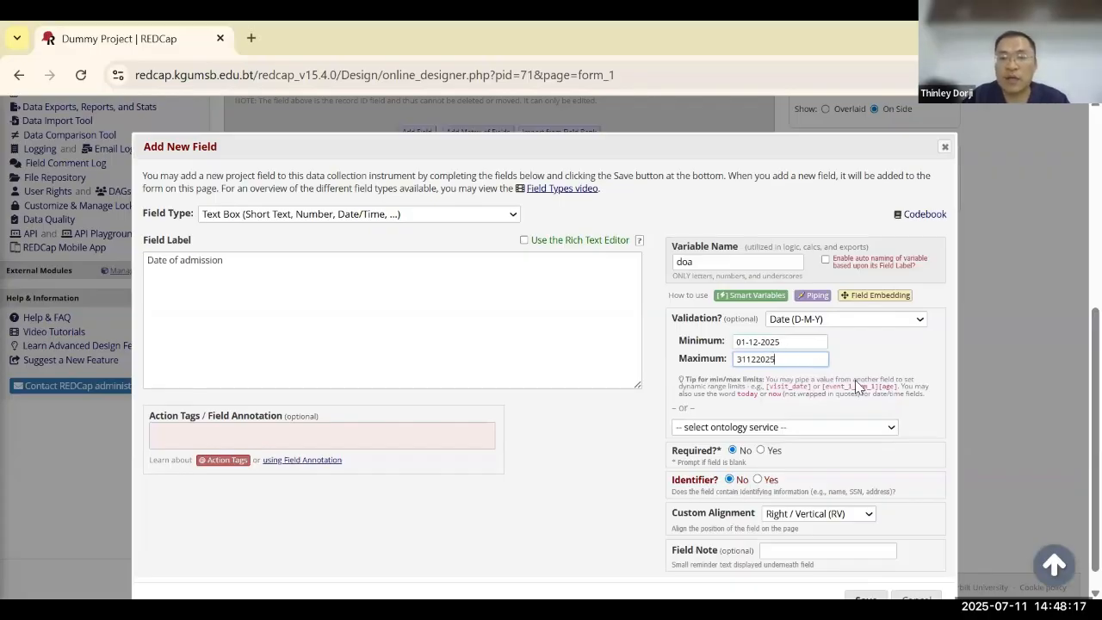
click(815, 372)
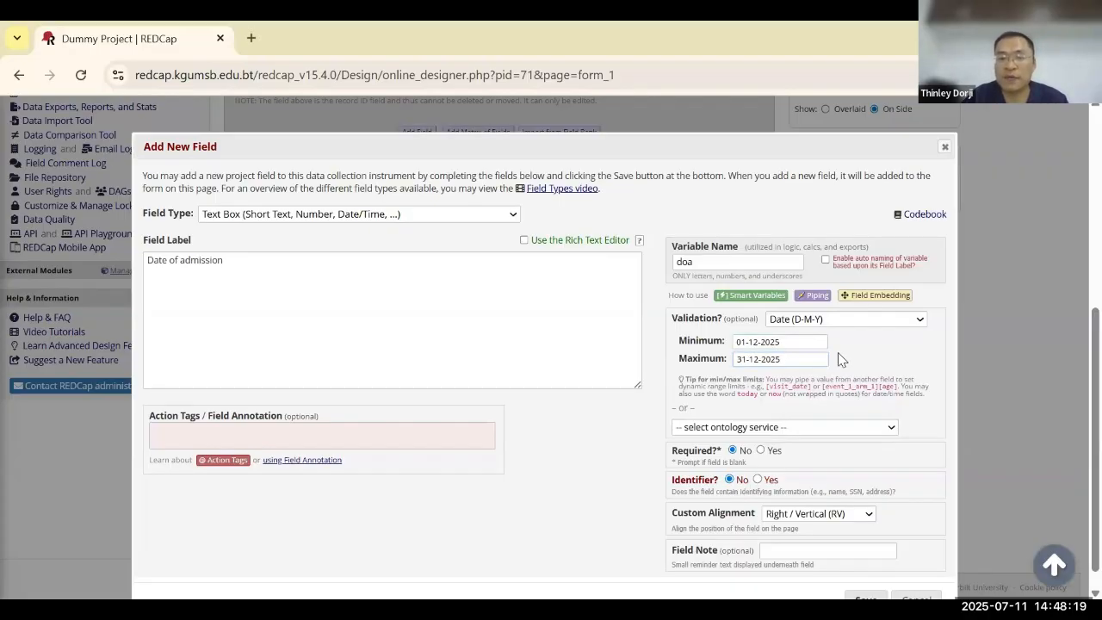
- Make the Date of admission field required and save it
scroll(837, 357, down, 1)
click(762, 428)
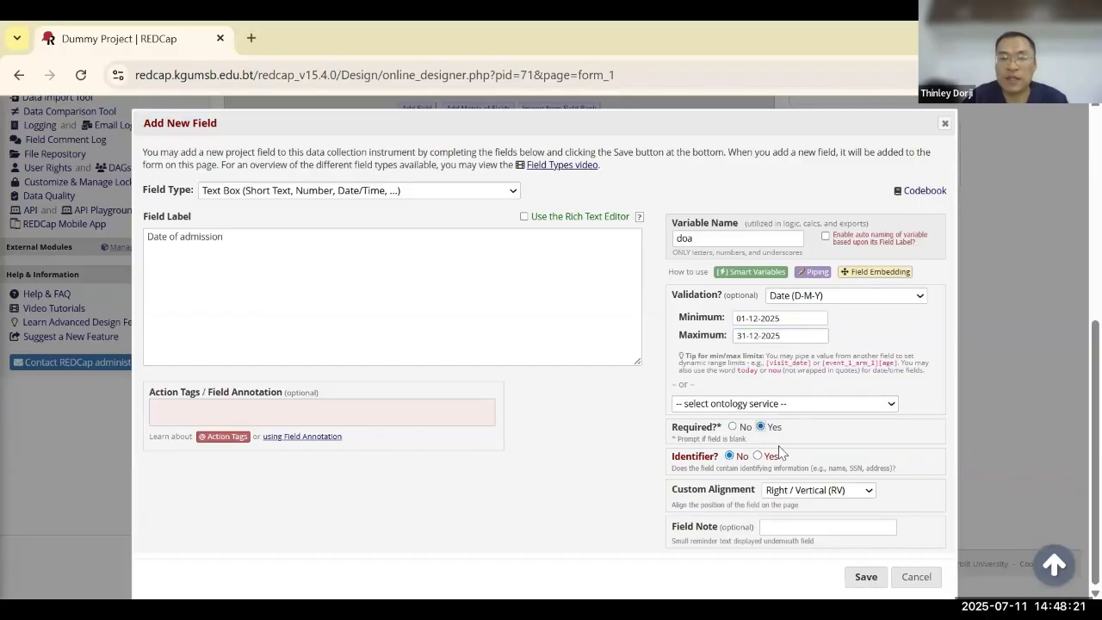
click(872, 583)
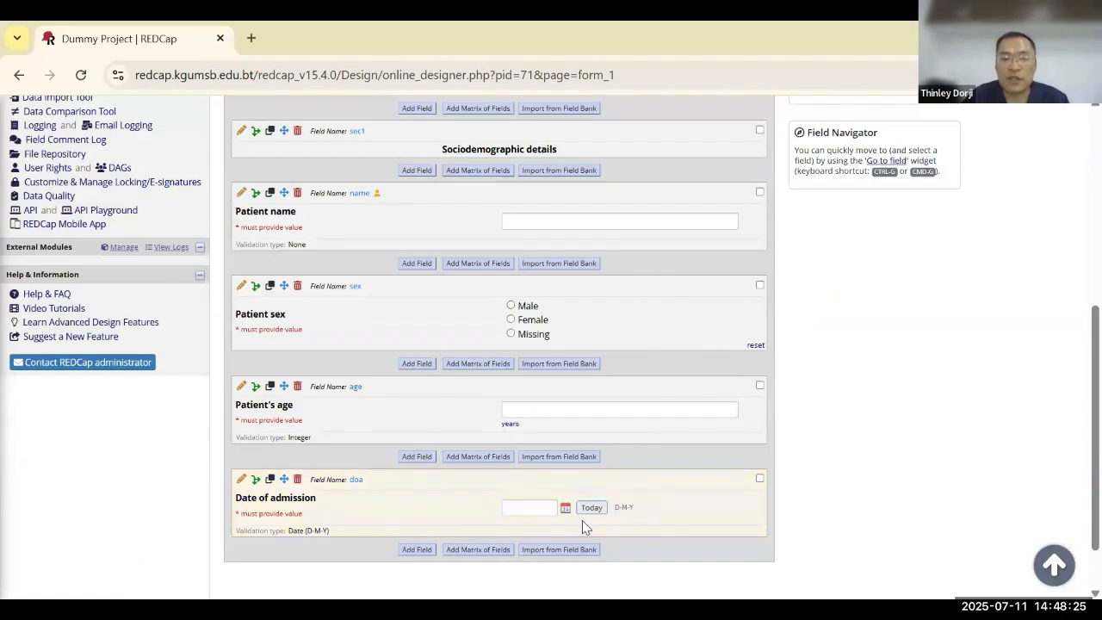
- Open the Date of admission field's settings for review and close them again
click(242, 479)
drag(790, 122, 676, 197)
click(830, 195)
scroll(655, 268, down, 2)
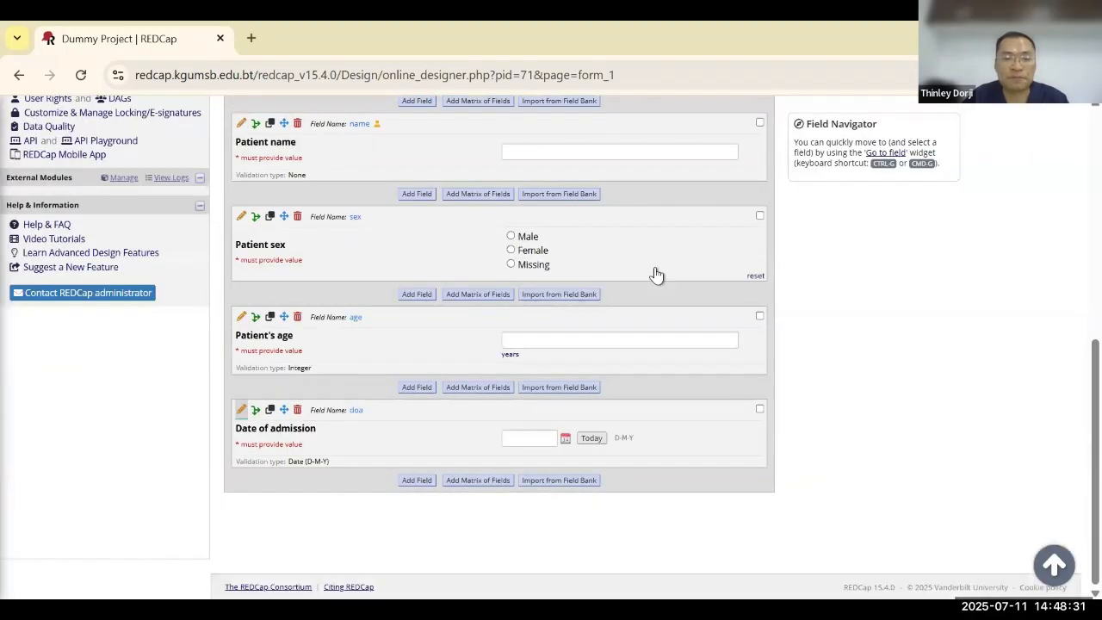
- Add a text box field after the Date of admission, labelled Time of admission with the variable name toa
click(417, 481)
click(270, 320)
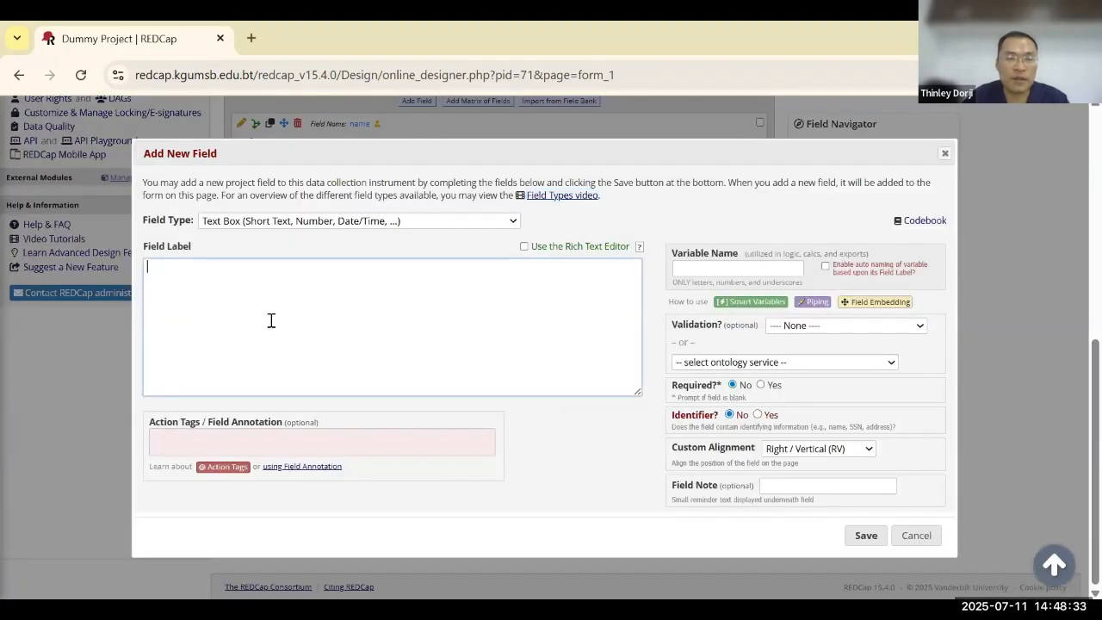
text(Time of admission)
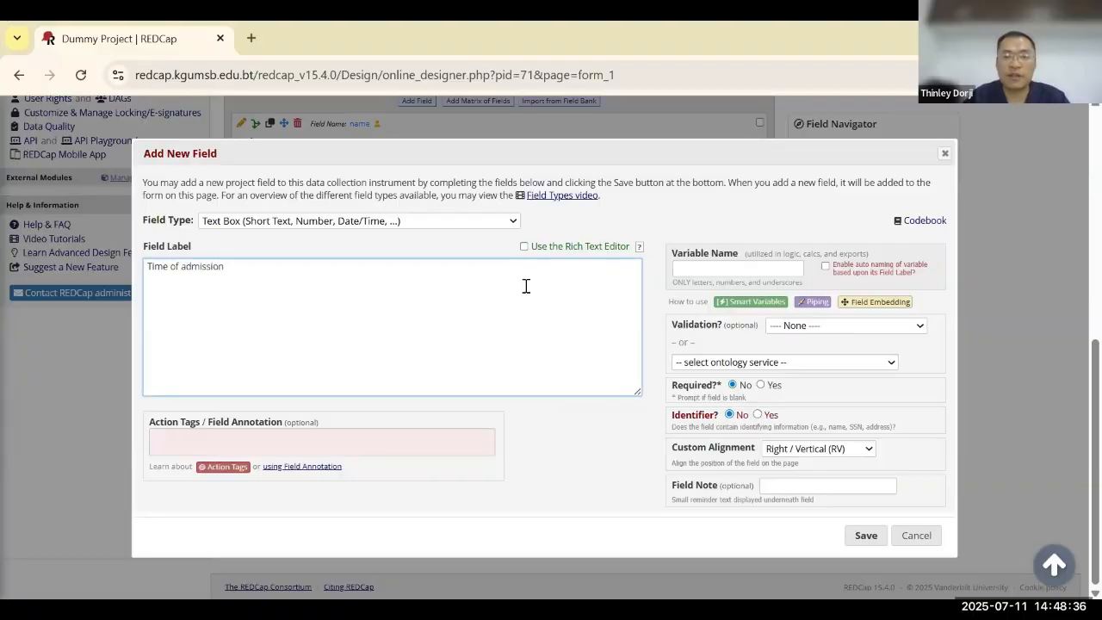
click(702, 271)
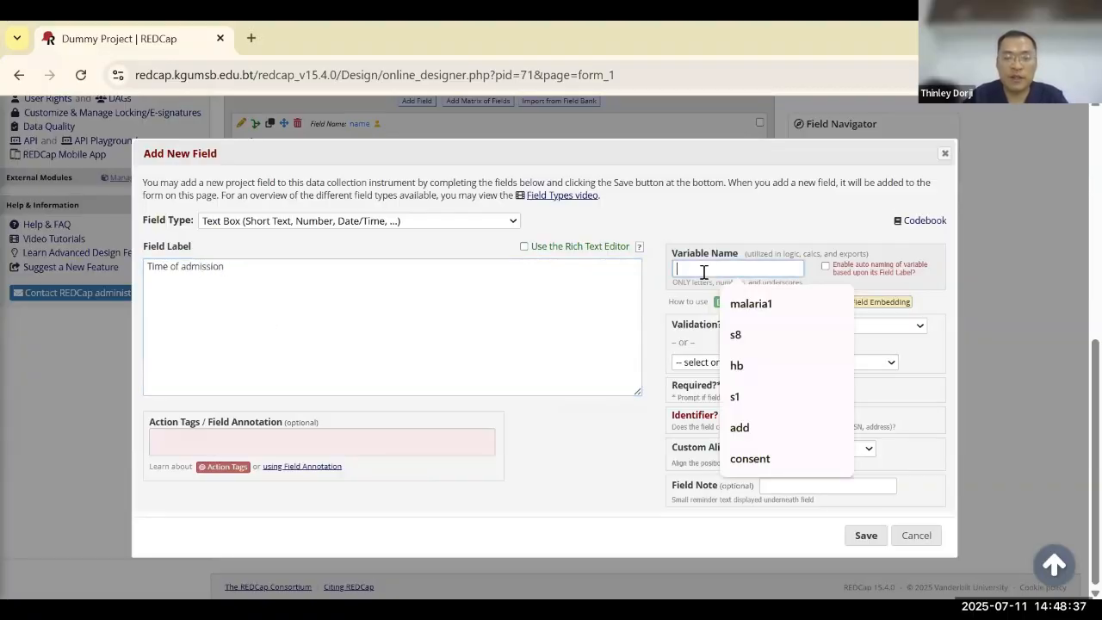
text(ta)
text(a)
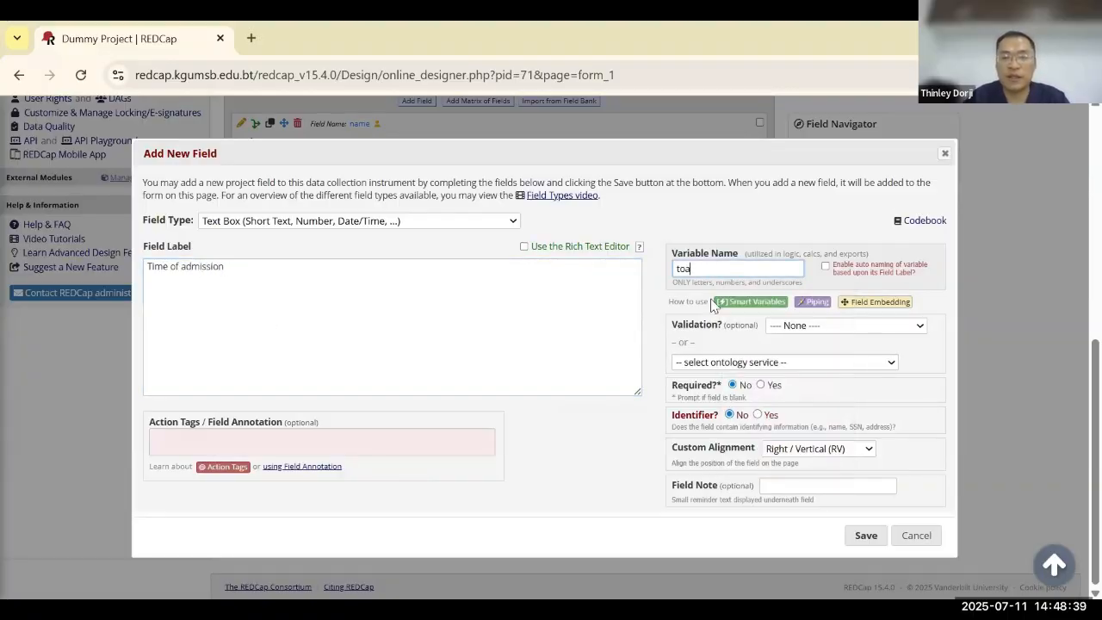
- Make the Time of admission field required with Time (HH:MM) validation and no minimum or maximum, and save it
click(761, 385)
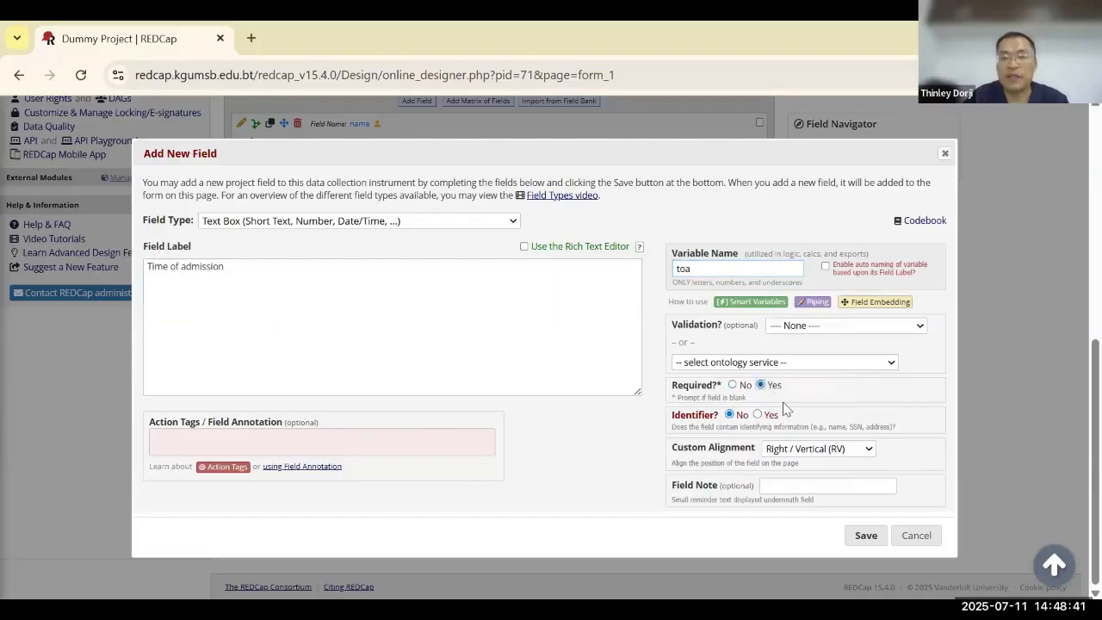
click(797, 327)
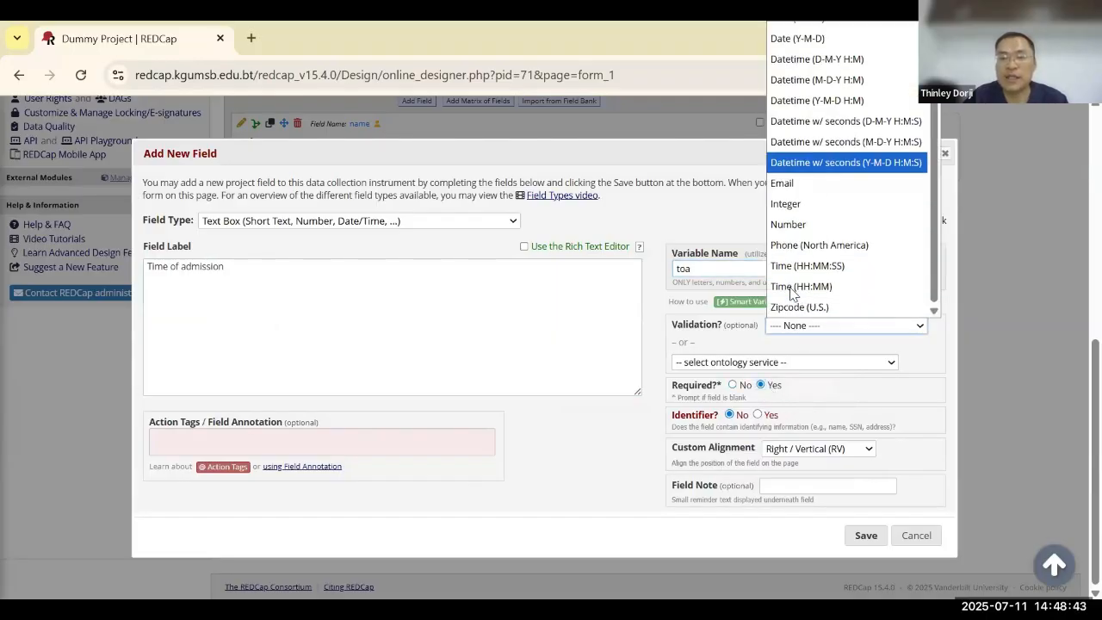
click(816, 286)
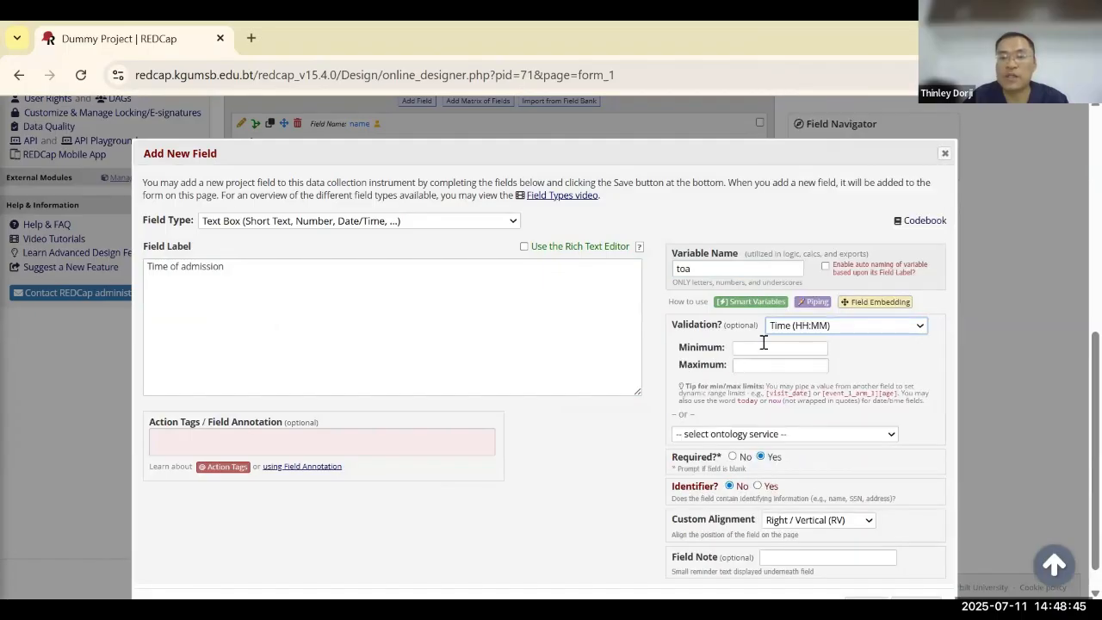
click(753, 348)
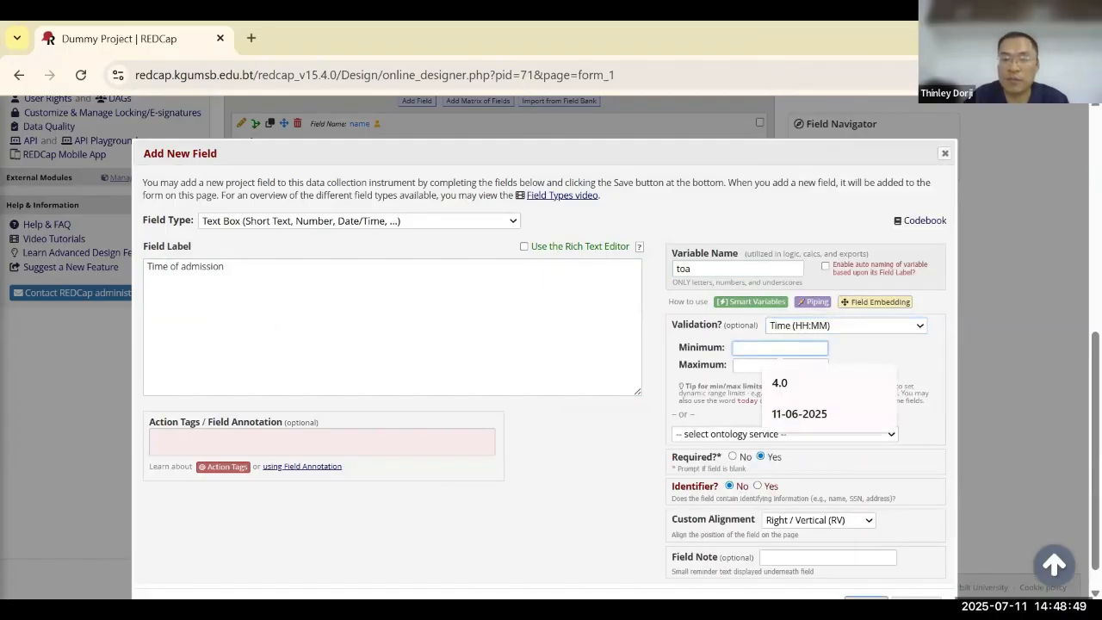
scroll(771, 449, down, 1)
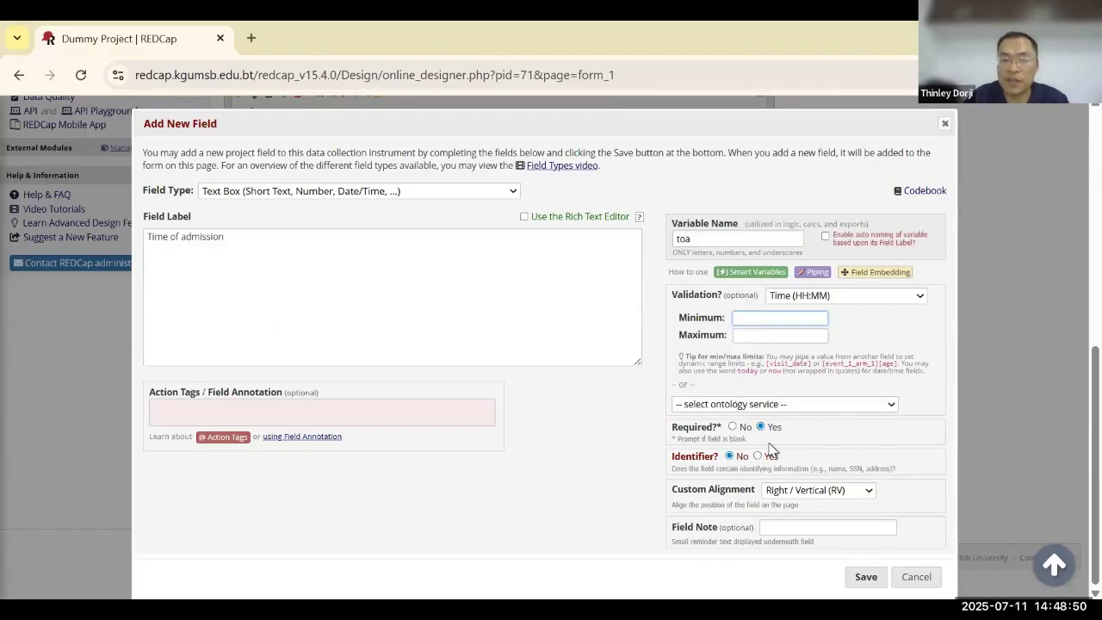
click(866, 578)
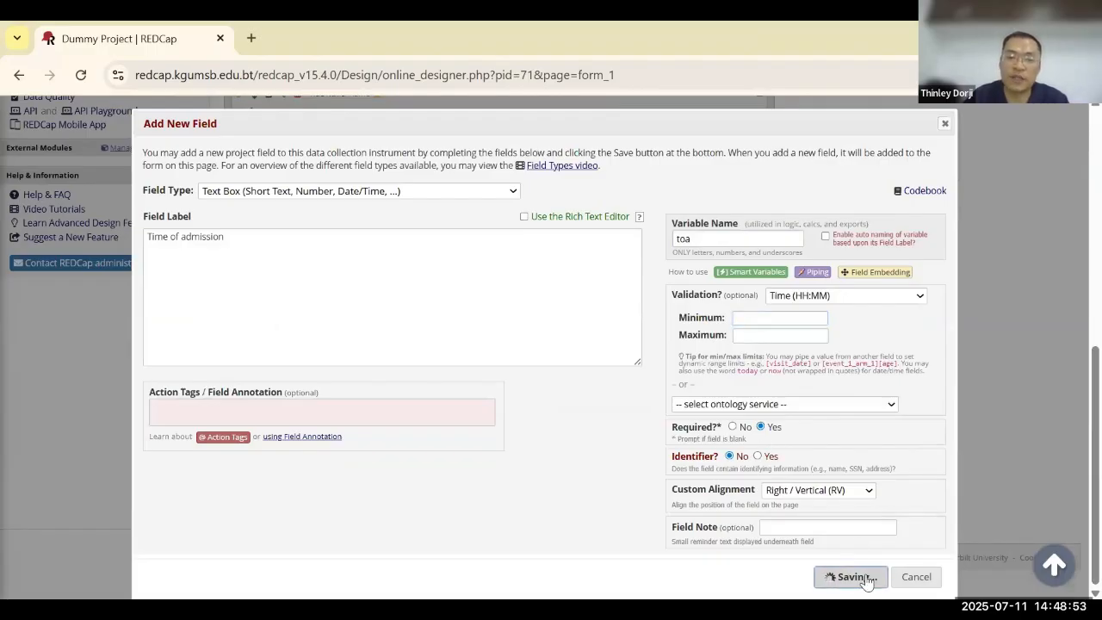
- Start a new record of the Stroke questionnaire 2025 from the Record Status Dashboard
scroll(388, 352, down, 2)
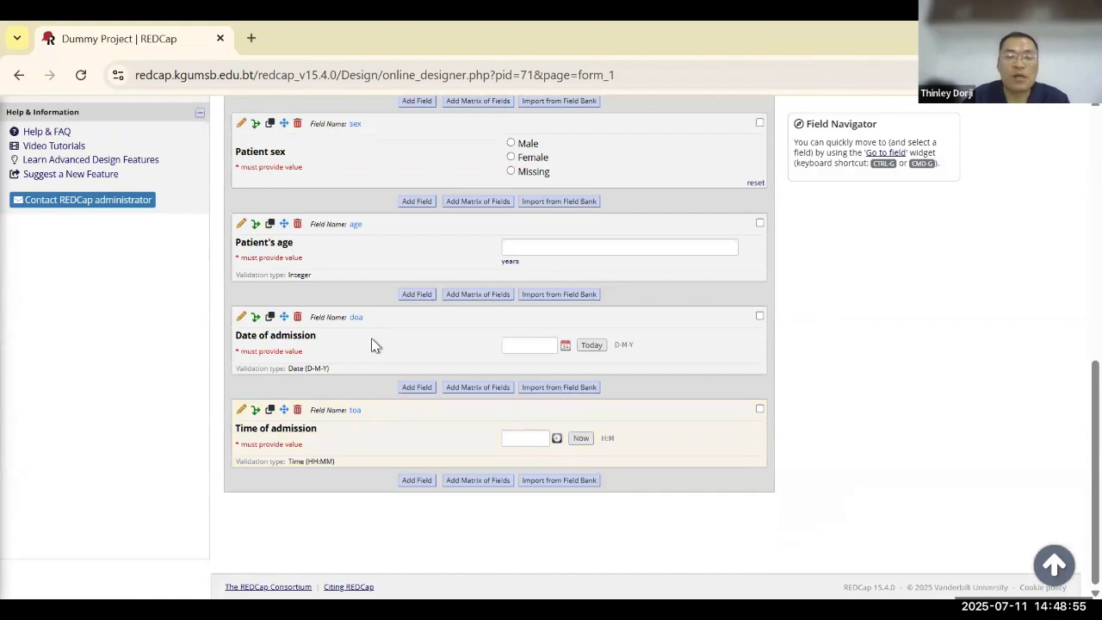
scroll(371, 344, up, 5)
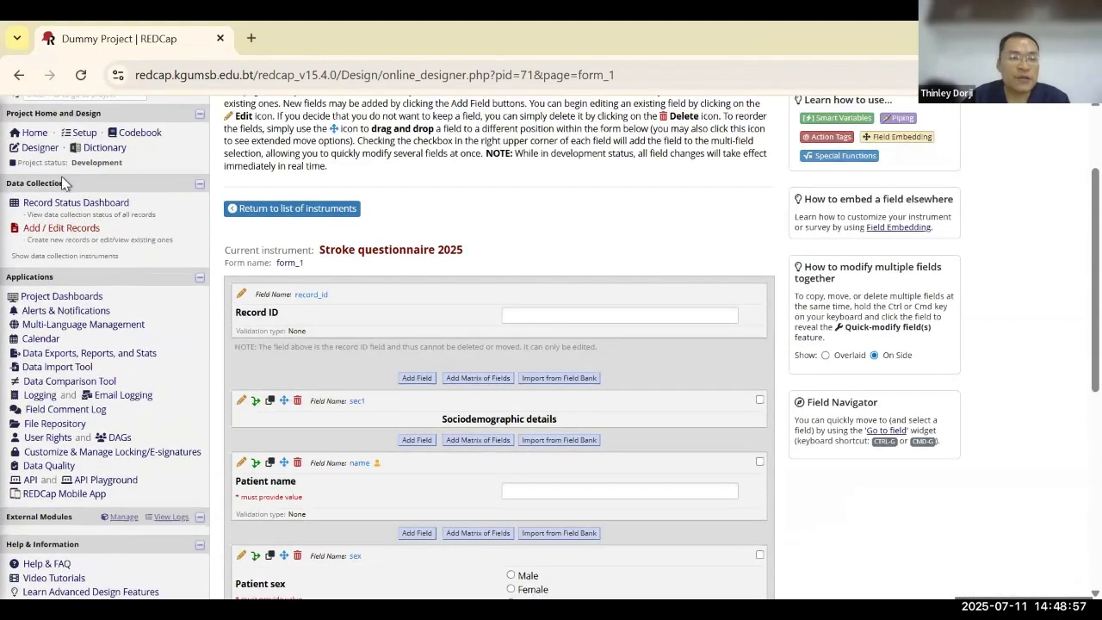
click(82, 205)
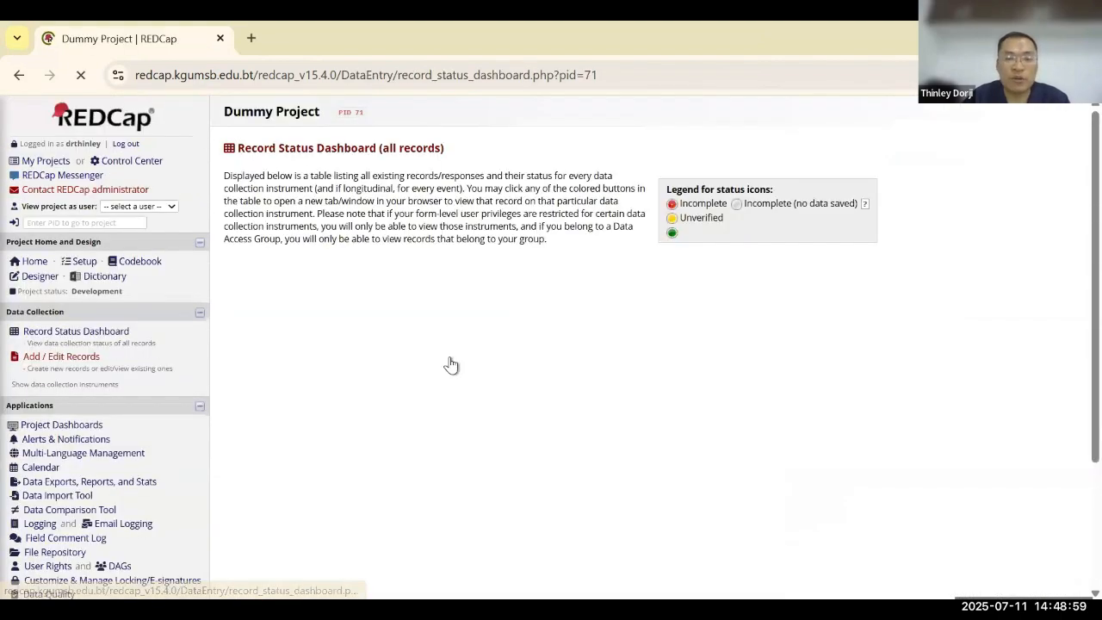
click(265, 327)
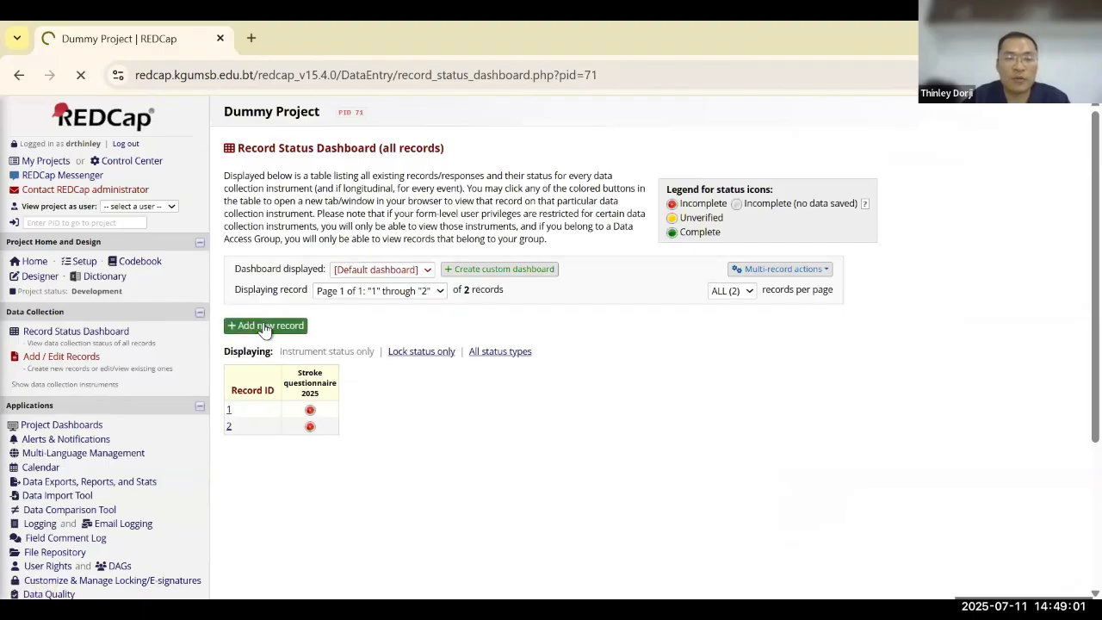
scroll(587, 382, down, 2)
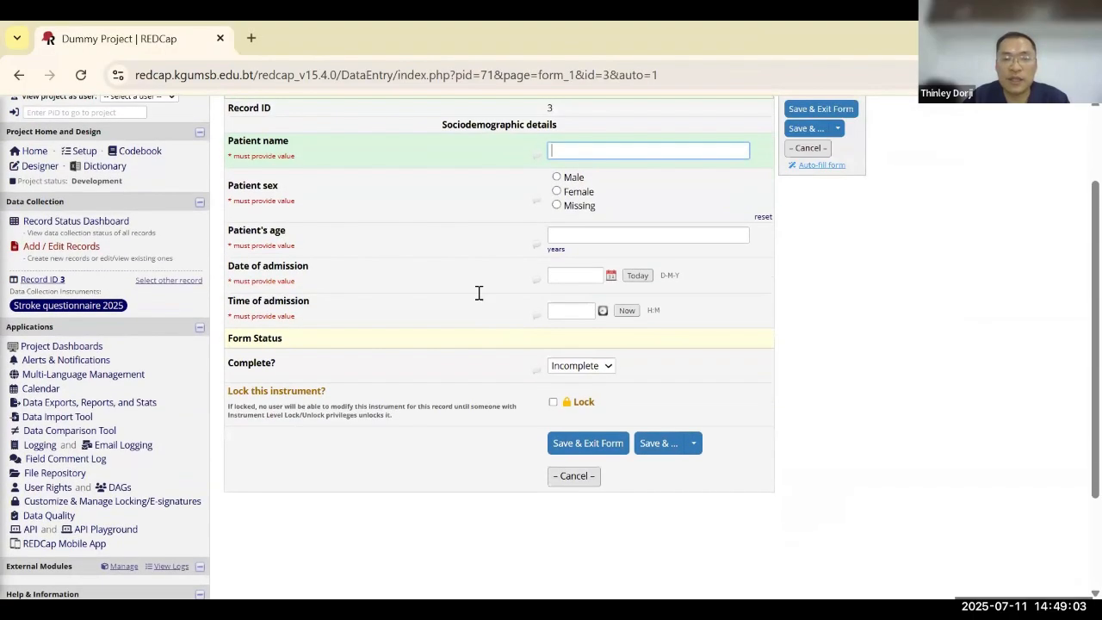
- Test the Date of admission with today's date and with the out-of-range date 01-01-2024
click(637, 276)
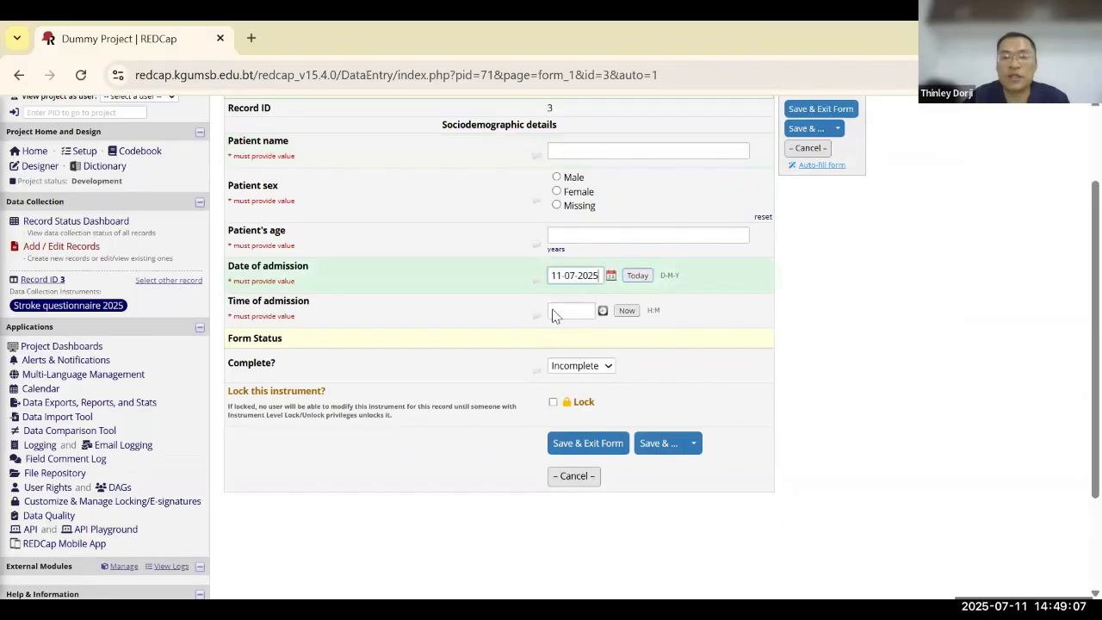
triple_click(594, 279)
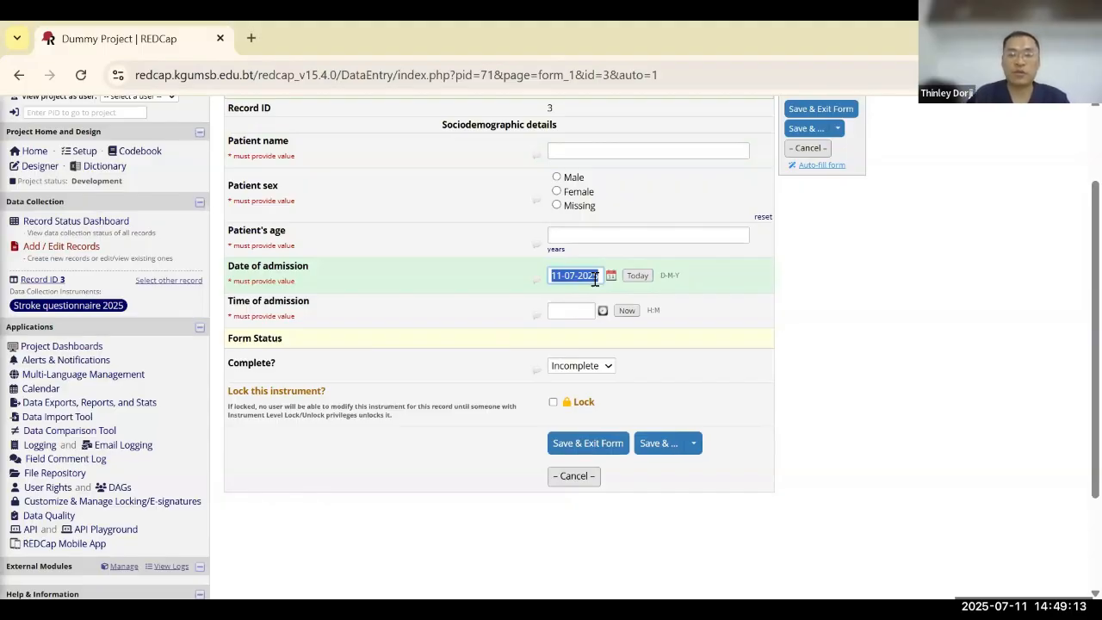
text(010)
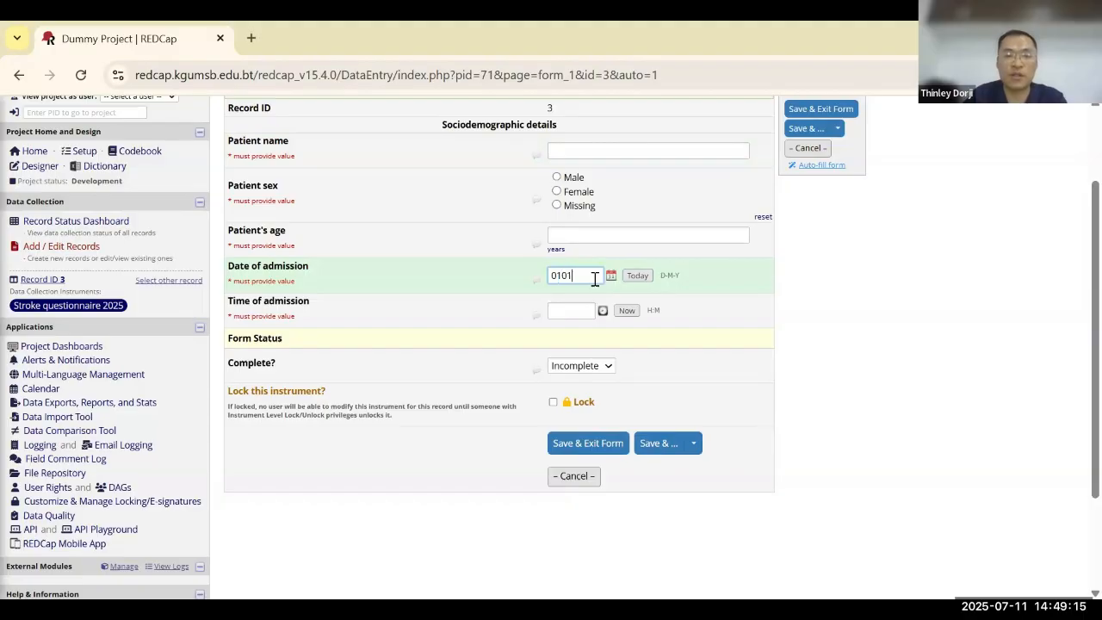
click(715, 326)
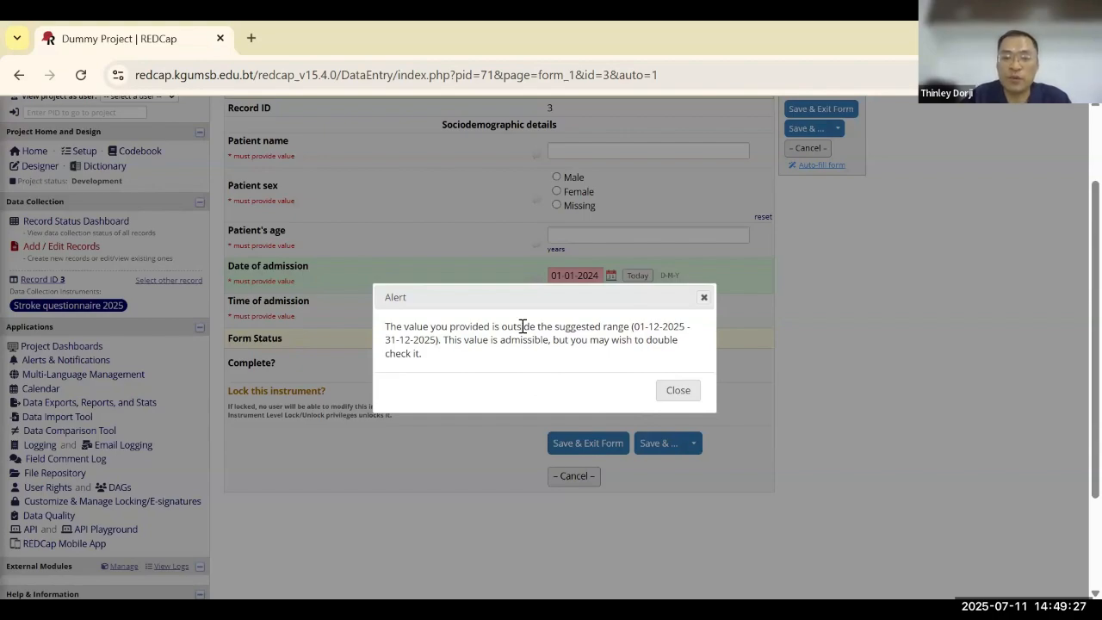
click(679, 392)
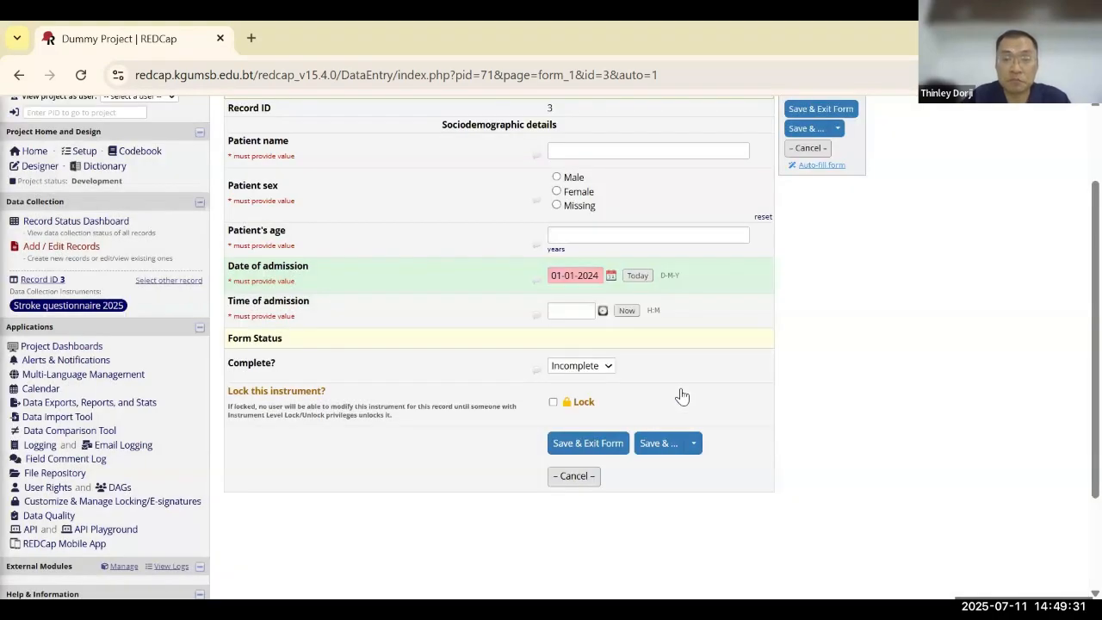
- Change the record's Date of admission to 01-01-2025 and dismiss the range alert
click(600, 275)
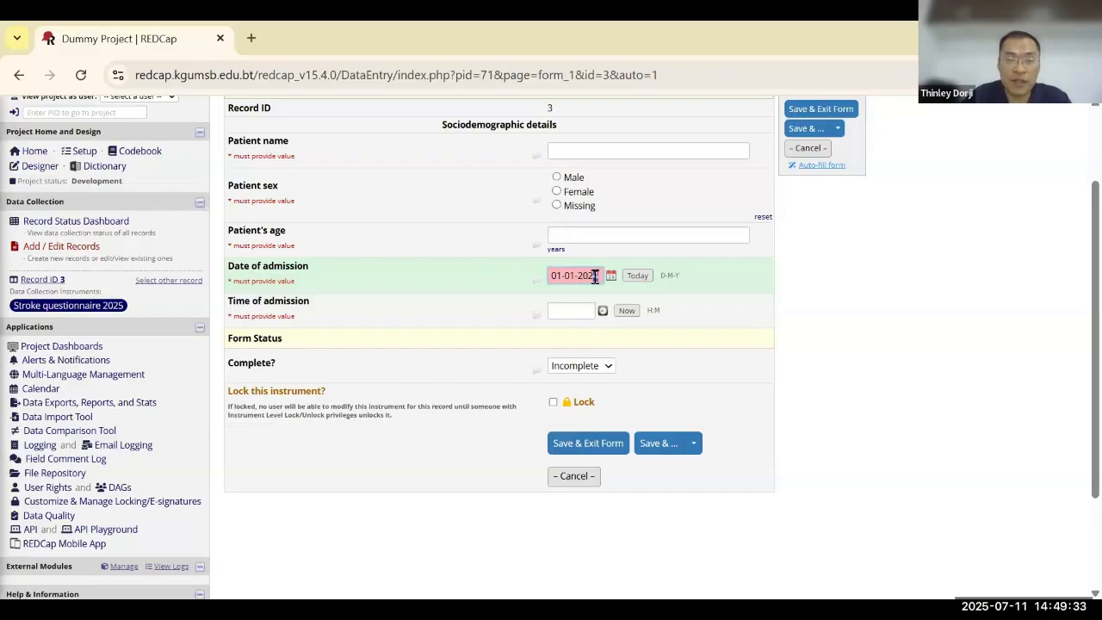
click(582, 310)
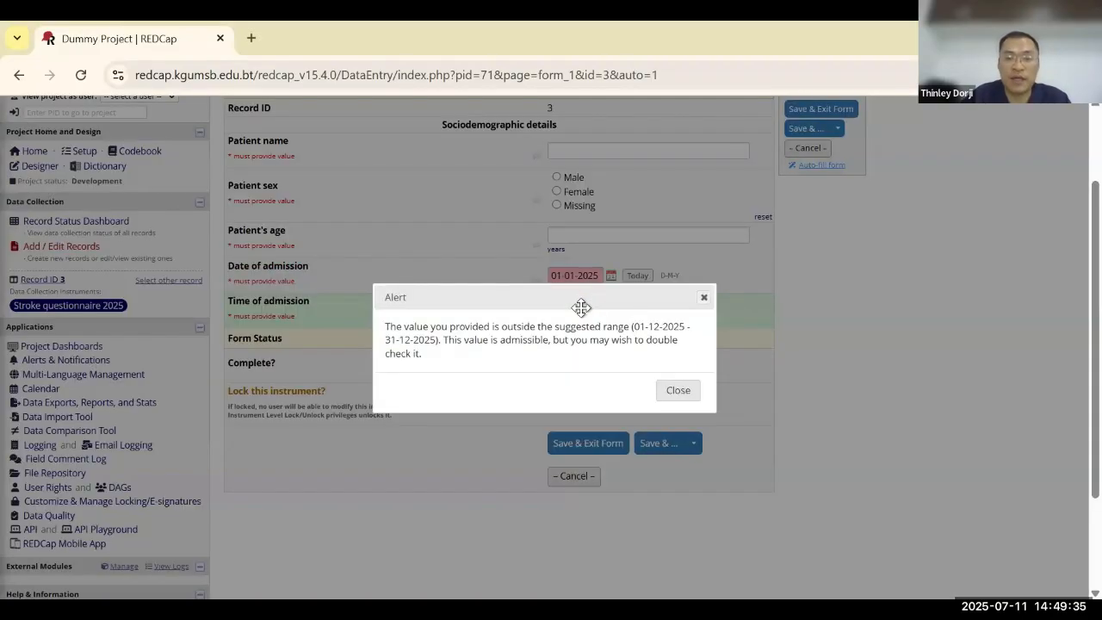
click(679, 392)
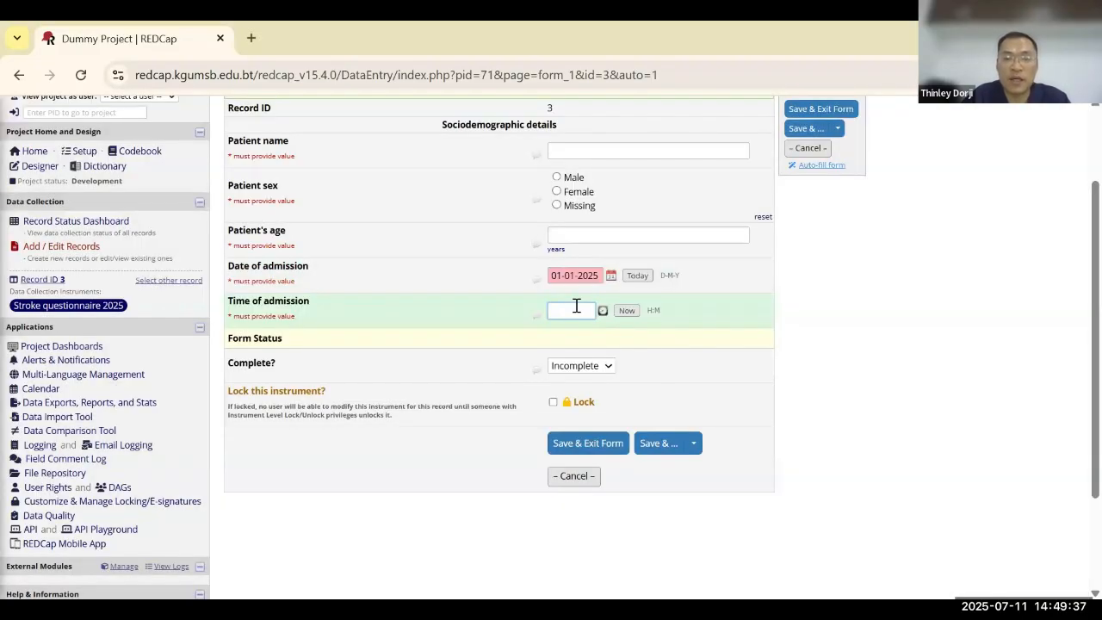
- Enter 12:20 as the Time of admission, save the record and leave it with the other required fields empty
text(12)
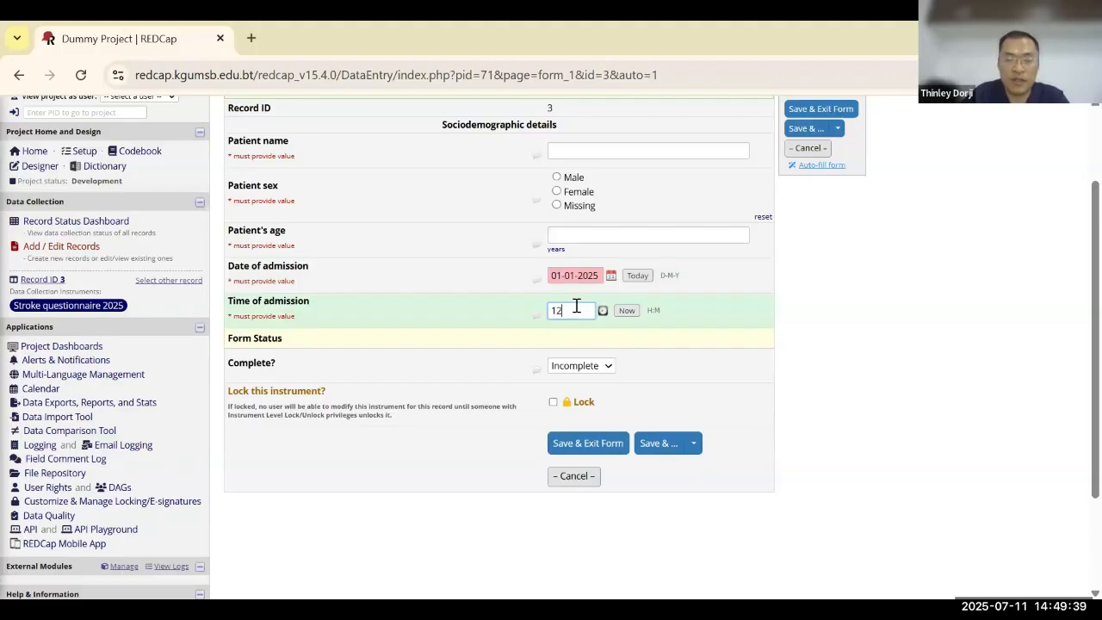
text(:20)
click(639, 350)
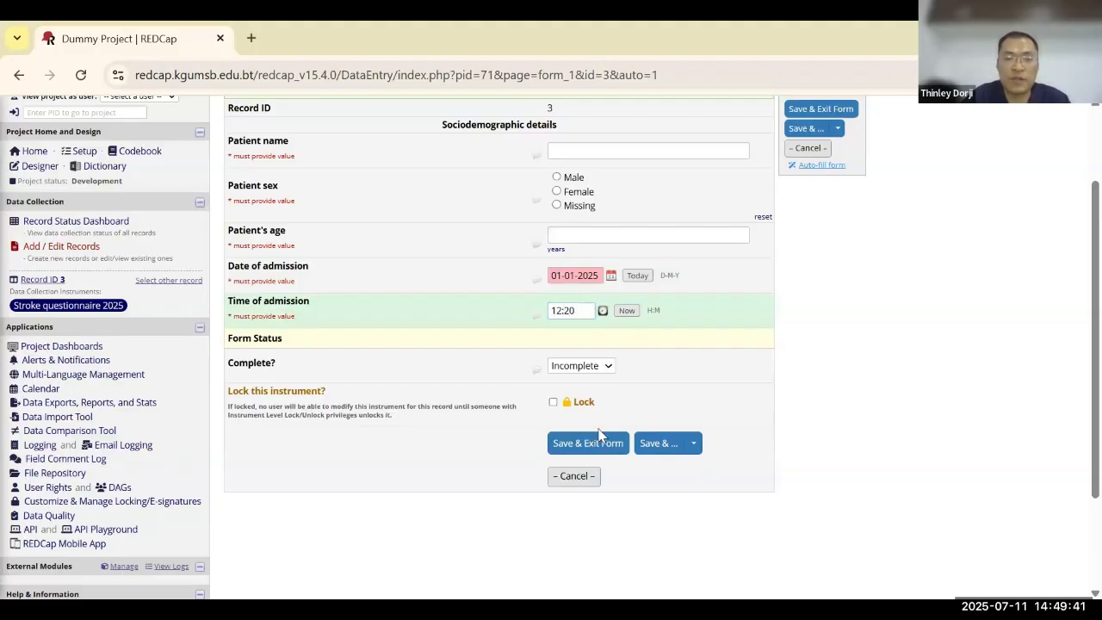
click(602, 442)
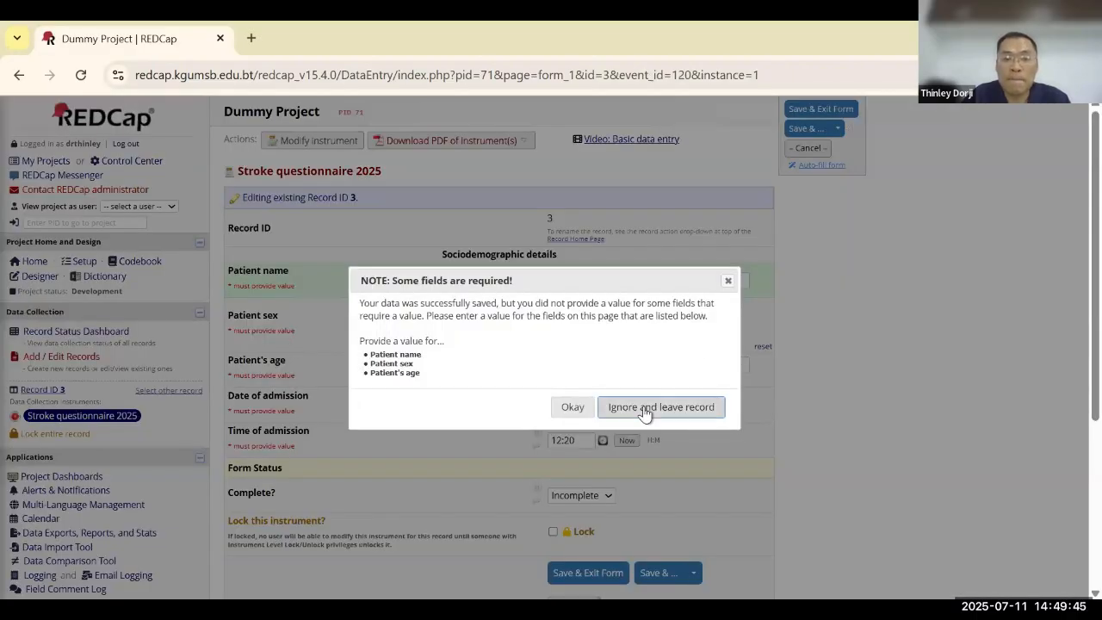
click(644, 410)
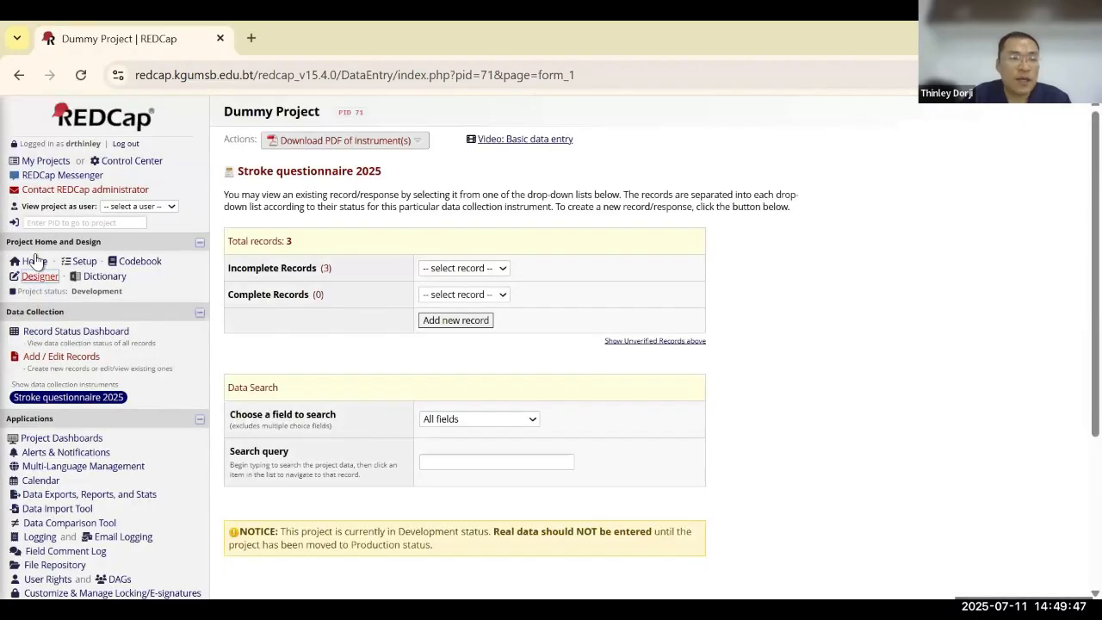
- Reopen the Dummy Project from the project list and open the Stroke questionnaire 2025 for editing
click(50, 162)
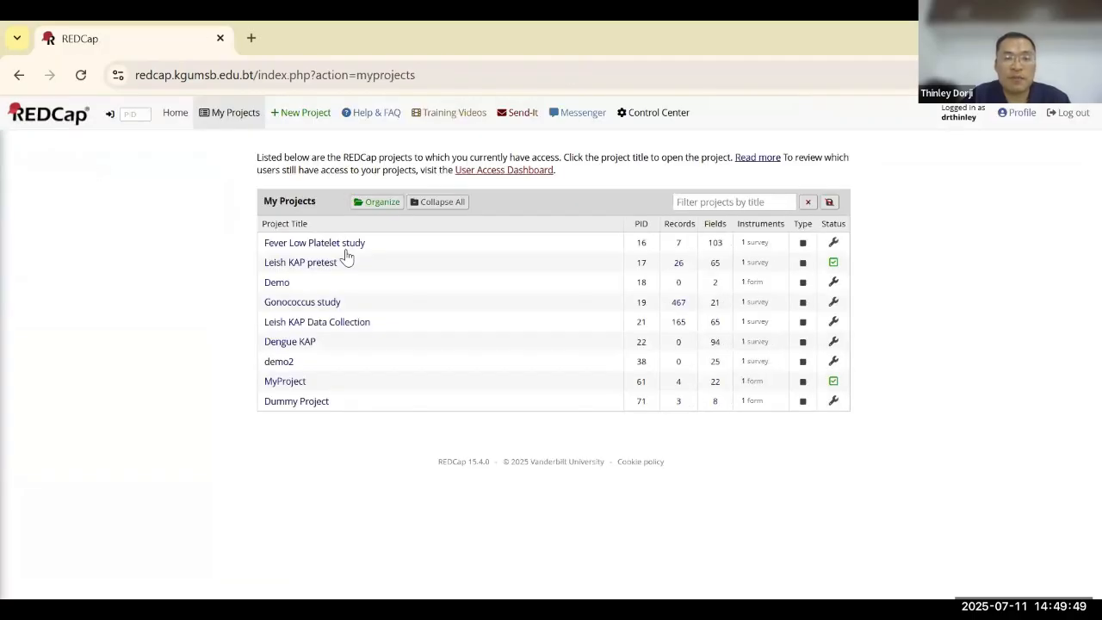
click(297, 408)
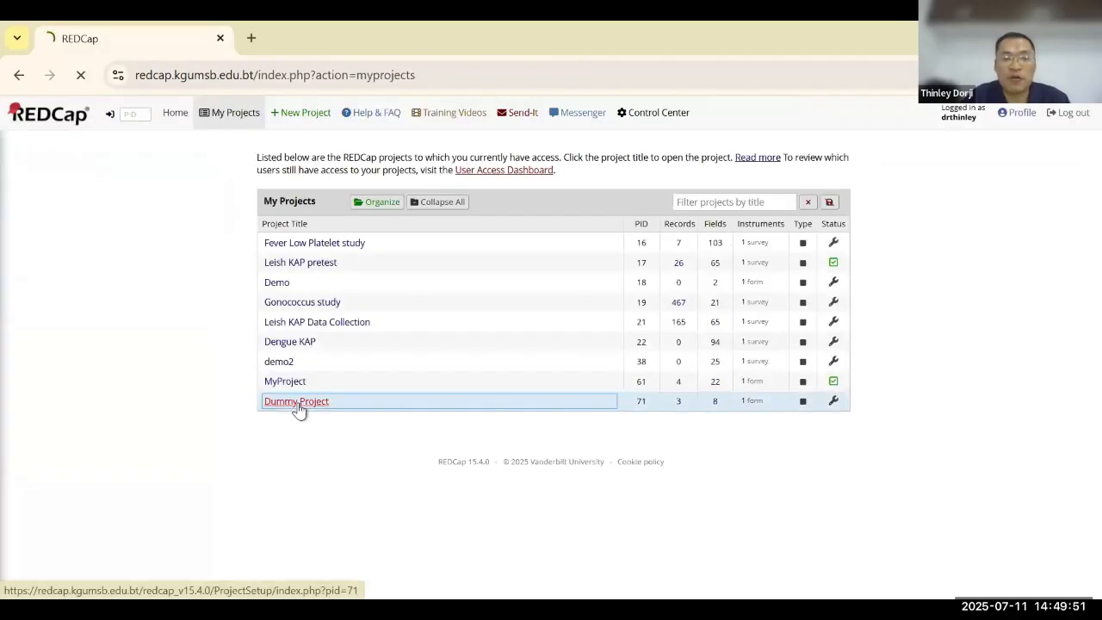
click(371, 404)
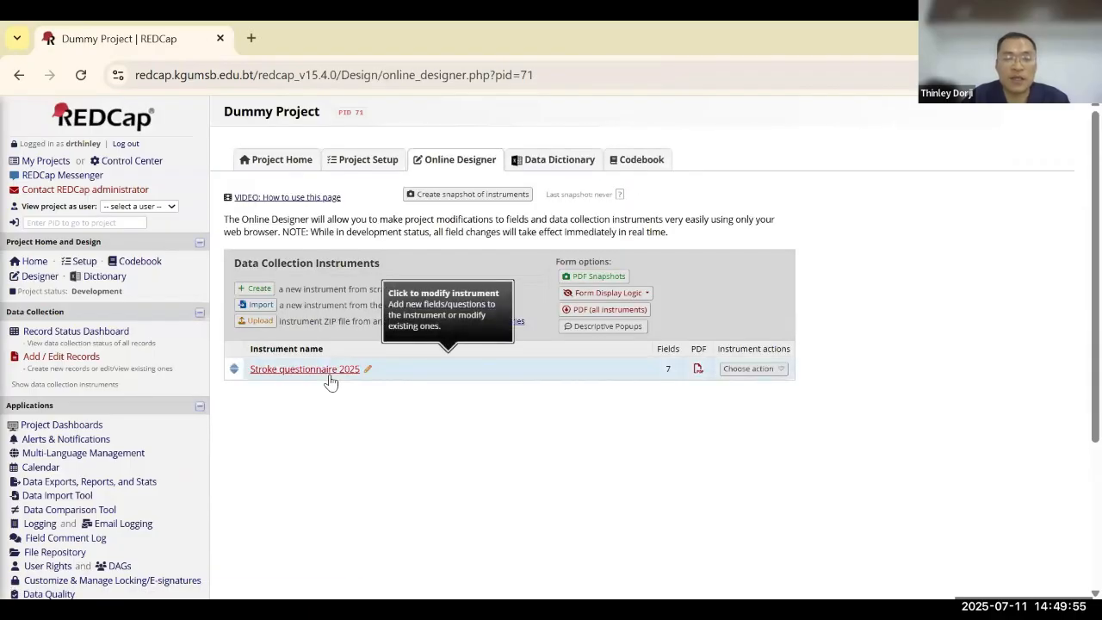
click(328, 376)
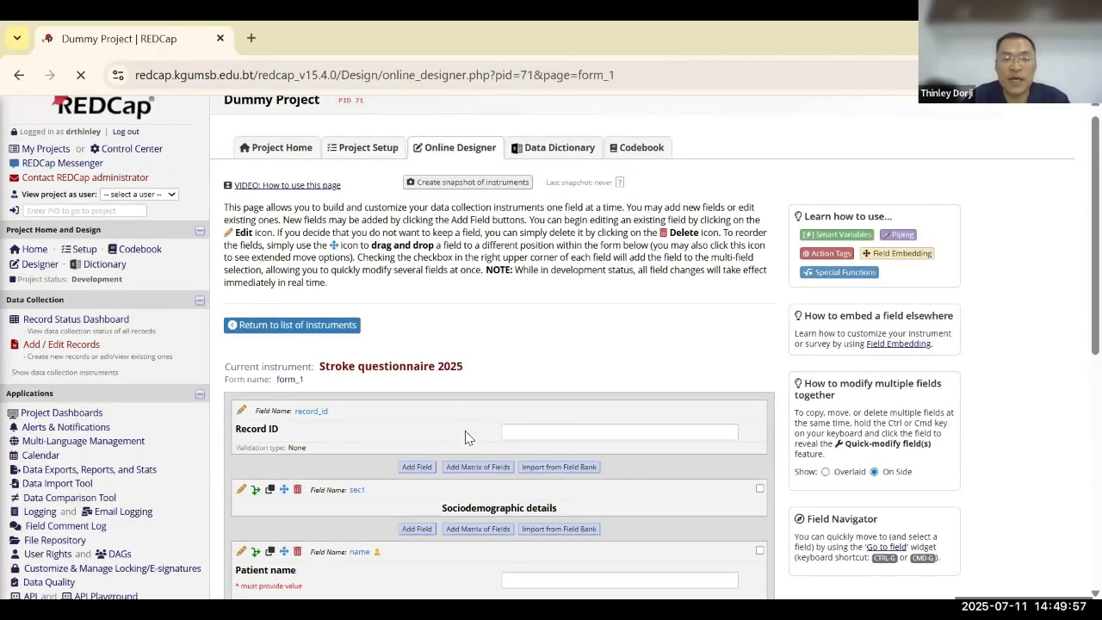
- Duplicate the Date of admission field directly below the original and inspect the copy's field name
scroll(465, 438, down, 10)
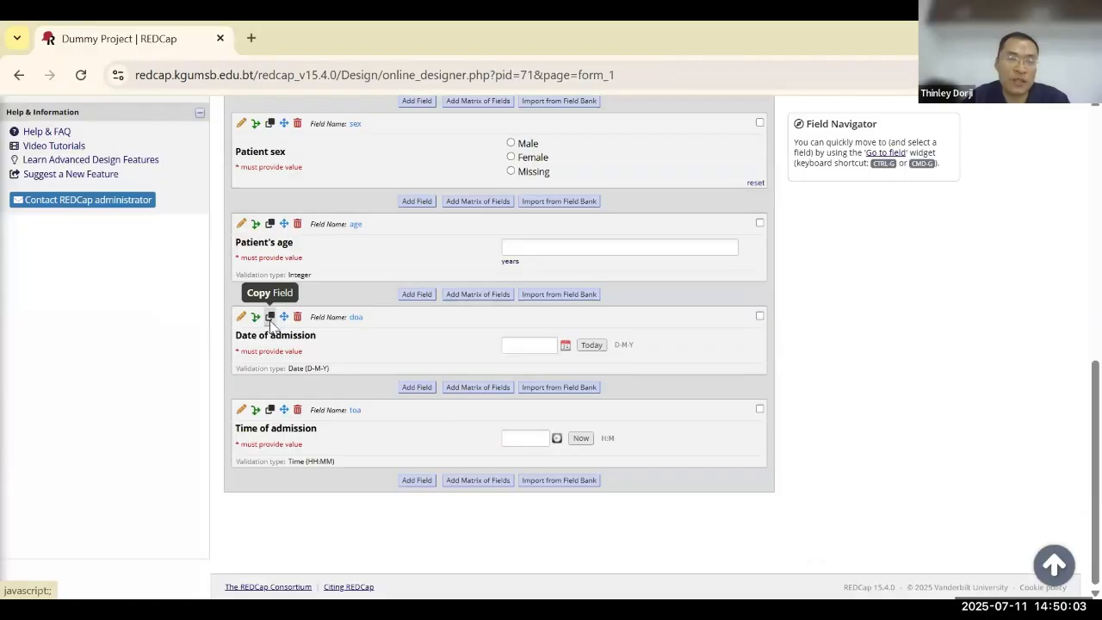
click(268, 319)
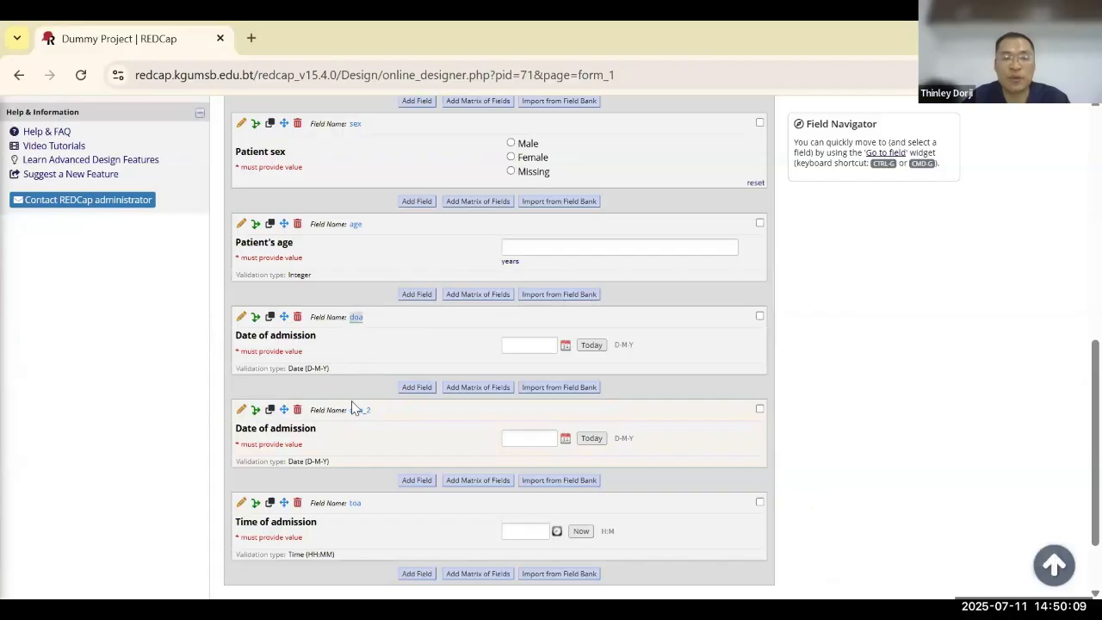
key(ctrl+plus)
key(ctrl+plus)
key(ctrl+plus)
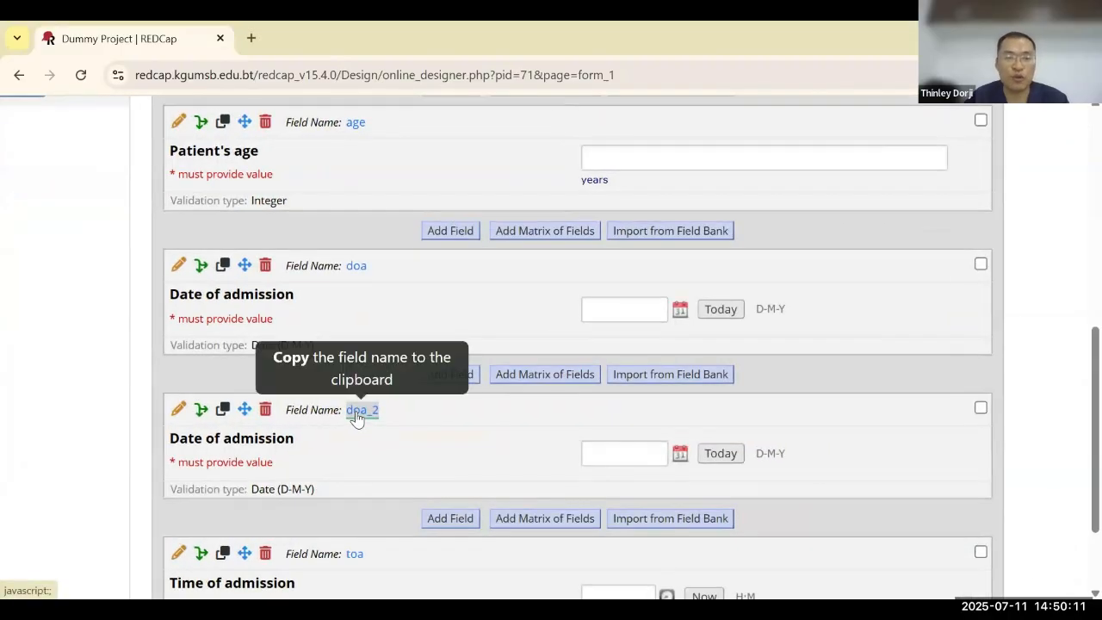
key(ctrl+minus)
key(ctrl+minus)
key(ctrl+minus)
scroll(423, 434, down, 2)
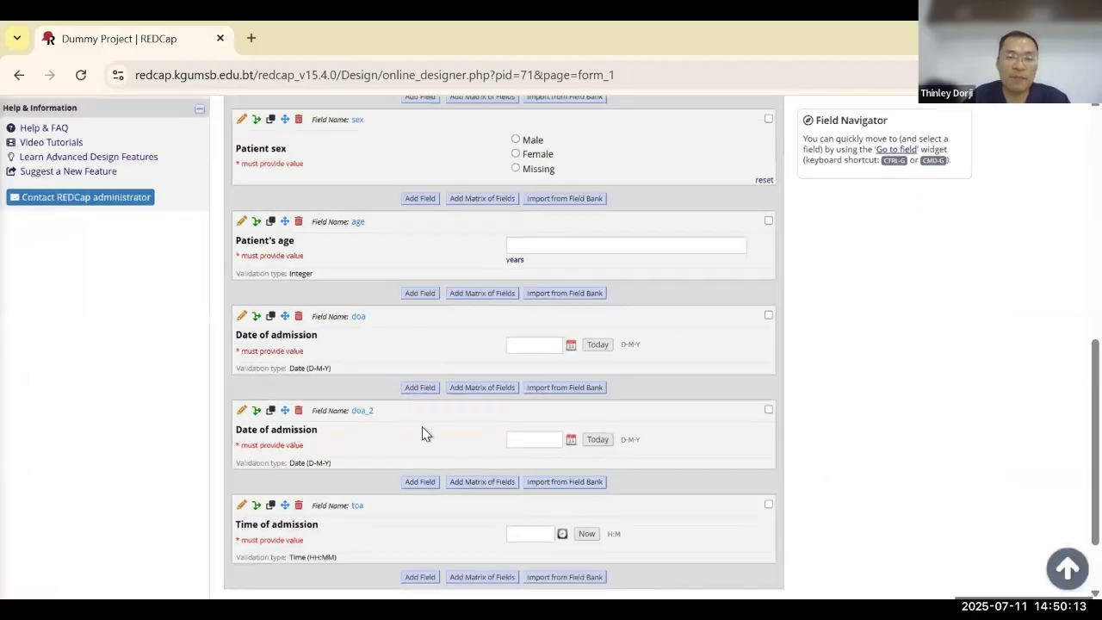
- Relabel the copied Date of admission field as Date of discharge and set its maximum date to 31-01-2026
click(241, 410)
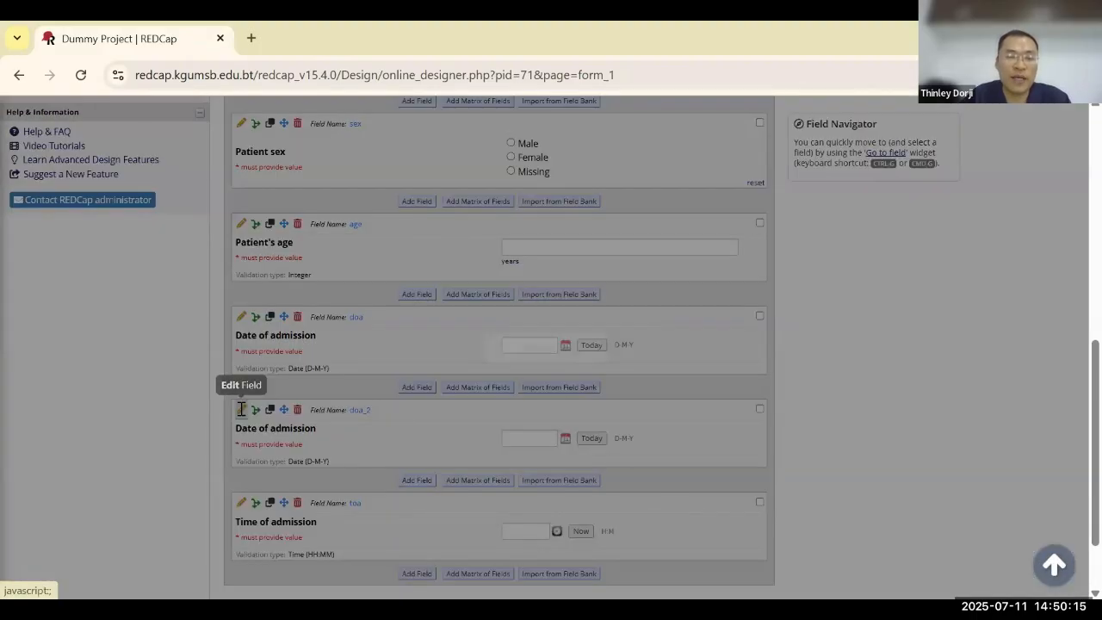
double_click(206, 231)
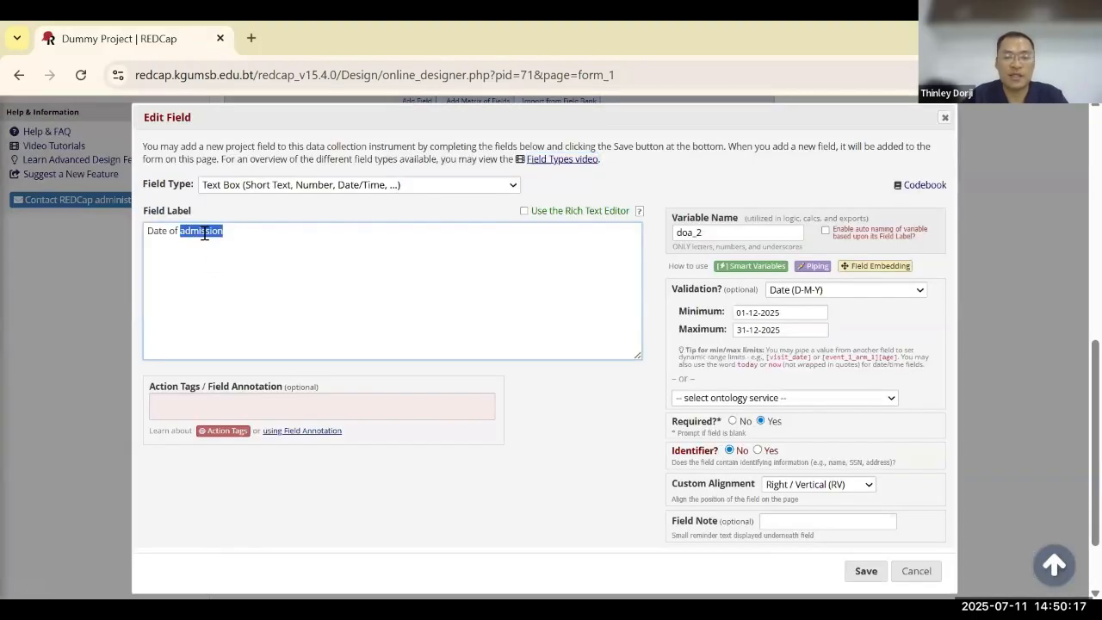
text(discharge)
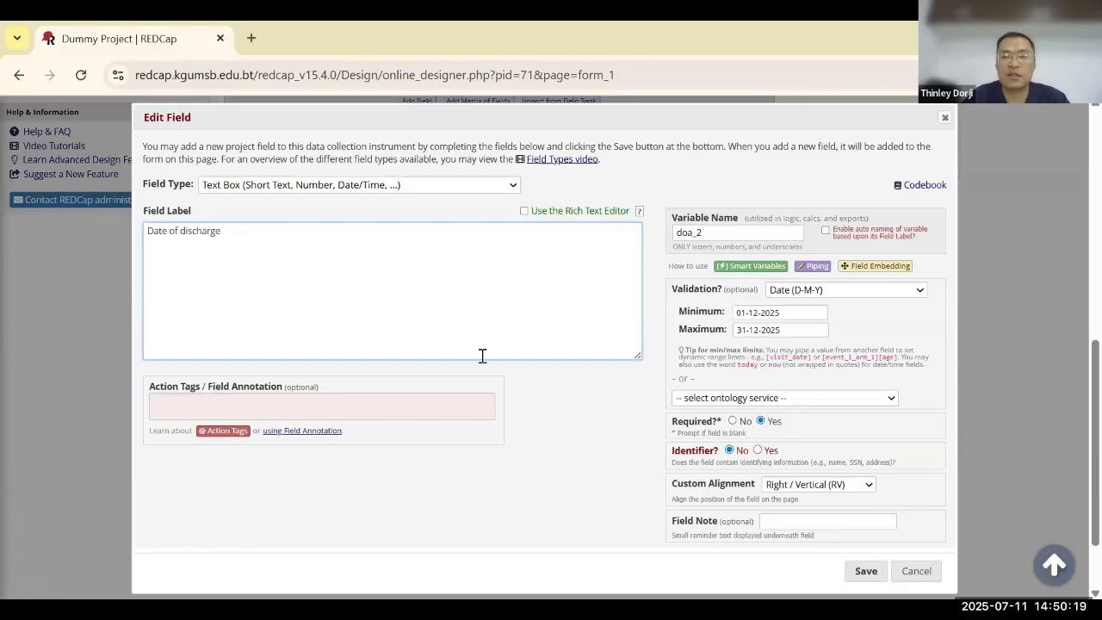
click(784, 330)
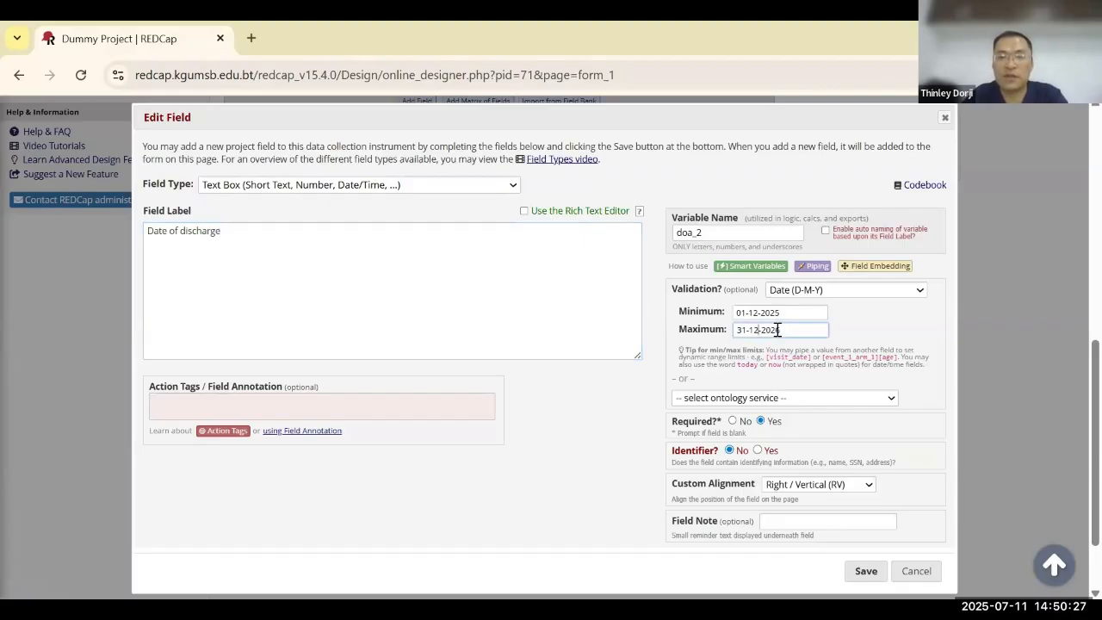
key(BackSpace)
click(876, 330)
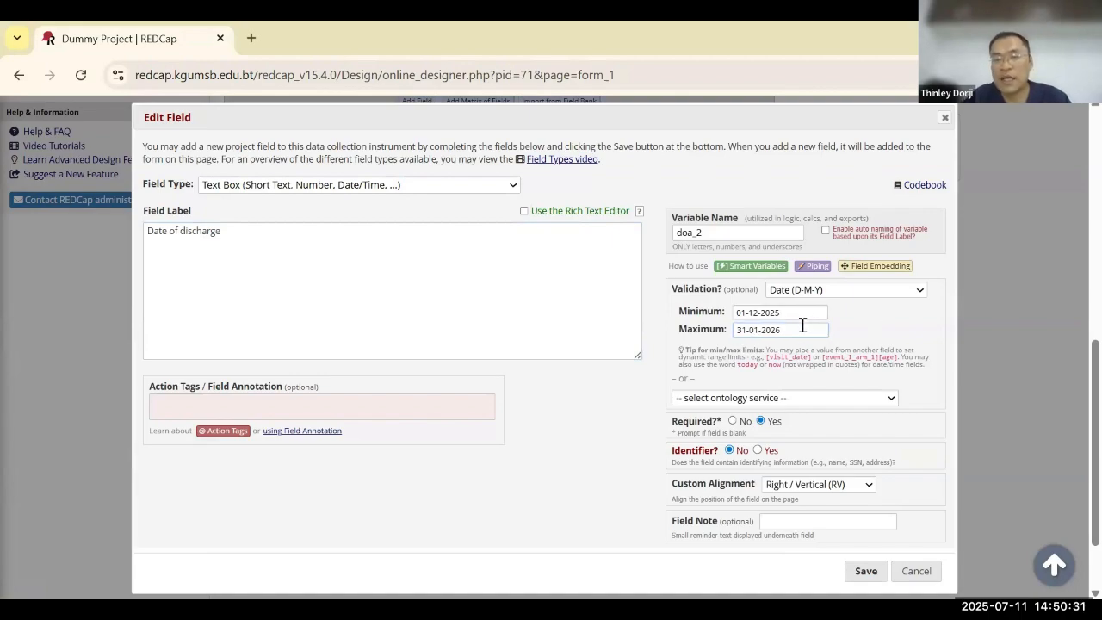
- Change the Date of discharge field's variable name to dod and save the field
drag(721, 233, 664, 233)
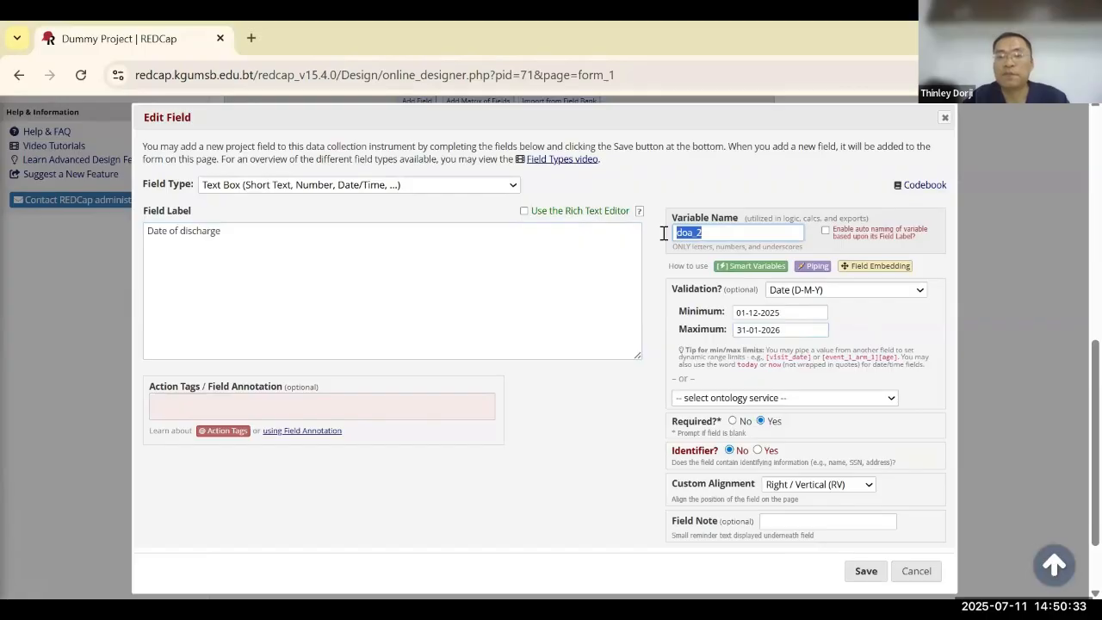
text(dod)
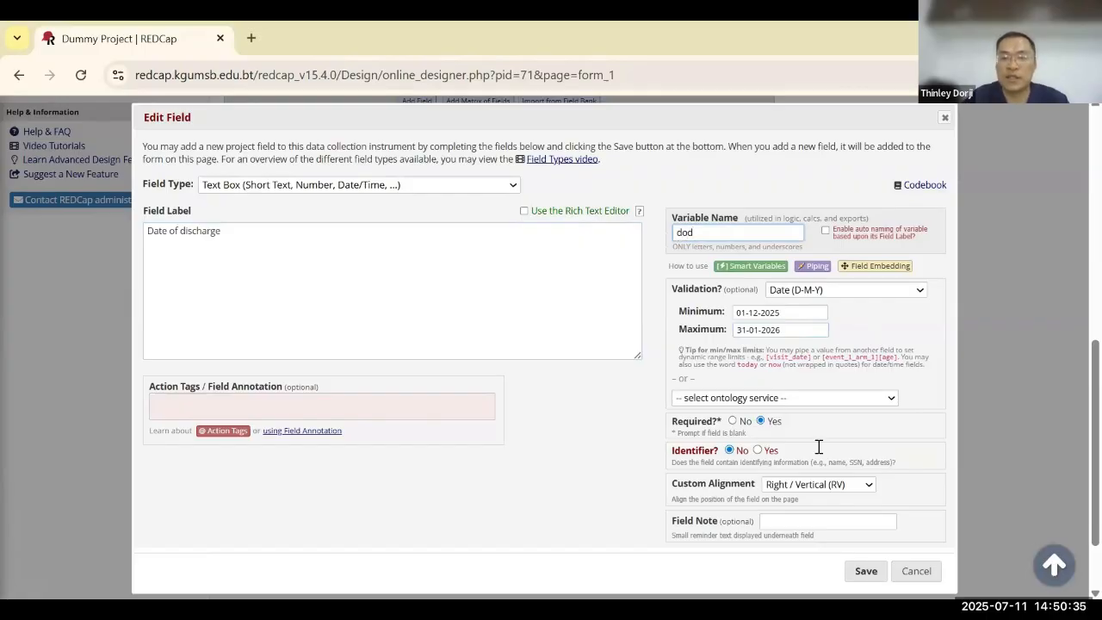
click(866, 572)
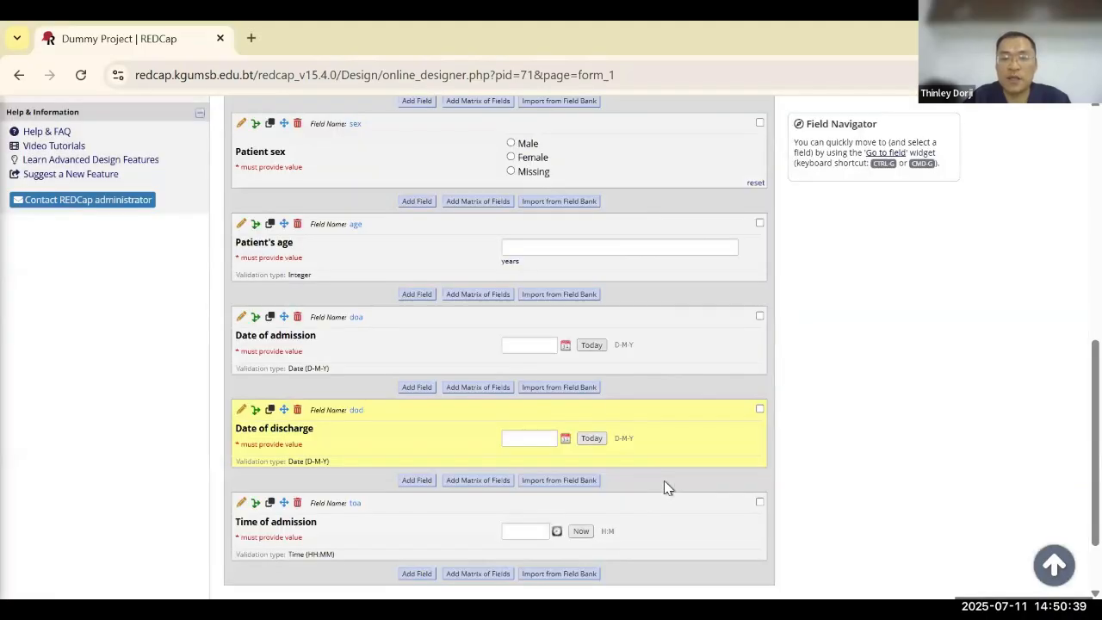
- Duplicate the Time of admission field directly below the original
scroll(667, 489, down, 2)
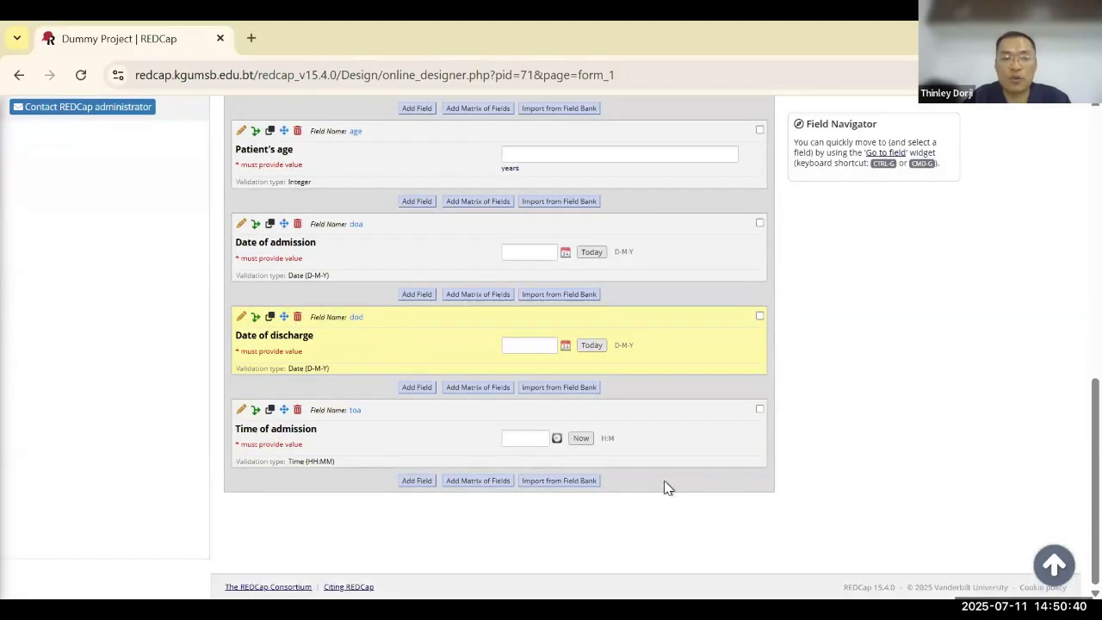
click(270, 411)
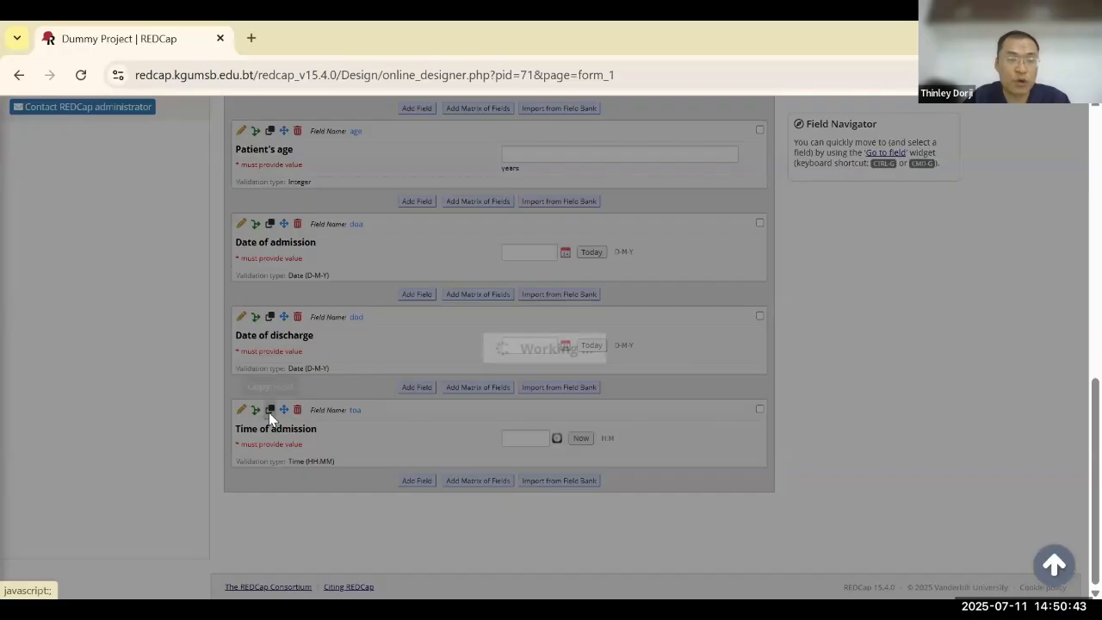
scroll(432, 441, down, 1)
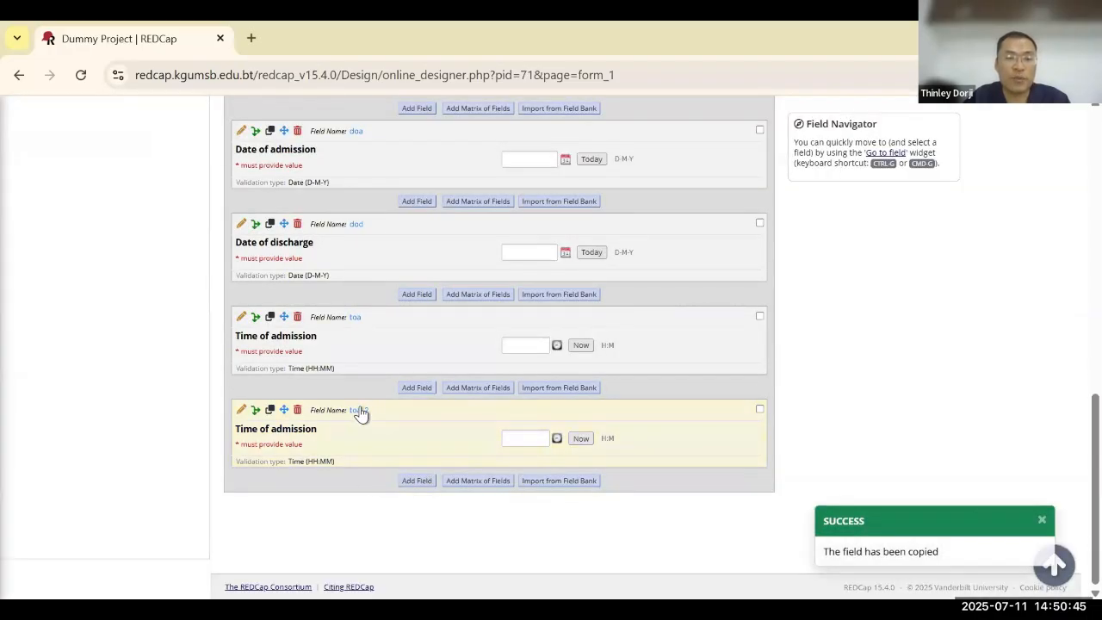
- Open the copied Time of admission field for editing and relabel it as Time of discharge
click(242, 411)
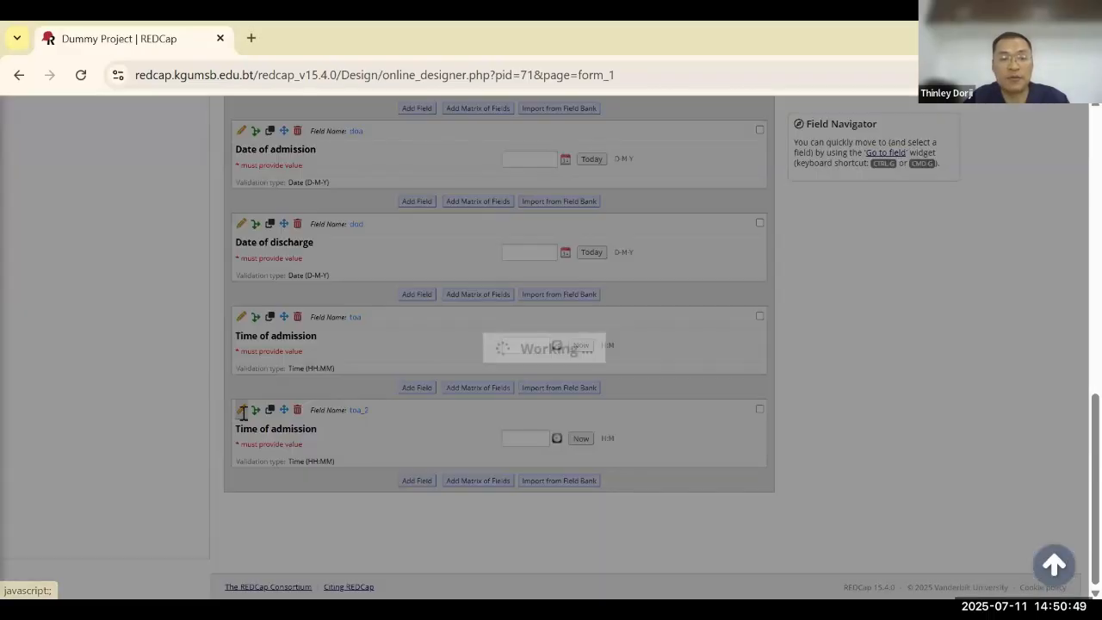
double_click(201, 233)
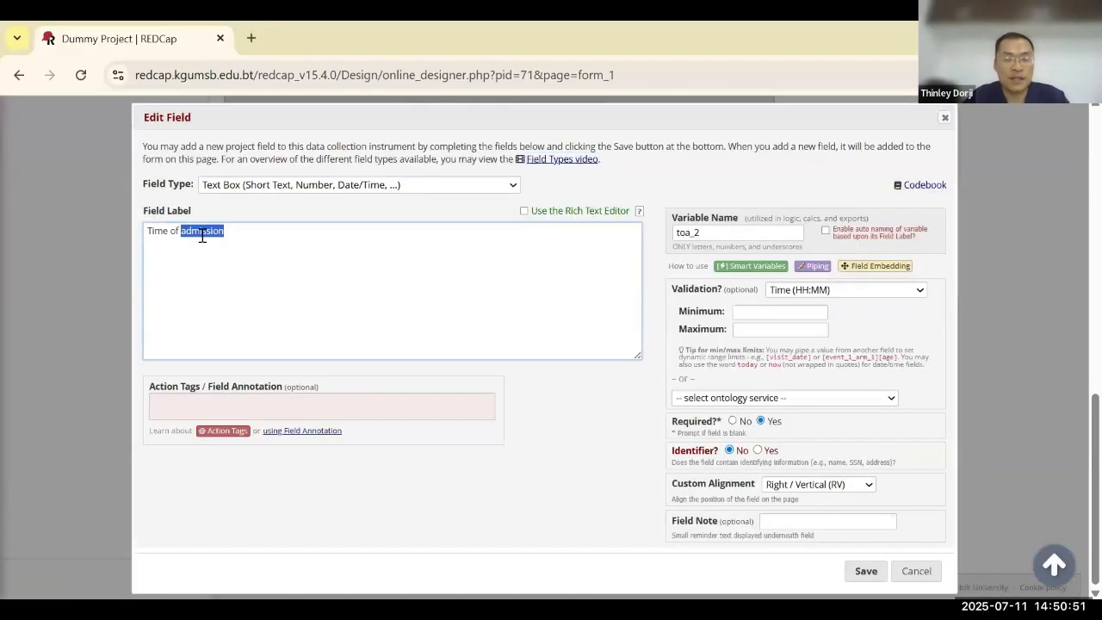
key(BackSpace)
key(BackSpace)
key(BackSpace)
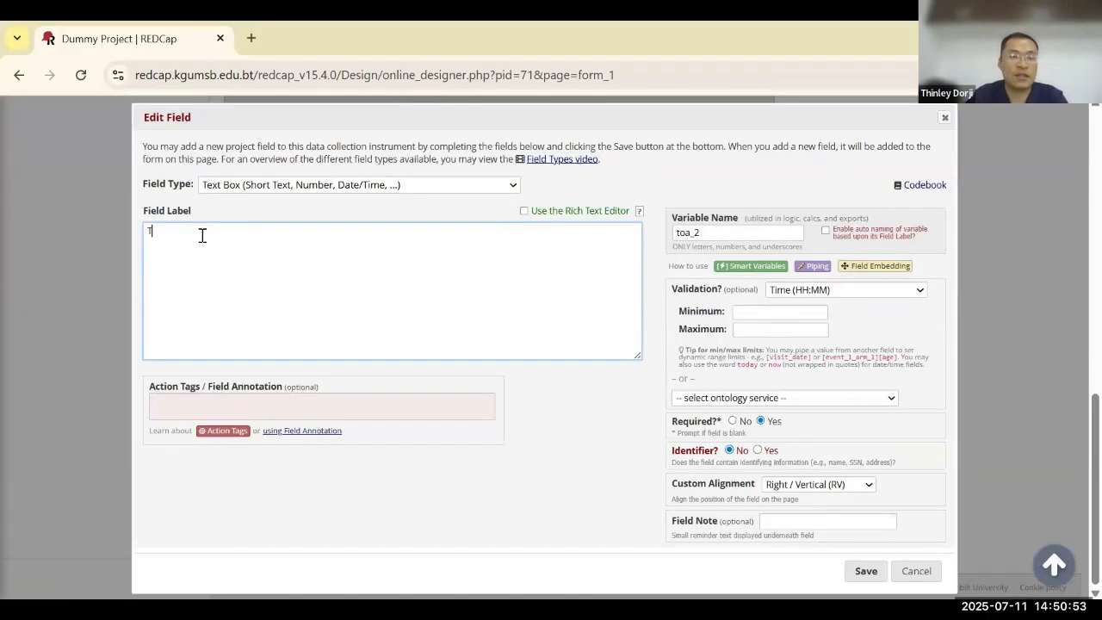
text(me of discharge)
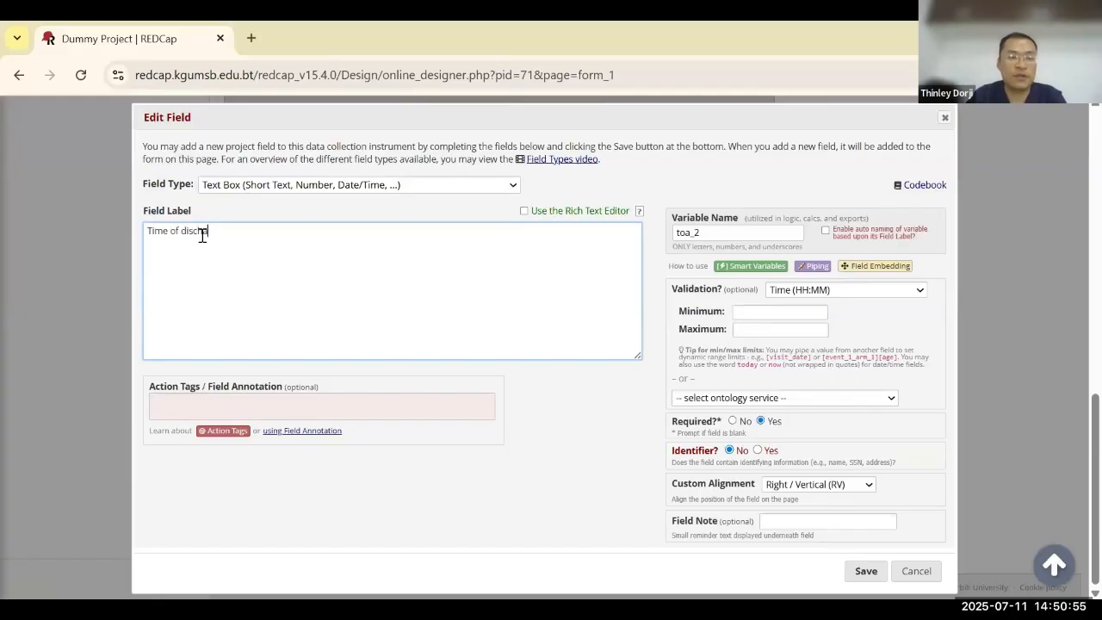
- Change the Time of discharge field's variable name to tod and save the field
click(707, 235)
key(BackSpace)
key(BackSpace)
key(BackSpace)
text(d)
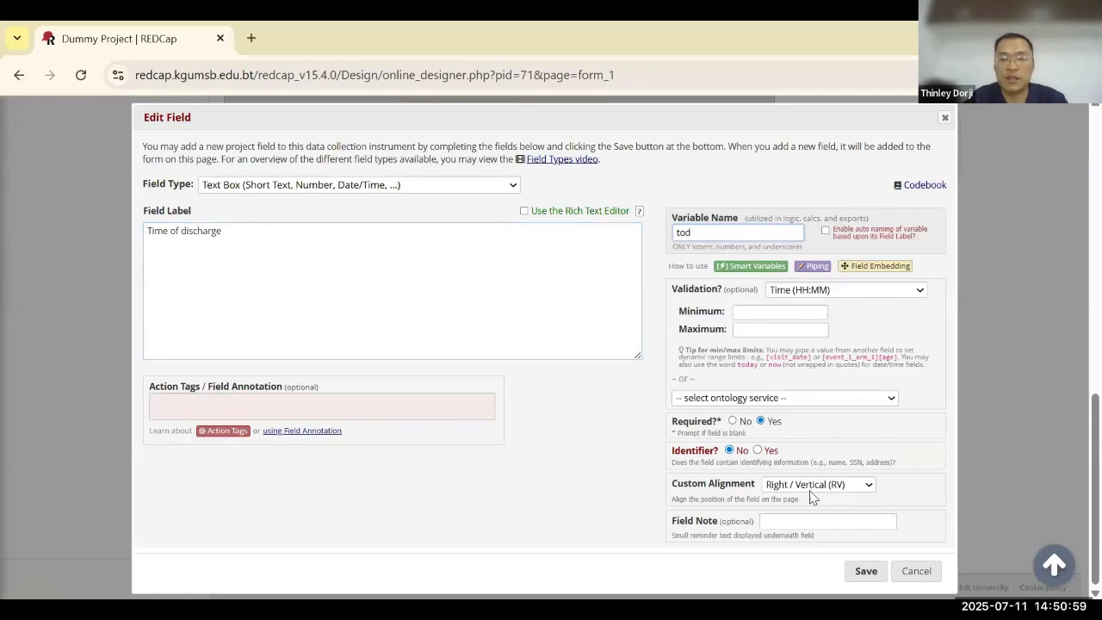
click(862, 572)
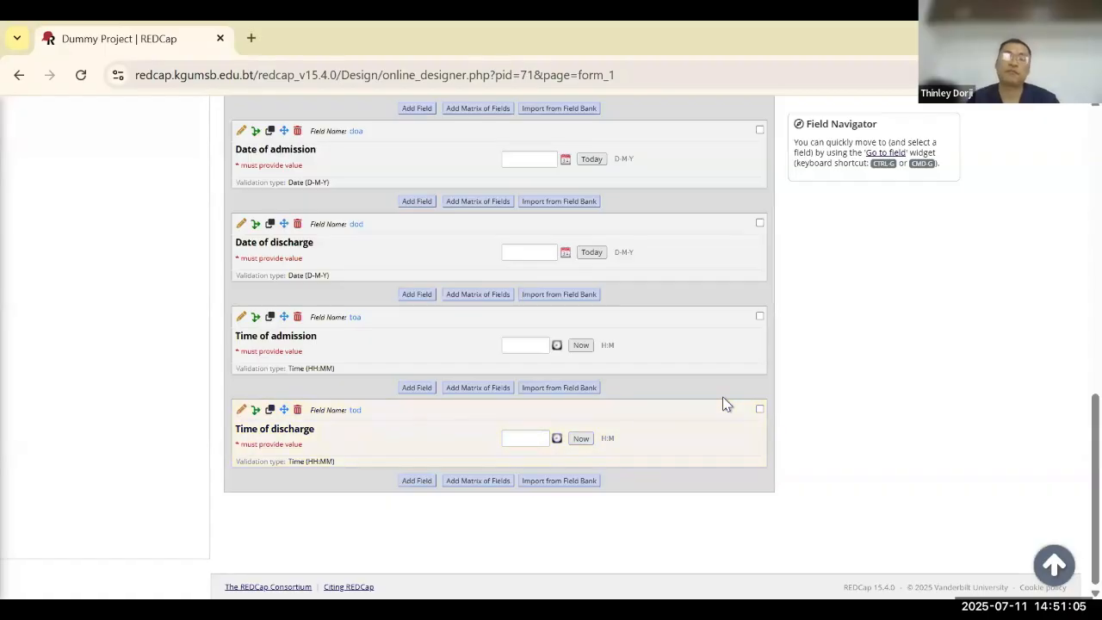
- Start a new Notes Box (Paragraph Text) field below Time of discharge with the variable name add
click(417, 482)
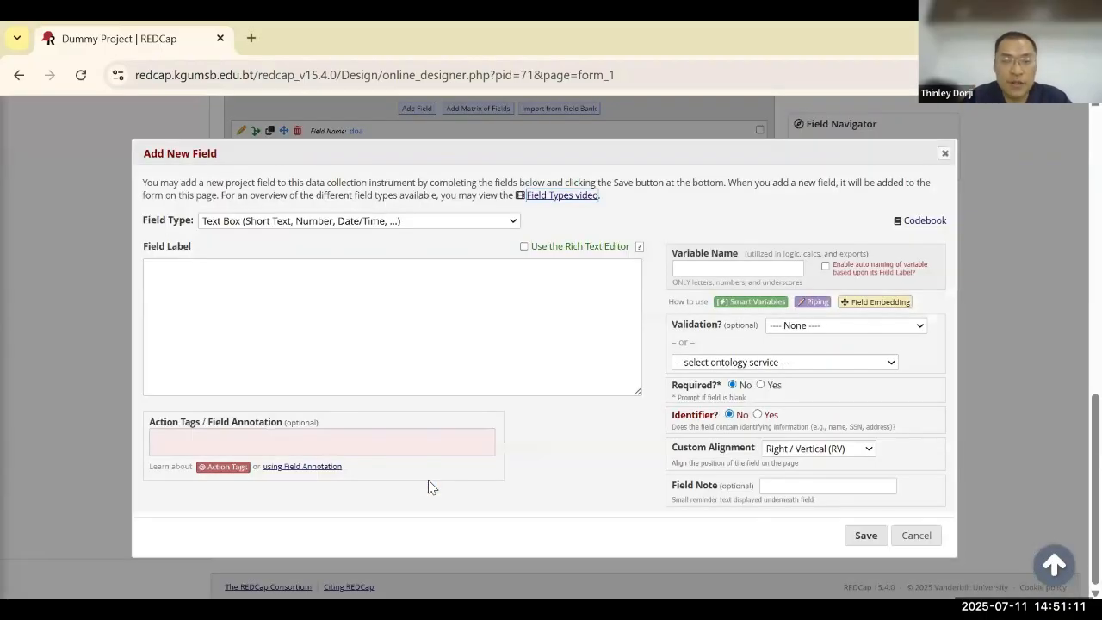
click(457, 222)
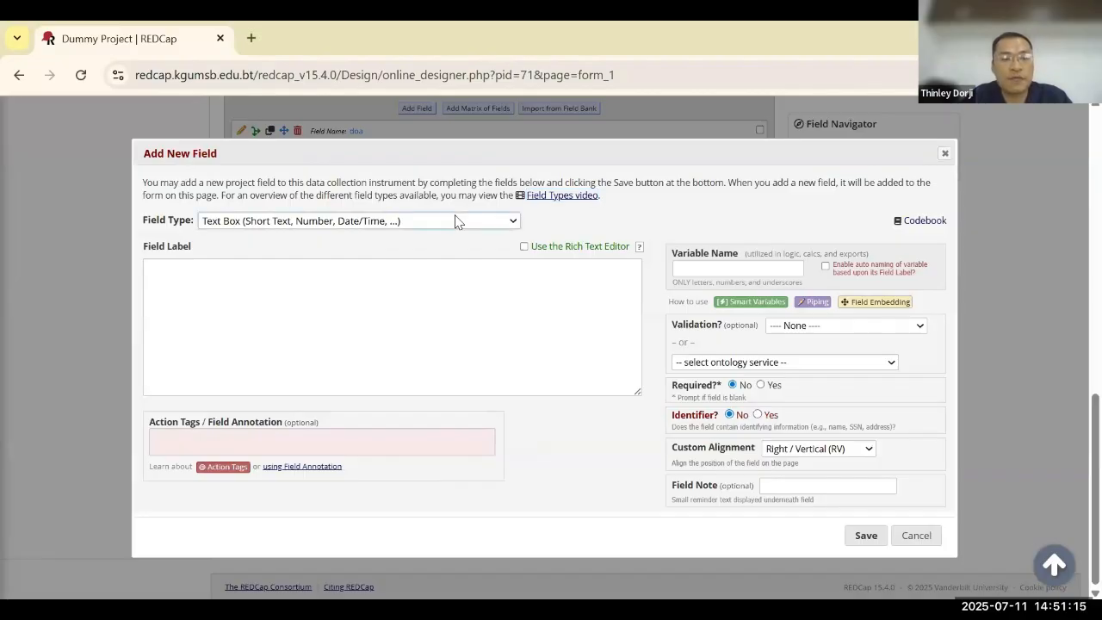
click(457, 222)
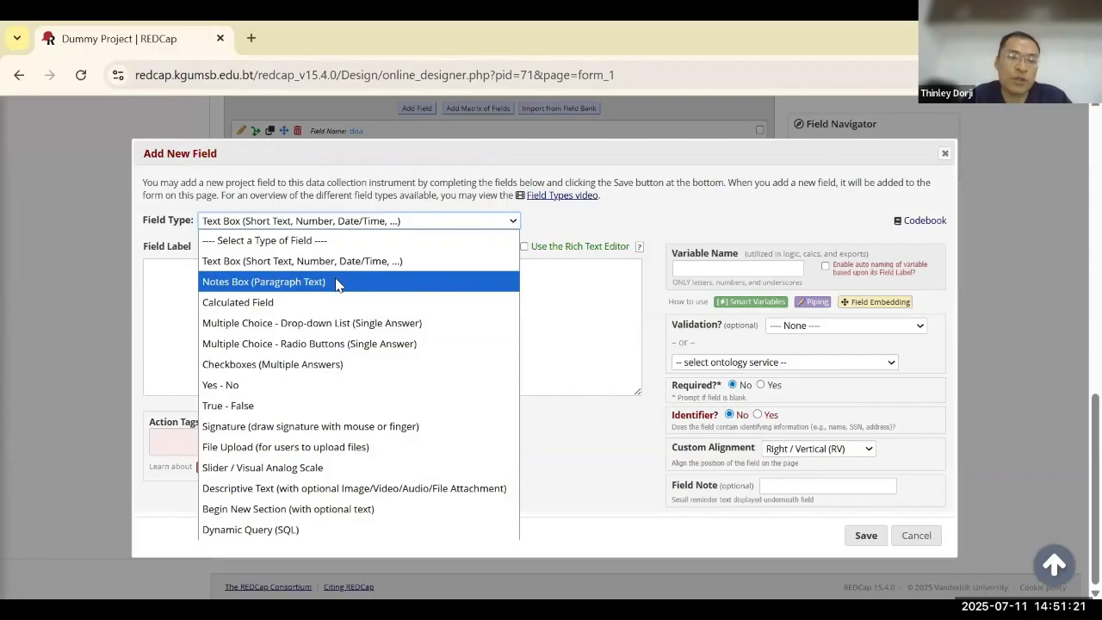
click(336, 284)
click(710, 272)
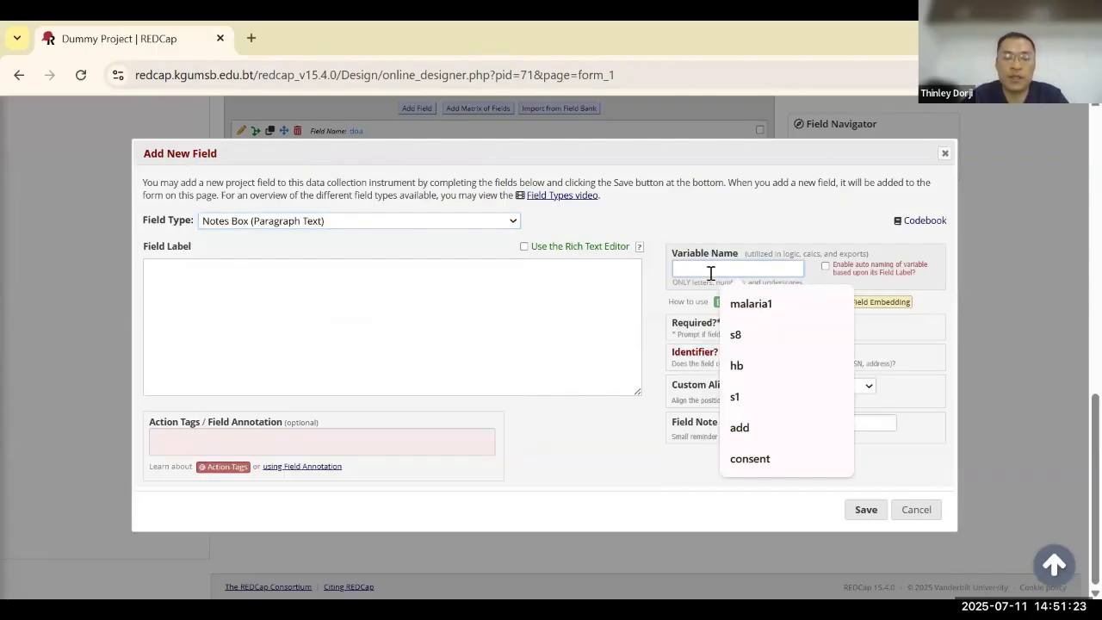
text(add)
- Label the notes field Residential address, make it required and save it
click(375, 348)
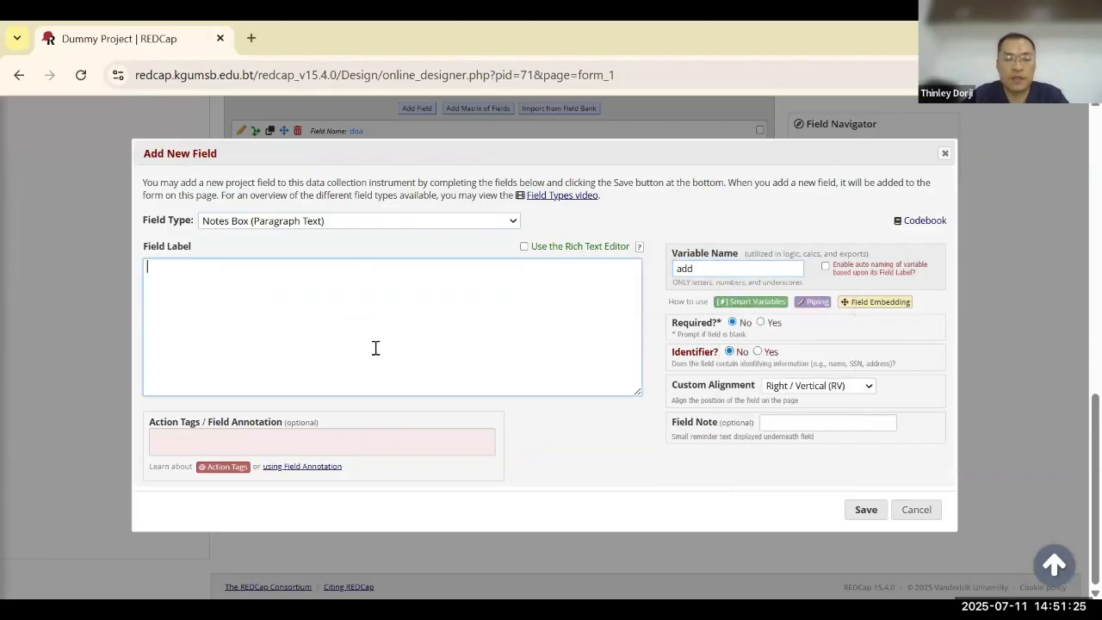
text(Residential ad)
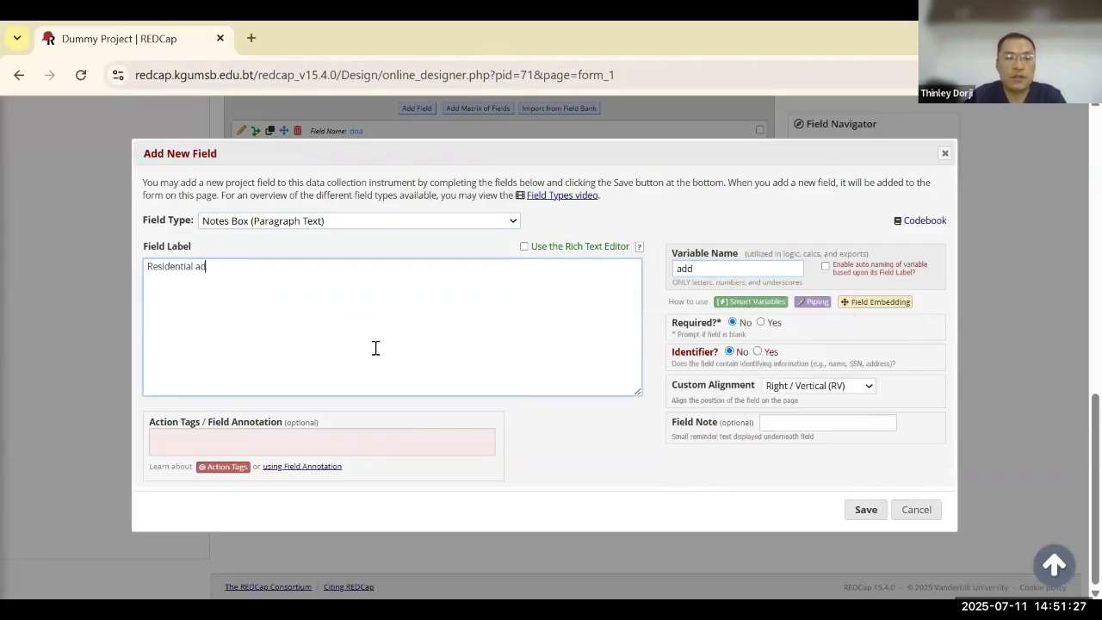
text(dress)
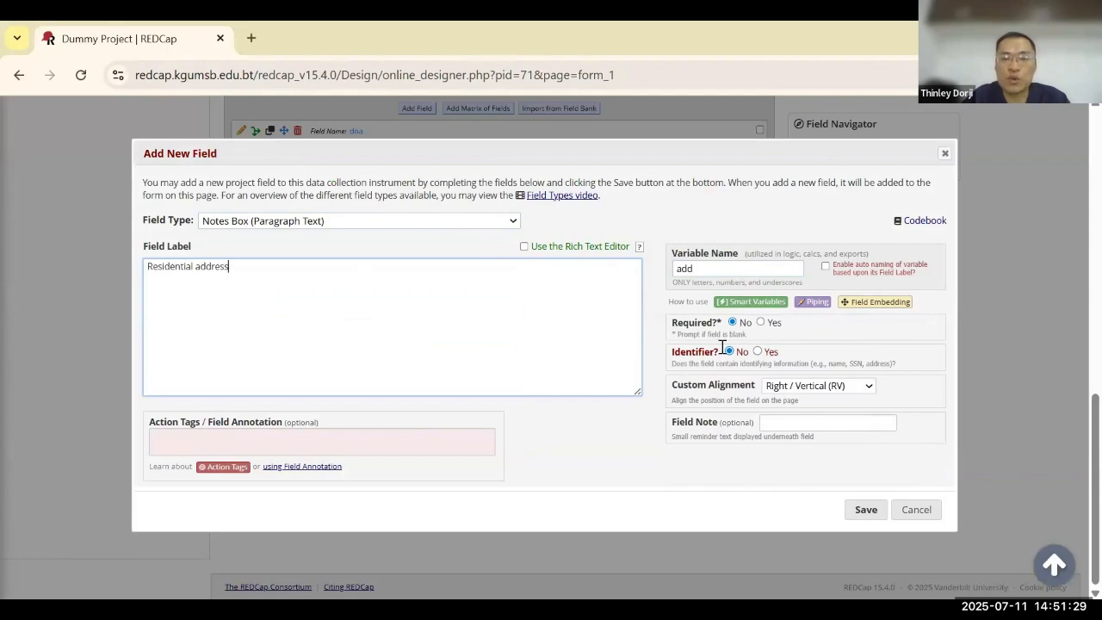
click(762, 323)
click(866, 511)
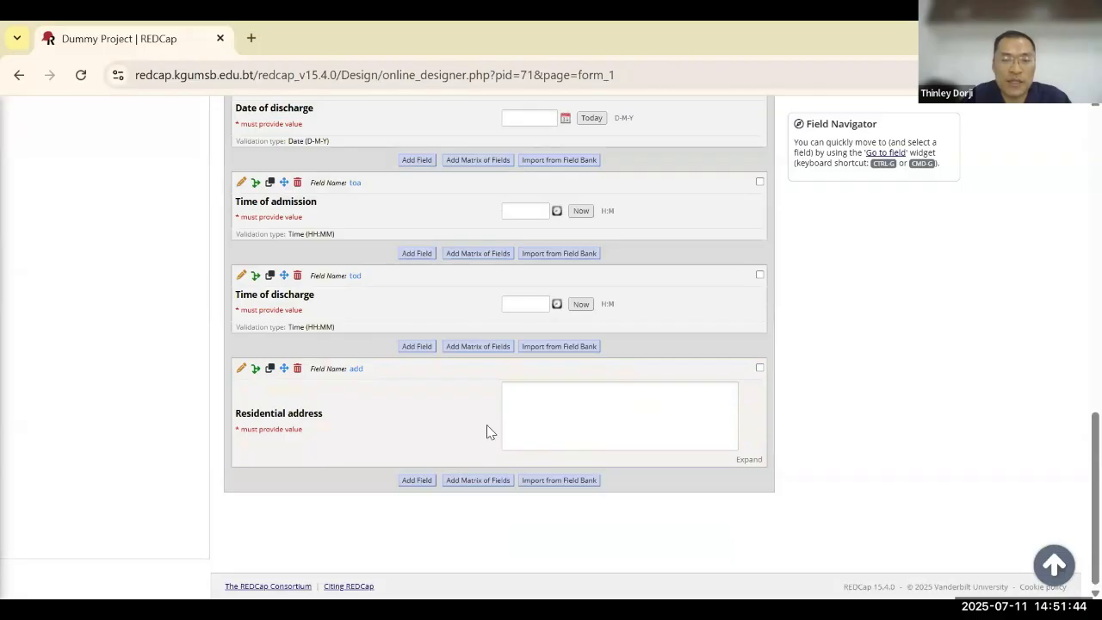
- Start a Checkboxes (Multiple Answers) field below Residential address with variable name phosp and label Previous hospital visit
click(417, 480)
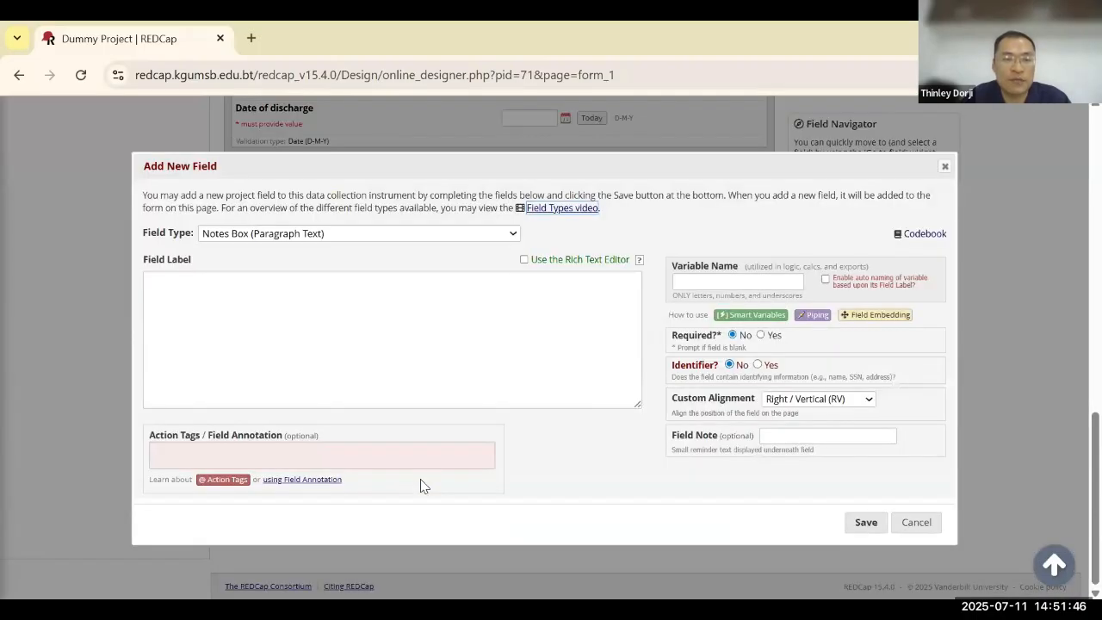
click(408, 237)
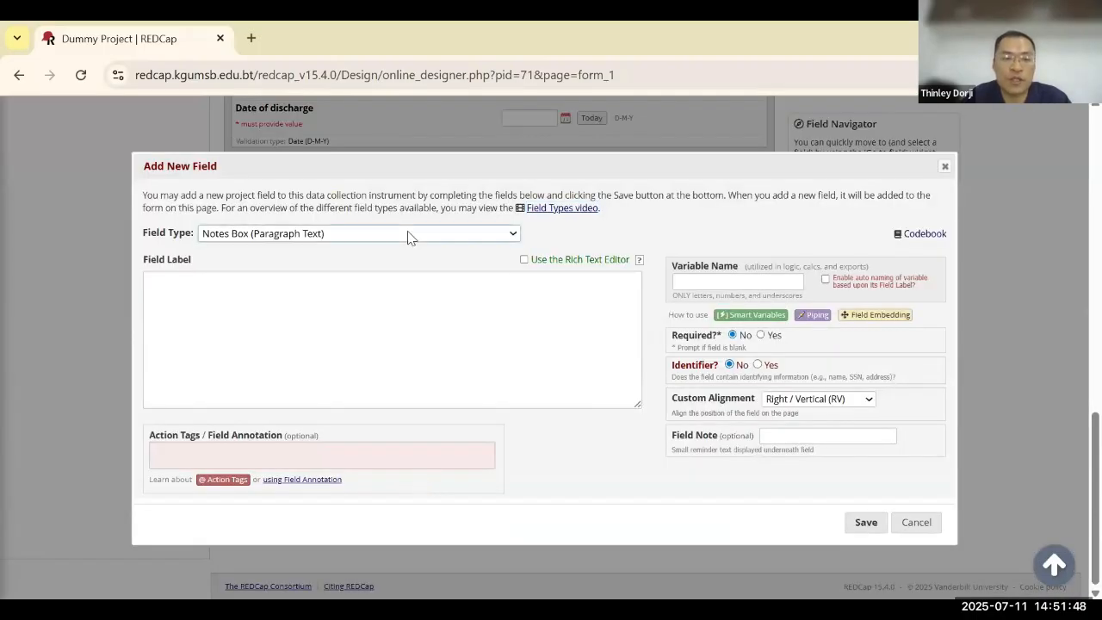
click(328, 382)
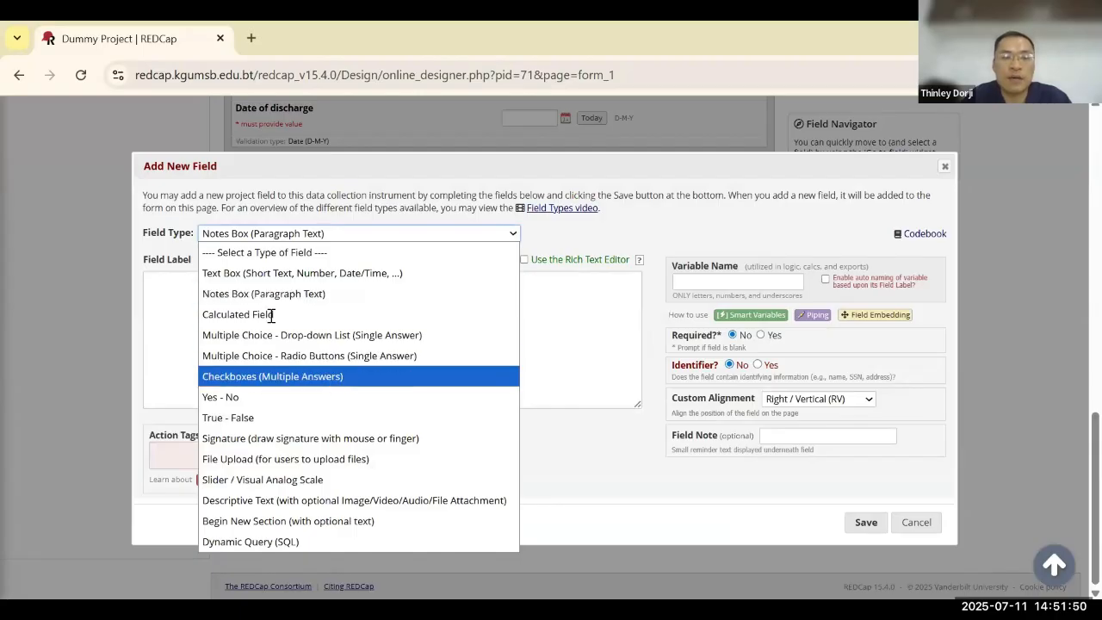
click(715, 284)
text(p)
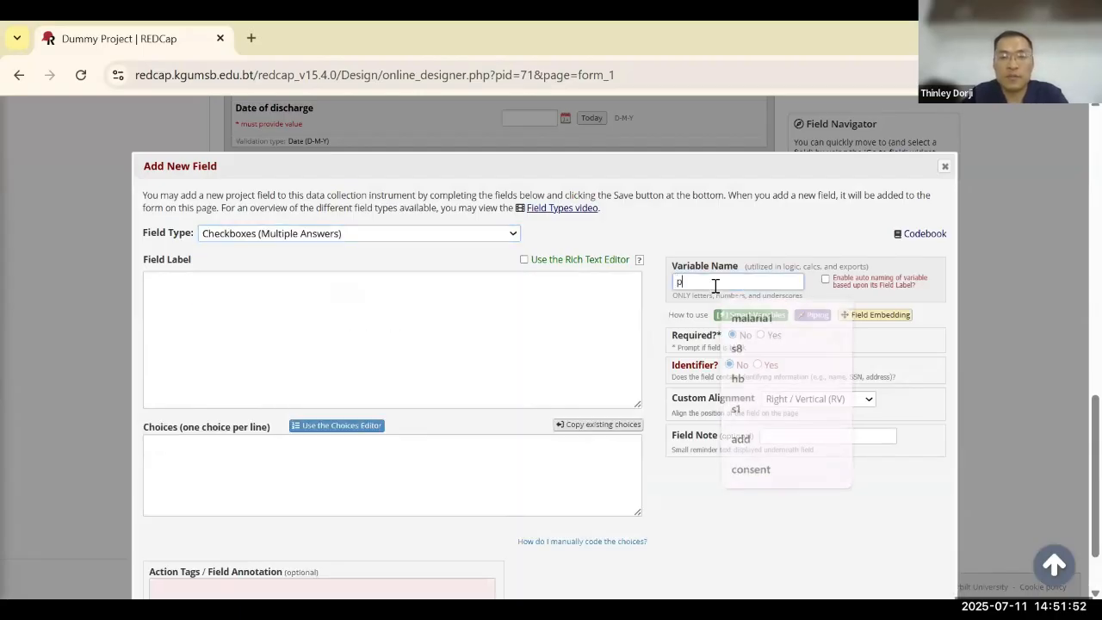
text(hosp)
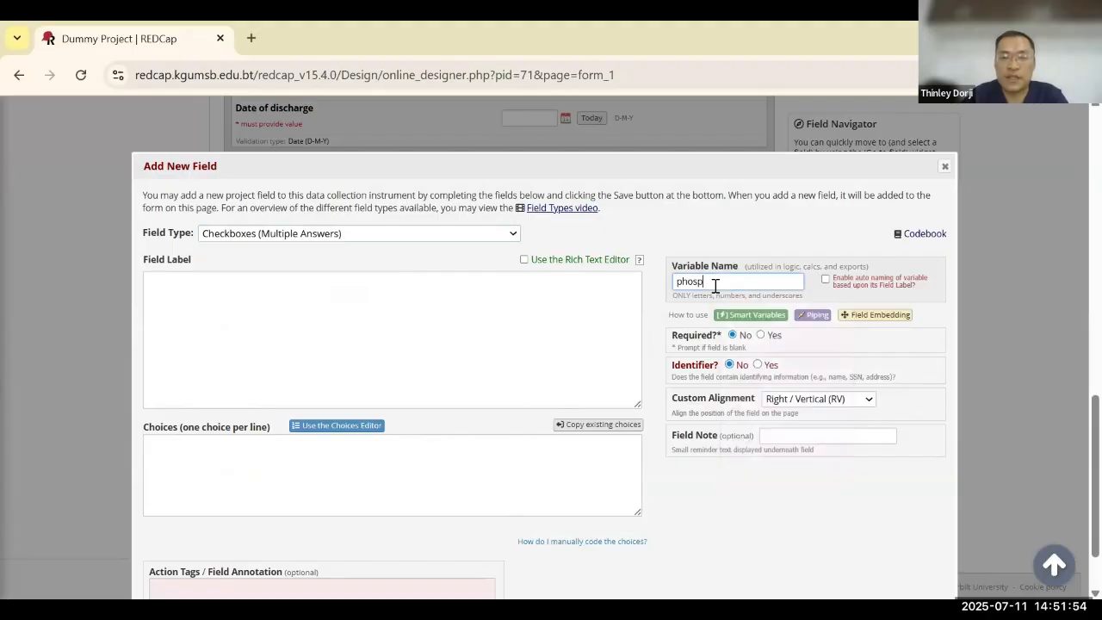
click(305, 279)
text(P)
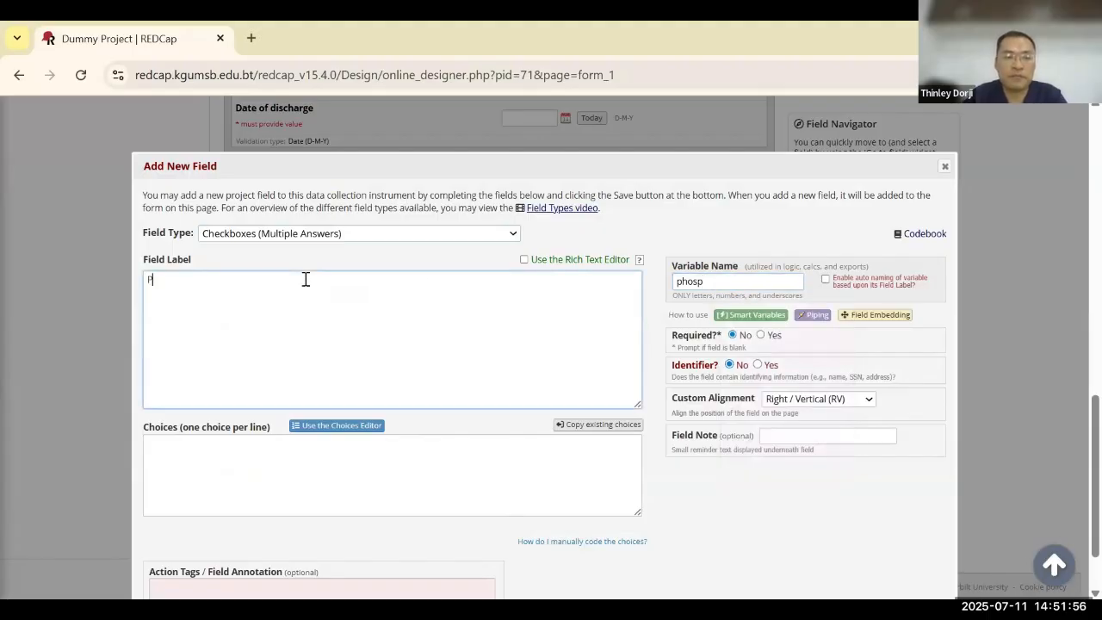
text(revious hospital visit)
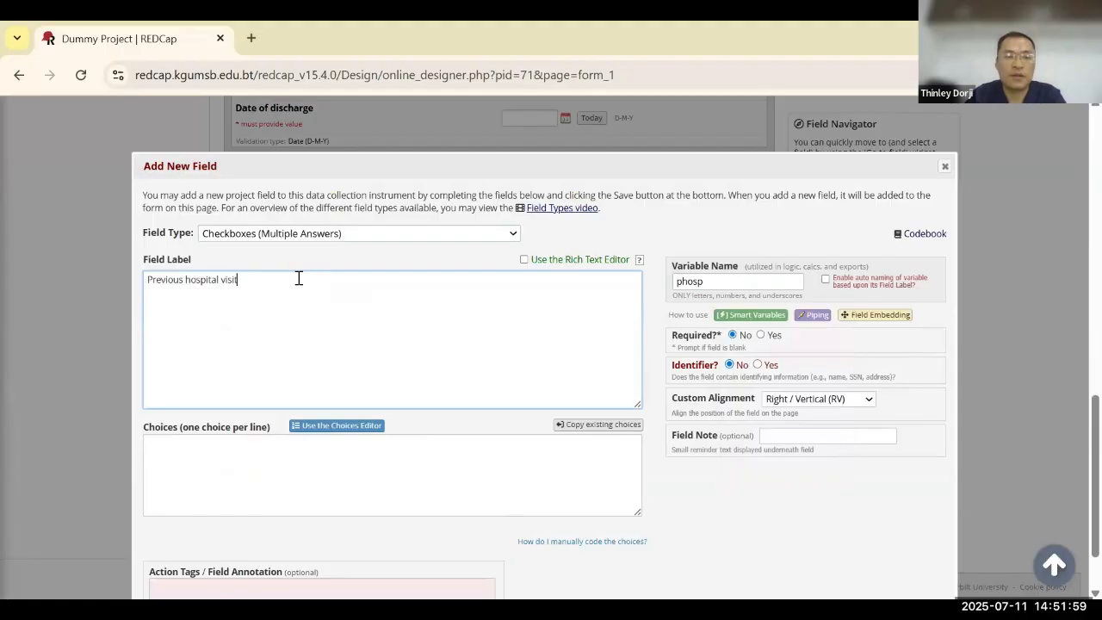
- Enter JDWNRH, CRRH, ERRH, District hospital and PHC as the checkbox choices and have their raw values coded automatically
click(224, 461)
text(JDWNRH)
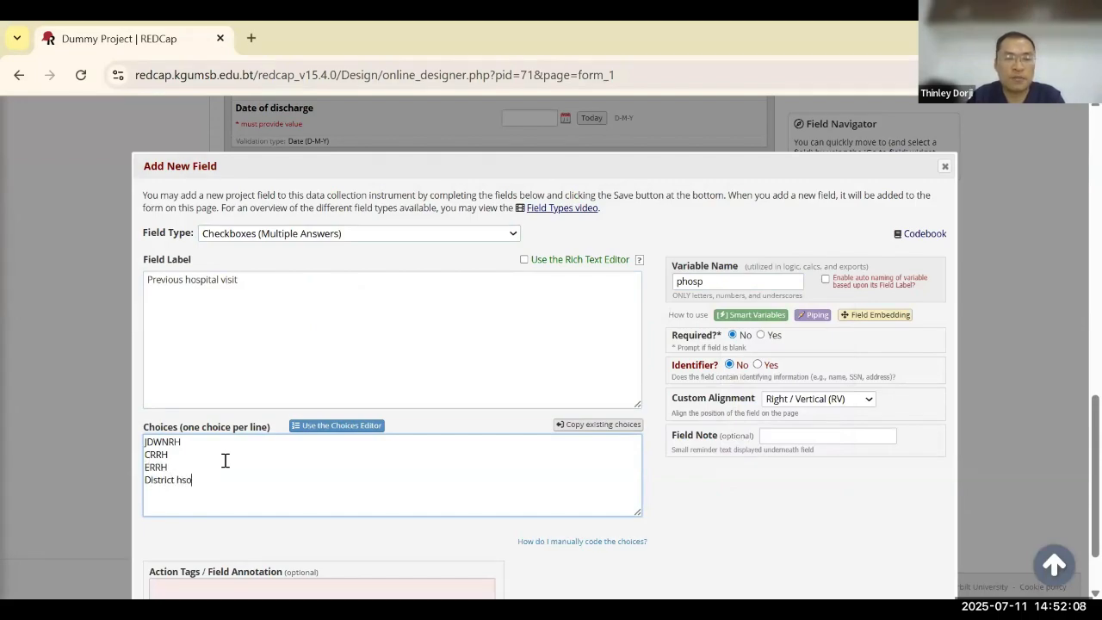
text(ital)
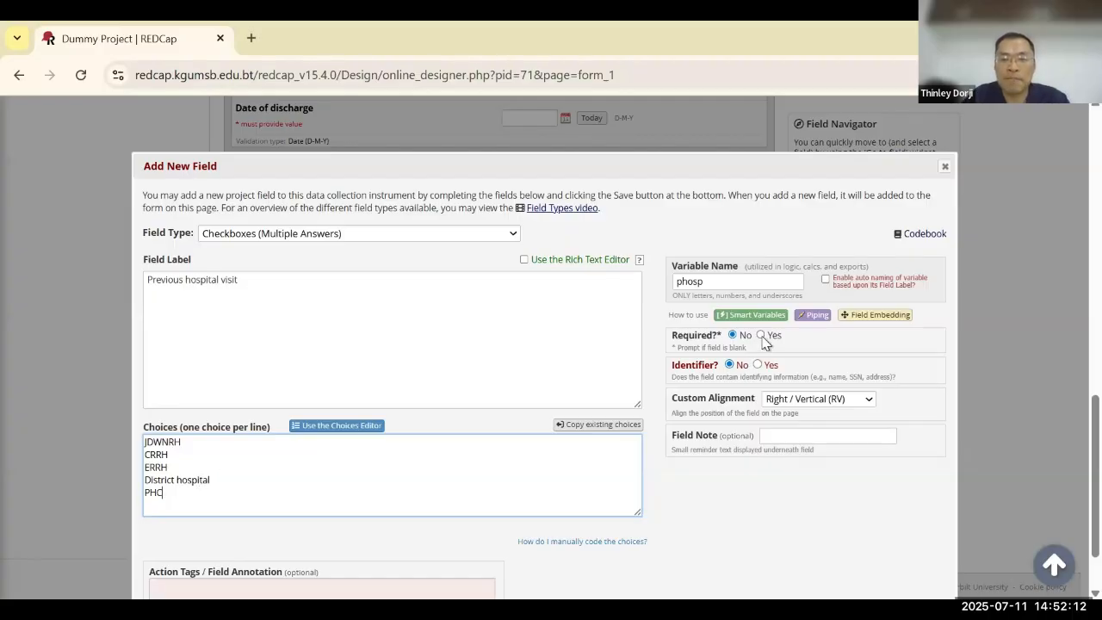
click(703, 359)
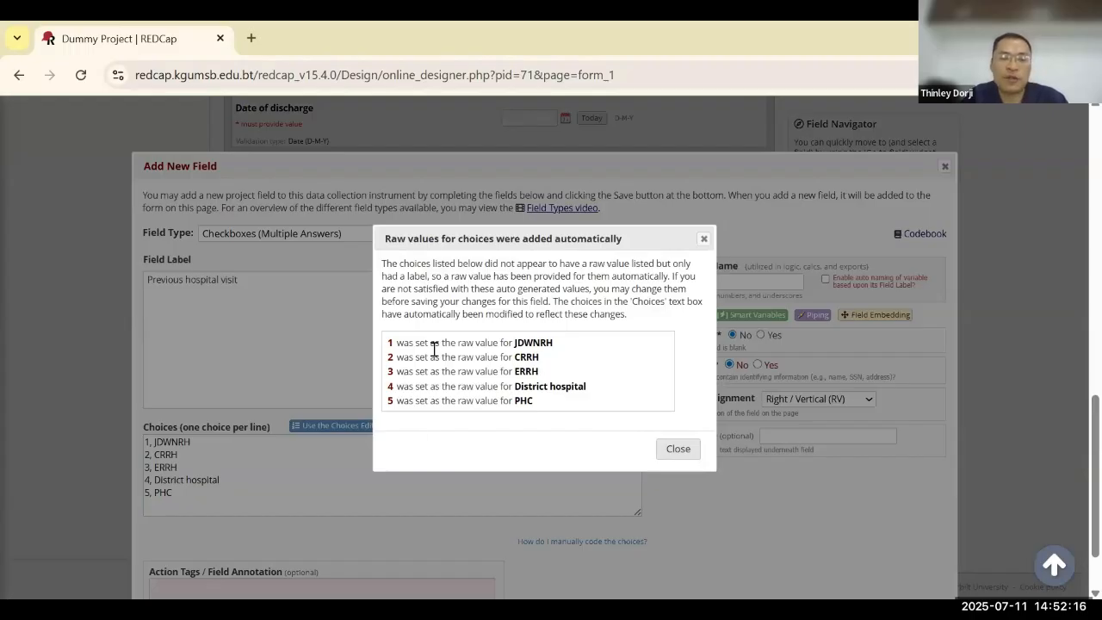
- Make the Previous hospital visit checkbox field required and save it to the instrument
click(677, 448)
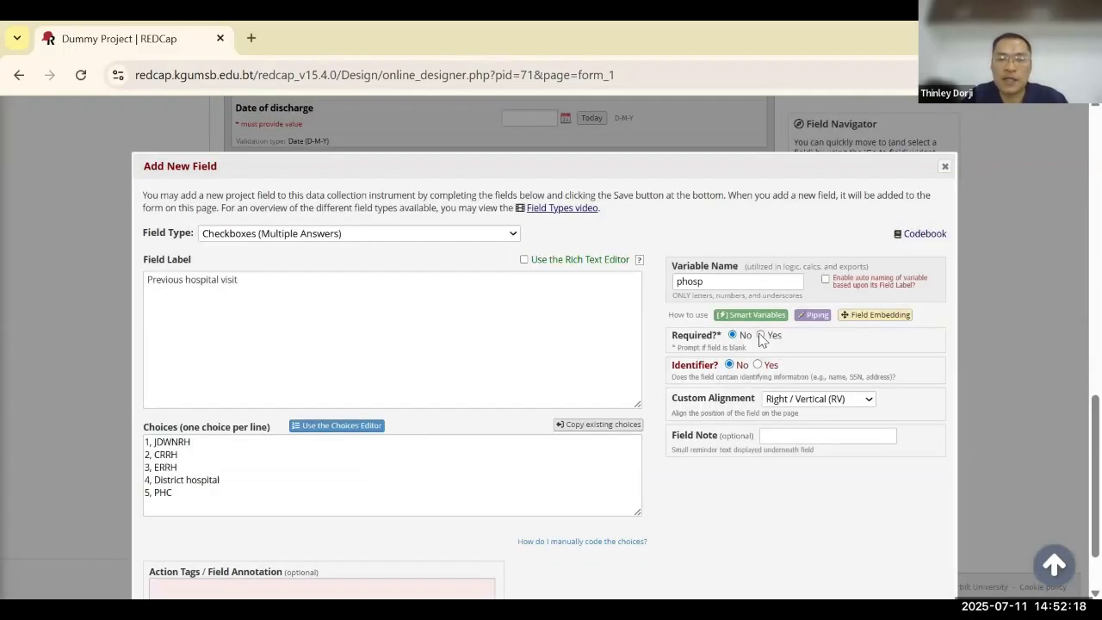
click(762, 337)
scroll(801, 448, down, 1)
click(857, 577)
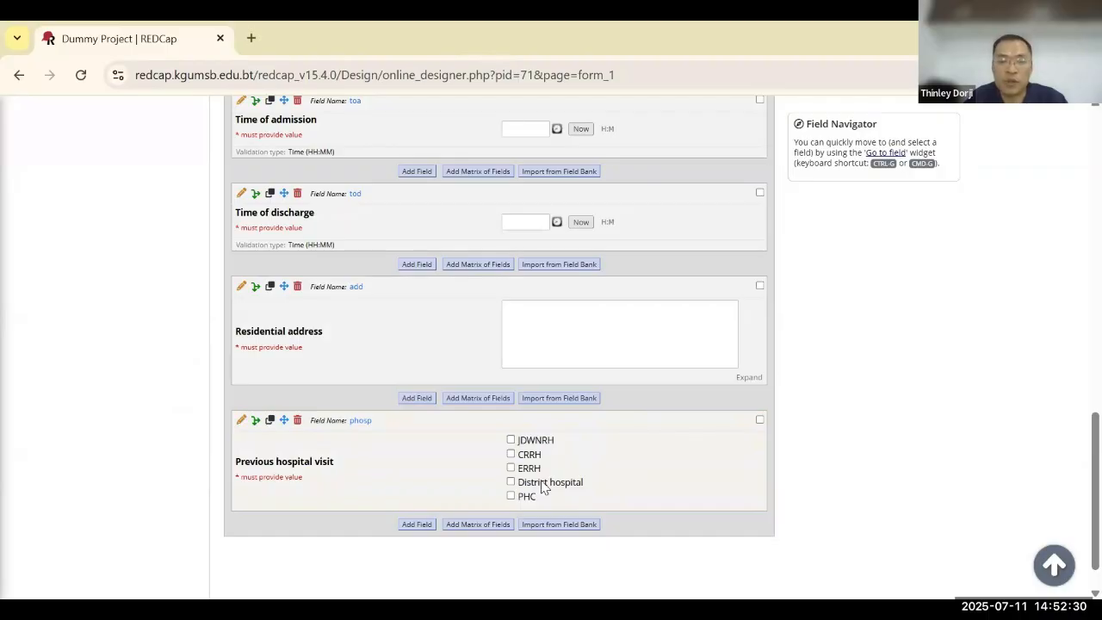
- Add a new record with JDWNRH, CRRH, ERRH and District hospital ticked under Previous hospital visit, then save and leave it, ignoring the blank required fields
scroll(542, 487, up, 20)
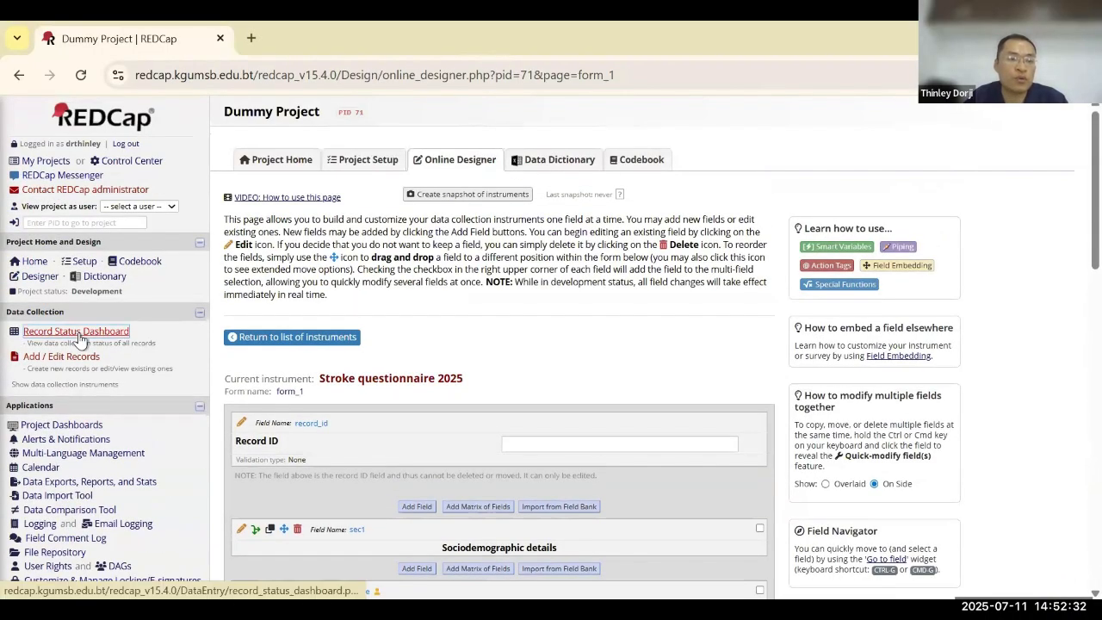
click(76, 332)
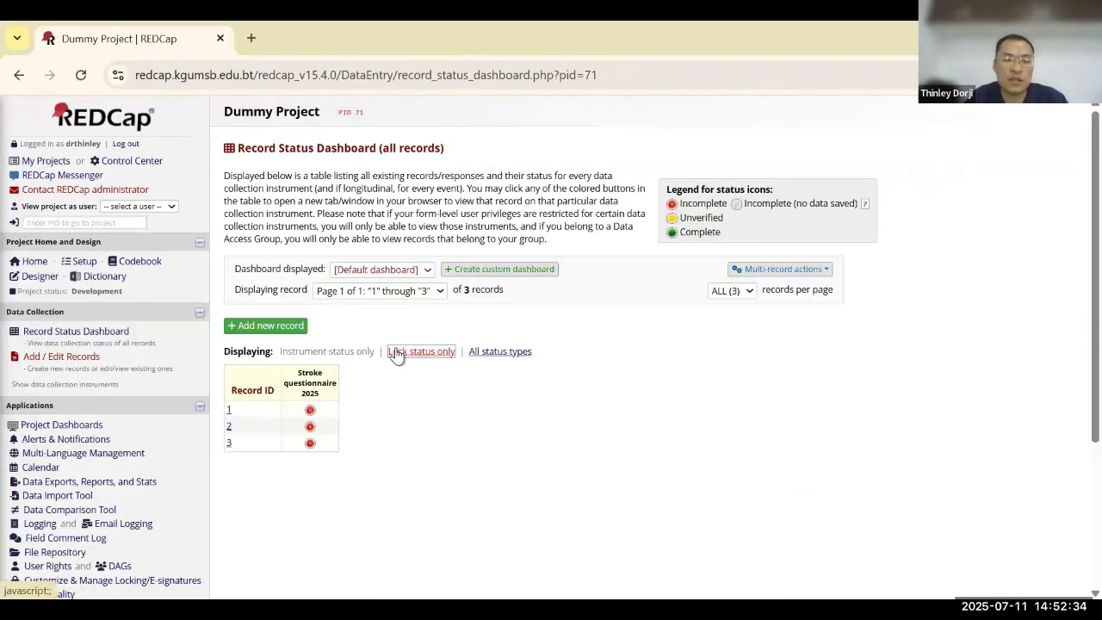
scroll(285, 250, down, 1)
click(274, 222)
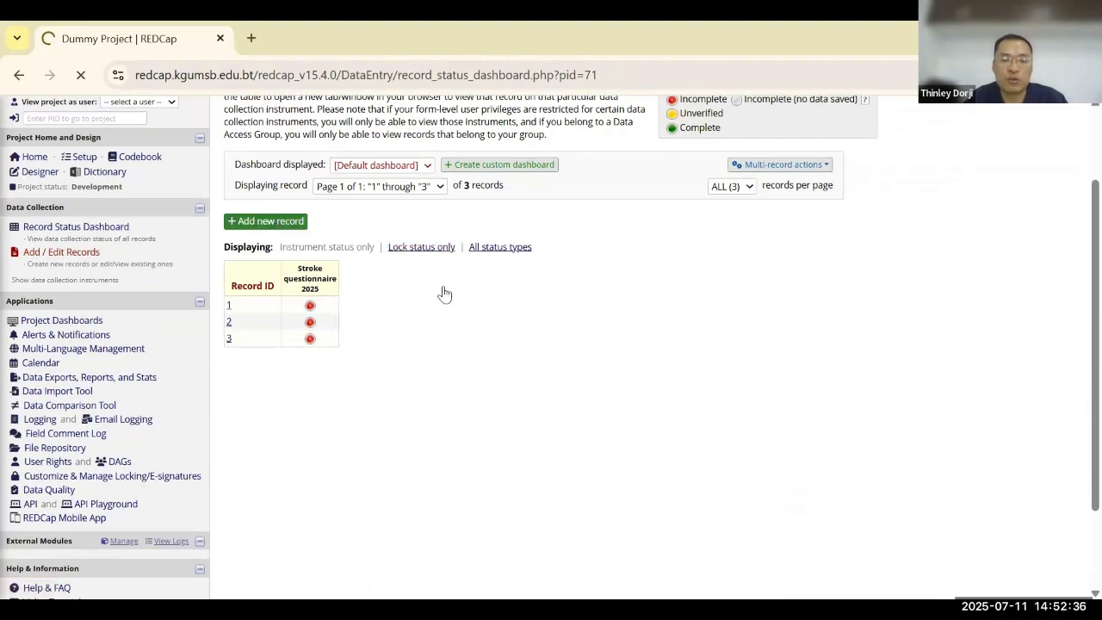
scroll(580, 389, down, 4)
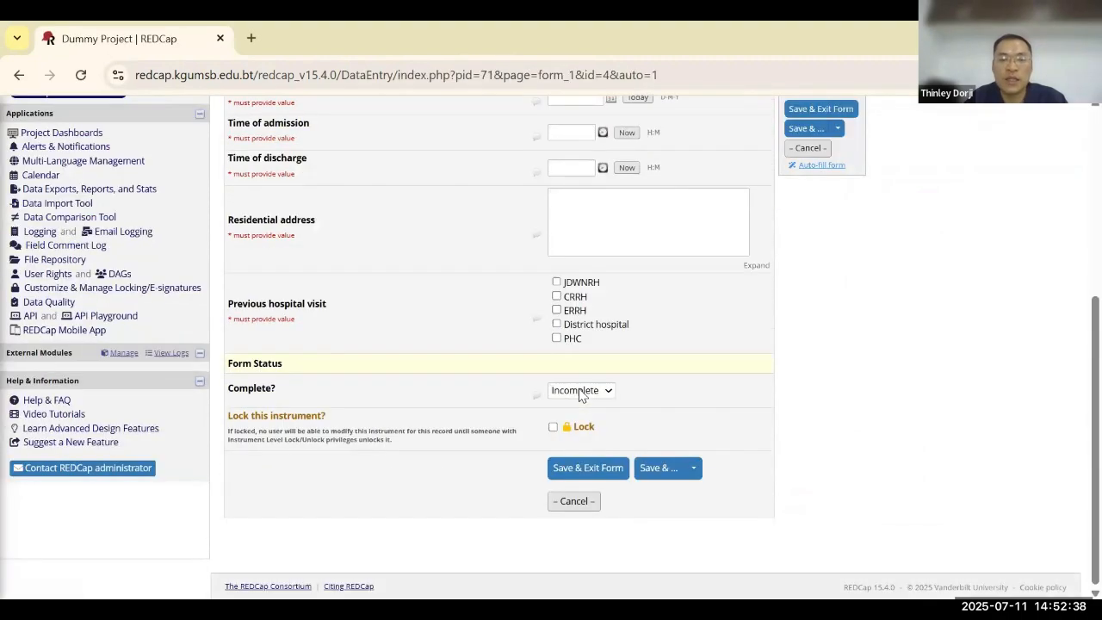
click(557, 283)
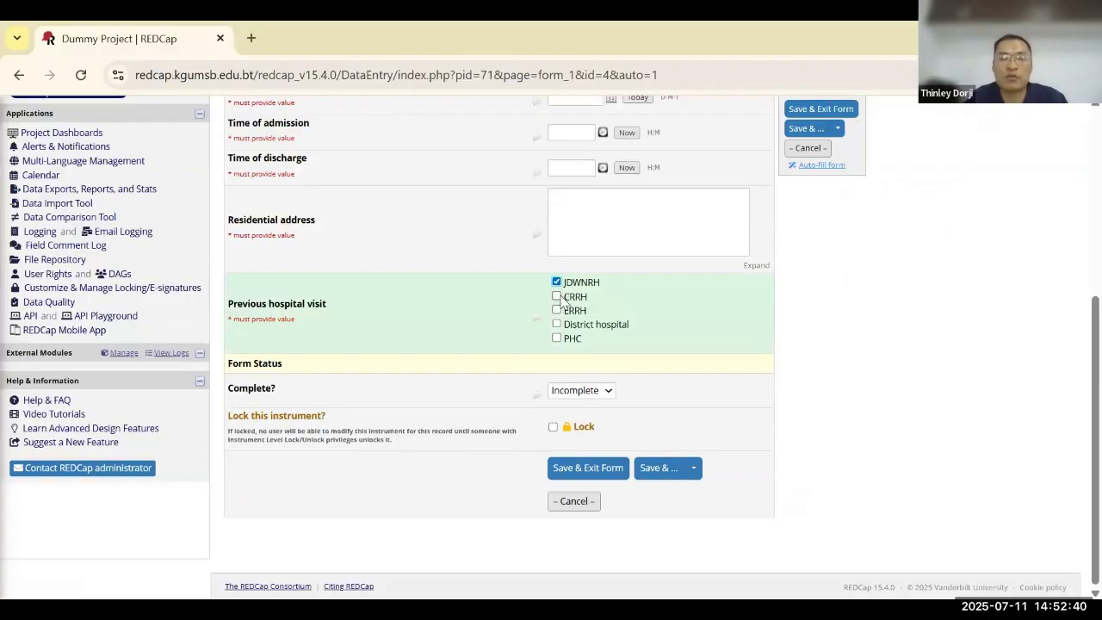
click(557, 296)
click(557, 310)
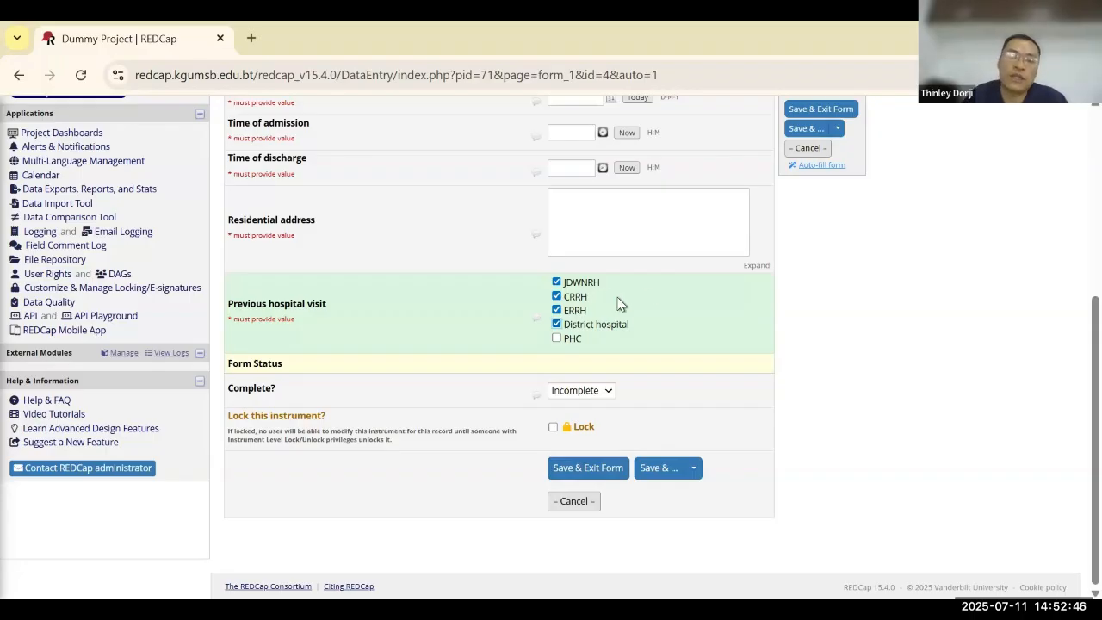
click(605, 471)
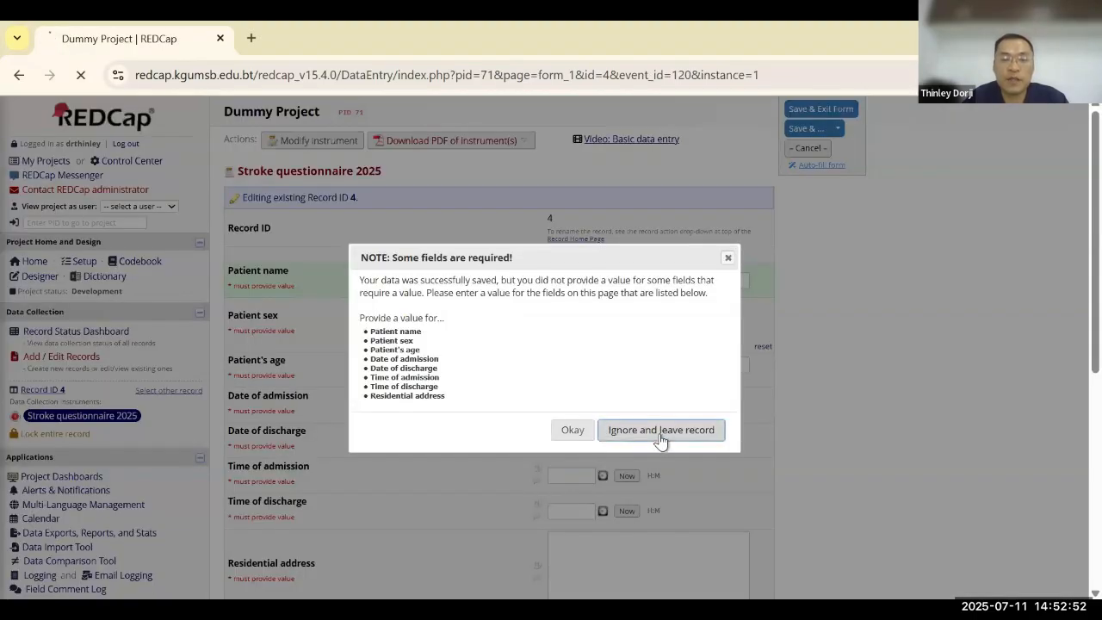
click(660, 434)
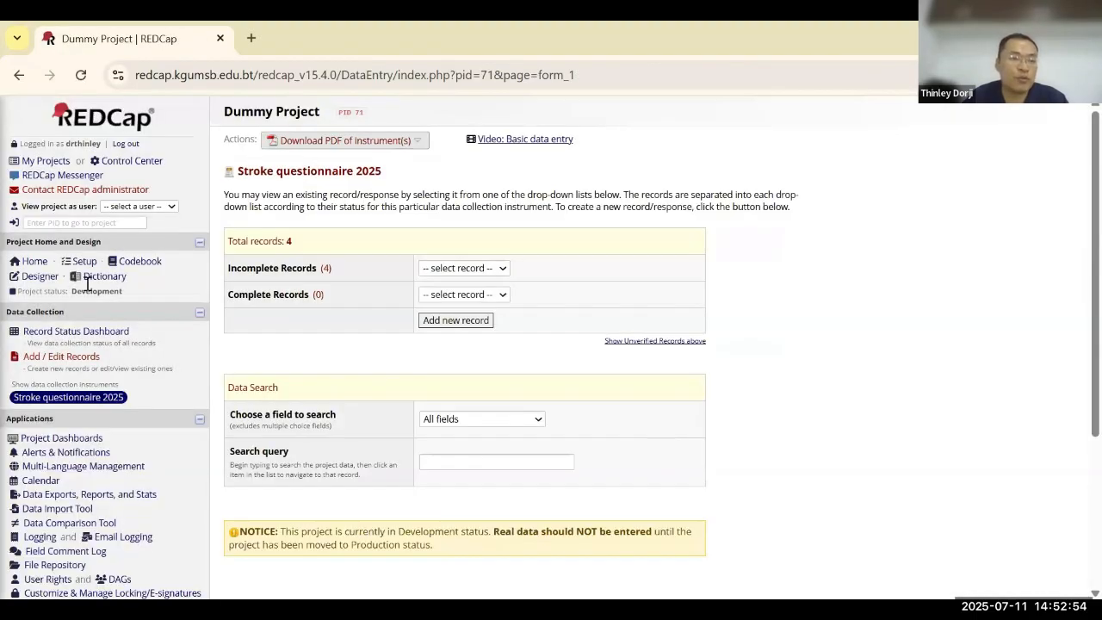
- Reopen Dummy Project from the project list and open its Stroke questionnaire 2025 instrument in the Online Designer to review the fields
click(42, 163)
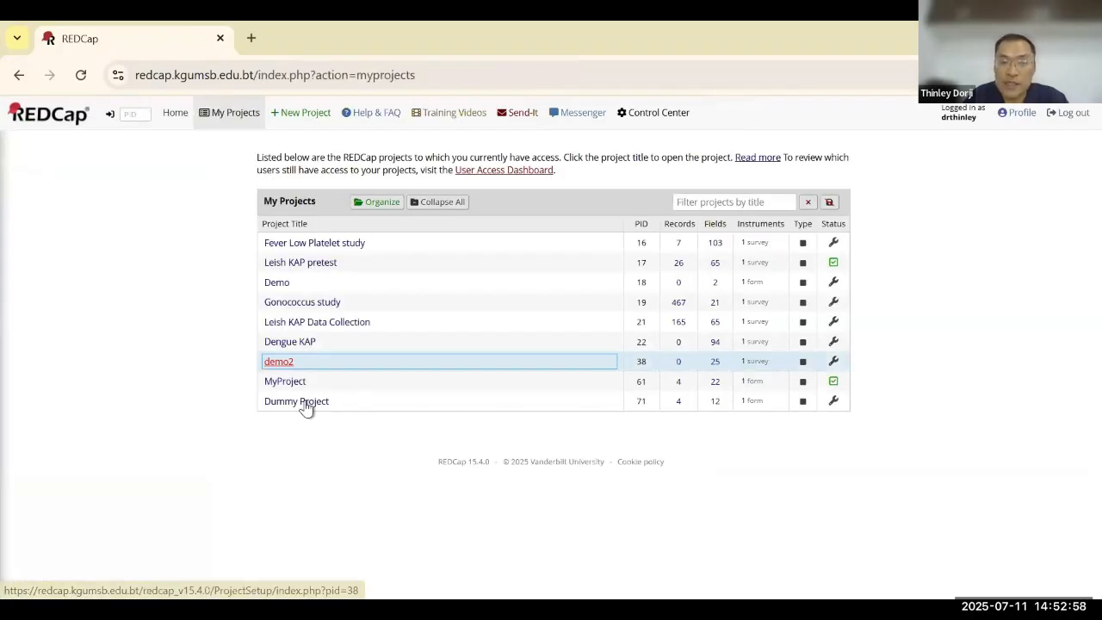
click(309, 405)
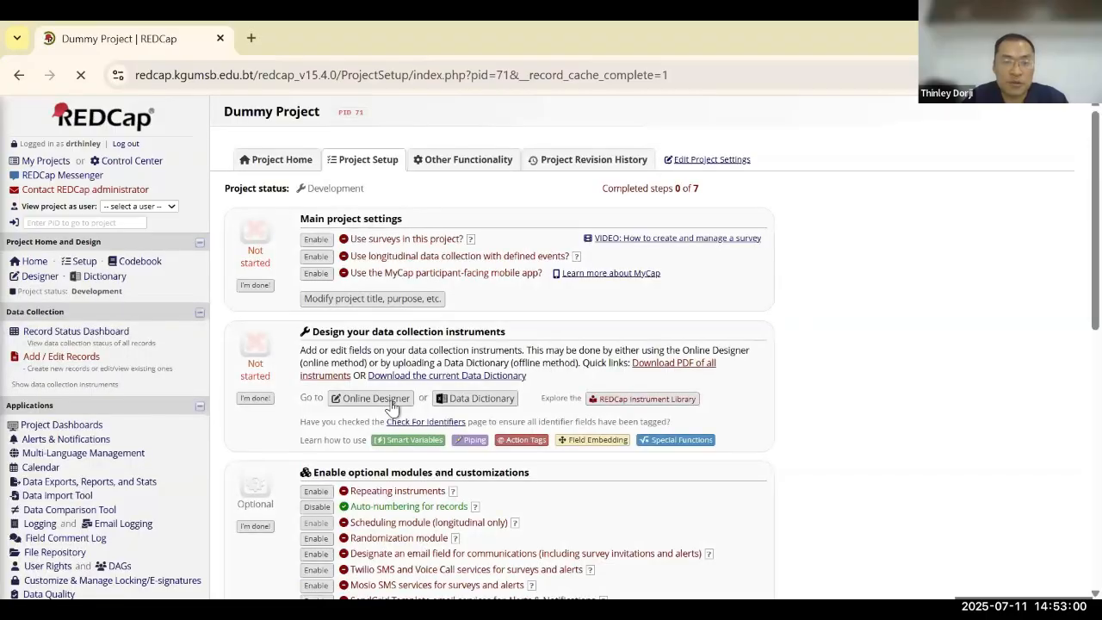
click(373, 398)
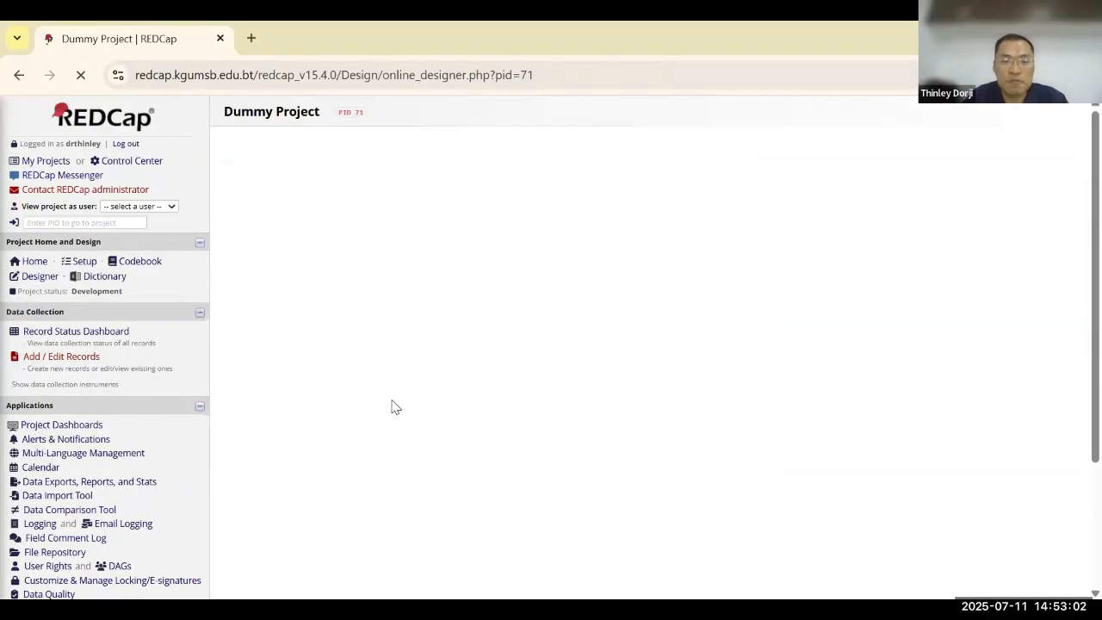
click(341, 370)
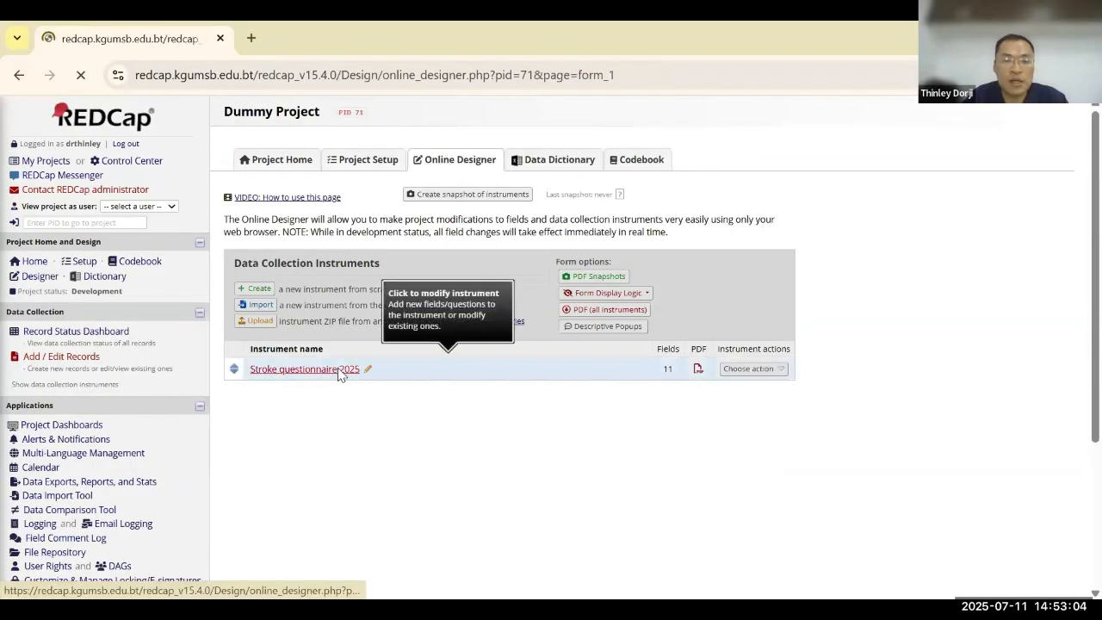
scroll(528, 463, down, 1)
scroll(528, 463, down, 1)
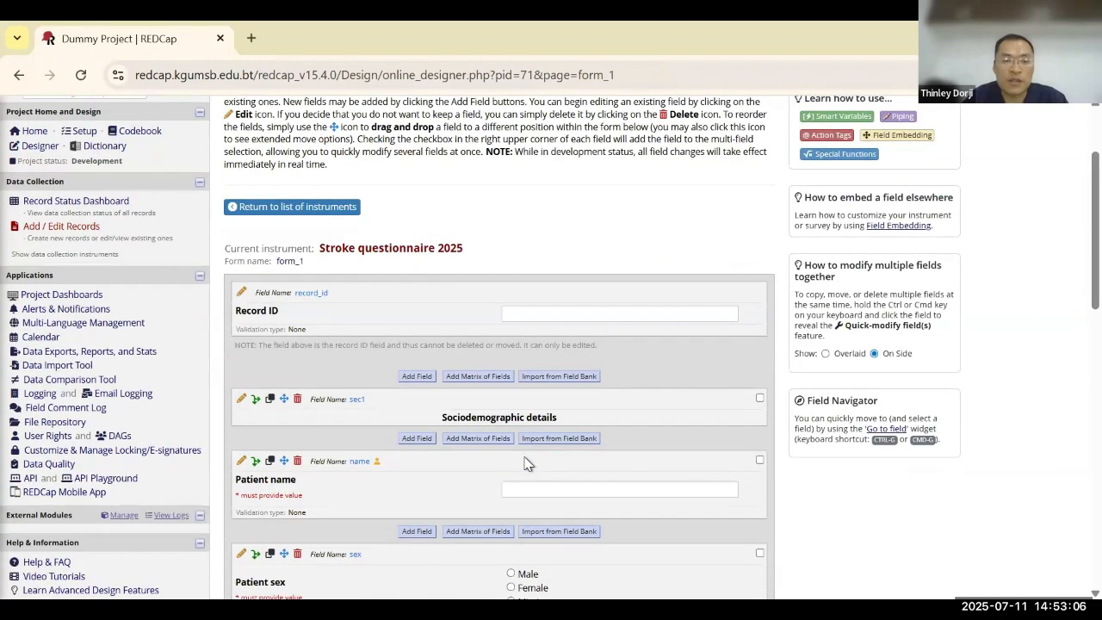
scroll(528, 463, down, 1)
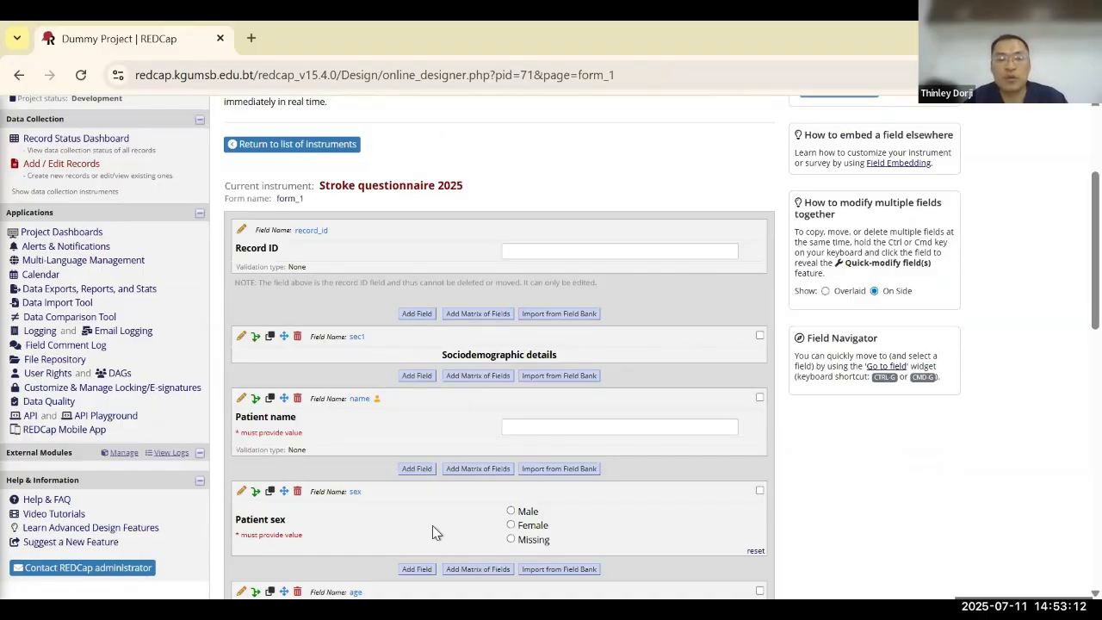
scroll(433, 528, down, 10)
scroll(432, 527, down, 2)
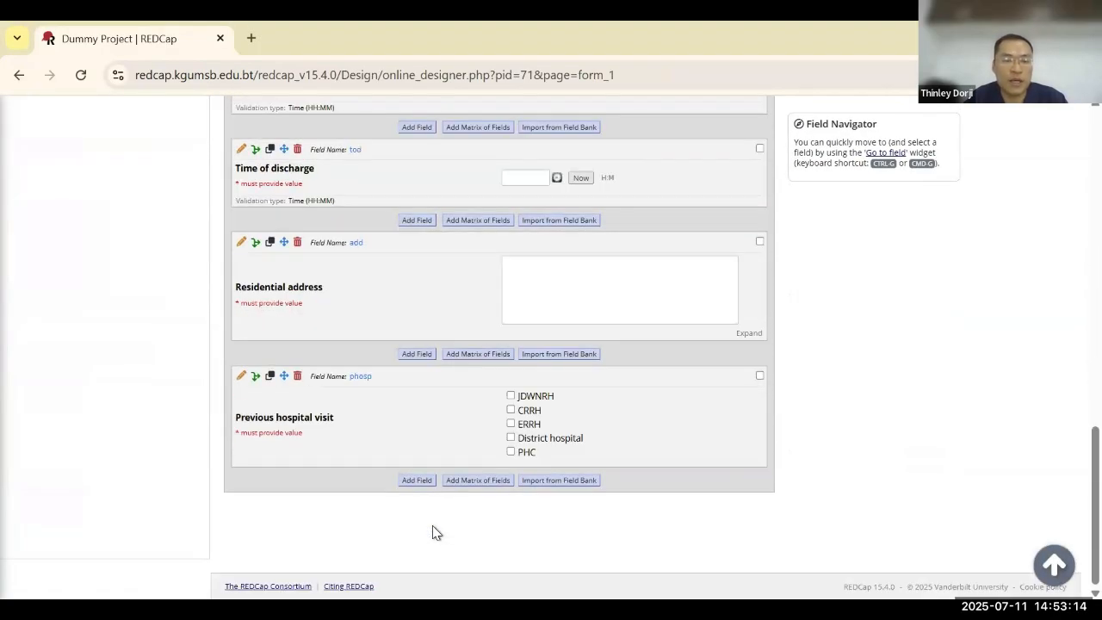
scroll(432, 527, up, 12)
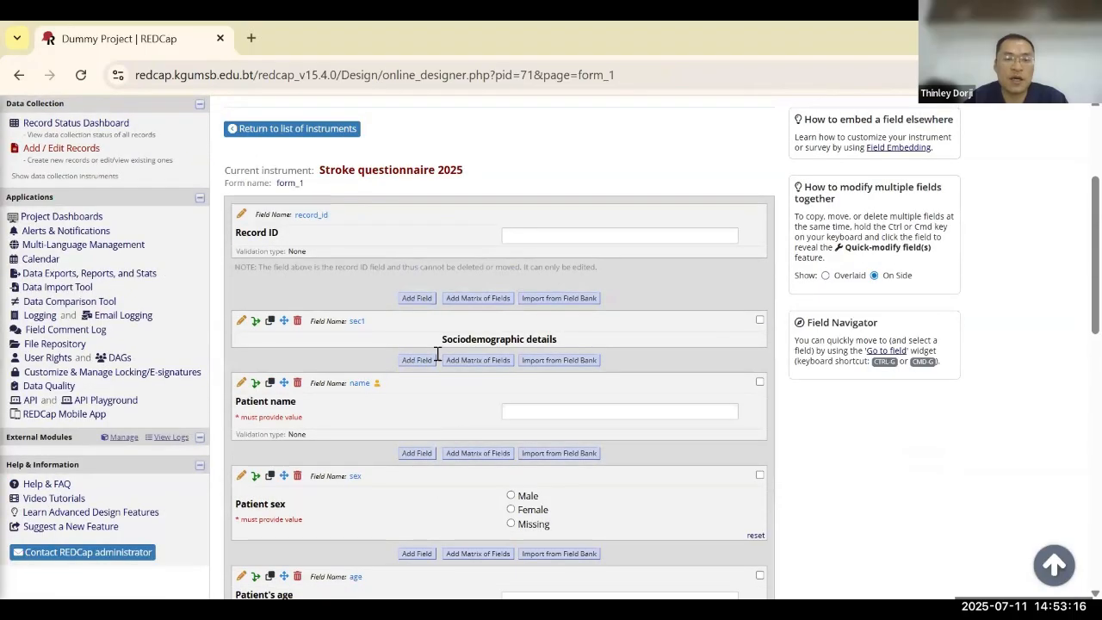
- Start a Signature field directly below Record ID with the variable name consent
click(418, 300)
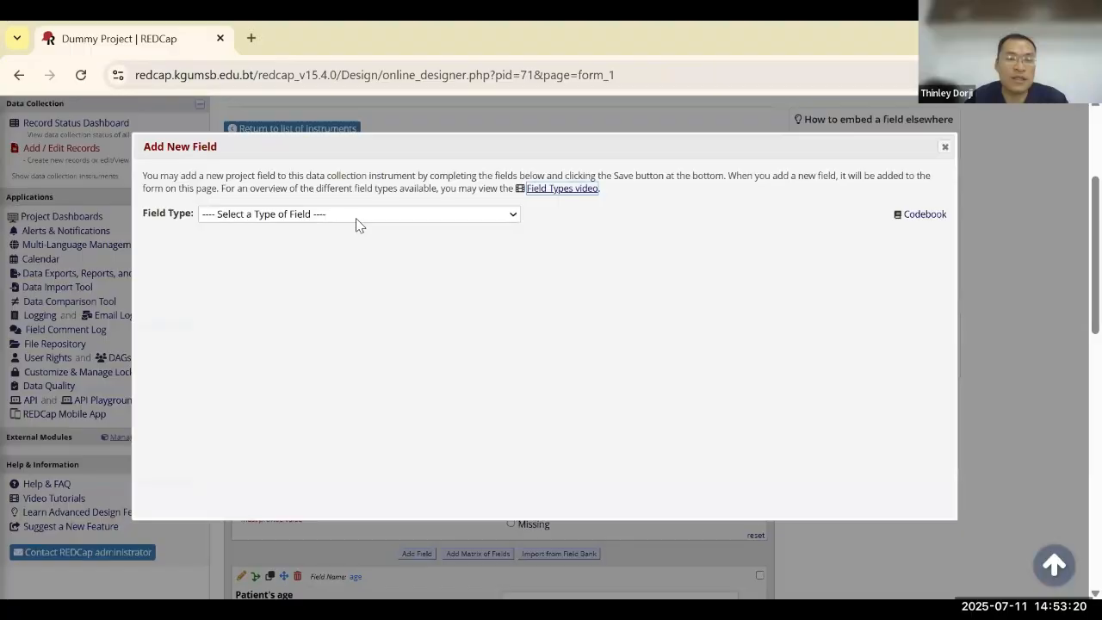
click(358, 218)
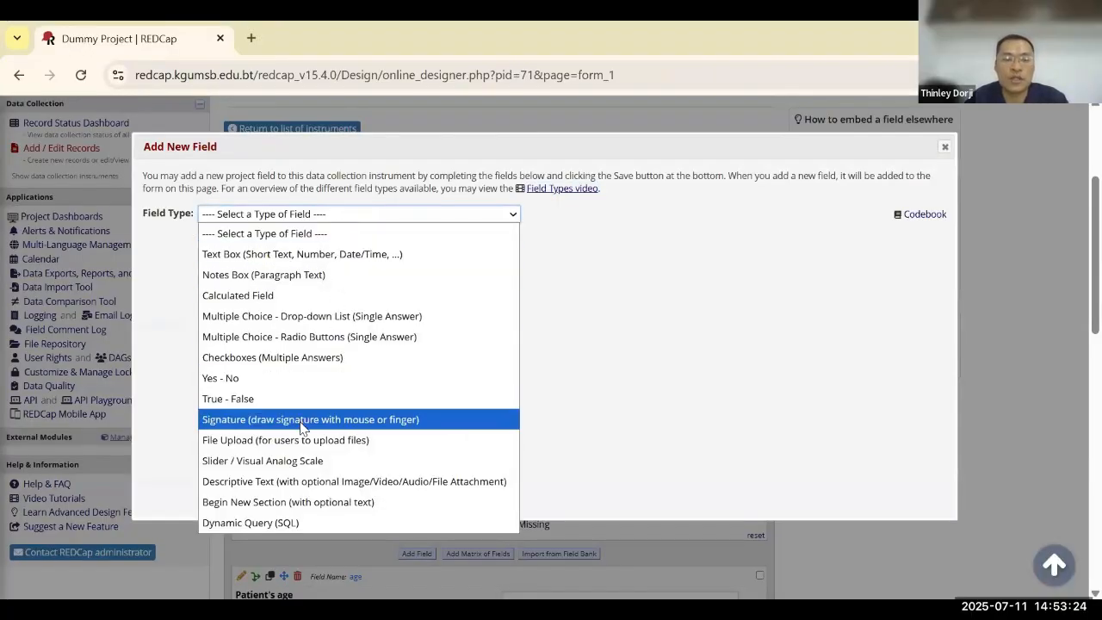
click(393, 422)
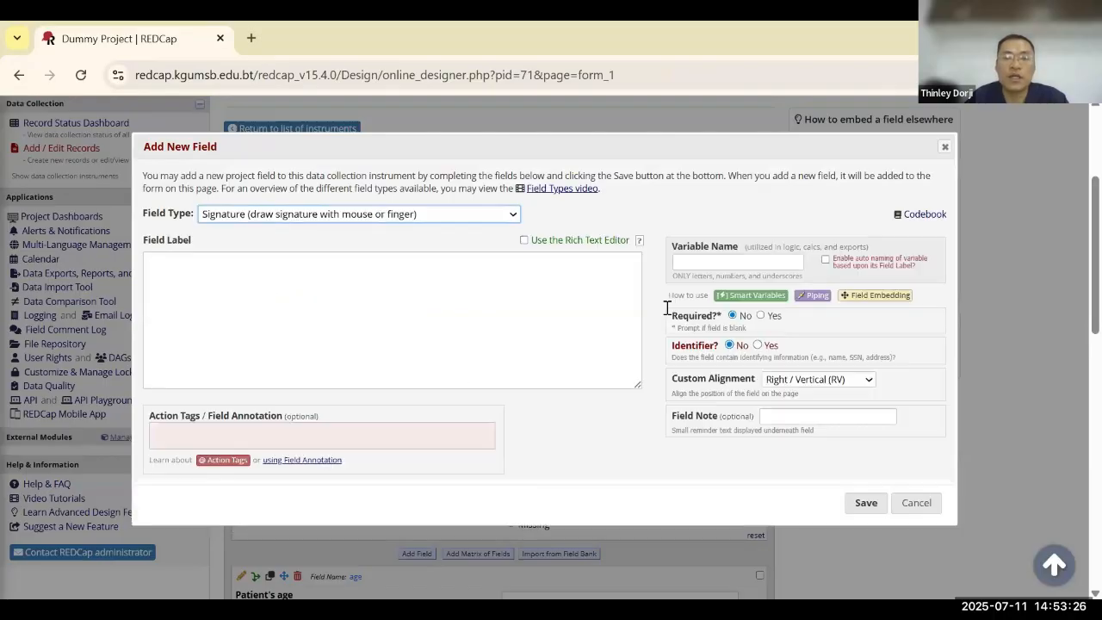
click(714, 263)
text(consent)
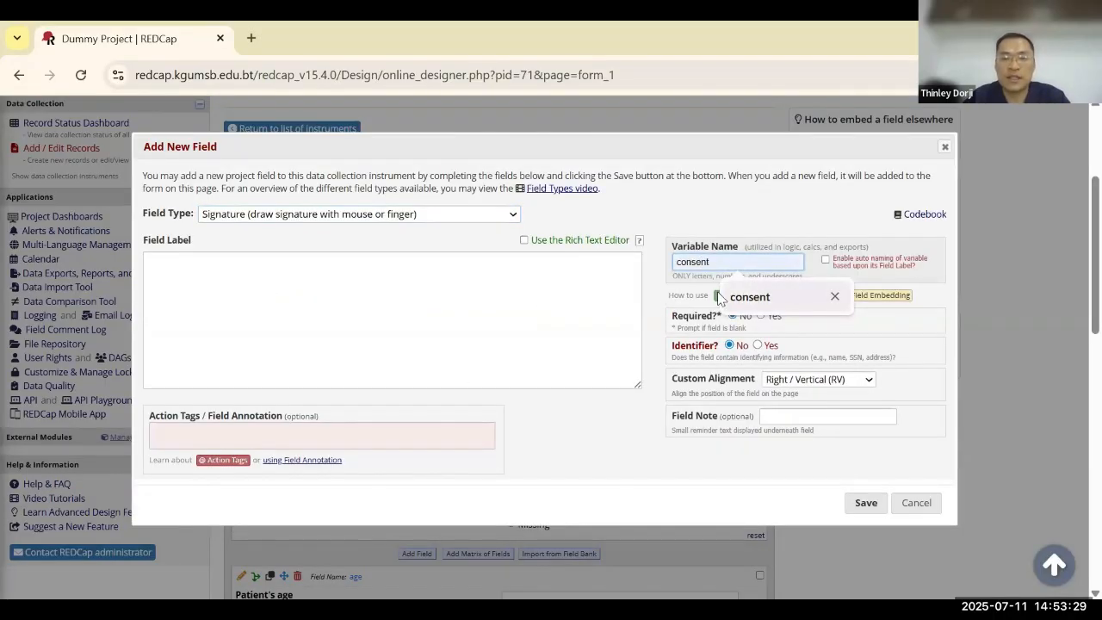
click(737, 296)
- Label the signature field Patients consent signature and save it
click(445, 299)
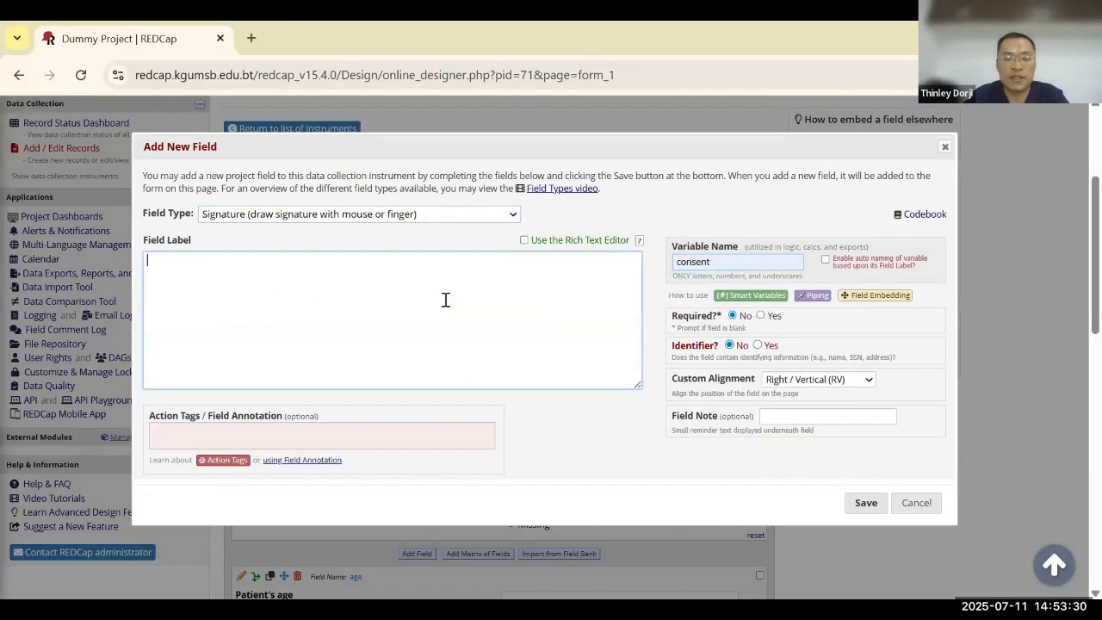
text(Patients)
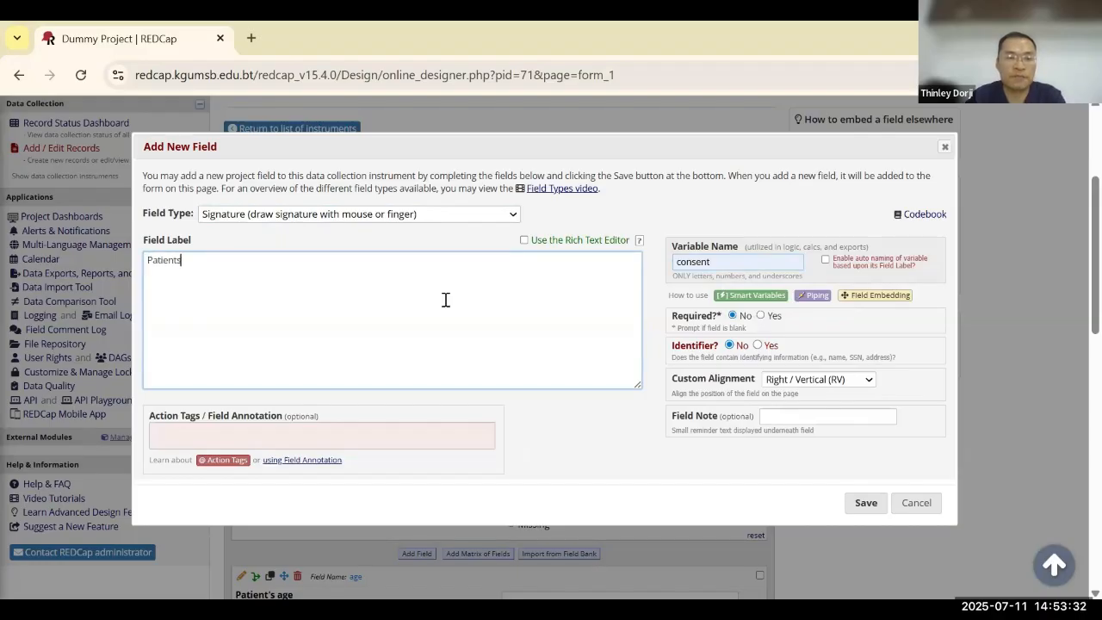
text( consent signature)
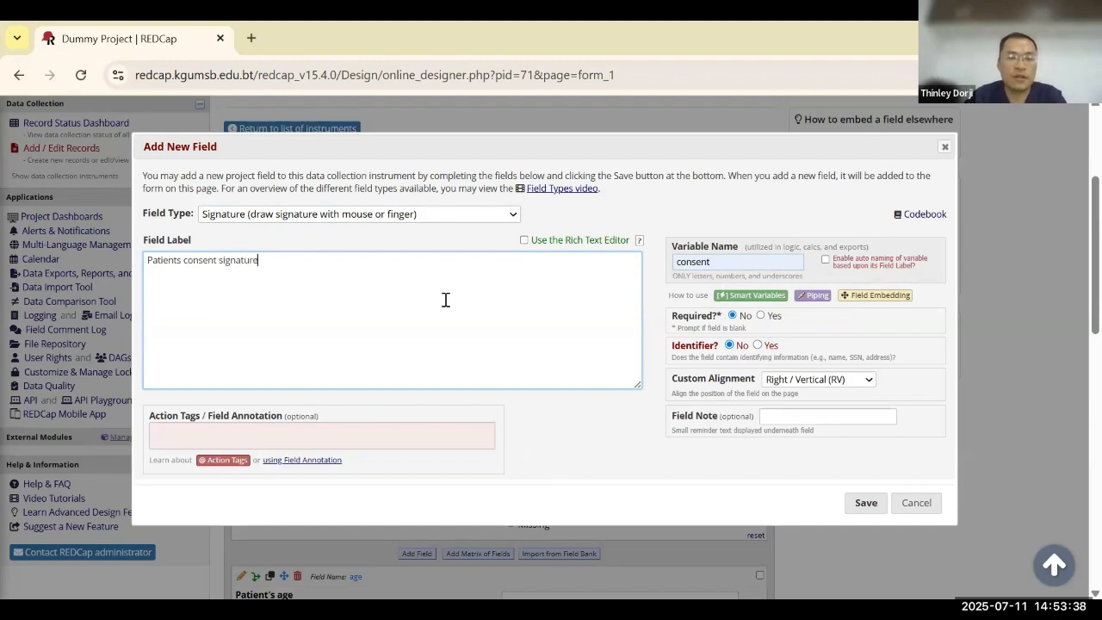
click(866, 504)
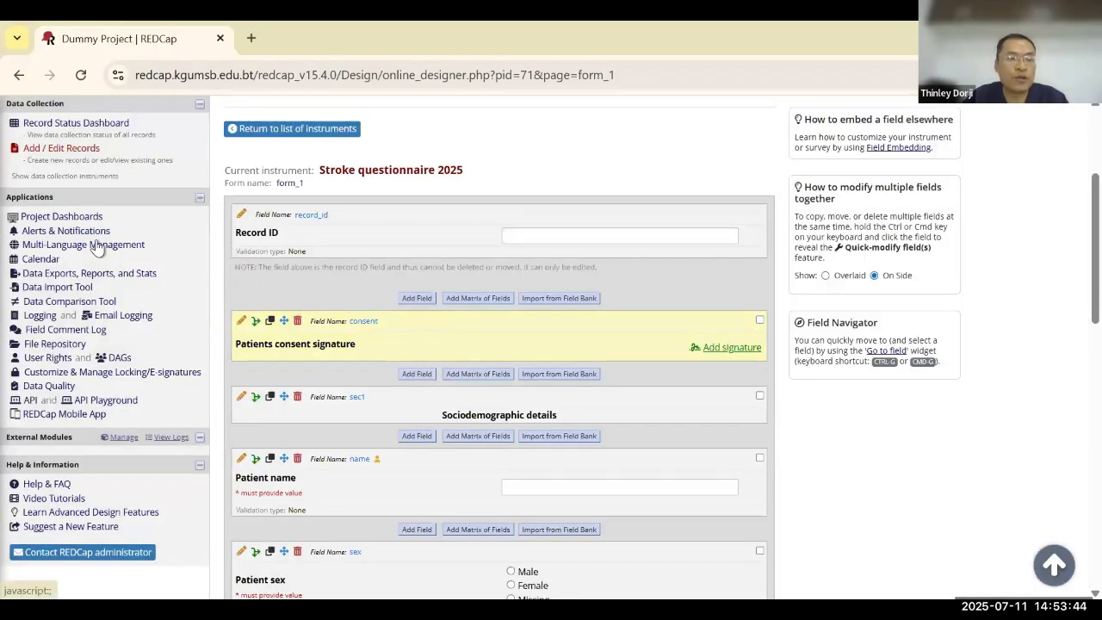
- Start another new record, draw a freehand signature for Patients consent signature and save the signature
scroll(97, 247, up, 2)
click(97, 238)
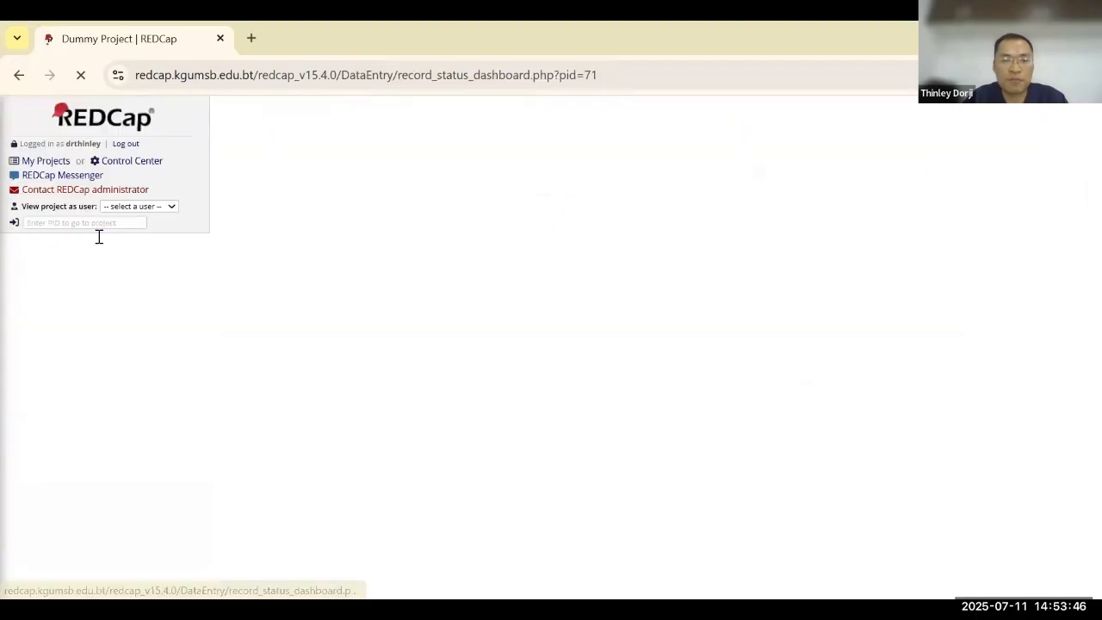
click(274, 330)
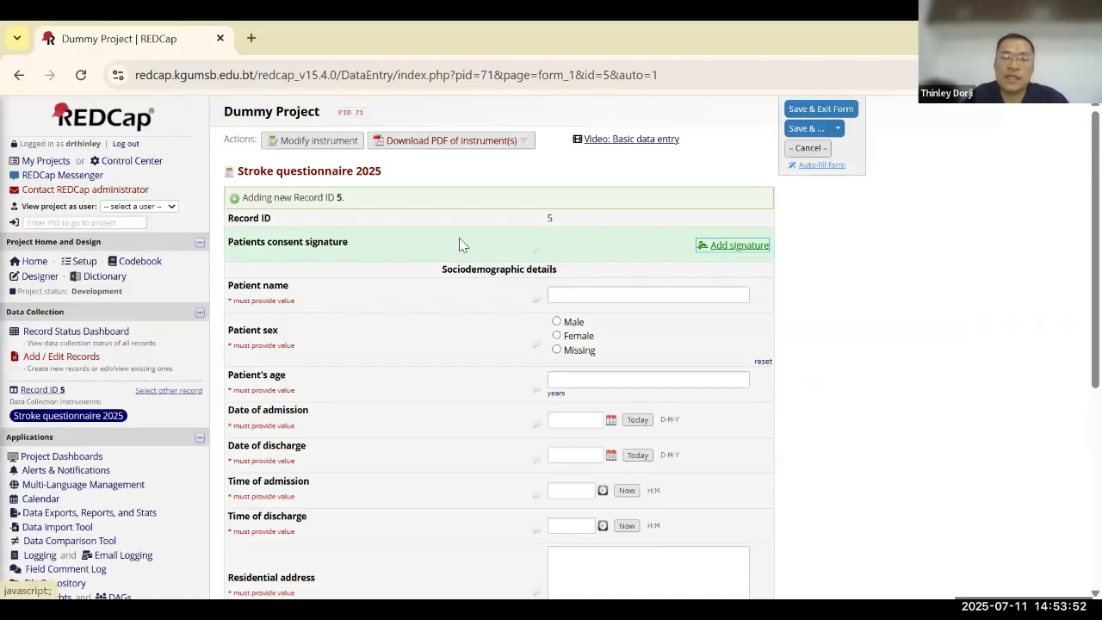
click(722, 248)
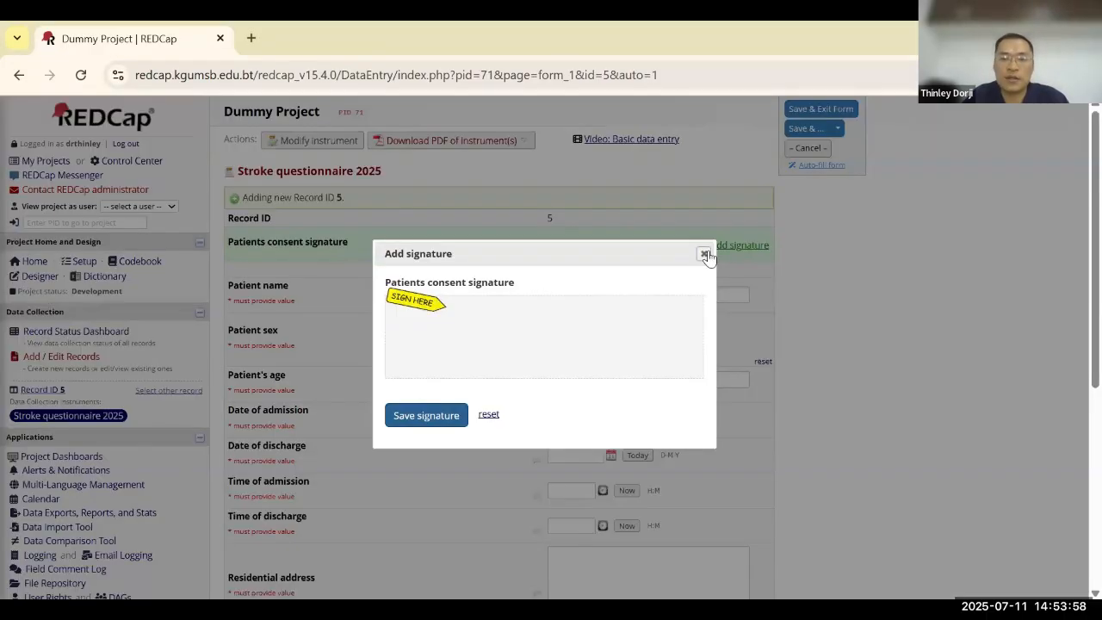
click(704, 254)
click(744, 248)
mouse_move(449, 337)
mouse_down()
mouse_move(522, 332)
mouse_move(564, 352)
mouse_move(610, 329)
mouse_move(554, 354)
mouse_up()
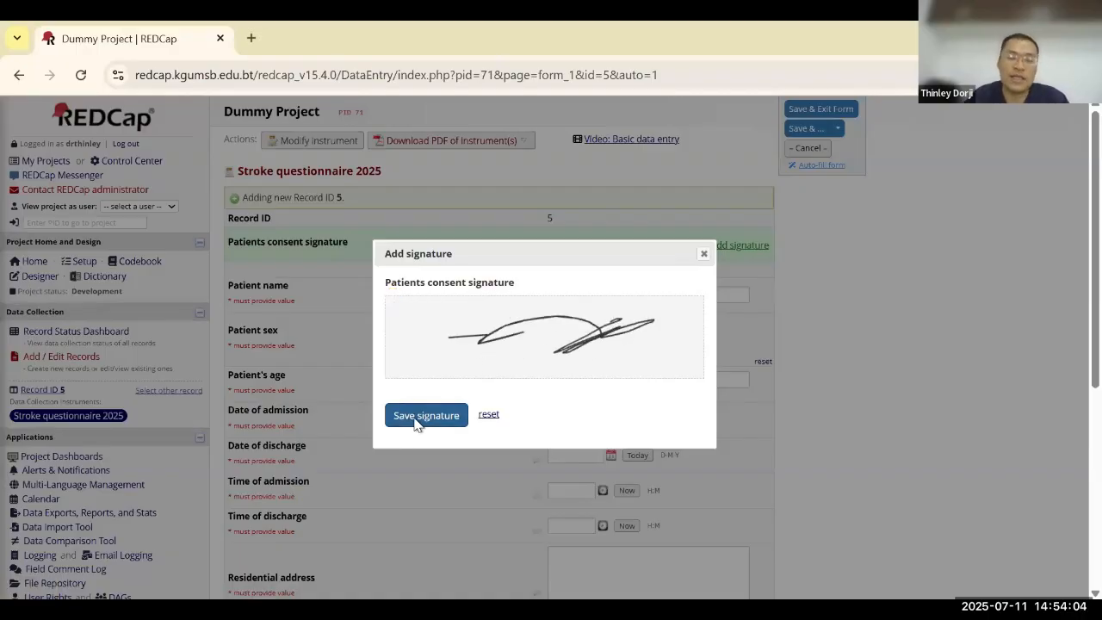
click(417, 418)
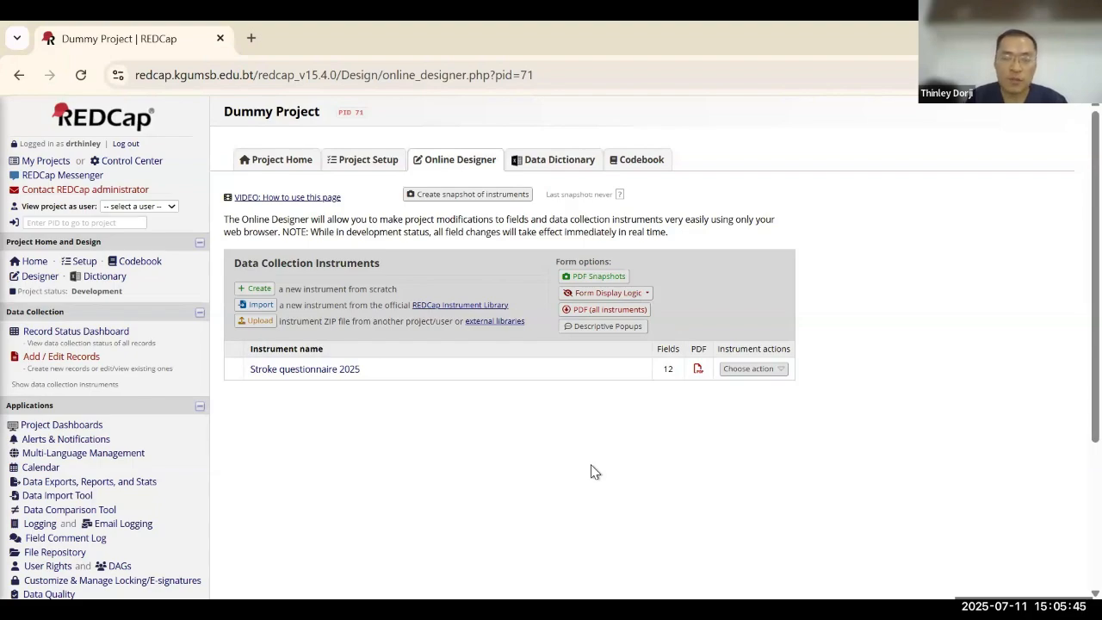
- Open the Stroke questionnaire 2025 instrument and start a text box field below Previous hospital visit with the variable name marit
click(327, 372)
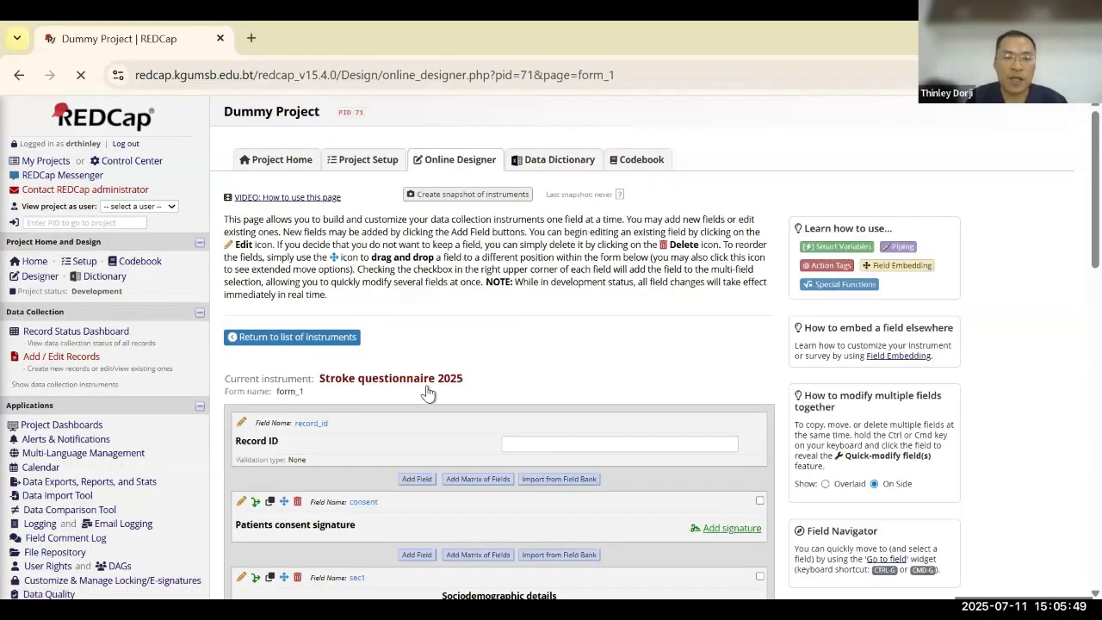
scroll(424, 393, down, 15)
scroll(428, 394, down, 2)
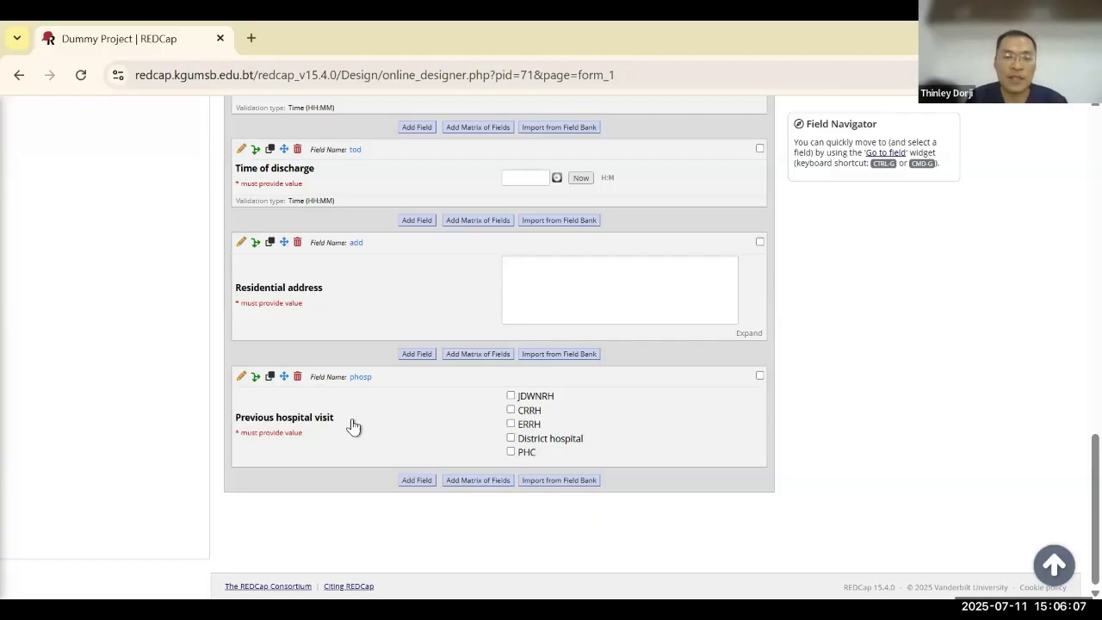
click(415, 481)
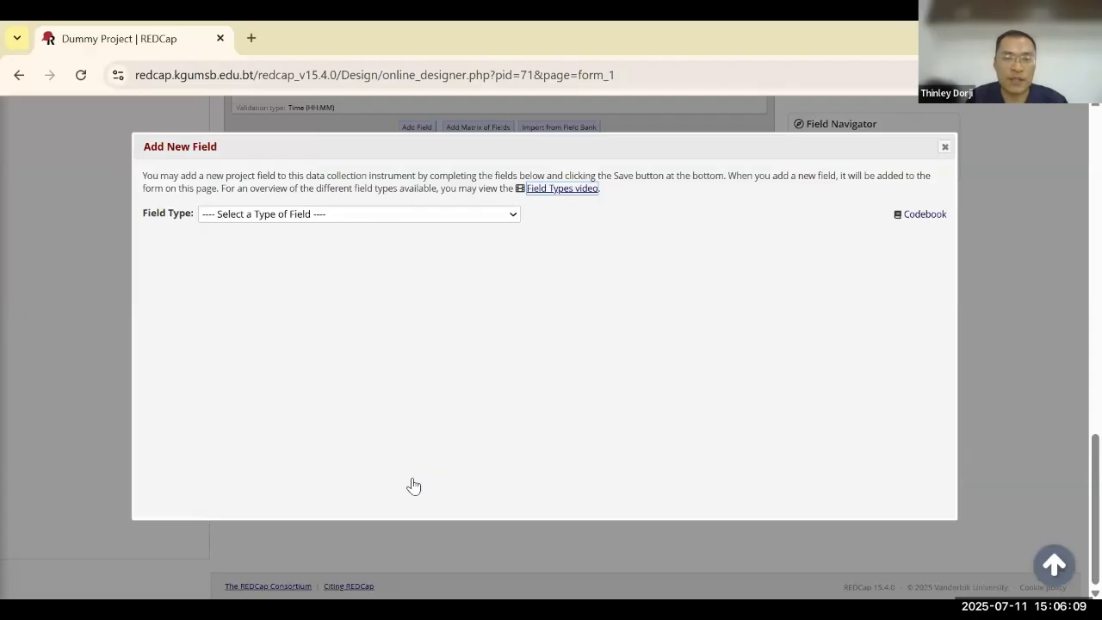
click(366, 220)
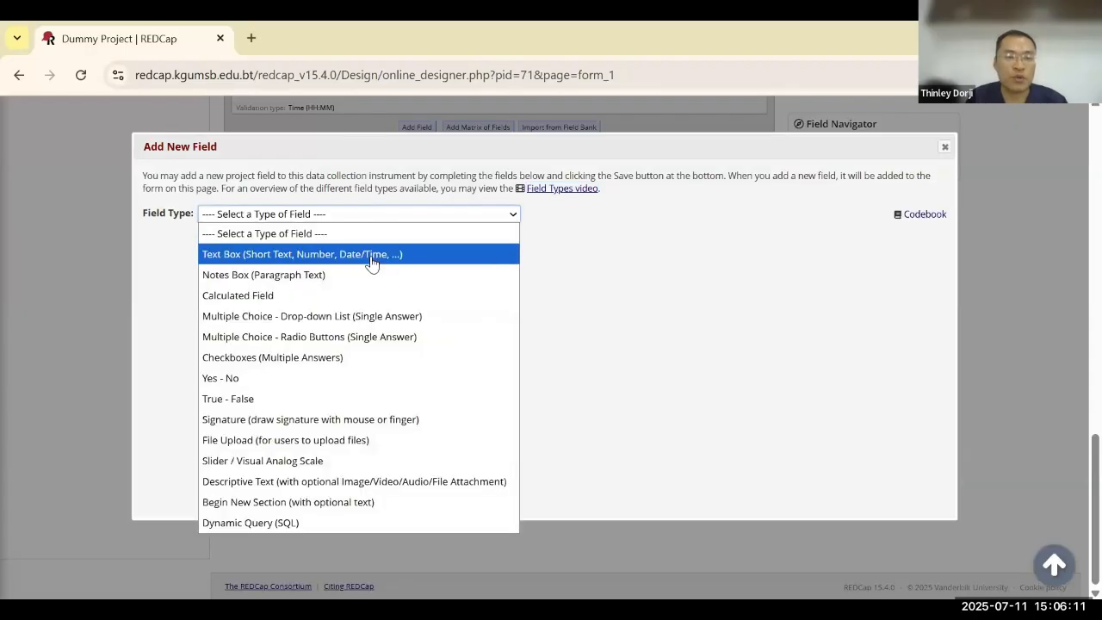
click(373, 255)
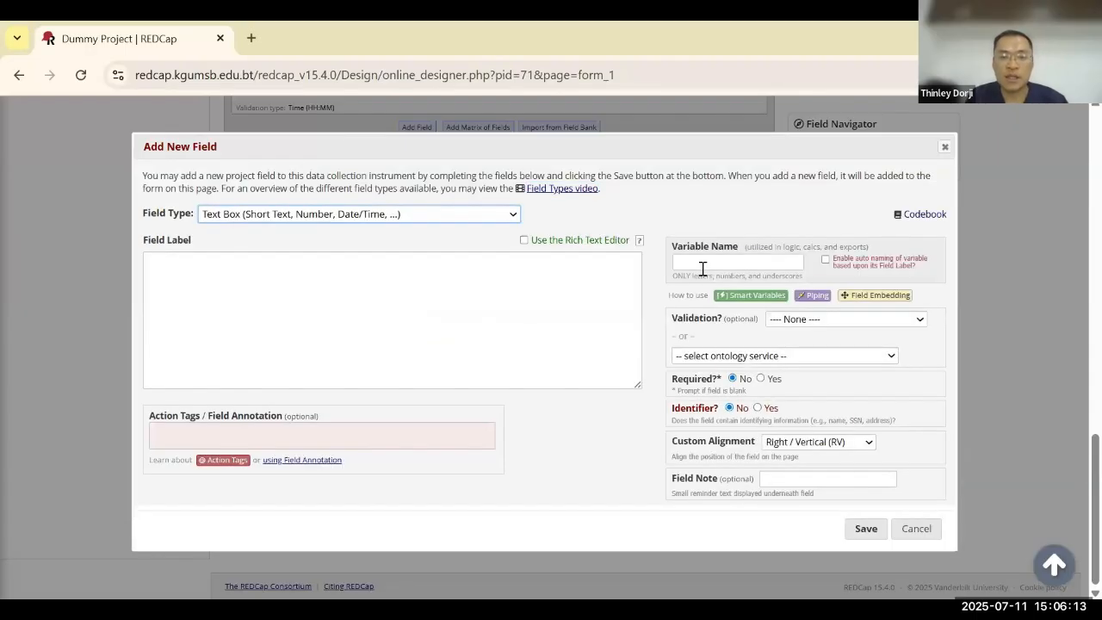
click(703, 263)
text(marit)
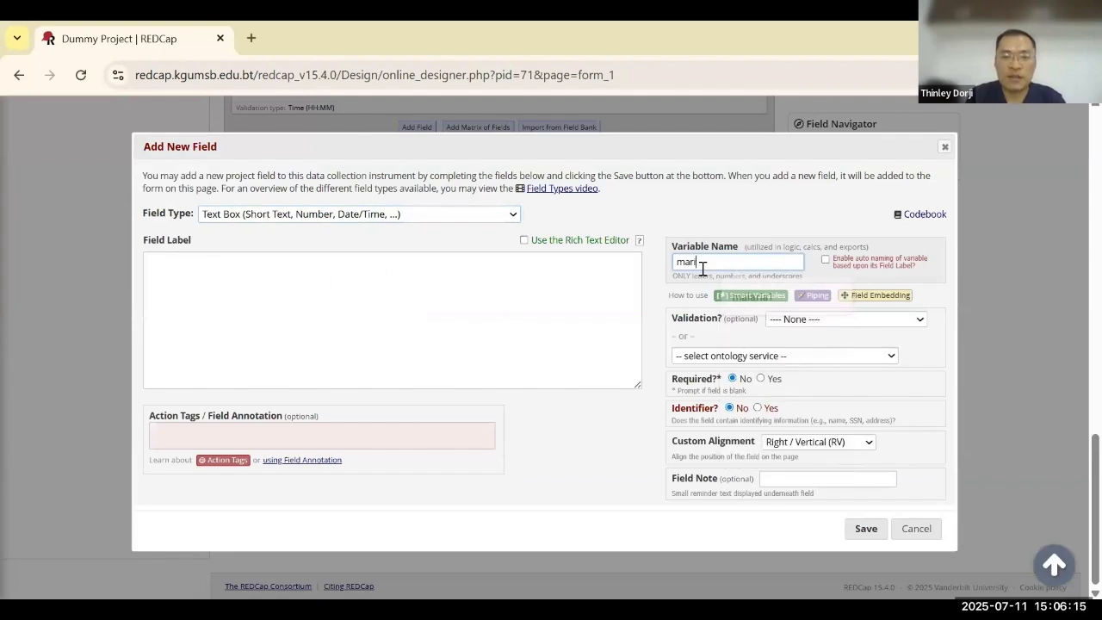
- Label the marit field Patient's marital status and change its type to a single-answer multiple-choice drop-down list
click(523, 328)
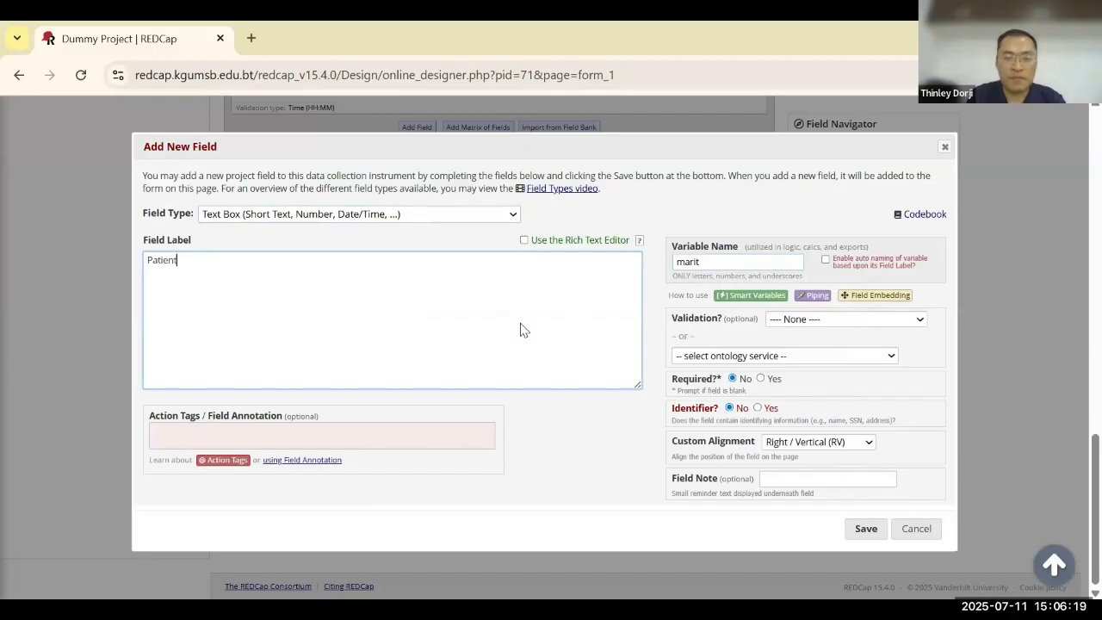
text(Patient's marital status)
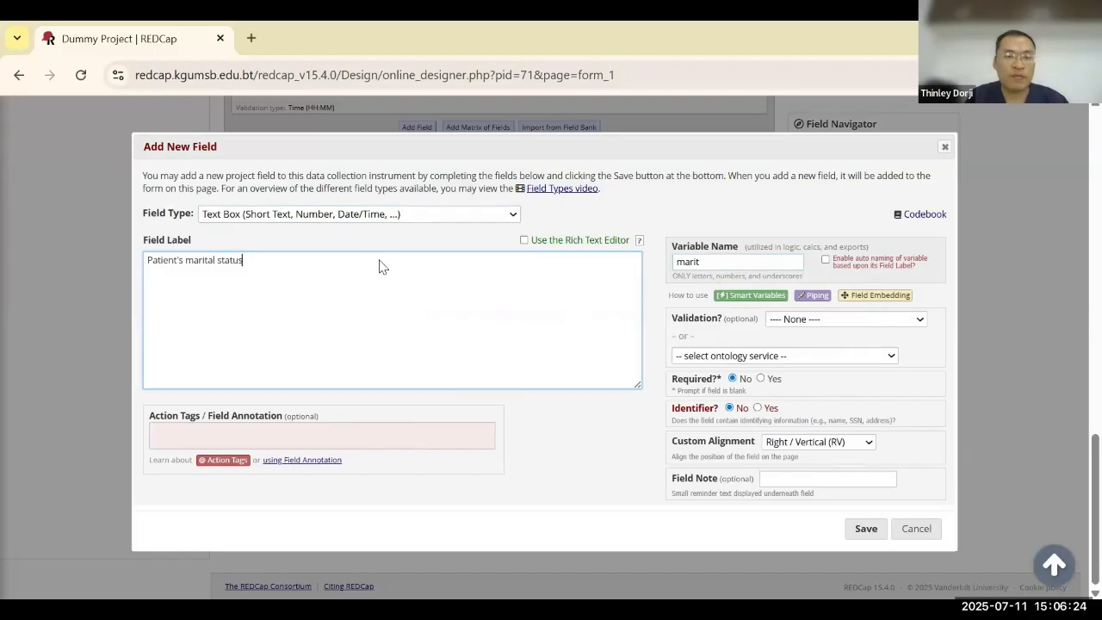
click(379, 216)
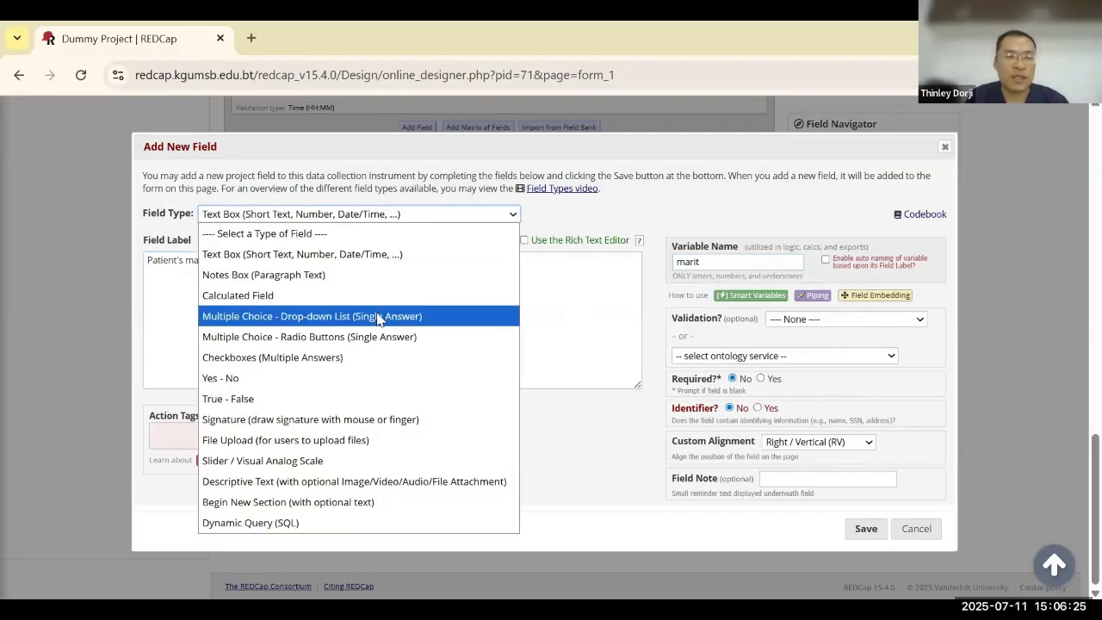
key(Return)
- Enter Single, Married and Widowed as the marital status choices and have raw values assigned to them automatically
click(224, 448)
text(Ma)
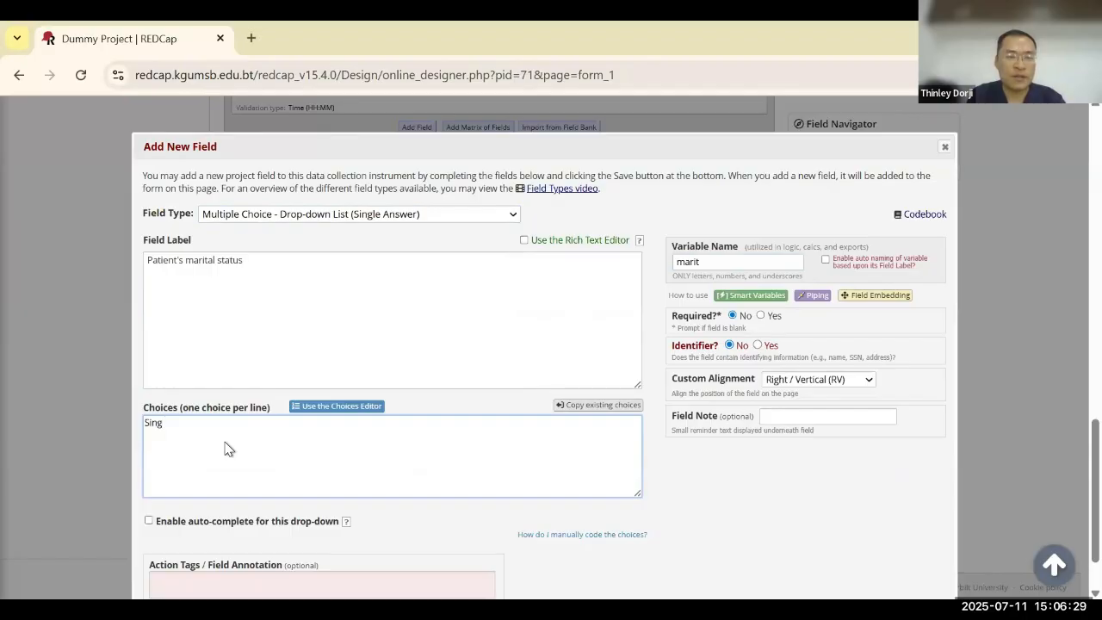
key(Return)
text(Married)
click(386, 331)
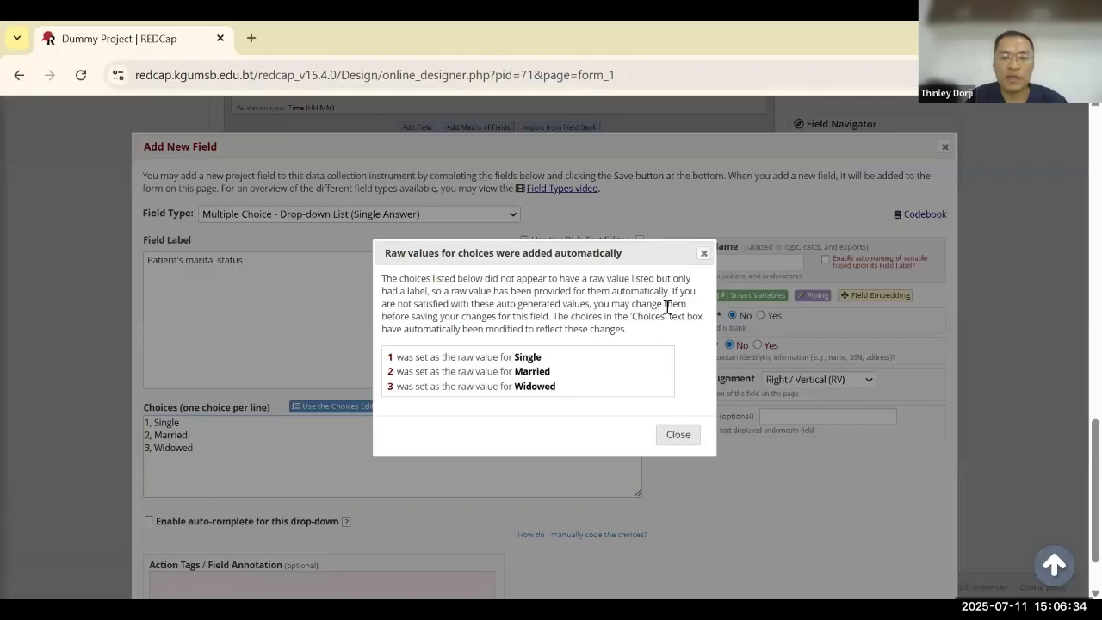
- Make the marital status field required, switch it to single-answer radio buttons and save it
click(677, 433)
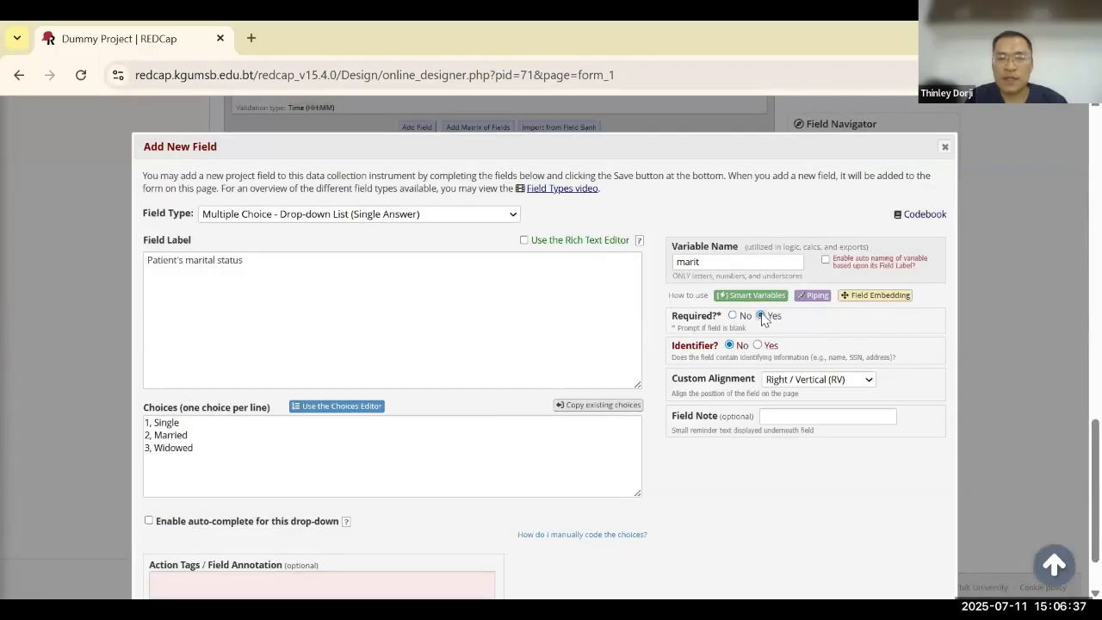
scroll(762, 318, down, 2)
click(871, 579)
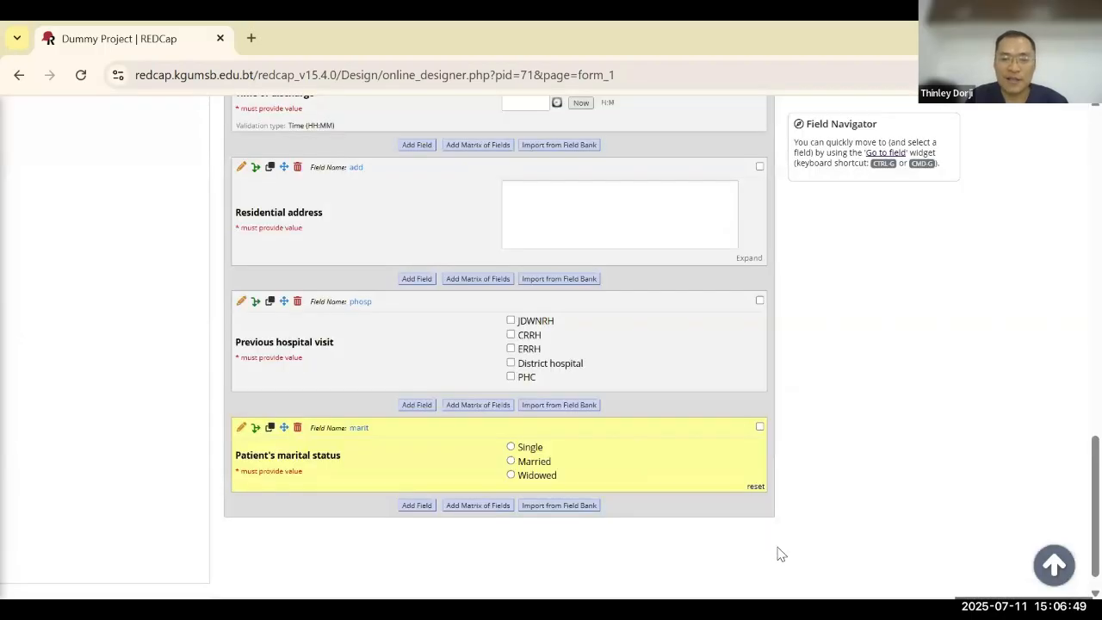
- Start a new field below Patient's marital status, label it Number of children and set its type to Text Box
click(419, 505)
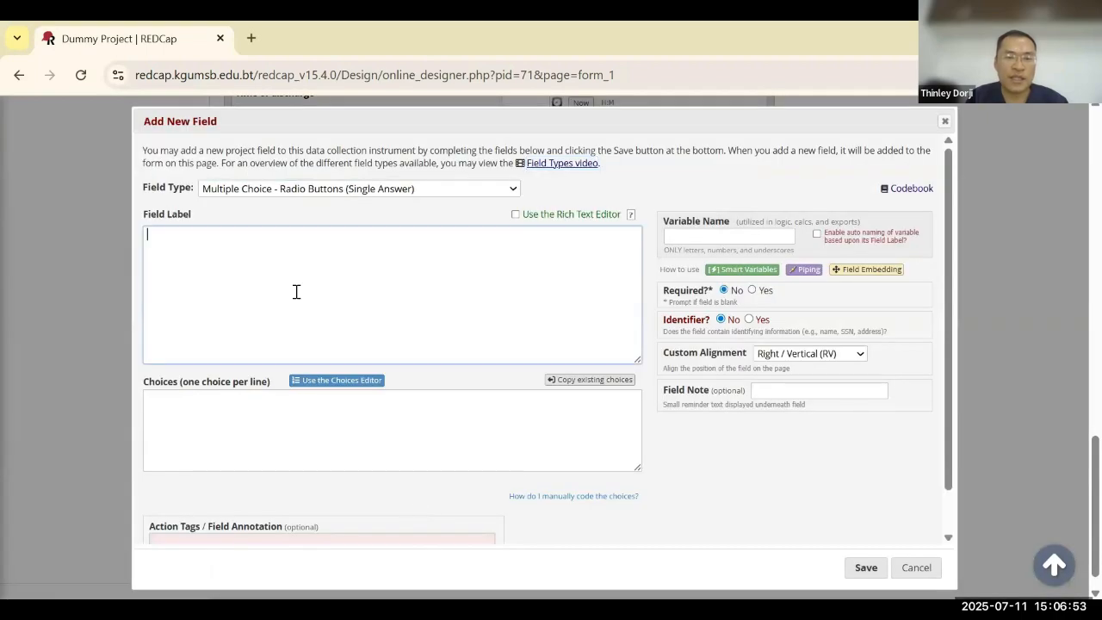
text(Number of ch)
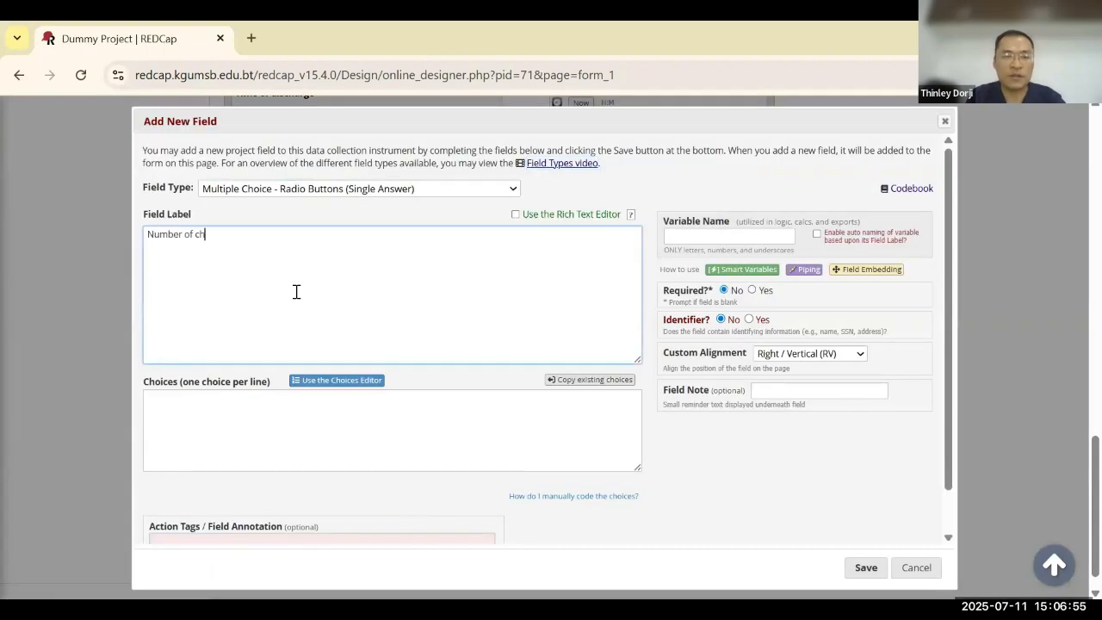
text(ildren)
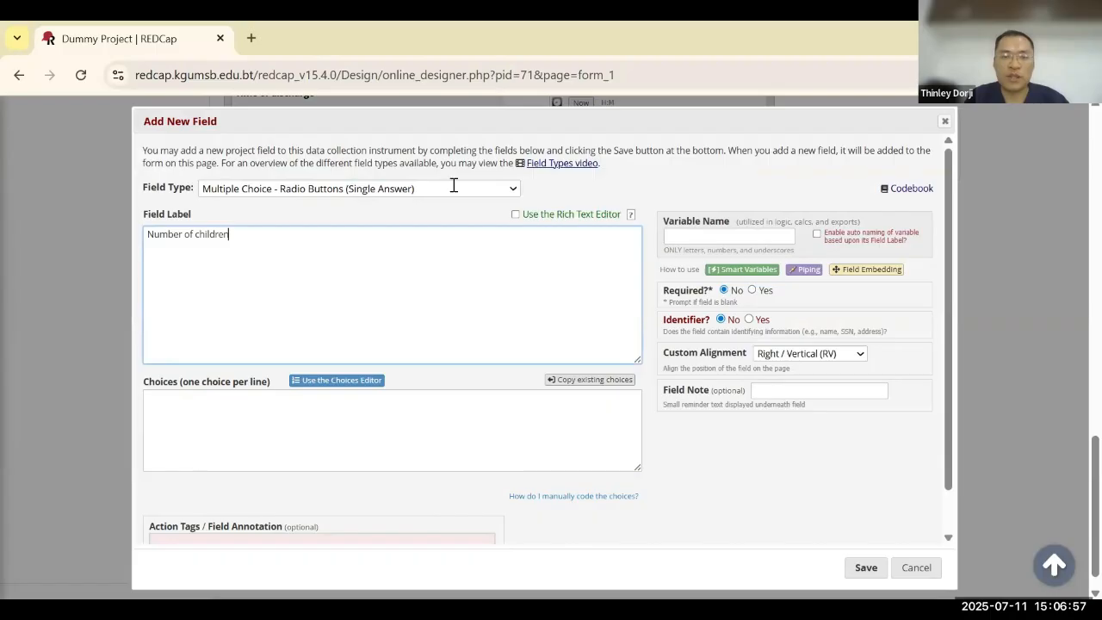
click(399, 189)
click(401, 227)
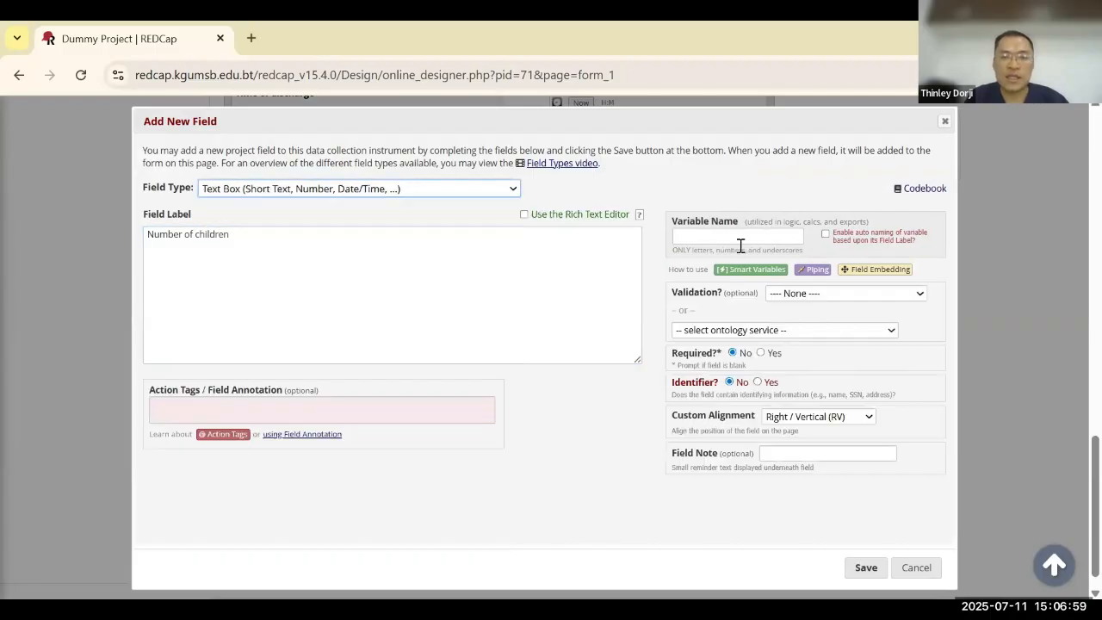
- Give the Number of children field the variable name child, set it as not required, and save it
click(733, 237)
text(child)
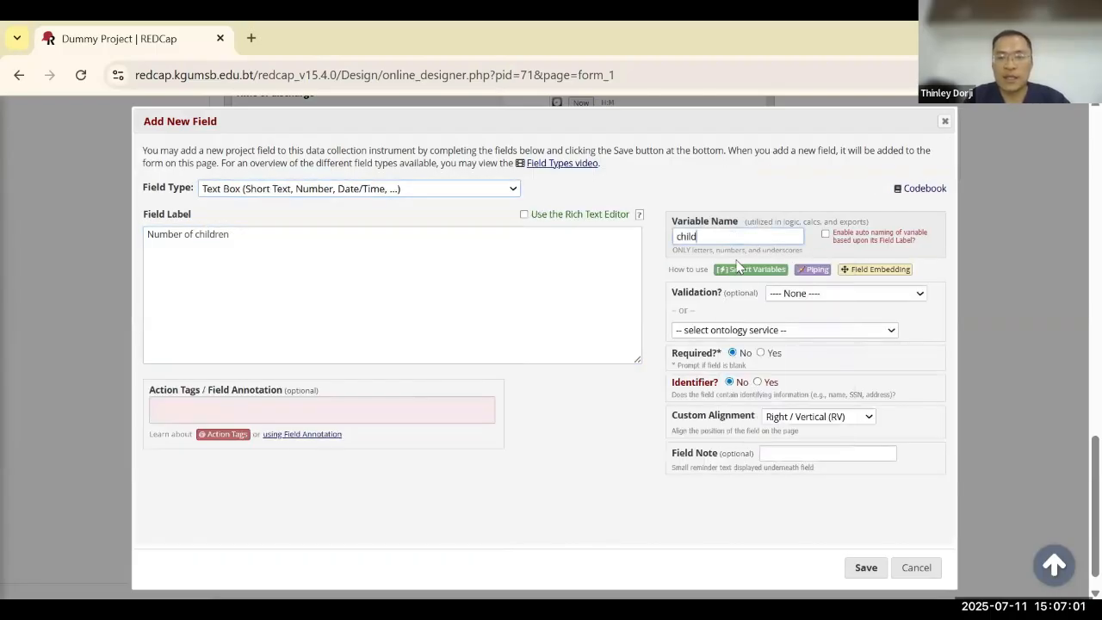
click(761, 353)
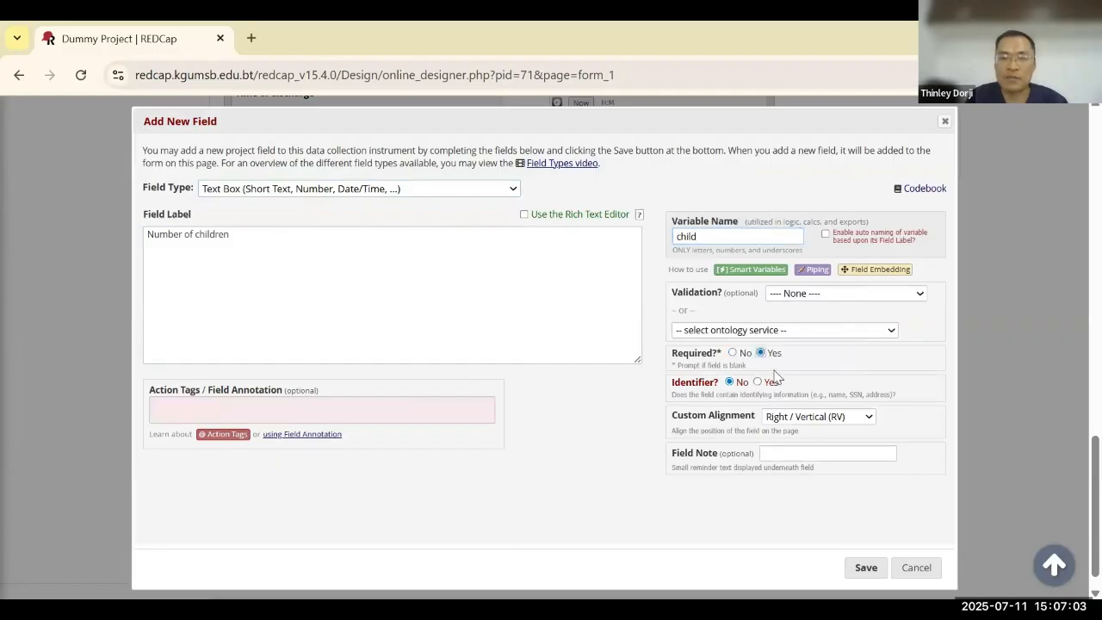
click(733, 353)
click(869, 567)
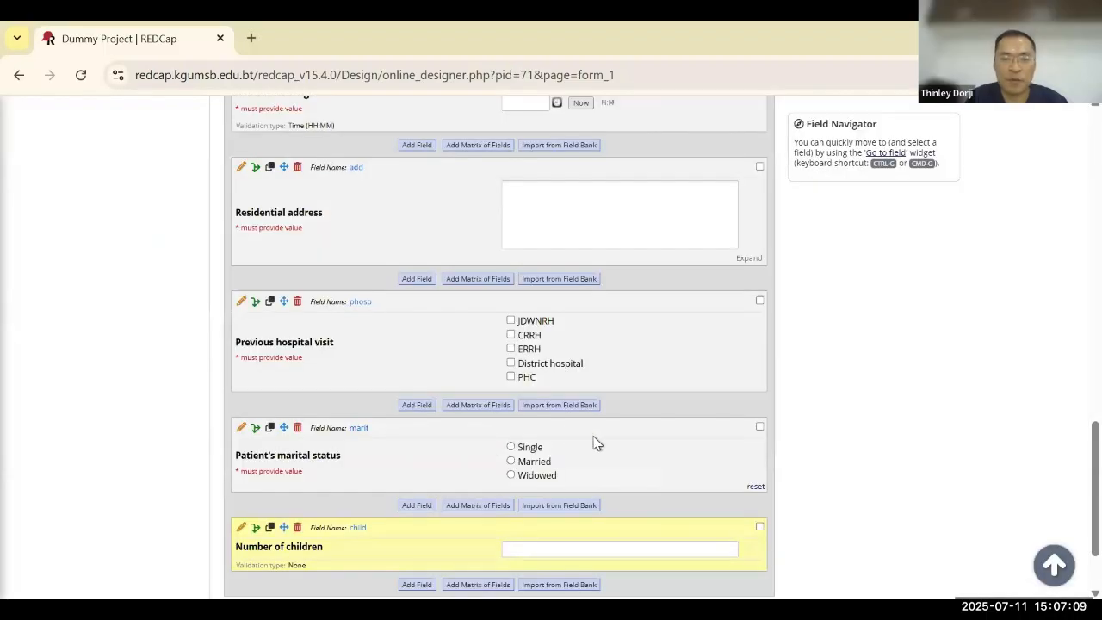
- Open the branching logic of the Number of children field and choose the Drag-N-Drop Logic Builder method
scroll(597, 443, down, 2)
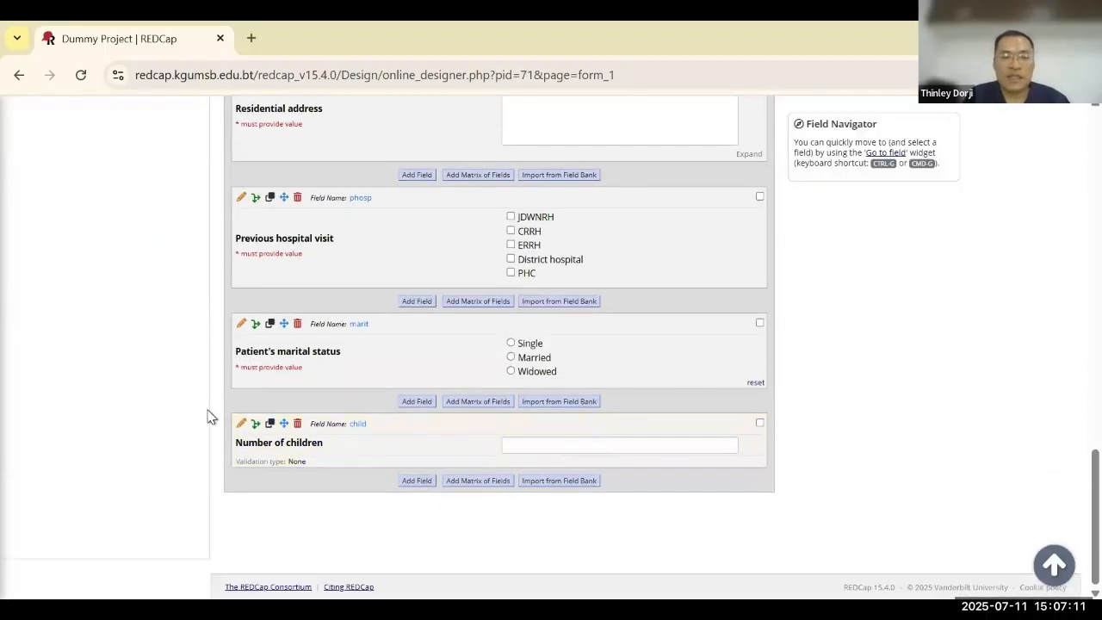
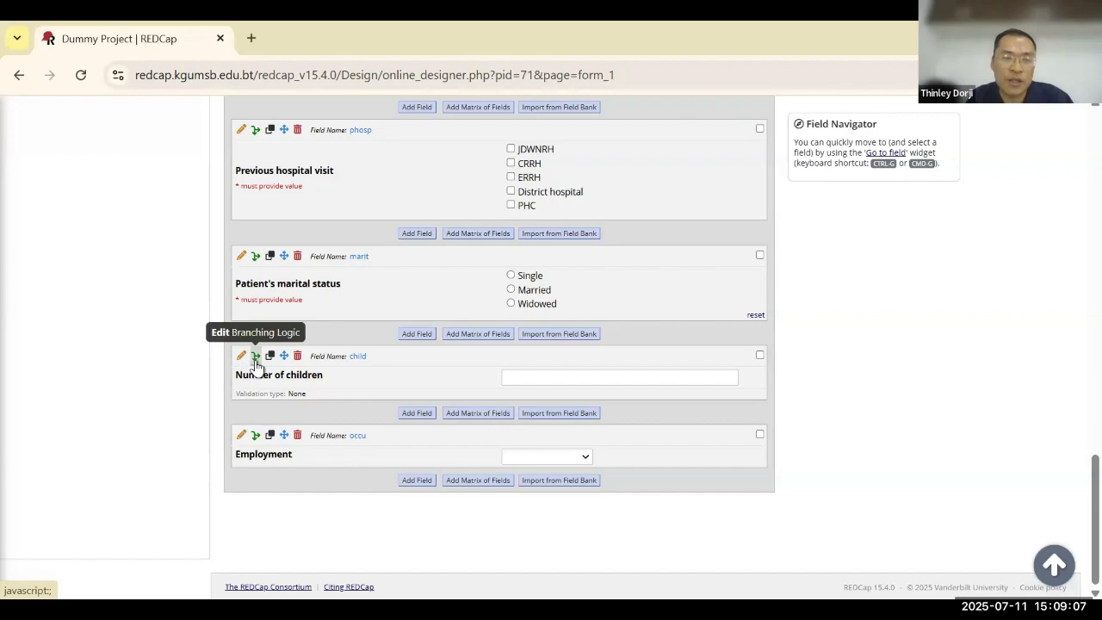
click(256, 357)
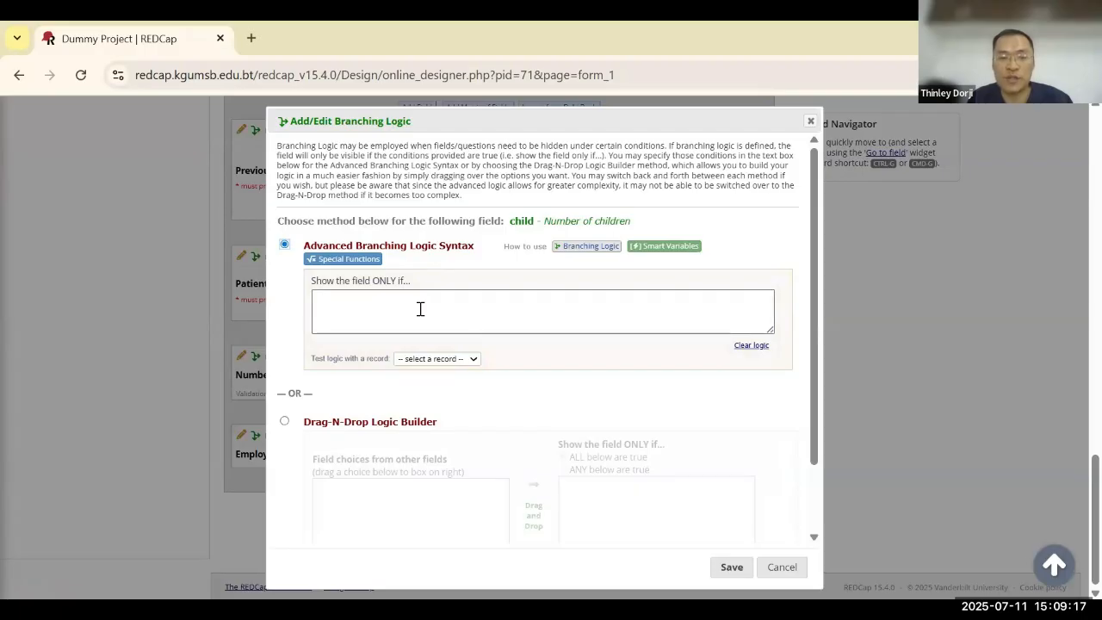
click(285, 422)
- Show the field if ANY of marit = Married (2) and marit = Widowed (3) is true, and save the branching logic
scroll(426, 422, down, 1)
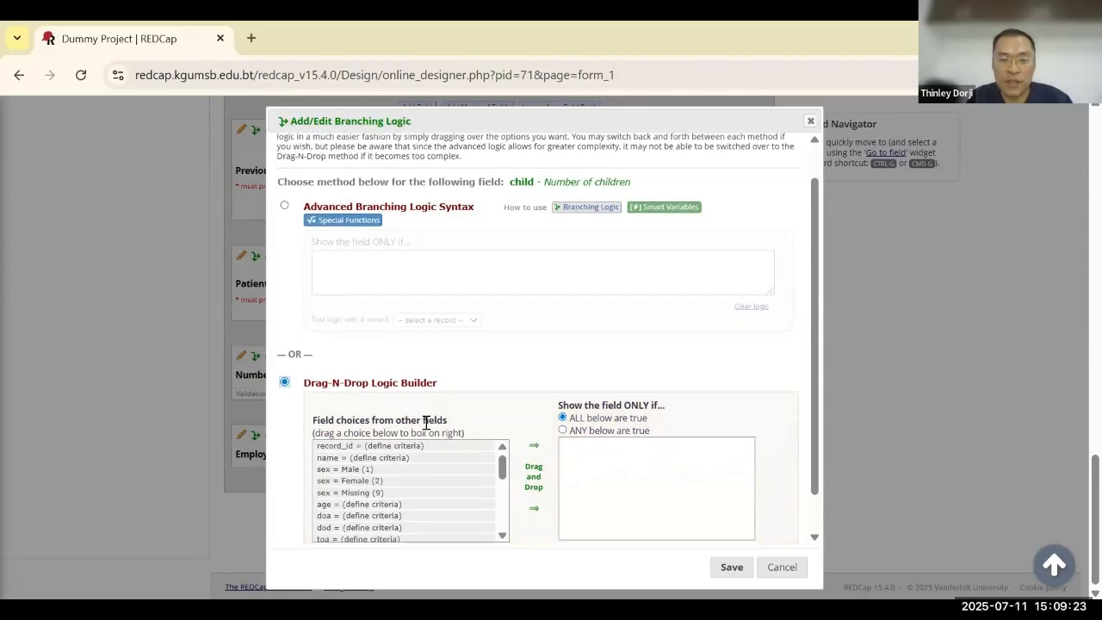
scroll(425, 421, down, 1)
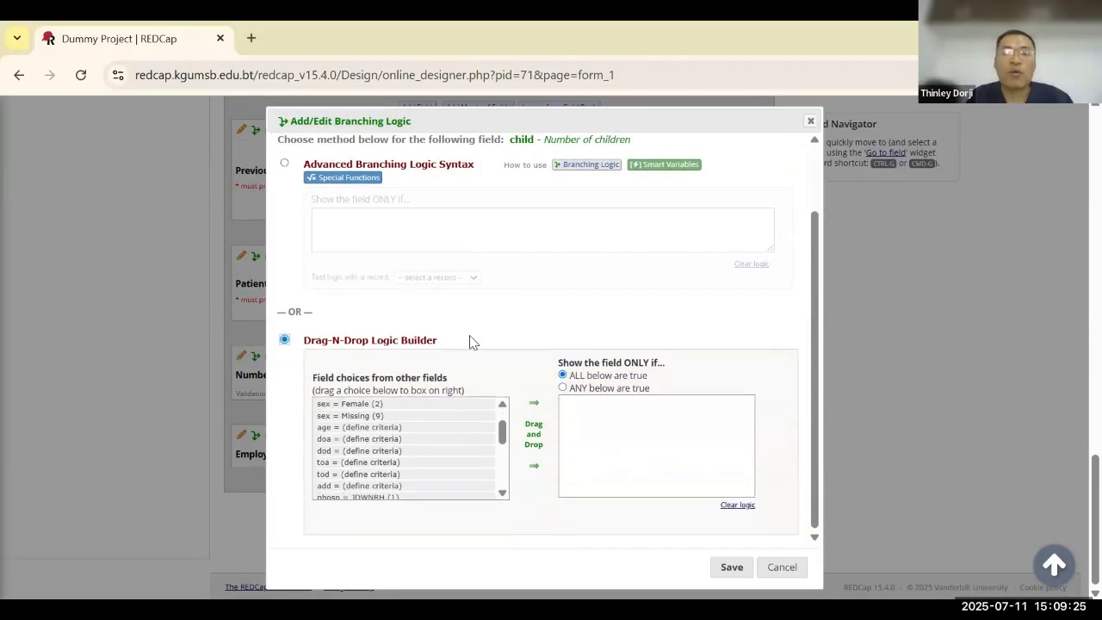
scroll(407, 438, down, 1)
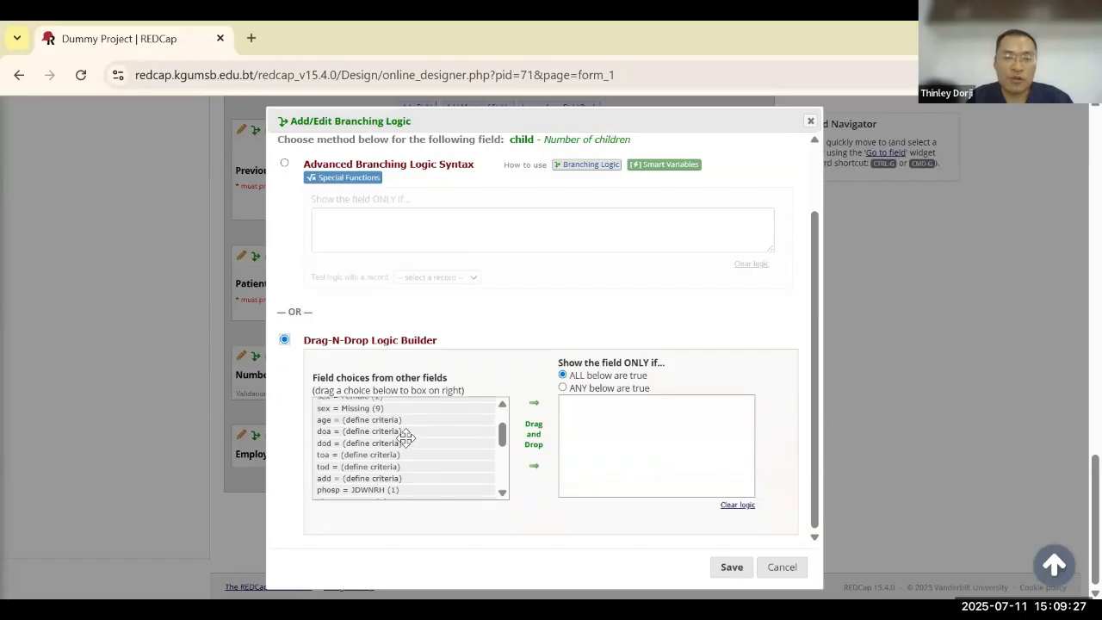
scroll(407, 439, up, 2)
scroll(407, 439, down, 3)
scroll(407, 439, up, 6)
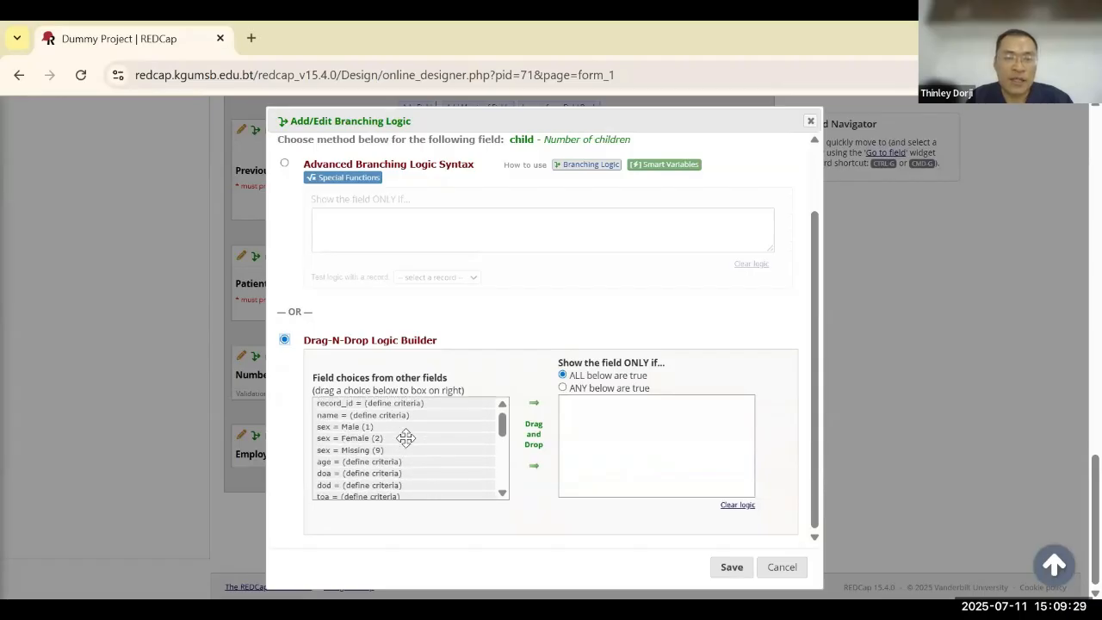
scroll(405, 438, down, 4)
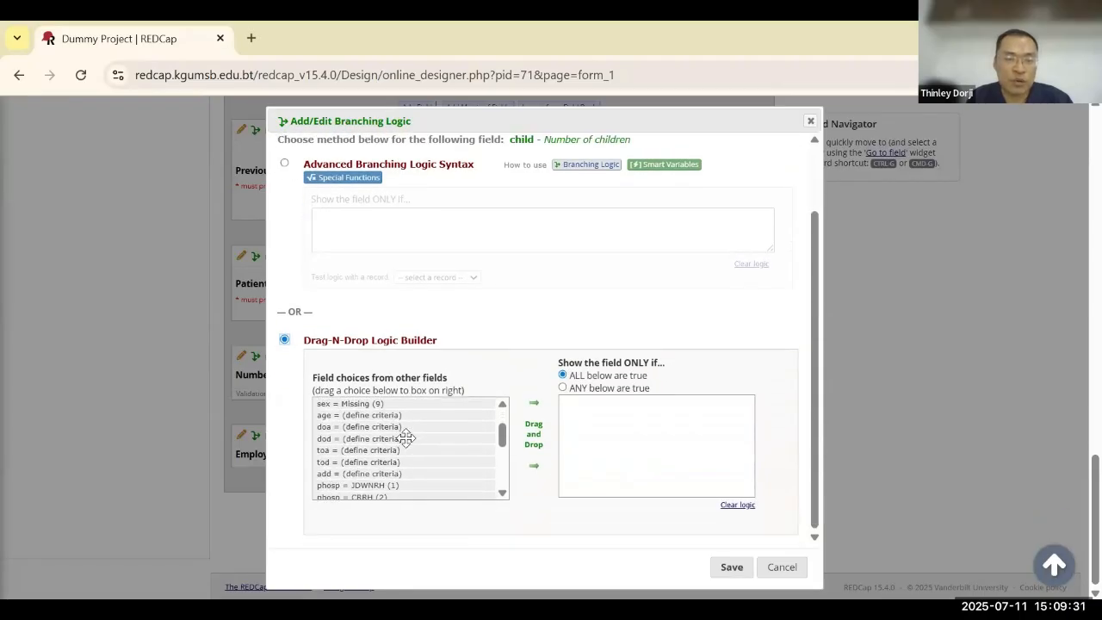
scroll(405, 438, down, 3)
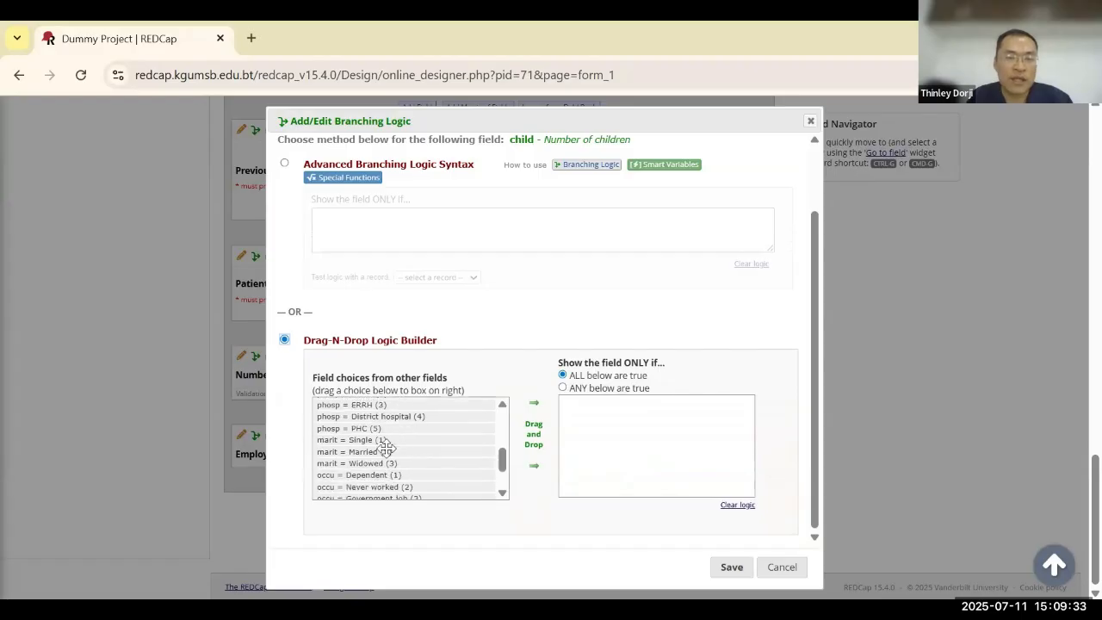
drag(380, 452, 669, 401)
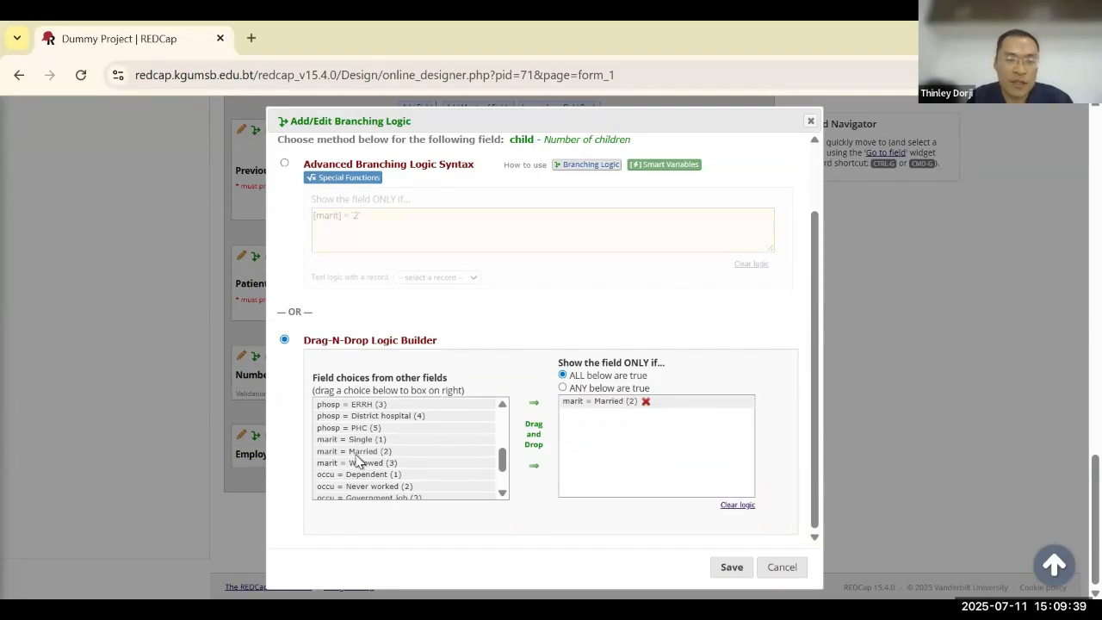
drag(366, 469, 640, 431)
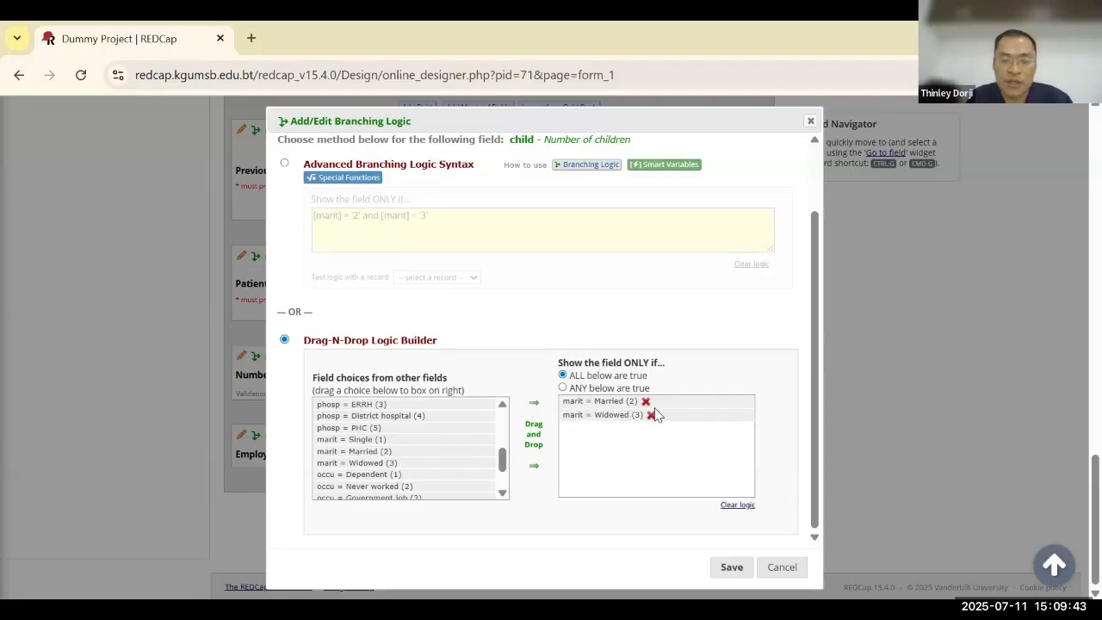
click(563, 388)
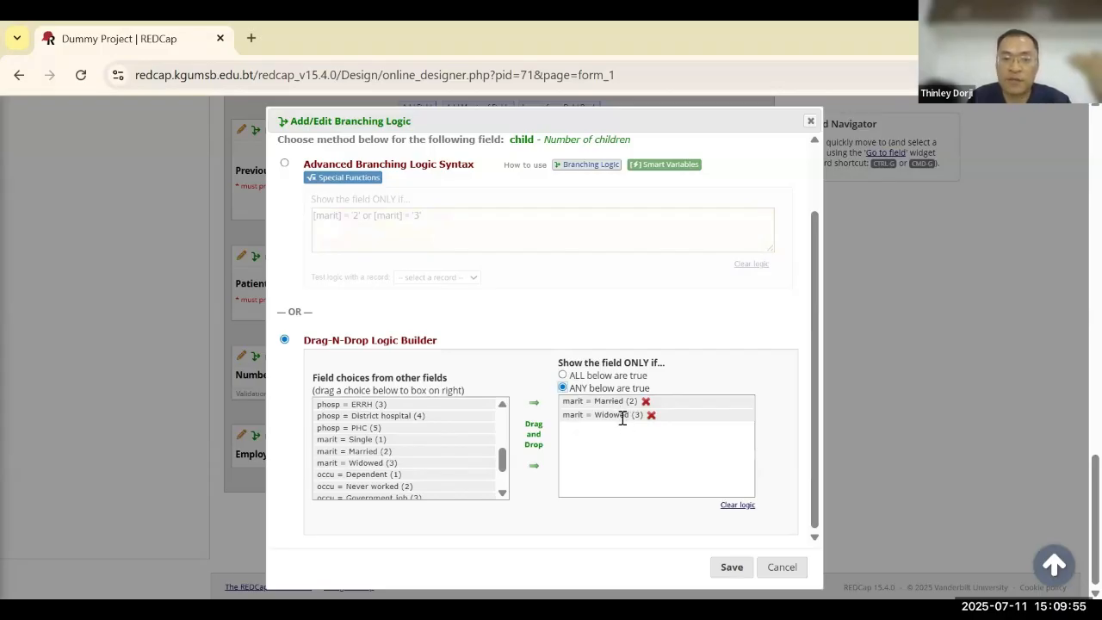
click(732, 568)
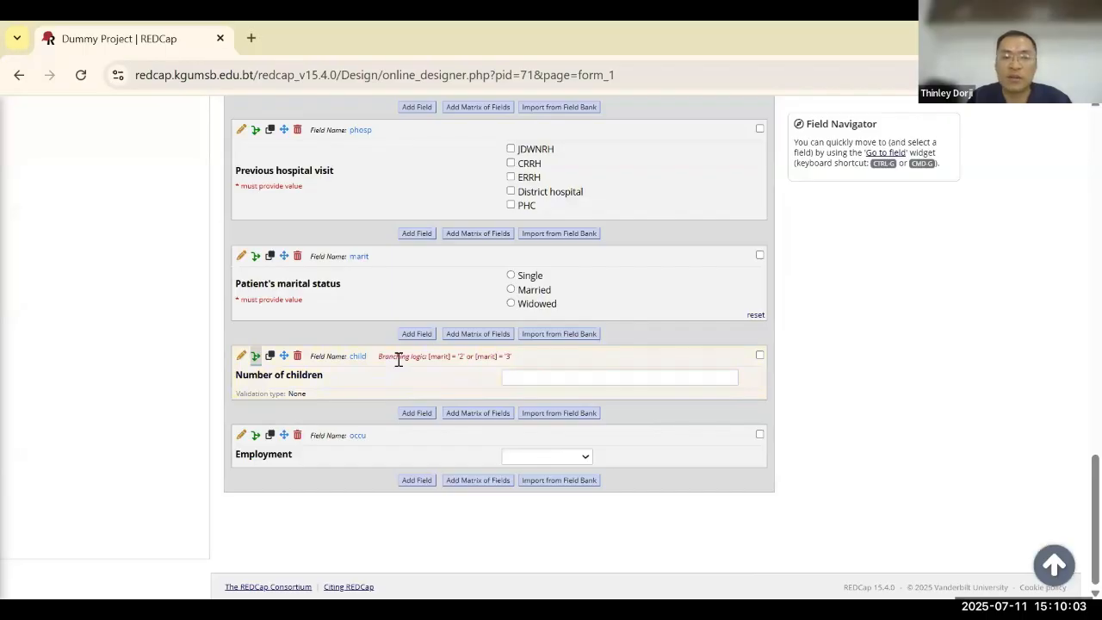
- Go to the Record Status Dashboard and start a new record for the Stroke questionnaire 2025
scroll(399, 360, up, 6)
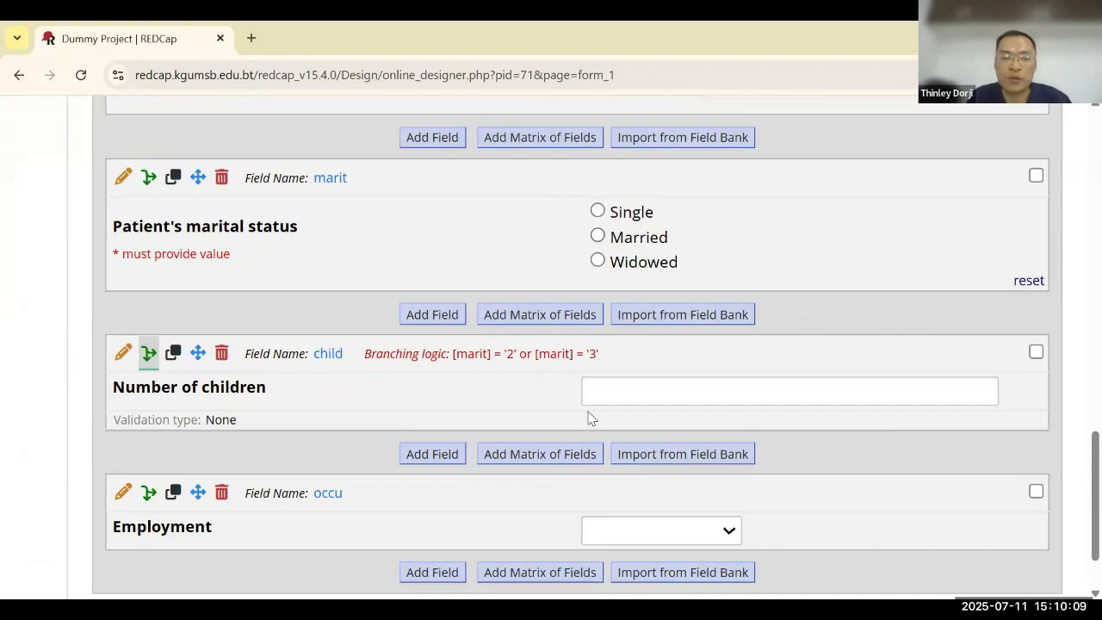
scroll(586, 419, down, 5)
scroll(590, 416, up, 15)
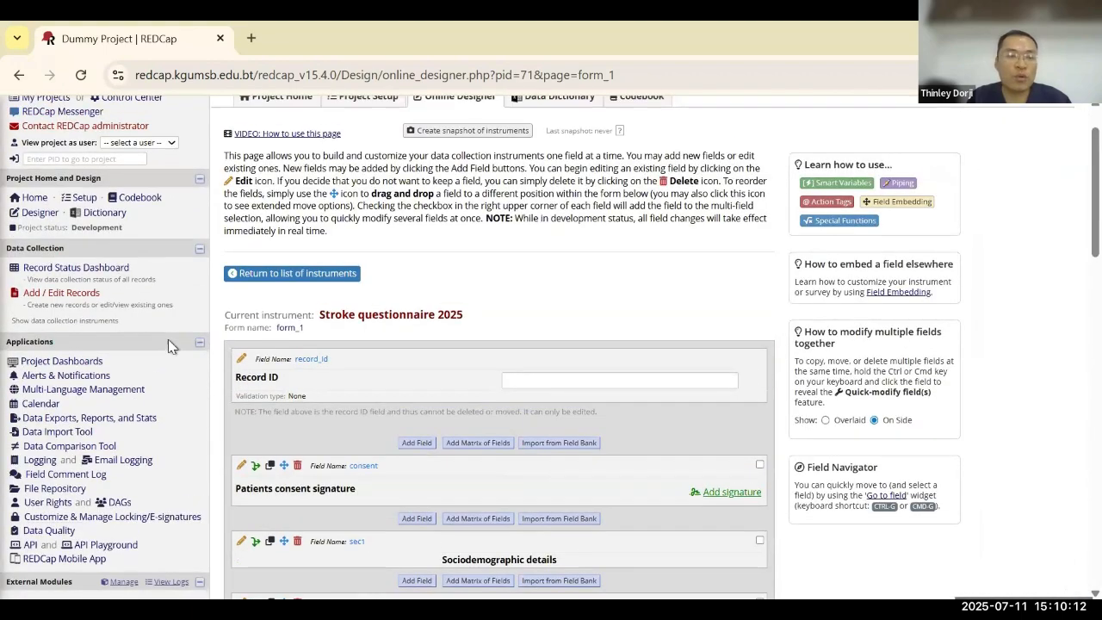
click(62, 270)
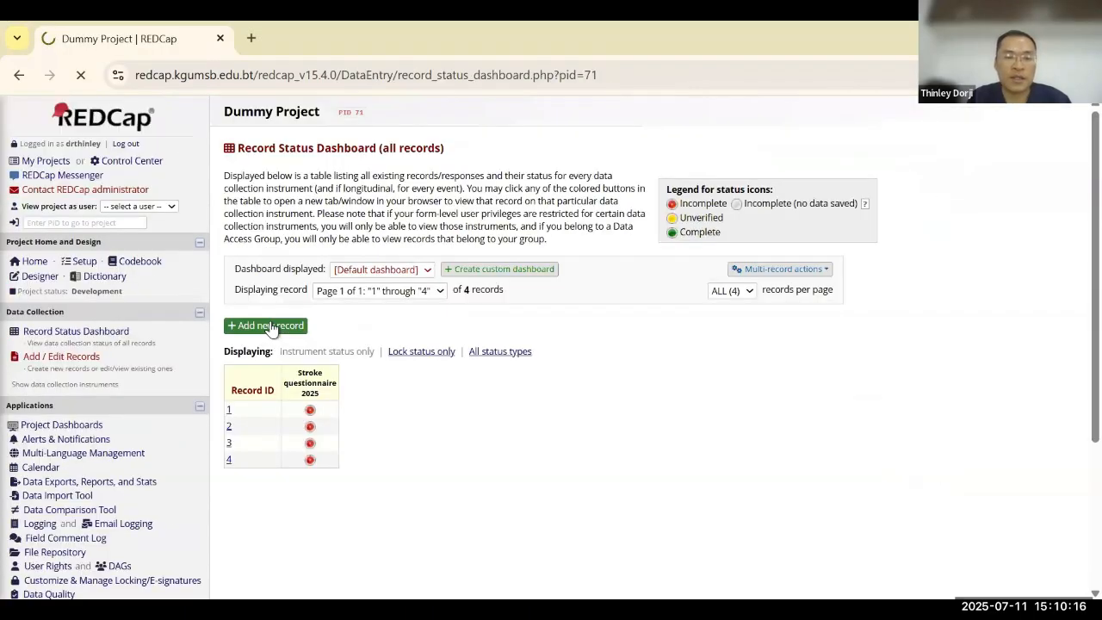
click(272, 327)
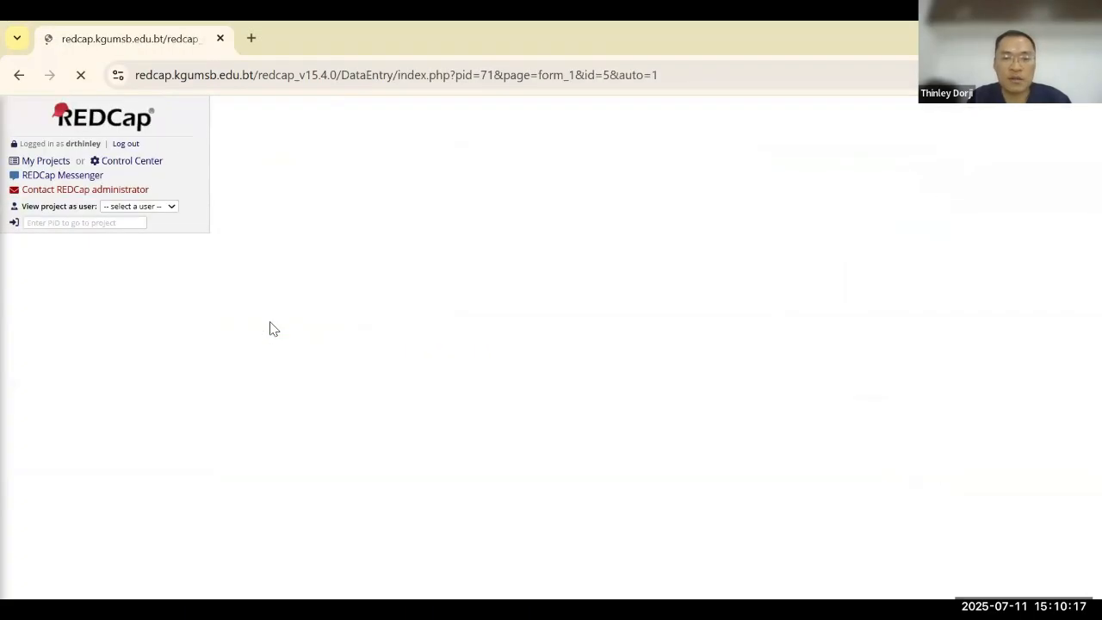
- Test the branching logic by setting the patient's marital status to Single, Married, Widowed and back to Single
scroll(499, 388, down, 1)
scroll(502, 393, down, 3)
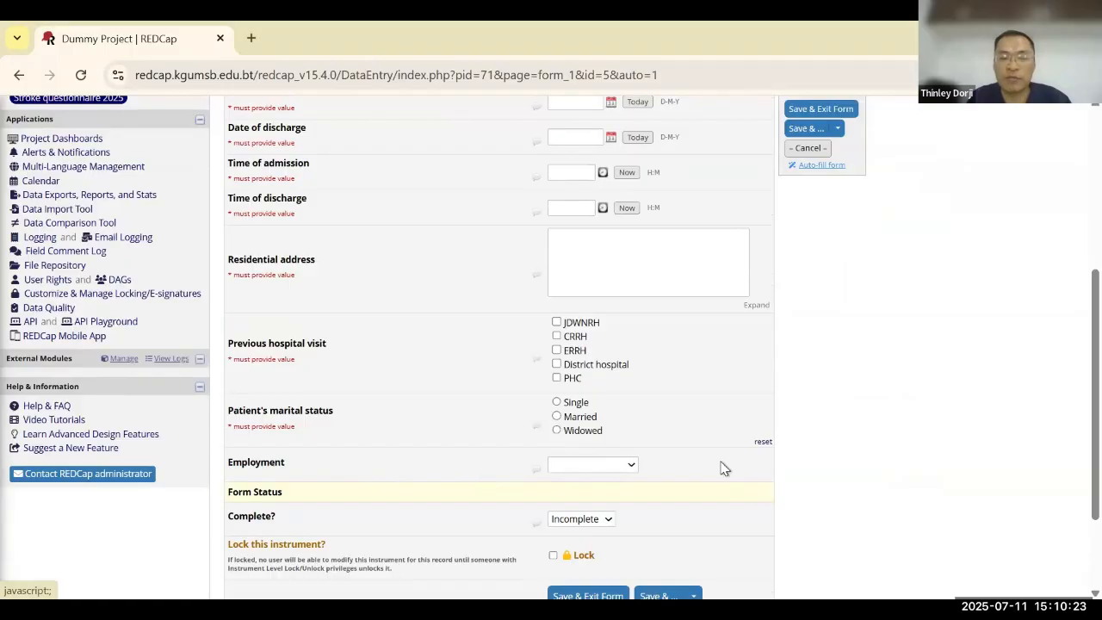
click(556, 402)
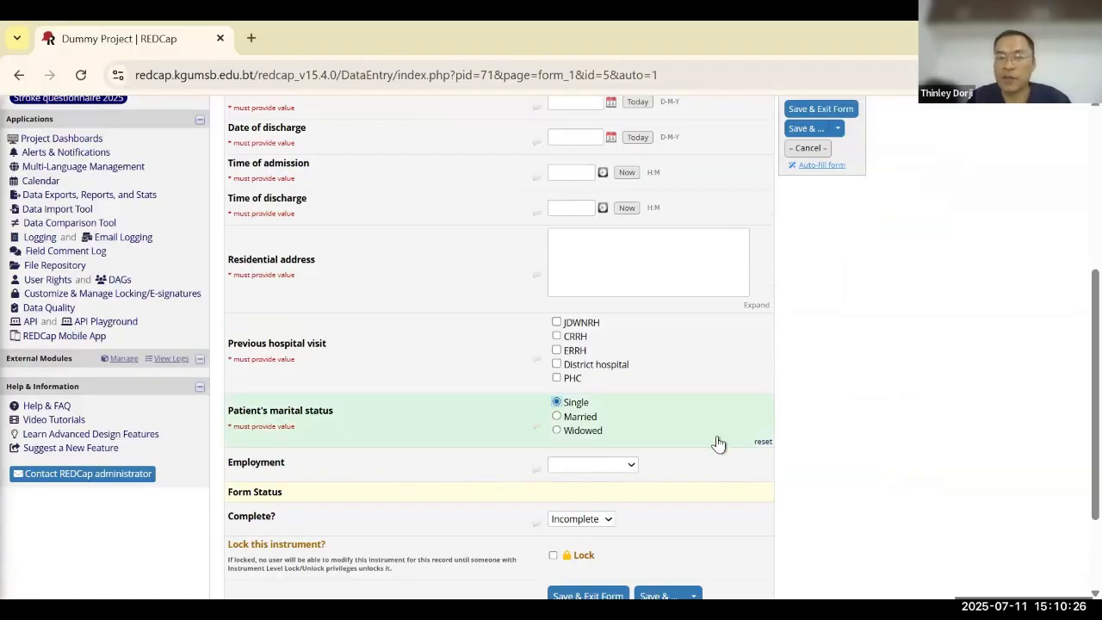
click(559, 417)
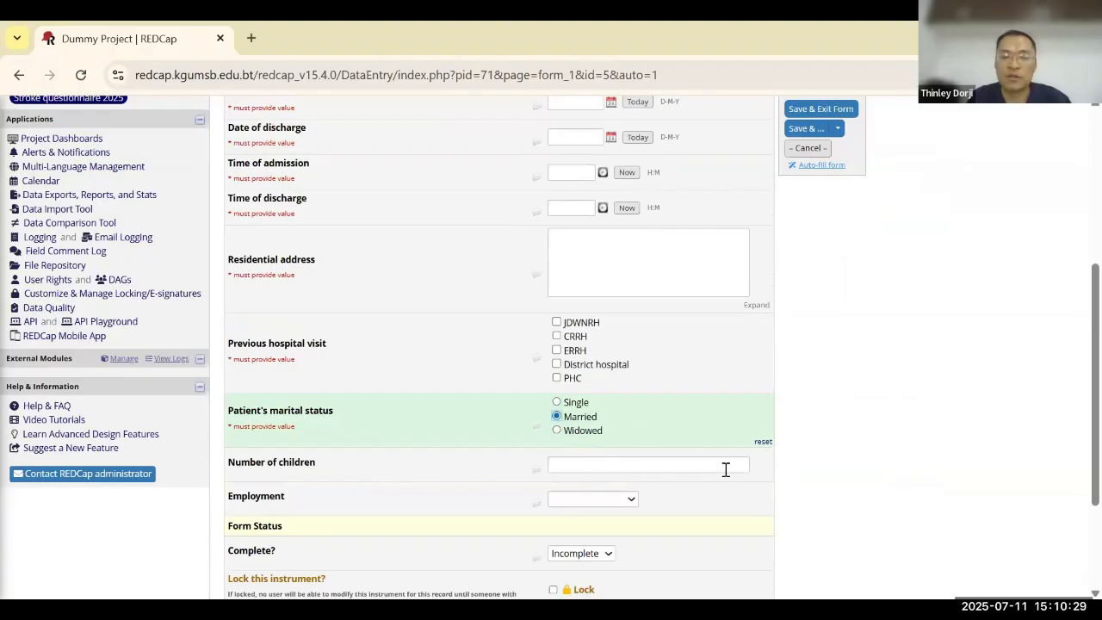
scroll(699, 469, down, 1)
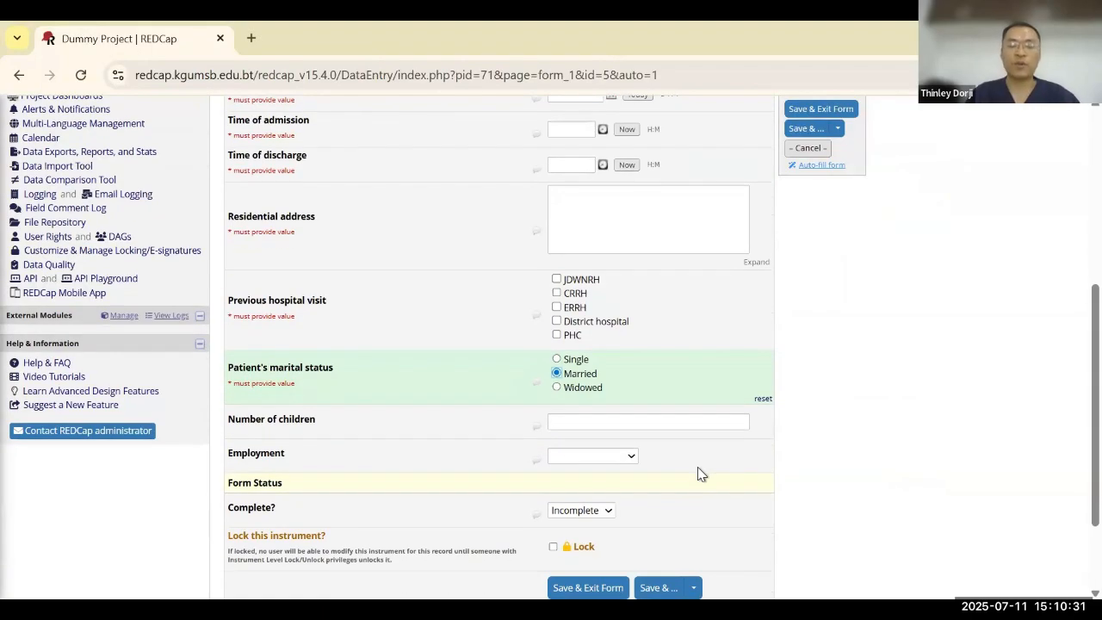
click(557, 388)
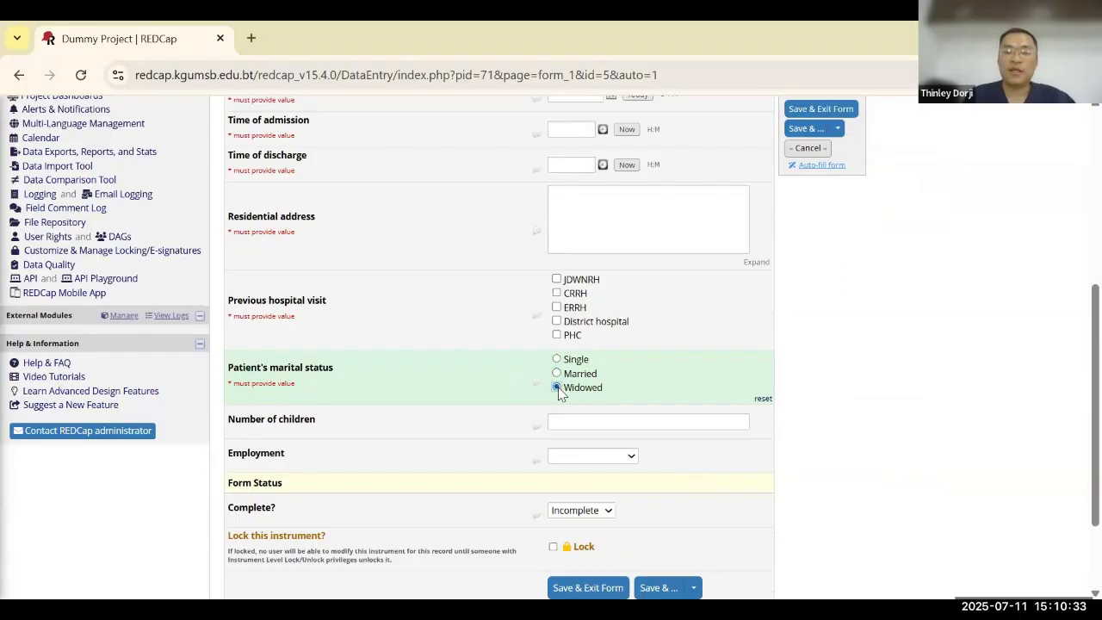
click(556, 359)
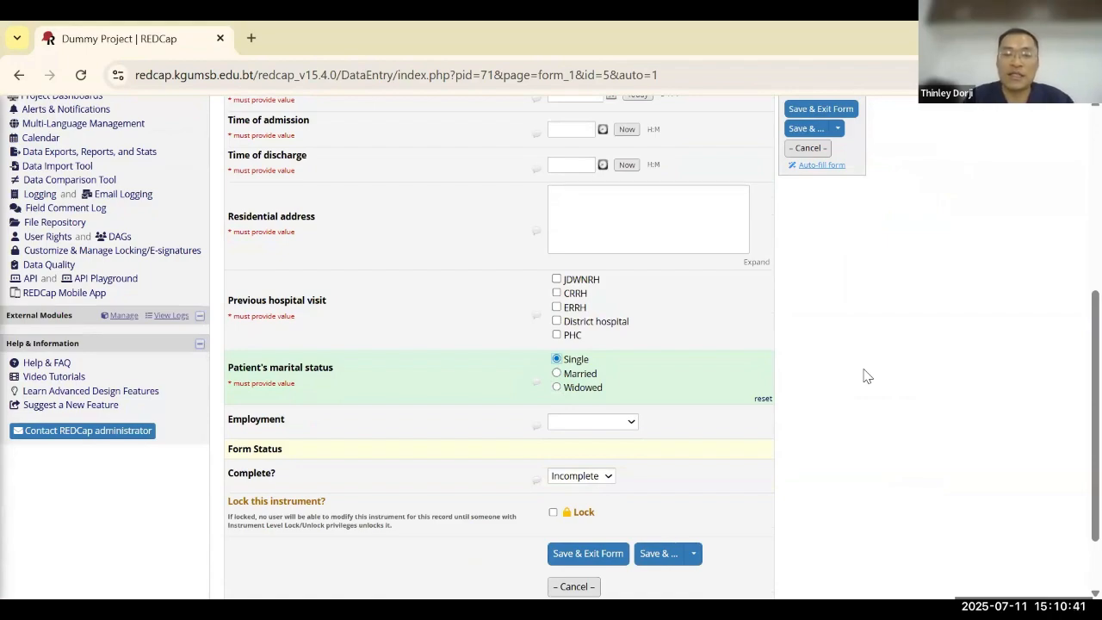
scroll(730, 384, up, 3)
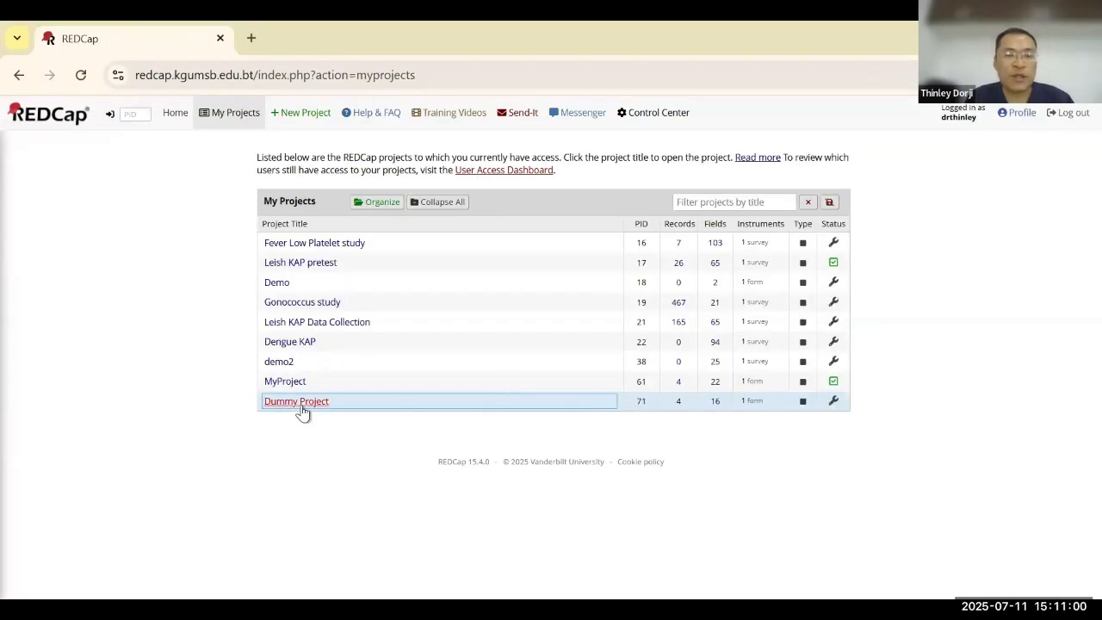
- Open the Dummy Project and bring up its Stroke questionnaire 2025 instrument in the Online Designer
click(301, 405)
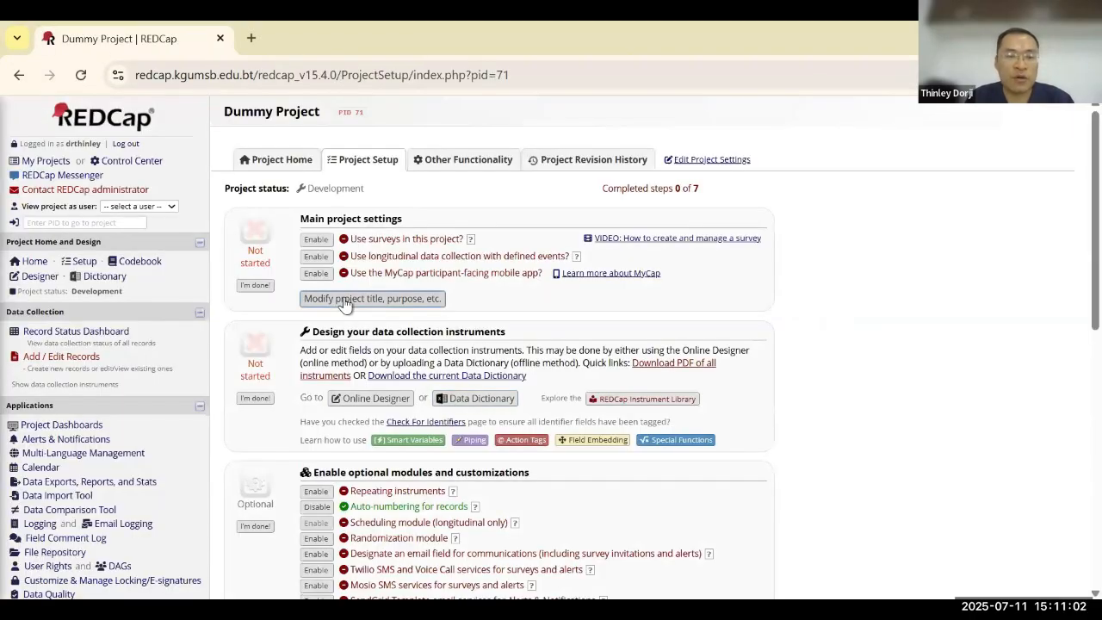
click(401, 401)
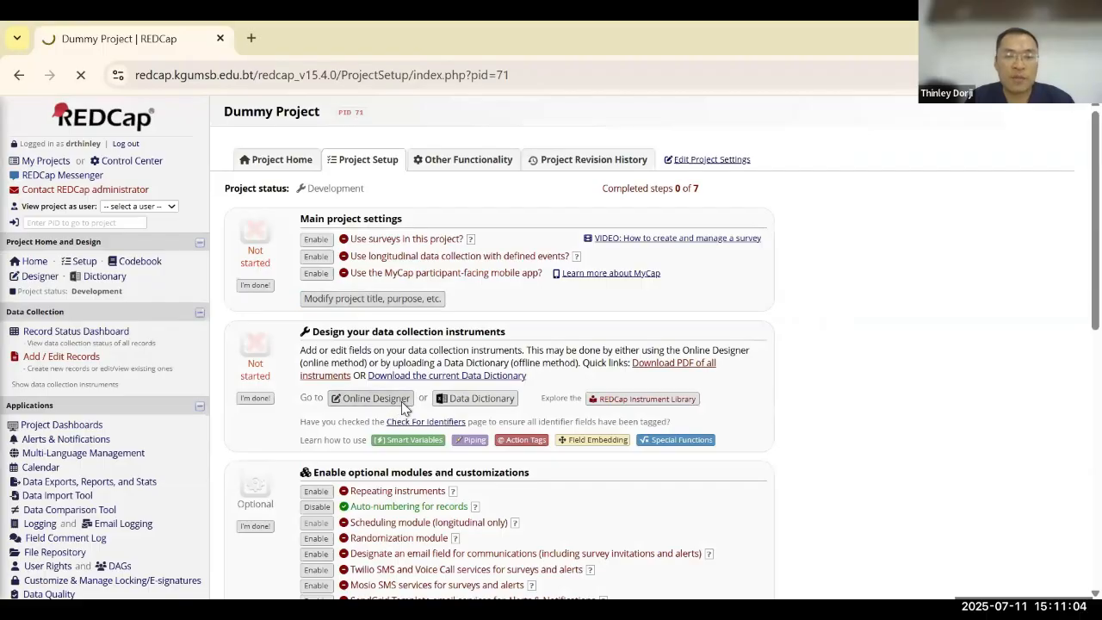
scroll(431, 361, down, 1)
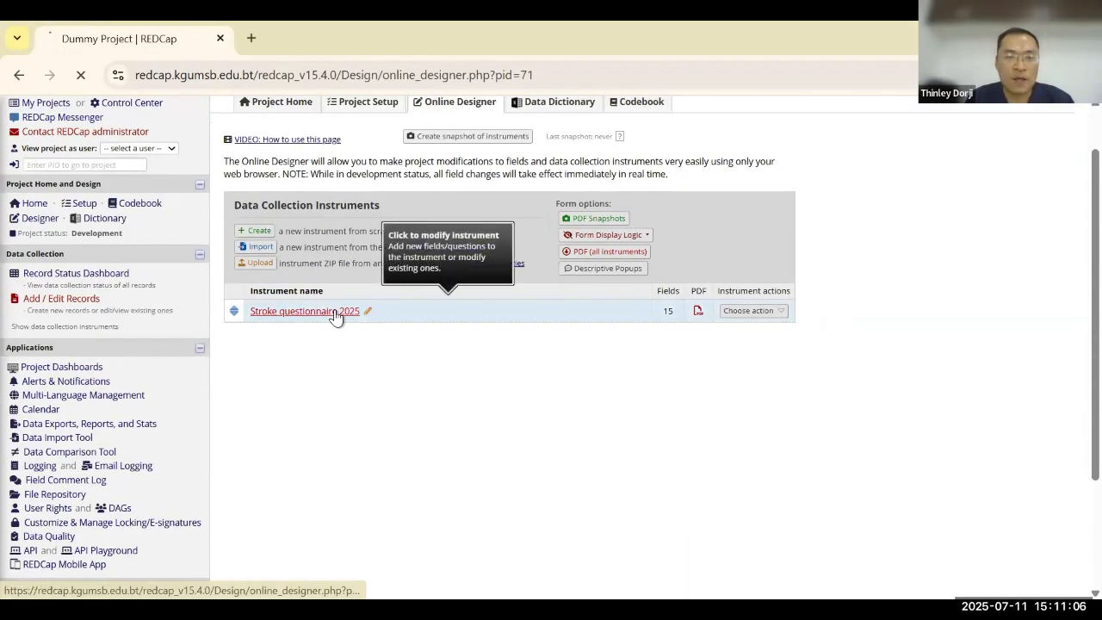
click(334, 311)
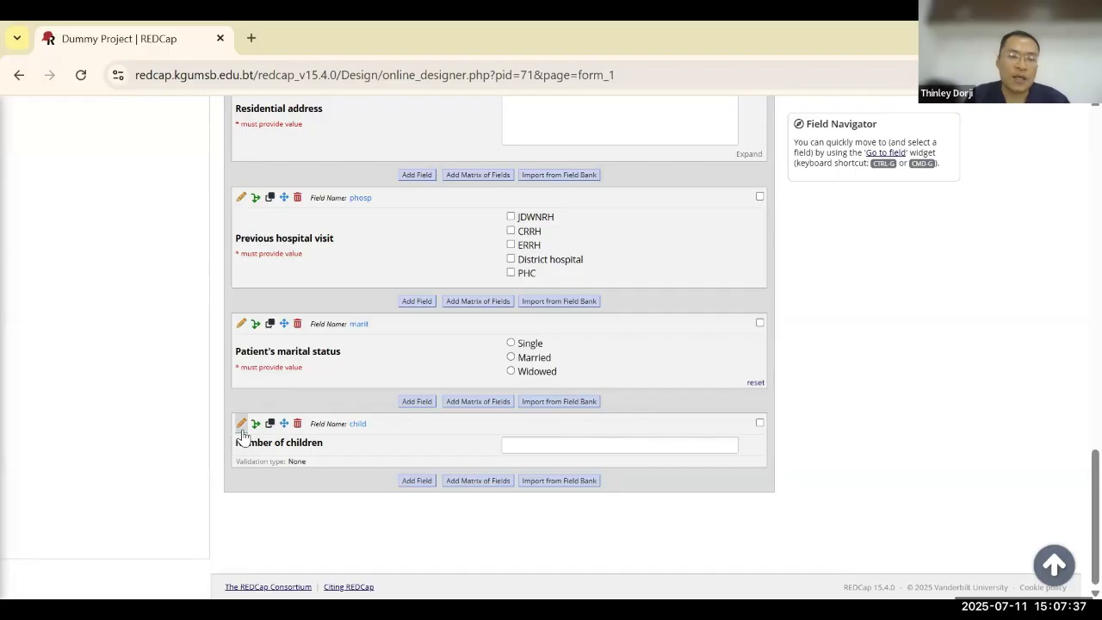
- Start a new field at the end of the form with the label Employment and the variable name occu
click(420, 482)
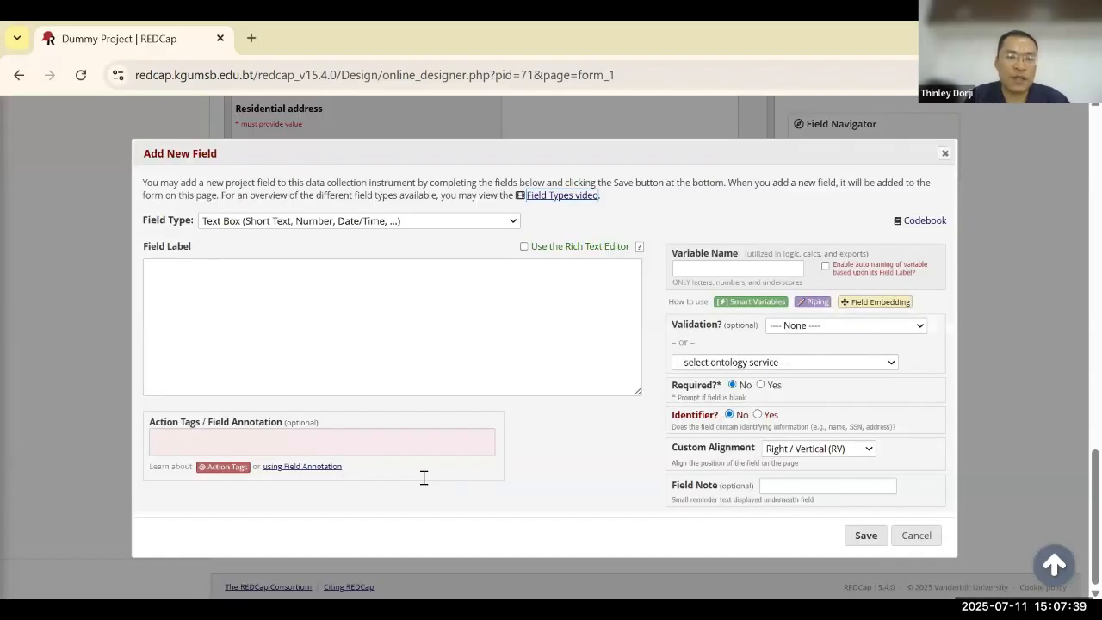
text(Employment)
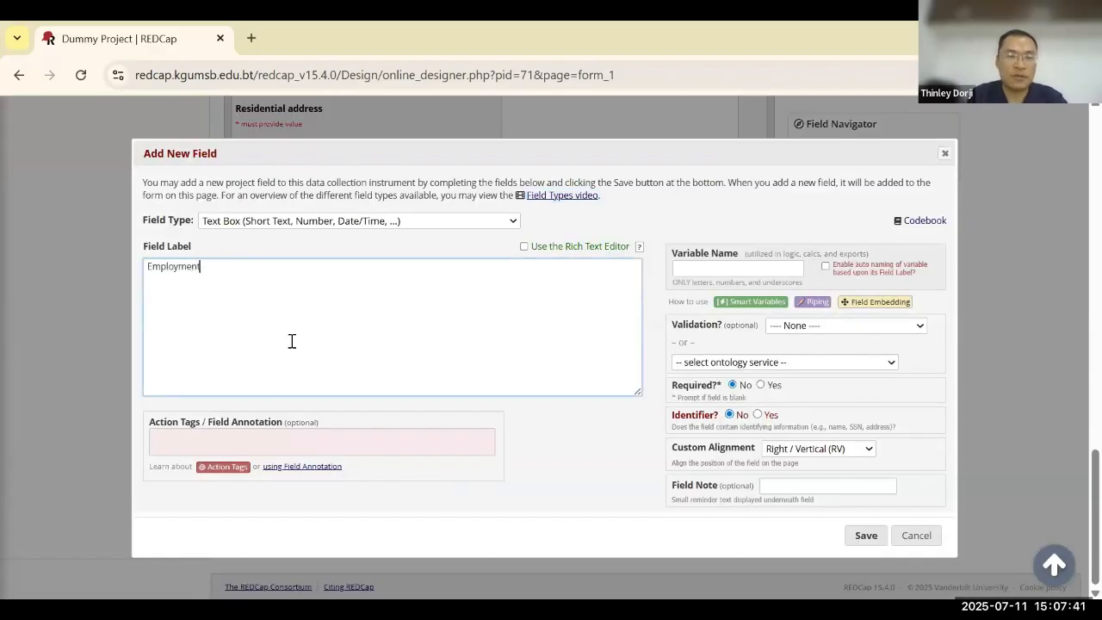
click(695, 268)
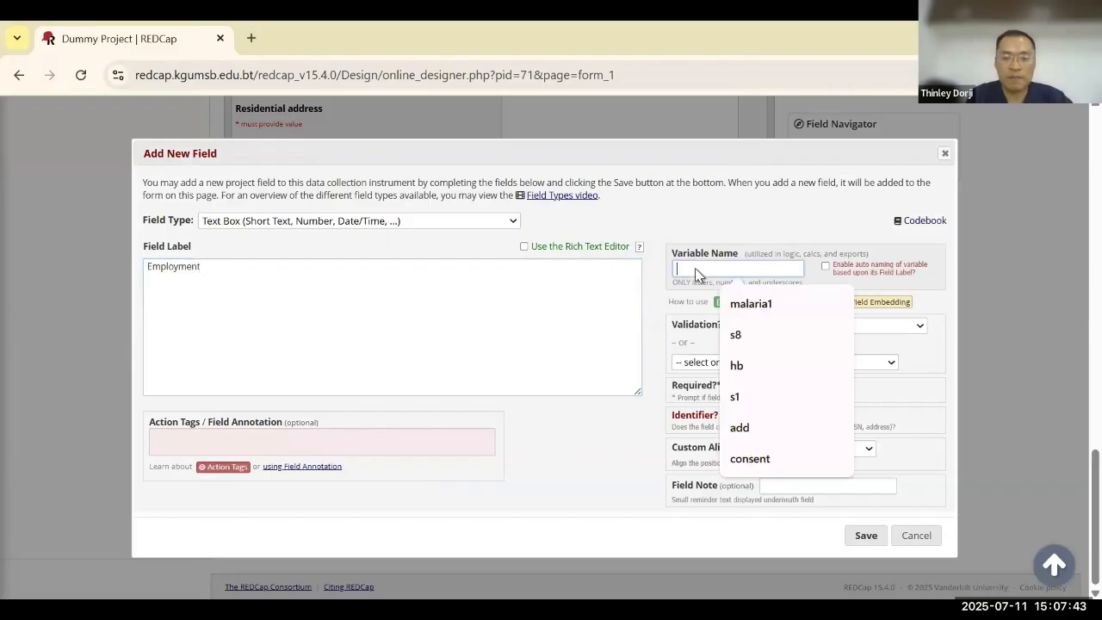
text(occu)
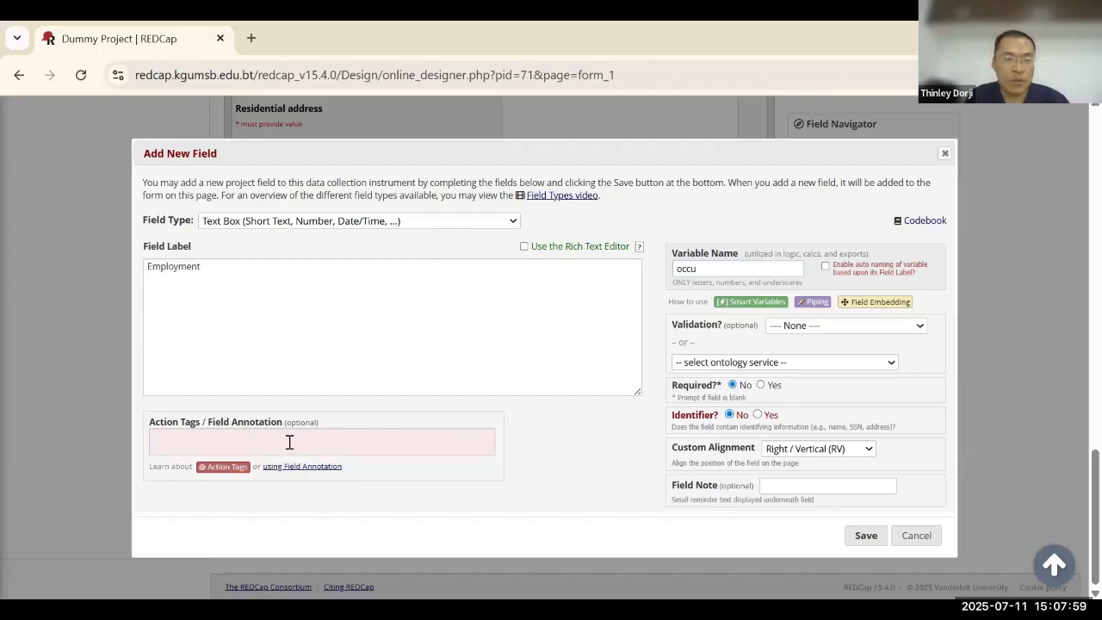
- Make the field a single-answer drop-down list with choices Dependent, Never worked, Government job and Private company, and save it
click(408, 223)
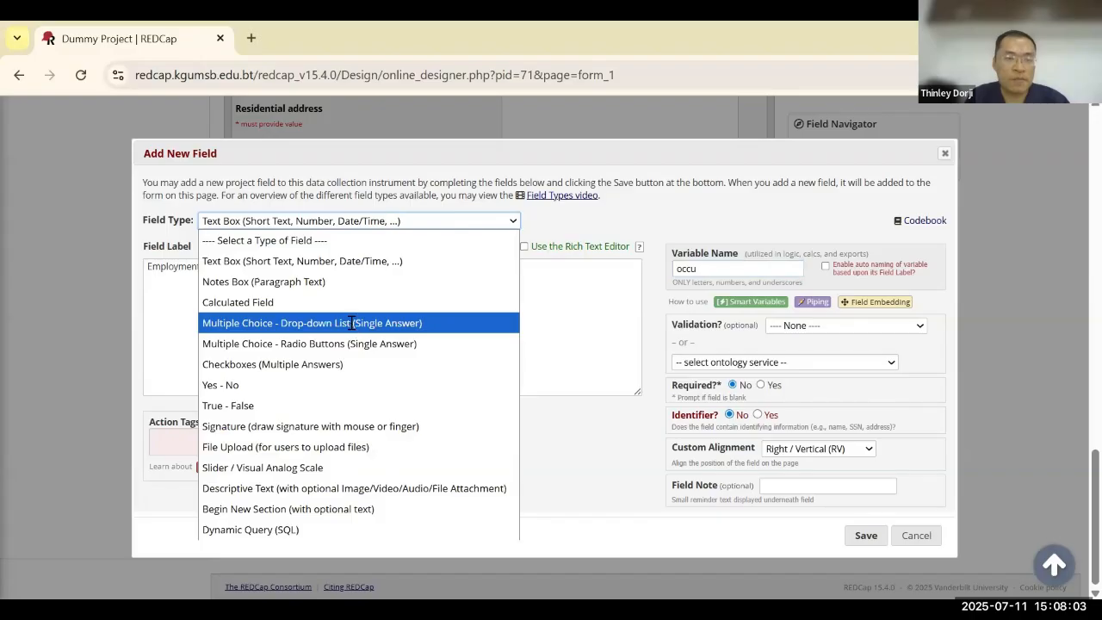
click(352, 323)
click(227, 443)
text(Dependent Never worked Government job Private company)
click(582, 370)
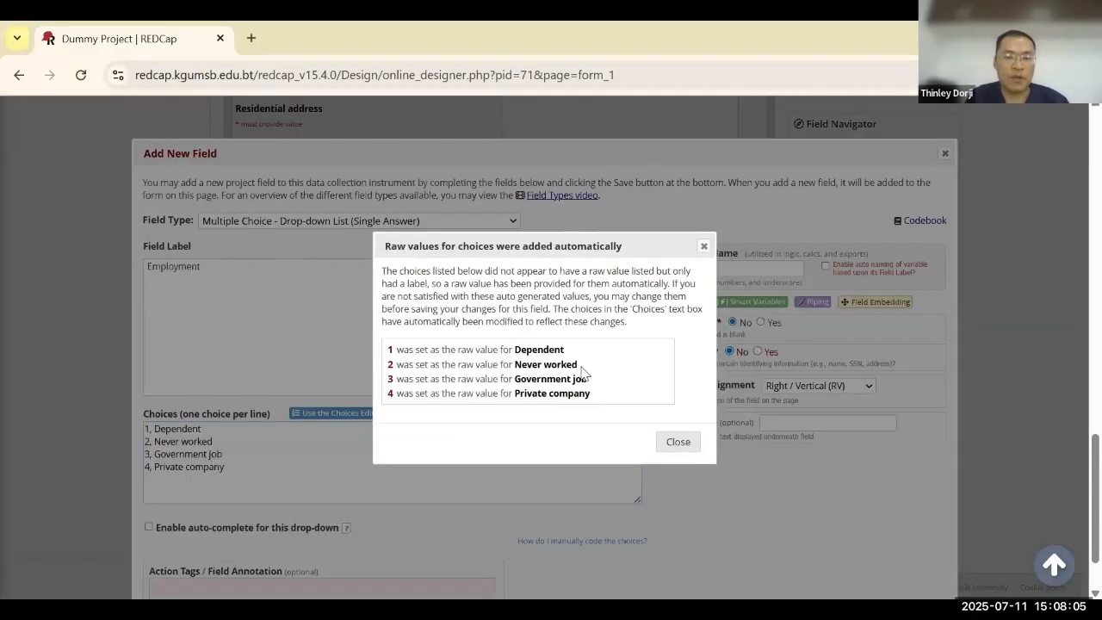
click(678, 442)
scroll(680, 449, down, 1)
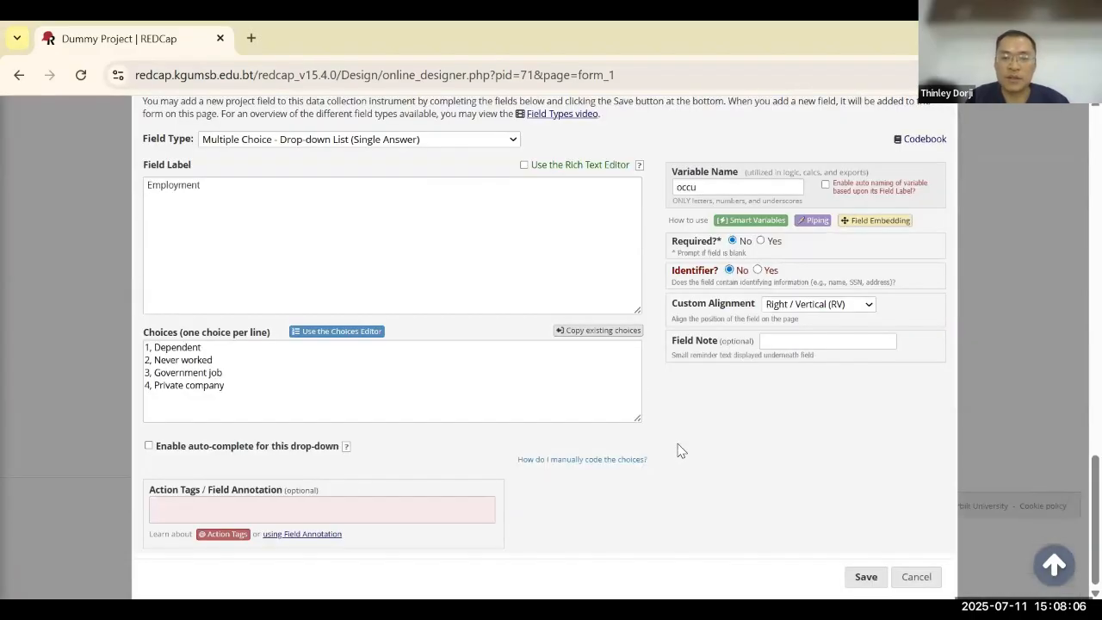
click(866, 579)
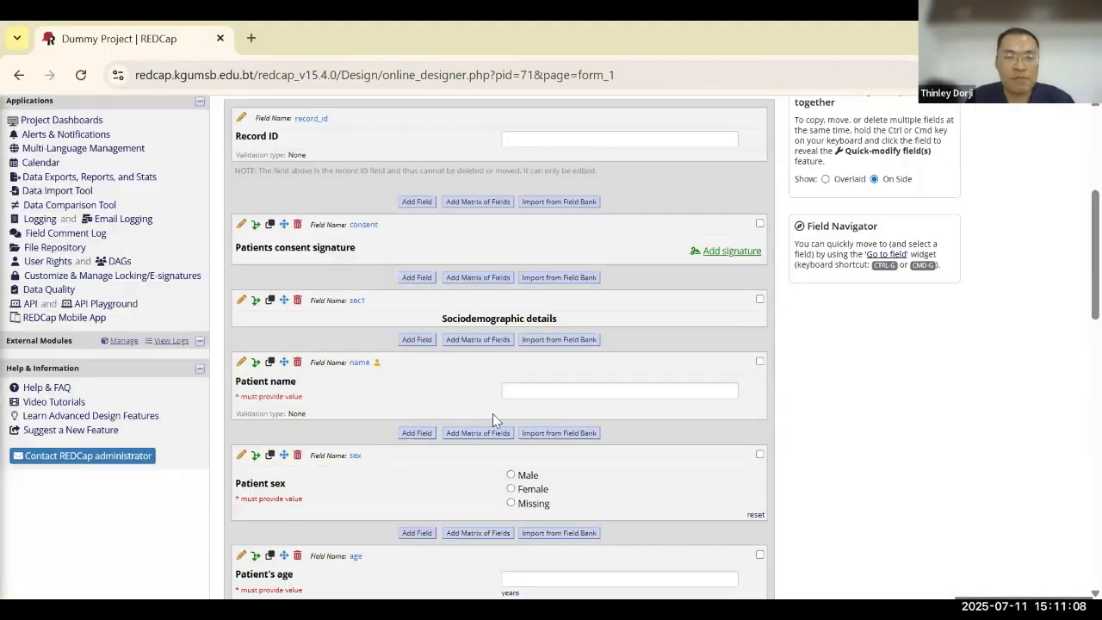
- Change the Employment field's type to Multiple Choice - Radio Buttons (Single Answer) and save it
scroll(493, 413, down, 10)
scroll(493, 414, down, 6)
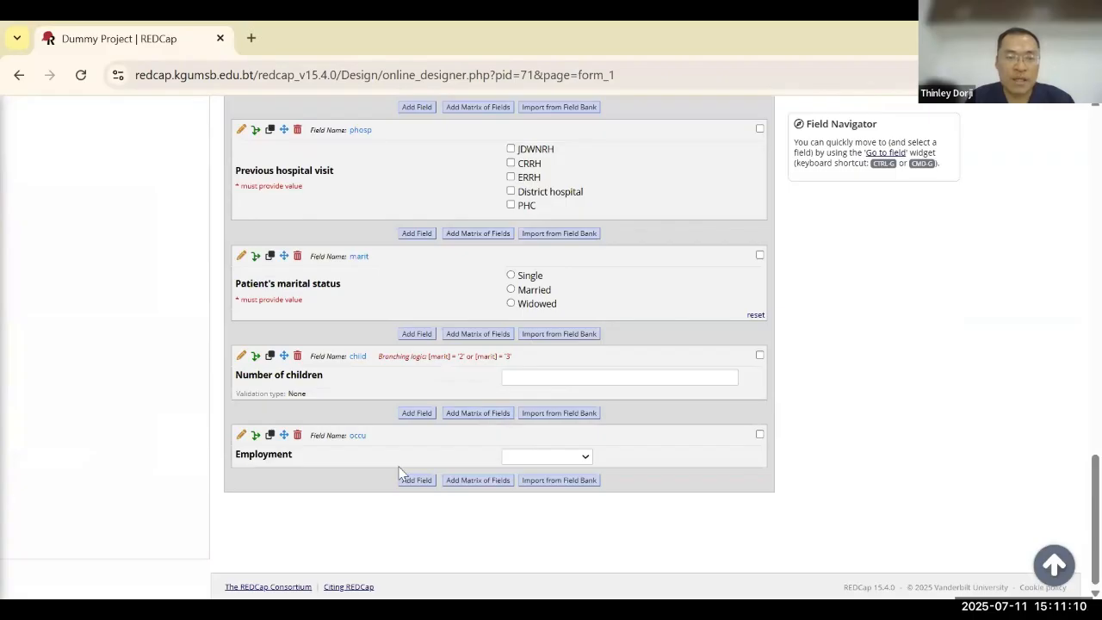
click(241, 435)
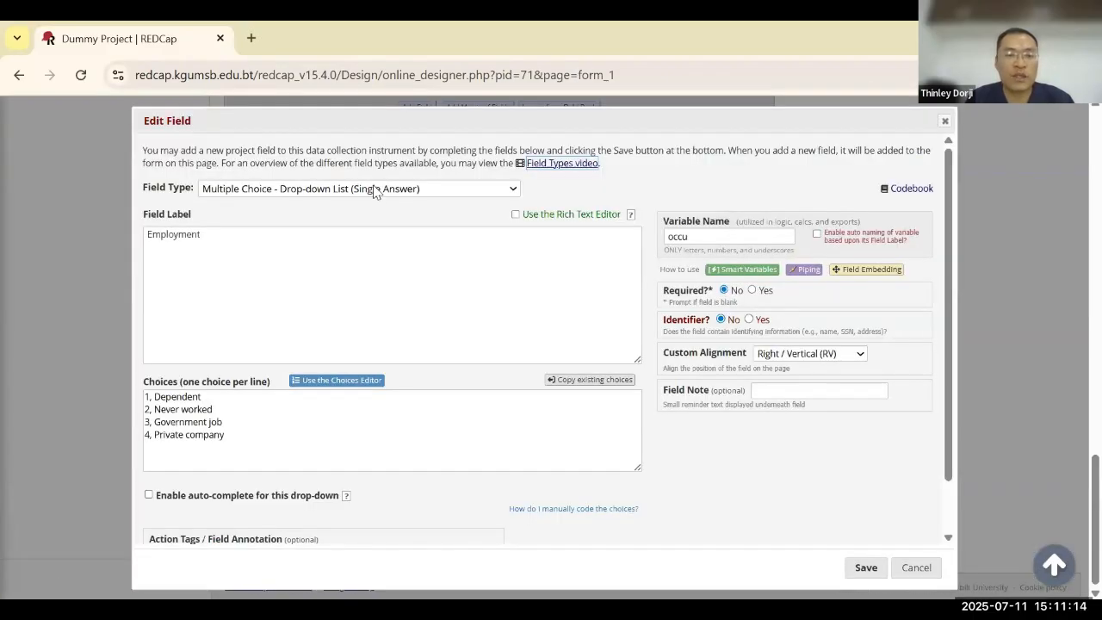
click(373, 191)
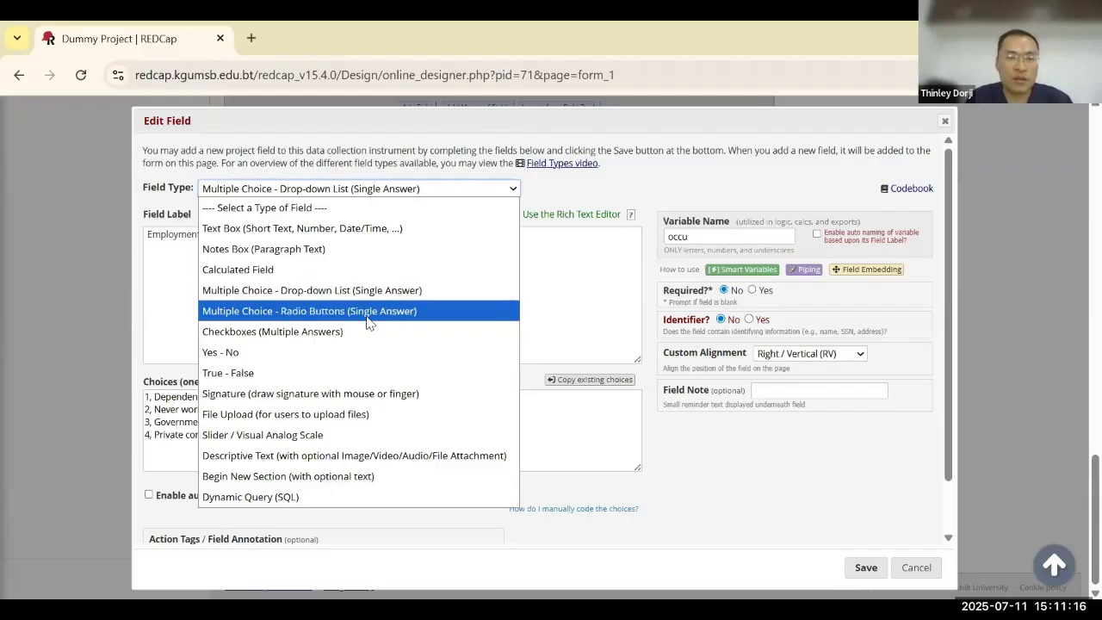
key(Return)
click(866, 575)
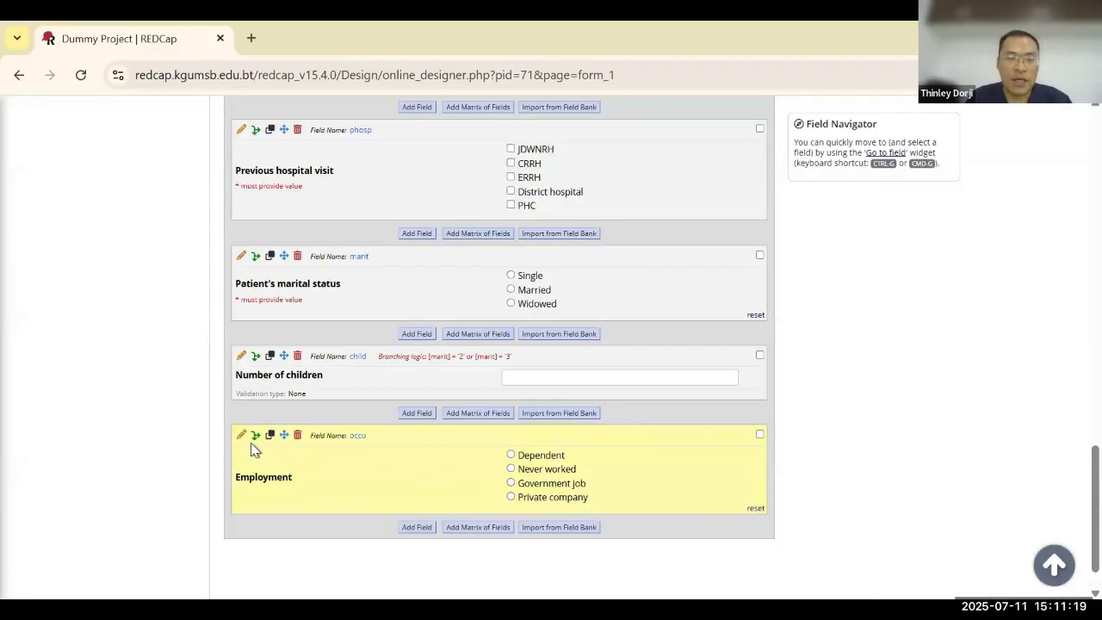
- Add a radio-button field after Employment labelled Monthly income with the variable name income, and save it
click(417, 527)
click(688, 240)
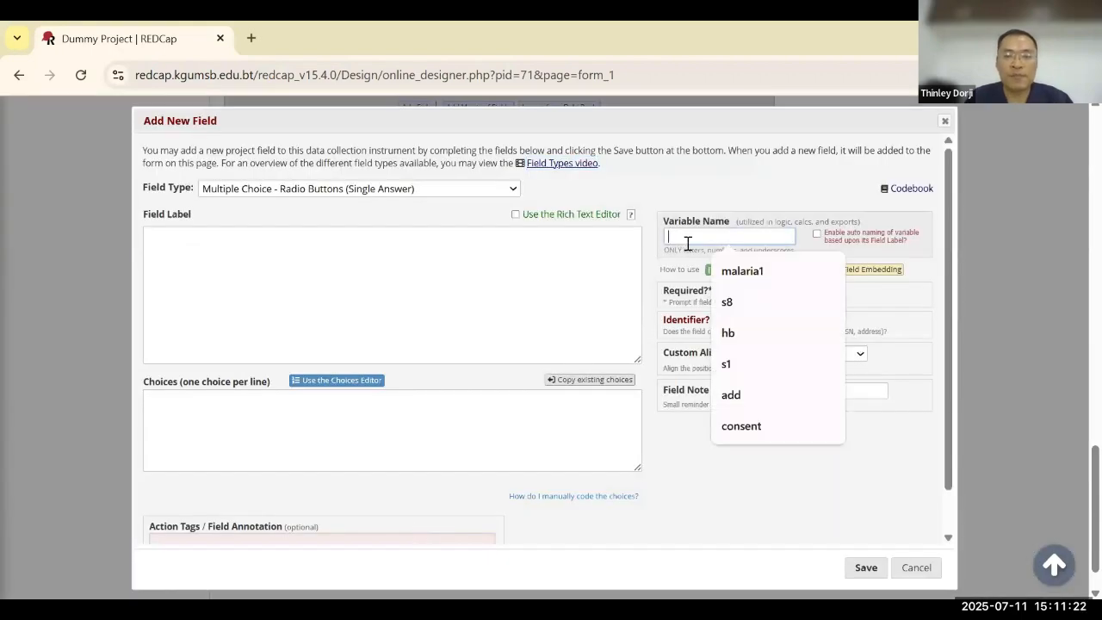
text(income)
click(518, 276)
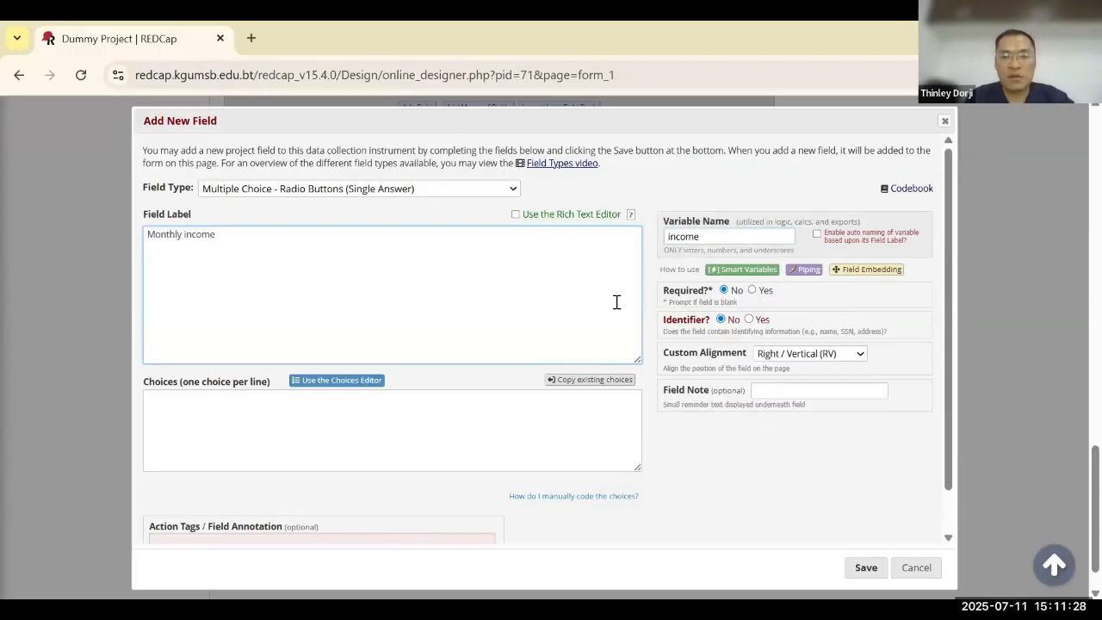
click(867, 568)
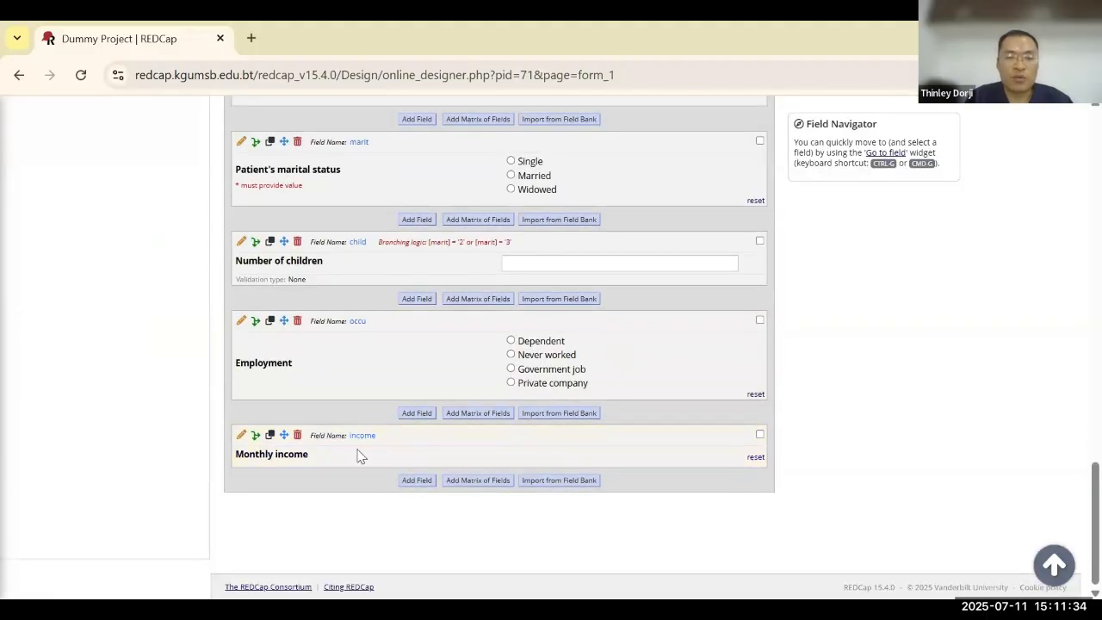
- Set Monthly income to show only if ALL of occu = Government job (3) and occu = Private company (4) are true, and save
click(256, 437)
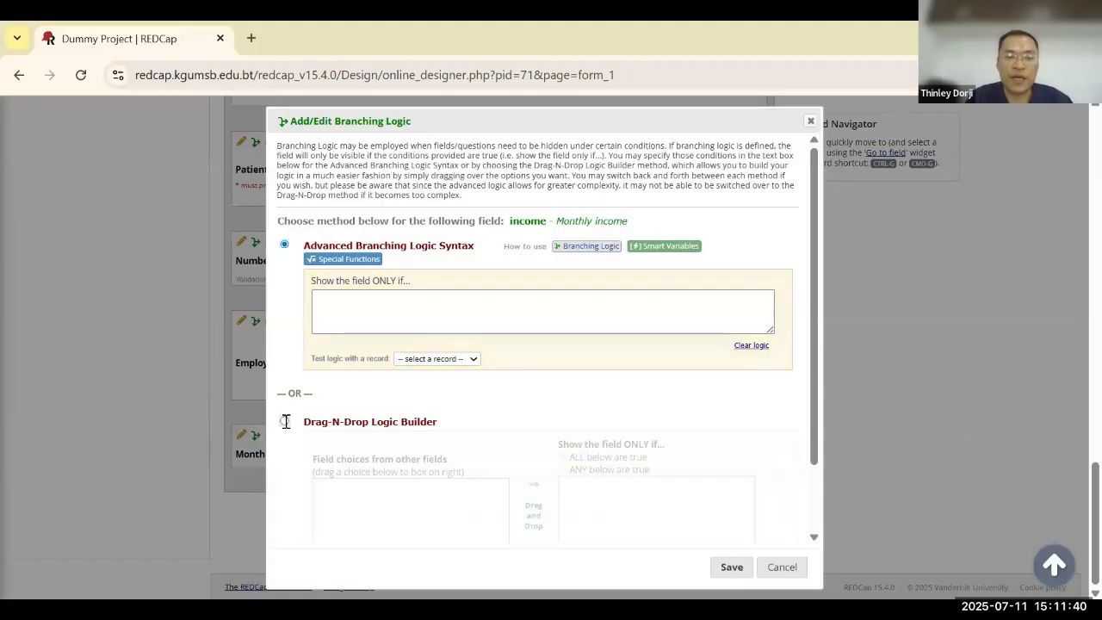
click(285, 422)
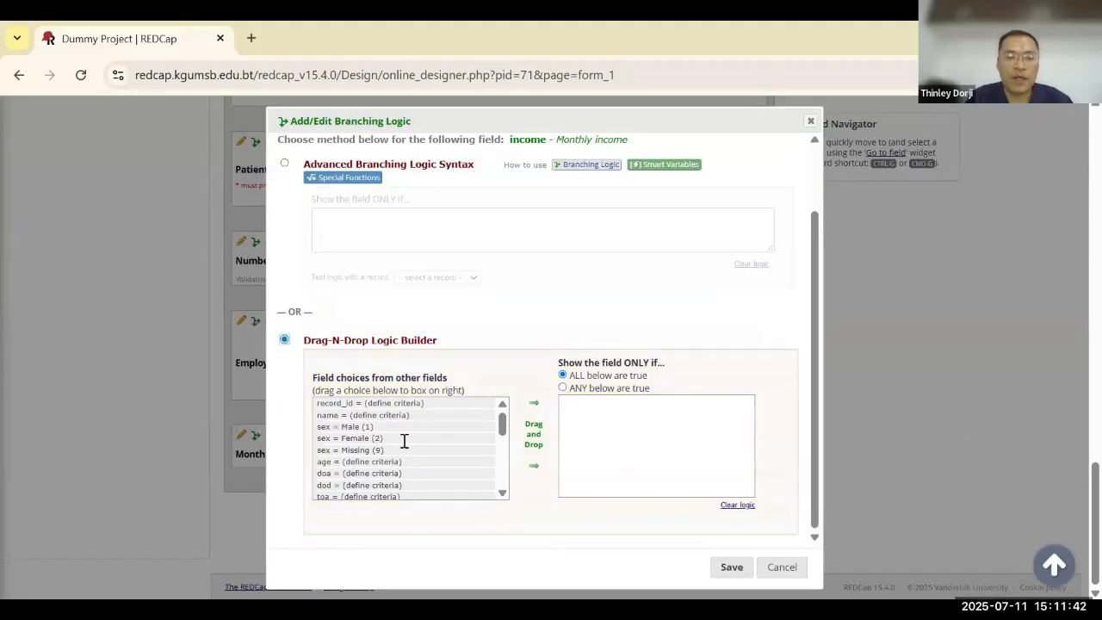
scroll(404, 439, down, 6)
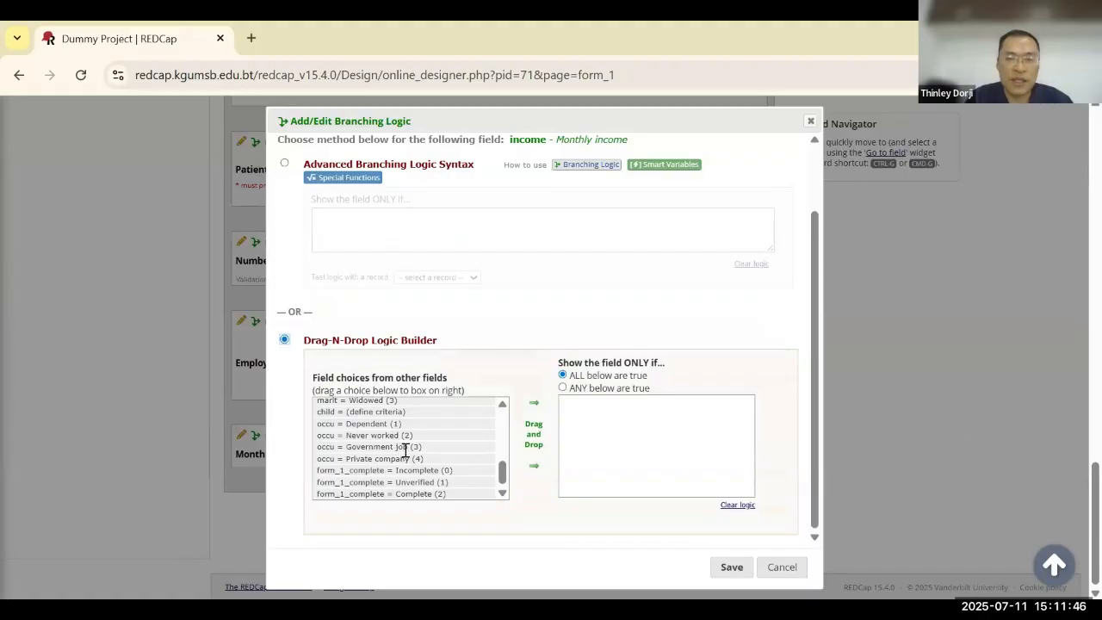
drag(405, 449, 645, 416)
drag(379, 459, 670, 422)
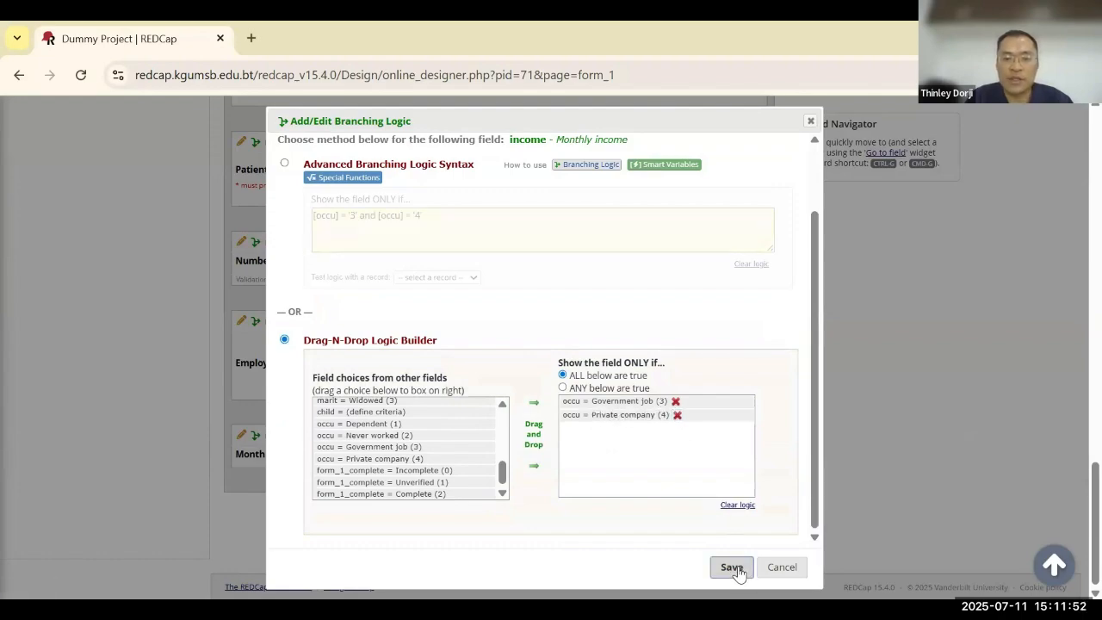
click(732, 568)
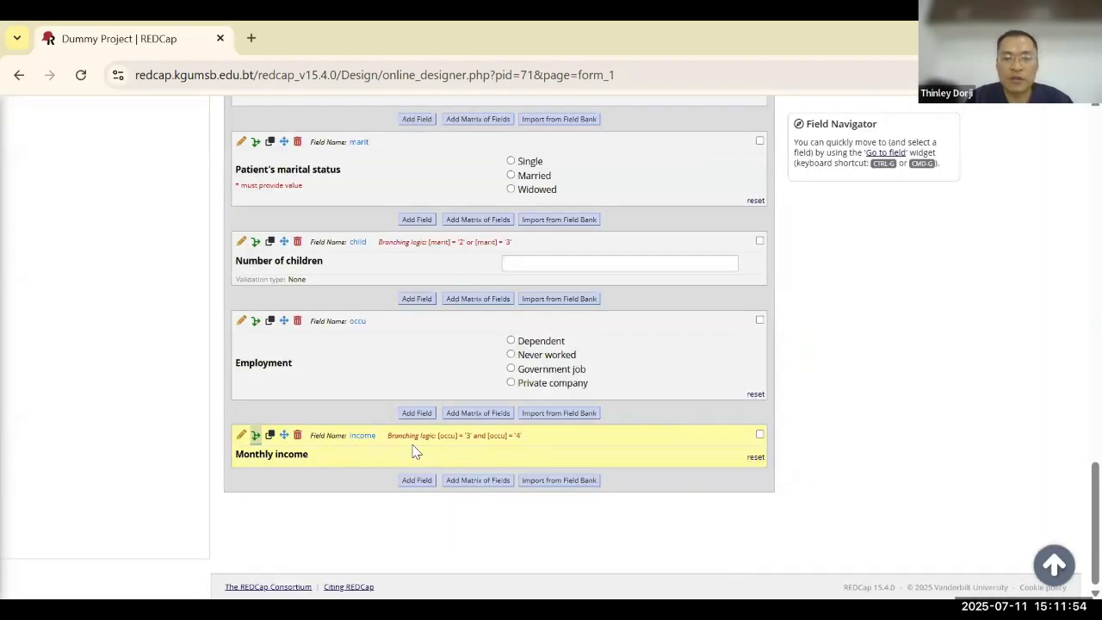
- Go to the Record Status Dashboard and add a new record to try out the Monthly income branching logic
scroll(415, 442, up, 5)
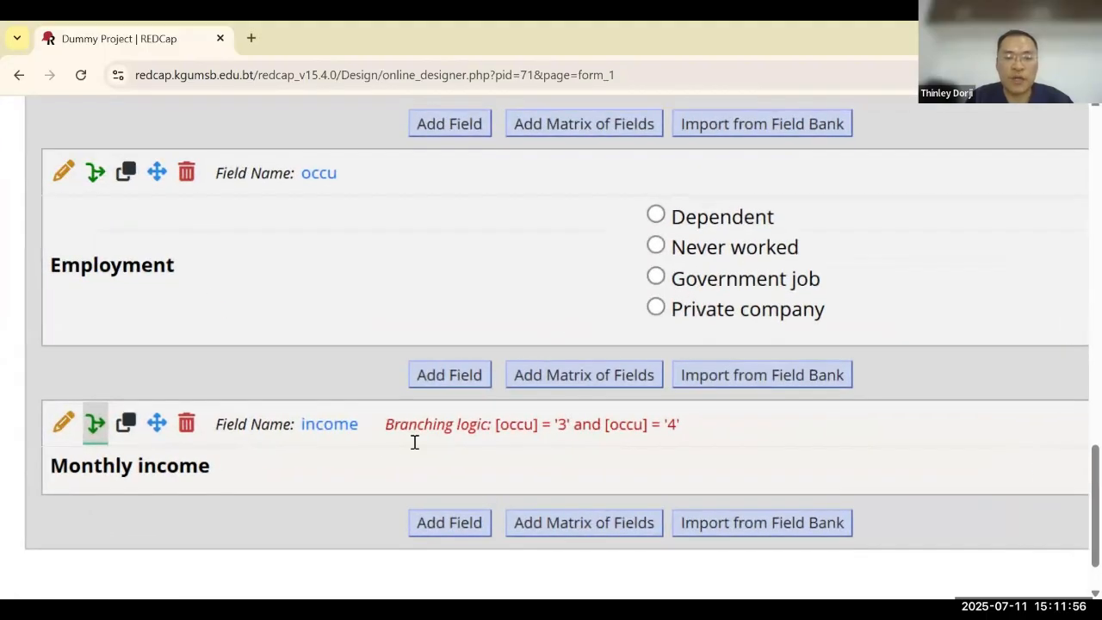
scroll(415, 441, down, 5)
scroll(390, 445, up, 10)
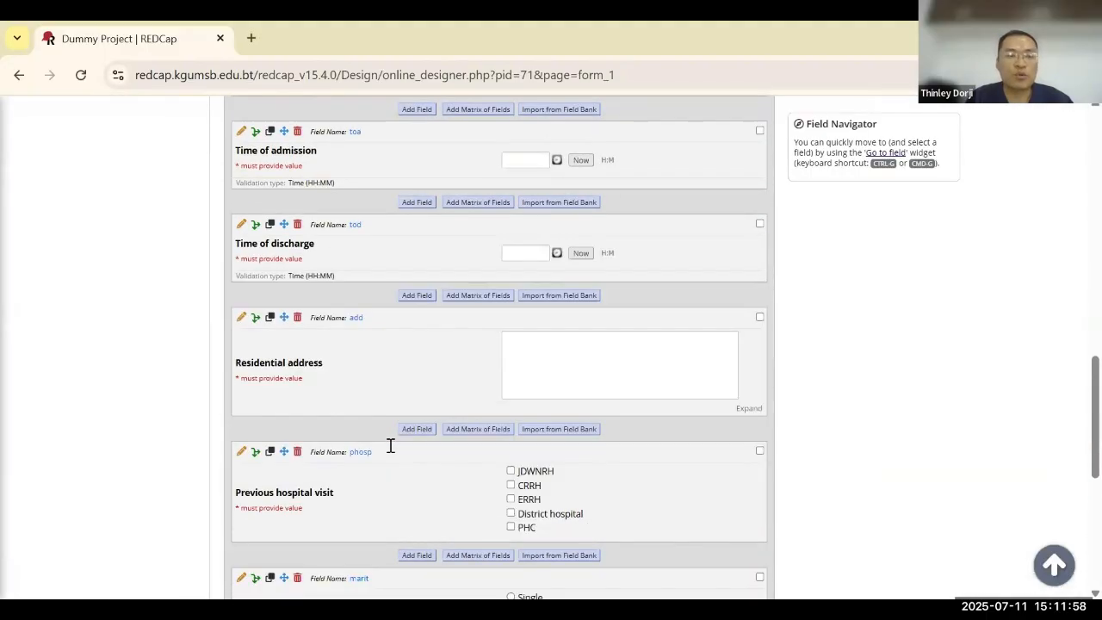
scroll(390, 446, up, 3)
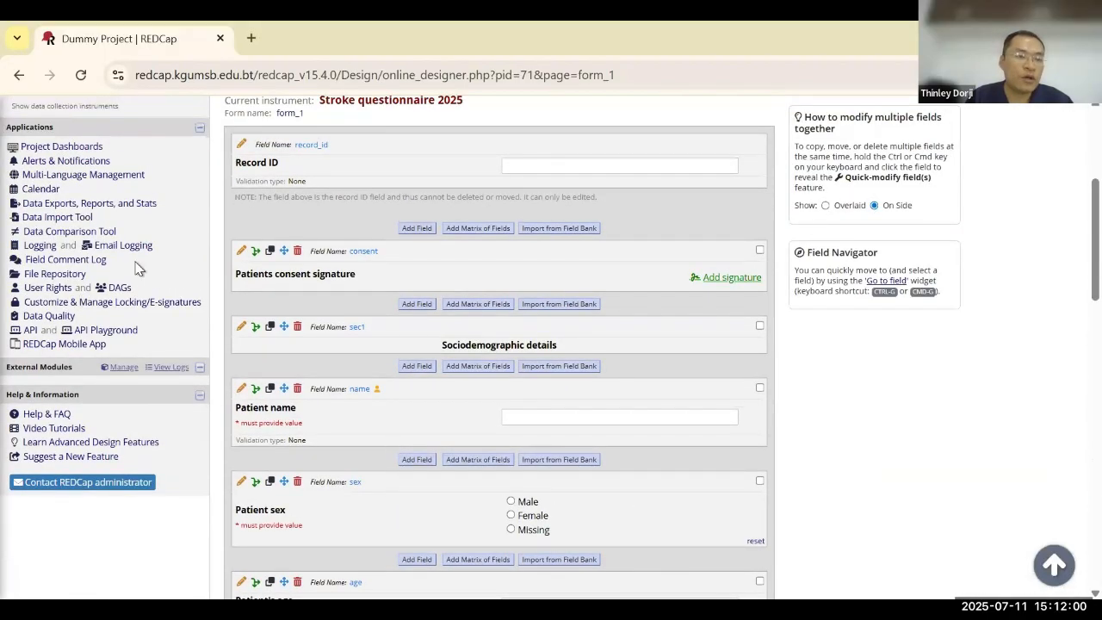
scroll(82, 217, up, 2)
click(79, 211)
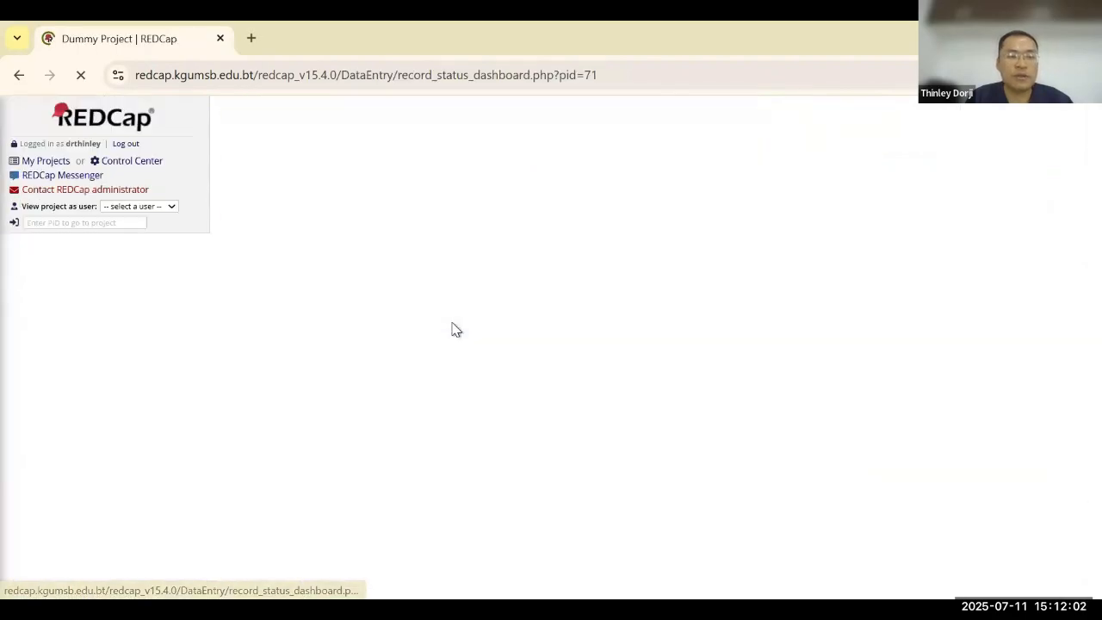
scroll(433, 326, down, 1)
click(287, 269)
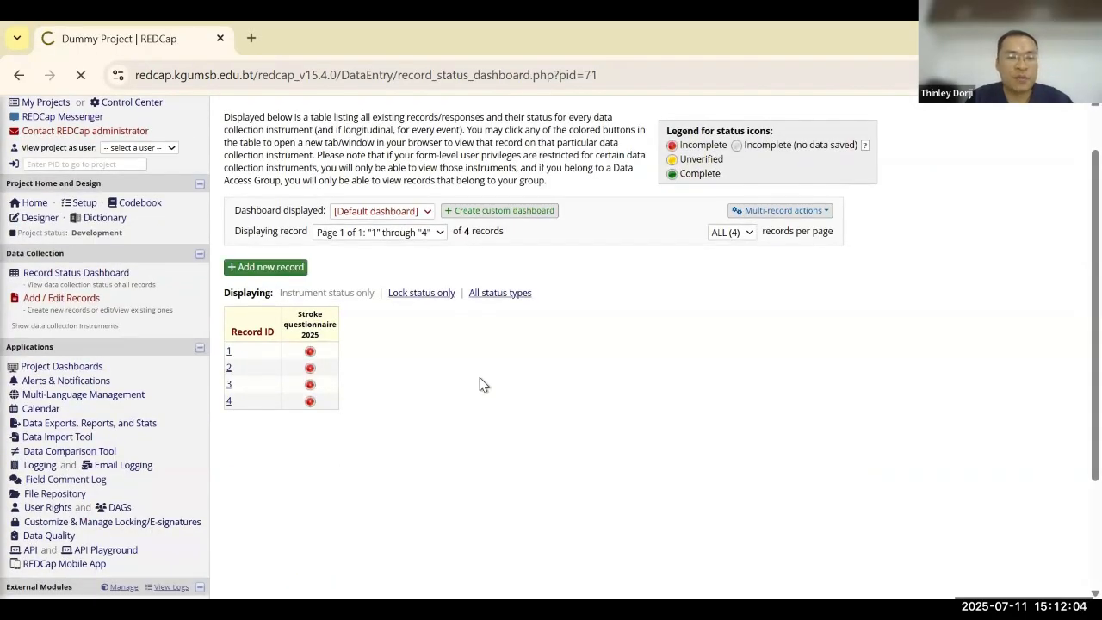
- Test the Monthly income branching logic by setting Employment to Dependent, Never worked and Private company in the new record
scroll(482, 385, down, 6)
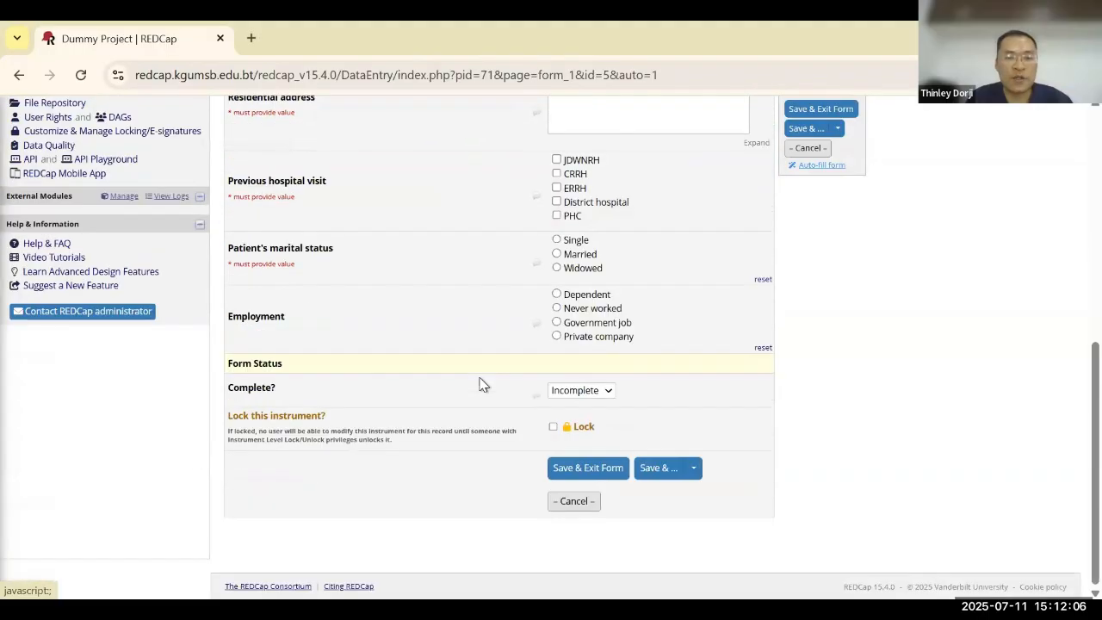
click(557, 295)
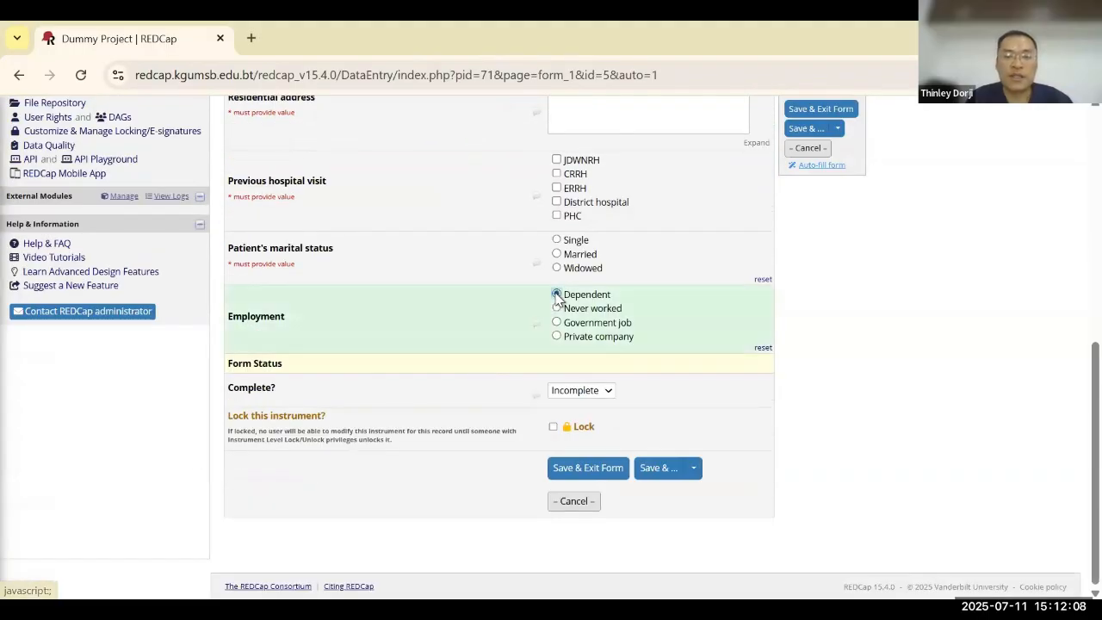
click(557, 308)
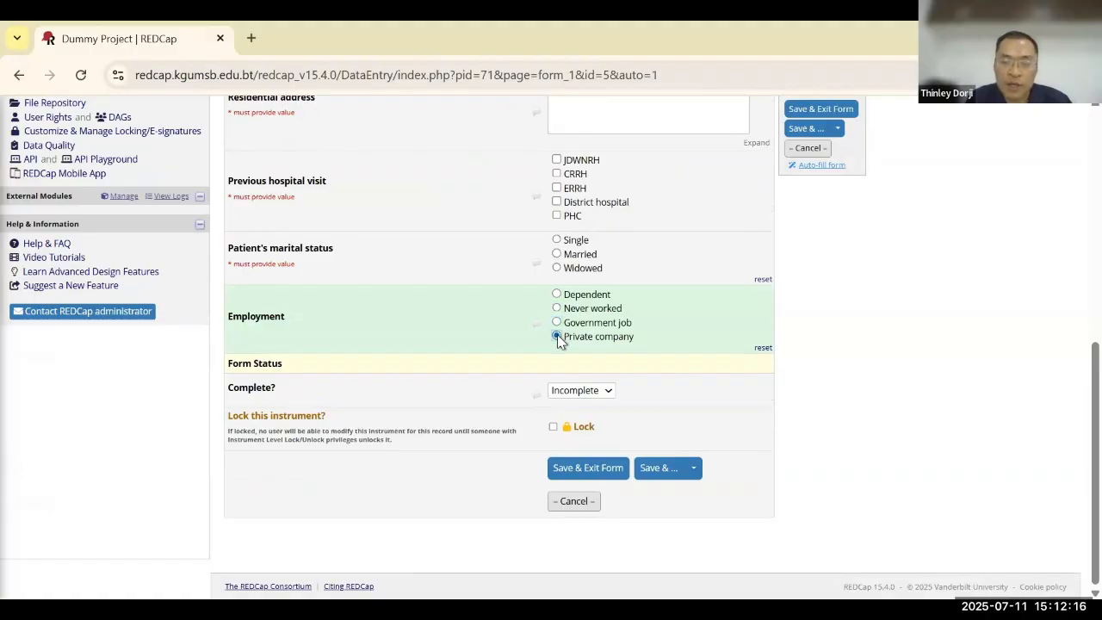
scroll(411, 353, up, 10)
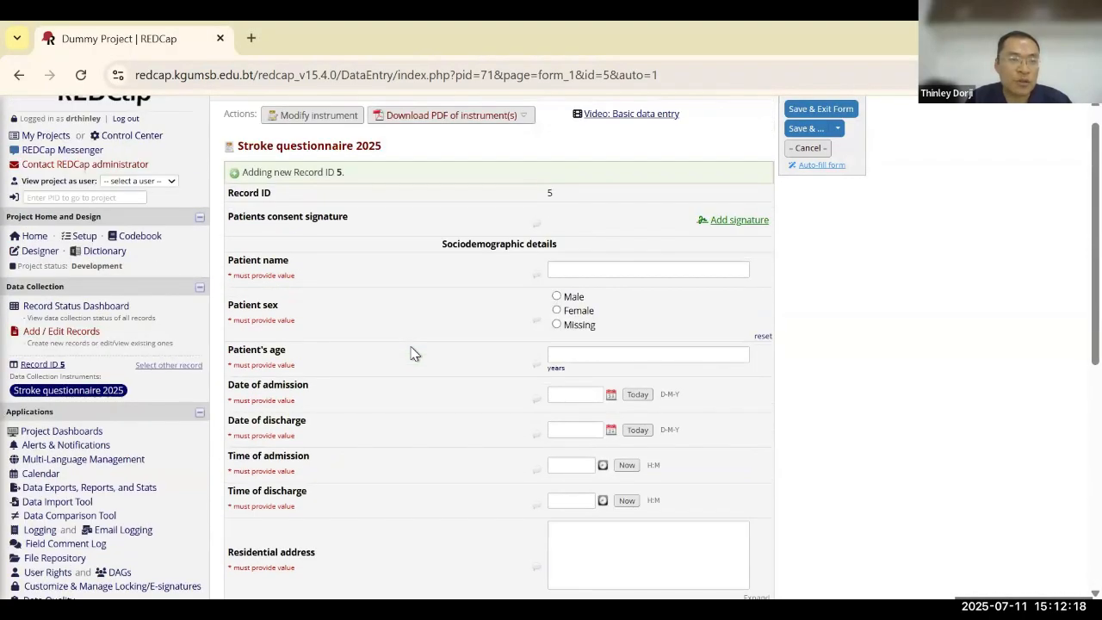
scroll(431, 522, down, 10)
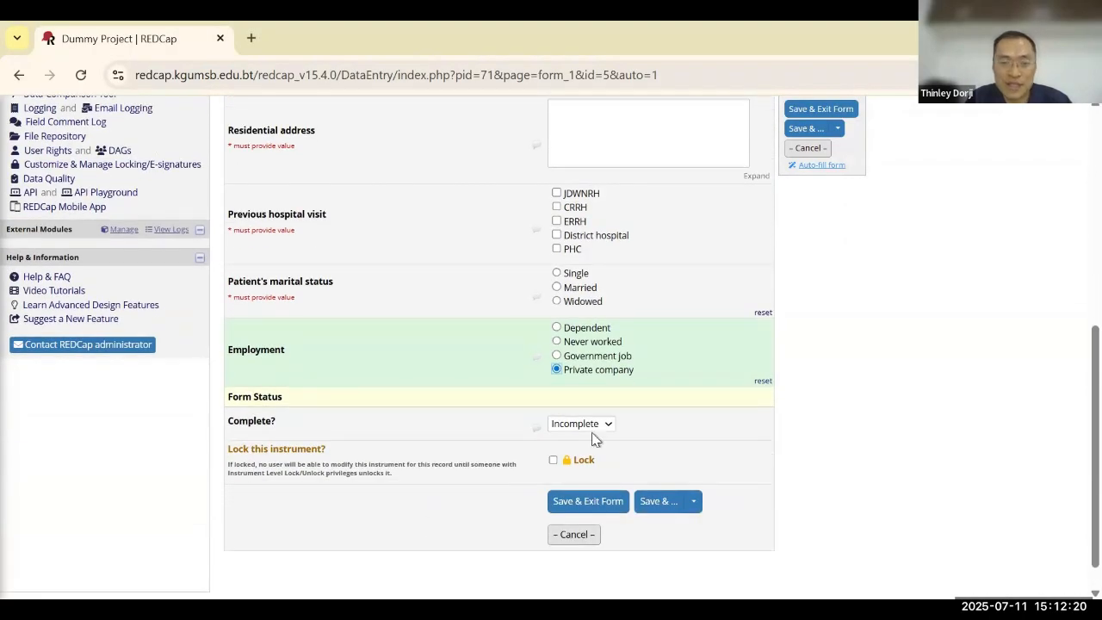
scroll(676, 392, up, 2)
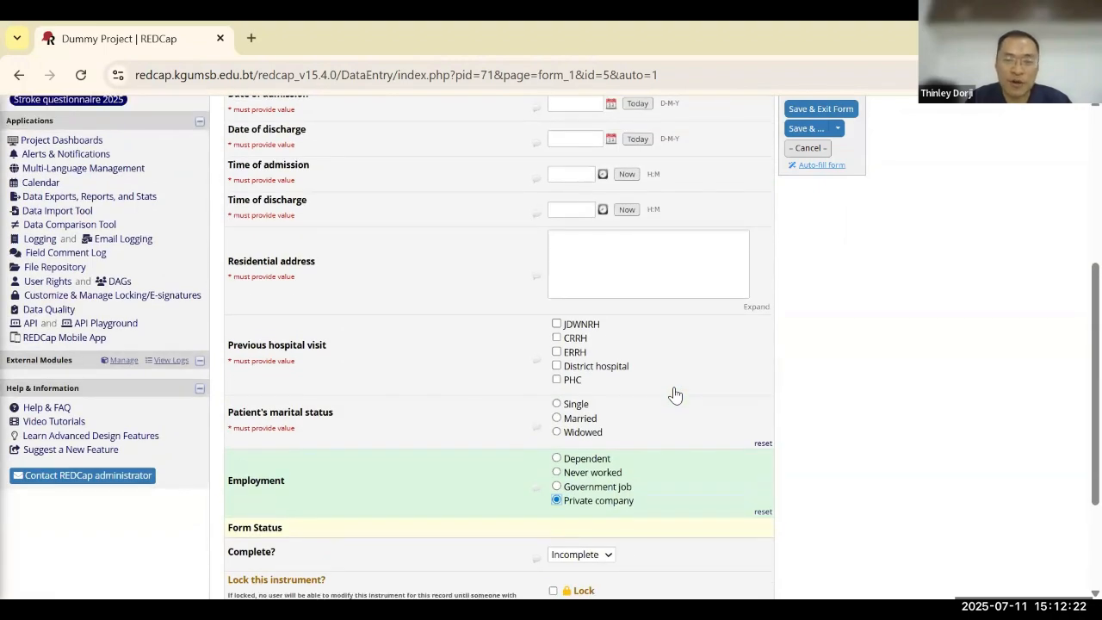
- Leave the new record without saving and reopen the Stroke questionnaire 2025 instrument of Dummy Project in the Online Designer
scroll(676, 395, up, 2)
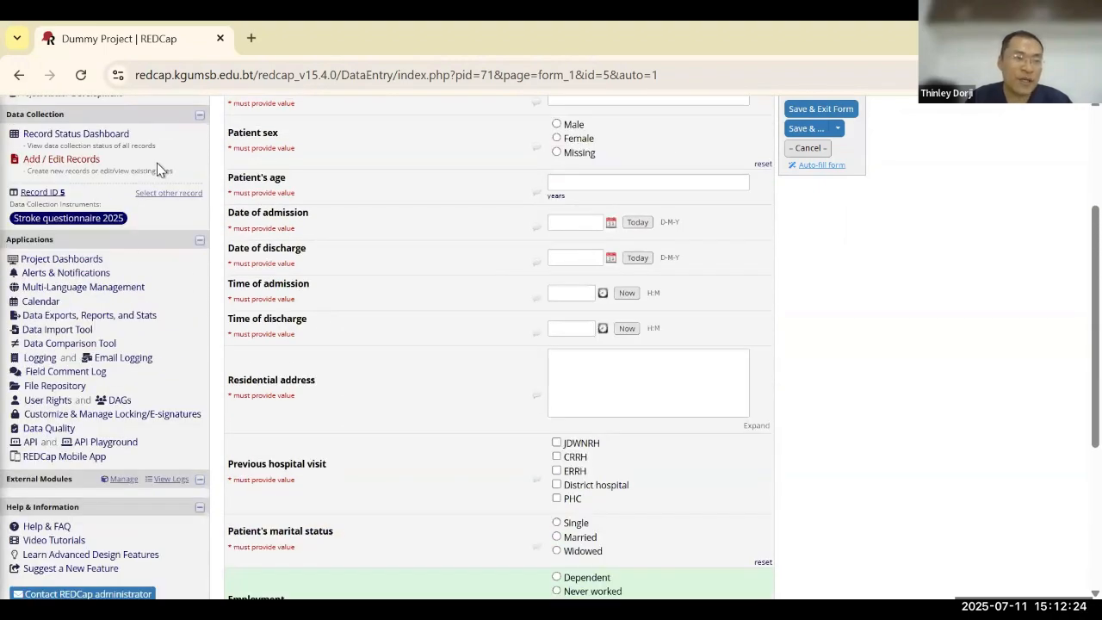
scroll(56, 199, up, 3)
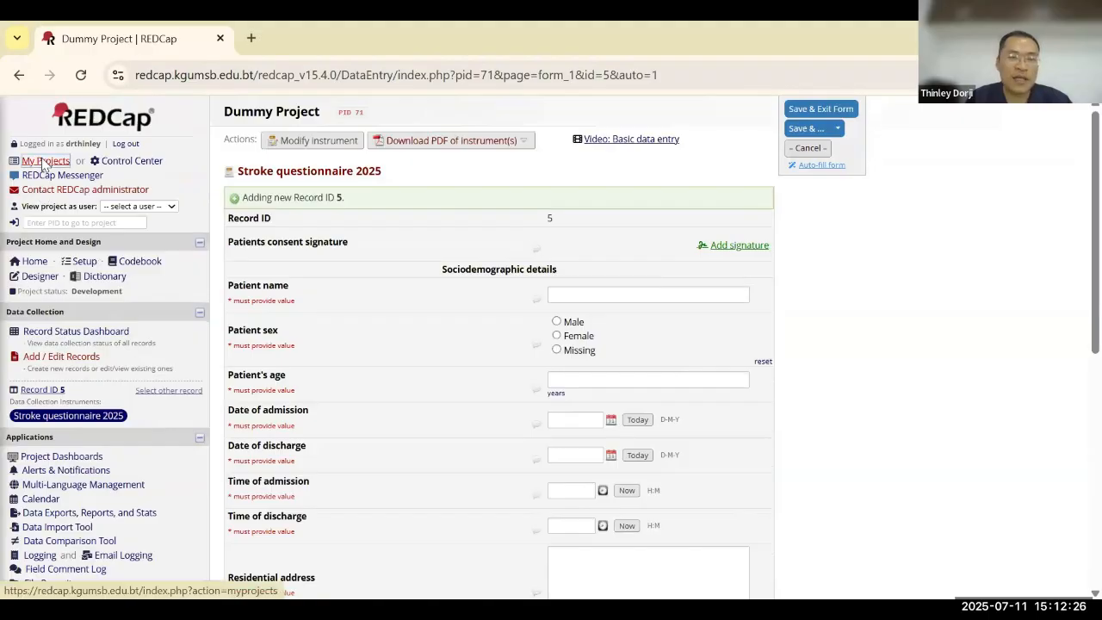
click(38, 161)
click(598, 401)
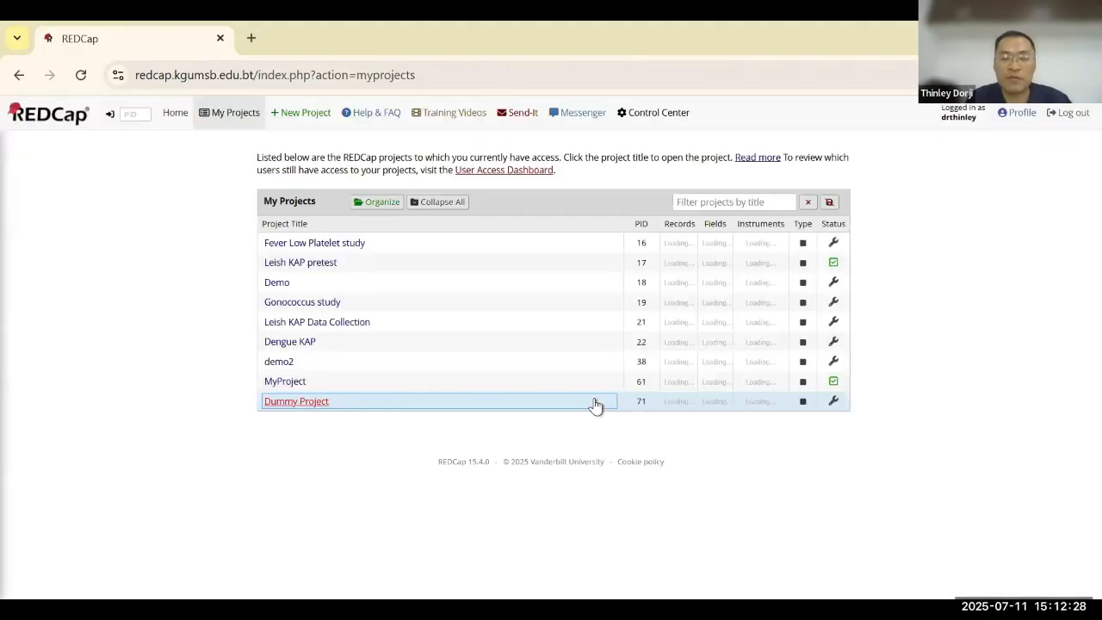
right_click(317, 403)
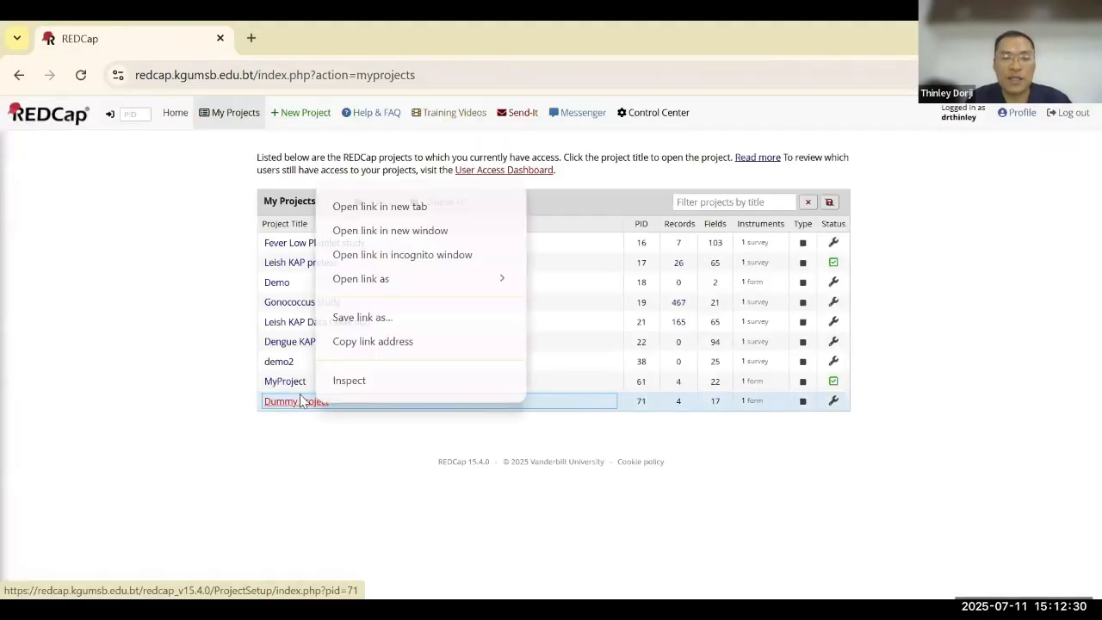
click(290, 405)
click(290, 404)
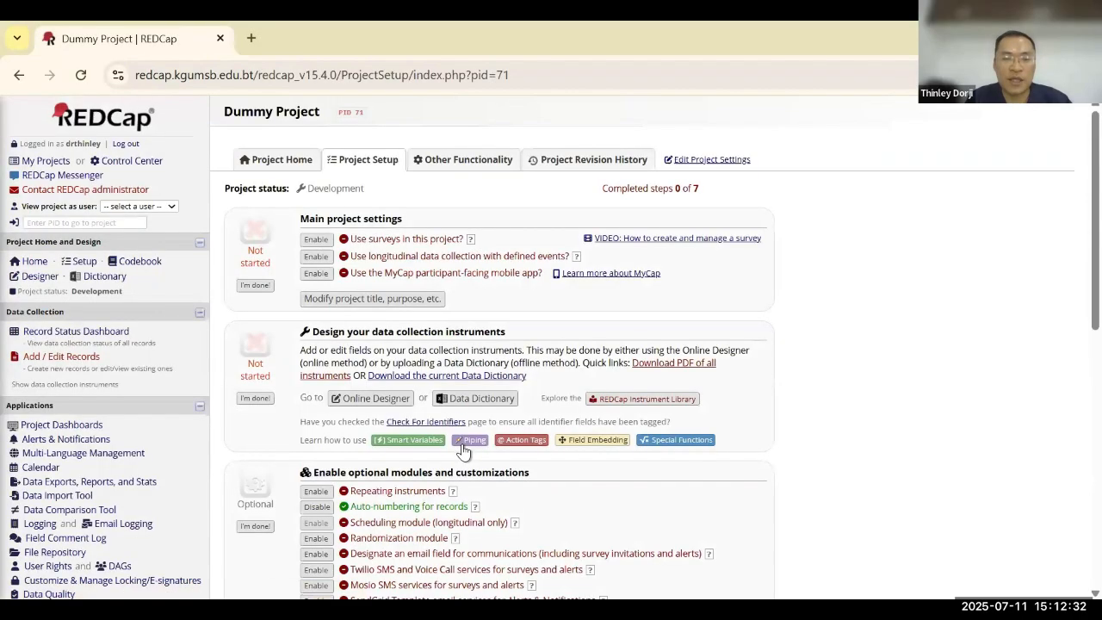
scroll(365, 382, down, 1)
click(361, 368)
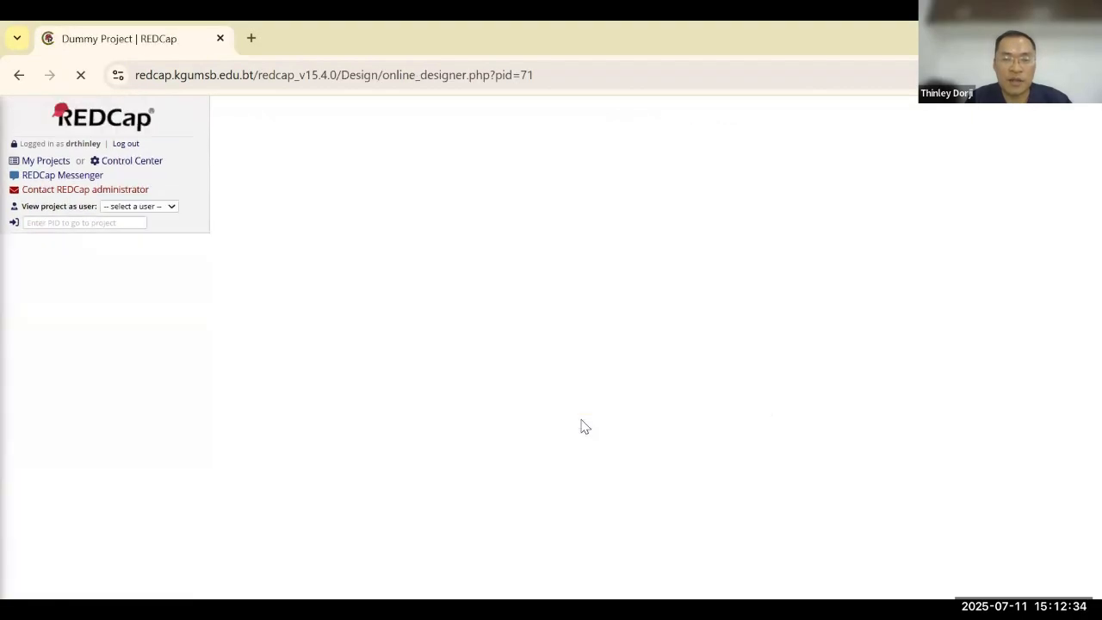
scroll(555, 416, down, 2)
click(320, 155)
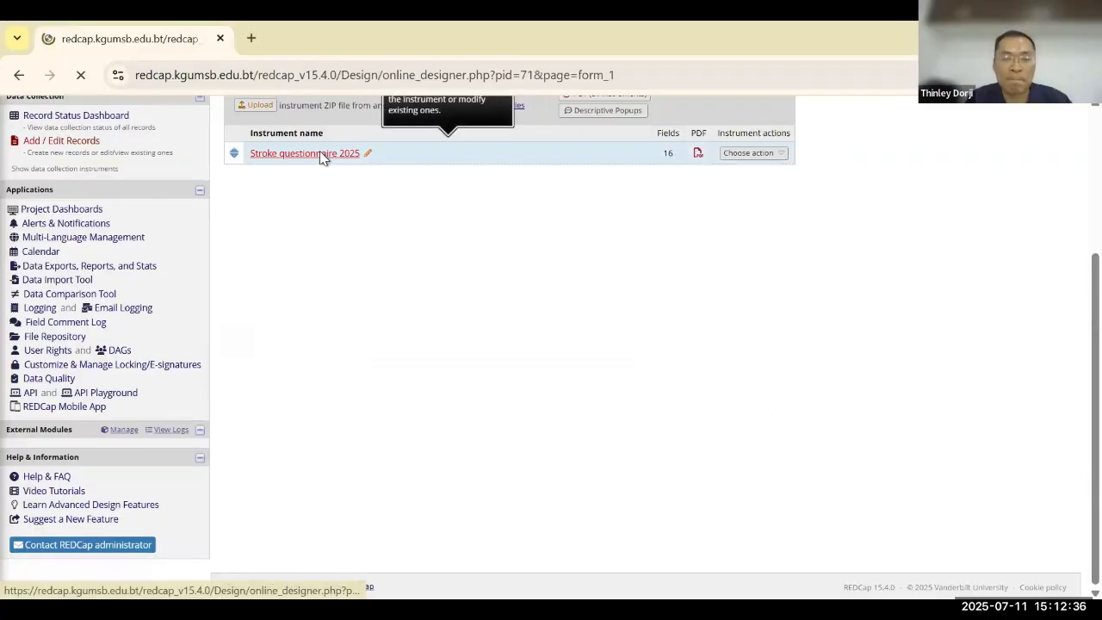
- Change the Monthly income branching logic so the field shows if ANY of the two occu conditions is true, and save
scroll(517, 362, down, 20)
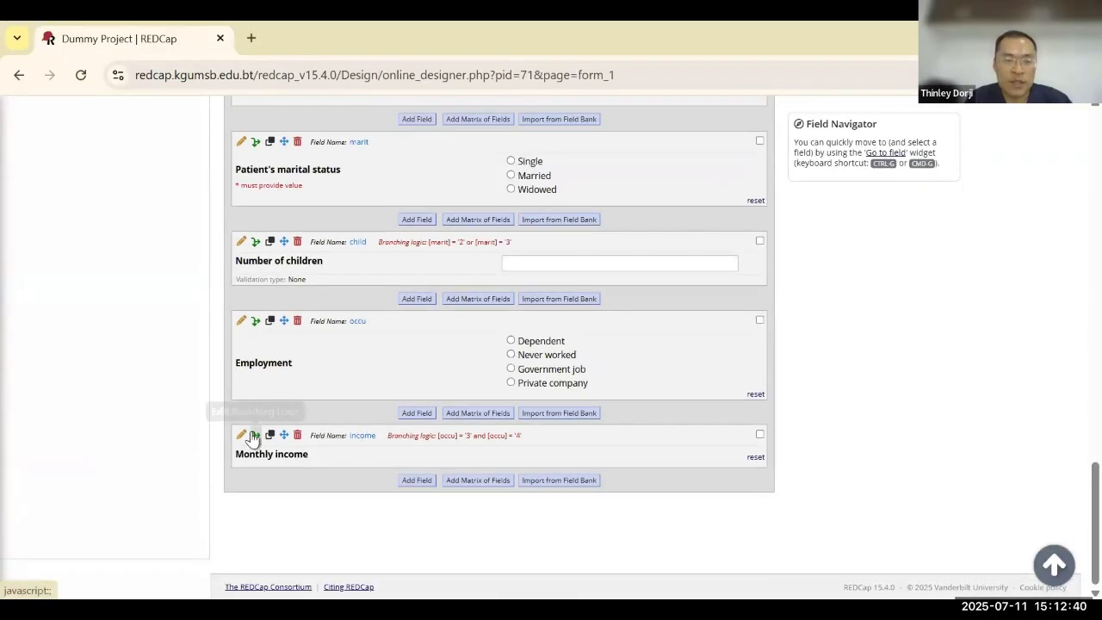
click(253, 437)
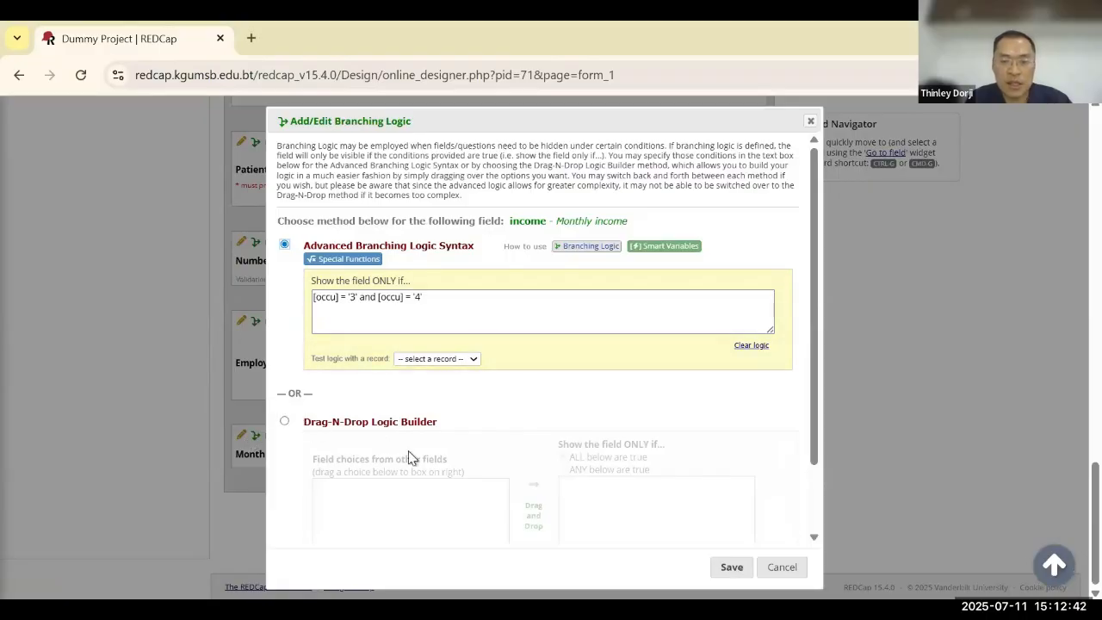
click(284, 422)
click(564, 468)
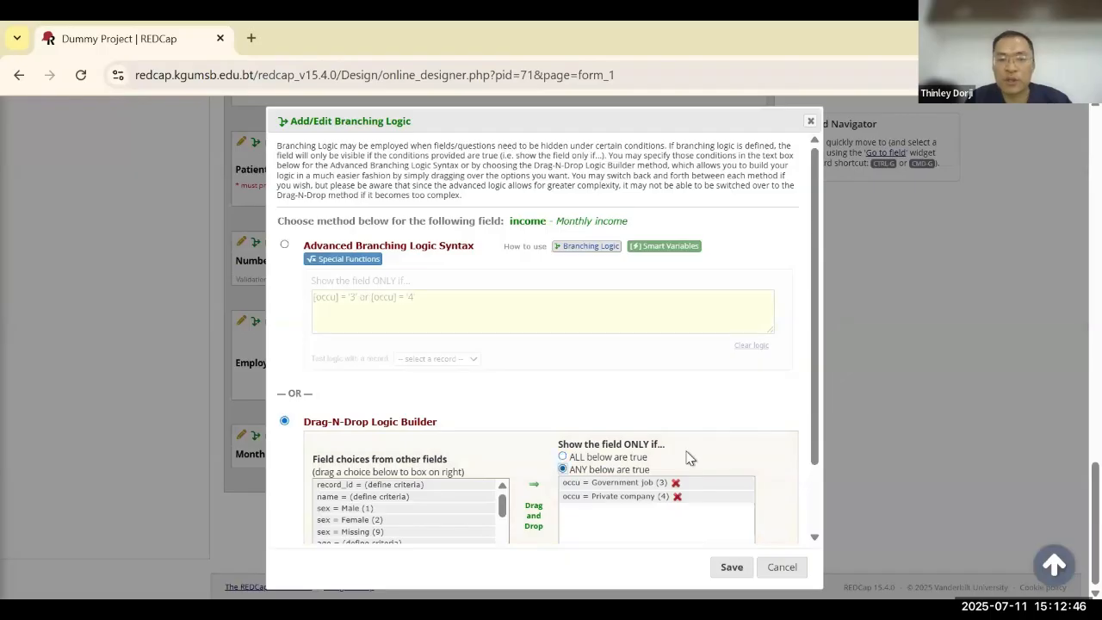
scroll(689, 458, down, 2)
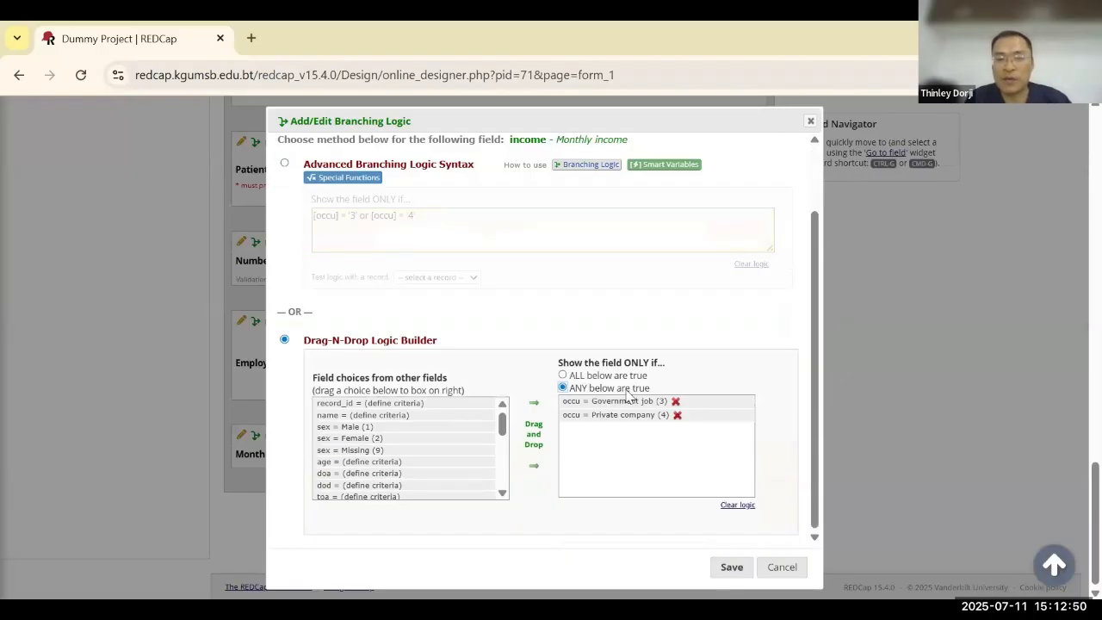
click(732, 568)
- Go to the Record Status Dashboard and add a new record to try out the revised Monthly income logic
scroll(578, 391, up, 5)
scroll(577, 392, up, 10)
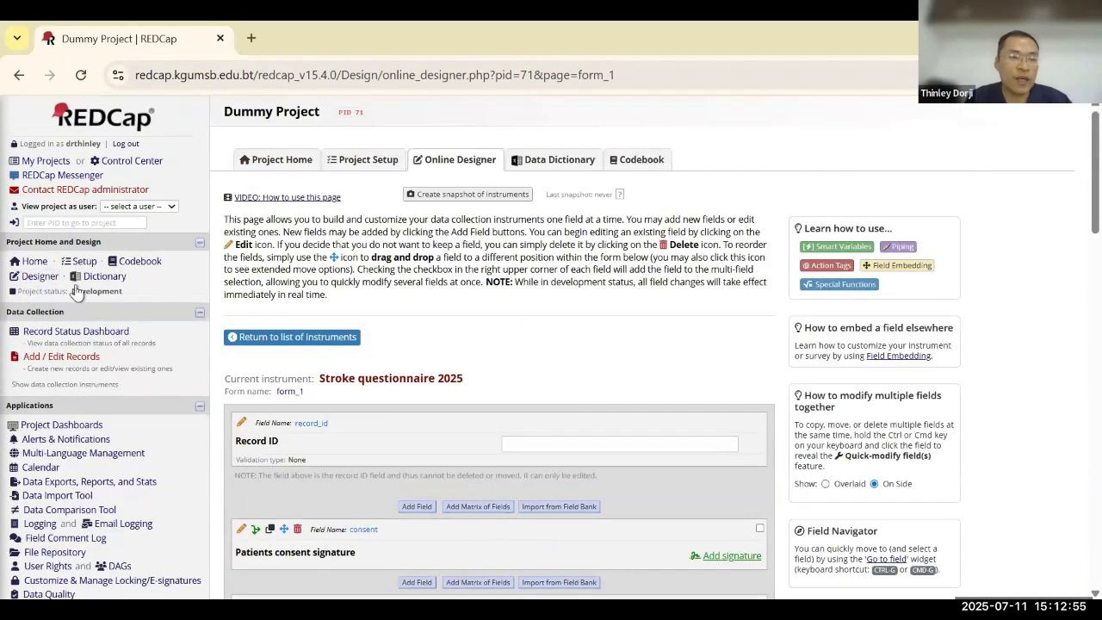
click(62, 332)
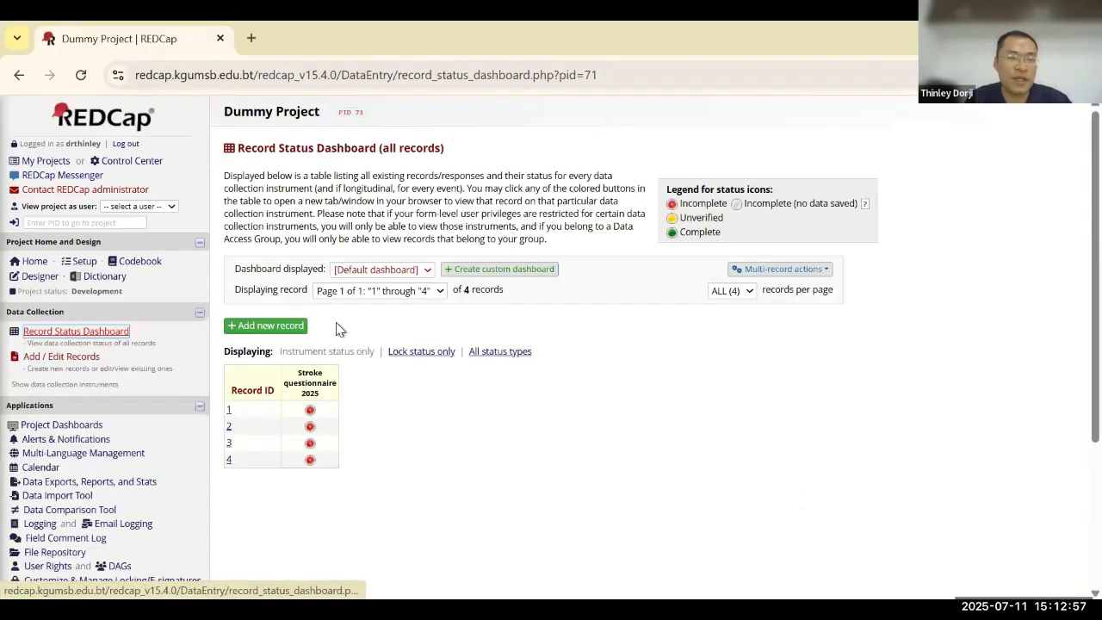
click(274, 325)
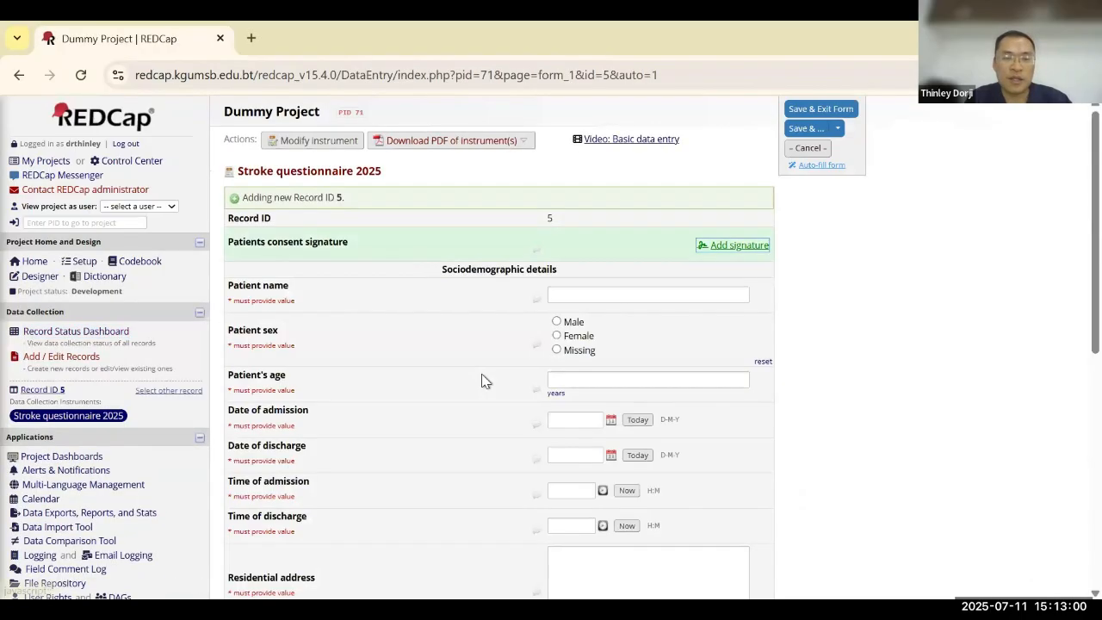
- Test the Monthly income logic by setting Employment to Never worked, Government job and Private company in the new record
scroll(482, 379, down, 10)
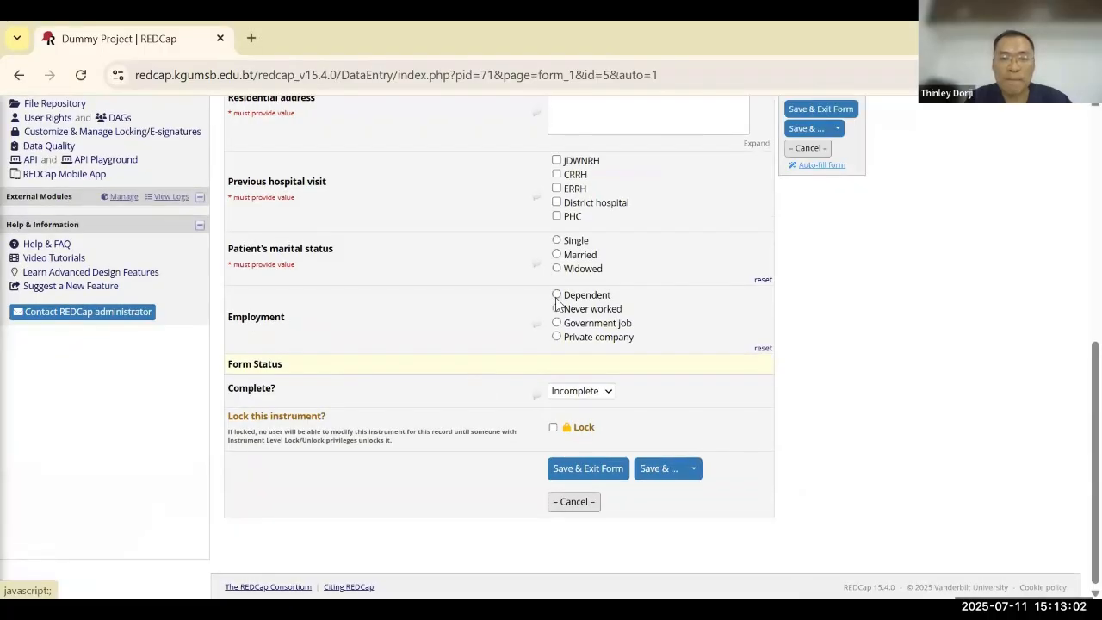
click(556, 308)
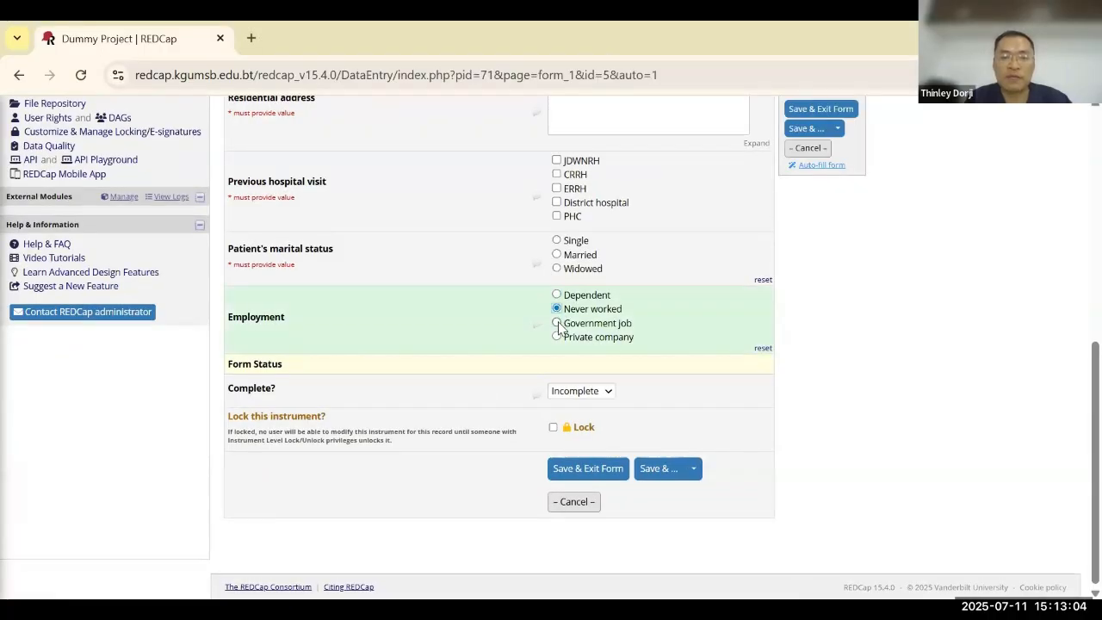
click(556, 323)
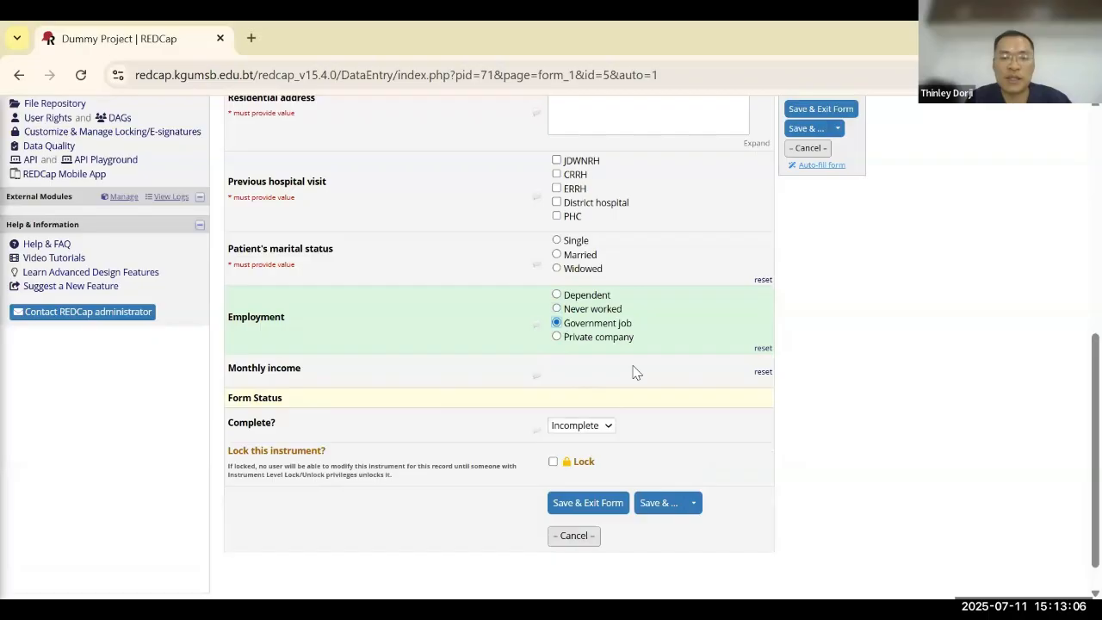
click(556, 337)
- Abandon the test record without saving and return to editing Dummy Project's Stroke questionnaire 2025 instrument in the Online Designer
scroll(710, 324, up, 1)
scroll(710, 324, up, 5)
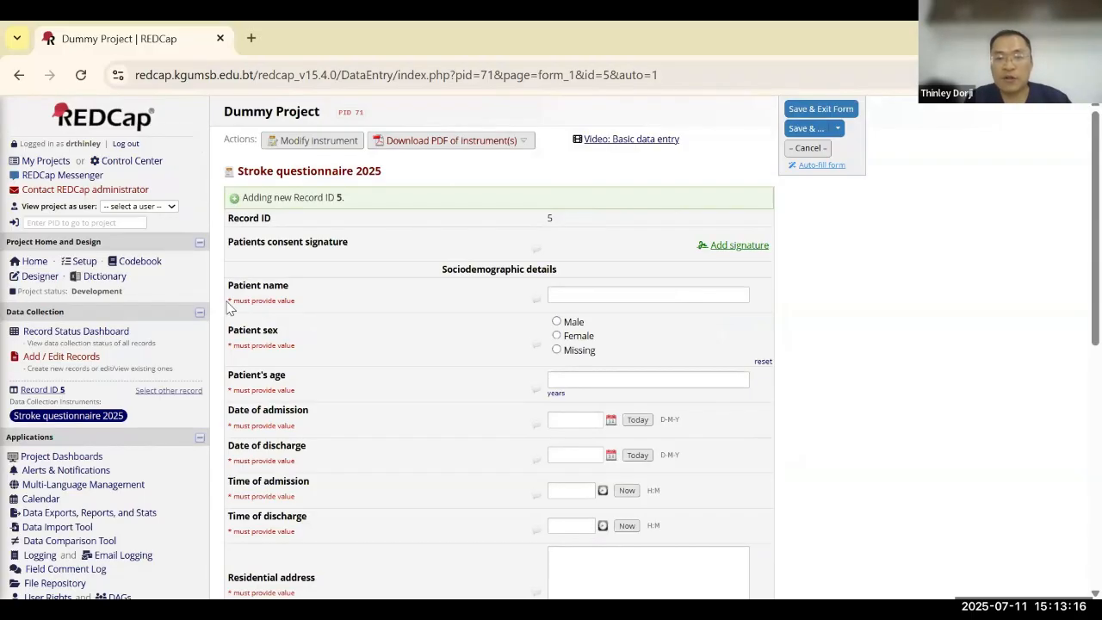
click(45, 161)
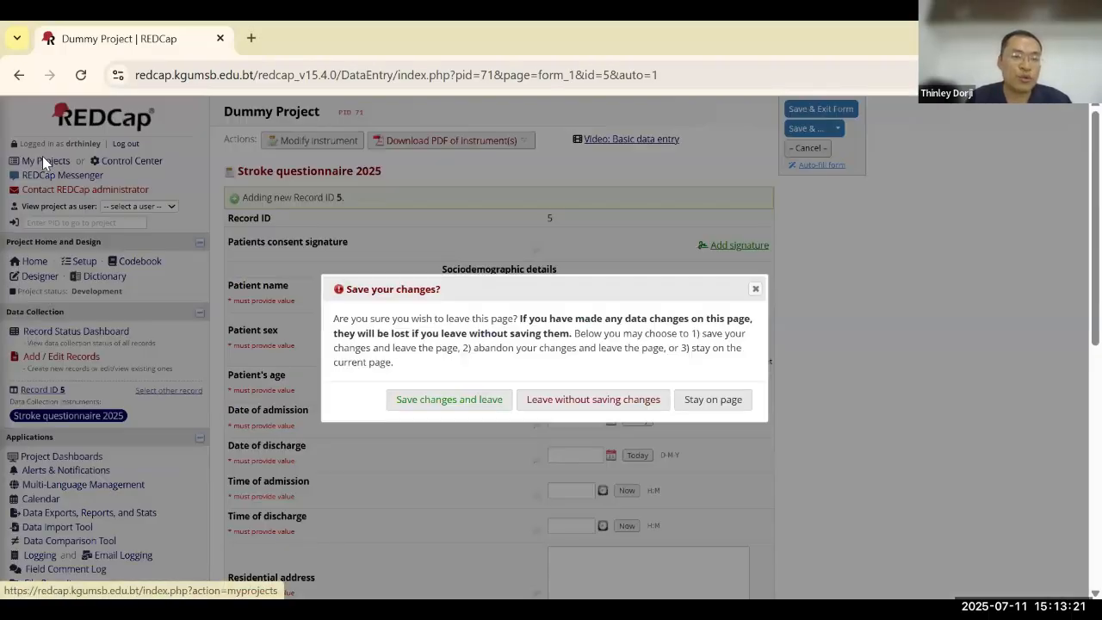
click(572, 400)
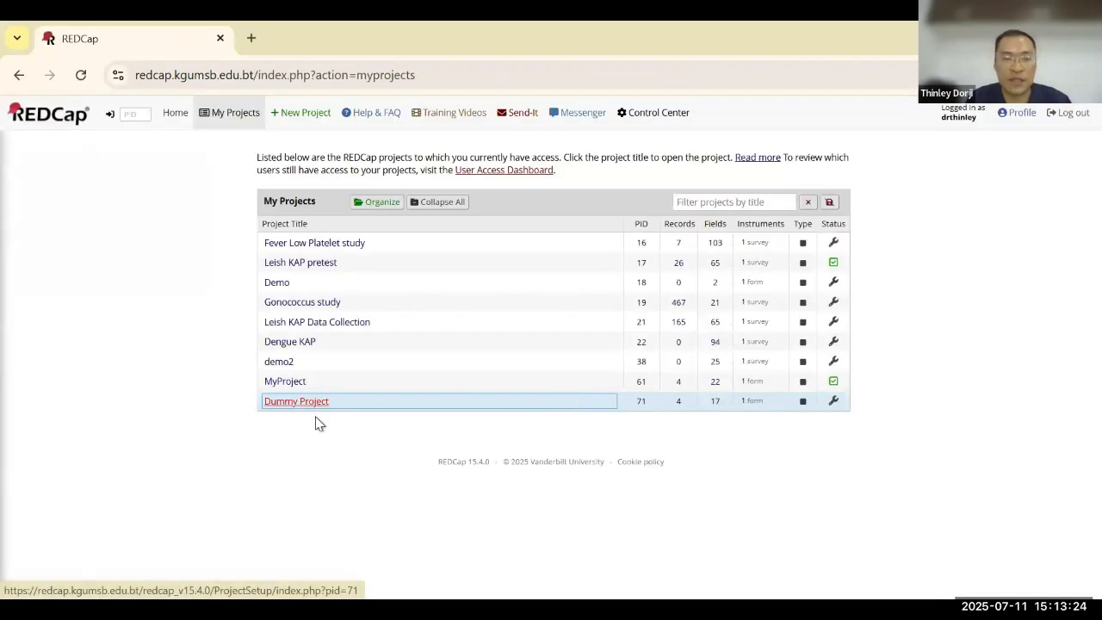
click(306, 403)
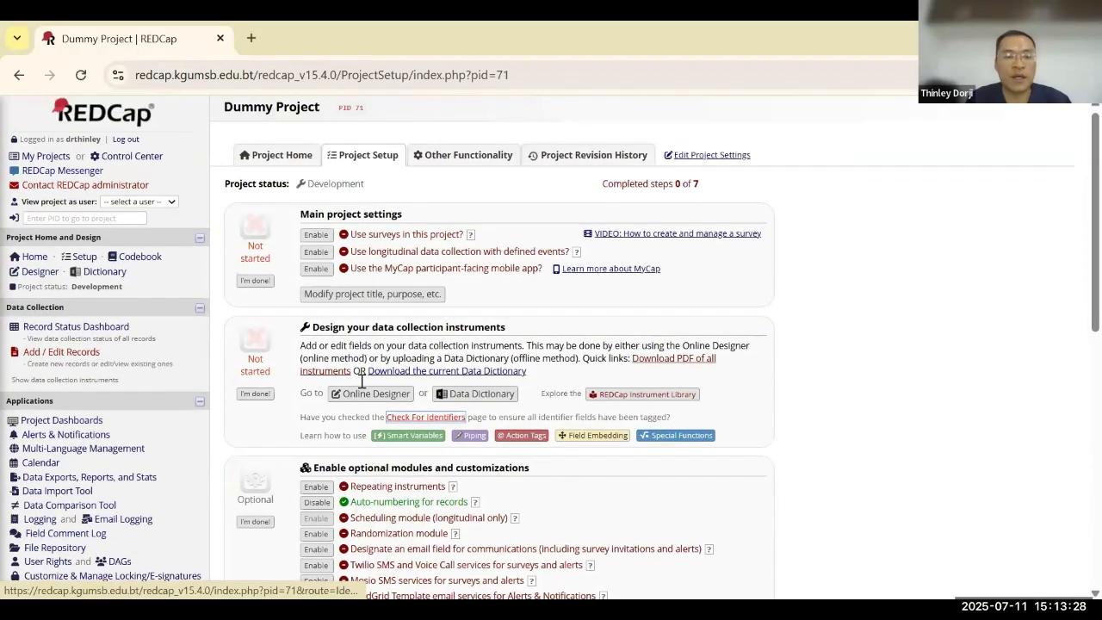
click(376, 400)
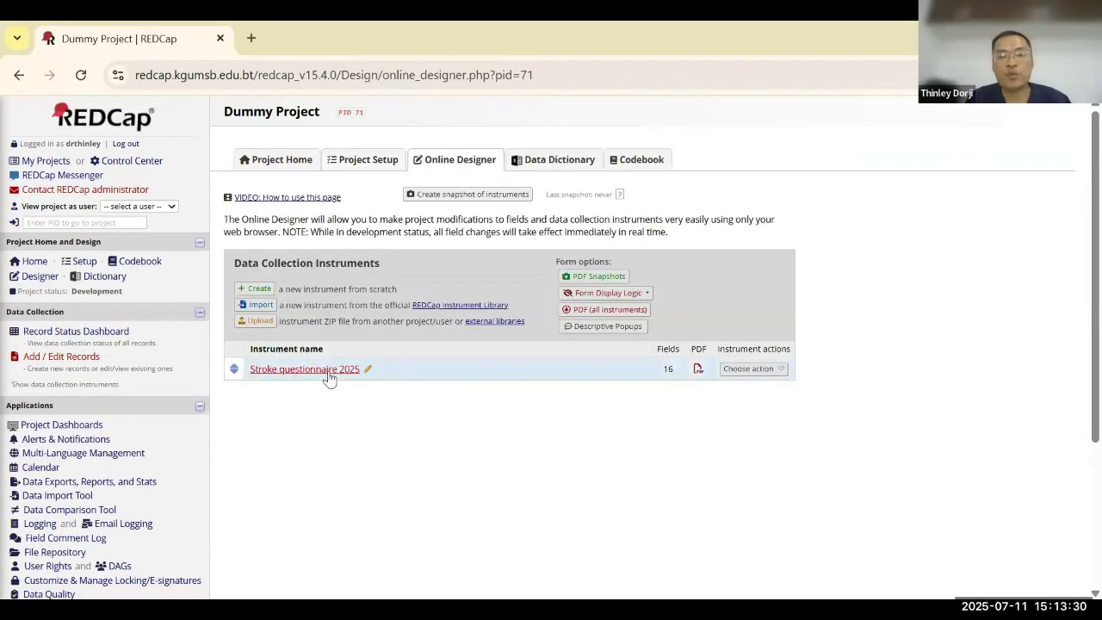
click(329, 376)
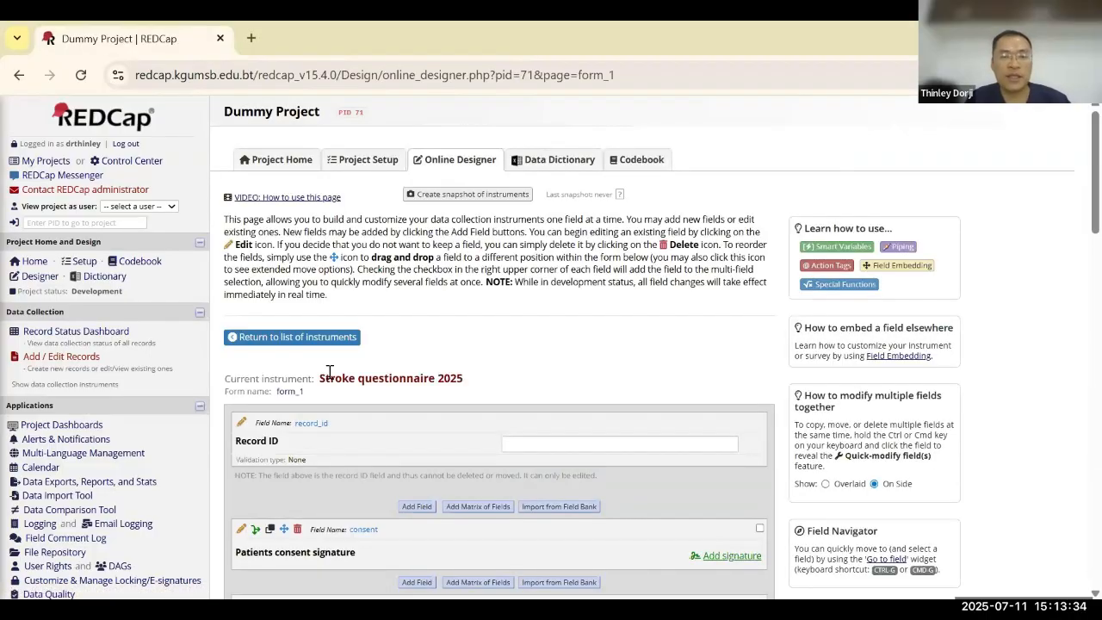
- Start a new text box field after Monthly income with the variable name ht and the label Patient height
scroll(439, 404, down, 8)
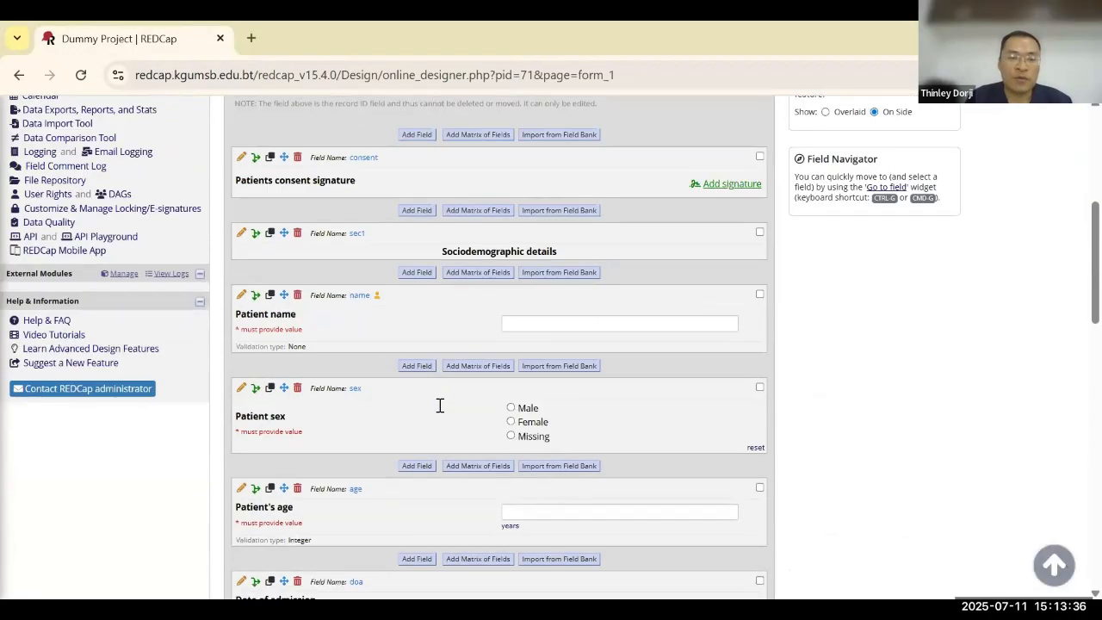
scroll(440, 405, down, 10)
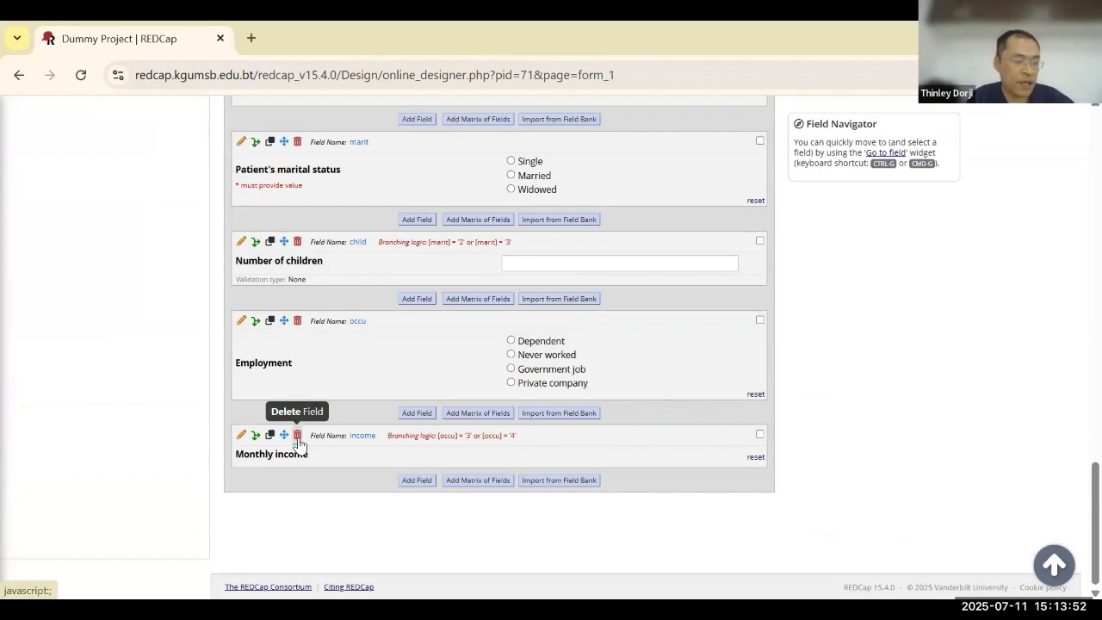
click(417, 481)
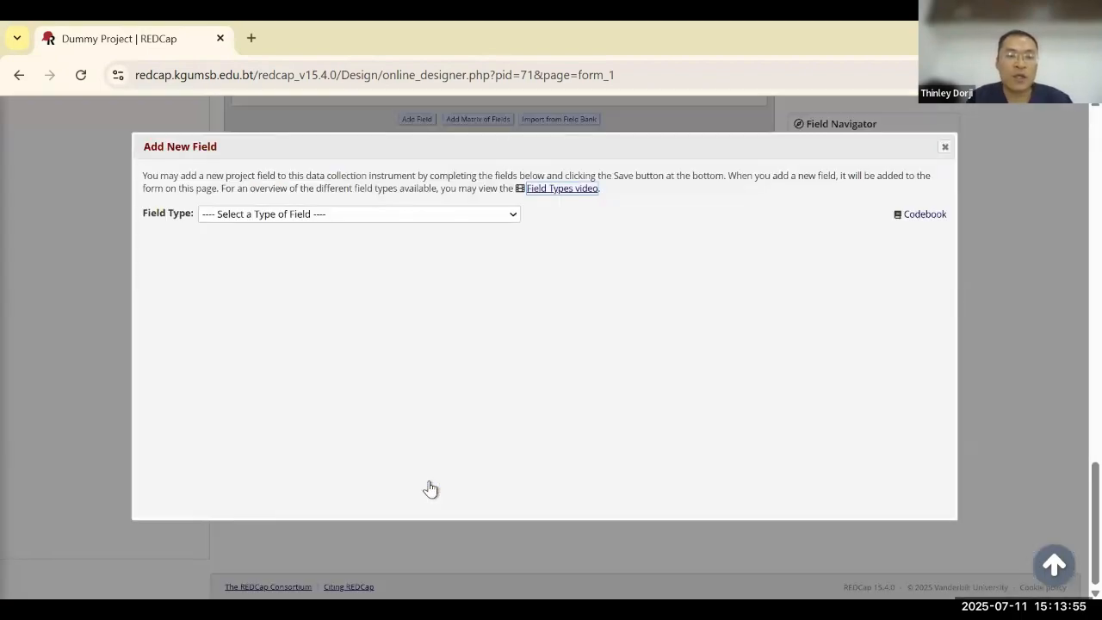
click(457, 221)
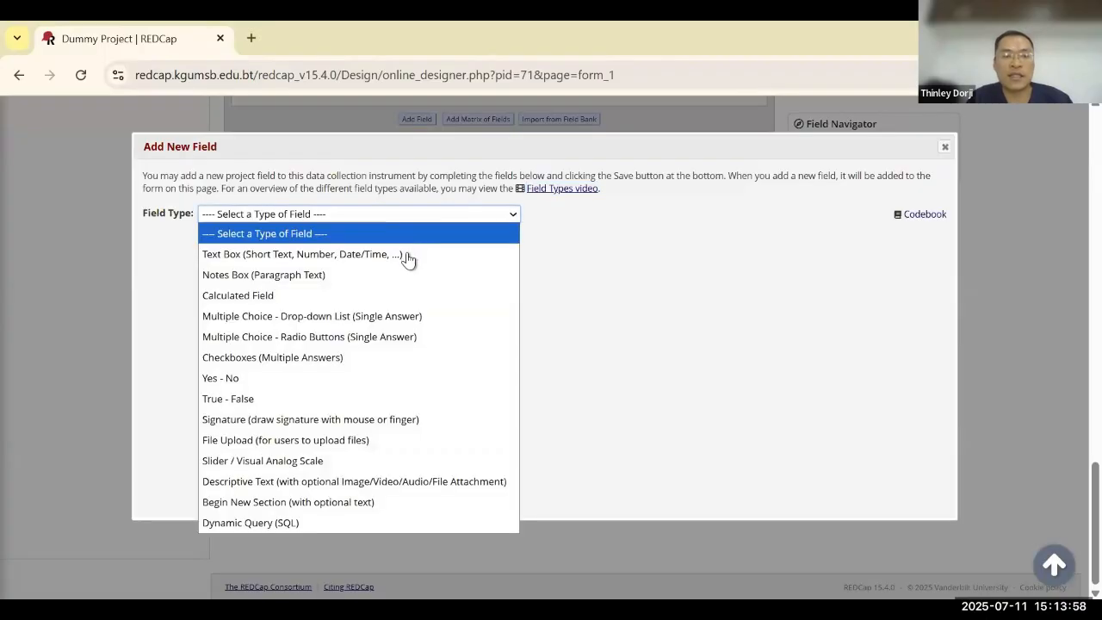
key(Return)
click(726, 263)
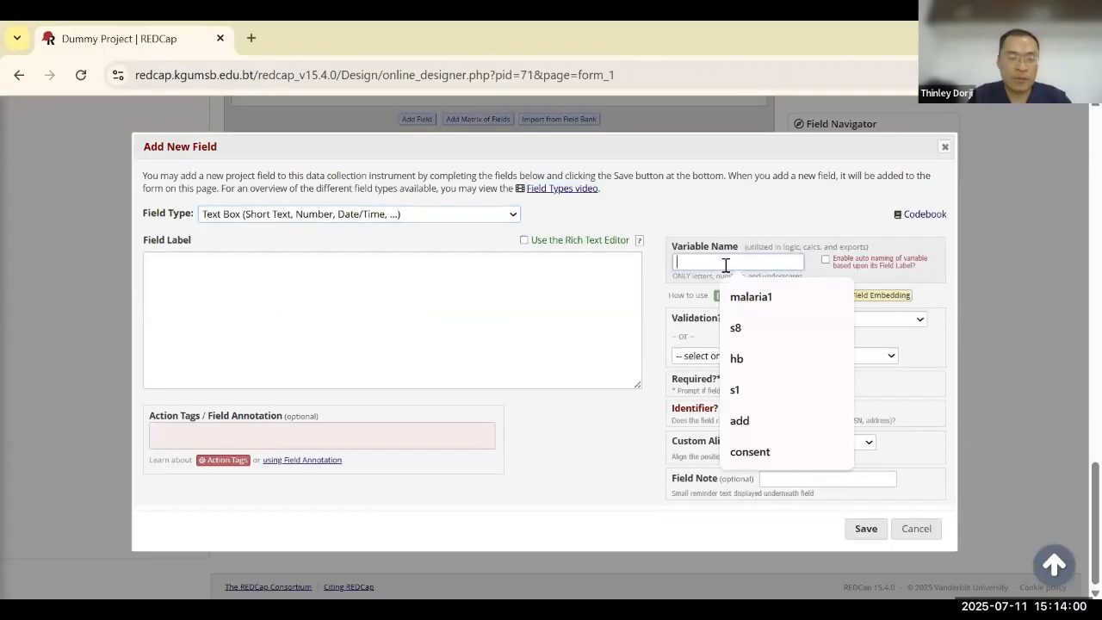
text(ht)
click(350, 338)
right_click(349, 335)
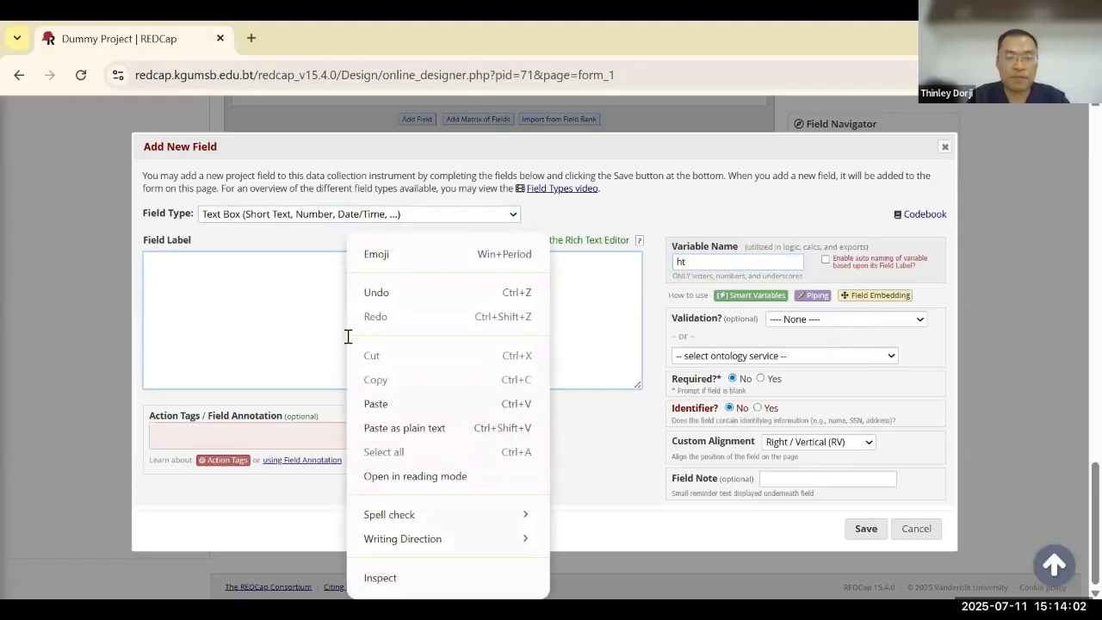
text(Dependent Never worked Government job Private company)
key(ctrl+a)
text(P)
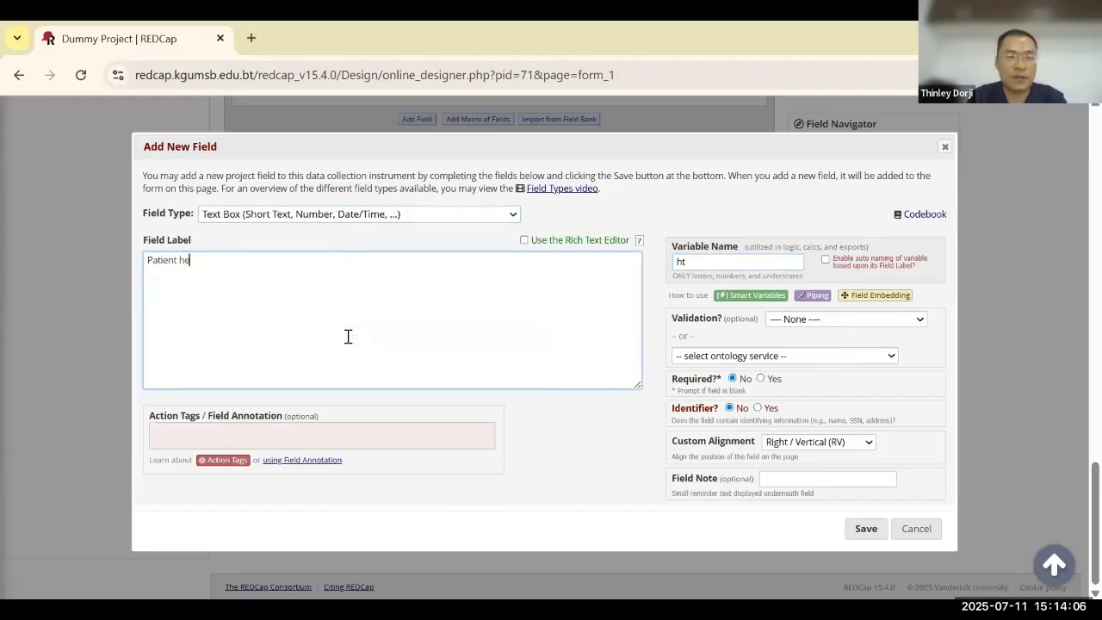
- Give the Patient height field Number validation and the field note cm, make it required, and save it
click(833, 321)
scroll(808, 260, down, 1)
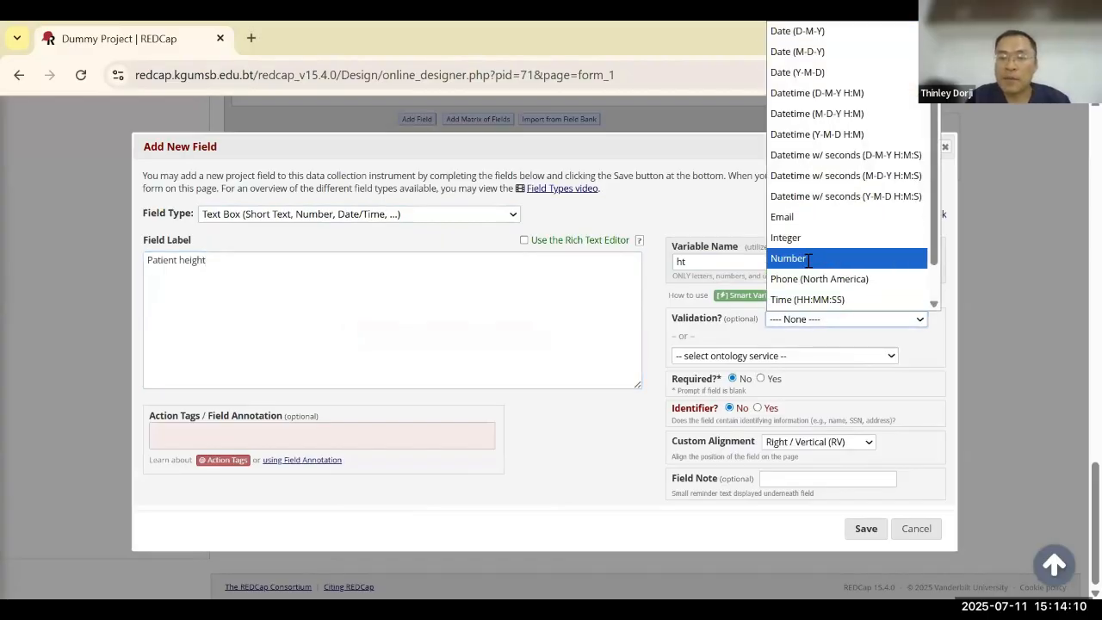
key(Return)
click(798, 554)
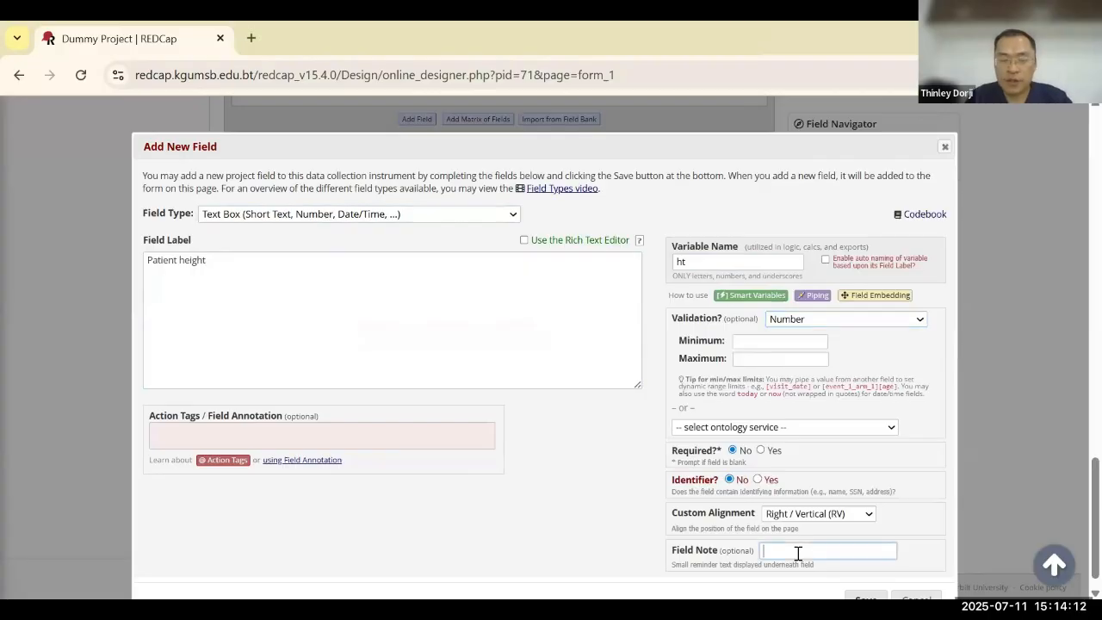
scroll(863, 420, down, 1)
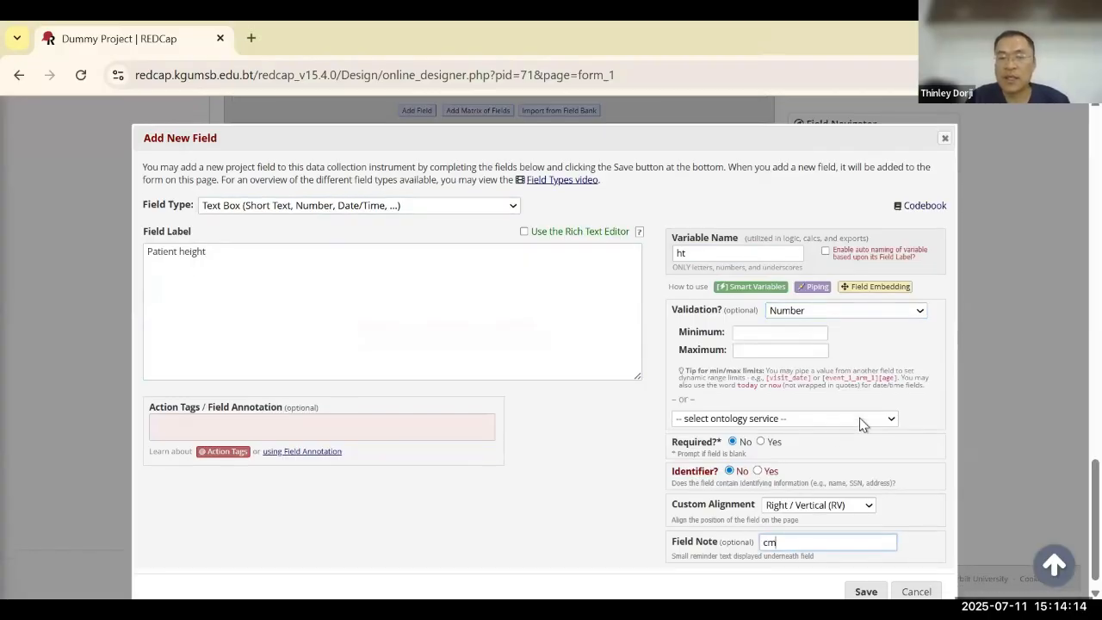
click(762, 427)
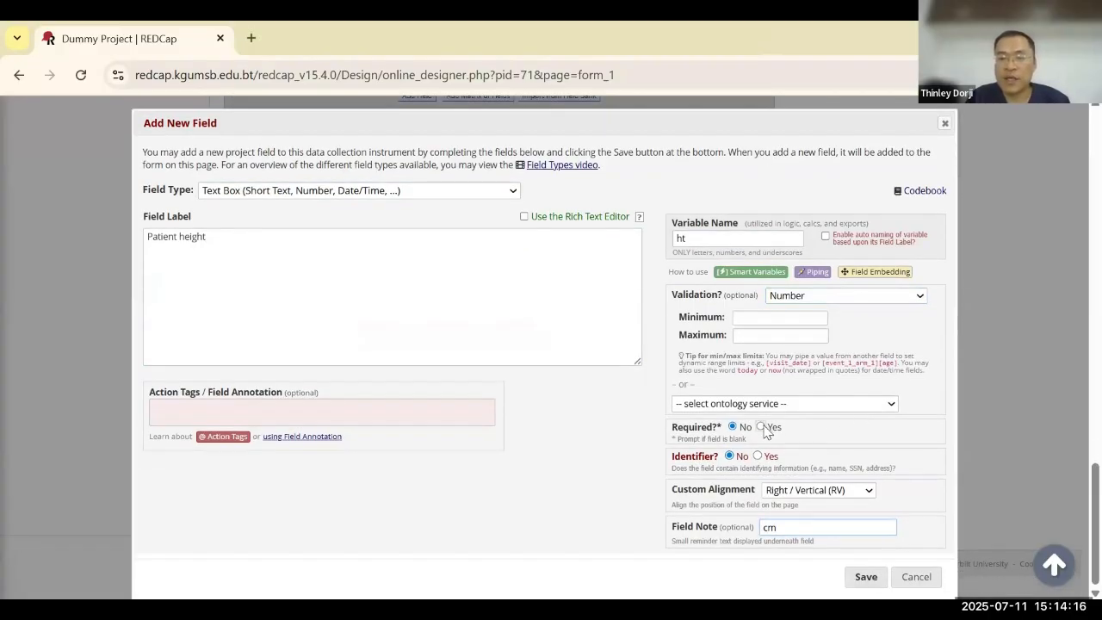
click(865, 578)
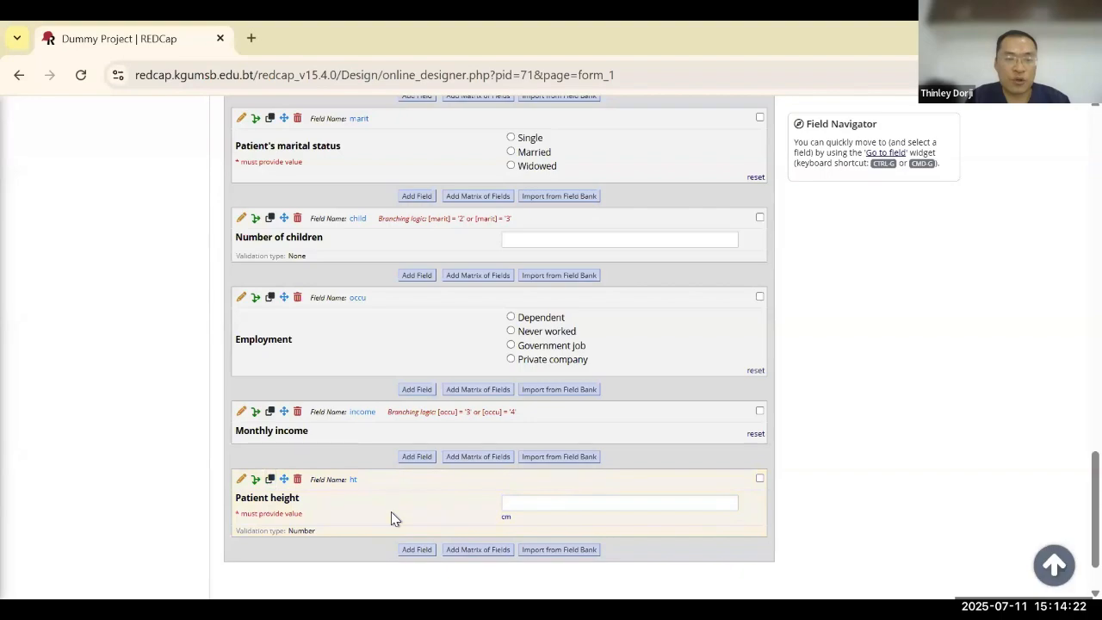
- Duplicate the Patient height field at the end of the instrument
scroll(397, 495, down, 2)
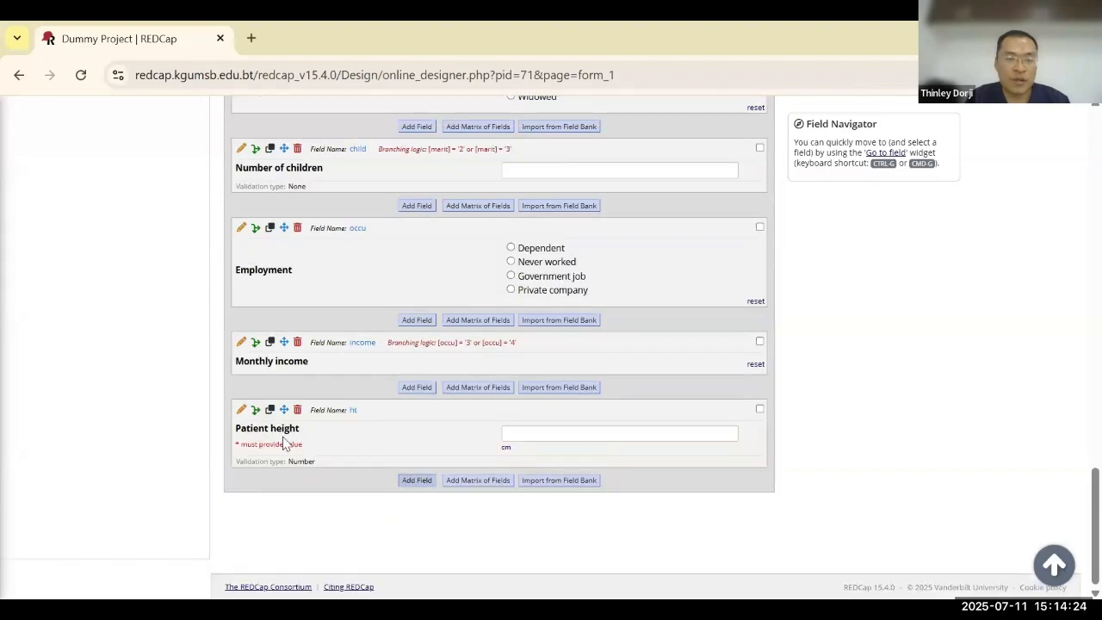
click(270, 411)
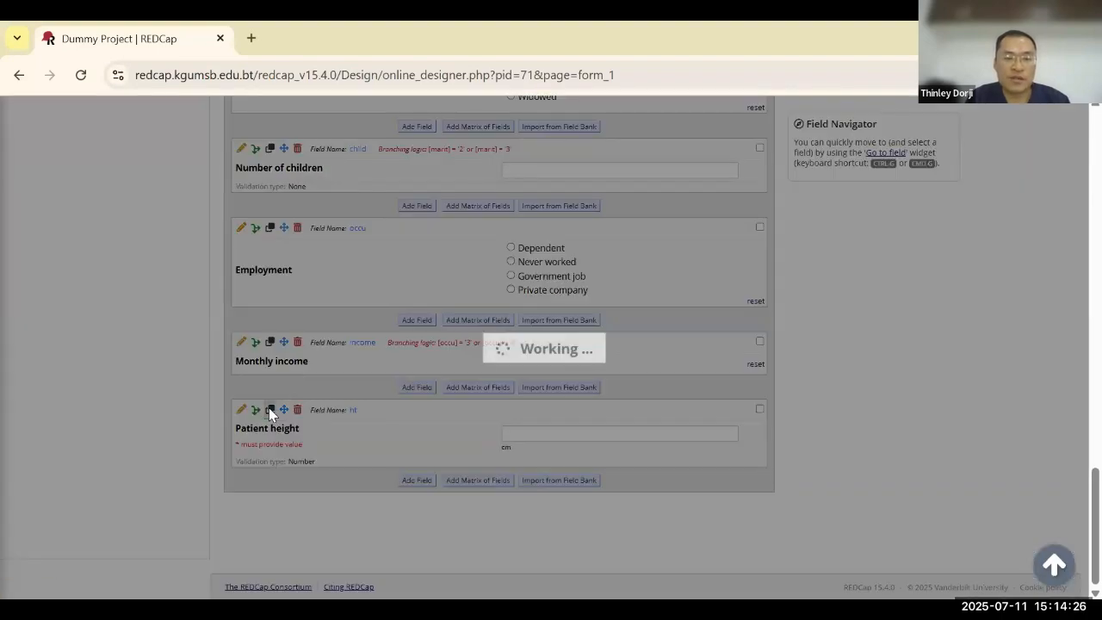
scroll(322, 473, down, 2)
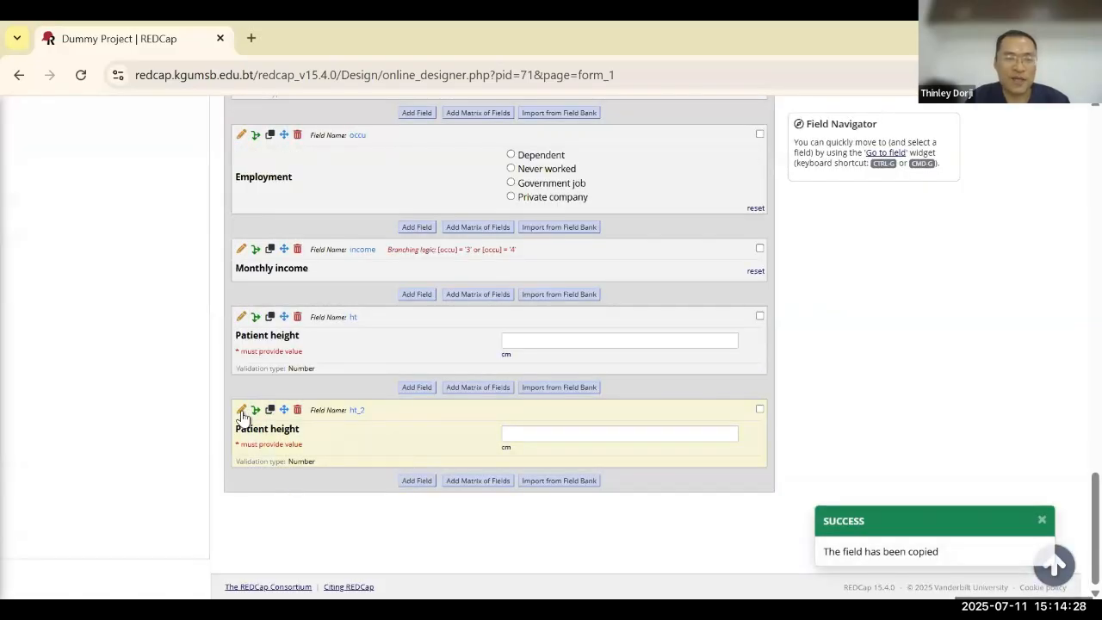
- Change the copied field's label to Patient weight, its variable name to wt and its field note to kg, and save it
click(242, 410)
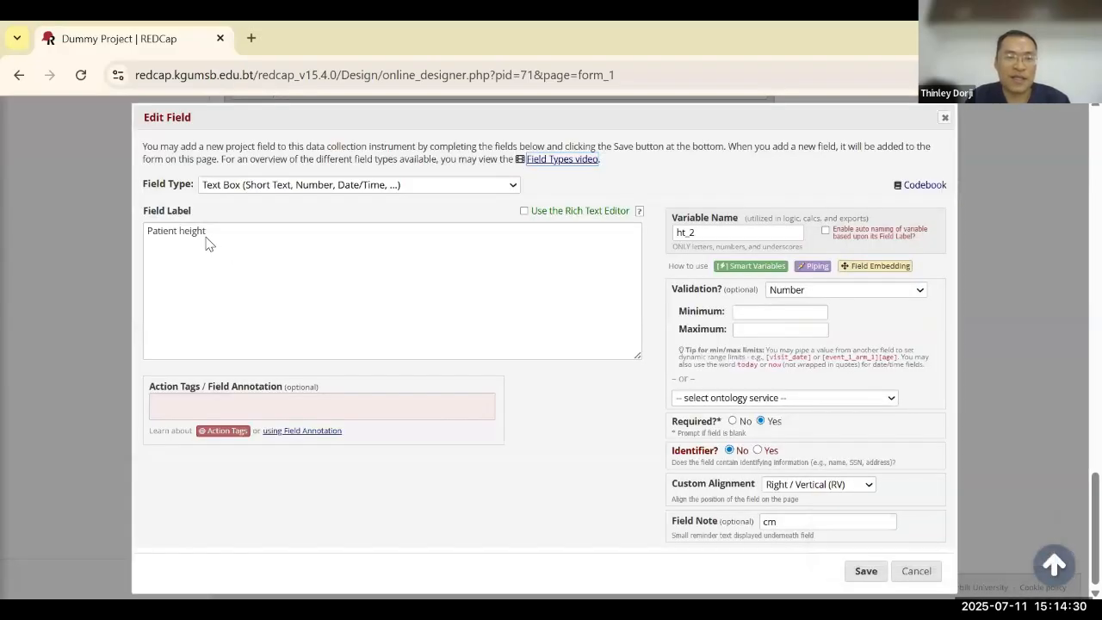
click(184, 231)
key(BackSpace)
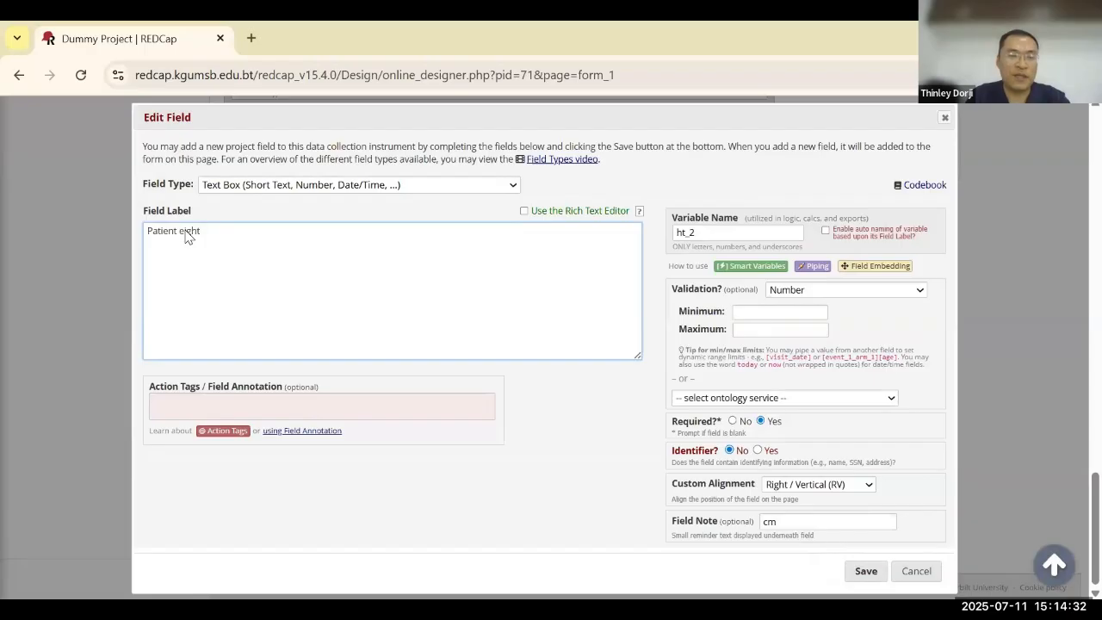
text(w)
key(Tab)
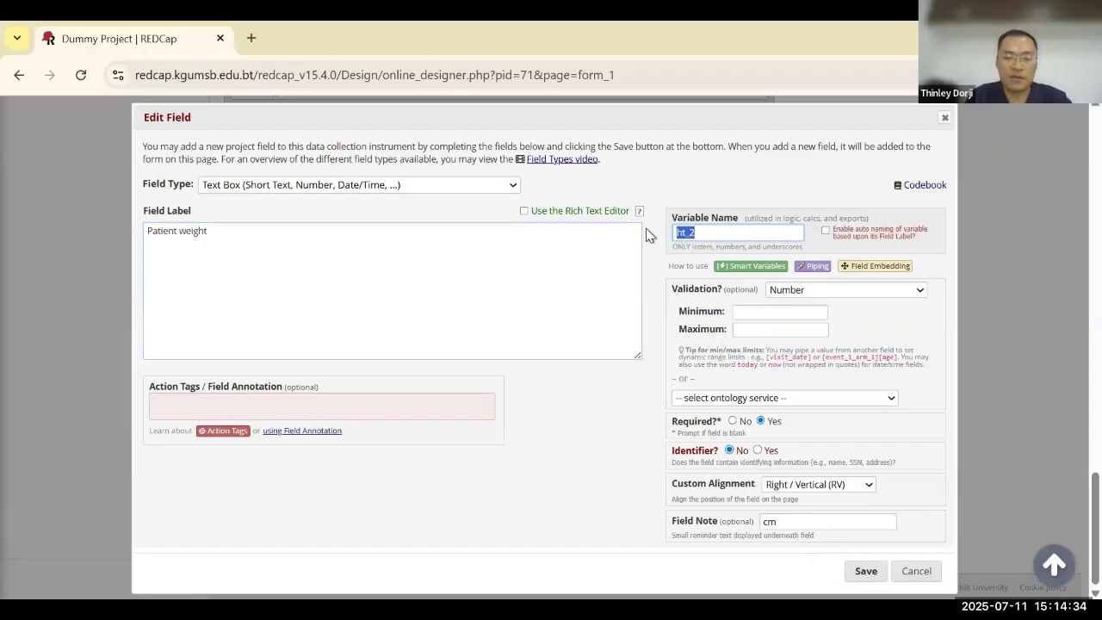
text(wt)
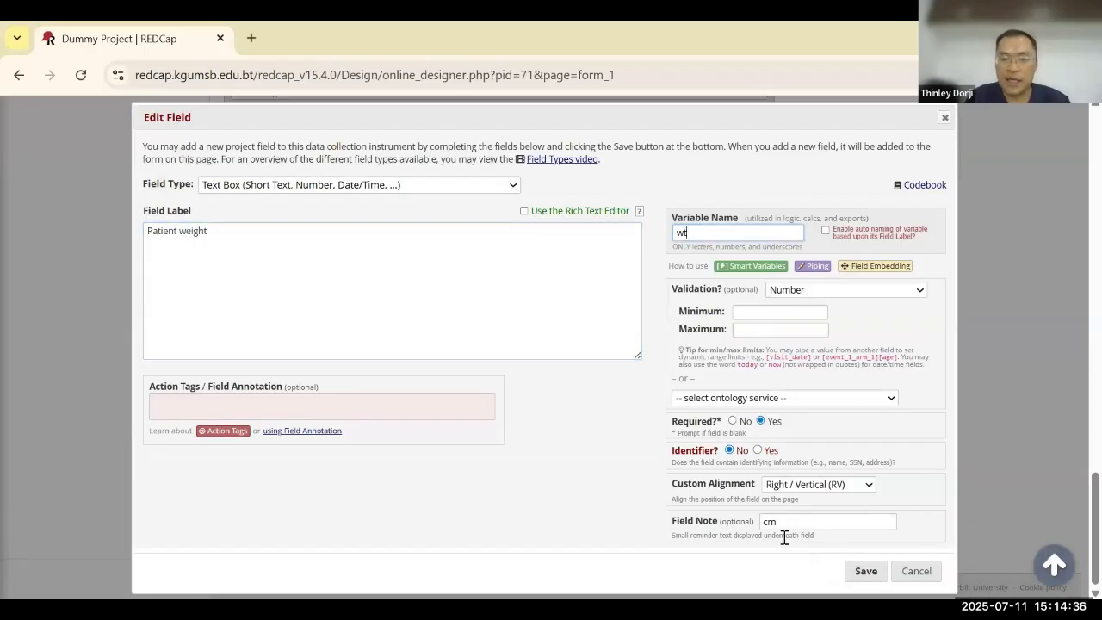
drag(792, 520, 687, 533)
text(kg)
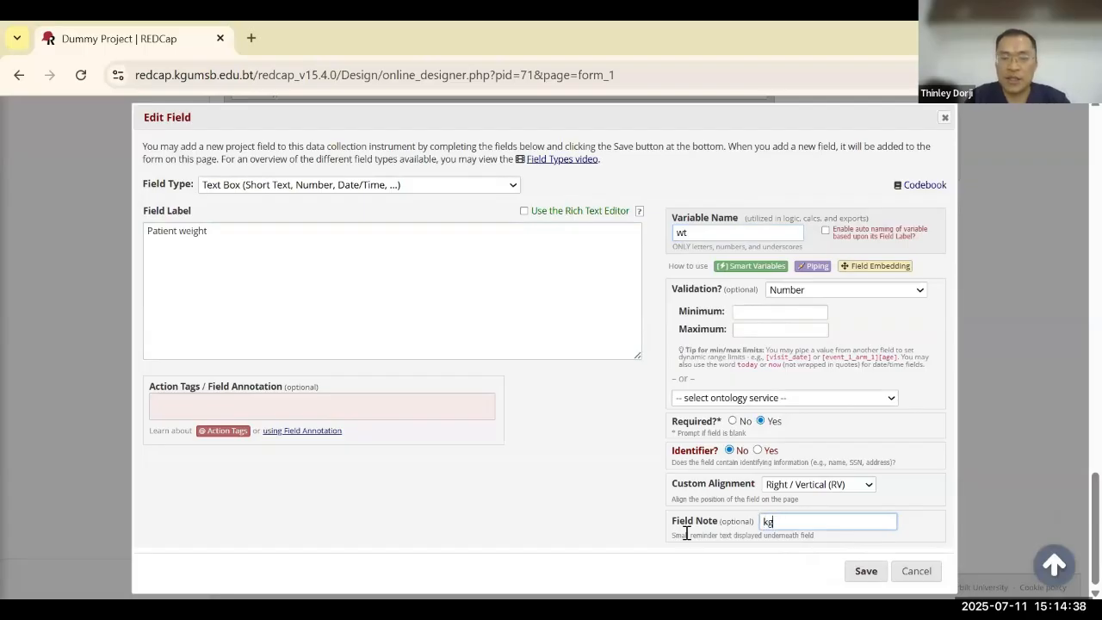
click(856, 572)
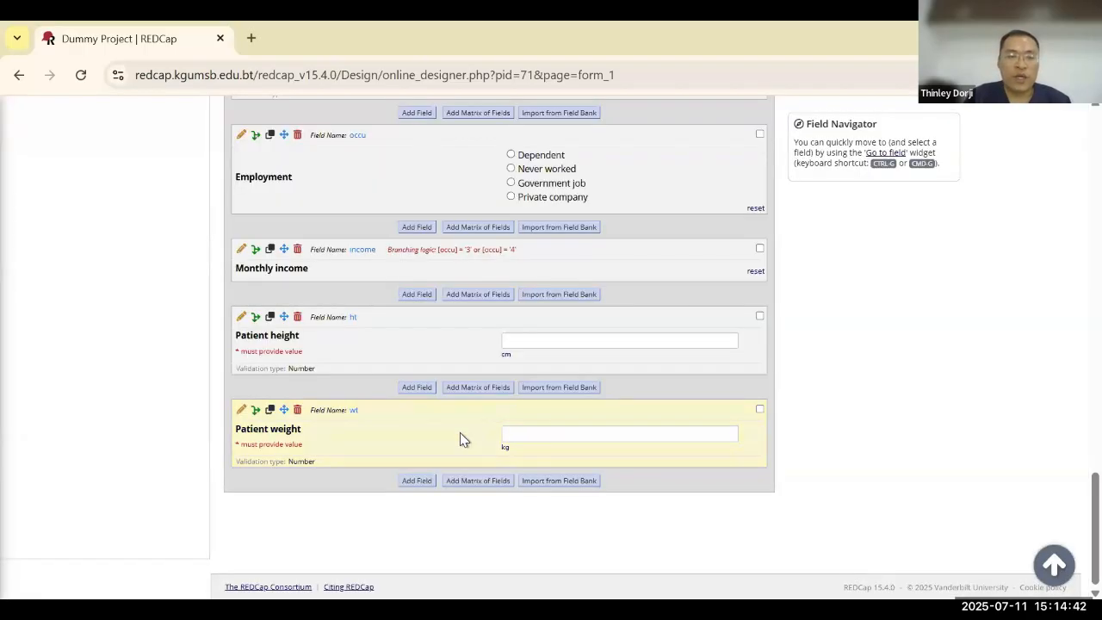
- Start a new Calculated Field after Patient weight with the variable name bmi and the label Body mass index
click(417, 480)
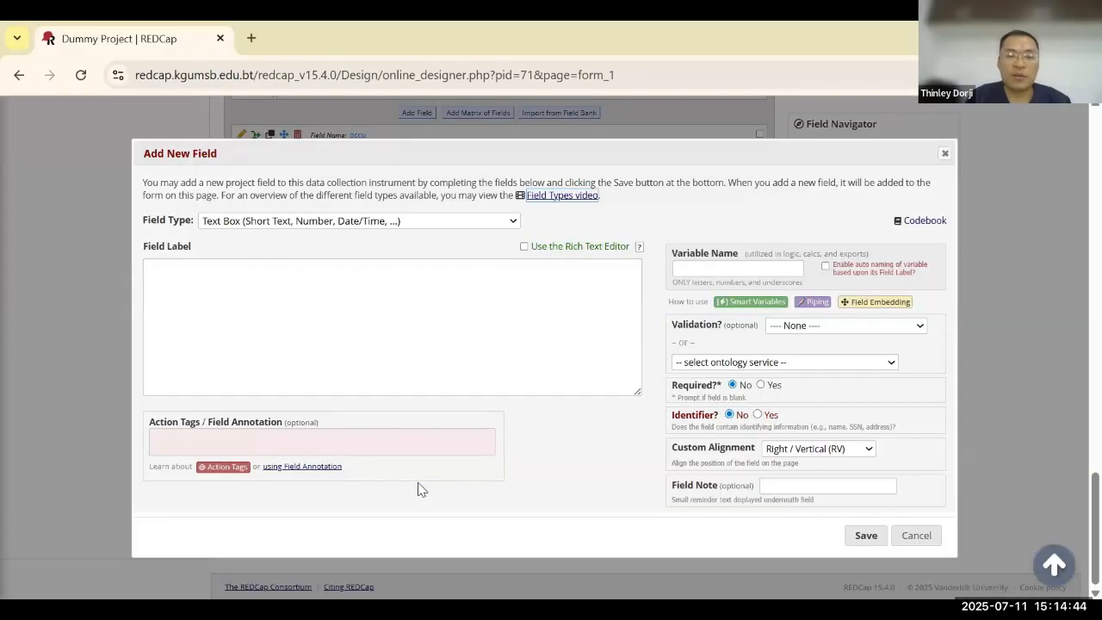
click(422, 224)
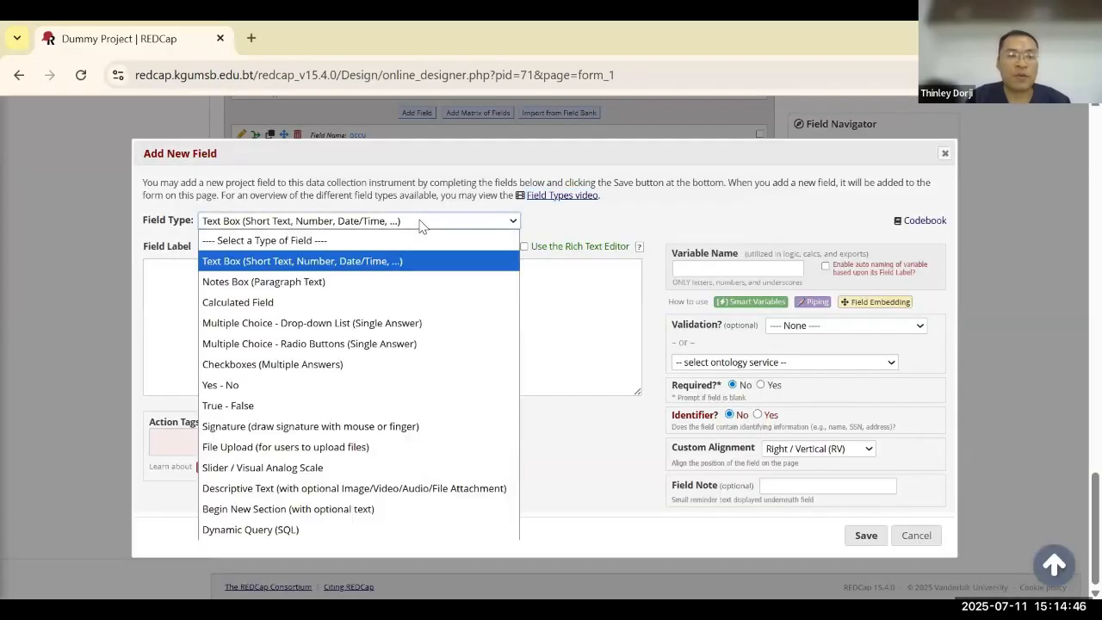
click(365, 302)
click(726, 269)
text(b)
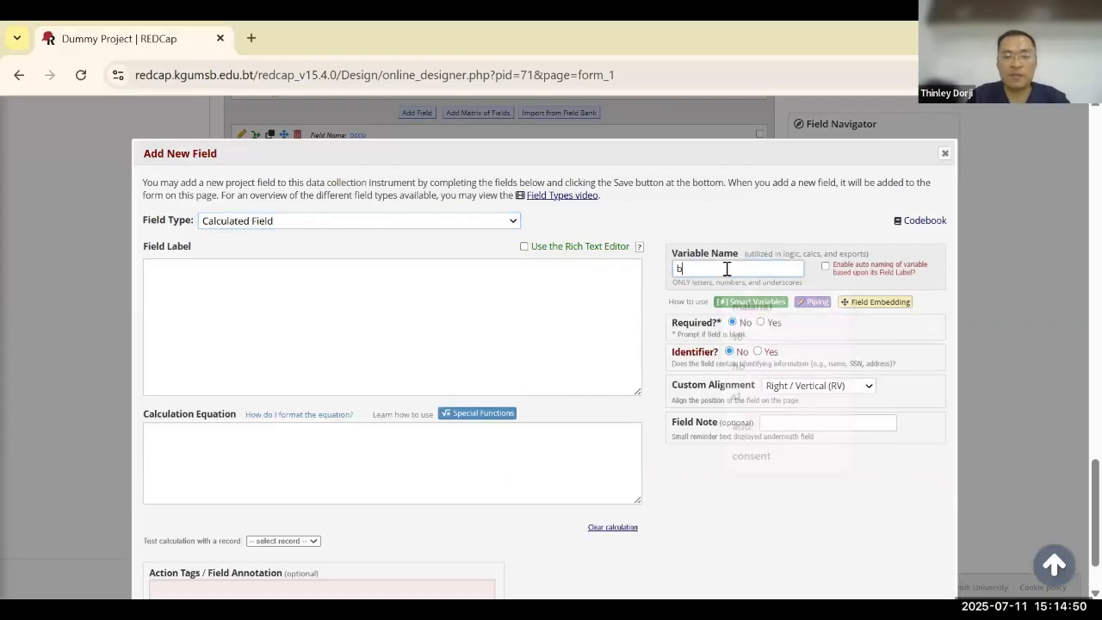
text(mi)
click(202, 325)
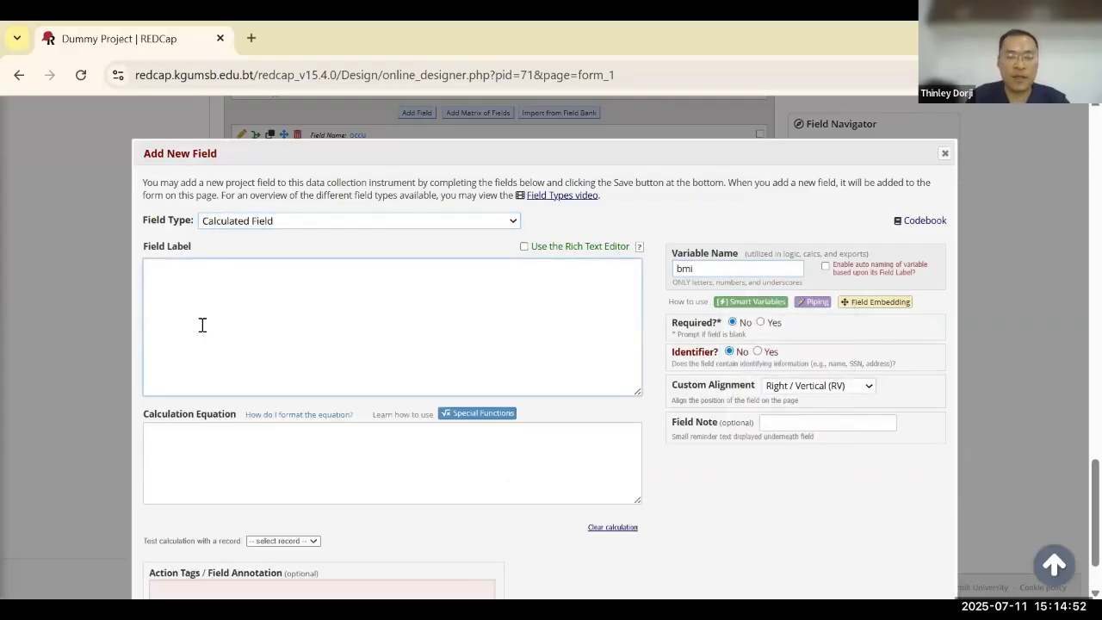
text(Body mass In)
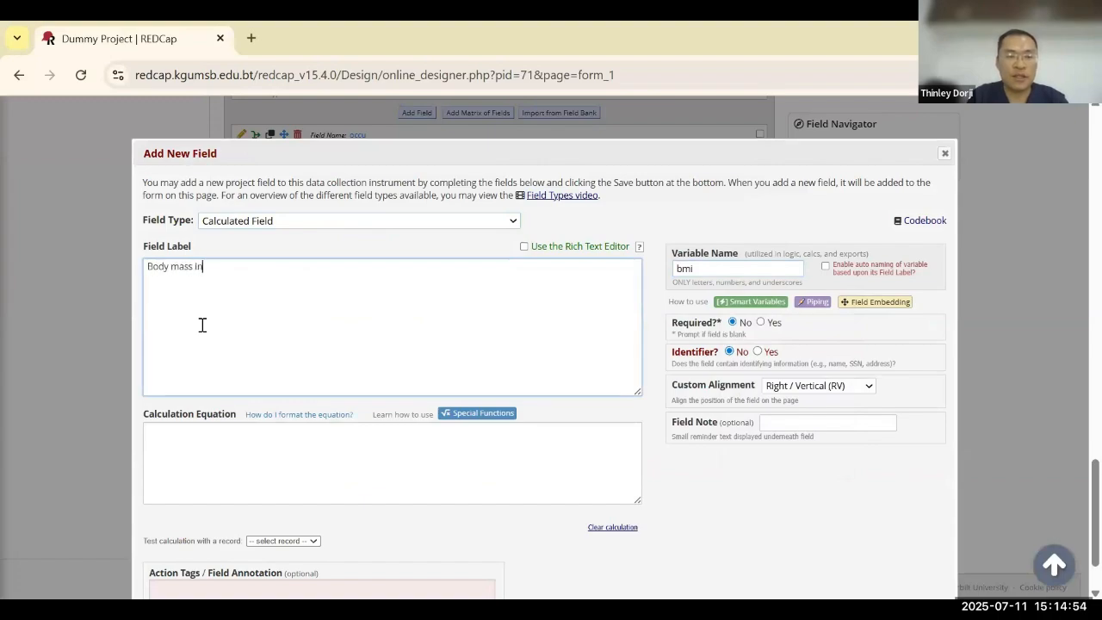
text(dex)
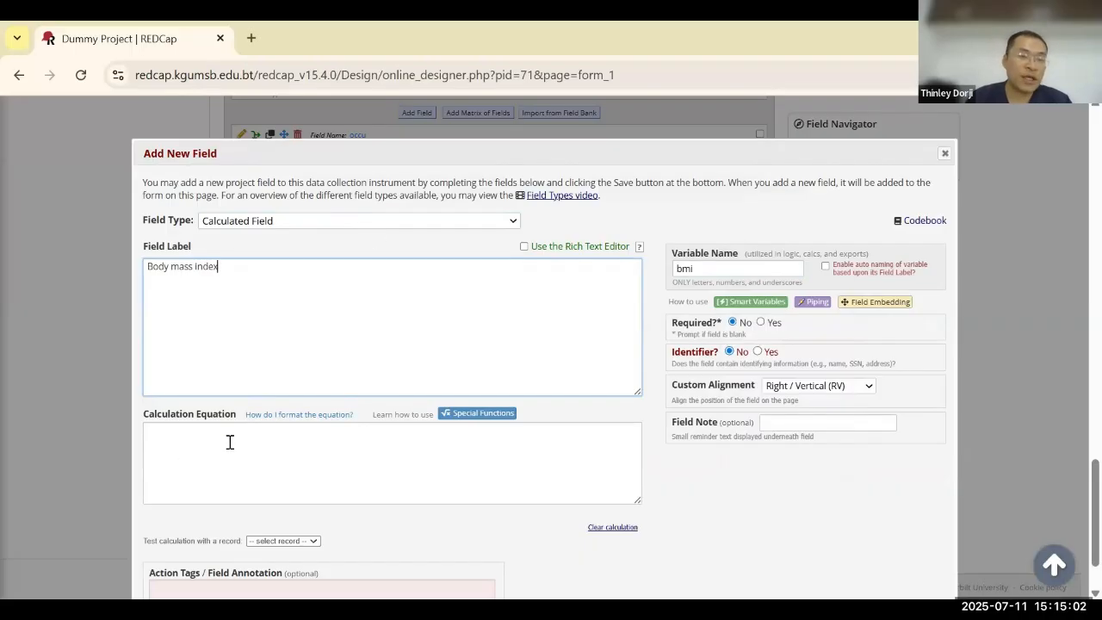
- Open the Body mass index field's calculation equation in the Logic Editor
drag(462, 159, 461, 129)
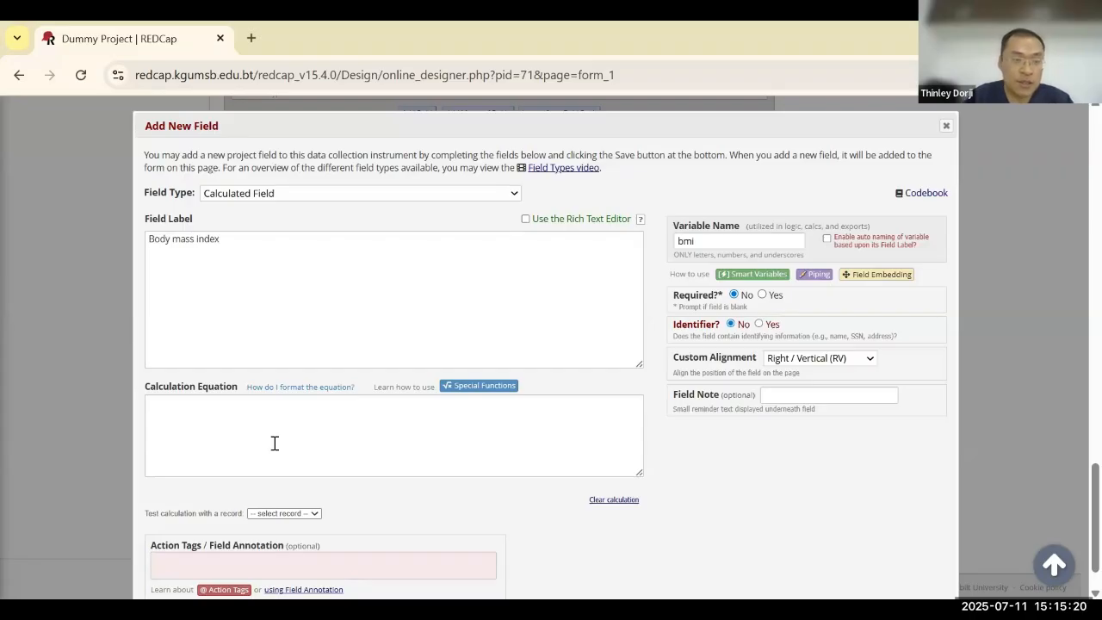
scroll(226, 430, down, 1)
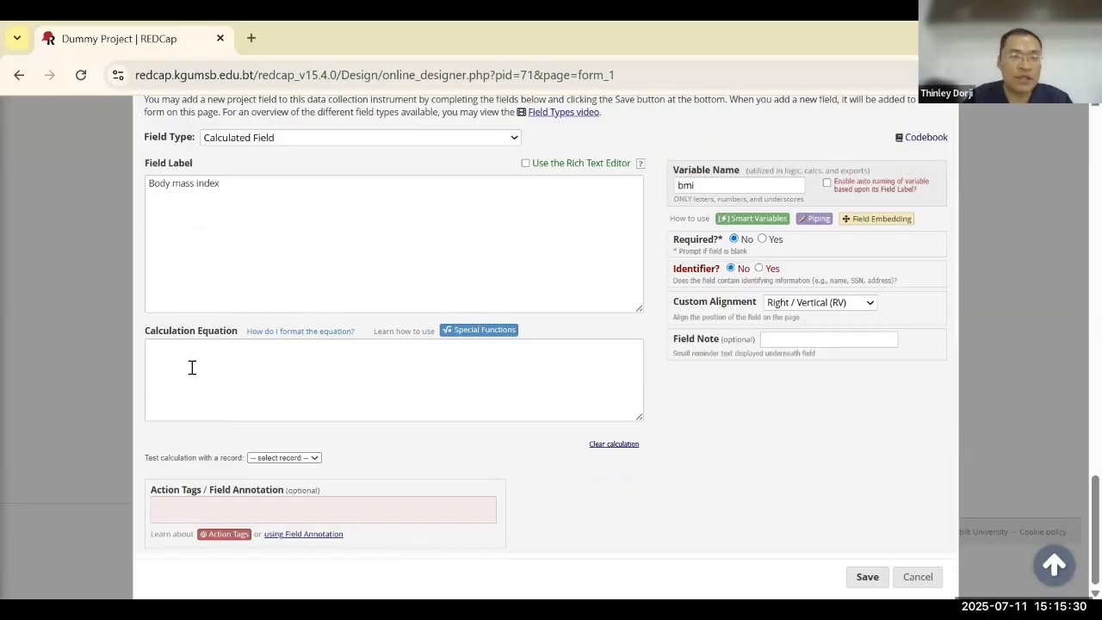
click(192, 367)
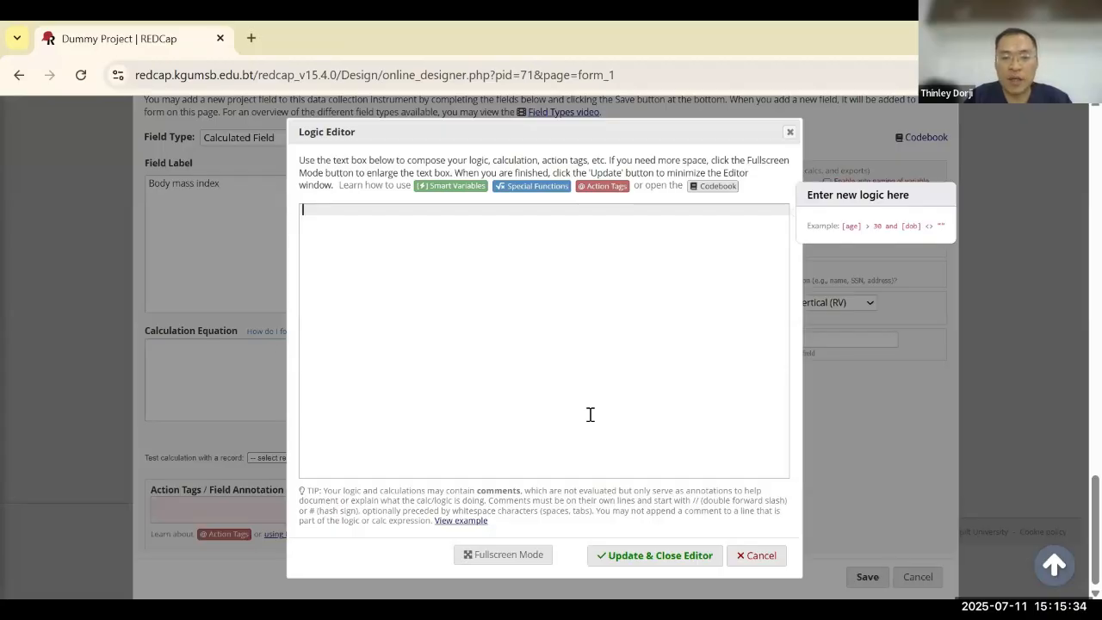
click(305, 213)
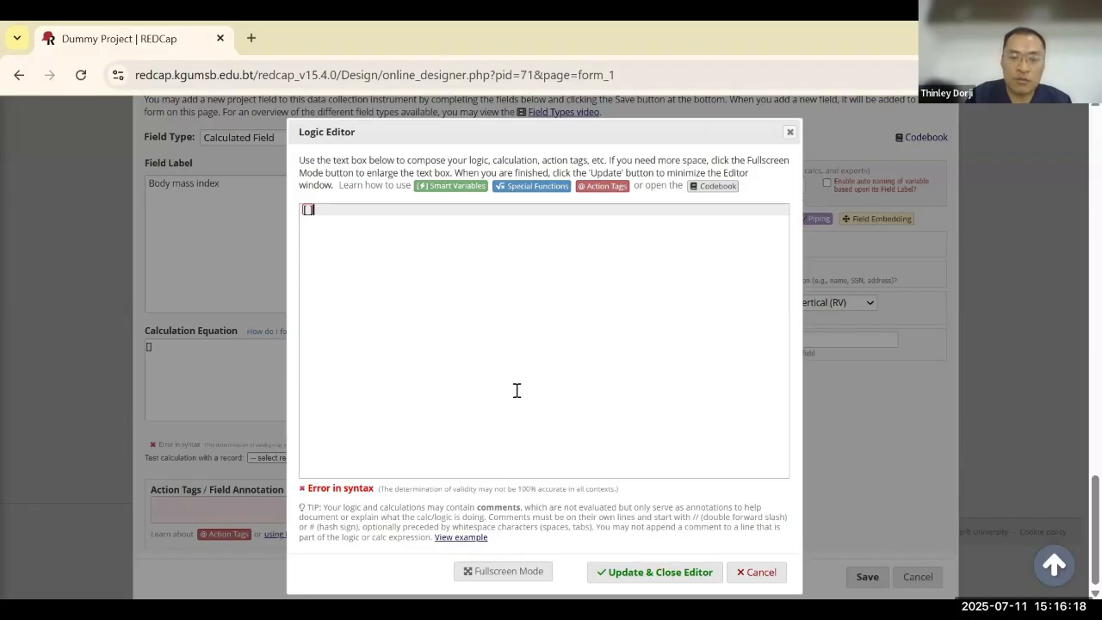
key(BackSpace)
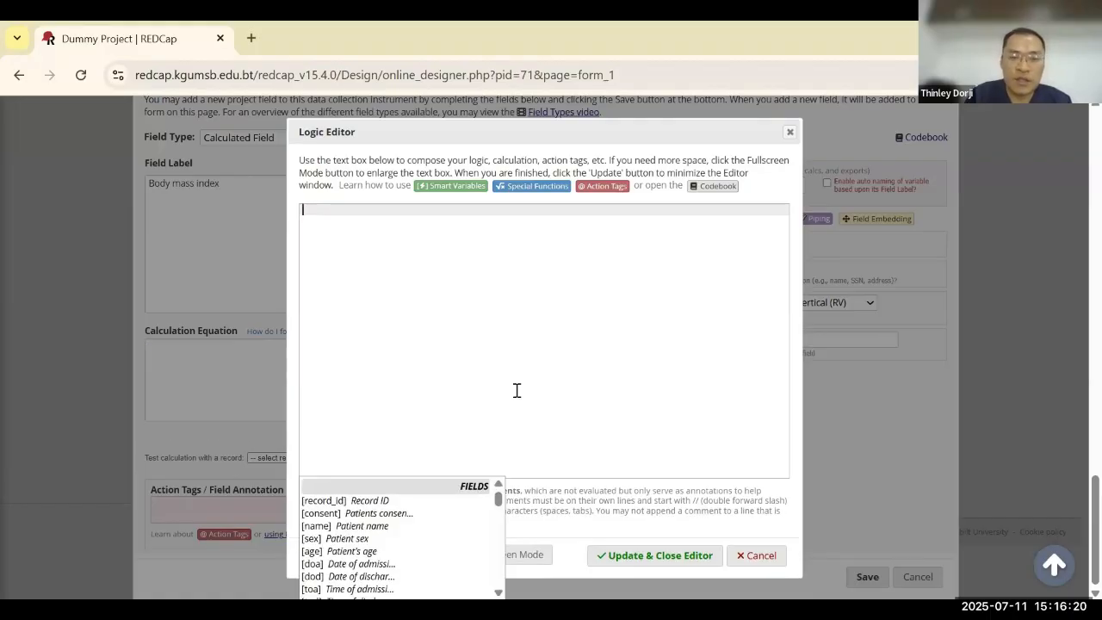
text(")
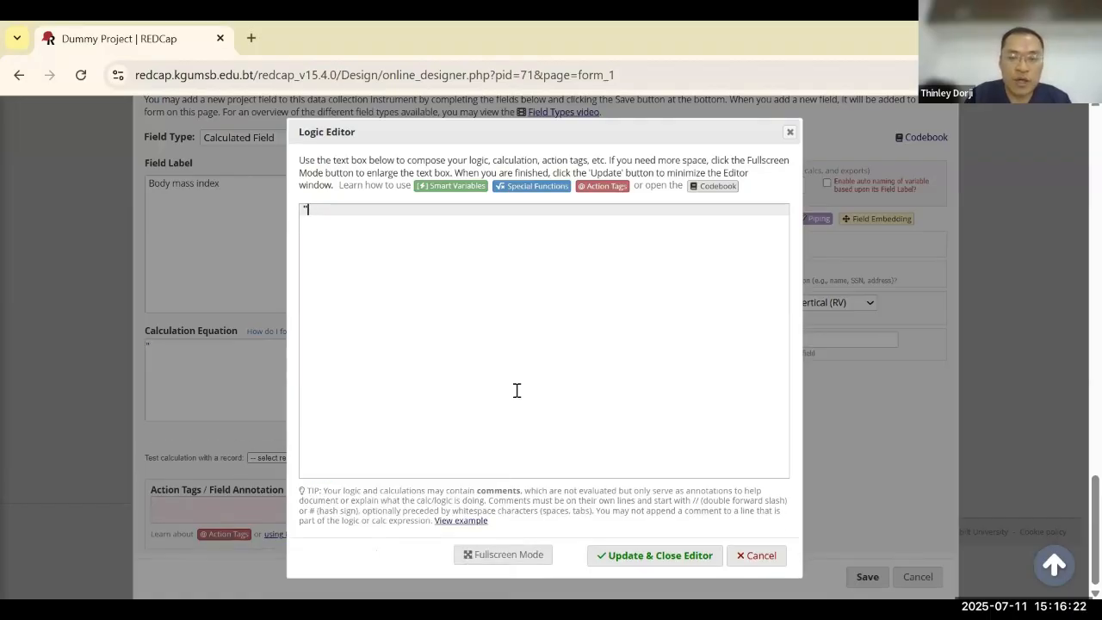
text(")
key(BackSpace)
key(BackSpace)
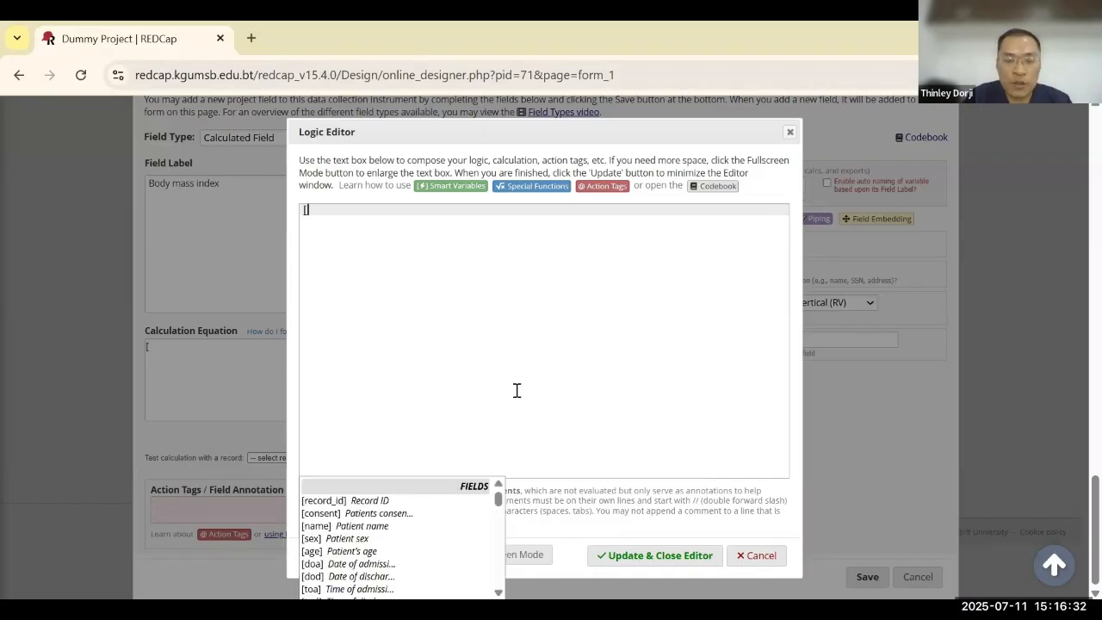
- Begin the calculation equation with the Patient weight variable [wt], picked from the suggested fields
scroll(387, 543, down, 3)
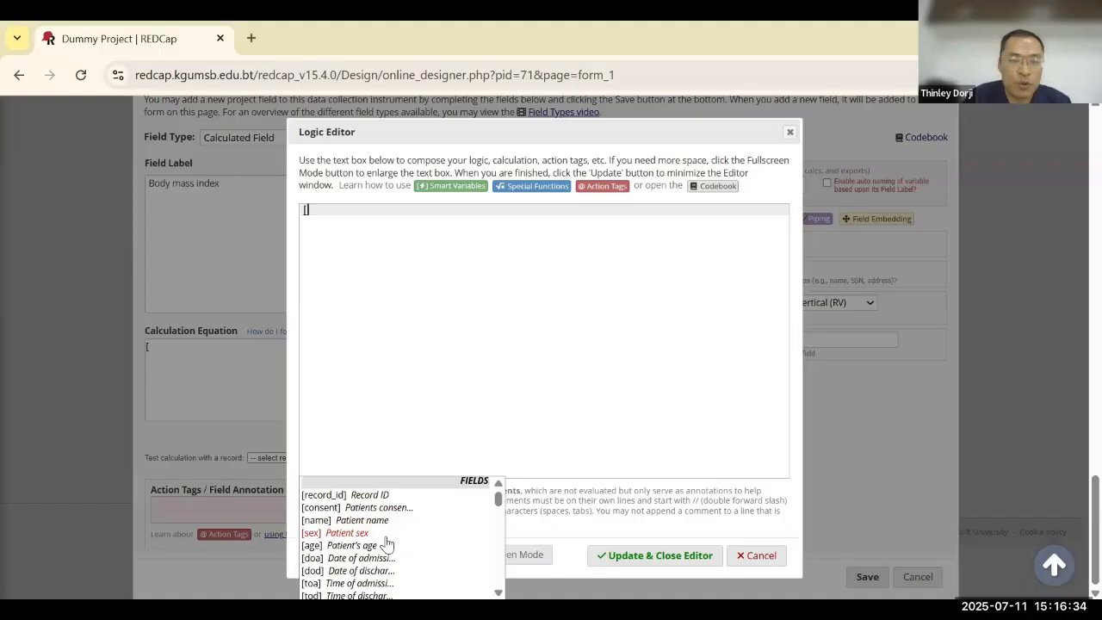
scroll(386, 542, up, 3)
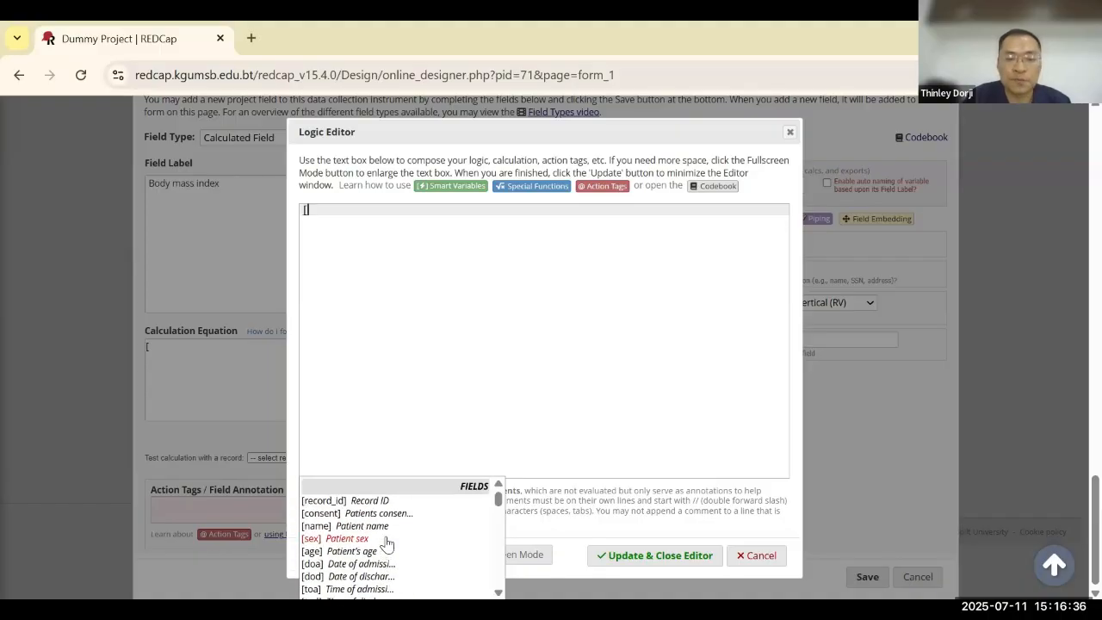
scroll(386, 543, down, 3)
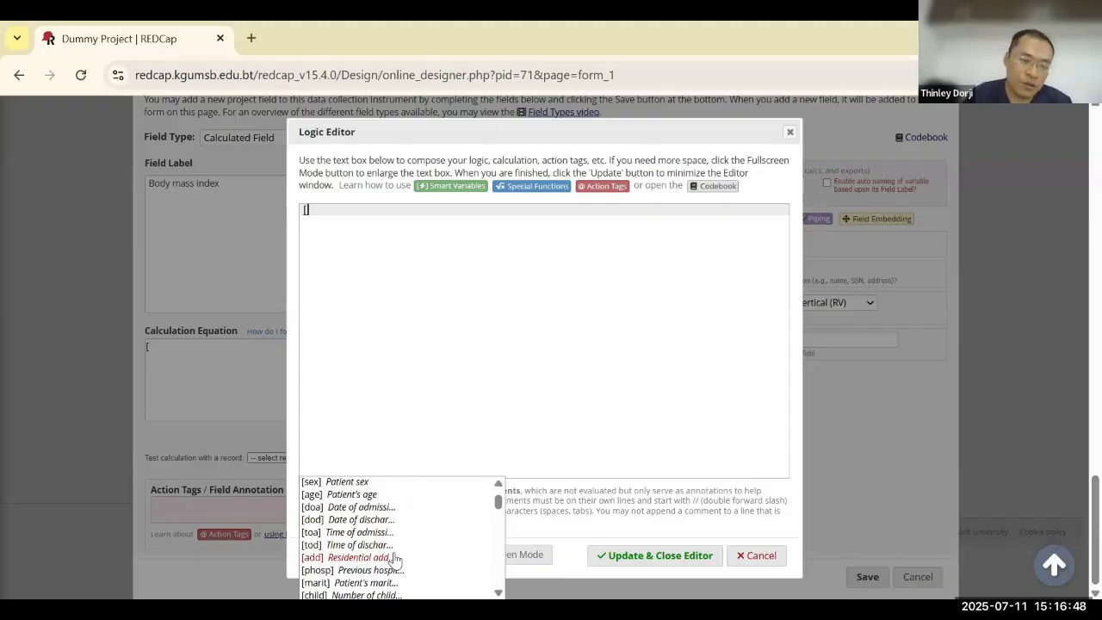
scroll(395, 560, up, 2)
scroll(395, 560, down, 5)
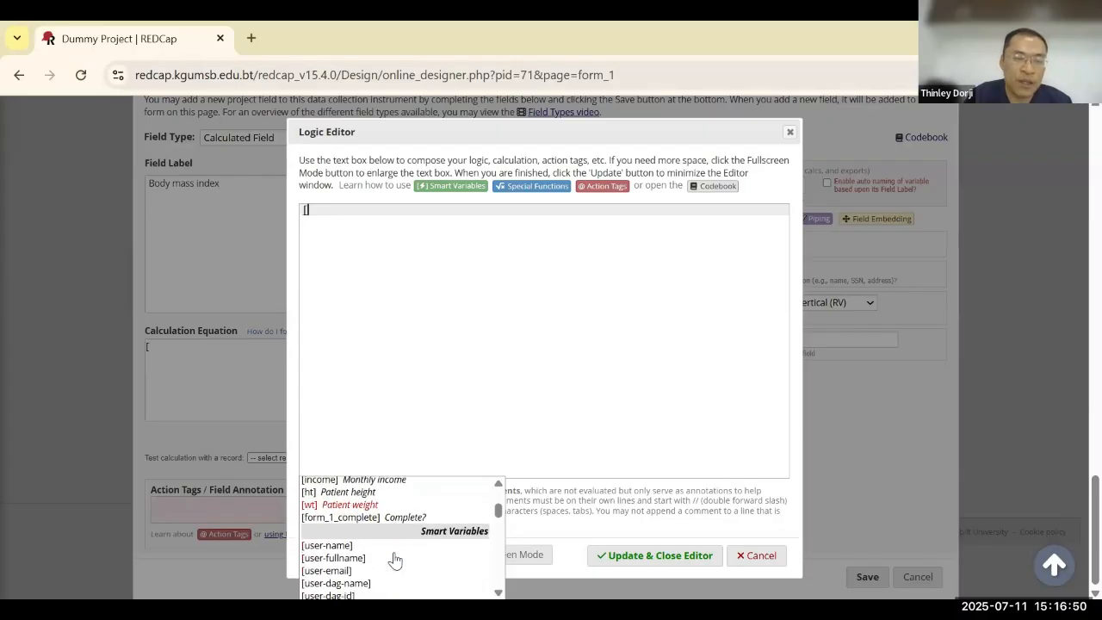
scroll(395, 560, down, 4)
scroll(395, 560, up, 8)
scroll(395, 561, up, 2)
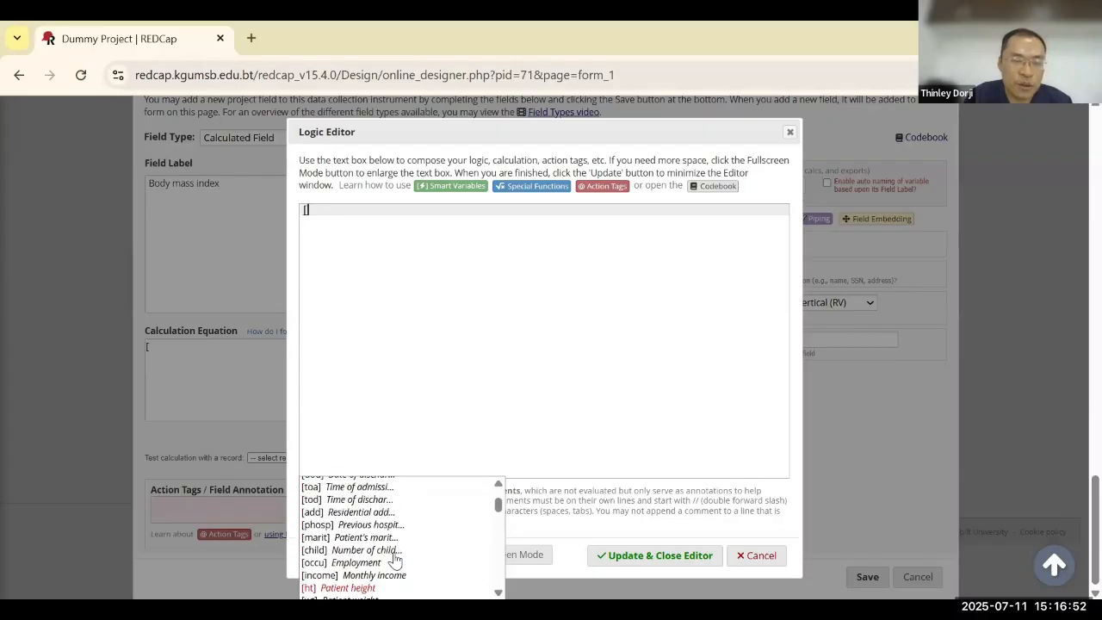
scroll(368, 562, down, 3)
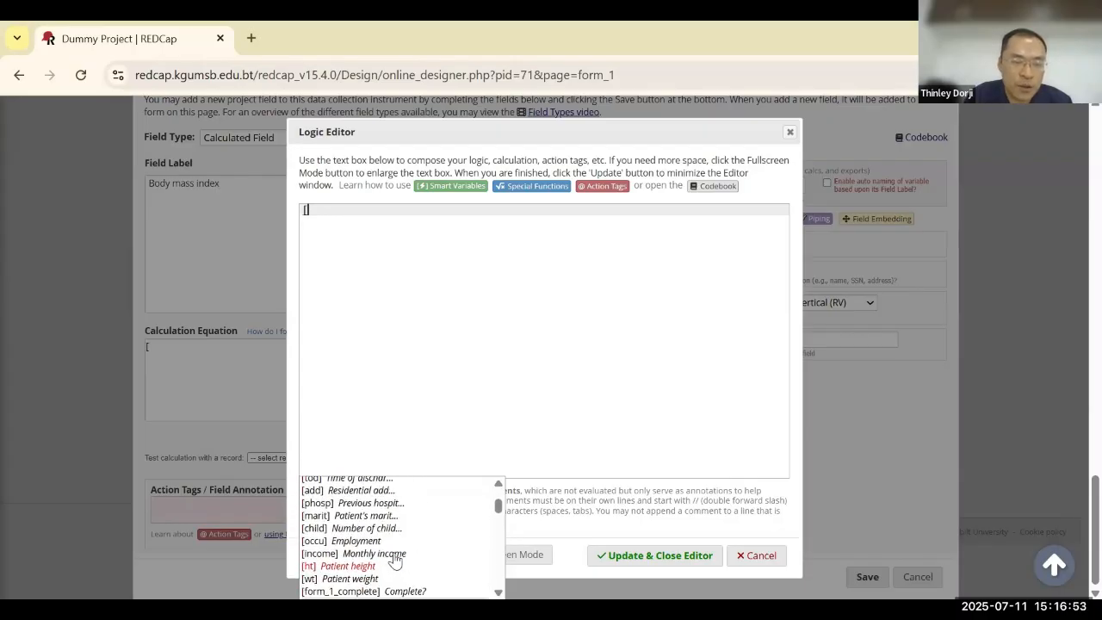
click(312, 571)
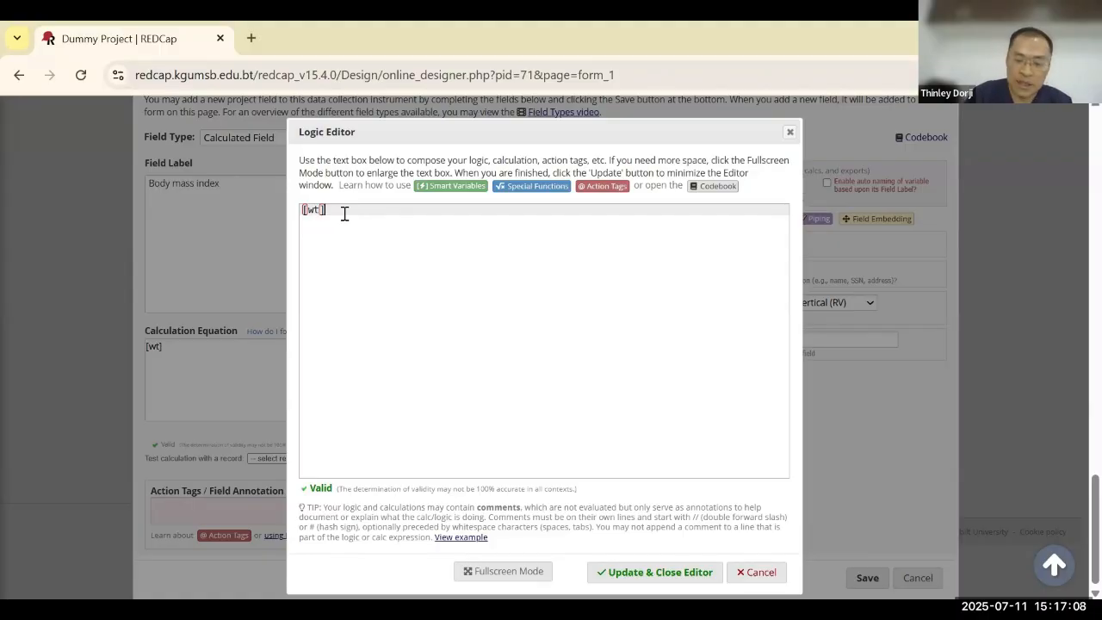
- Divide [wt] by the Patient height variable [ht] in the equation
text(/)
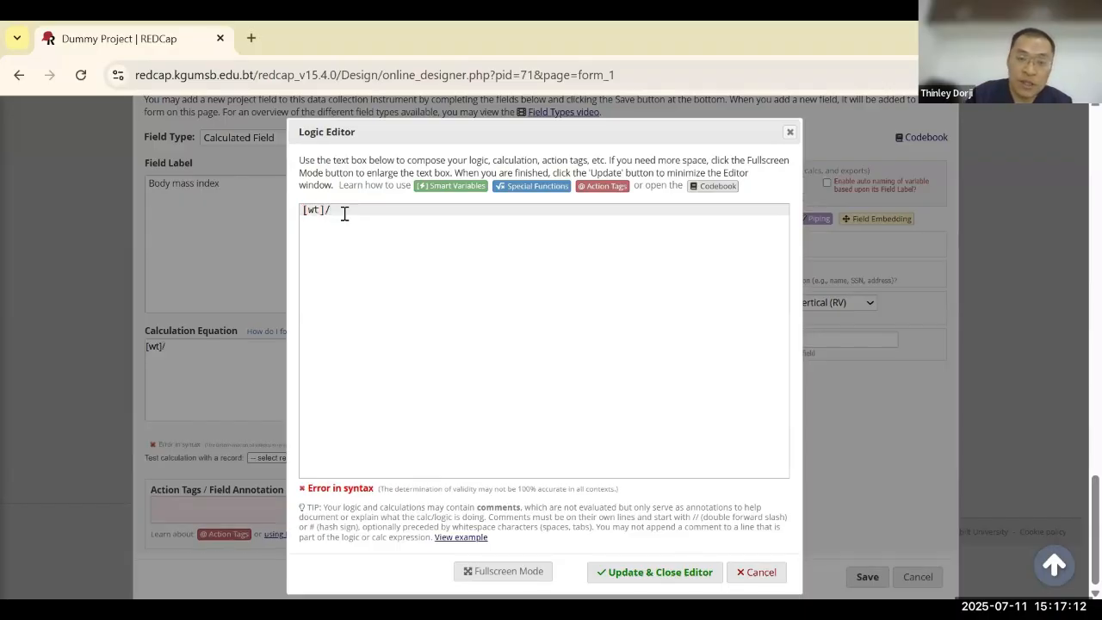
text([)
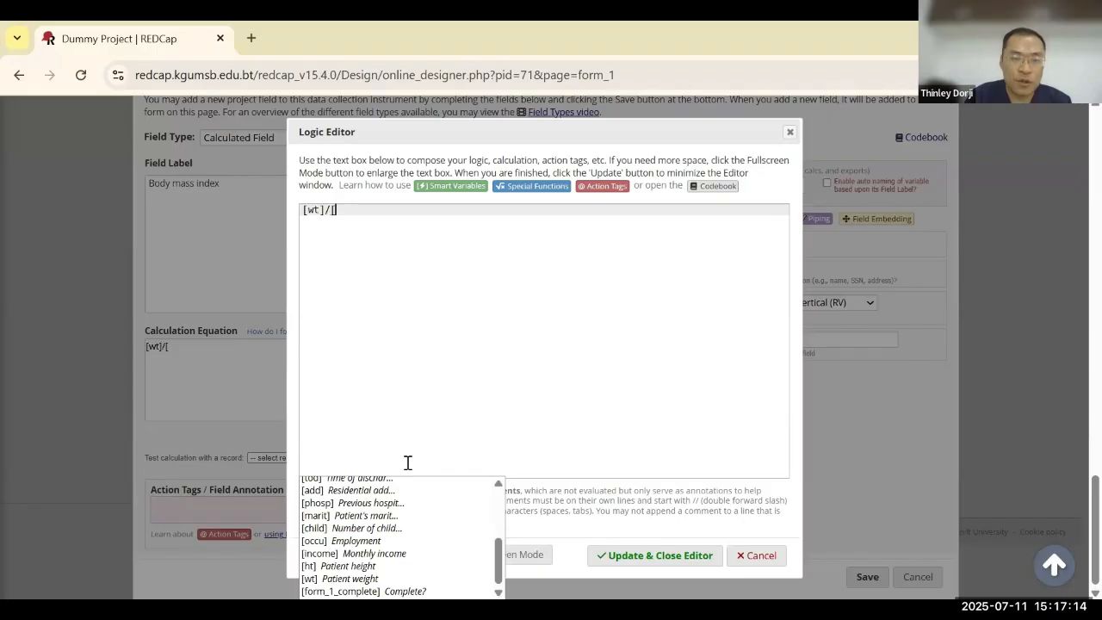
click(348, 567)
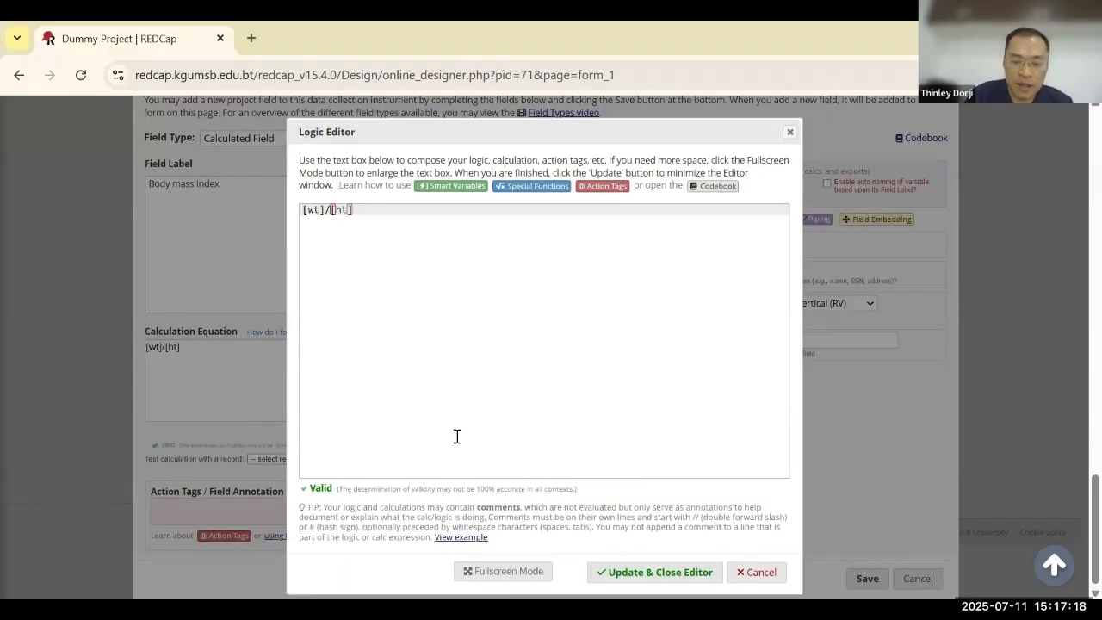
- Divide [ht] by 100 in the equation and enclose that part in parentheses, giving [wt]/([ht]/100)
text(/100)
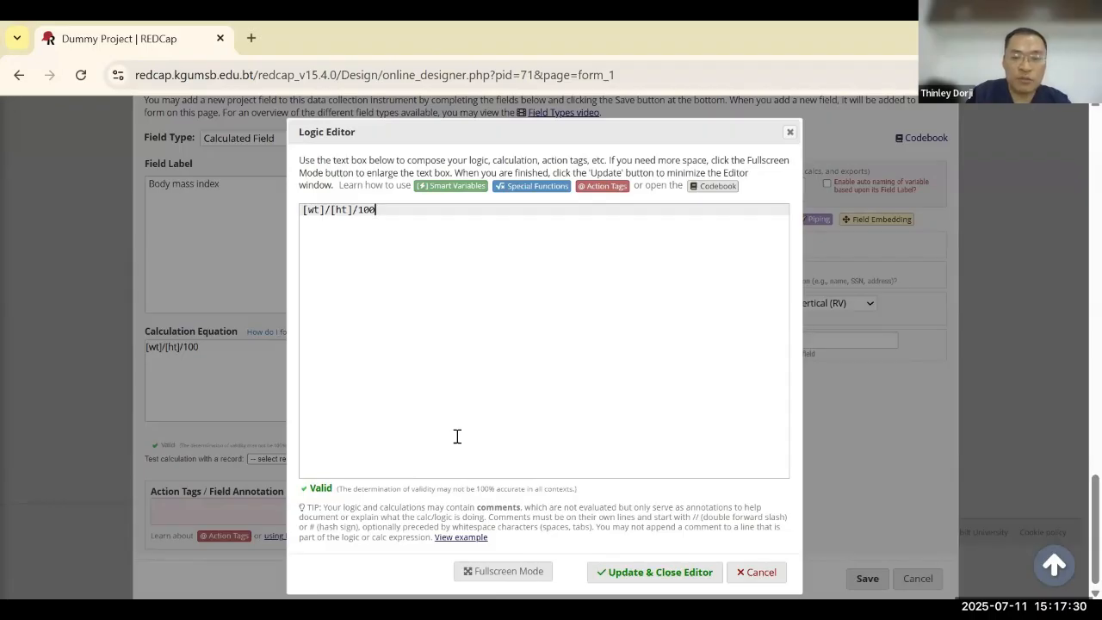
text())
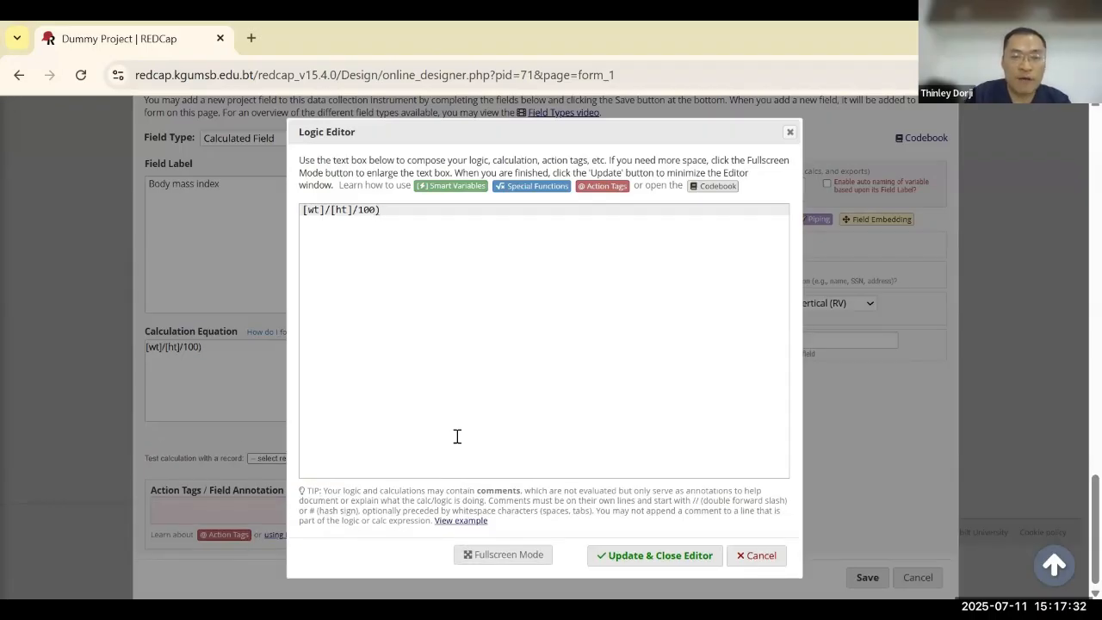
key(Left)
key(Left)
key(Left)
key(Left)
key(Left)
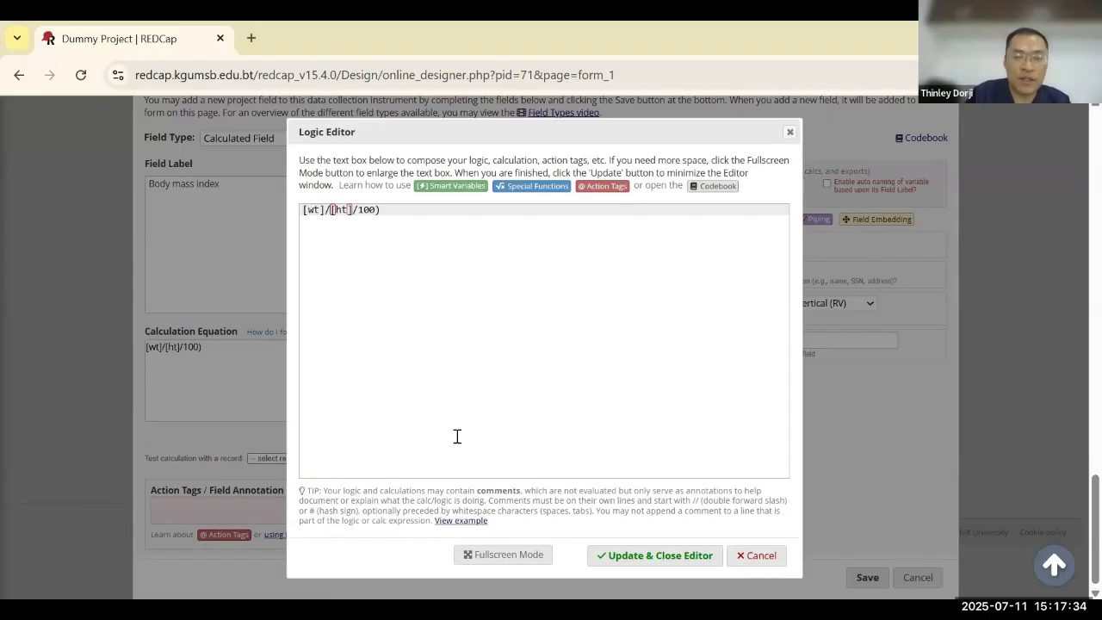
text(()
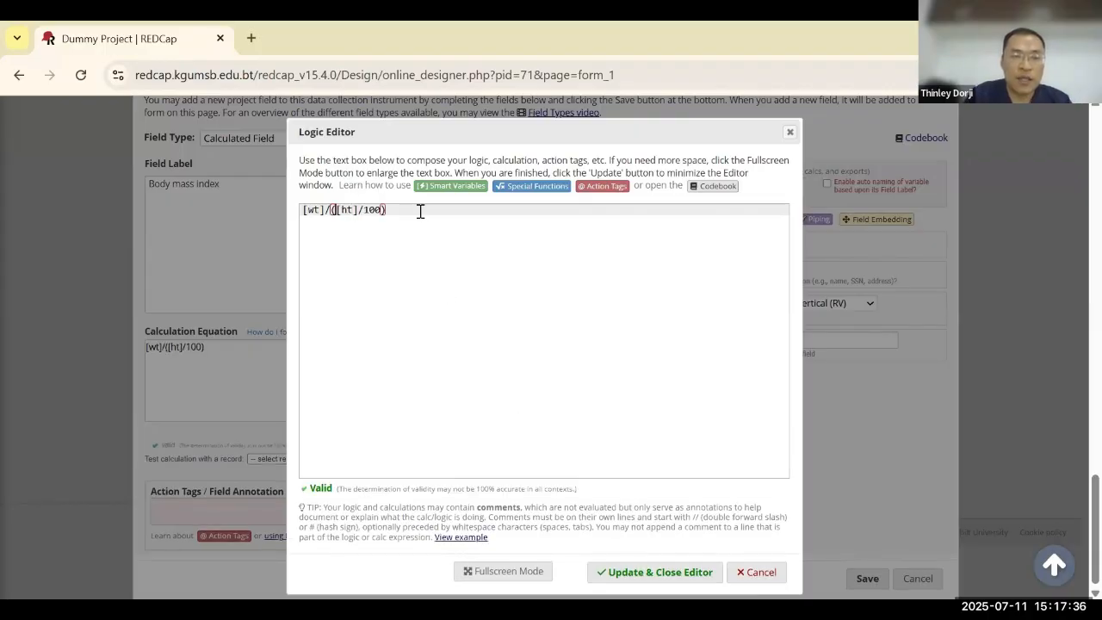
- Extend the equation with a multiplication sign and a copy of the ([ht]/100) term
text(*)
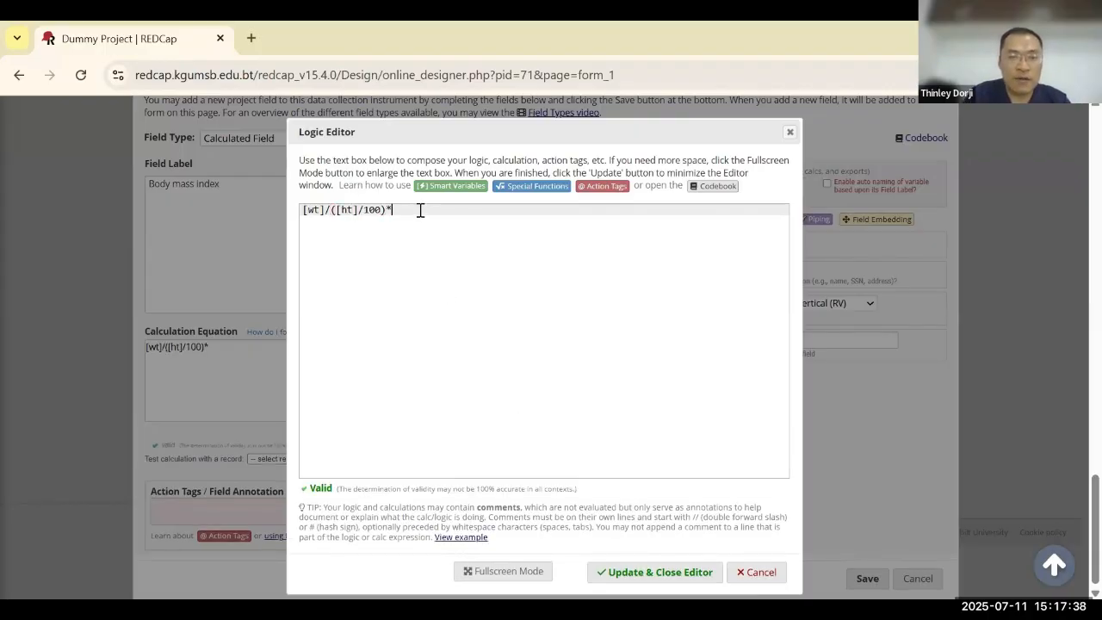
drag(384, 209, 332, 214)
key(ctrl+c)
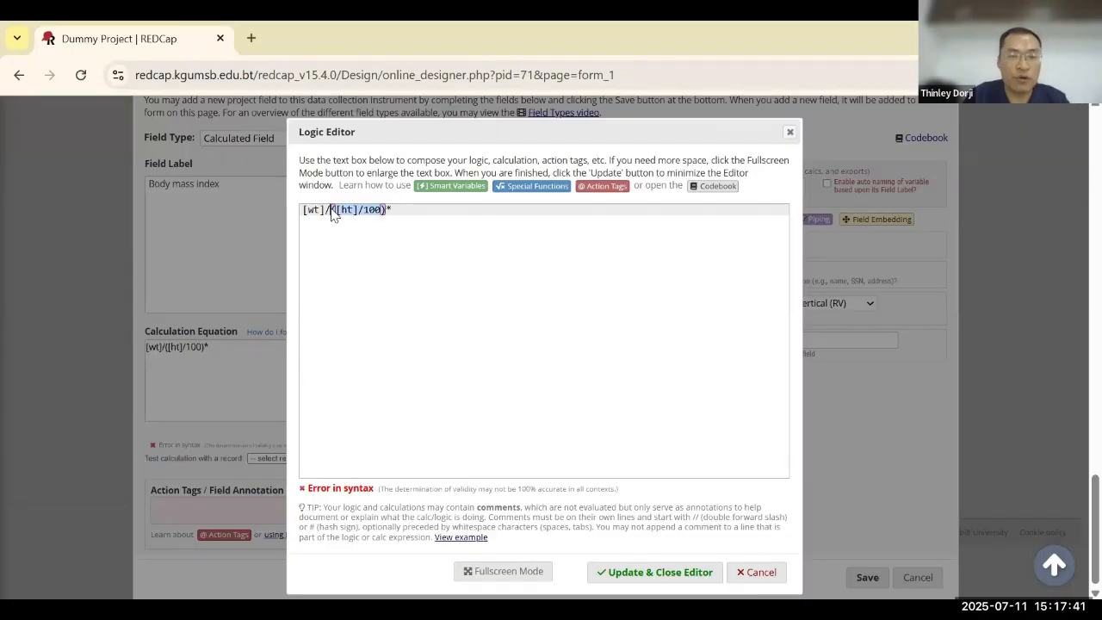
click(416, 210)
key(ctrl+v)
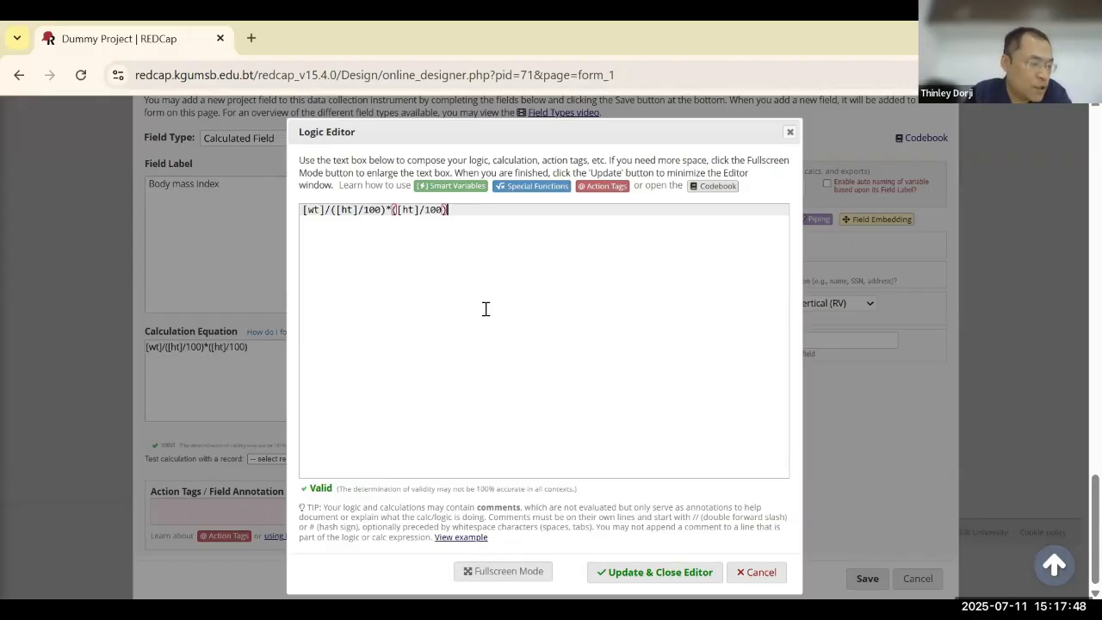
- Apply the equation, save the Body mass index field and review its calculation equation on the form
click(670, 575)
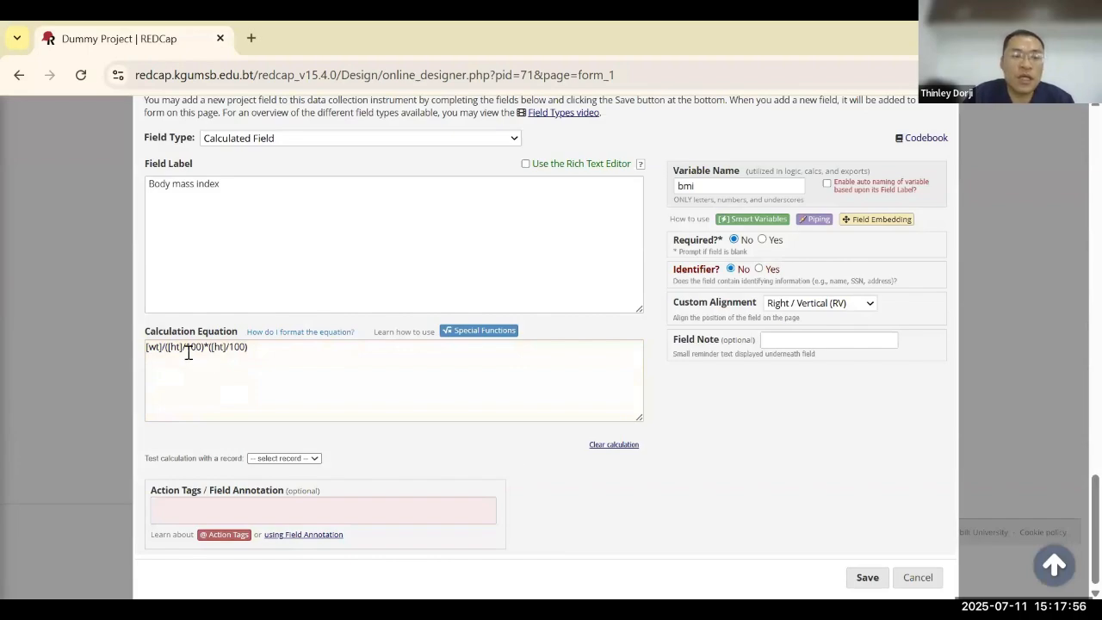
click(867, 580)
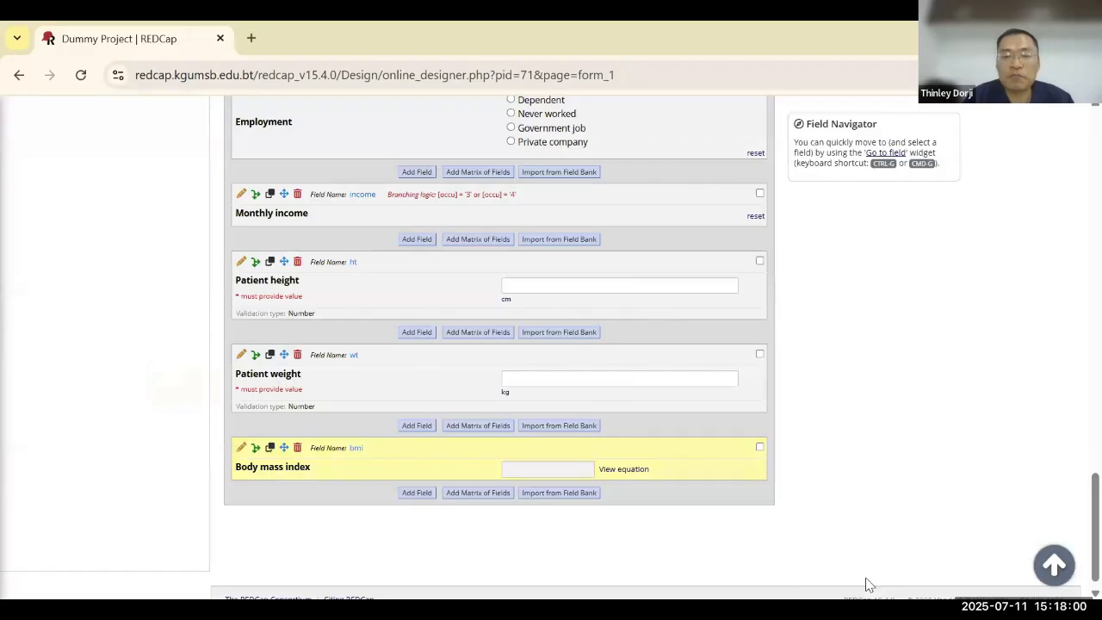
click(628, 469)
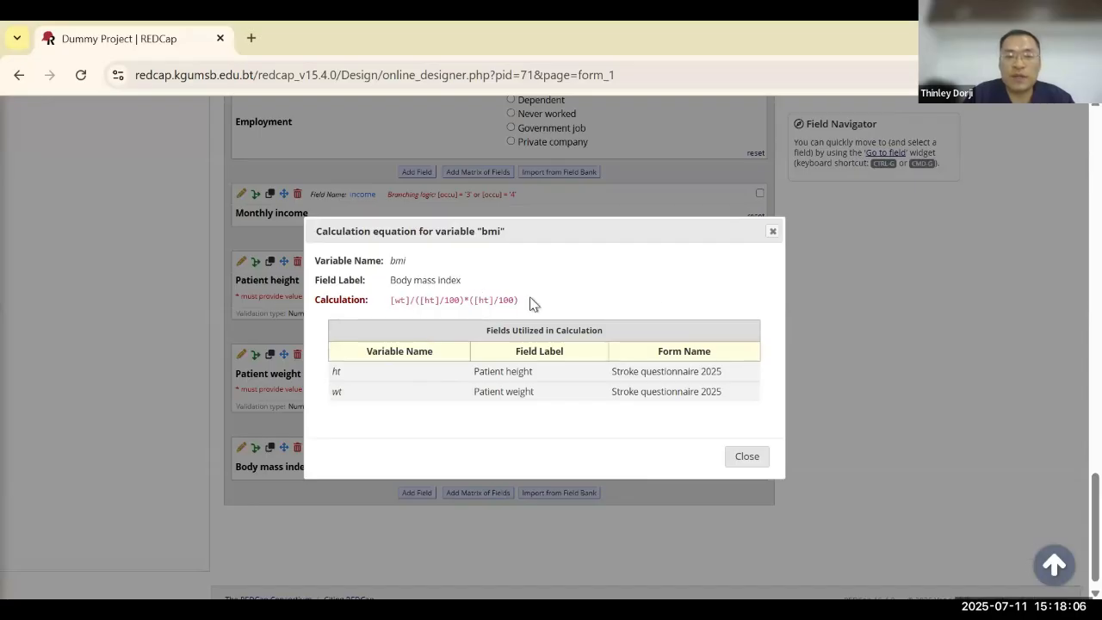
click(749, 461)
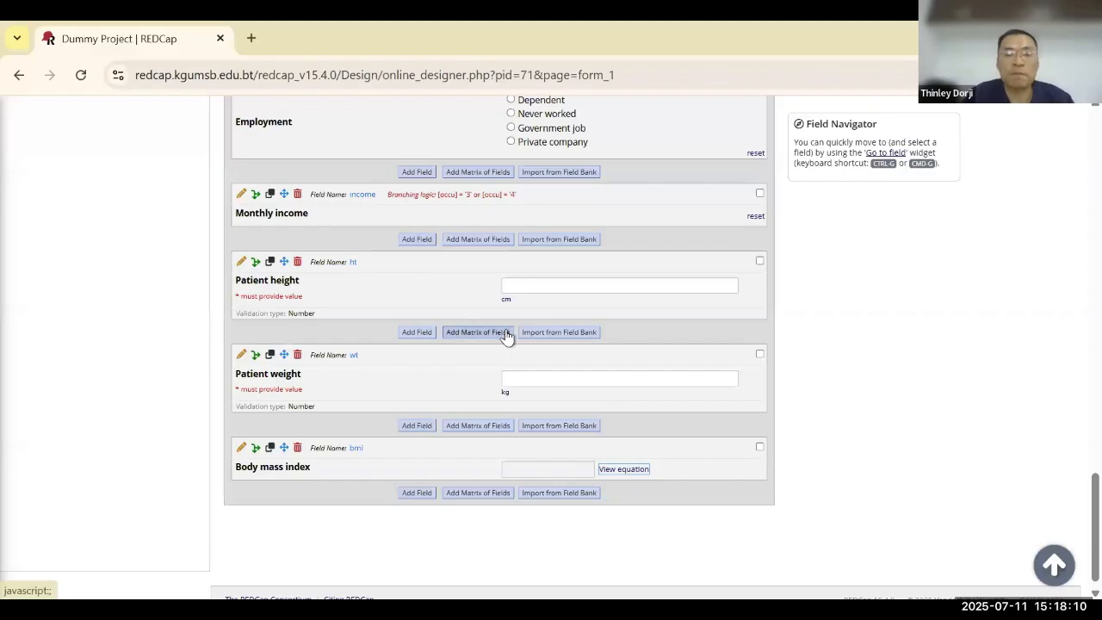
- Add a new record to the project from the Record Status Dashboard
scroll(506, 336, up, 20)
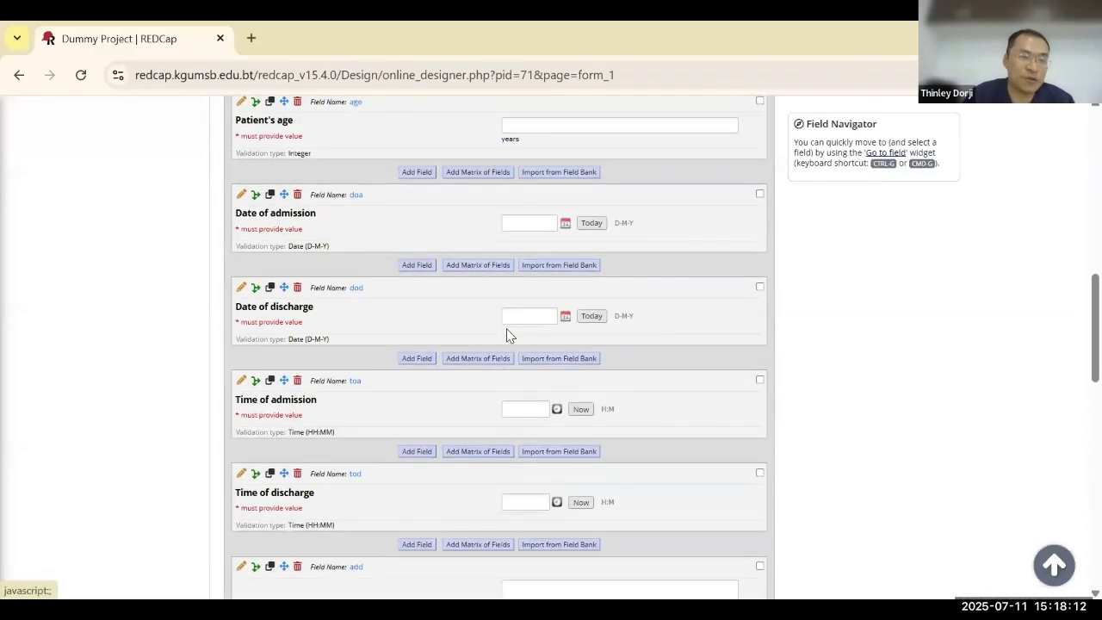
scroll(507, 336, up, 3)
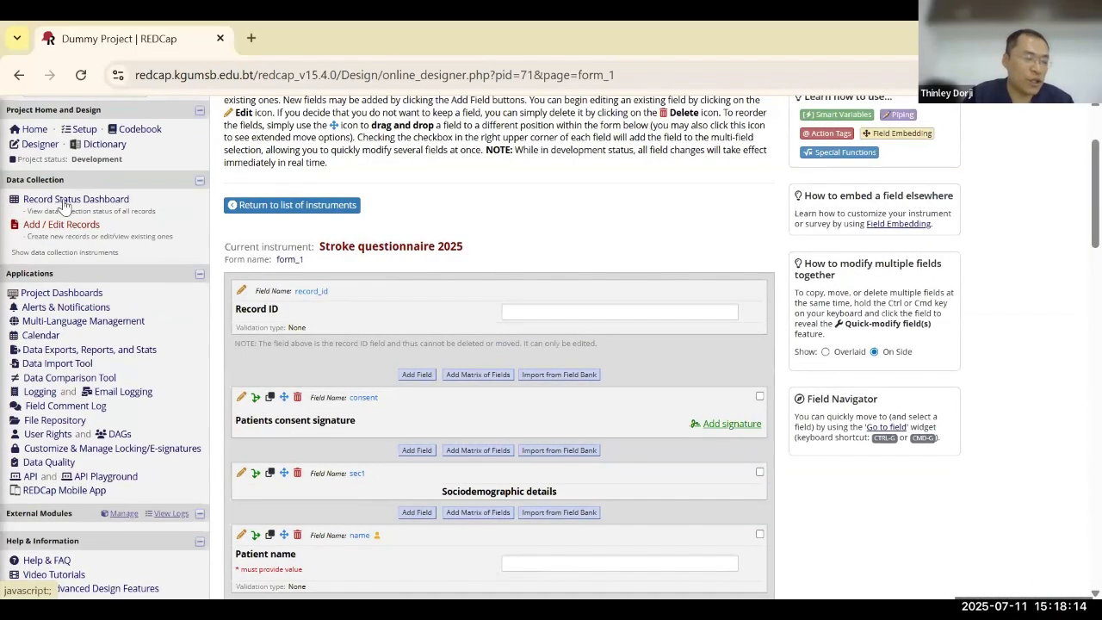
click(65, 201)
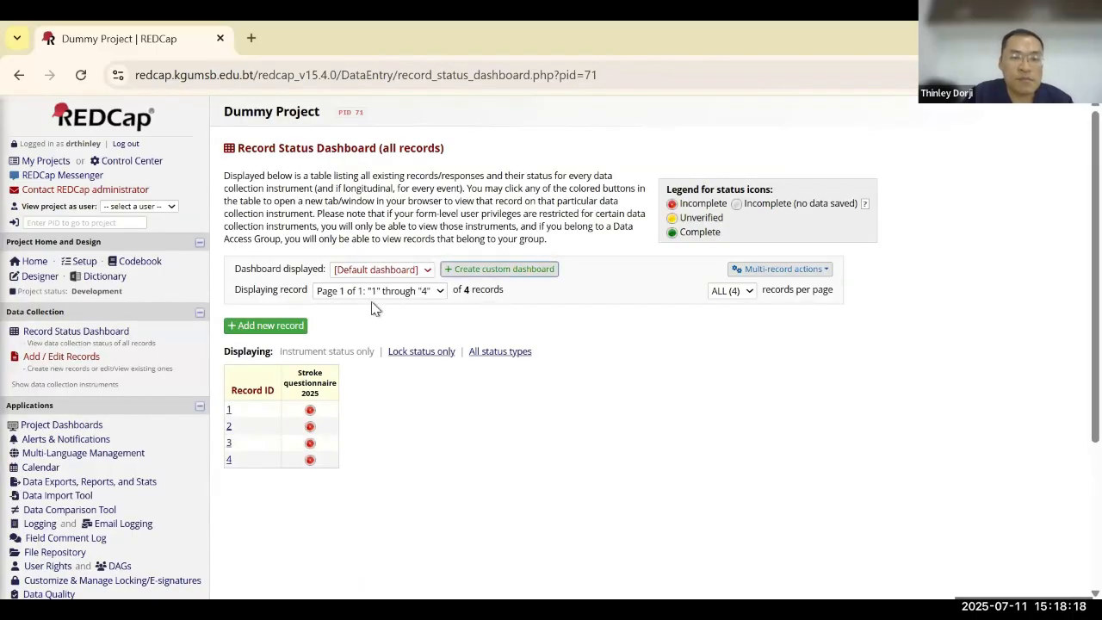
click(271, 327)
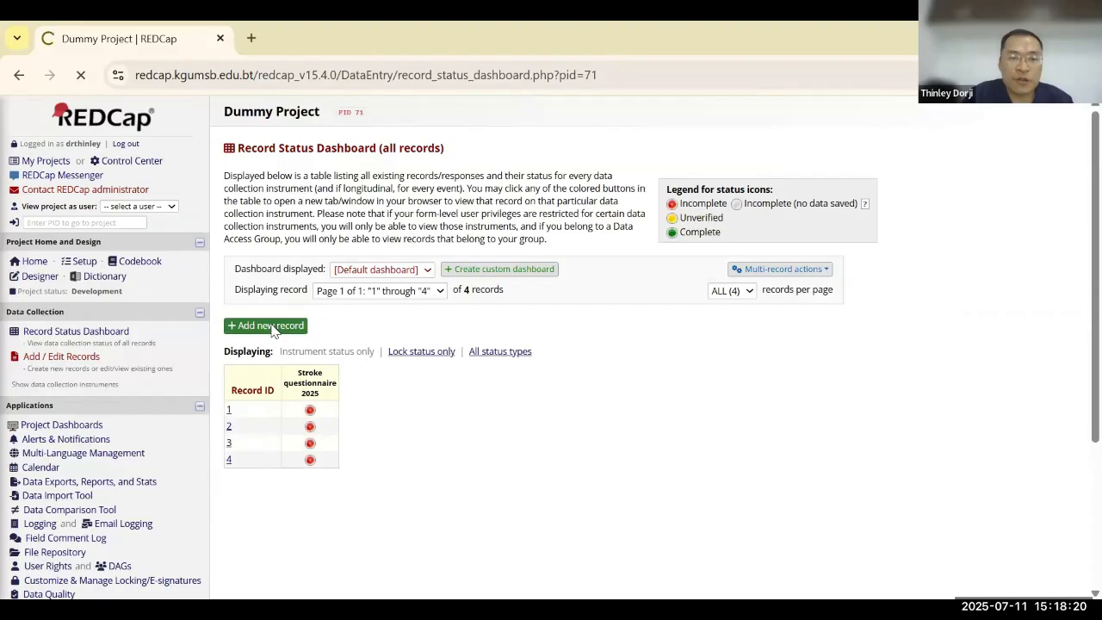
- Test the Body mass index calculation by entering a Patient height of 160 cm and a Patient weight of 65 kg
scroll(525, 396, down, 5)
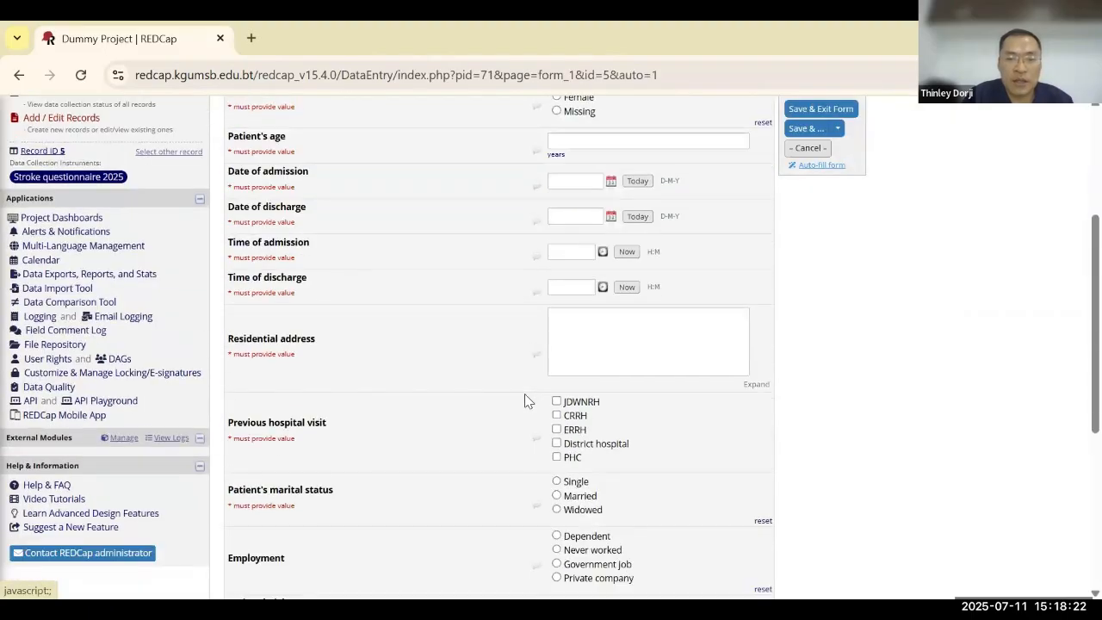
scroll(524, 394, down, 3)
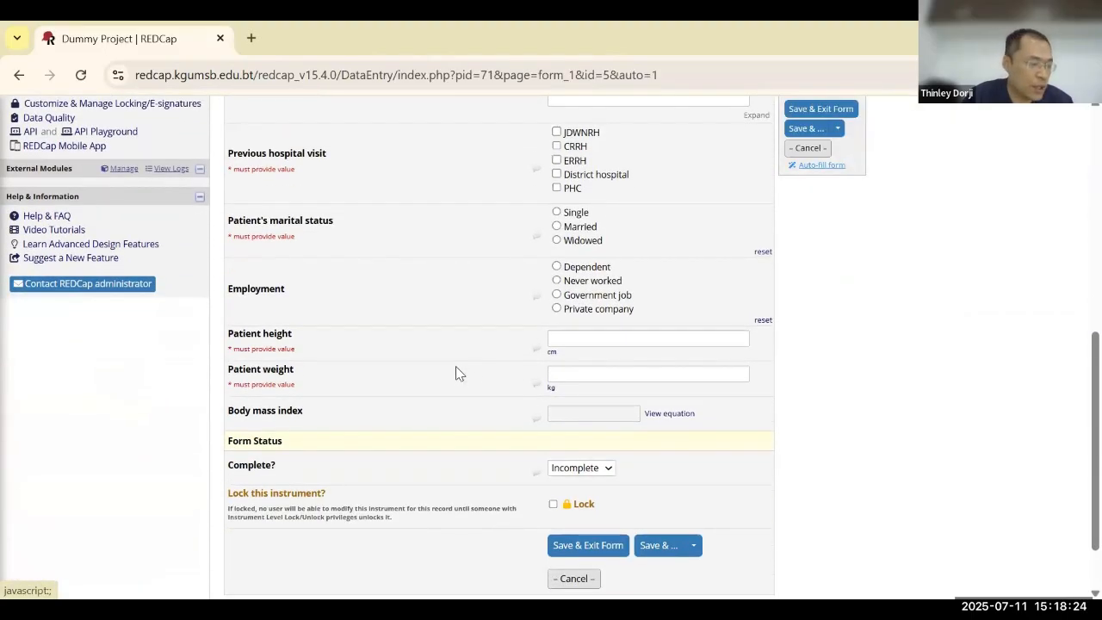
click(626, 337)
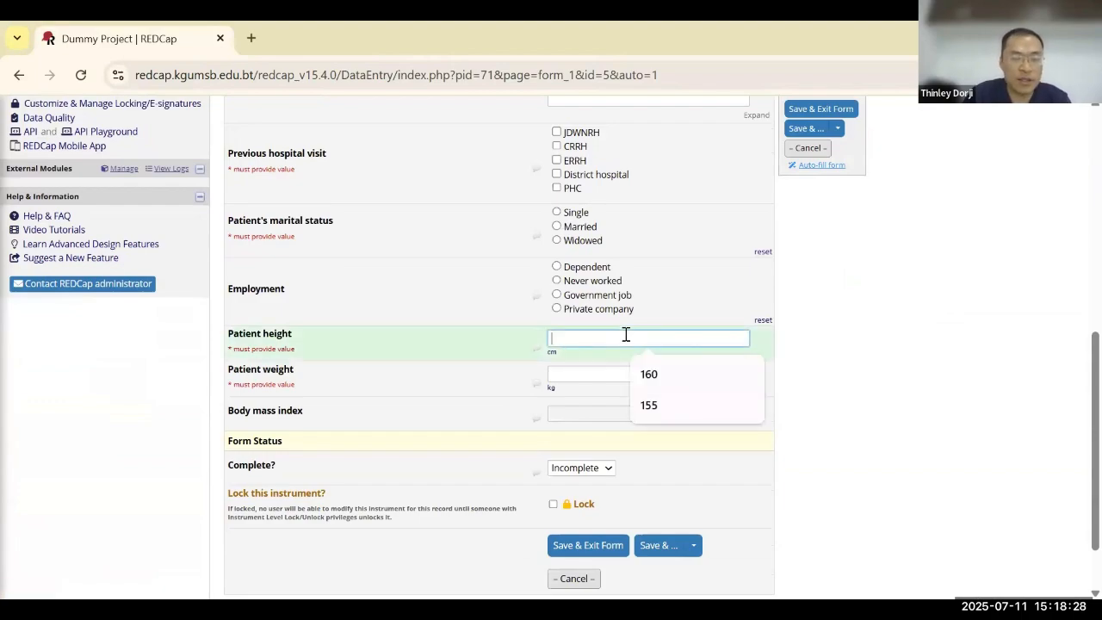
text(160)
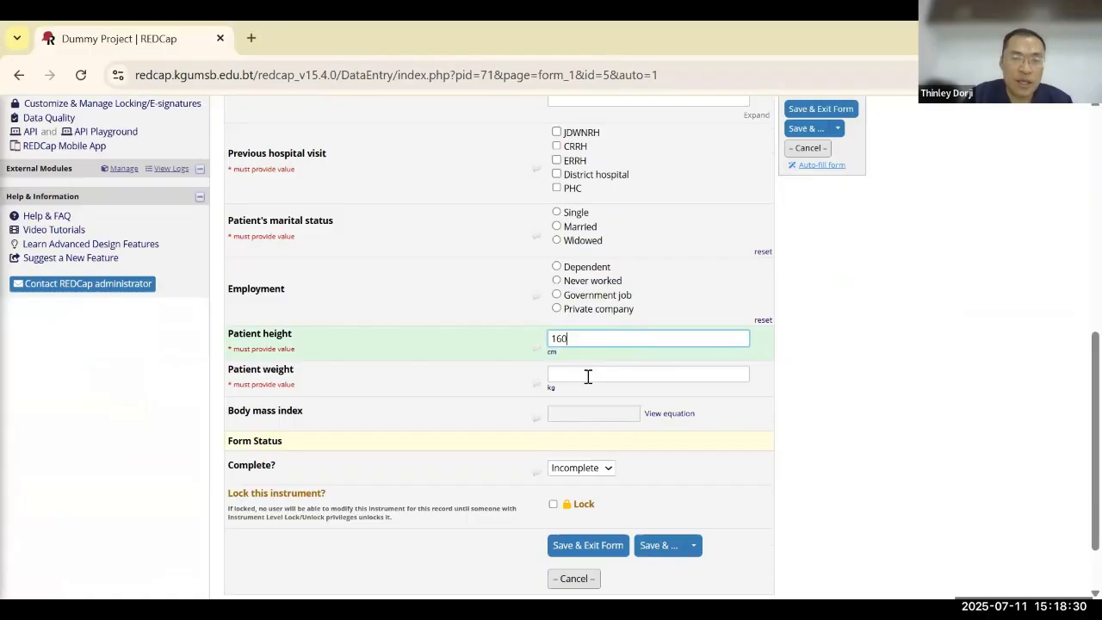
click(588, 376)
text(65)
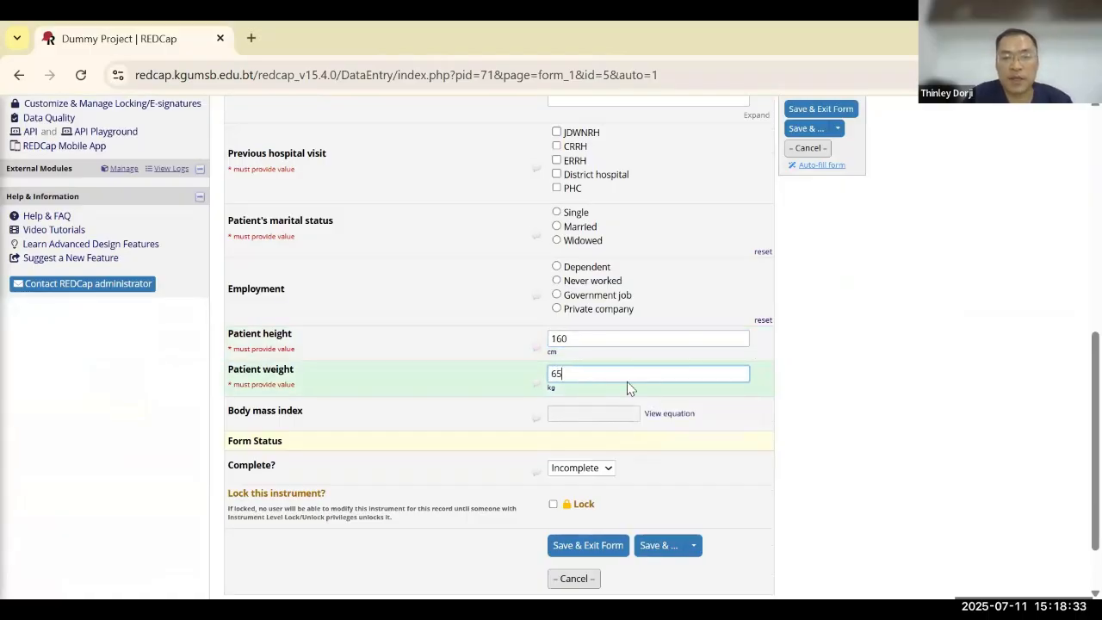
click(731, 419)
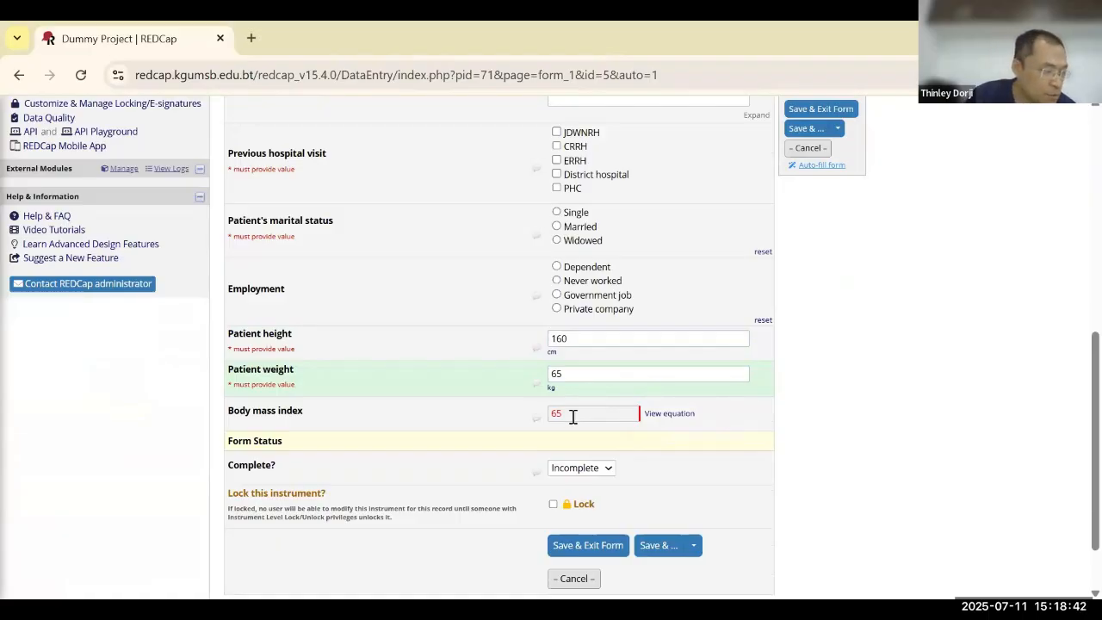
- Examine the Body mass index calculation equation from the record's data entry form
click(669, 413)
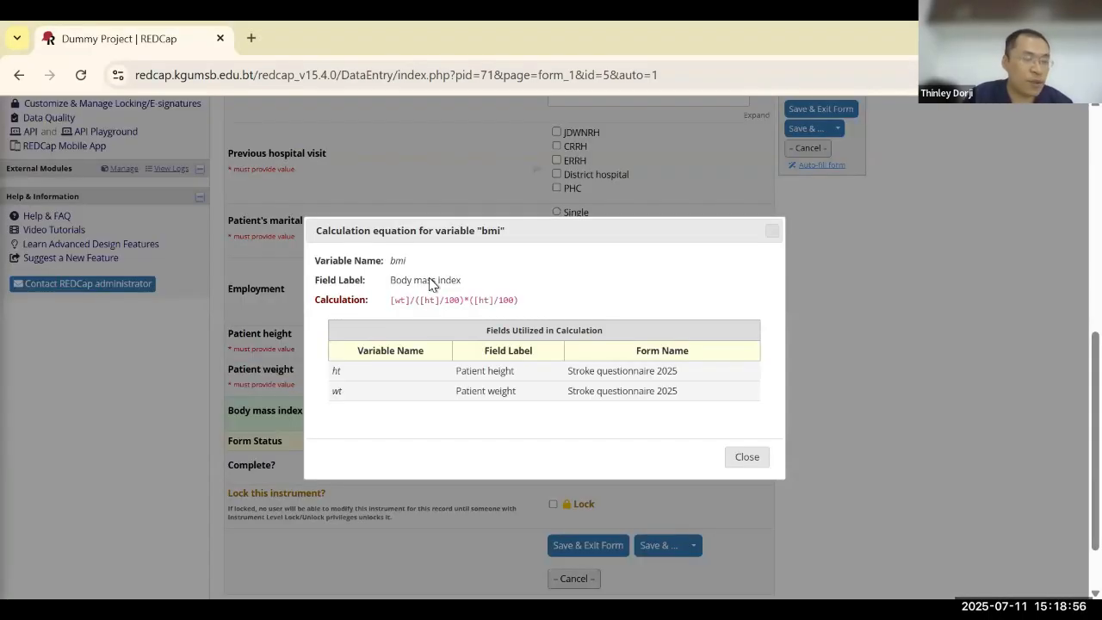
key(Escape)
scroll(428, 396, up, 5)
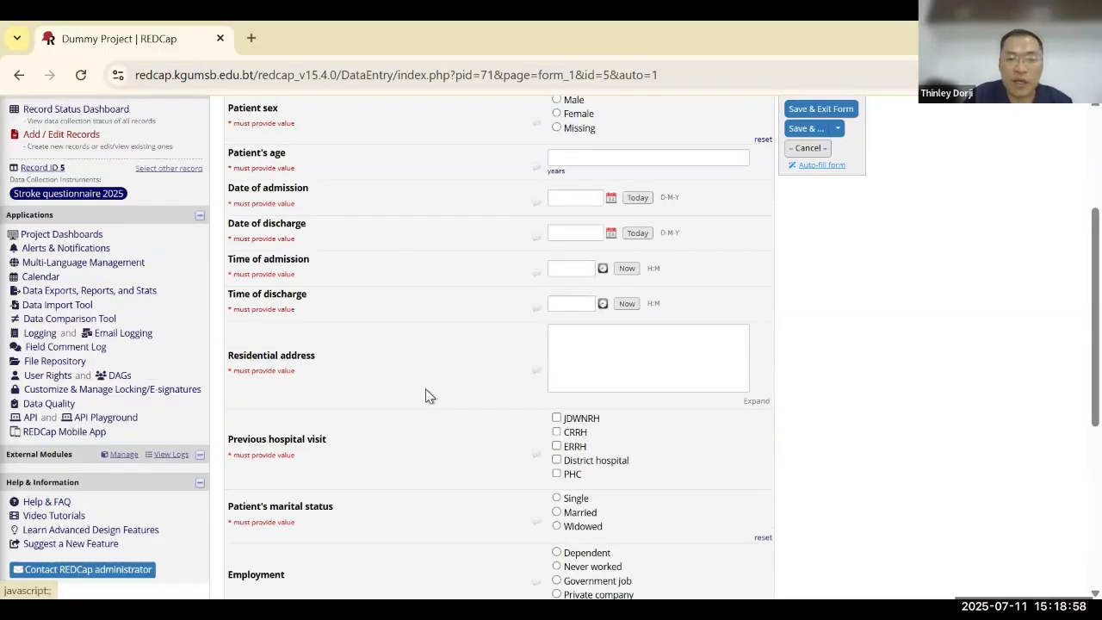
scroll(428, 396, down, 4)
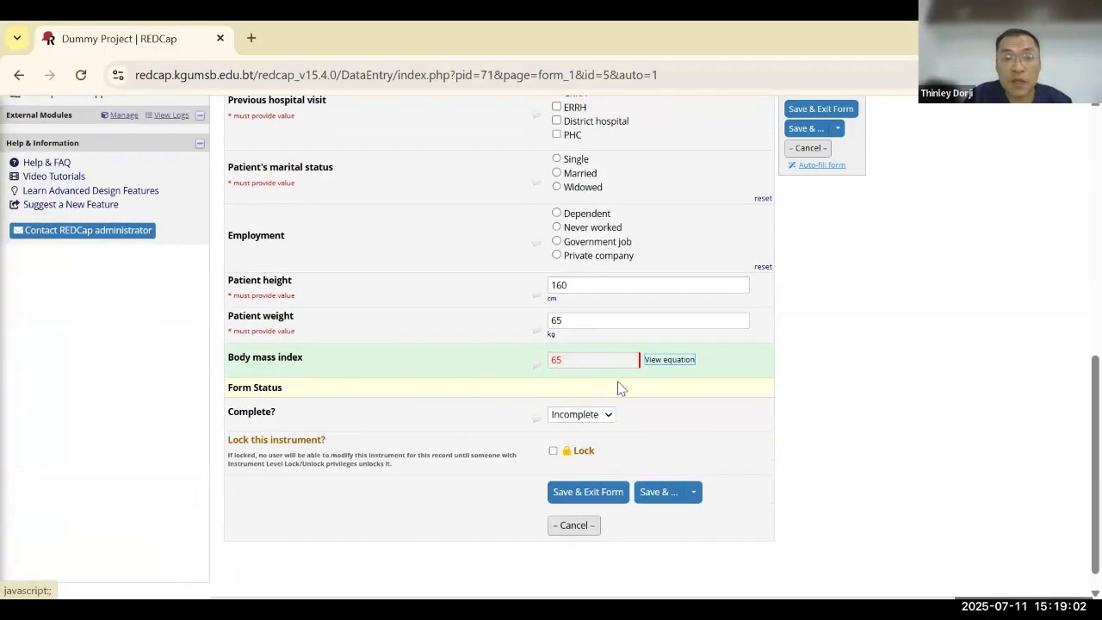
- Leave the unsaved record and reopen Dummy Project's Stroke questionnaire 2025 instrument in the Online Designer
scroll(618, 388, up, 10)
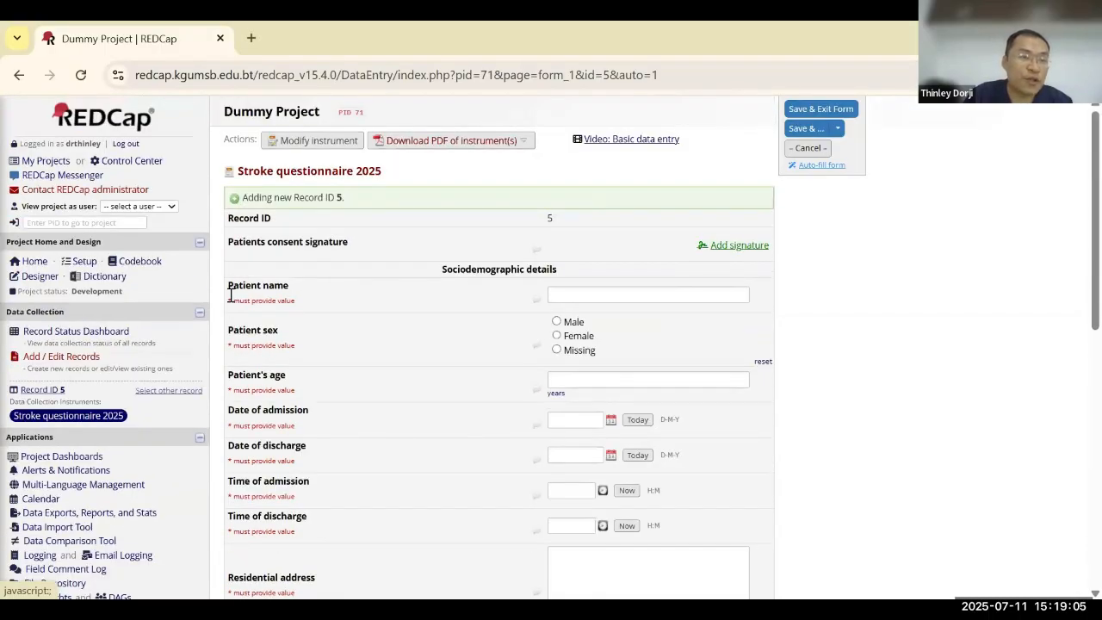
click(45, 161)
click(569, 408)
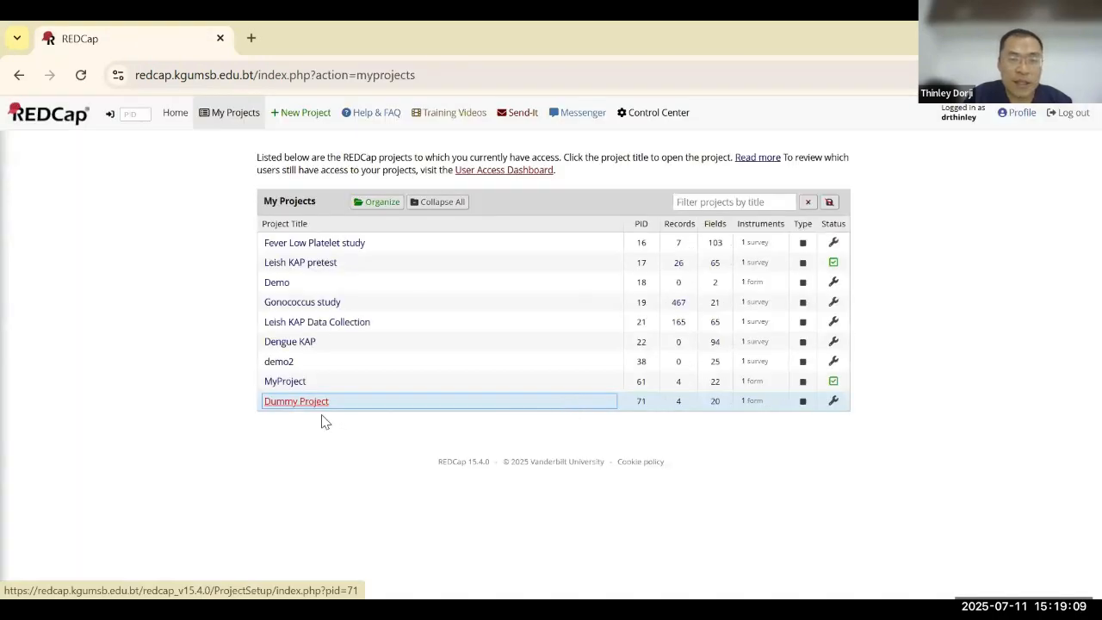
click(308, 403)
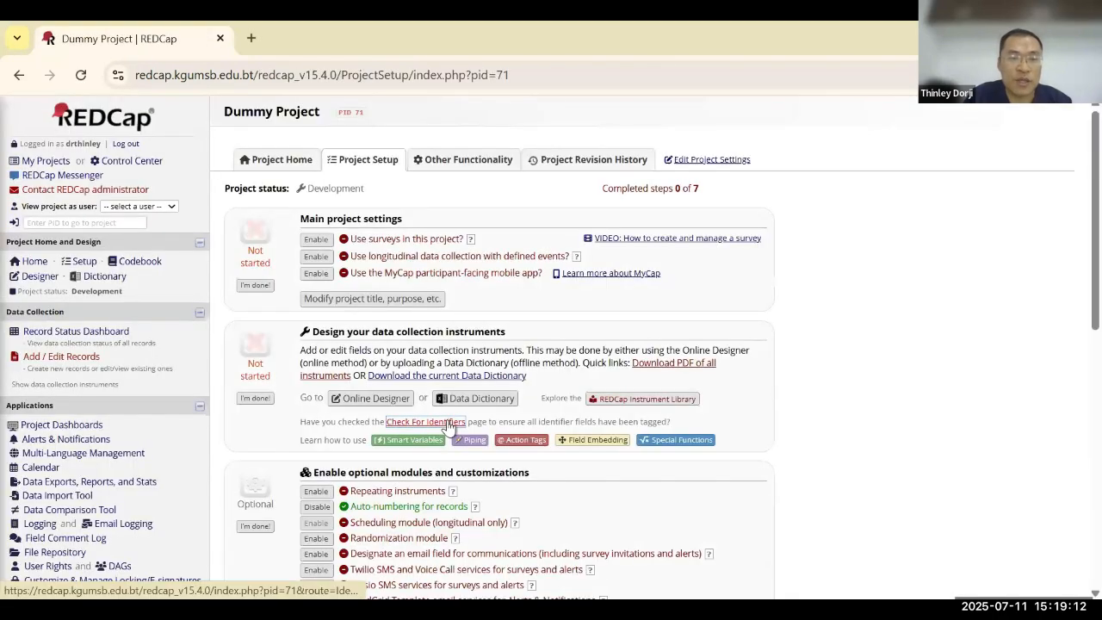
click(379, 398)
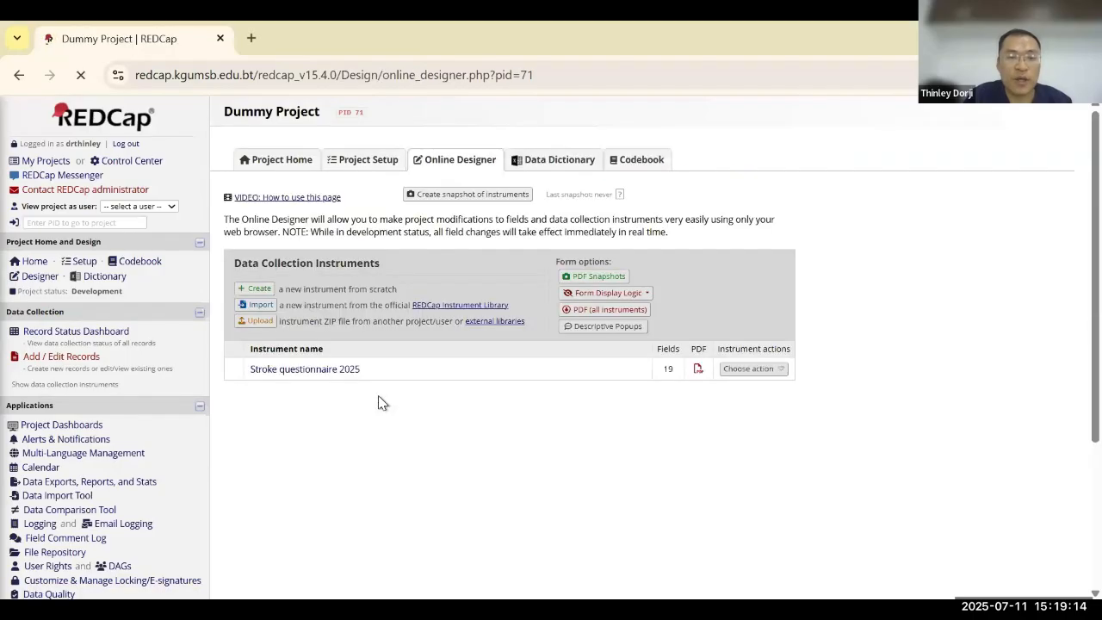
click(308, 377)
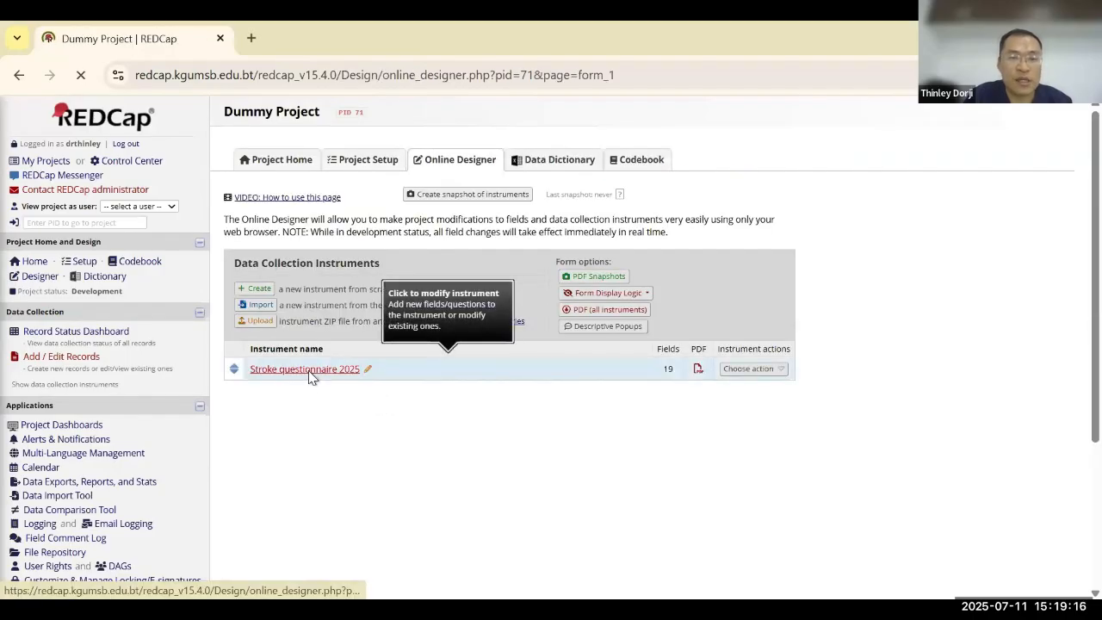
- Change the Body mass index field's calculation equation to [wt]/(([ht]/100)*([ht]/100)) and save the field
scroll(308, 377, down, 20)
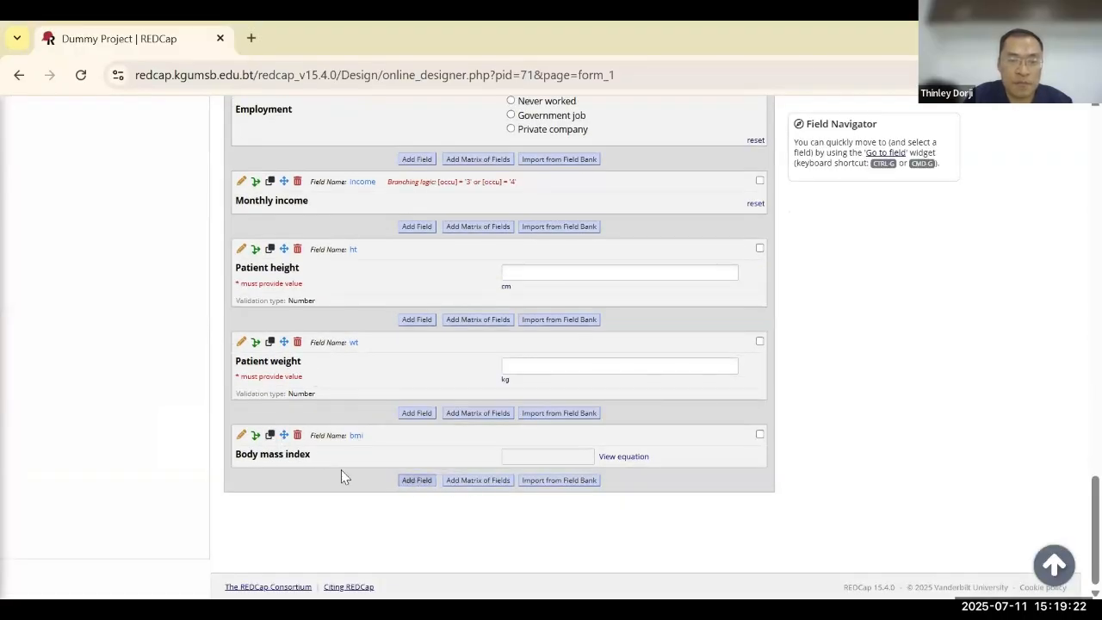
click(240, 436)
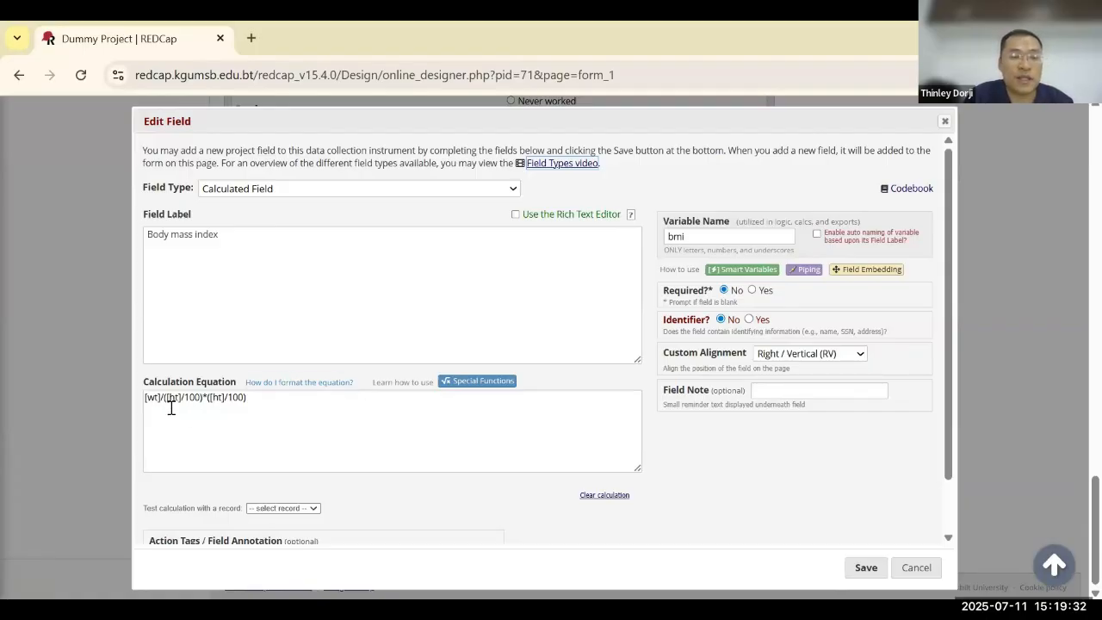
scroll(171, 408, up, 5)
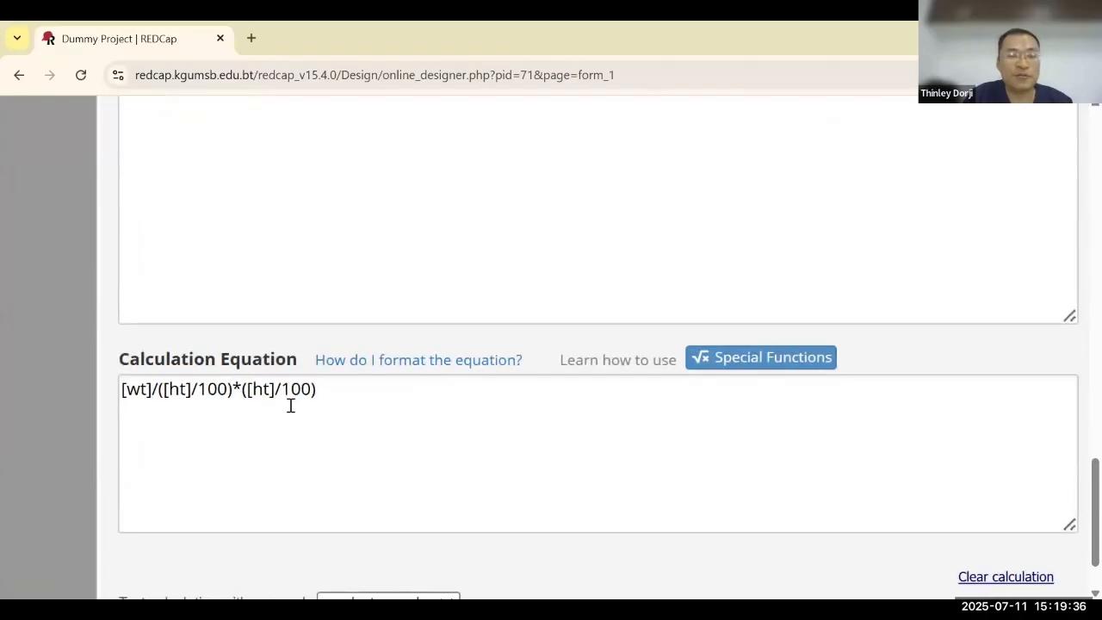
click(158, 394)
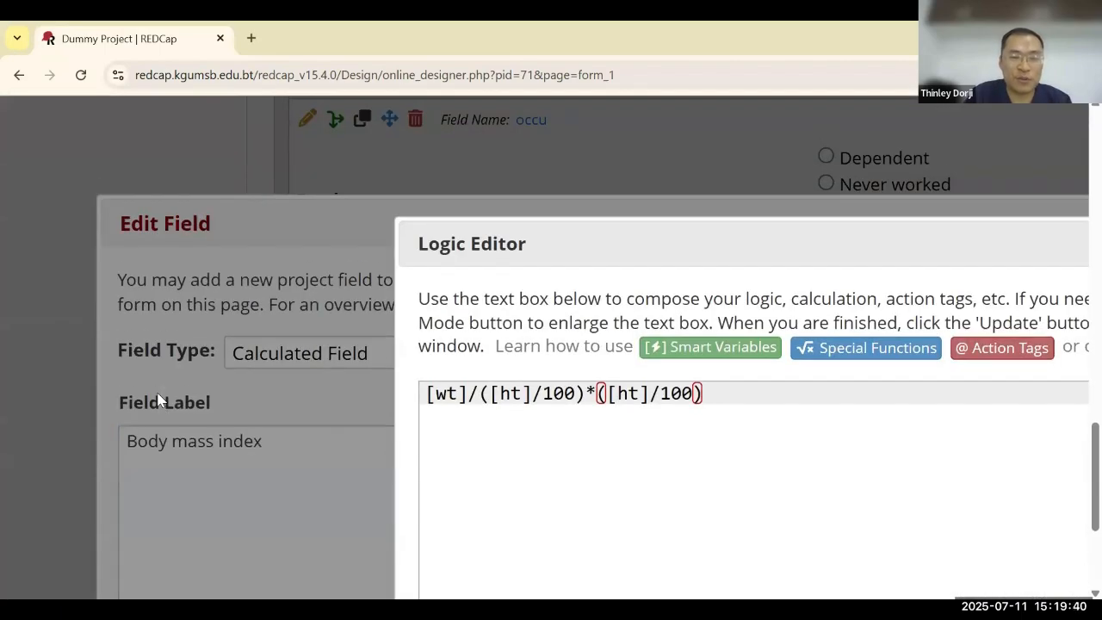
click(480, 394)
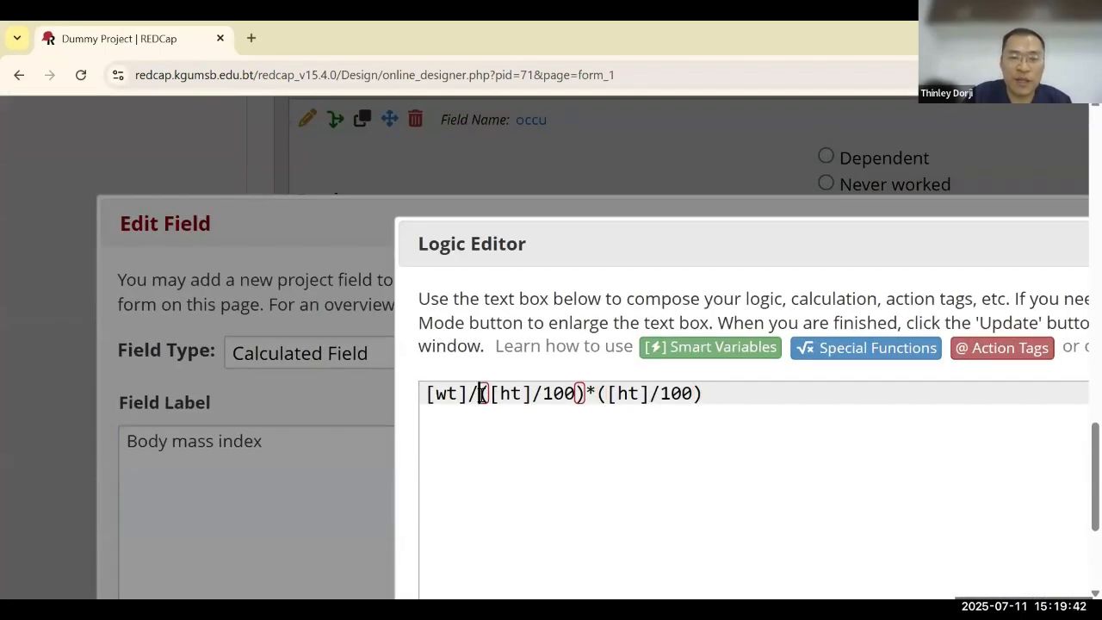
text(()
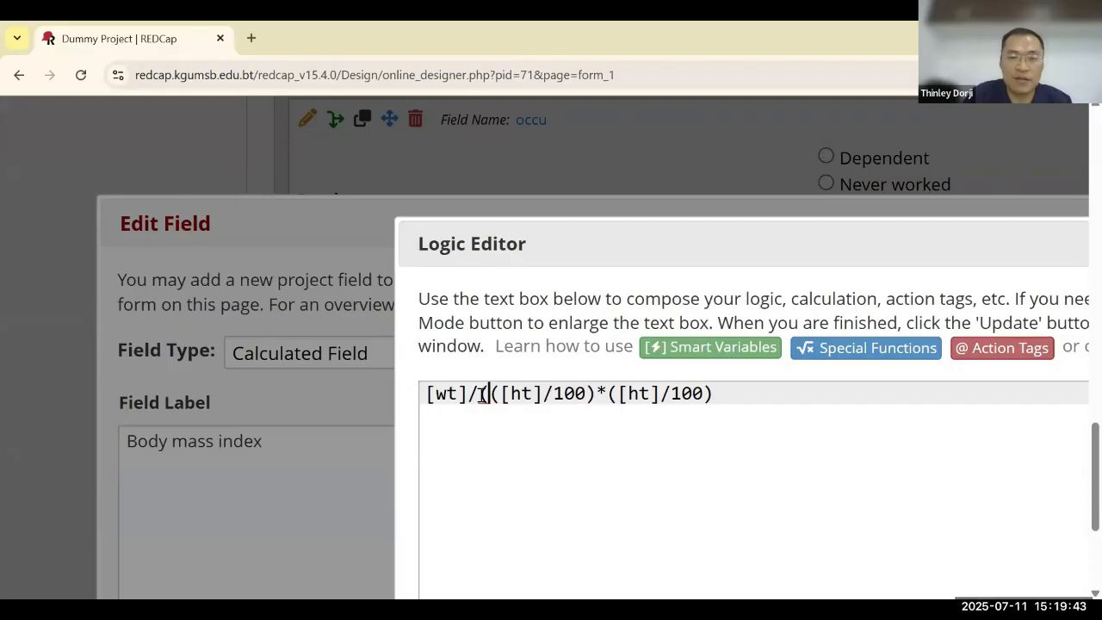
click(744, 396)
text())
key(ctrl+minus)
key(ctrl+minus)
key(ctrl+minus)
key(ctrl+minus)
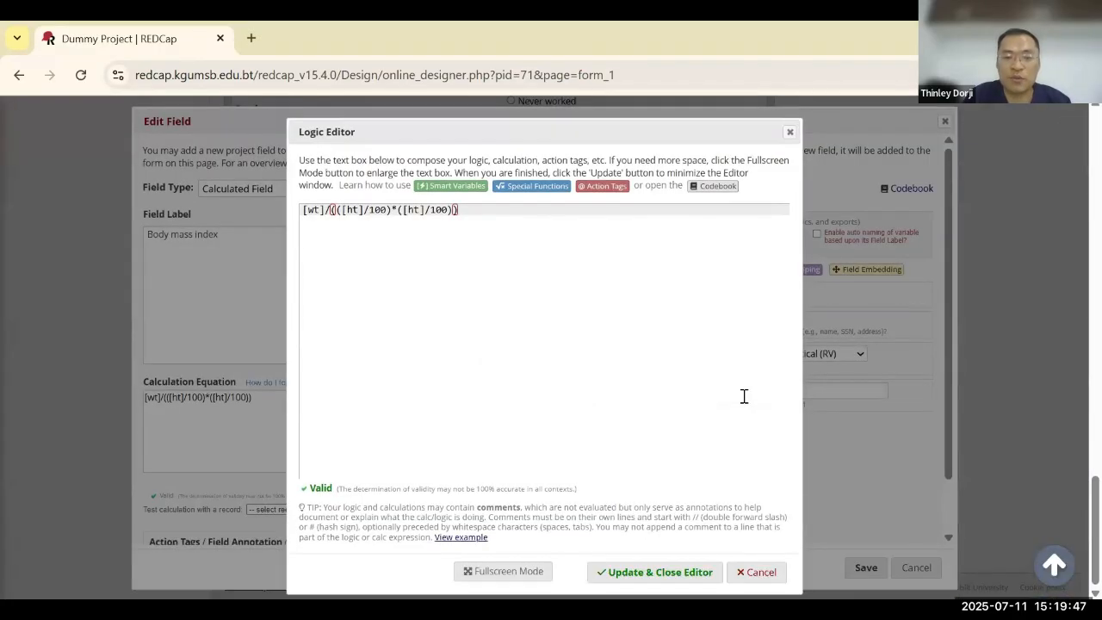
click(669, 574)
click(866, 571)
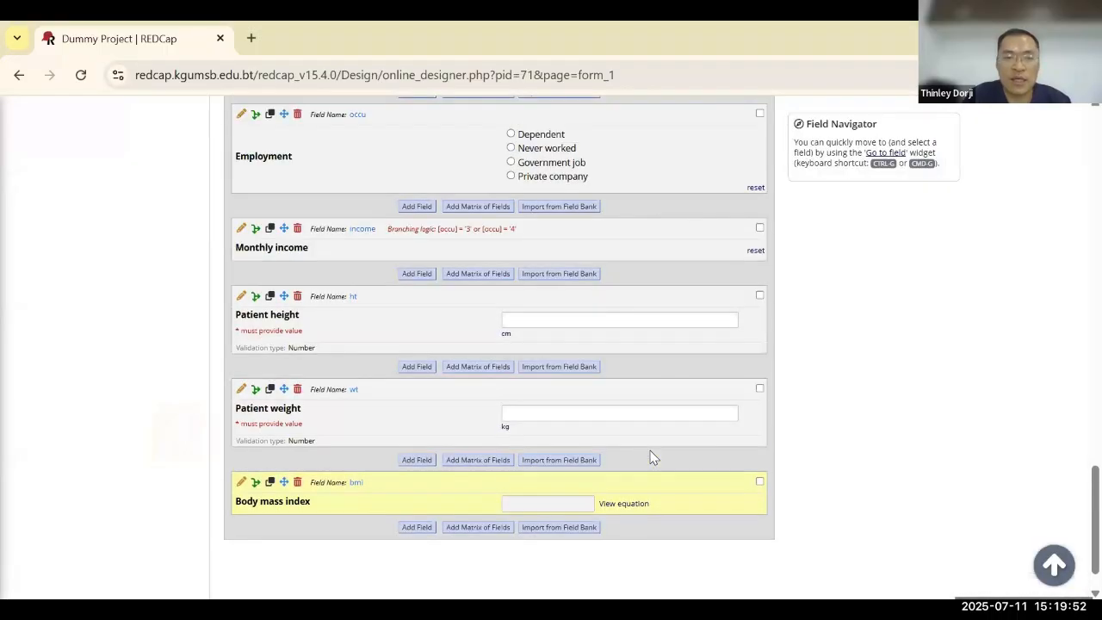
- Start a new record from the project's Record Status Dashboard
scroll(652, 455, up, 15)
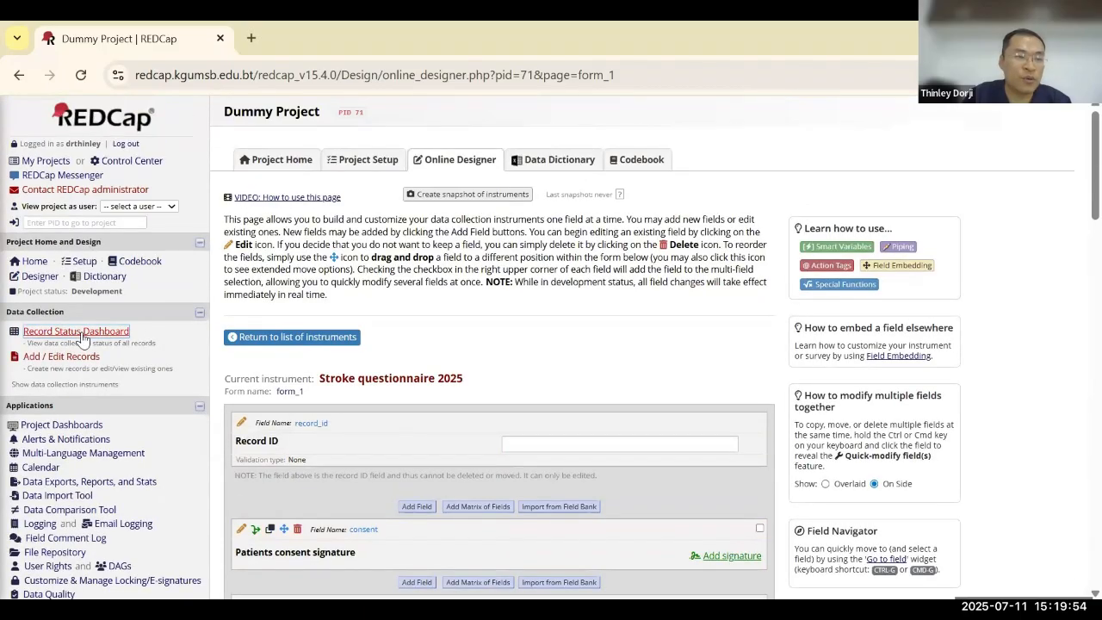
click(78, 331)
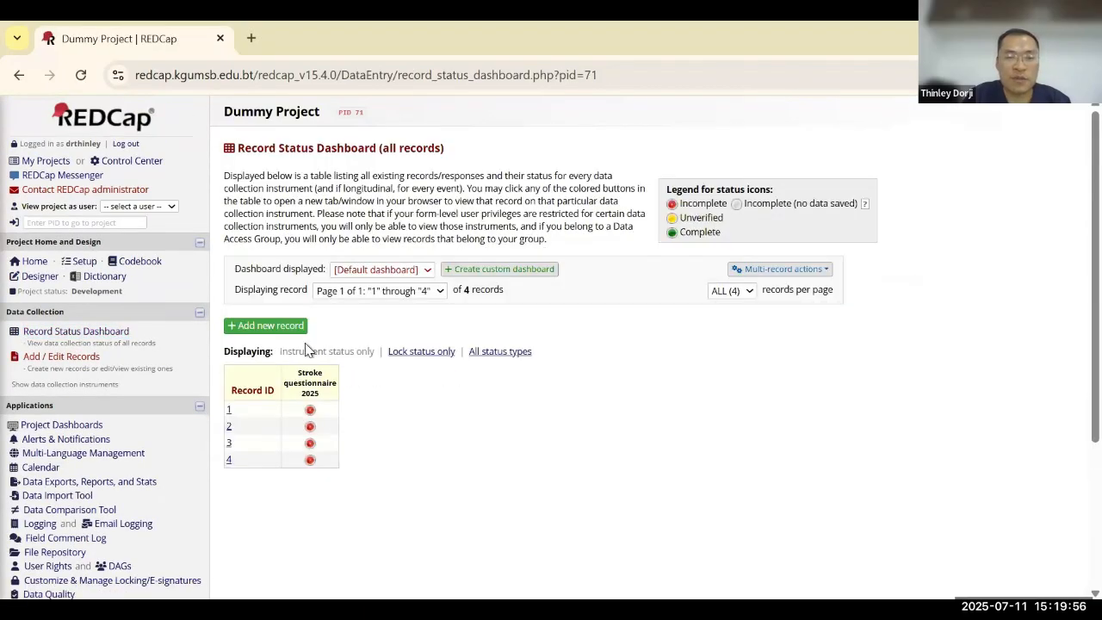
click(277, 331)
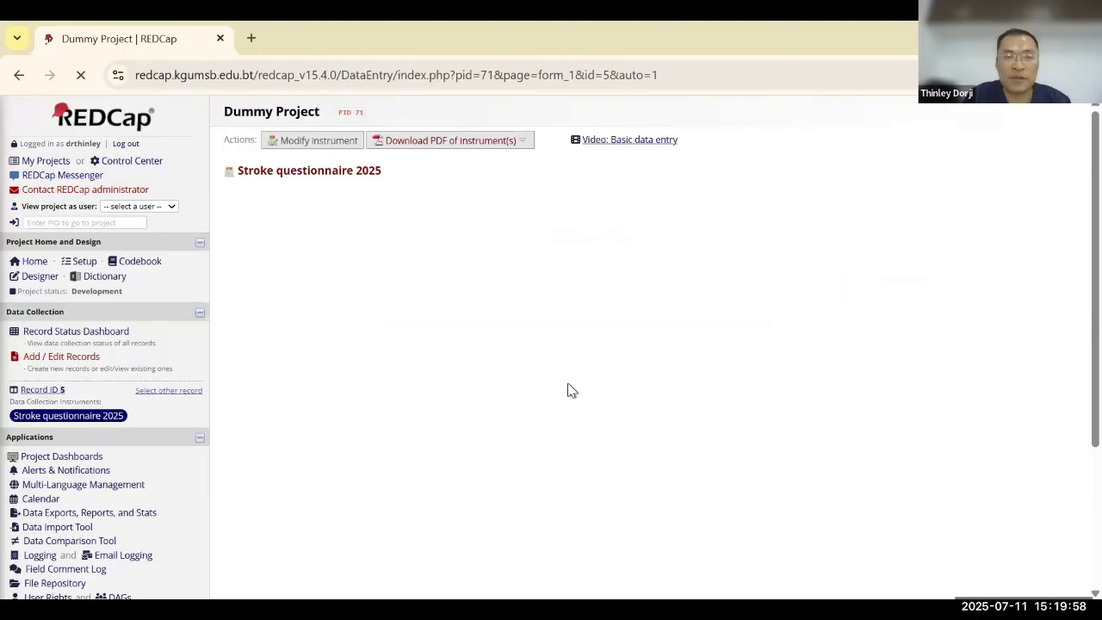
- Check the corrected Body mass index calculation with a Patient height of 160 cm and a Patient weight of 65 kg
scroll(568, 390, down, 8)
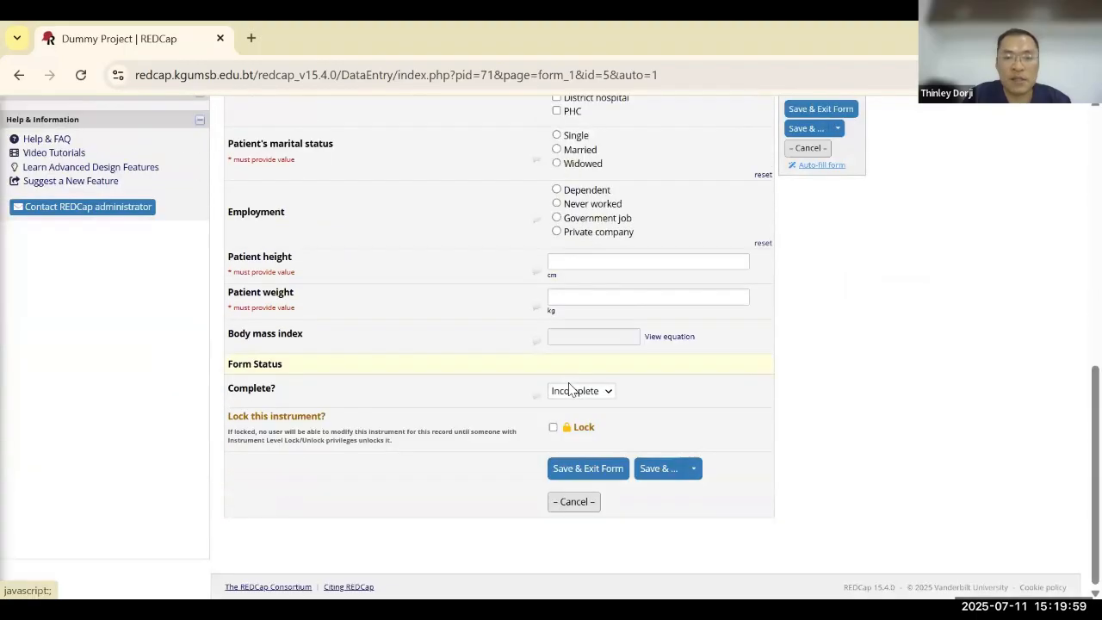
click(566, 263)
click(660, 304)
click(598, 293)
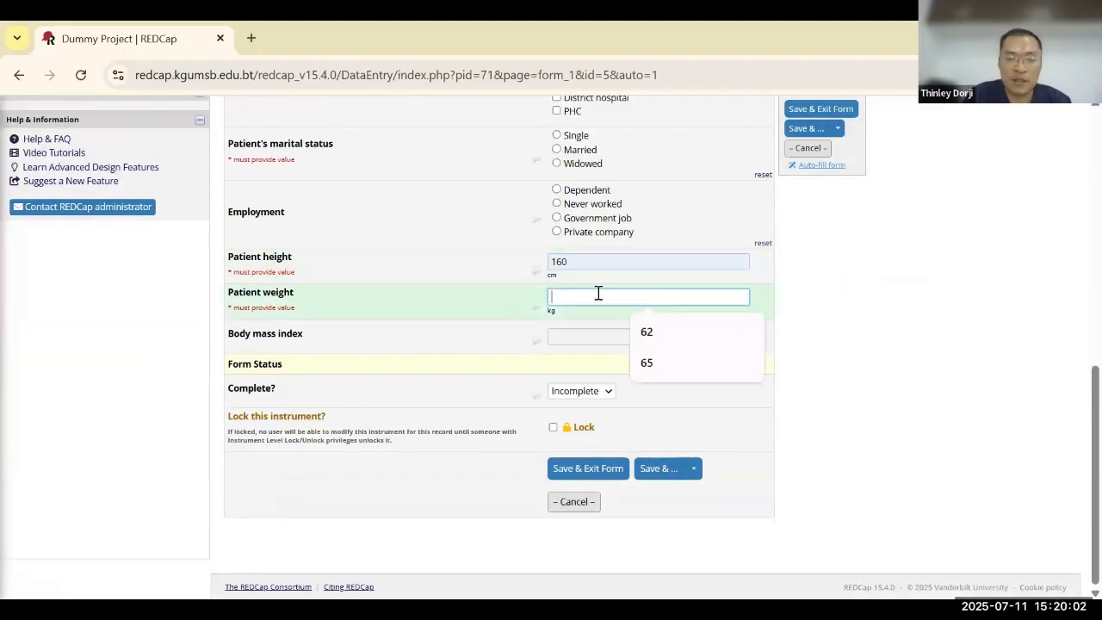
text(65)
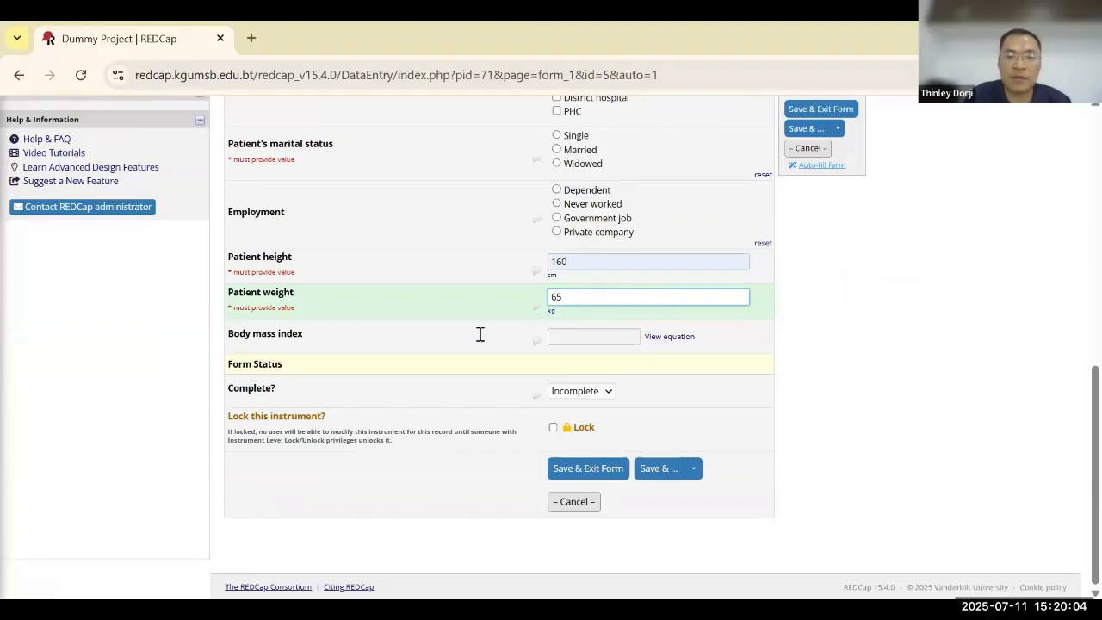
click(480, 334)
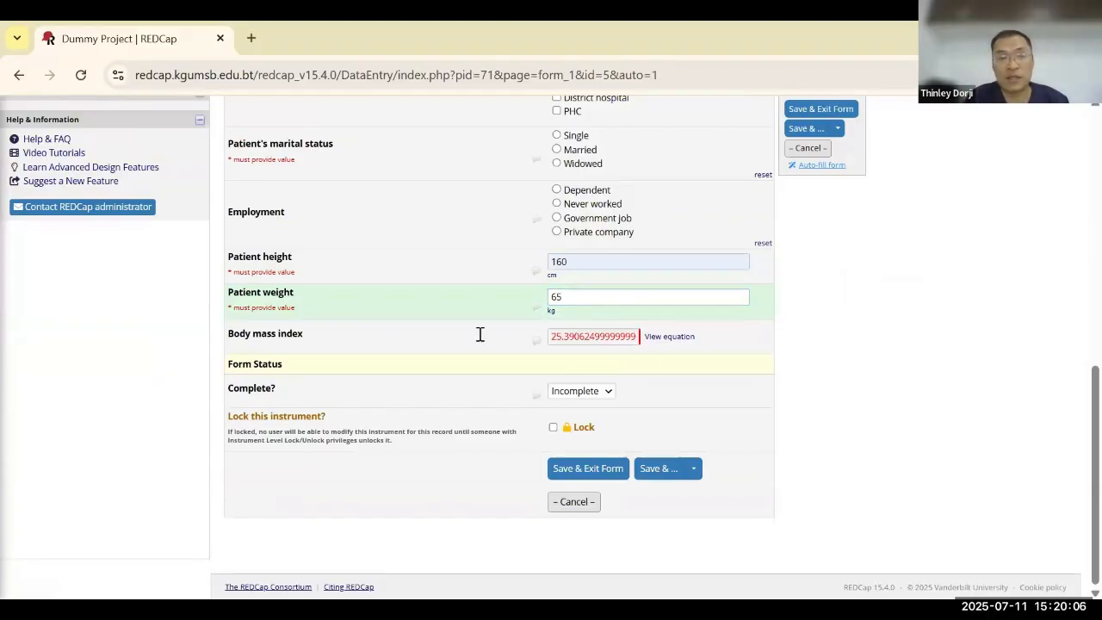
scroll(480, 334, up, 5)
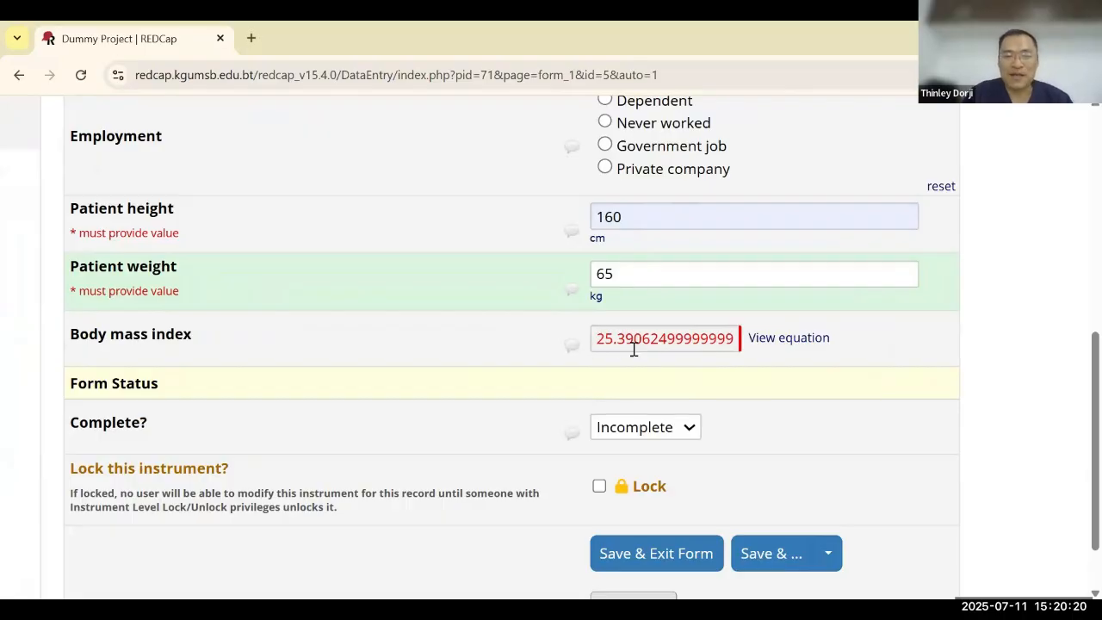
key(ctrl+minus)
key(ctrl+minus)
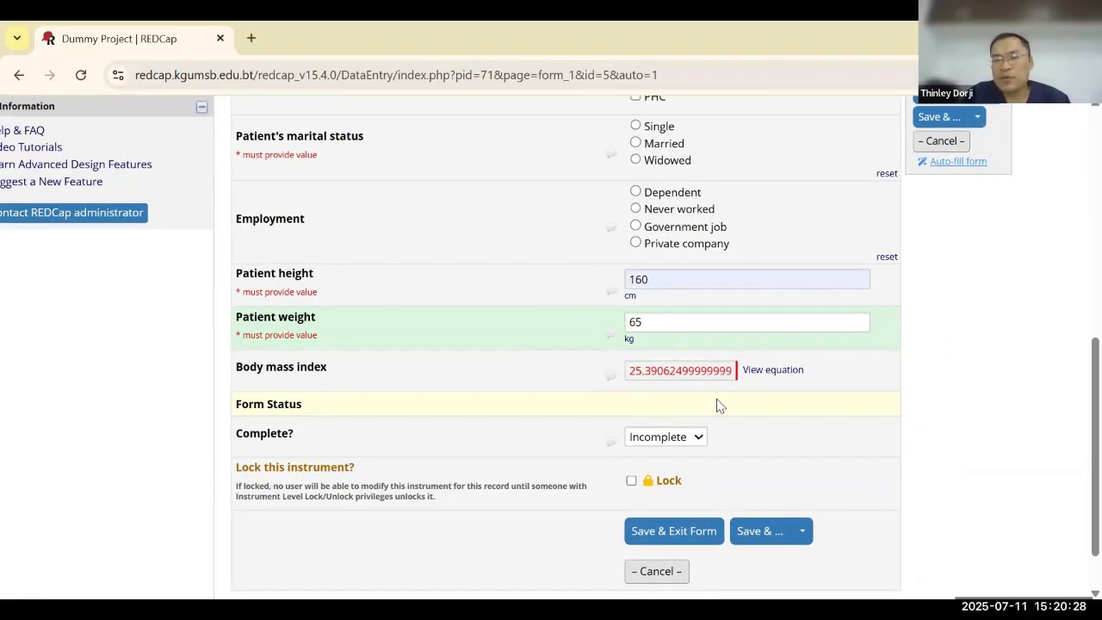
- Leave the test record without saving its changes and return to the Record Status Dashboard
scroll(720, 405, up, 4)
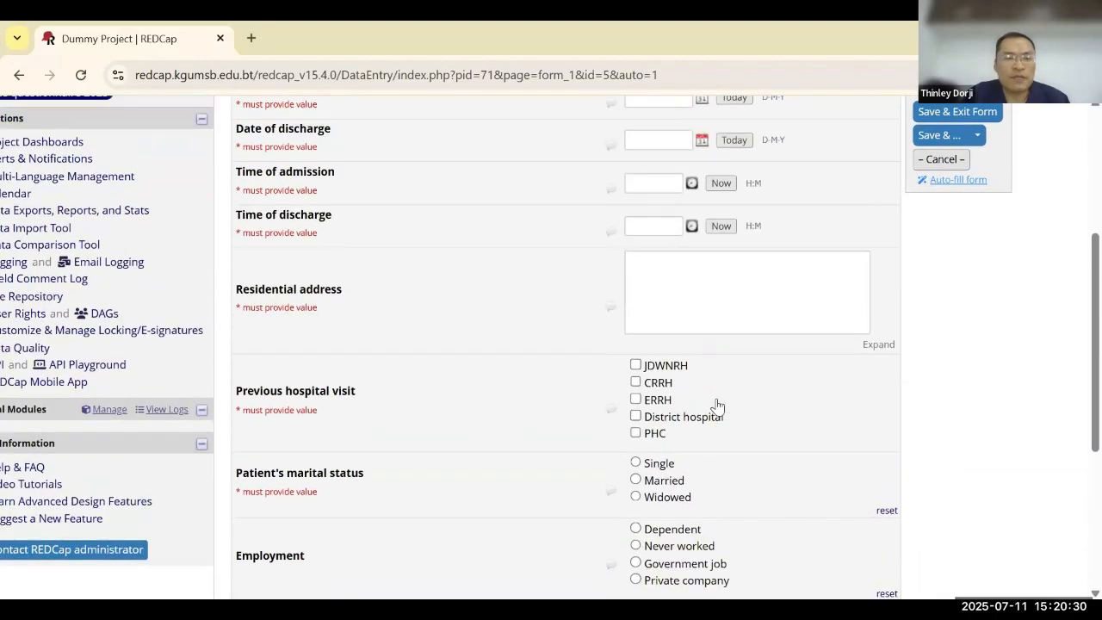
scroll(718, 406, down, 2)
scroll(341, 329, up, 2)
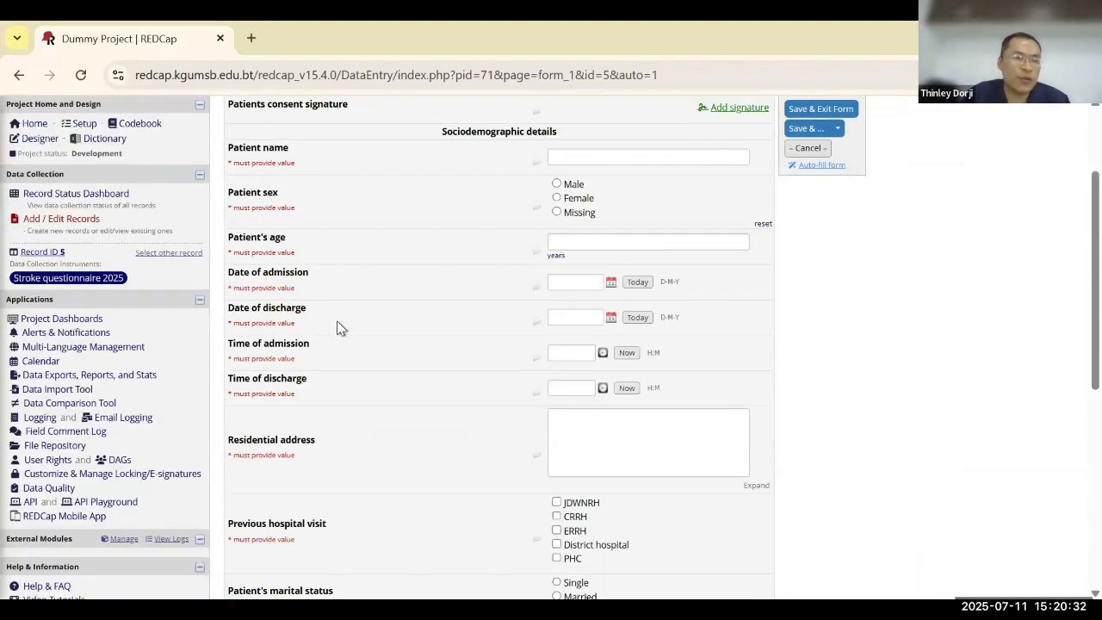
click(69, 194)
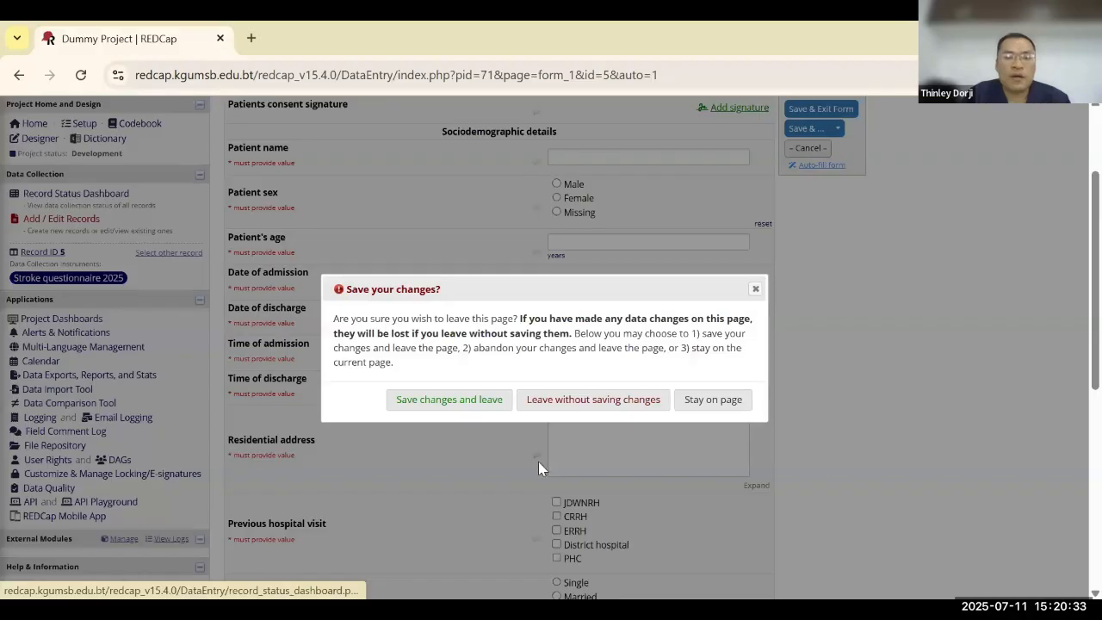
click(624, 401)
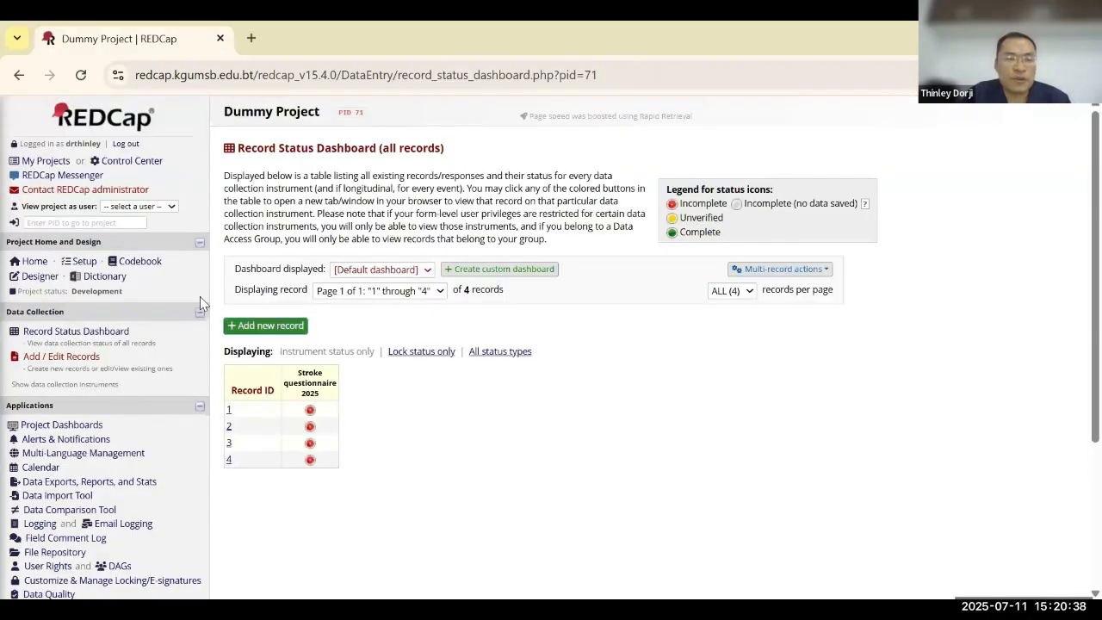
- Reopen Dummy Project from the project list and open its Stroke questionnaire 2025 instrument in the Online Designer
click(46, 161)
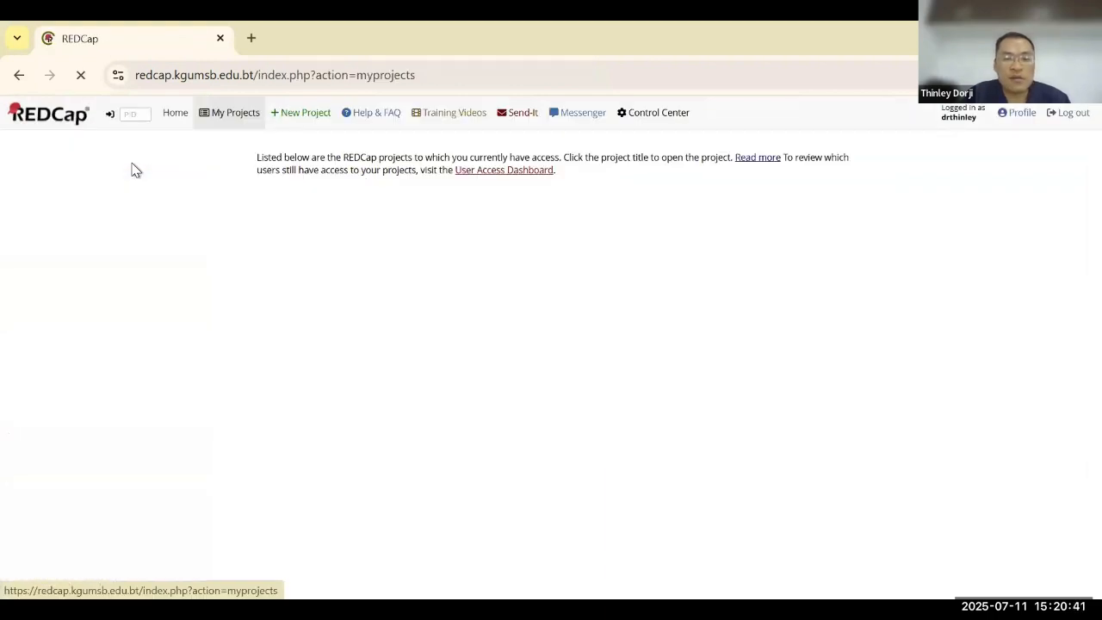
click(328, 402)
scroll(344, 379, down, 3)
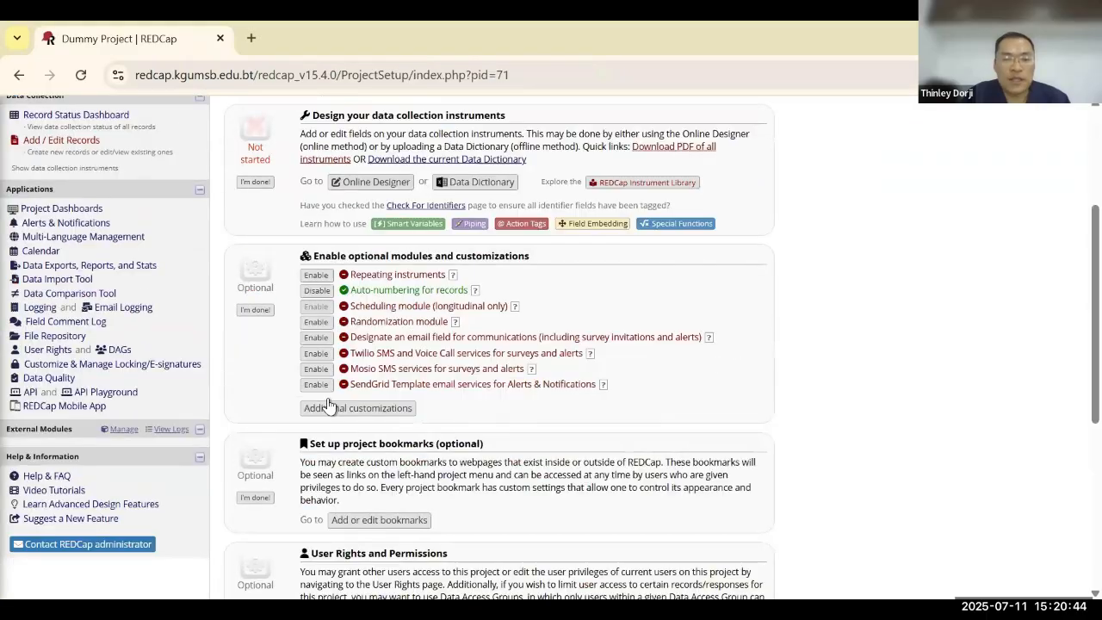
scroll(368, 342, up, 2)
click(367, 340)
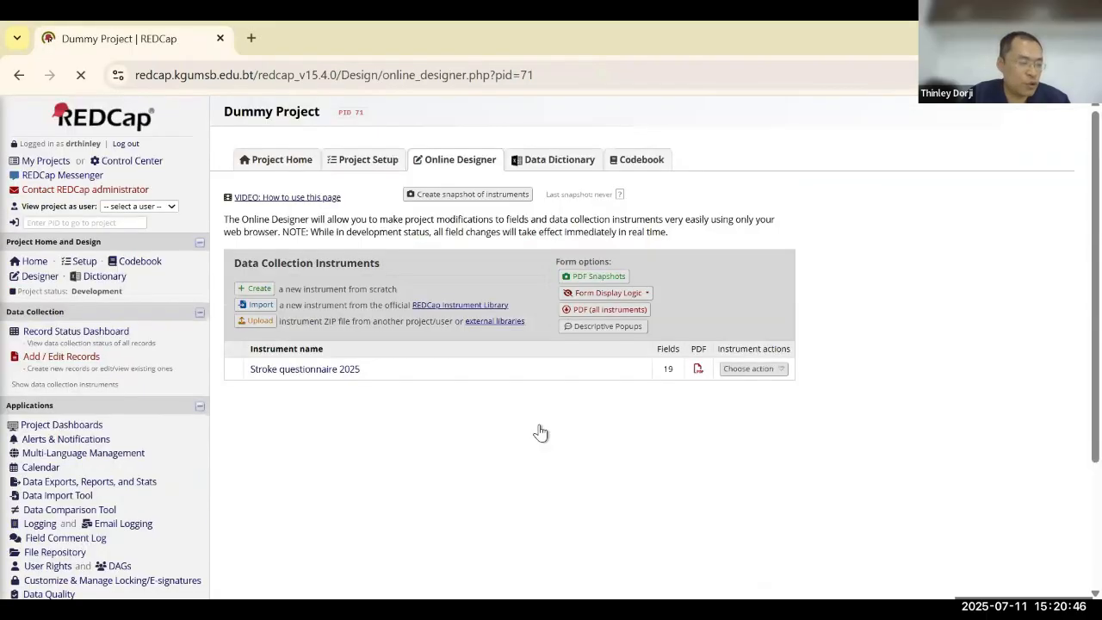
scroll(541, 432, down, 1)
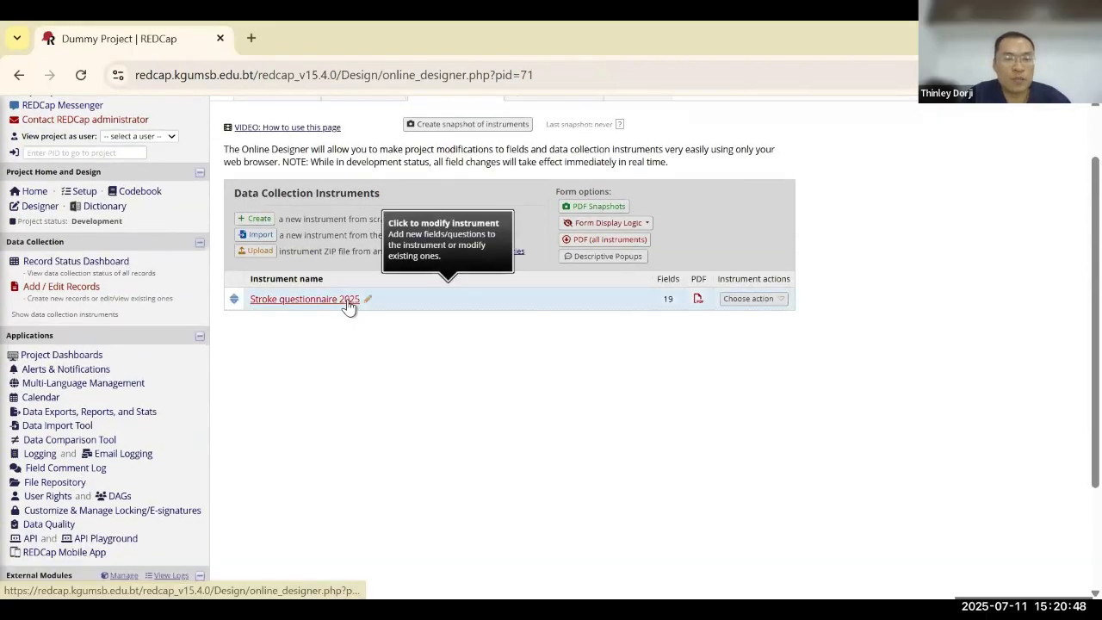
click(349, 307)
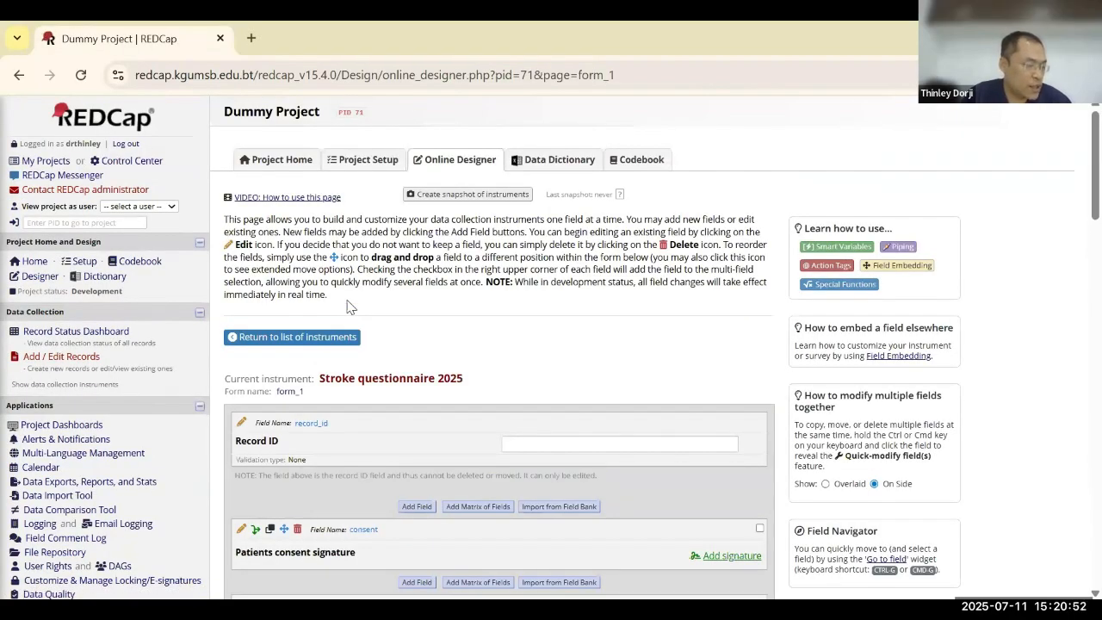
- Change the Body mass index field's calculation equation to rounddown ([wt]/(([ht]/100)*([ht]/100)),1) and save the field
scroll(403, 410, down, 8)
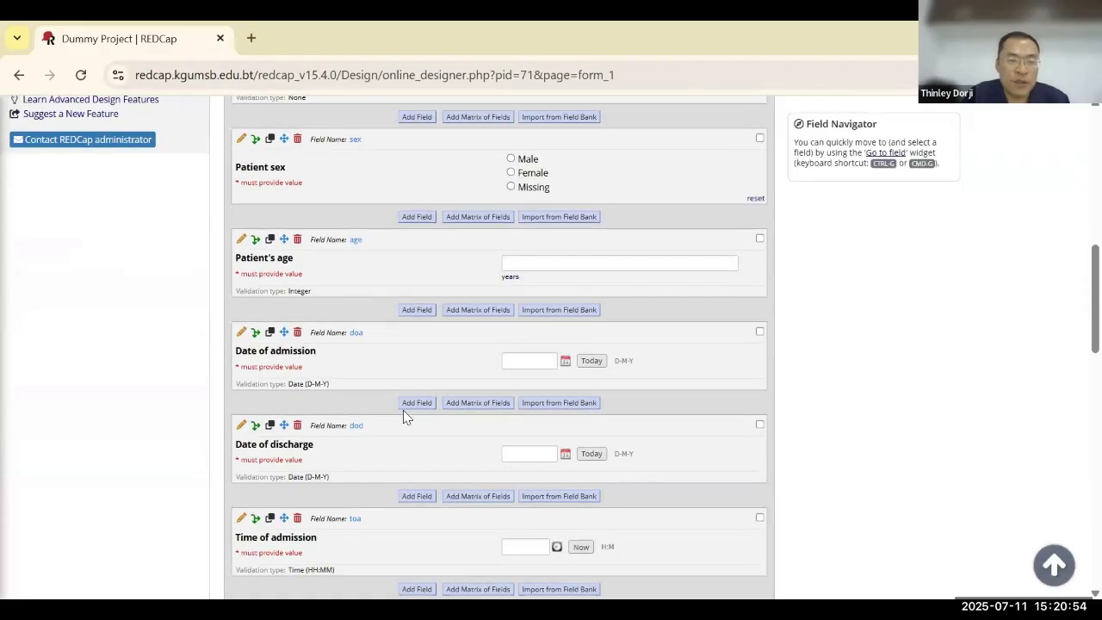
scroll(403, 410, down, 15)
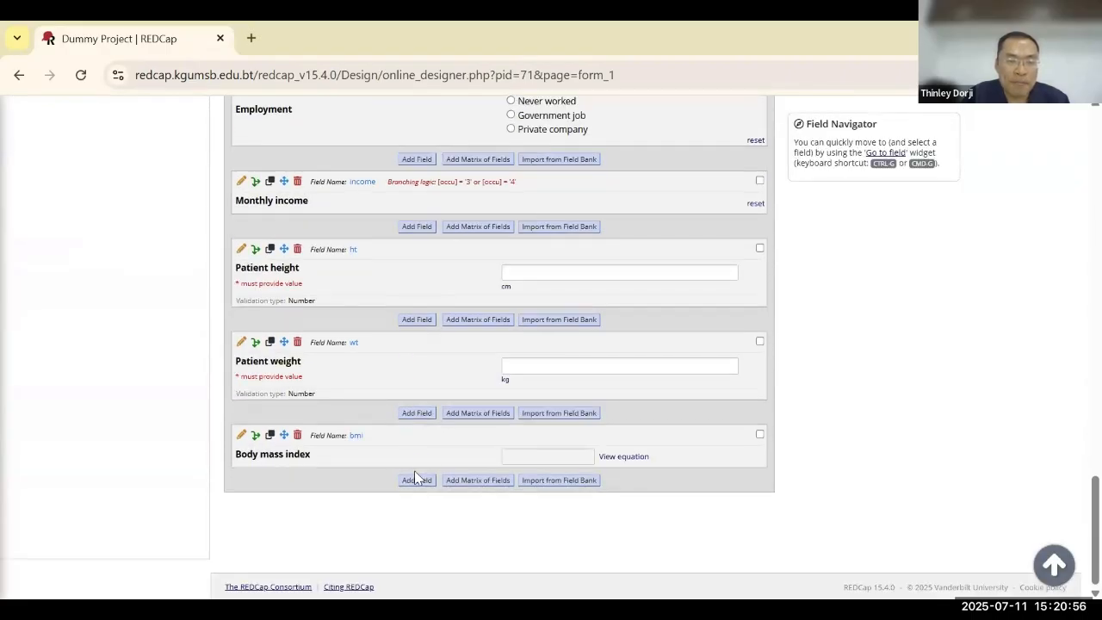
click(242, 435)
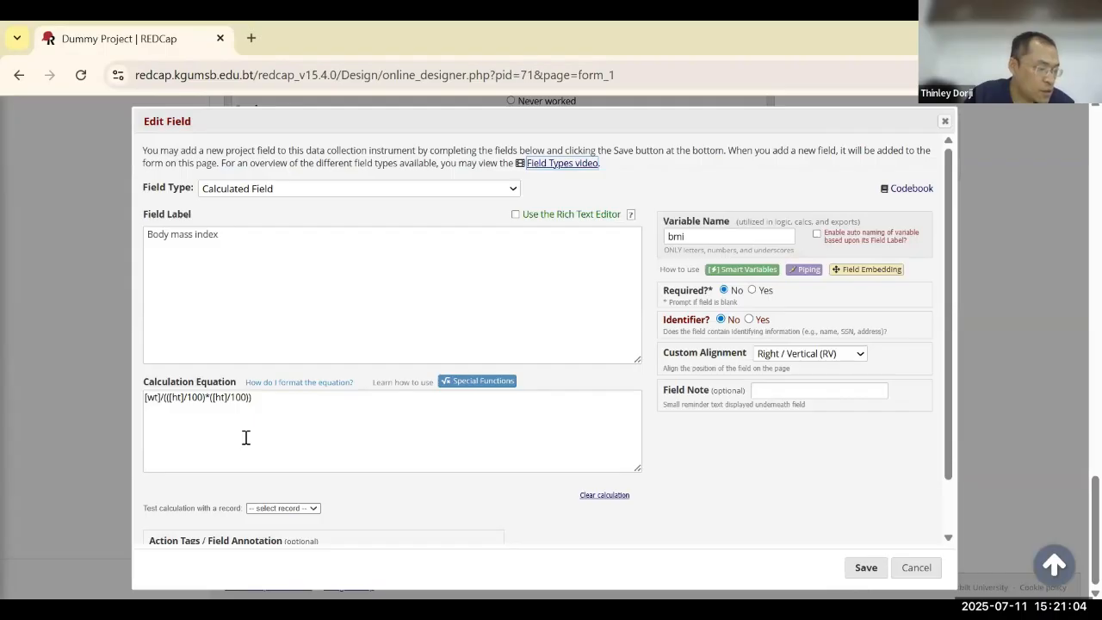
click(188, 401)
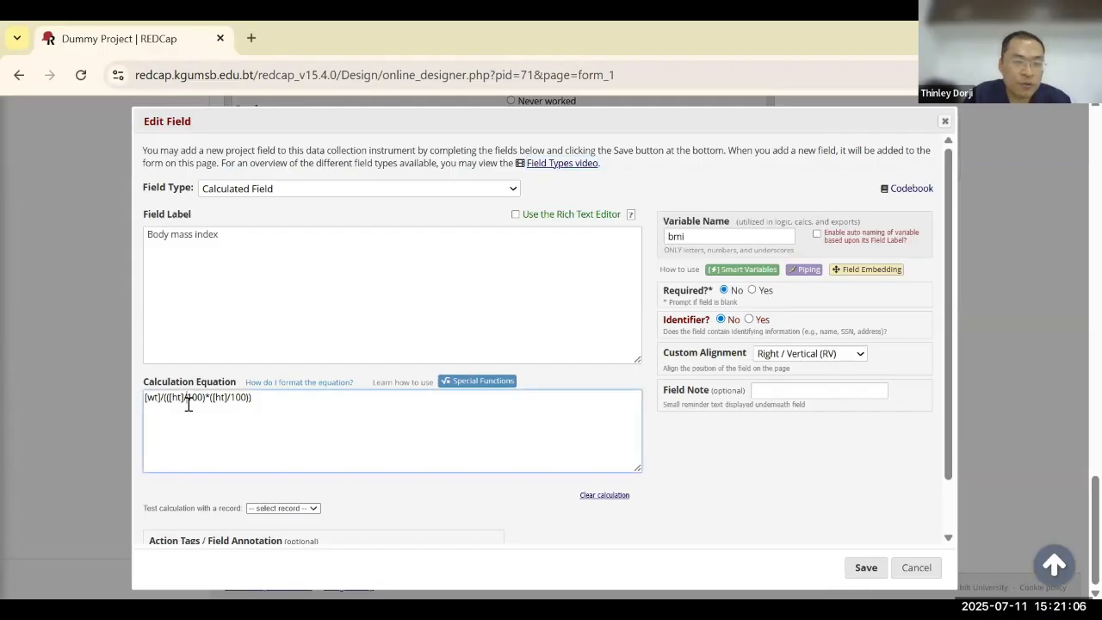
click(304, 211)
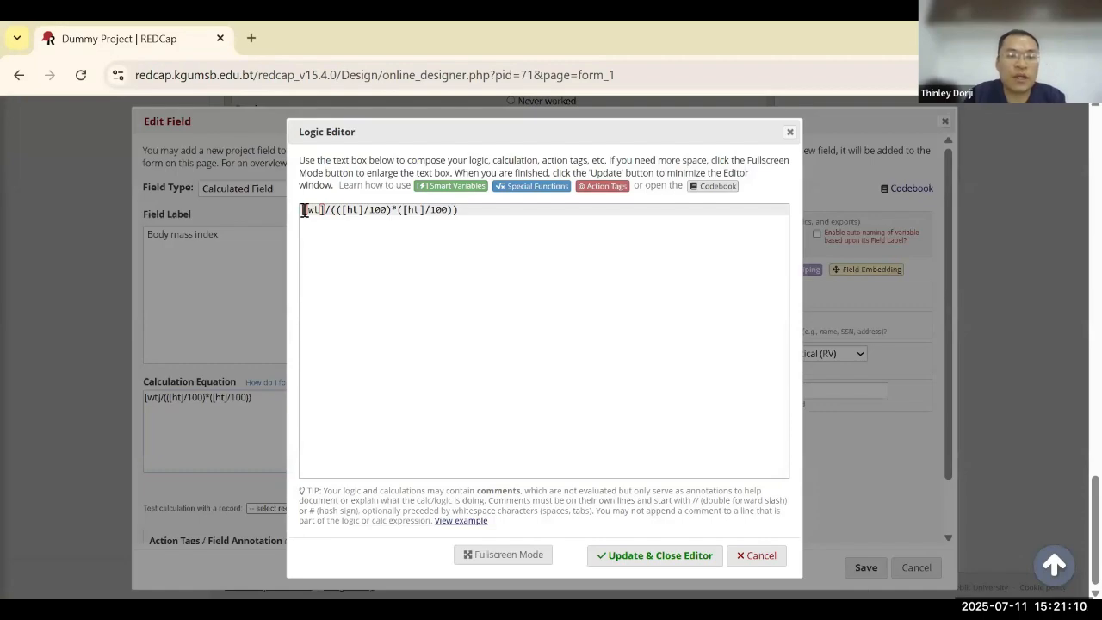
text(rounddown )
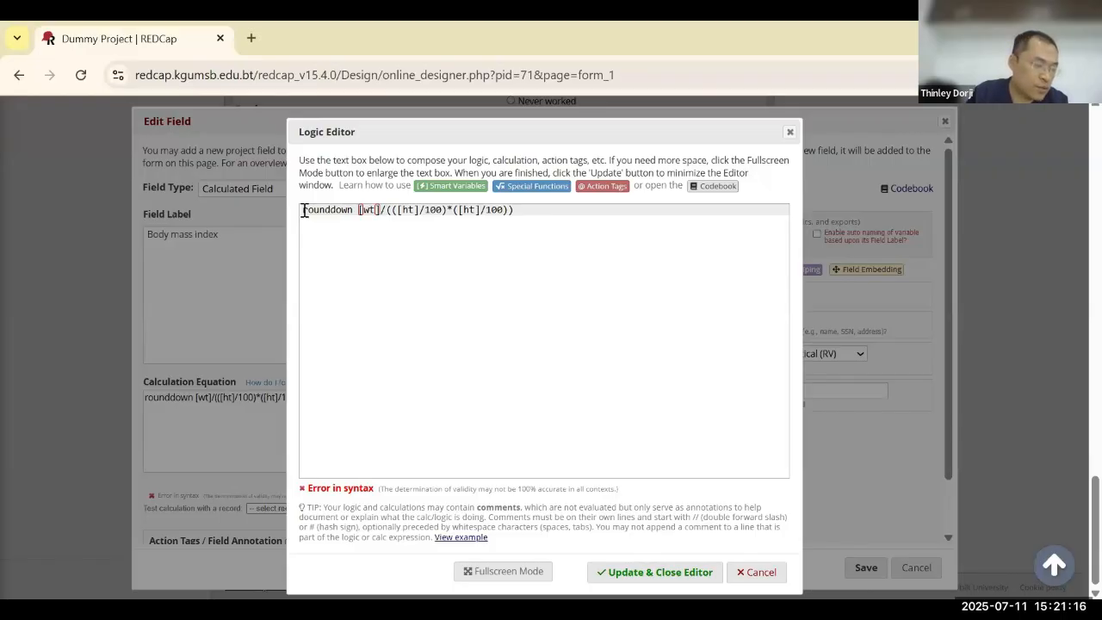
text(()
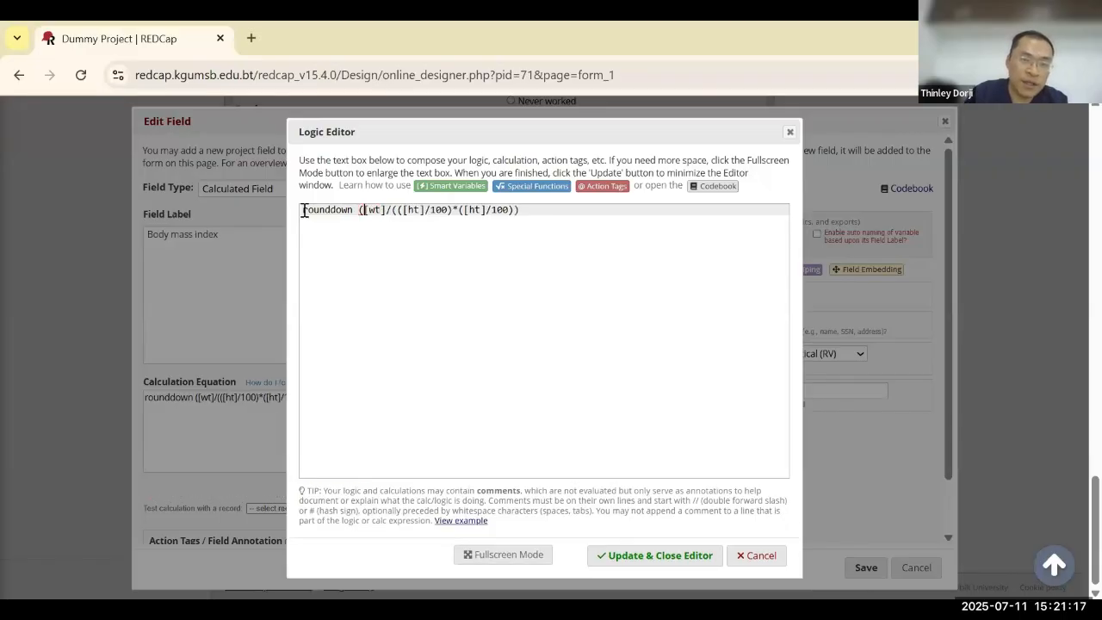
click(546, 211)
text(,1)
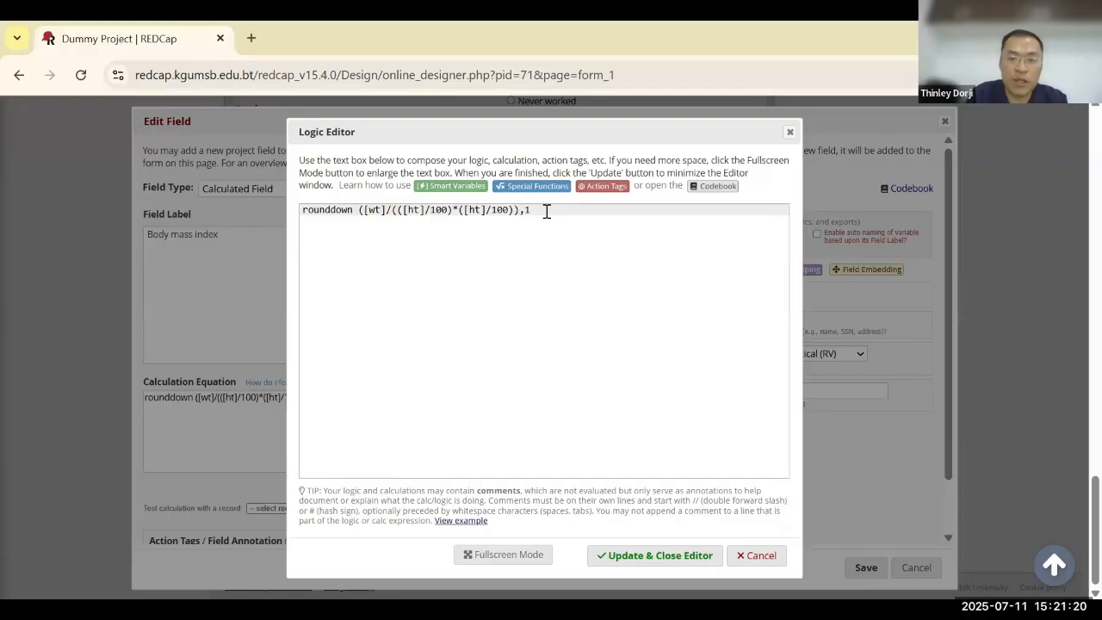
text())
click(656, 574)
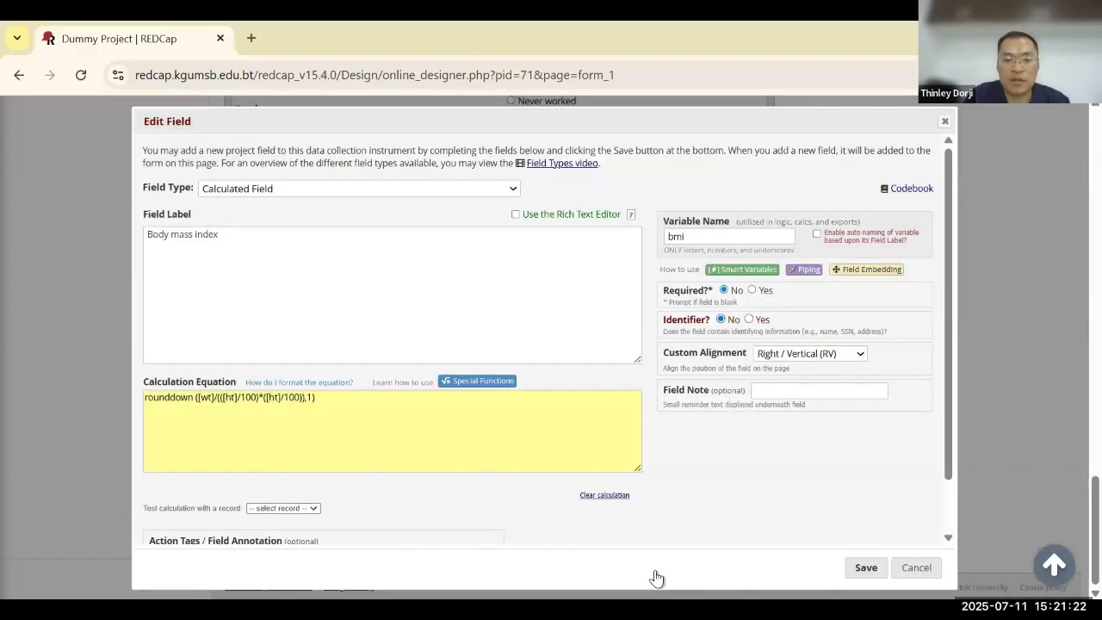
click(864, 570)
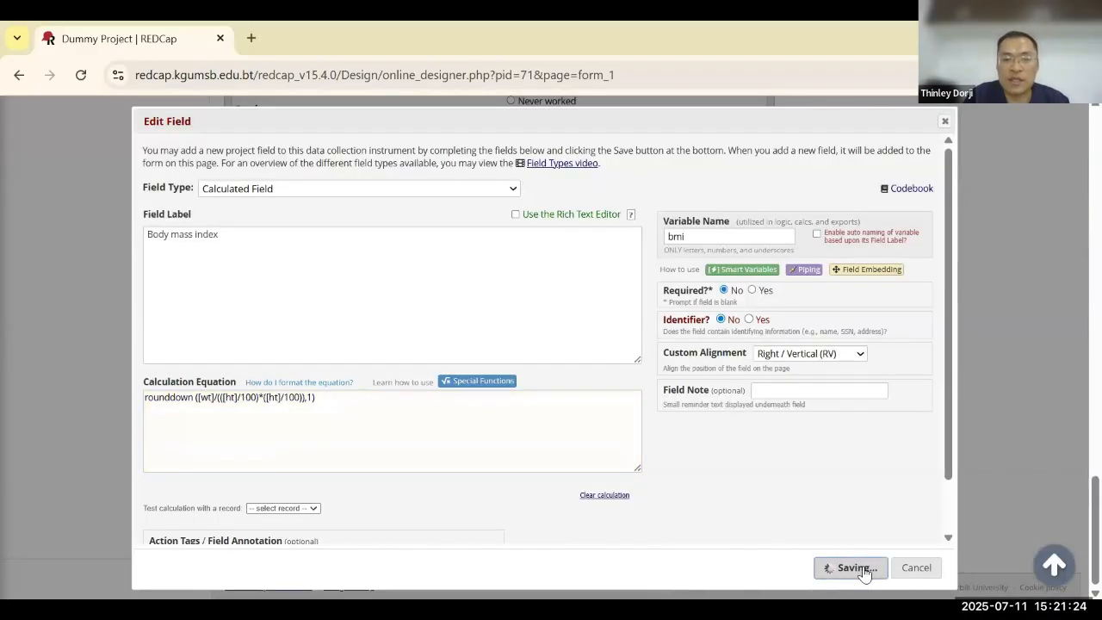
- Start another new record from the Record Status Dashboard to test the rounded calculation
scroll(452, 328, up, 20)
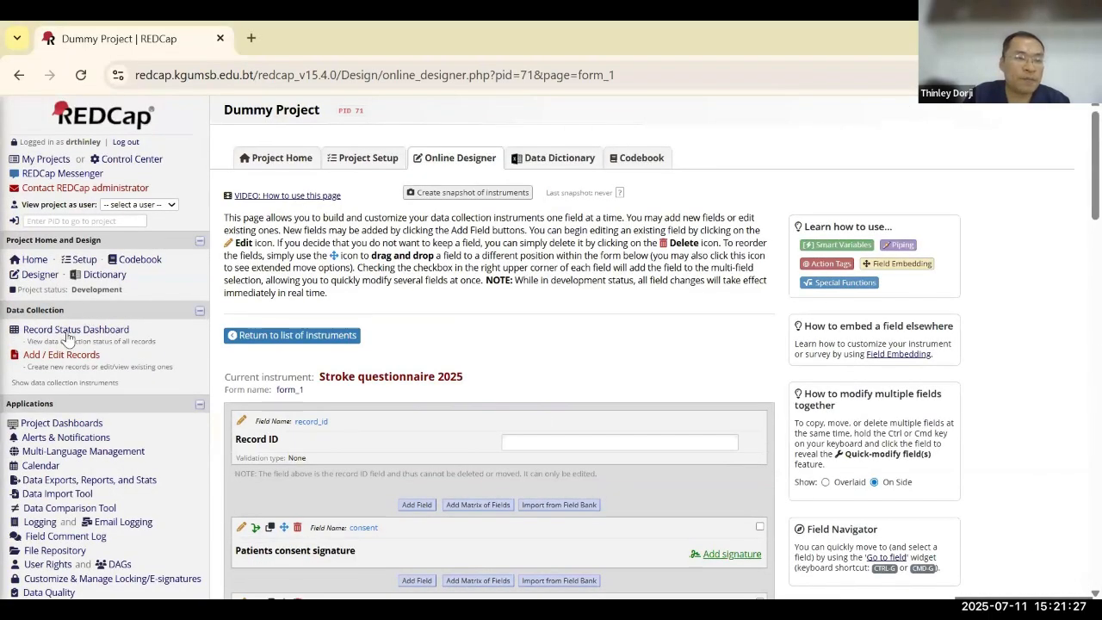
click(69, 330)
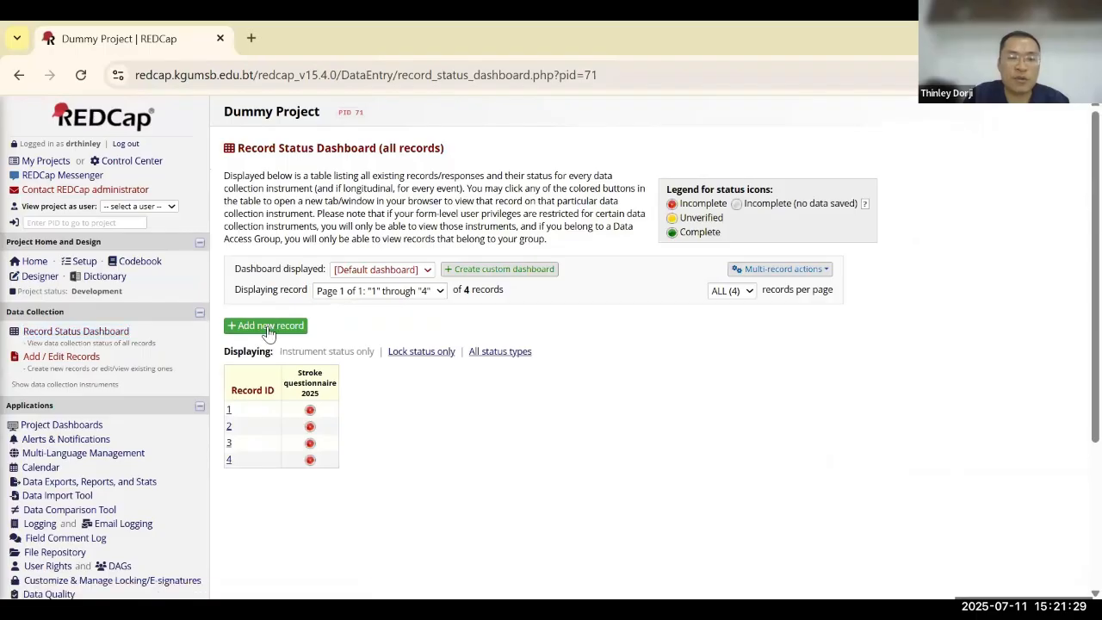
click(269, 327)
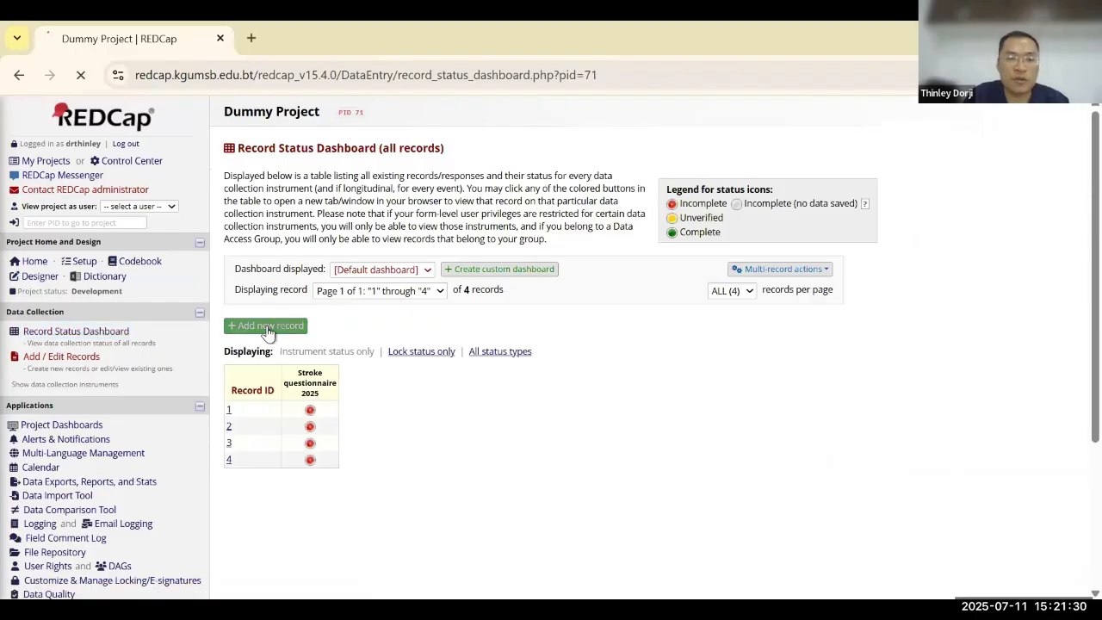
- Check the rounded Body mass index in the new record with a Patient height of 160 cm and a Patient weight of 65 kg
scroll(652, 358, down, 10)
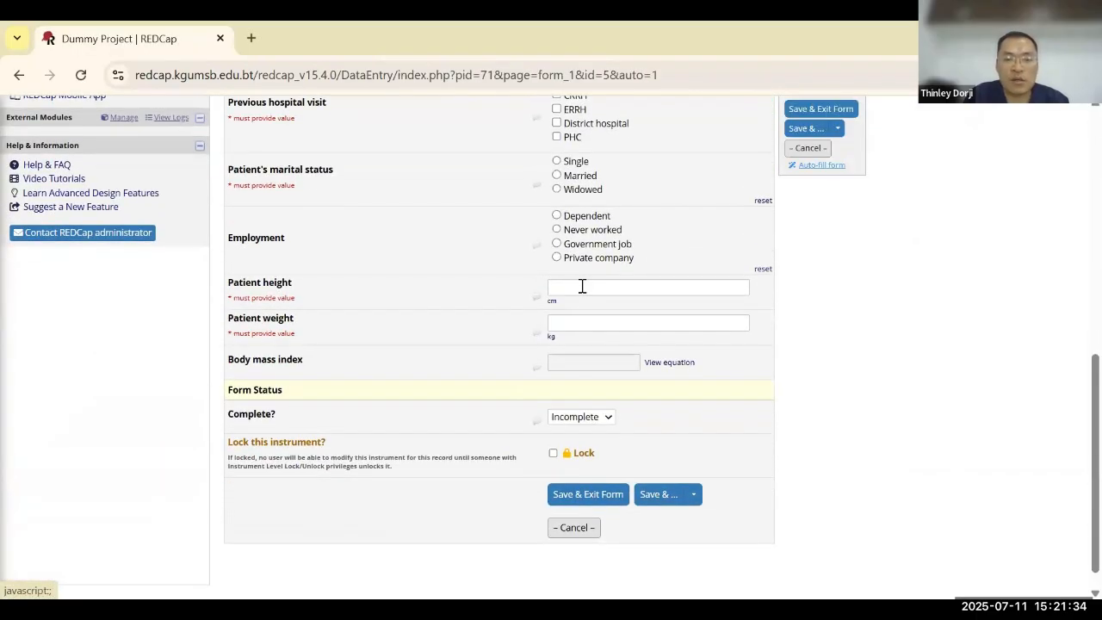
click(580, 286)
click(671, 327)
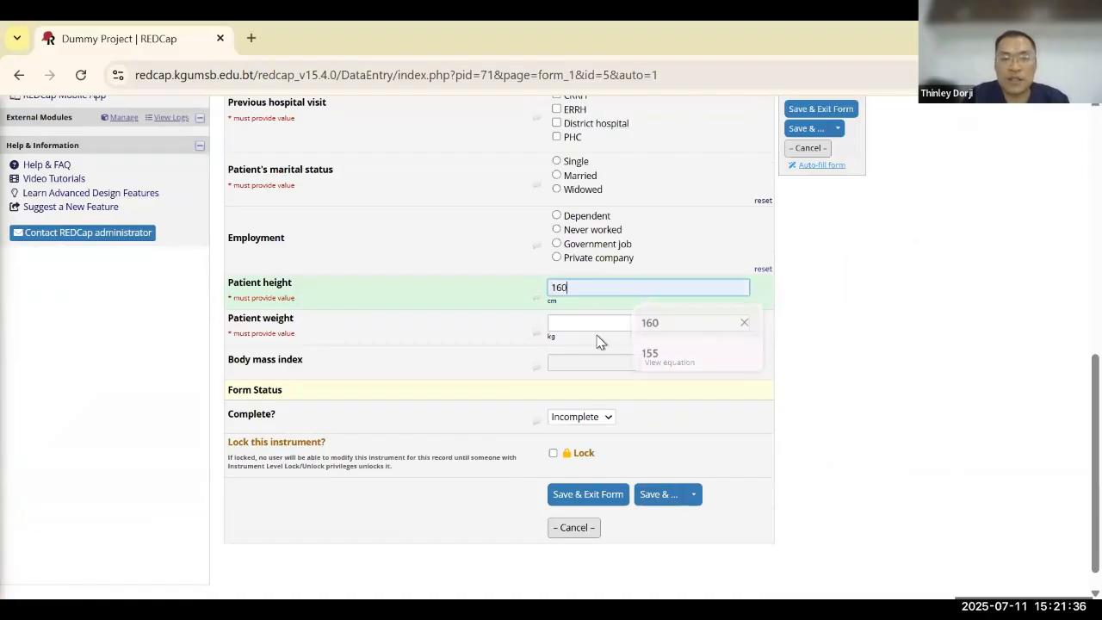
click(603, 322)
click(653, 359)
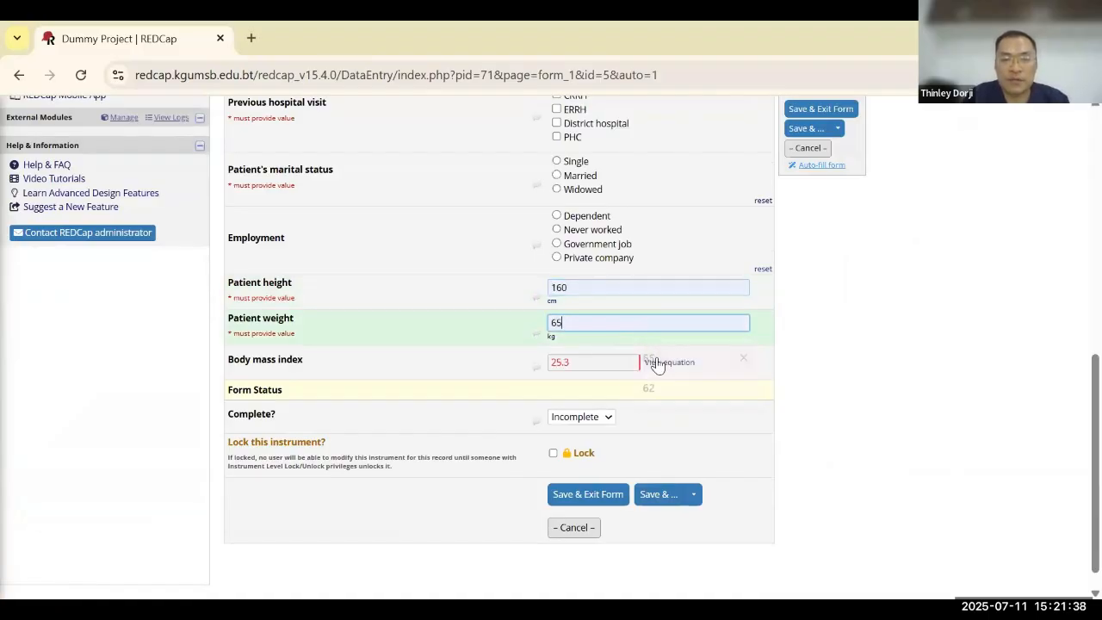
key(ctrl+plus)
key(ctrl+plus)
key(ctrl+plus)
key(ctrl+plus)
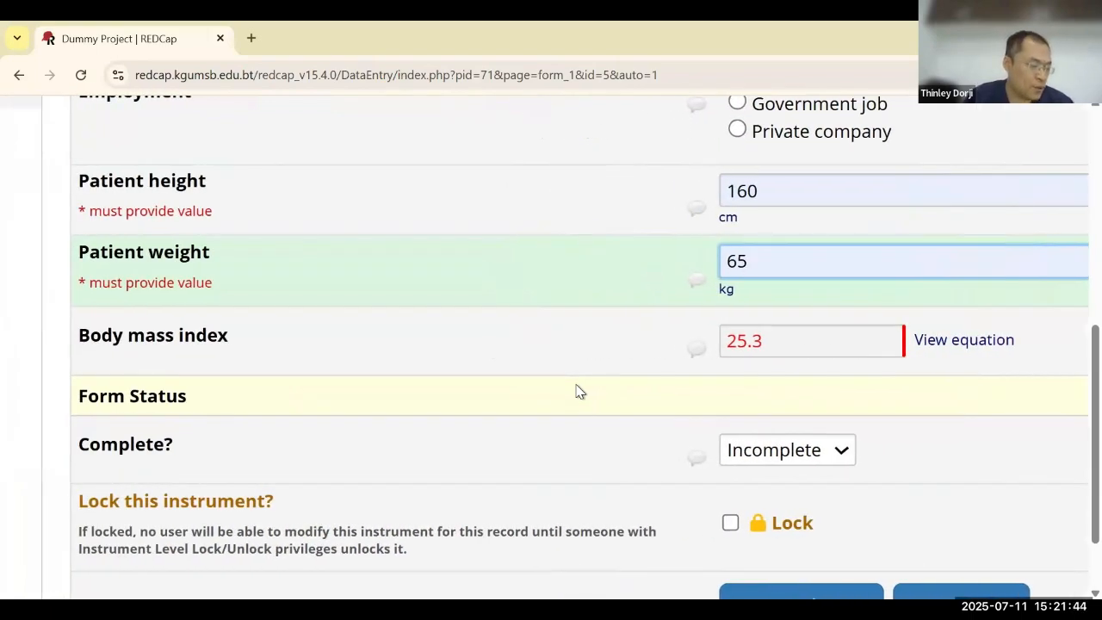
key(ctrl+minus)
key(ctrl+minus)
key(ctrl+minus)
key(ctrl+minus)
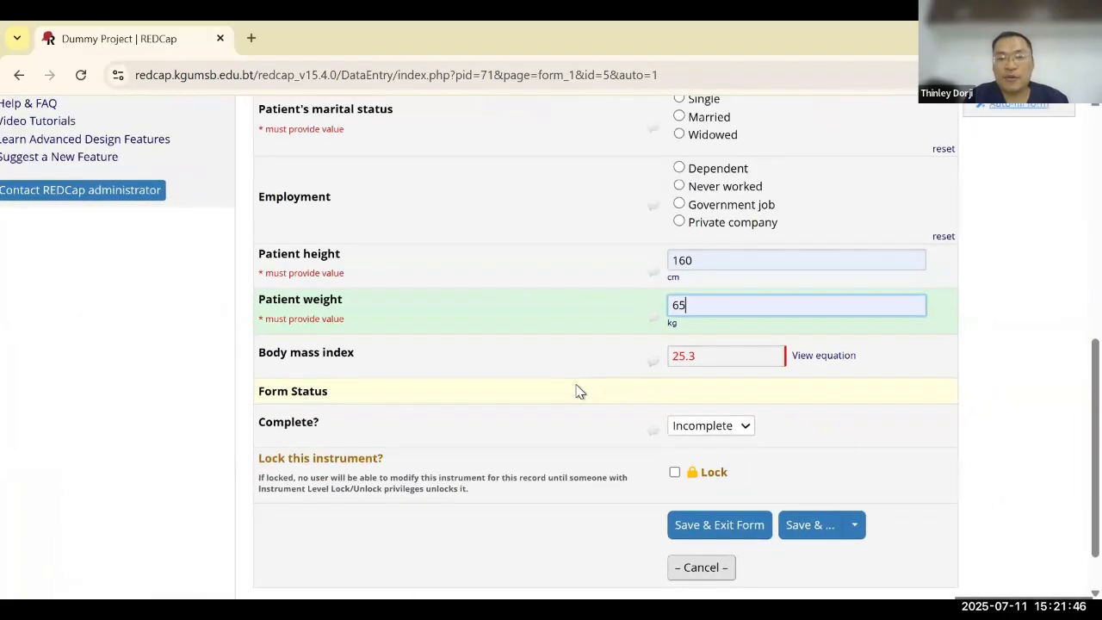
- Leave the test record without saving its changes and go to the My Projects list
scroll(577, 392, up, 5)
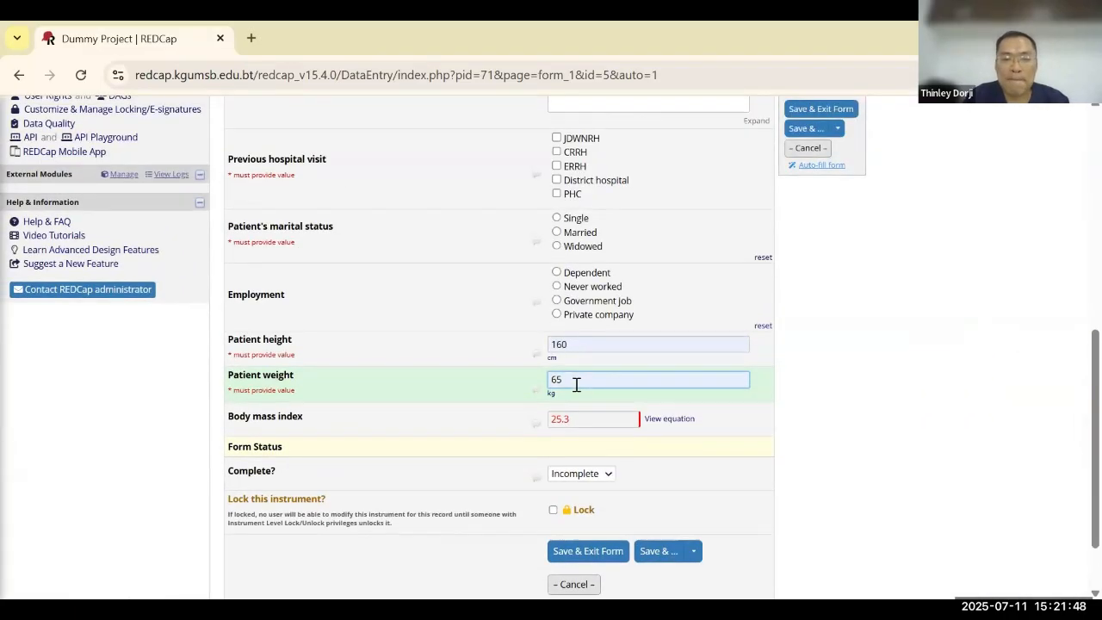
scroll(577, 392, up, 1)
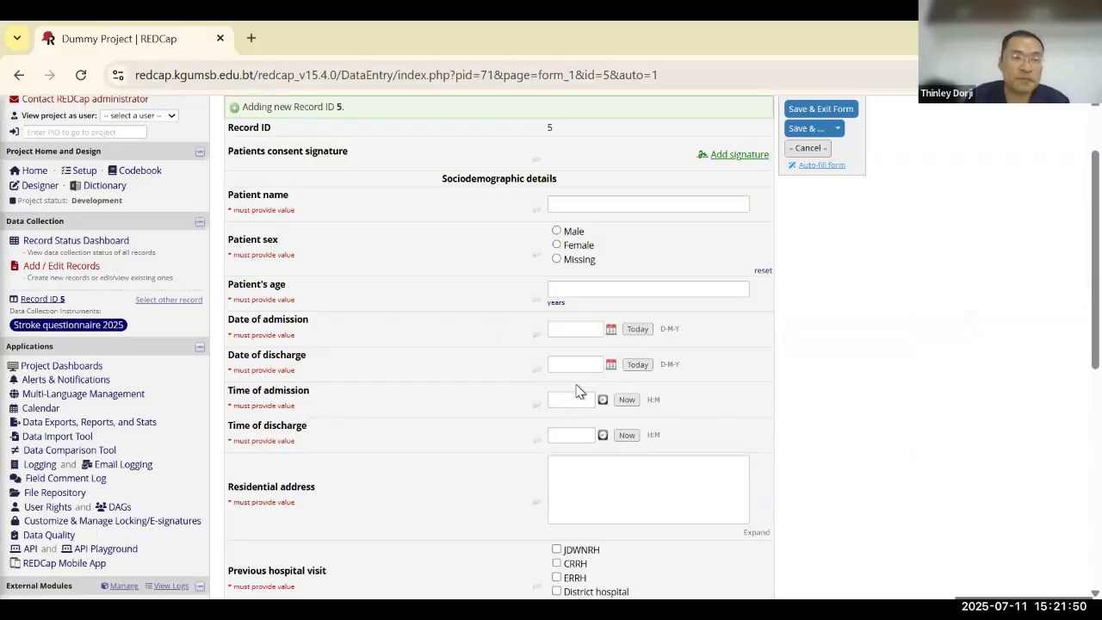
scroll(580, 392, up, 1)
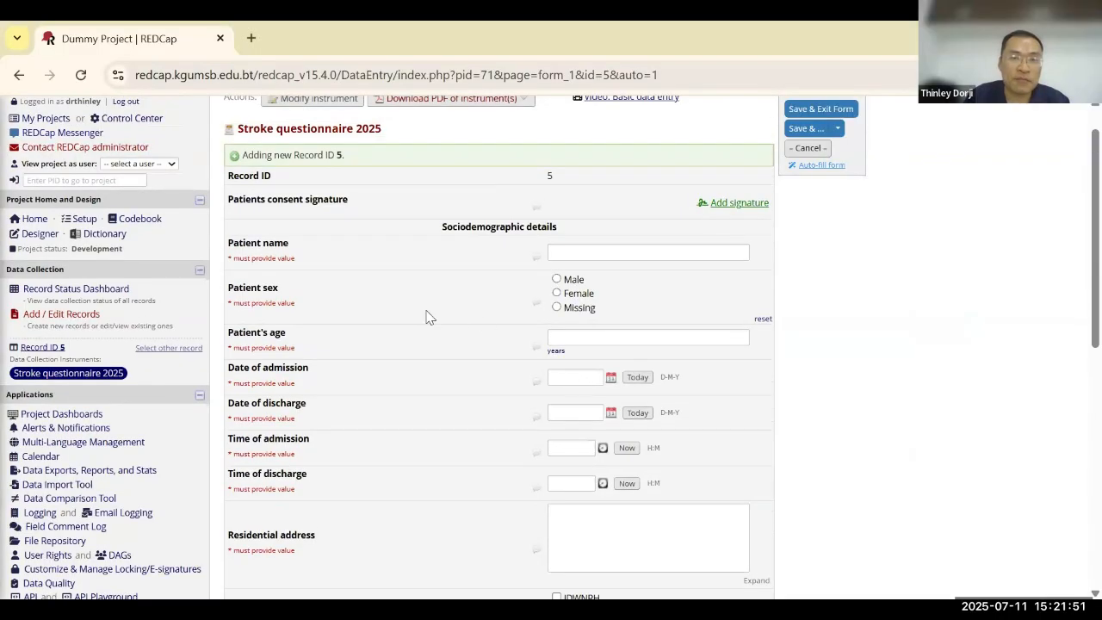
click(39, 235)
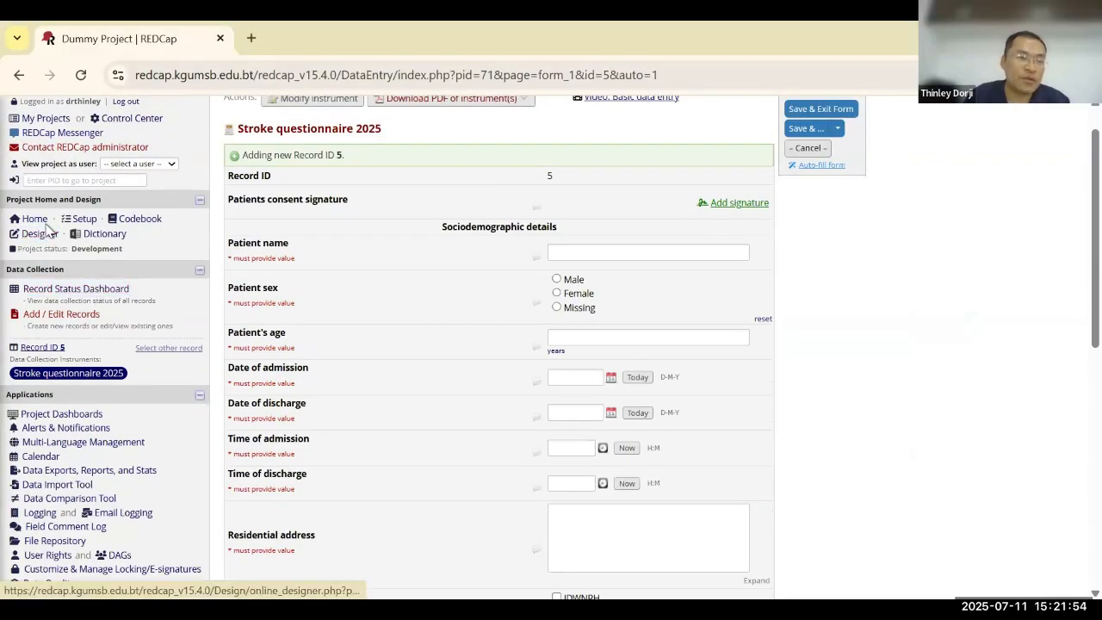
scroll(45, 166, up, 1)
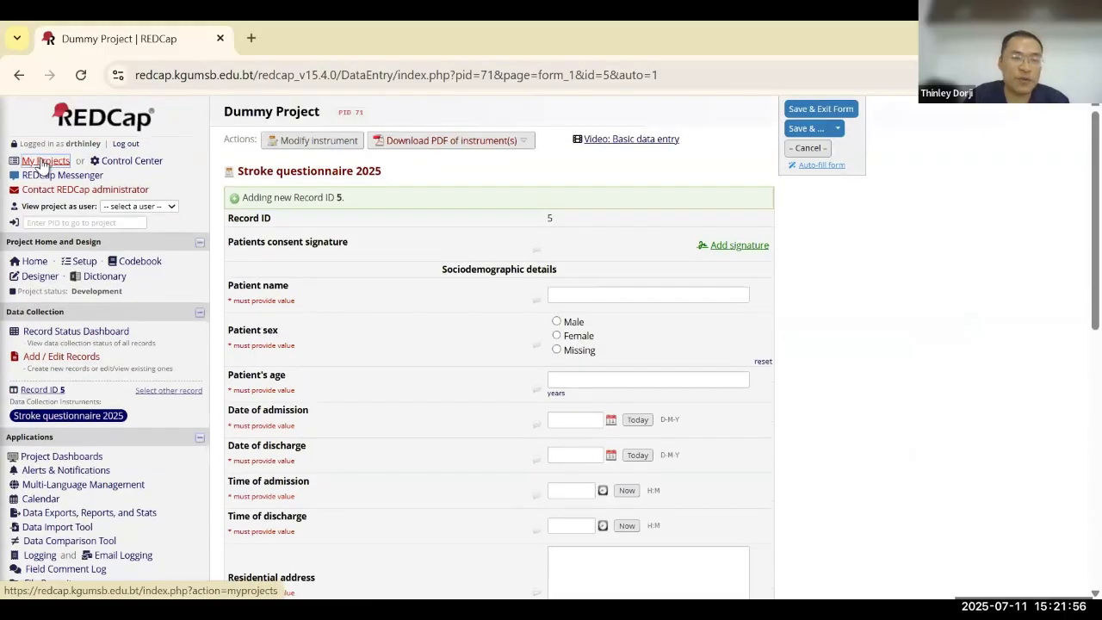
click(43, 161)
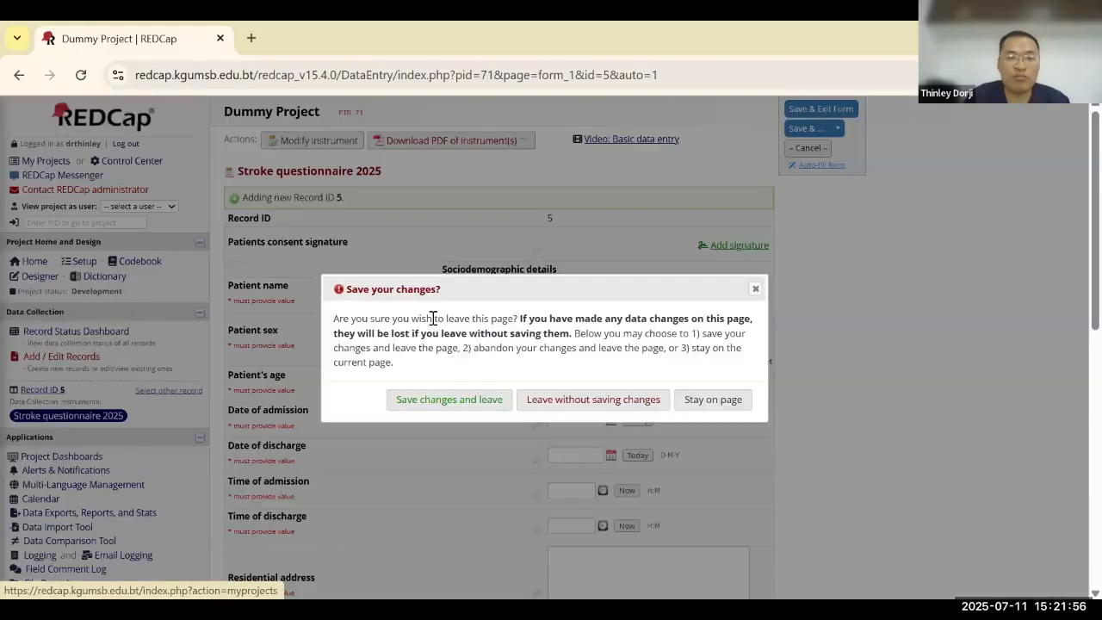
click(595, 401)
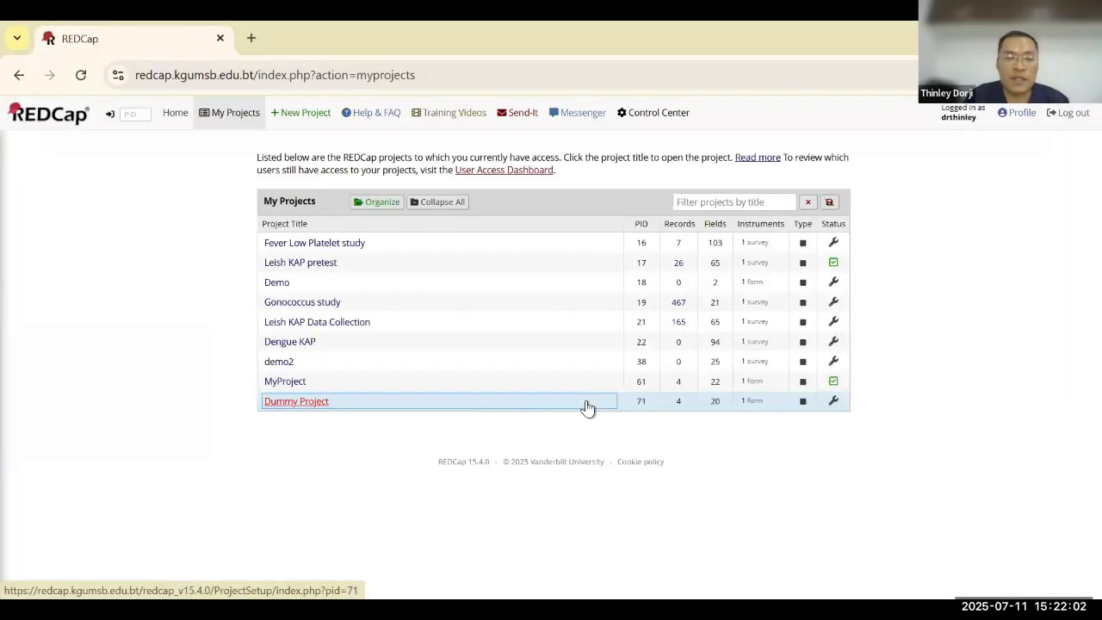
- Open Dummy Project and bring up its Stroke questionnaire 2025 instrument in the Online Designer
click(320, 403)
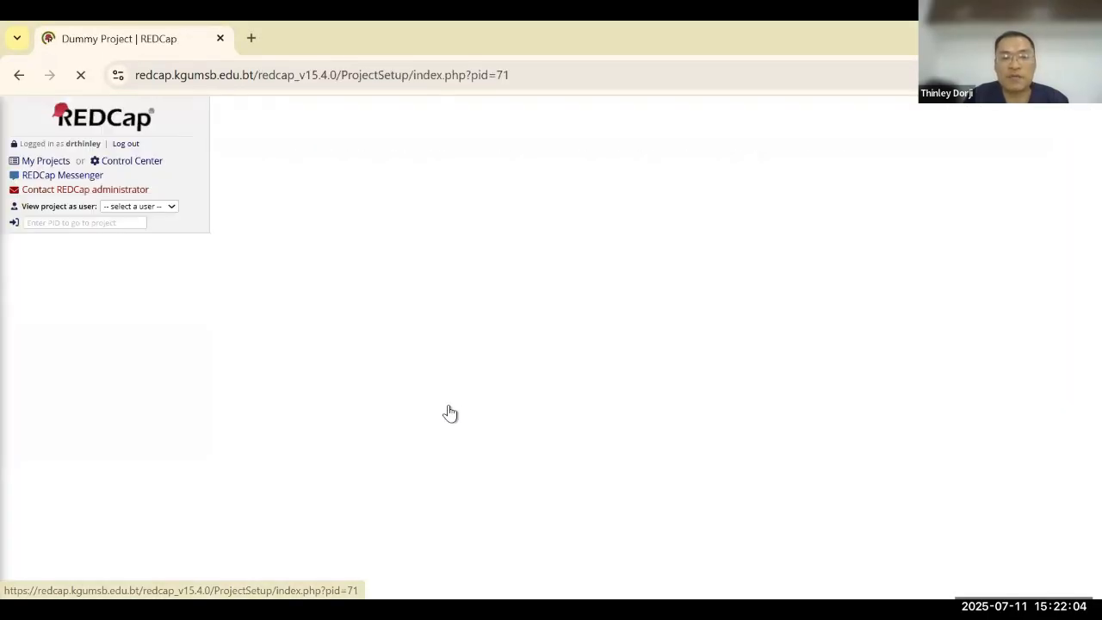
scroll(451, 413, down, 1)
click(362, 326)
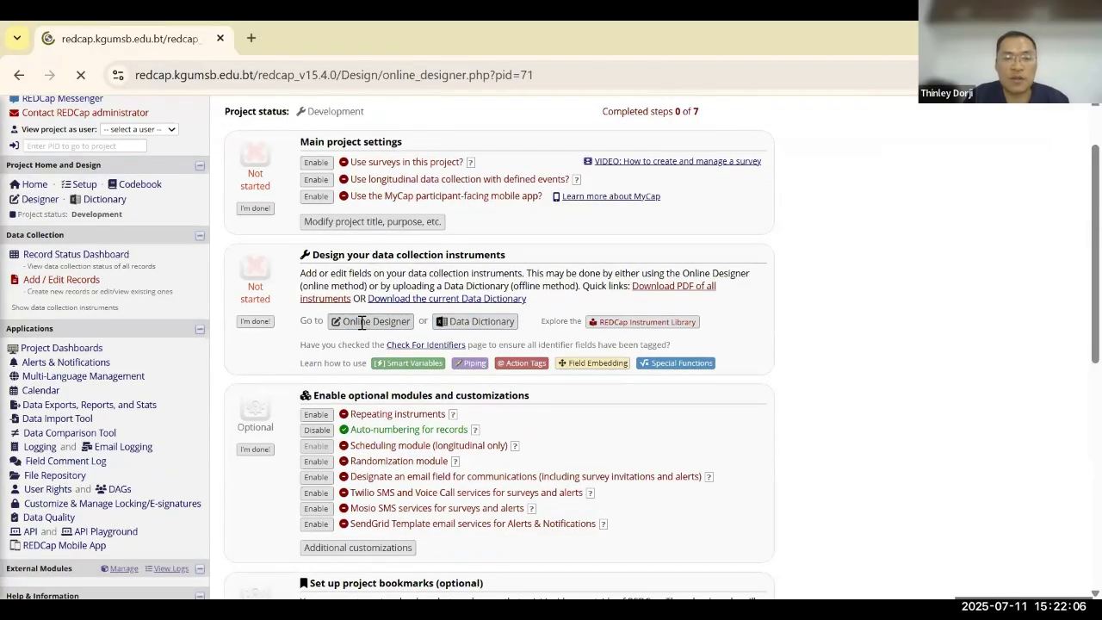
scroll(359, 319, down, 2)
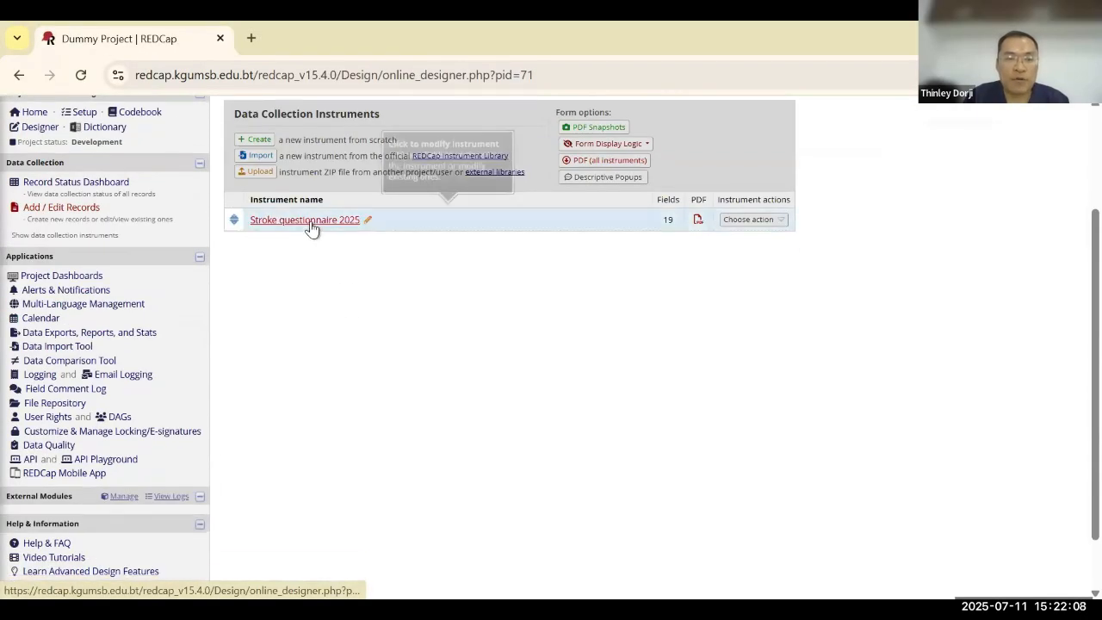
click(308, 226)
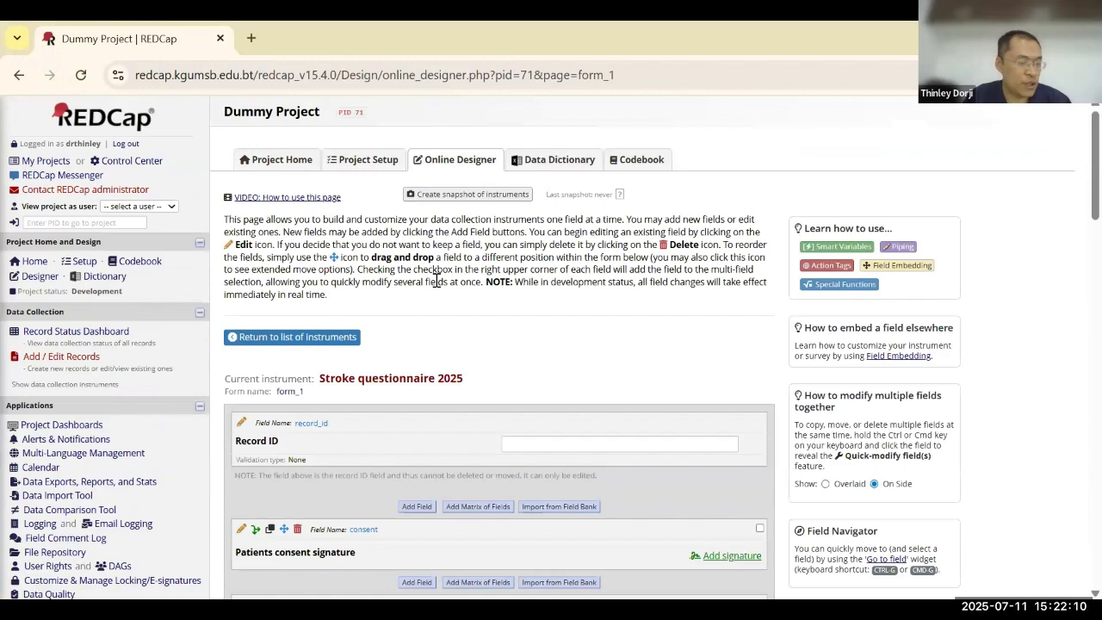
- Insert a new calculated field directly below Date of discharge in the Stroke questionnaire 2025 instrument
scroll(437, 287, down, 8)
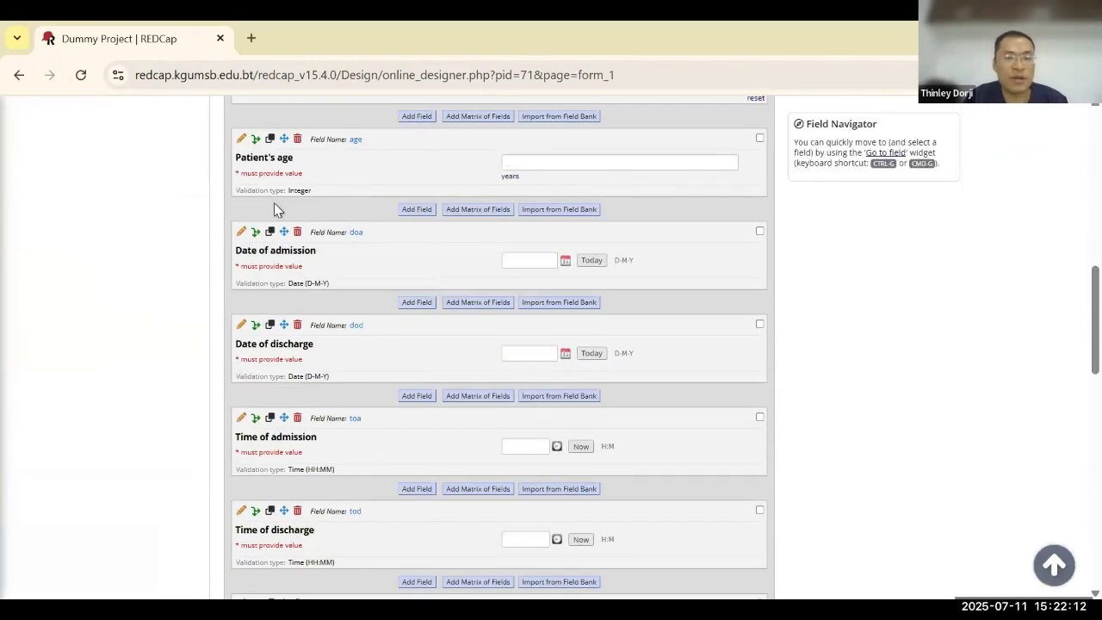
scroll(381, 209, up, 1)
scroll(376, 448, down, 2)
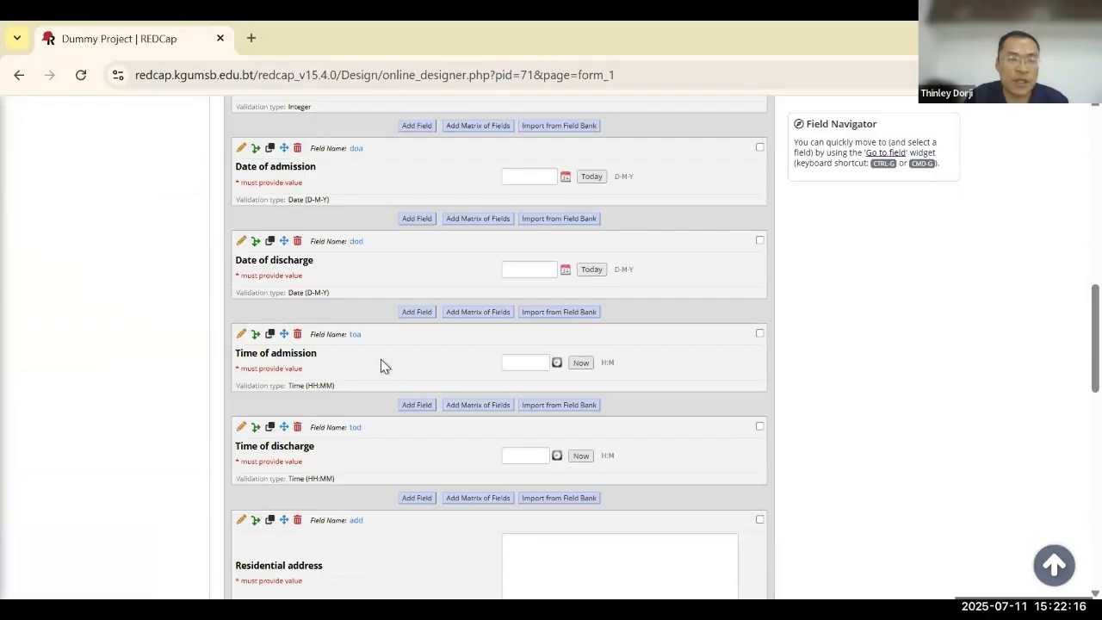
scroll(384, 365, up, 1)
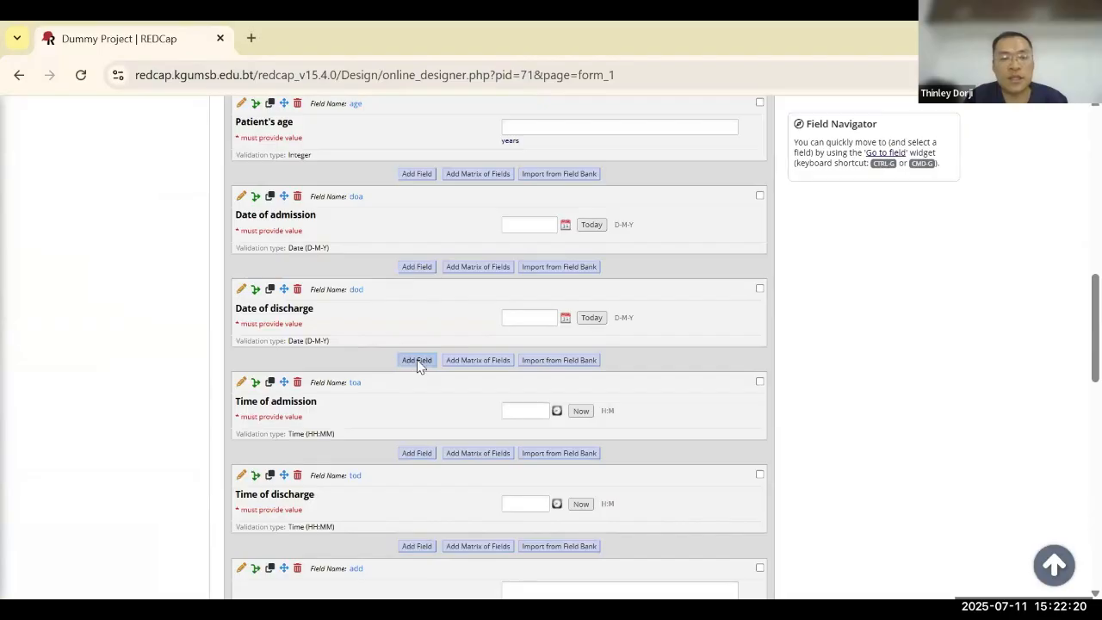
click(417, 363)
click(325, 216)
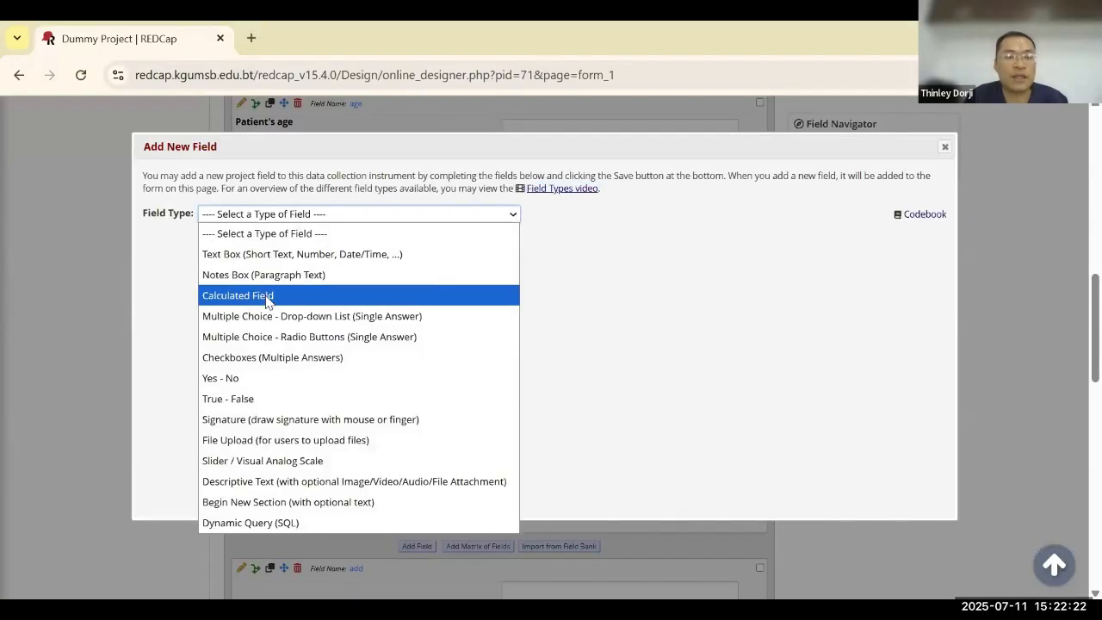
click(268, 299)
- Label the calculated field "Number of hospital days" and set its variable name to hosp
click(340, 277)
text(Nub)
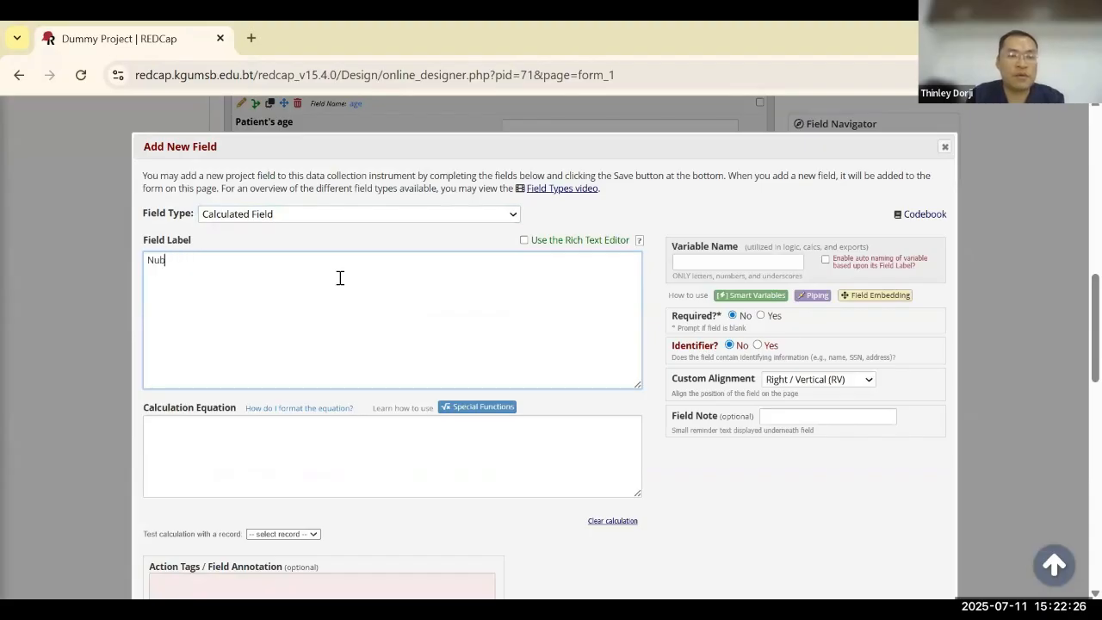
key(BackSpace)
text(mber of hospital da)
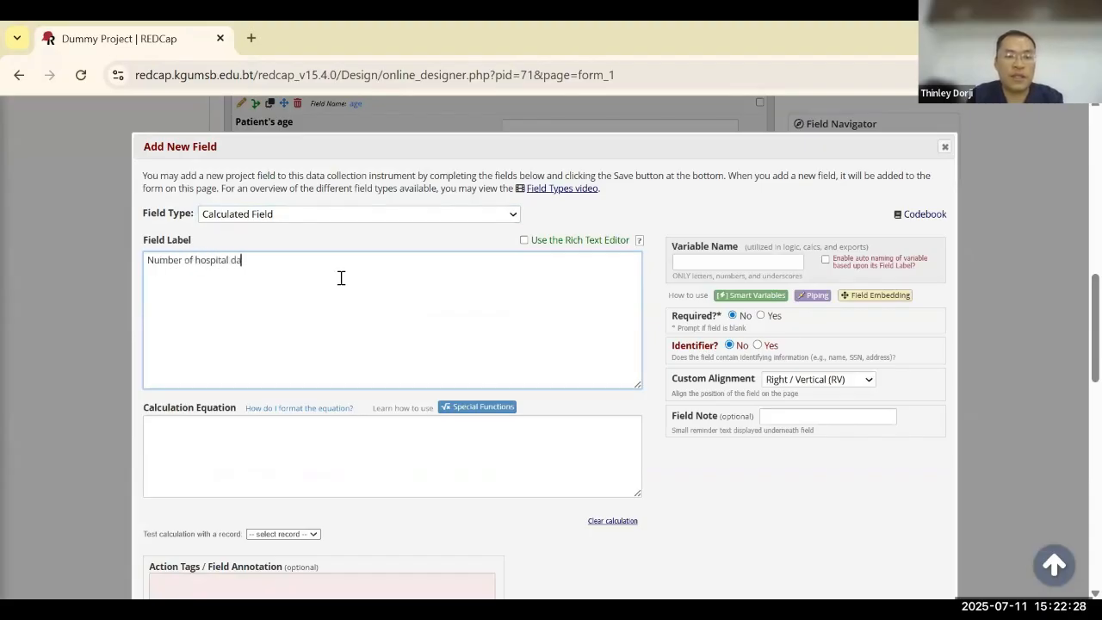
text(ys)
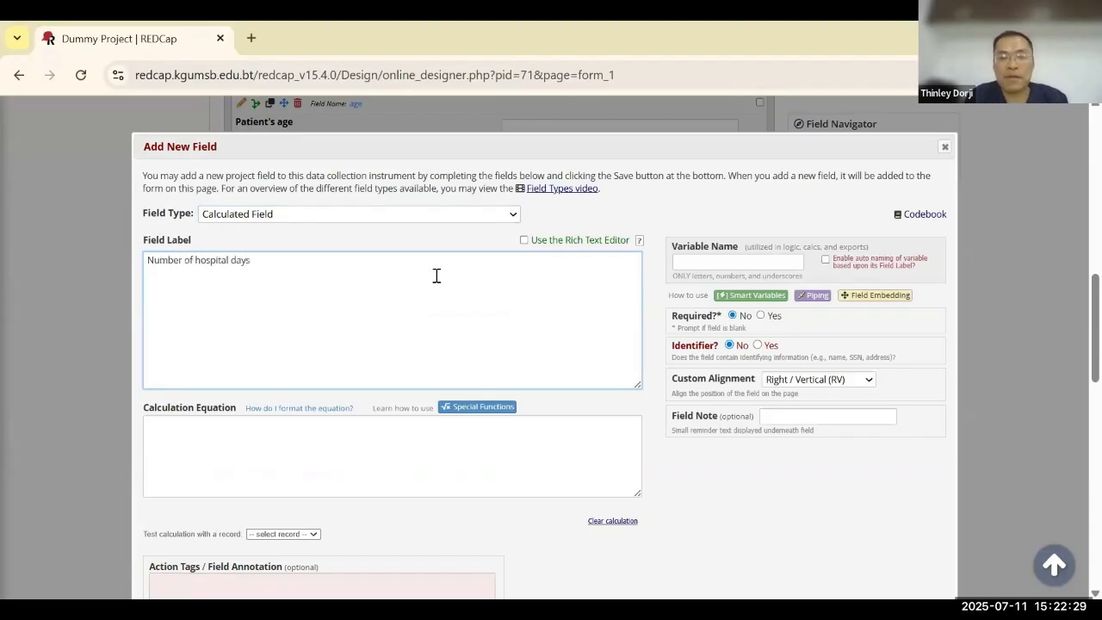
click(717, 268)
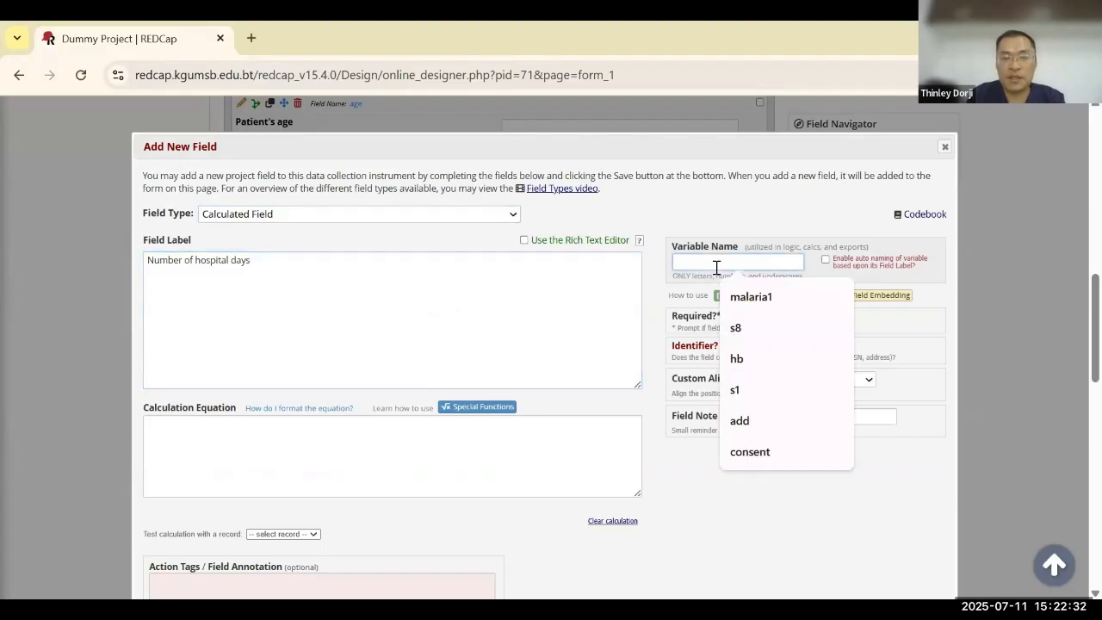
text(hosp)
- Begin the field's calculation equation with the discharge and admission date variables as [dod],[doa]
click(339, 459)
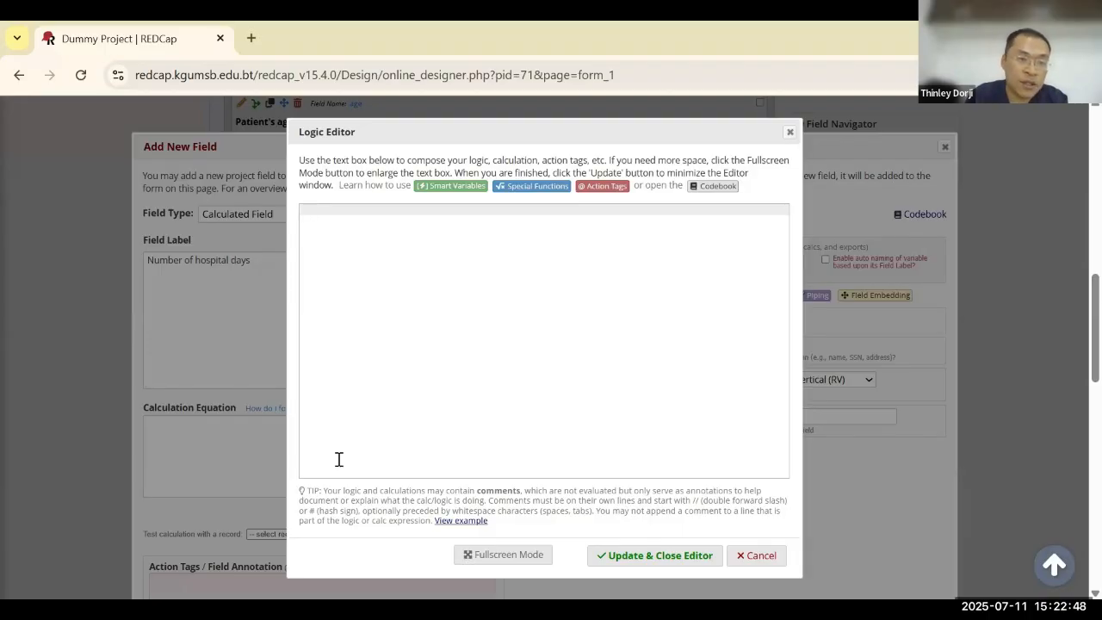
text([dod)
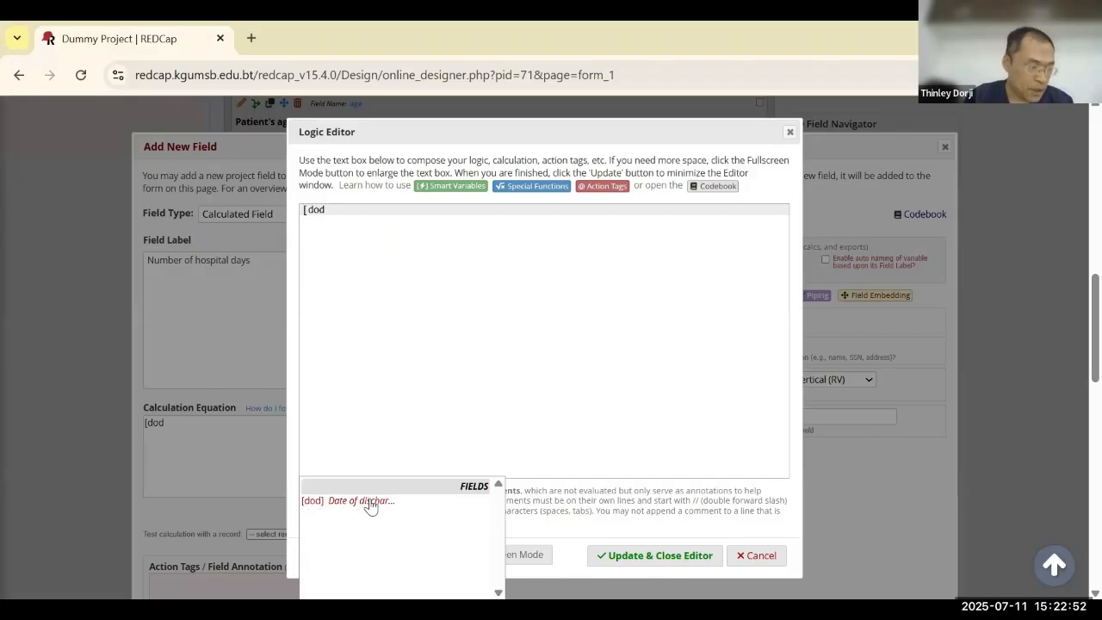
click(371, 503)
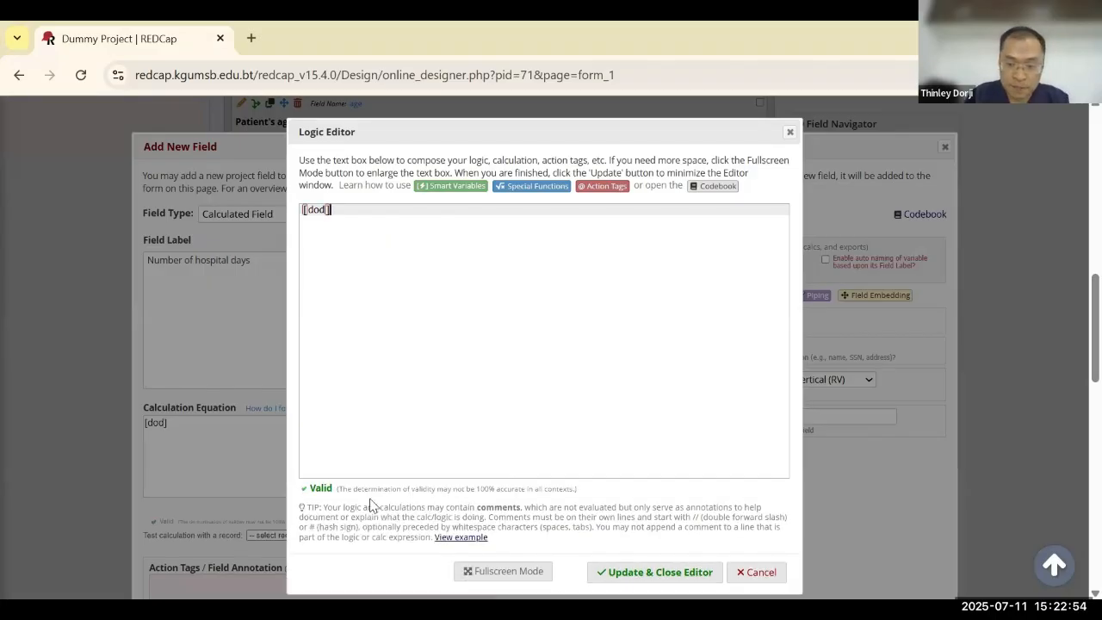
text(])
key(BackSpace)
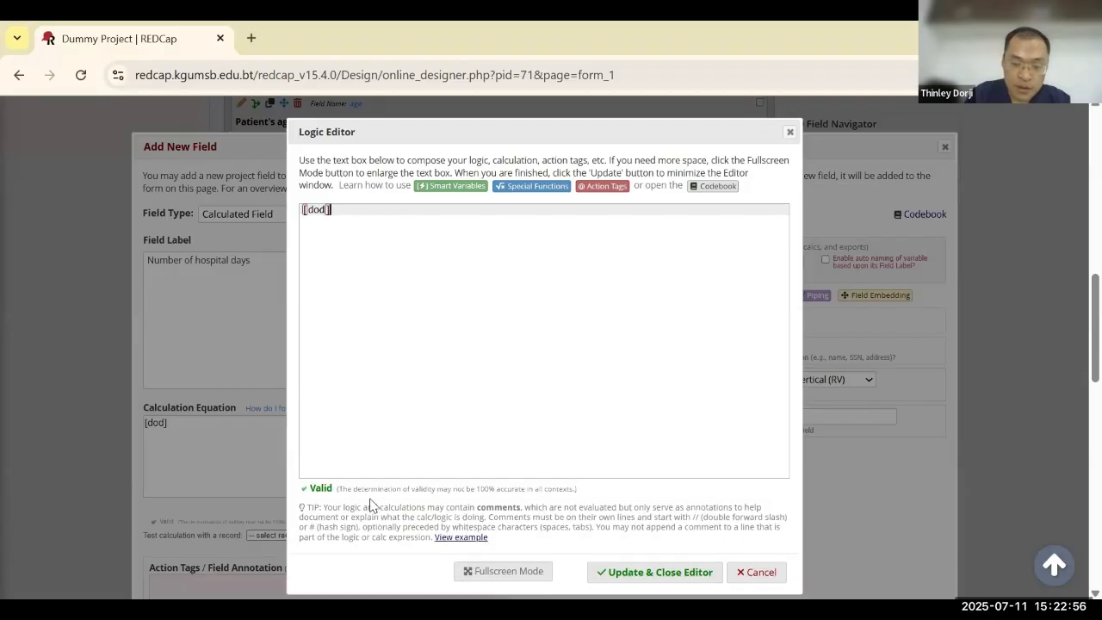
text(,[d)
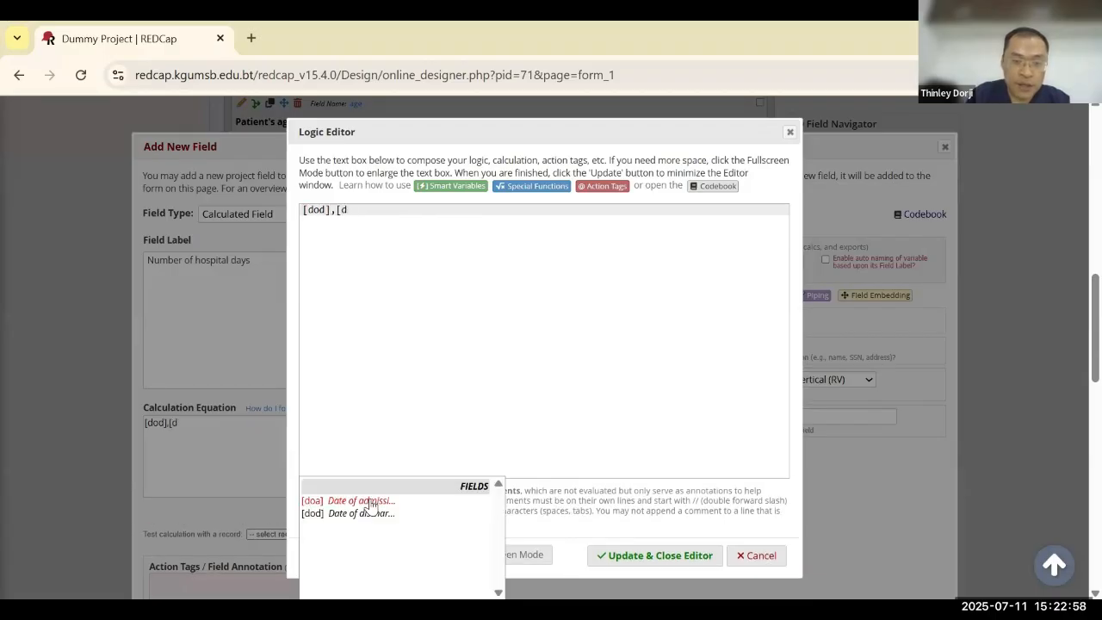
click(373, 500)
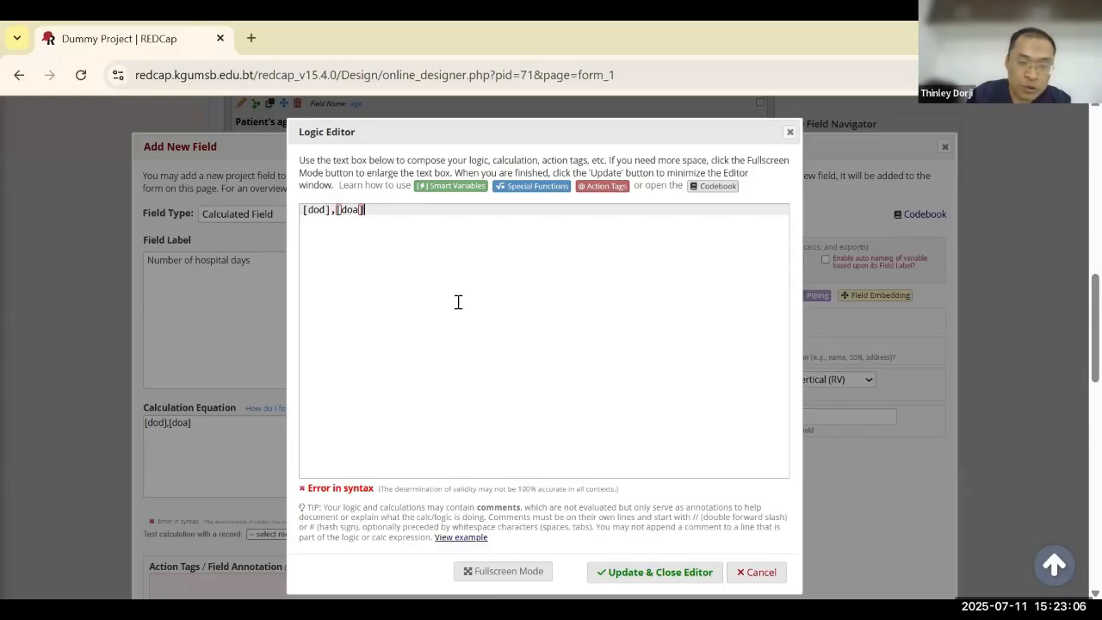
- Complete the equation as datediff([dod],[doa], "d", "dmy") and save the Number of hospital days field
text(, "d)
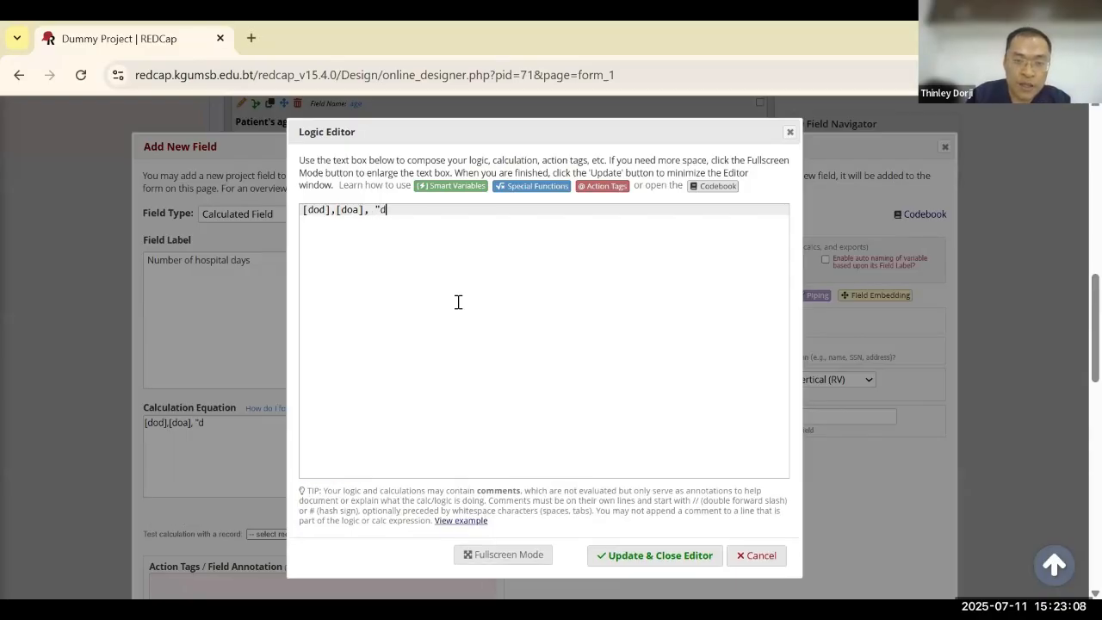
text(", )
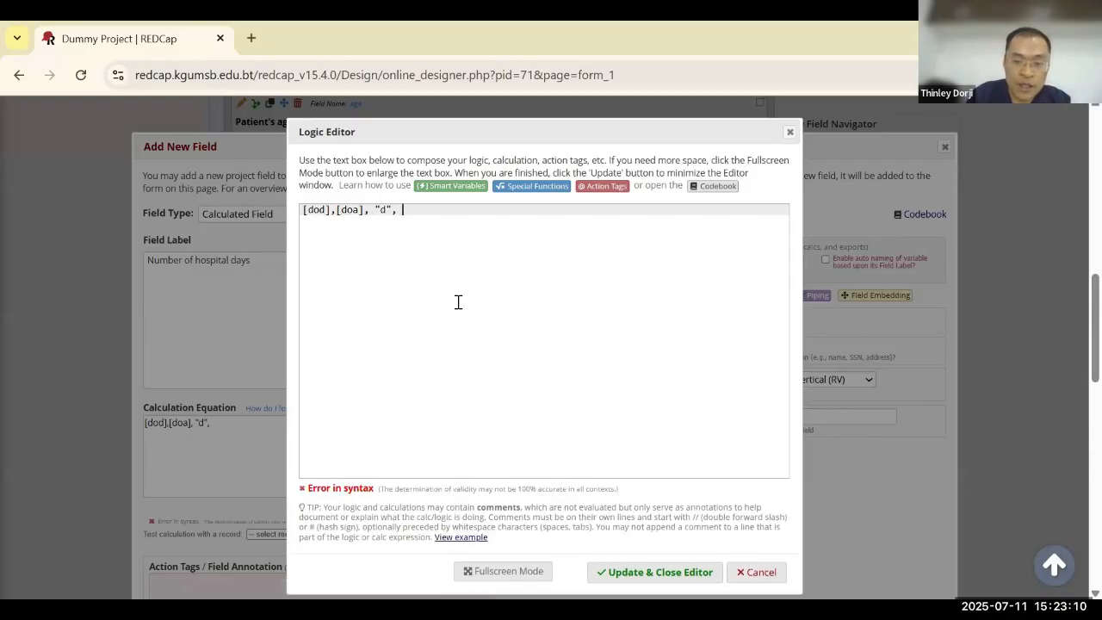
text("dmy)
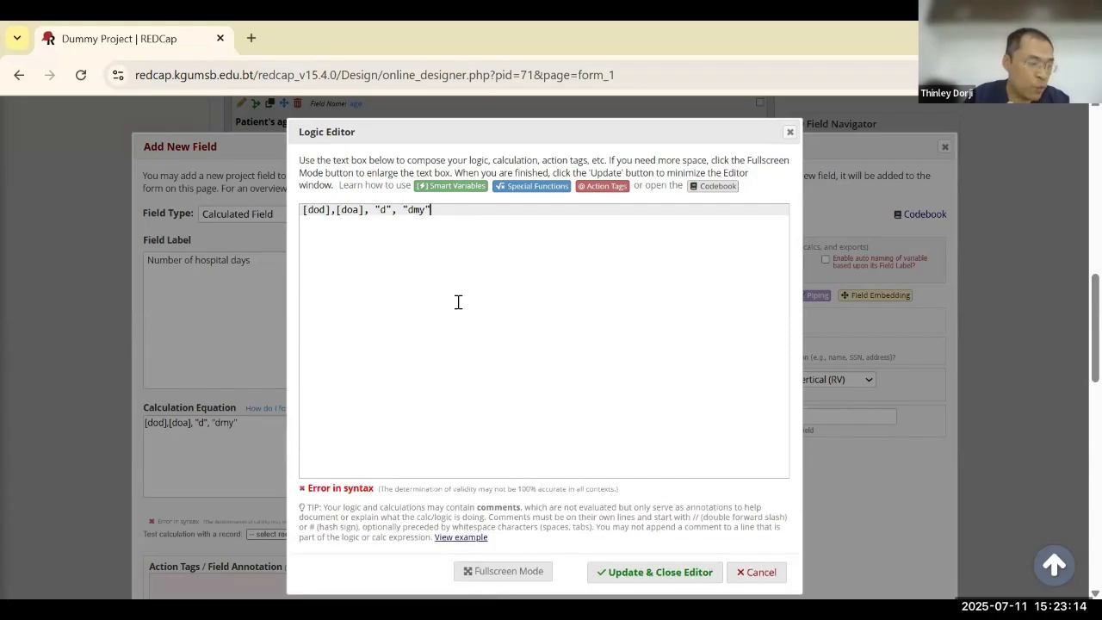
text("))
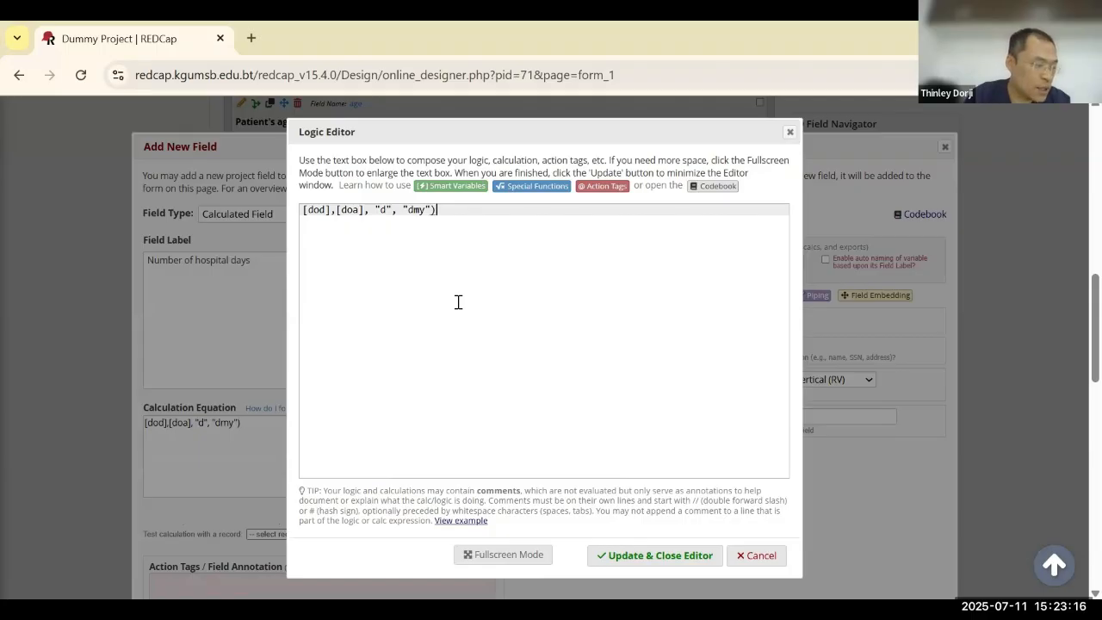
key(Home)
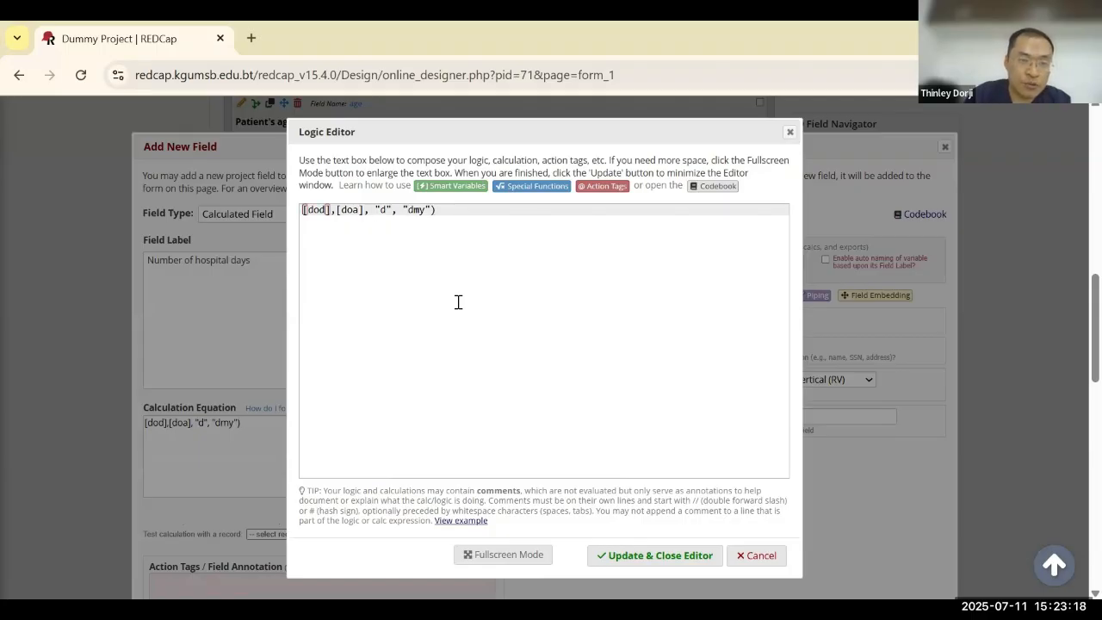
text(()
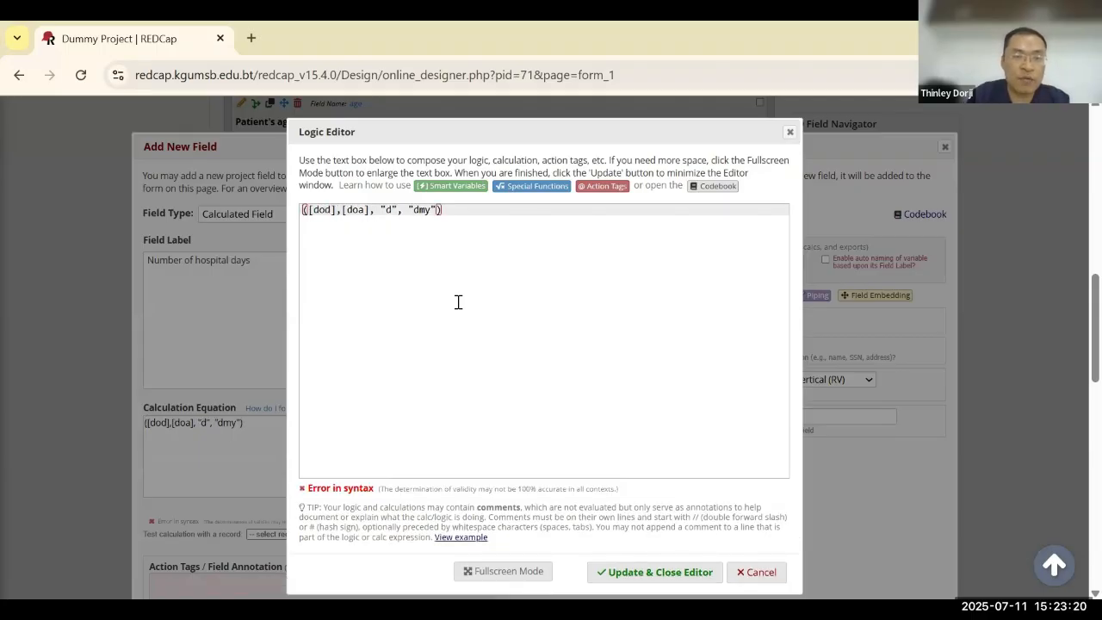
text(datediff)
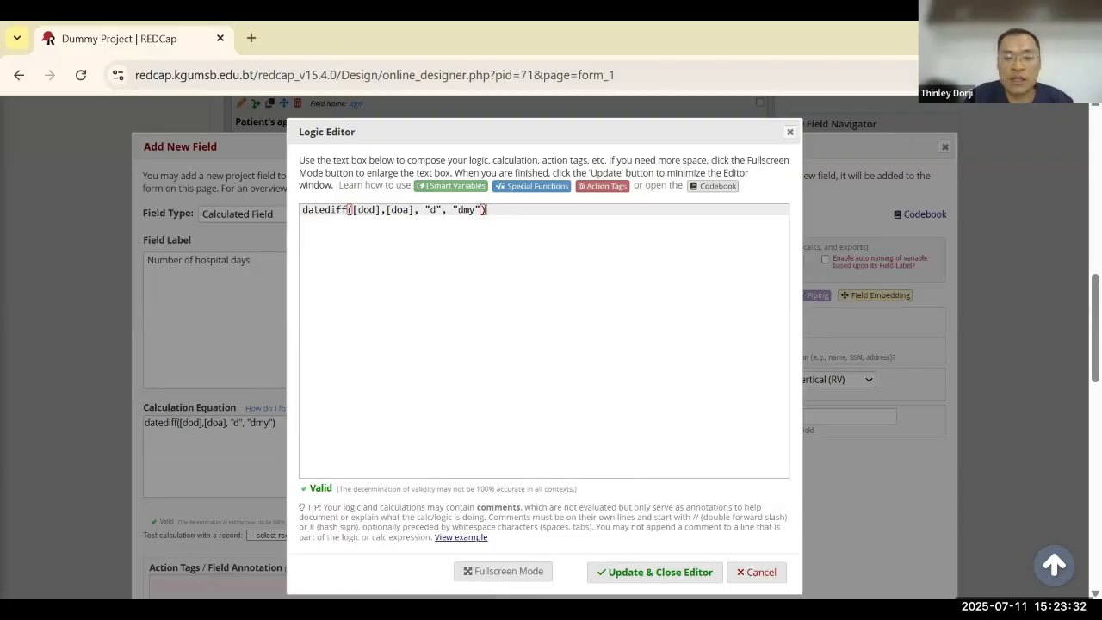
click(653, 572)
scroll(620, 457, down, 3)
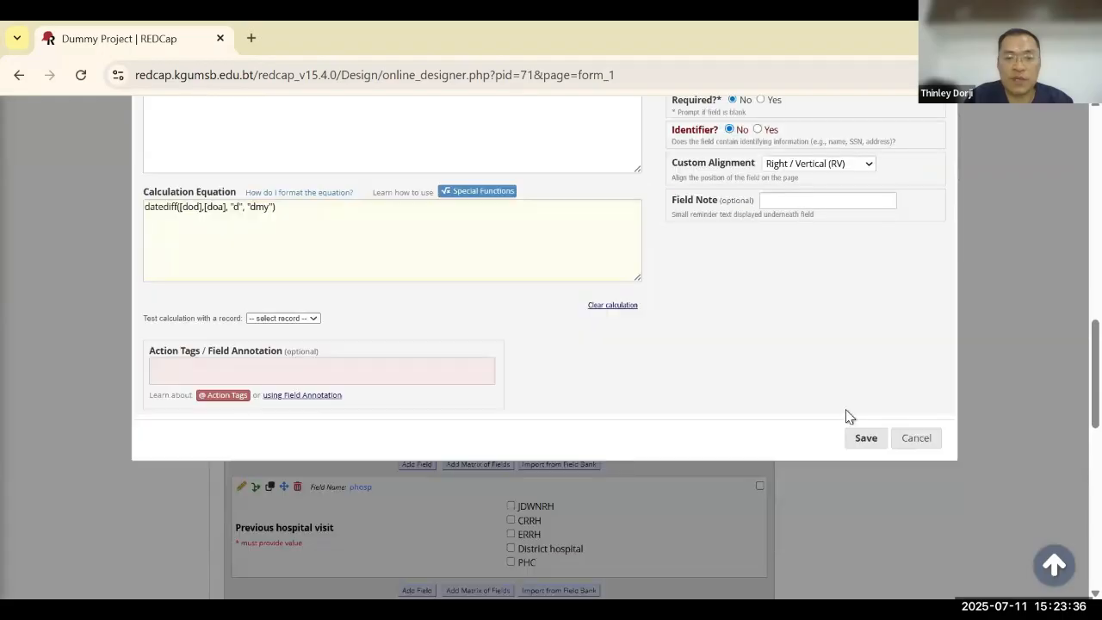
click(861, 401)
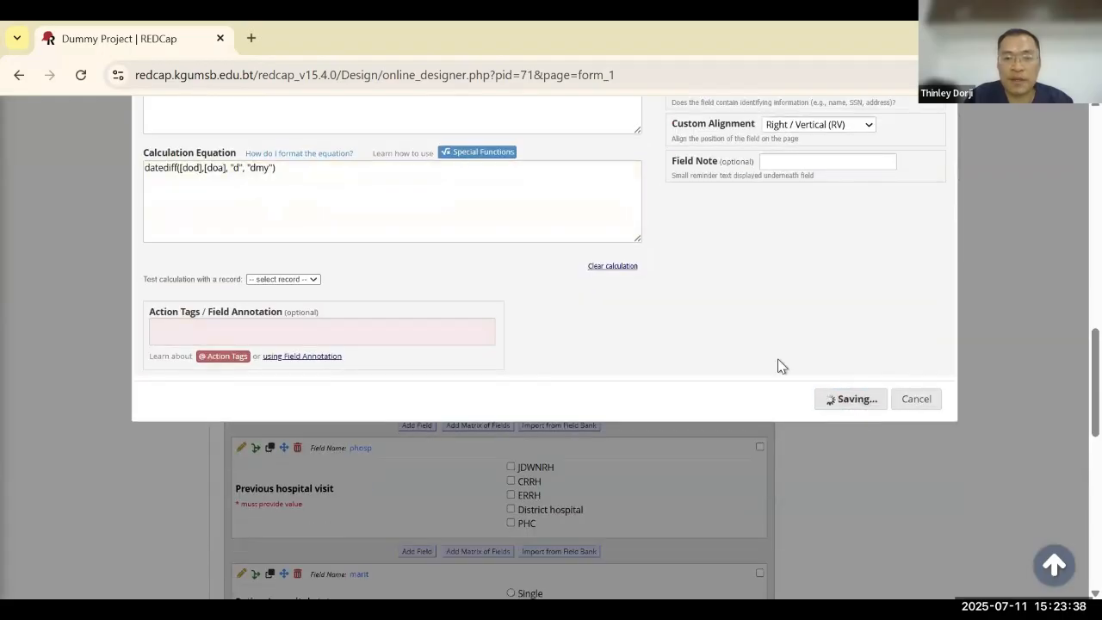
- Start a new record from the Record Status Dashboard to test the hospital days calculation
scroll(781, 366, up, 3)
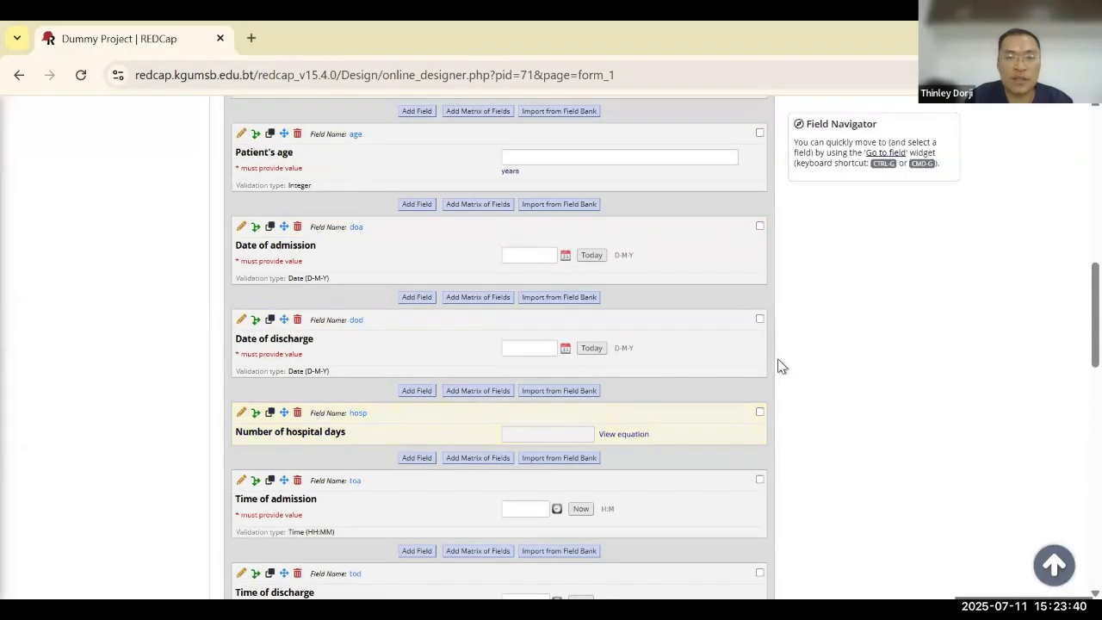
scroll(778, 365, up, 10)
scroll(252, 310, up, 2)
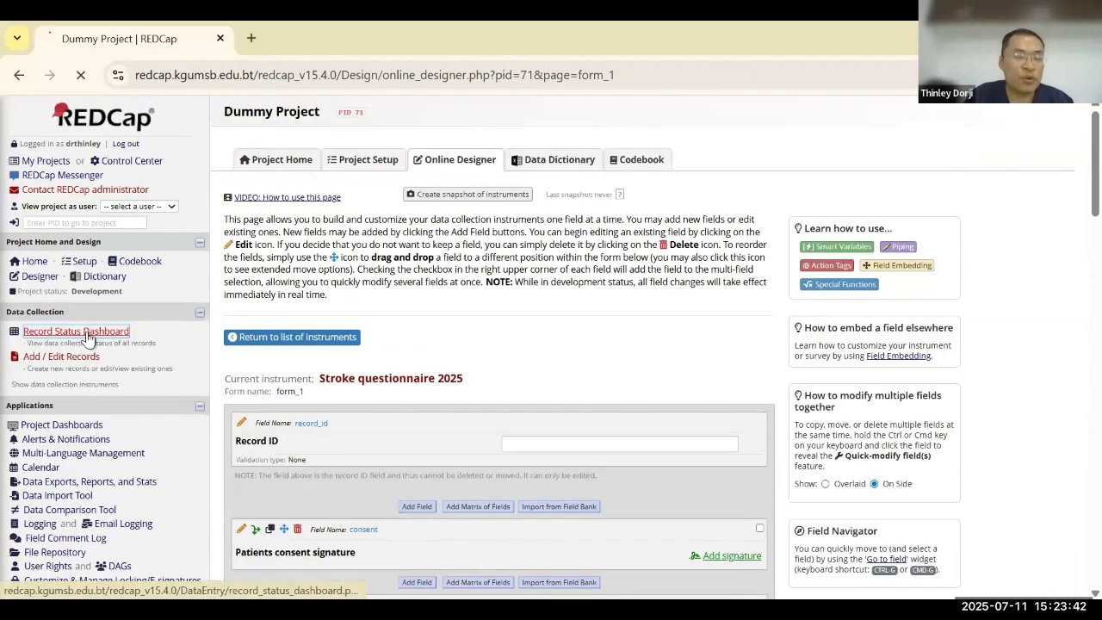
click(86, 332)
scroll(428, 381, down, 1)
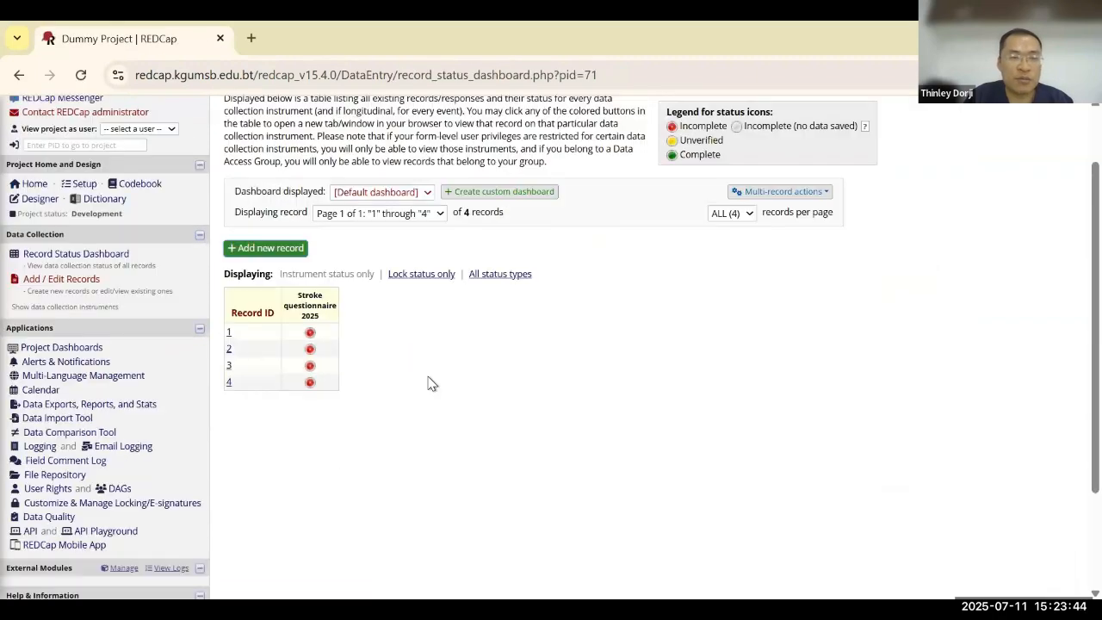
click(280, 250)
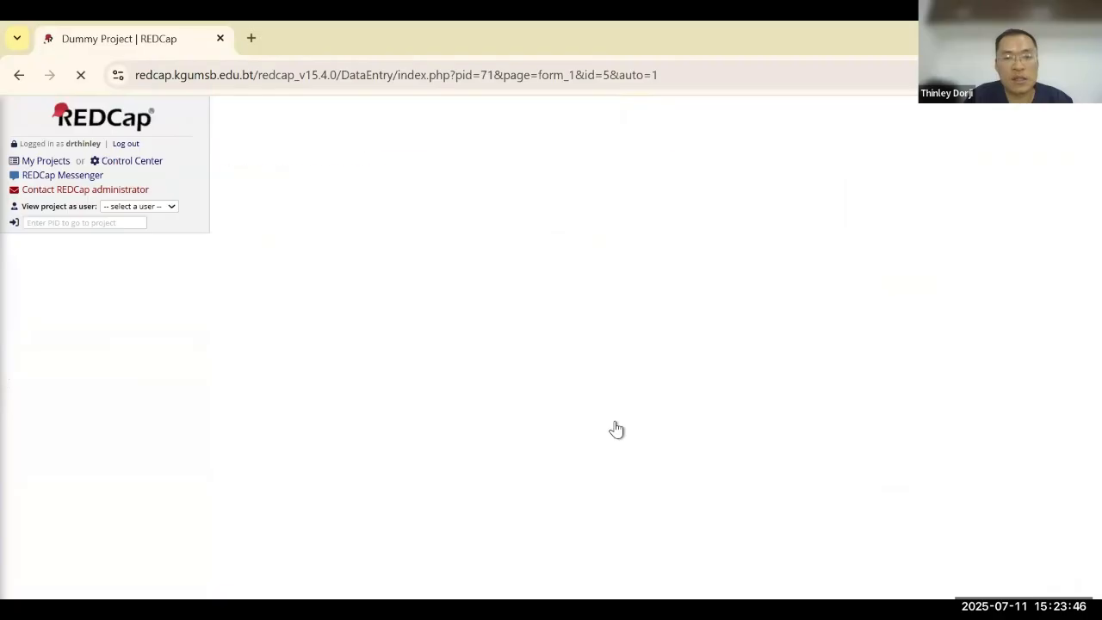
- Set the Date of admission to 10-07-2025 in the new record and dismiss the range alert
scroll(617, 429, down, 3)
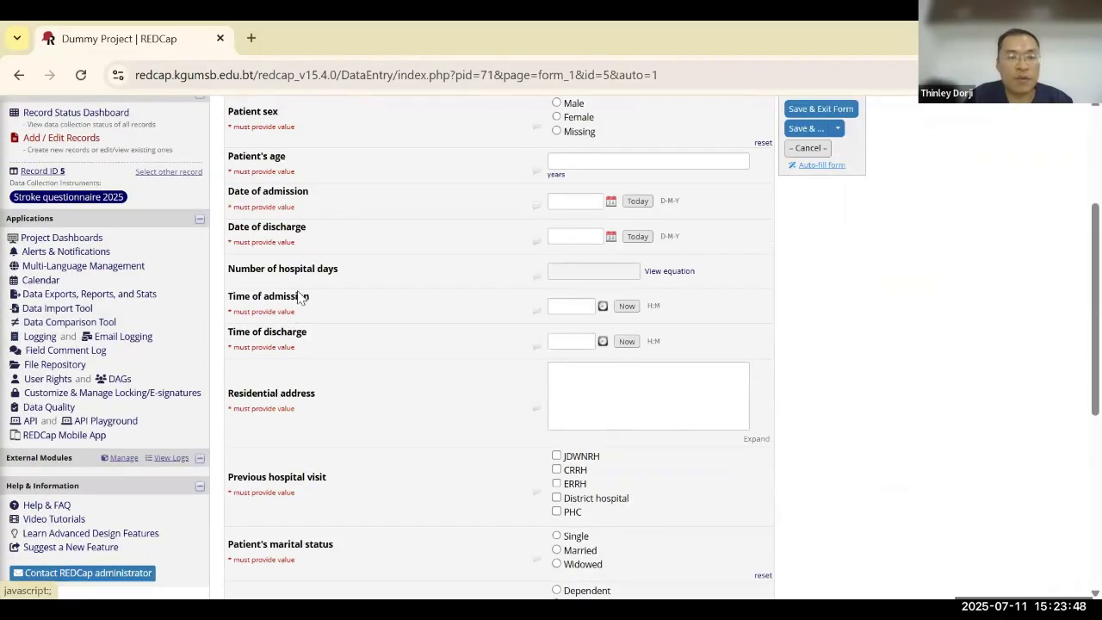
scroll(342, 282, up, 1)
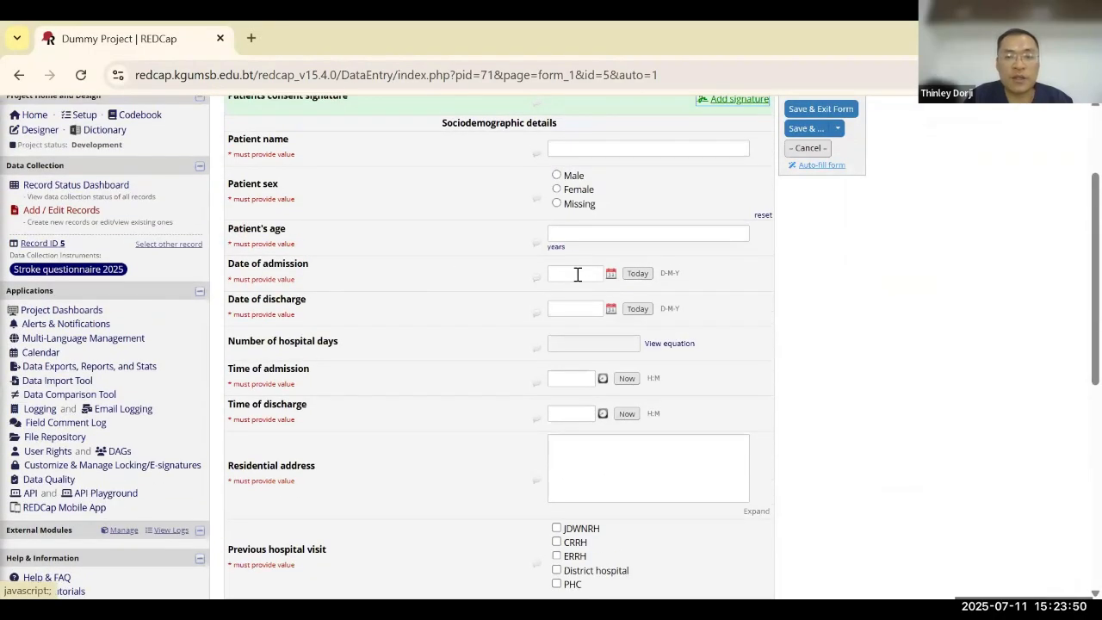
click(577, 273)
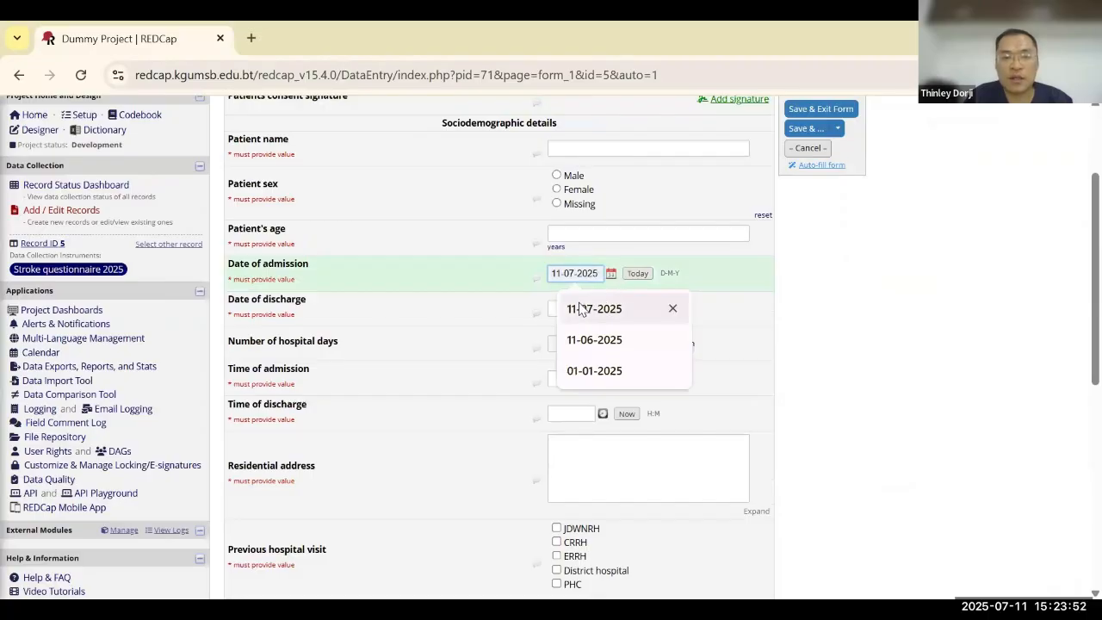
text(10/07/)
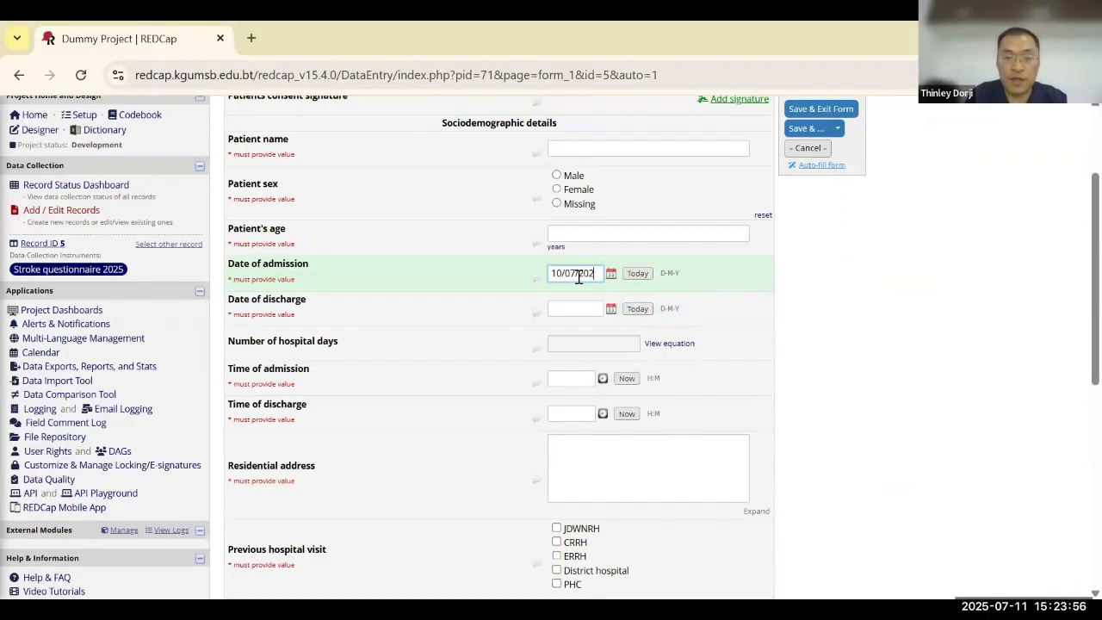
text(2025)
click(574, 308)
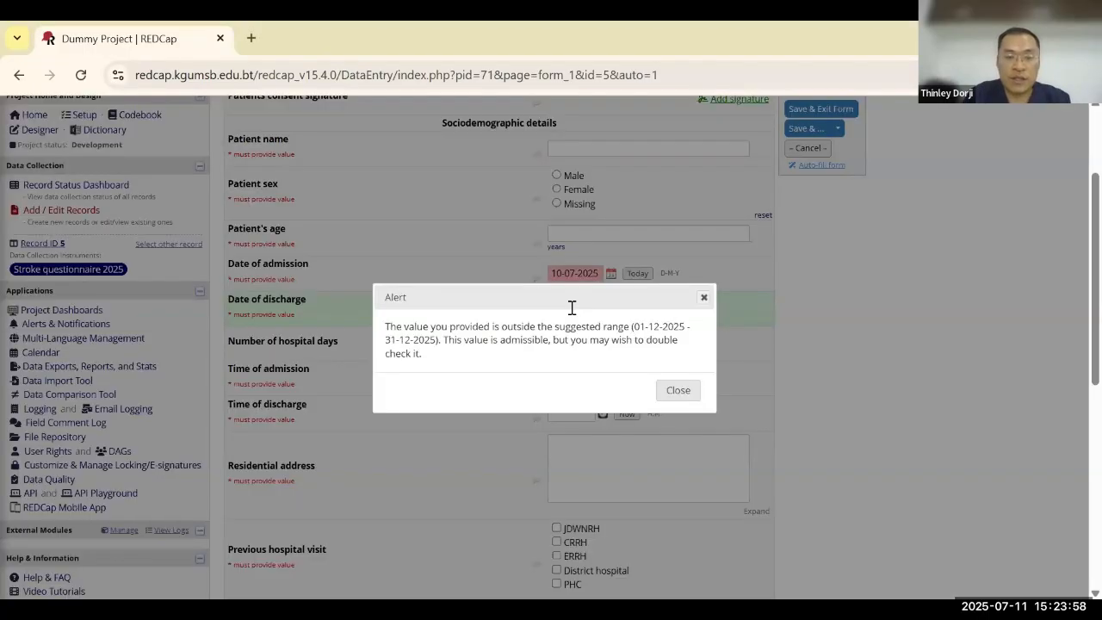
click(677, 391)
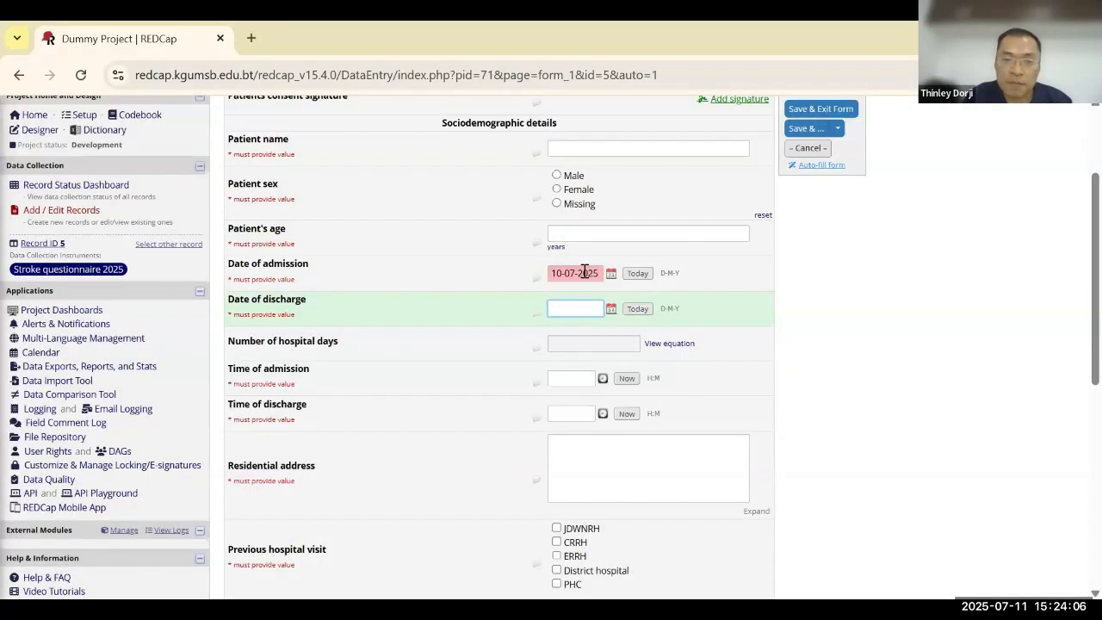
- Dismiss the range alert and change the Date of admission to 10-12-2025
click(639, 276)
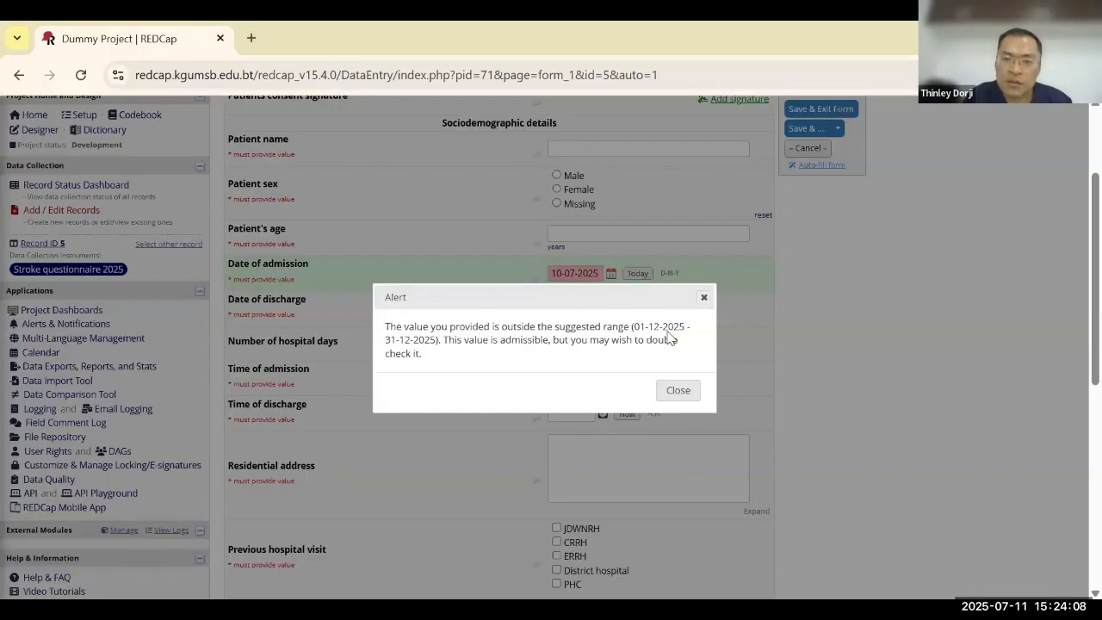
click(703, 297)
click(573, 272)
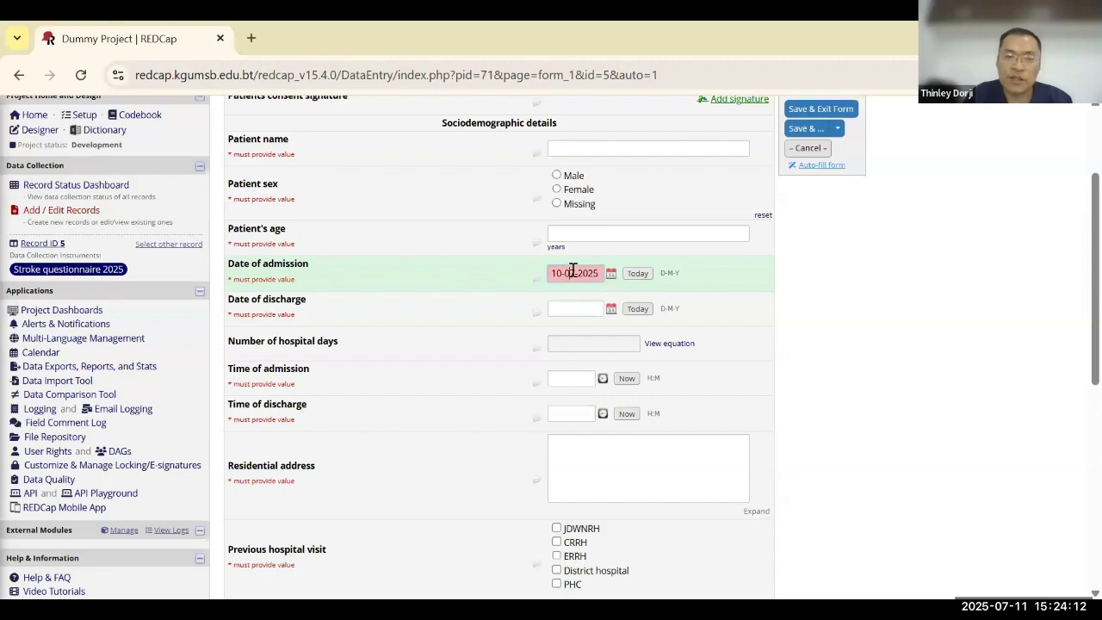
key(BackSpace)
key(BackSpace)
text(12)
- Set the Date of discharge to 13-12-2025 so that the Number of hospital days is calculated
click(585, 308)
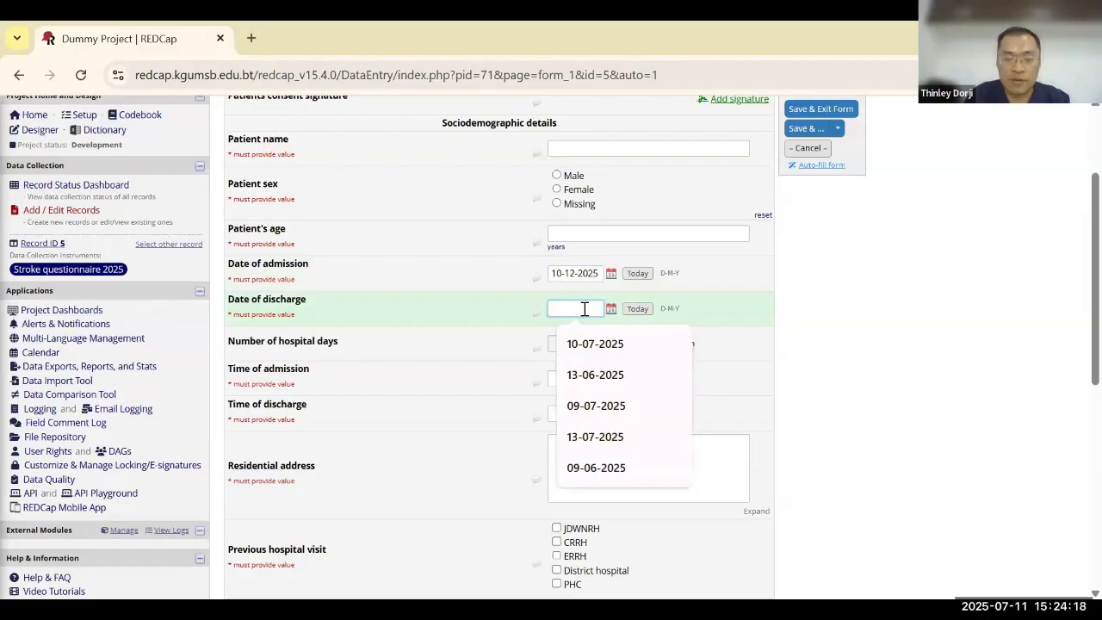
text(13/12/202)
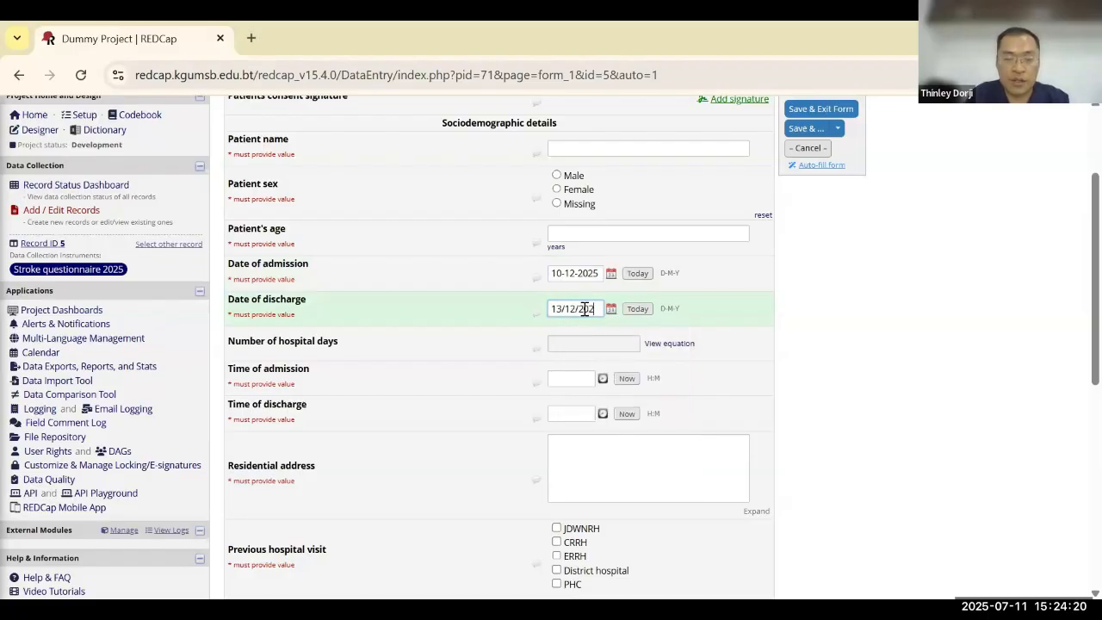
text(5)
click(724, 356)
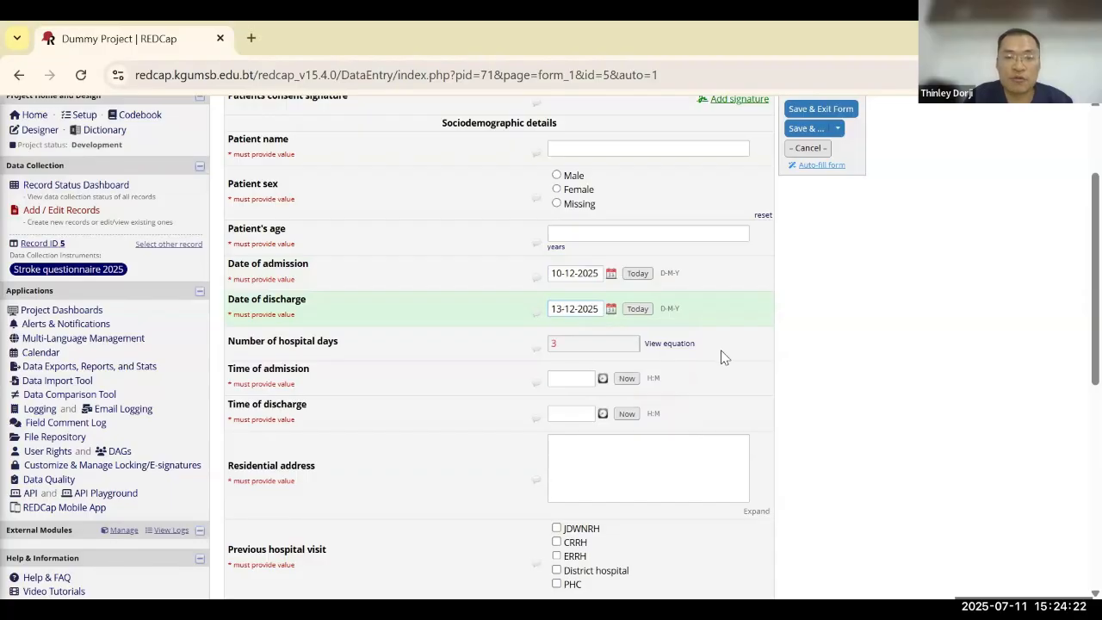
- Examine the calculated Number of hospital days against the admission and discharge dates
key(ctrl+plus)
key(ctrl+plus)
key(ctrl+plus)
key(ctrl+plus)
key(ctrl+plus)
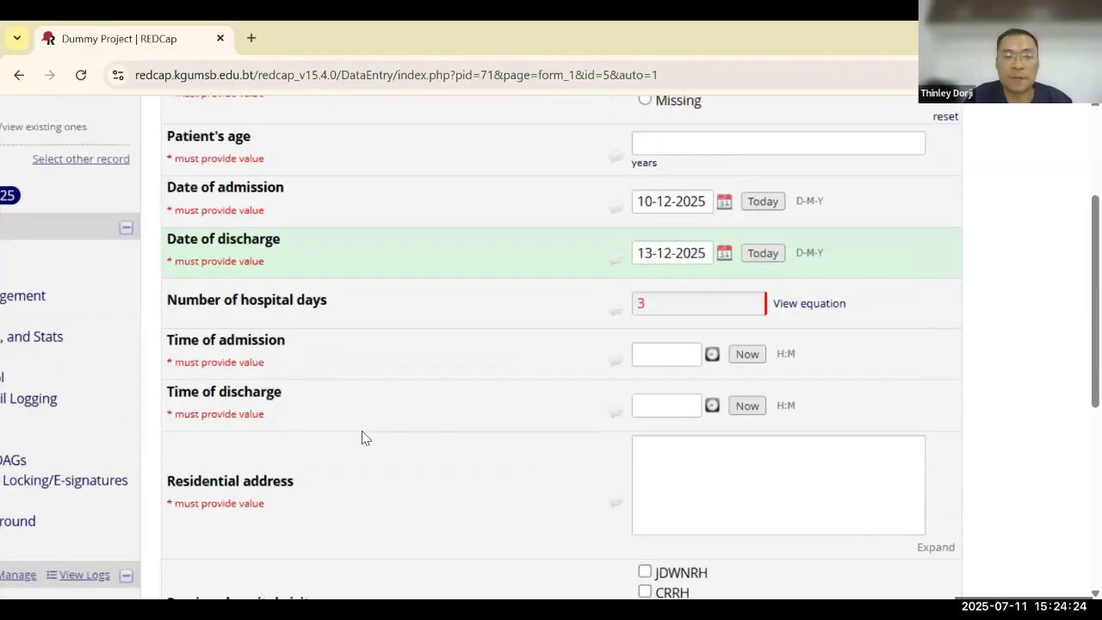
key(ctrl+minus)
scroll(361, 437, up, 1)
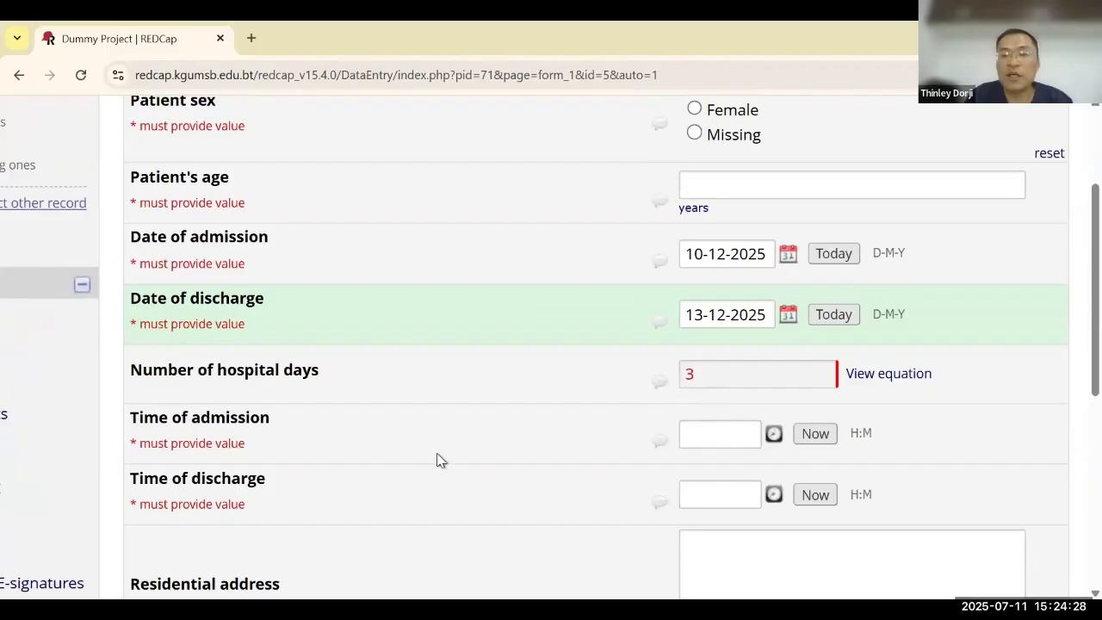
key(ctrl+minus)
key(ctrl+minus)
key(ctrl+minus)
key(ctrl+minus)
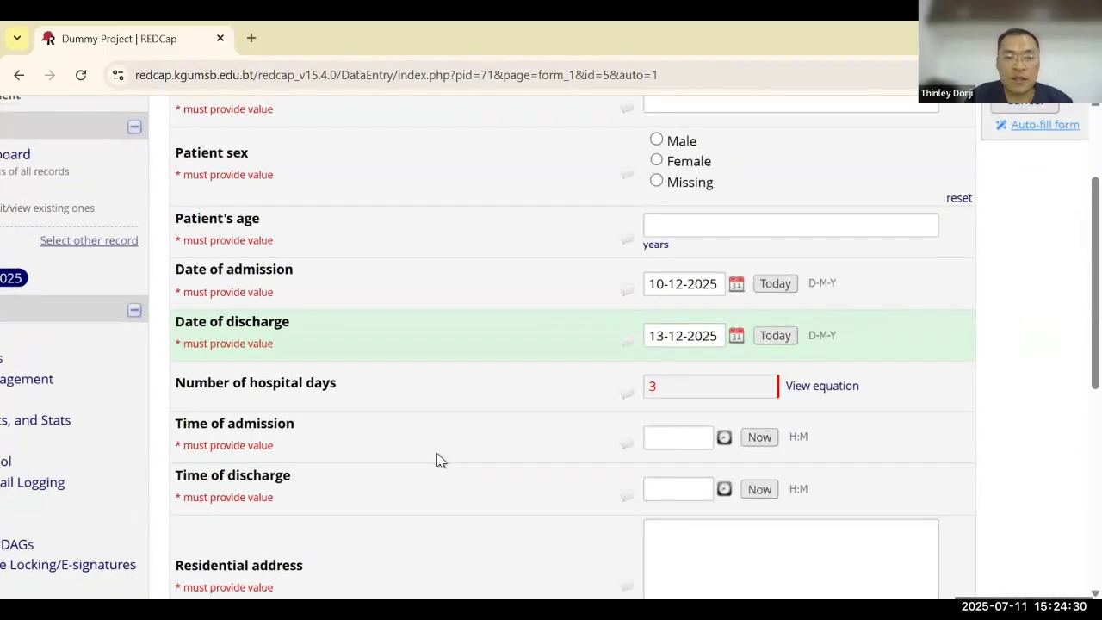
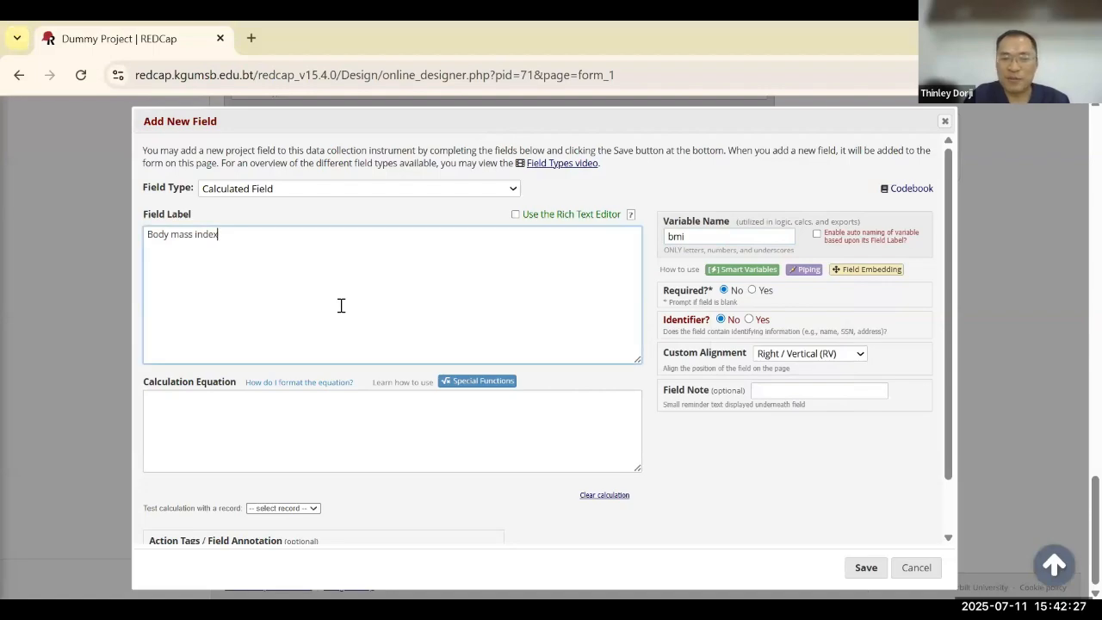
- Save the Body mass index calculated field with variable name bmi, and reopen it to edit its calculation equation
click(866, 568)
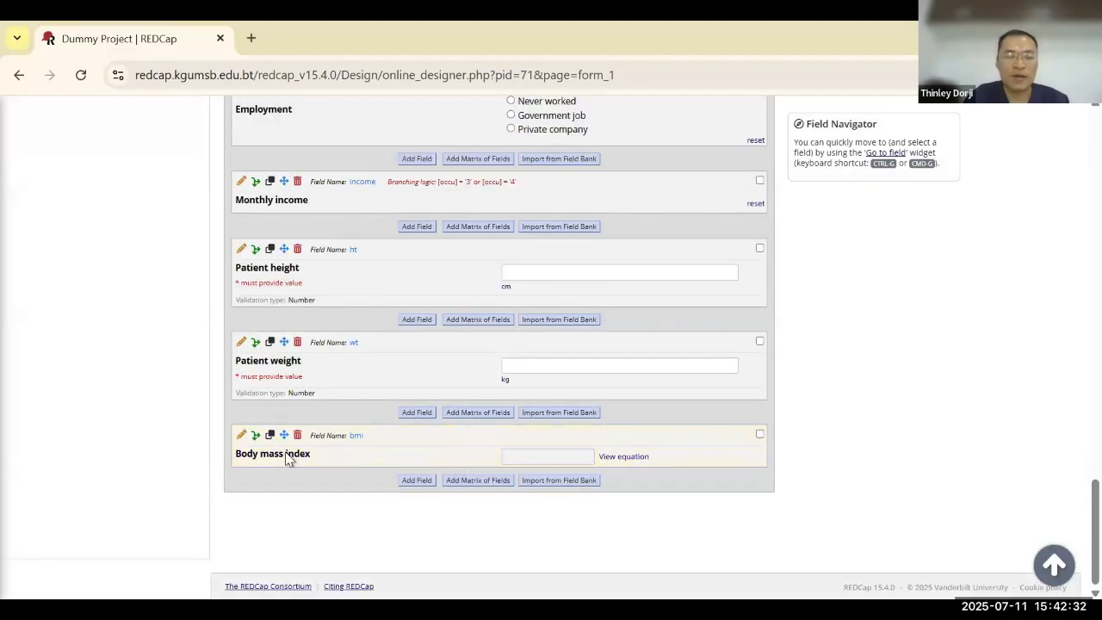
click(241, 436)
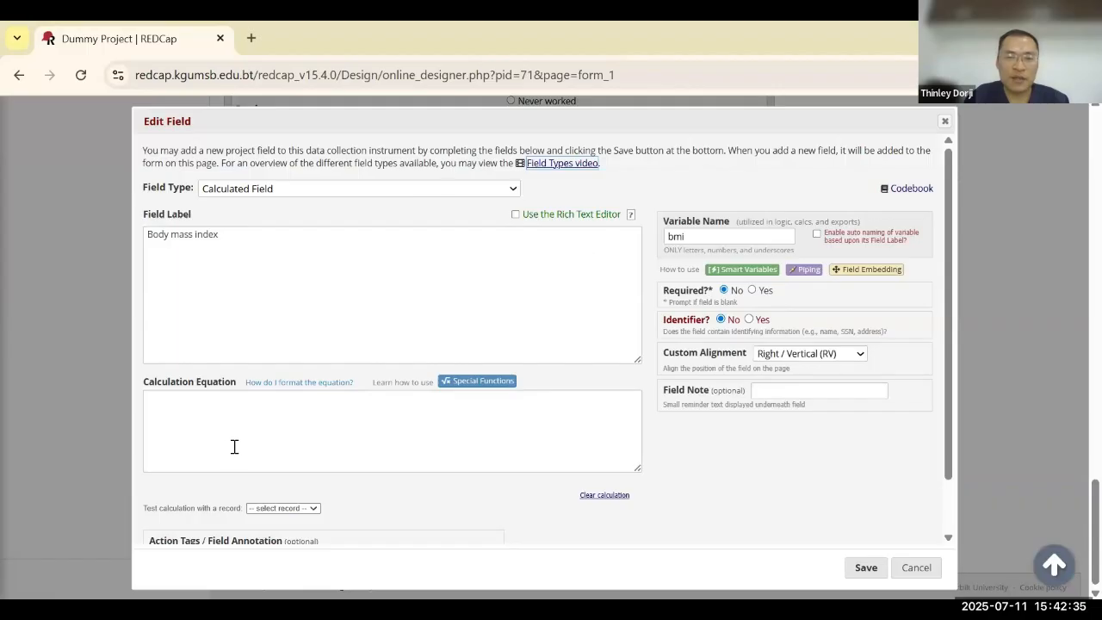
click(233, 445)
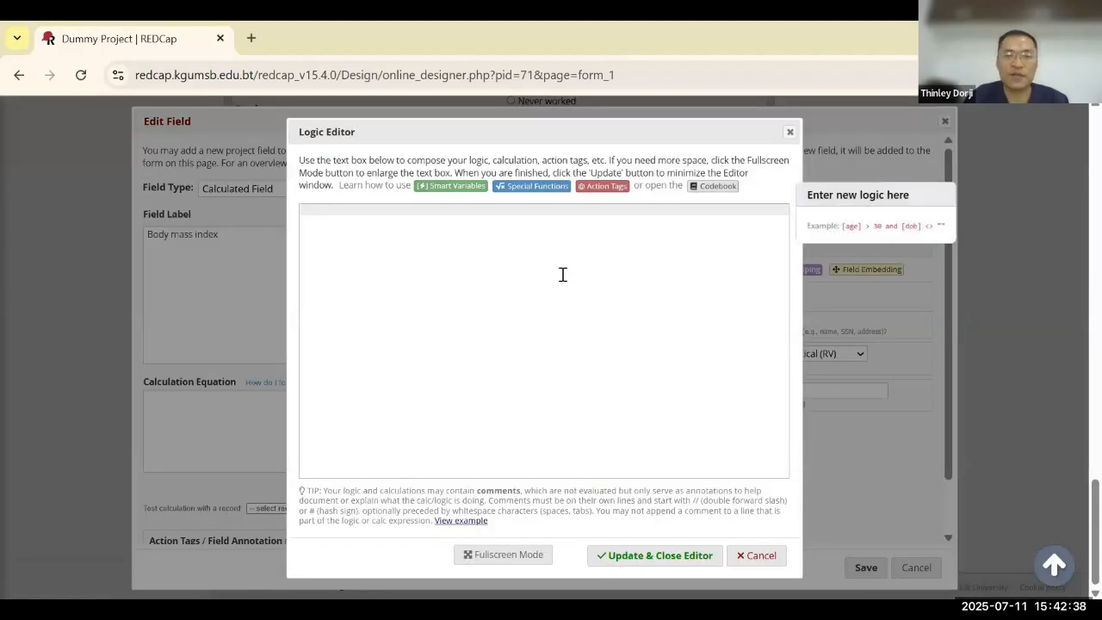
key(ctrl+plus)
scroll(563, 275, up, 3)
scroll(562, 274, up, 2)
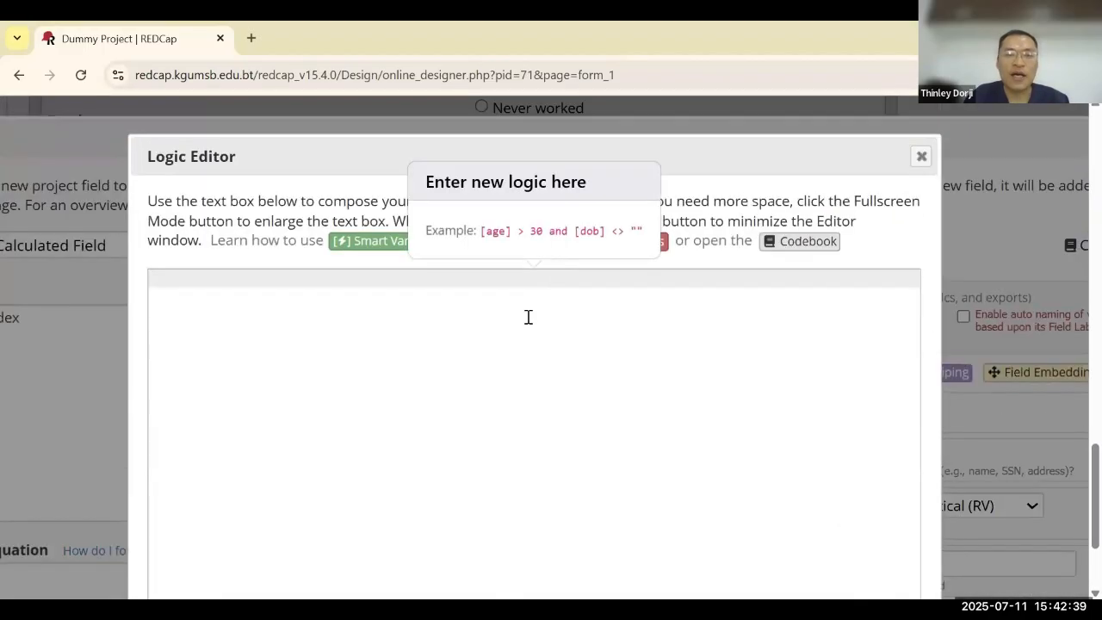
key(ctrl+plus)
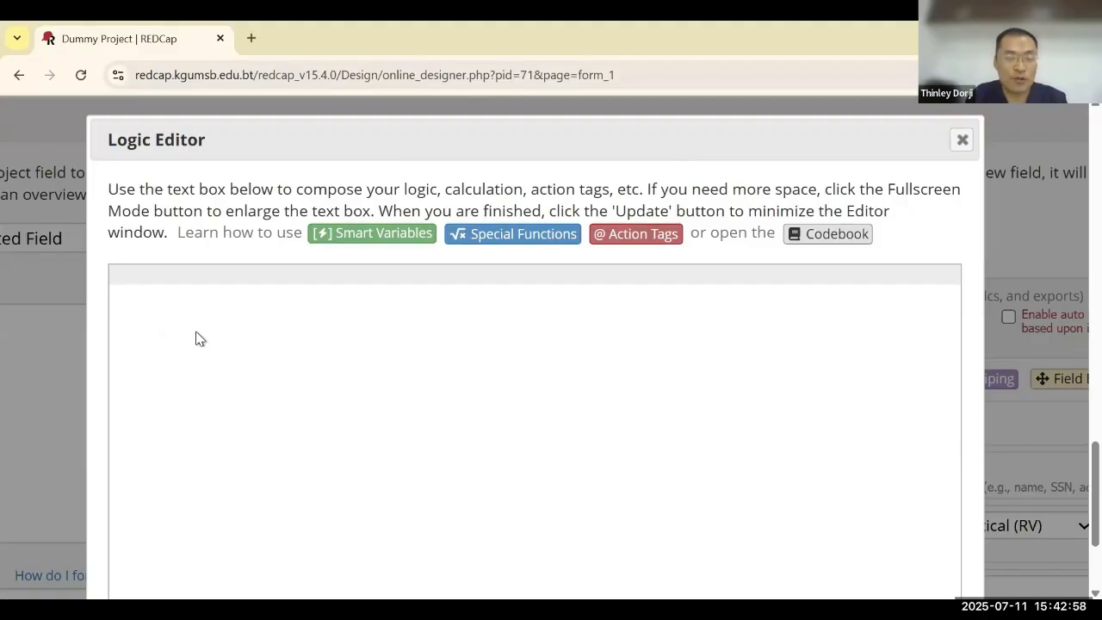
- Begin the Body mass index equation with the height converted to metres as ([ht]/100)
text([h)
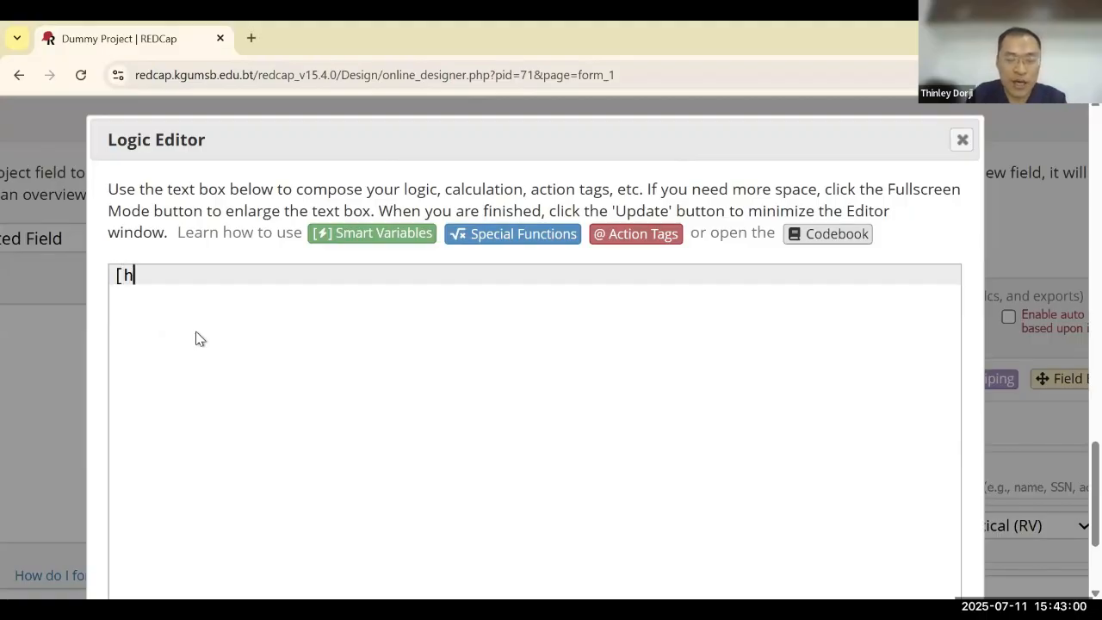
text(t]/100)
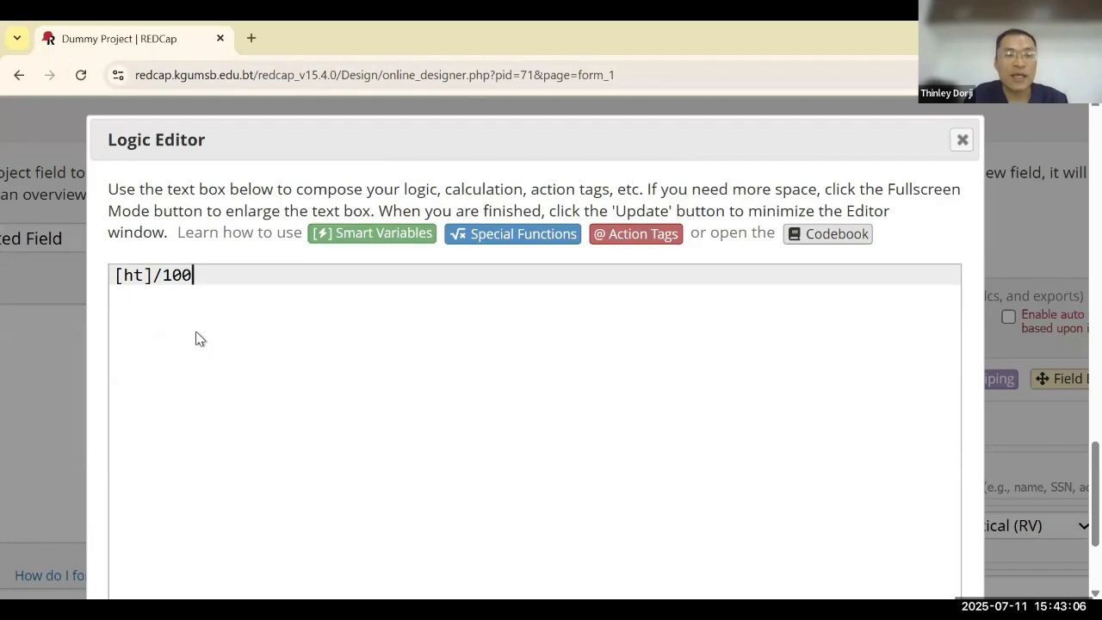
text())
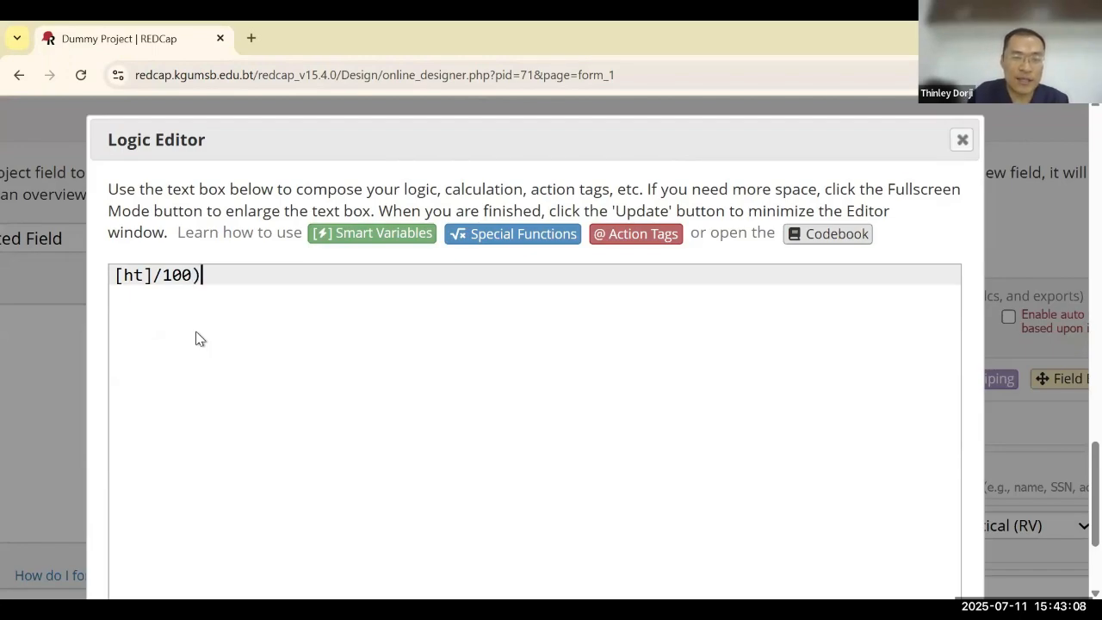
key(Left)
key(Left)
key(Left)
key(Left)
key(Left)
key(Left)
key(Left)
key(Left)
key(Left)
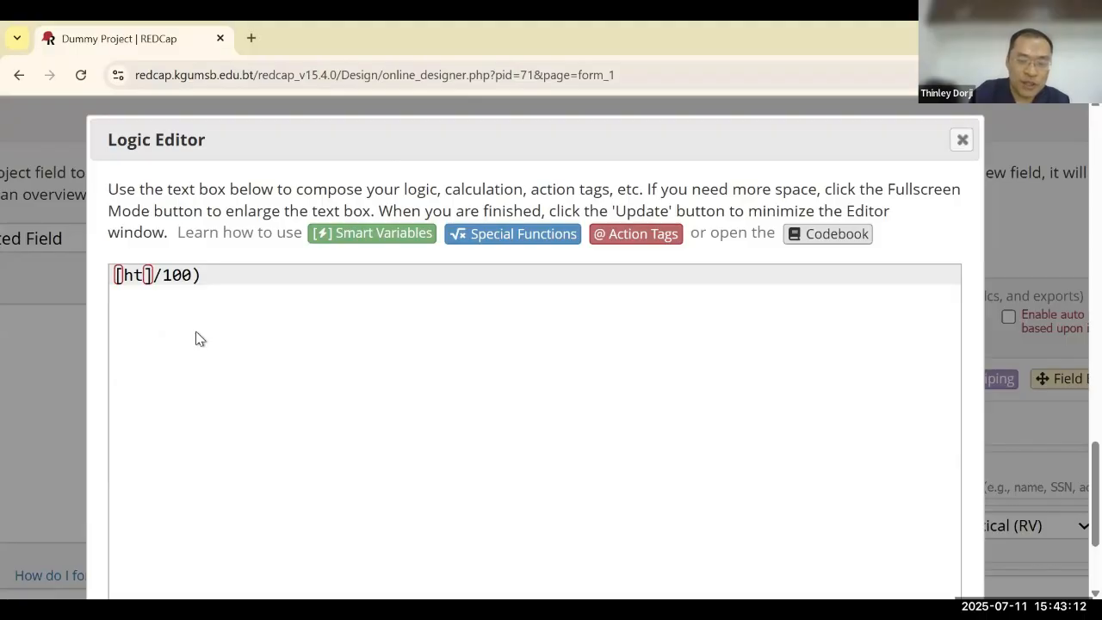
text(()
key(Right)
key(Right)
key(Right)
key(Right)
key(Right)
key(Right)
key(Right)
key(Right)
key(Right)
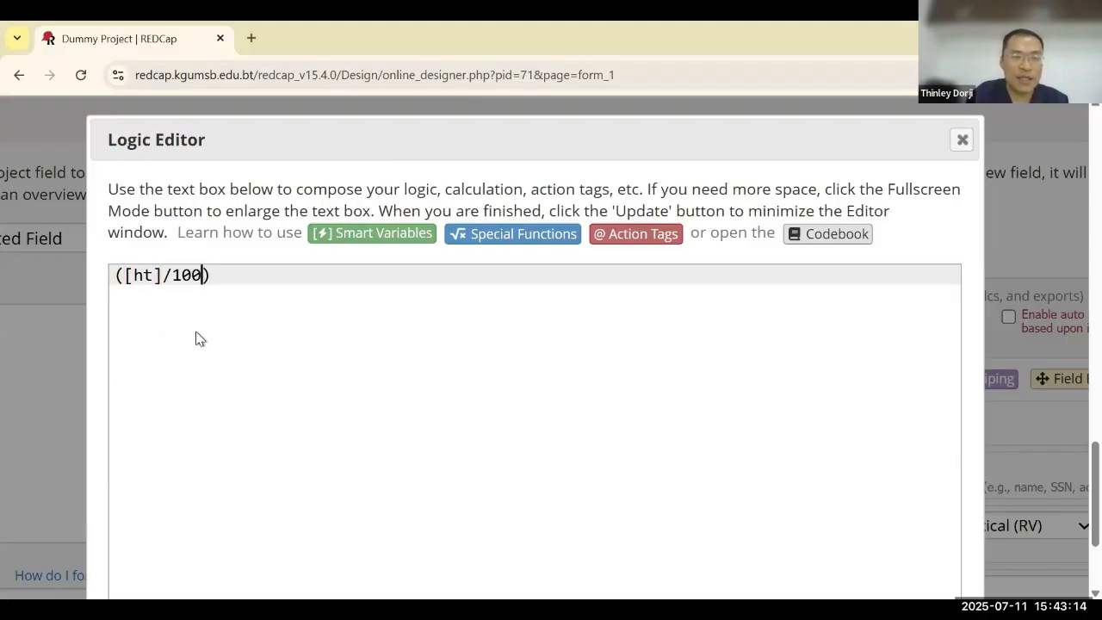
- Square the height by multiplying the expression by a copy of itself, as ([ht]/100)*([ht]/100)
text(*)
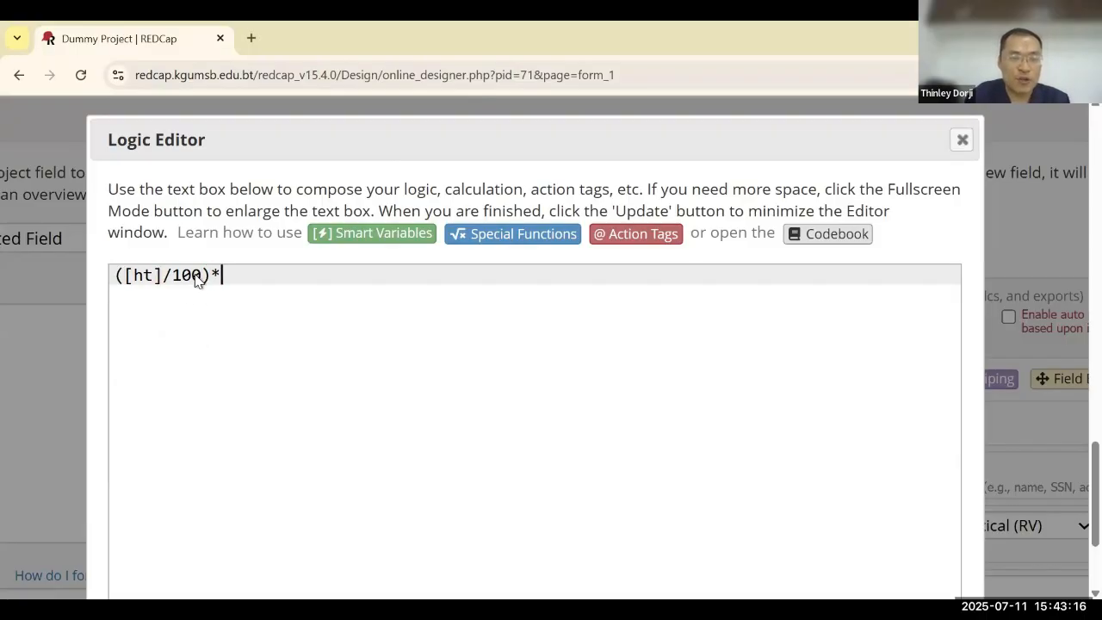
drag(201, 275, 98, 290)
key(ctrl+c)
click(258, 270)
key(ctrl+v)
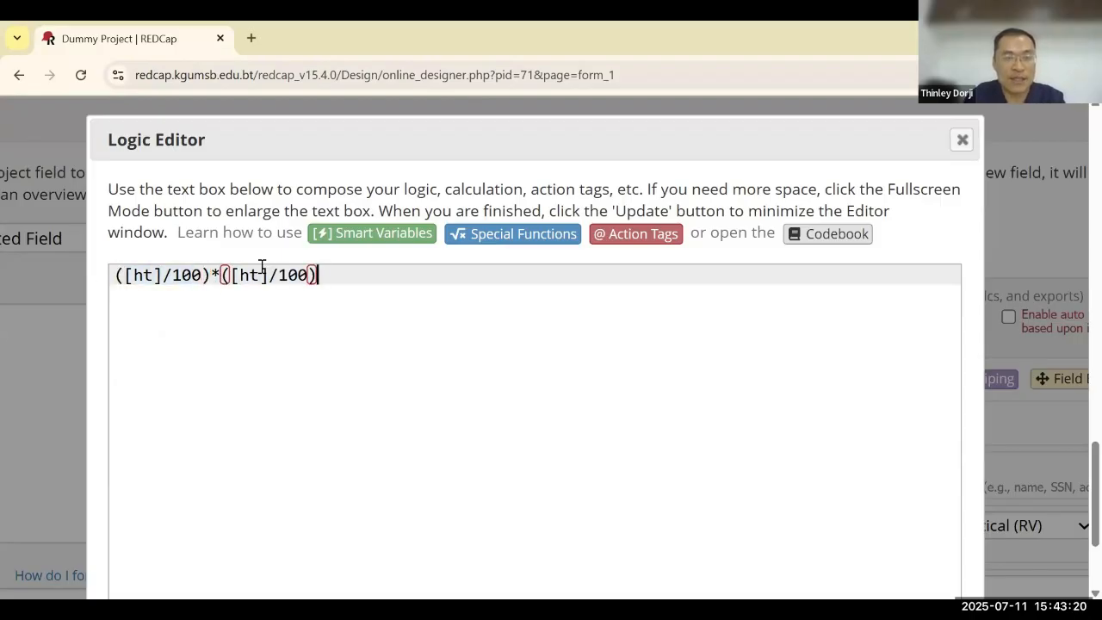
- Enclose the squared height in parentheses and divide the weight by it, as [wt]/(([ht]/100)*([ht]/100))
text())
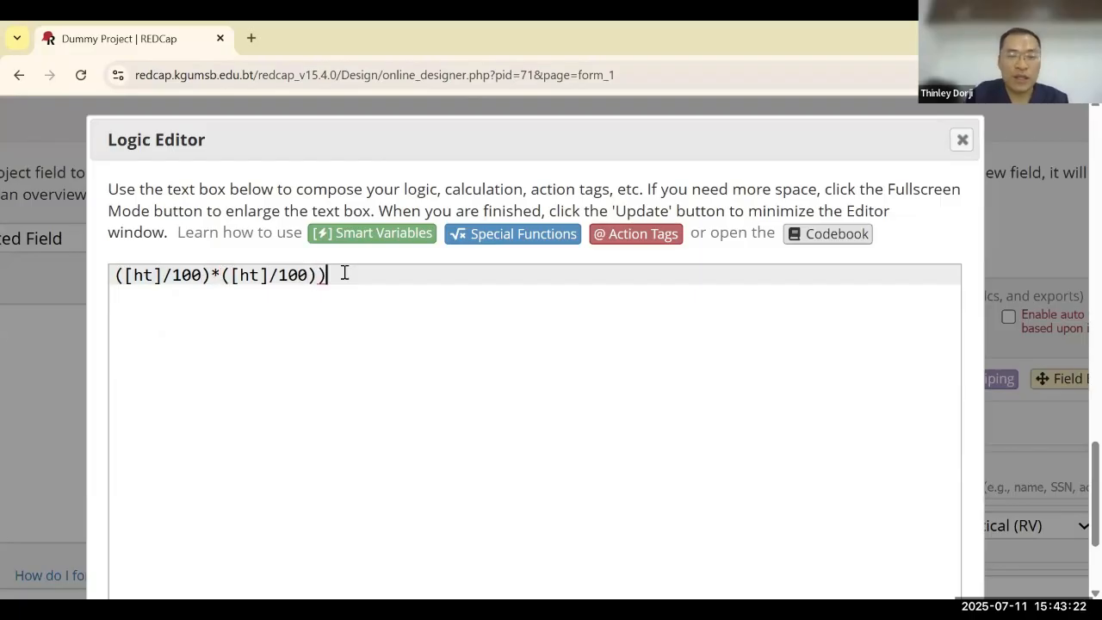
click(114, 275)
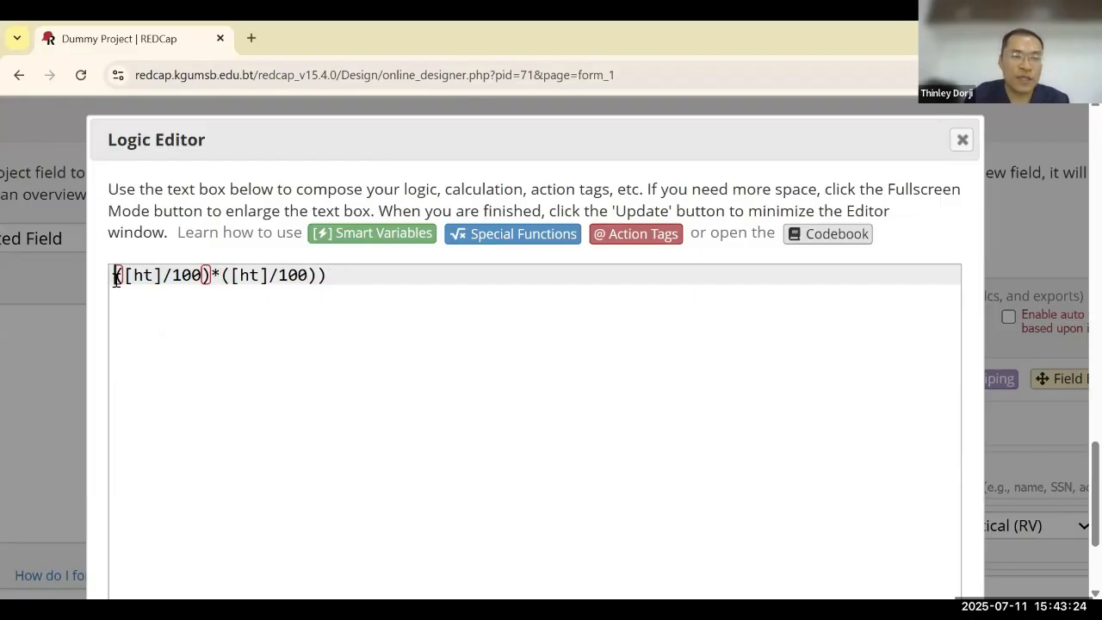
text(()
text([wt)
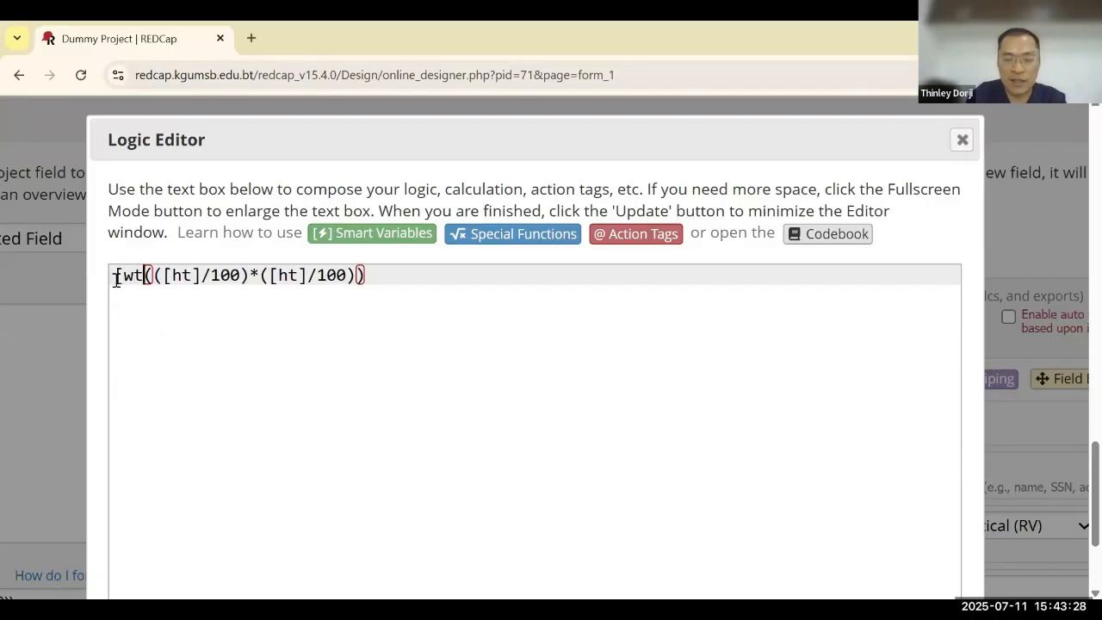
key(BackSpace)
key(BackSpace)
text(w)
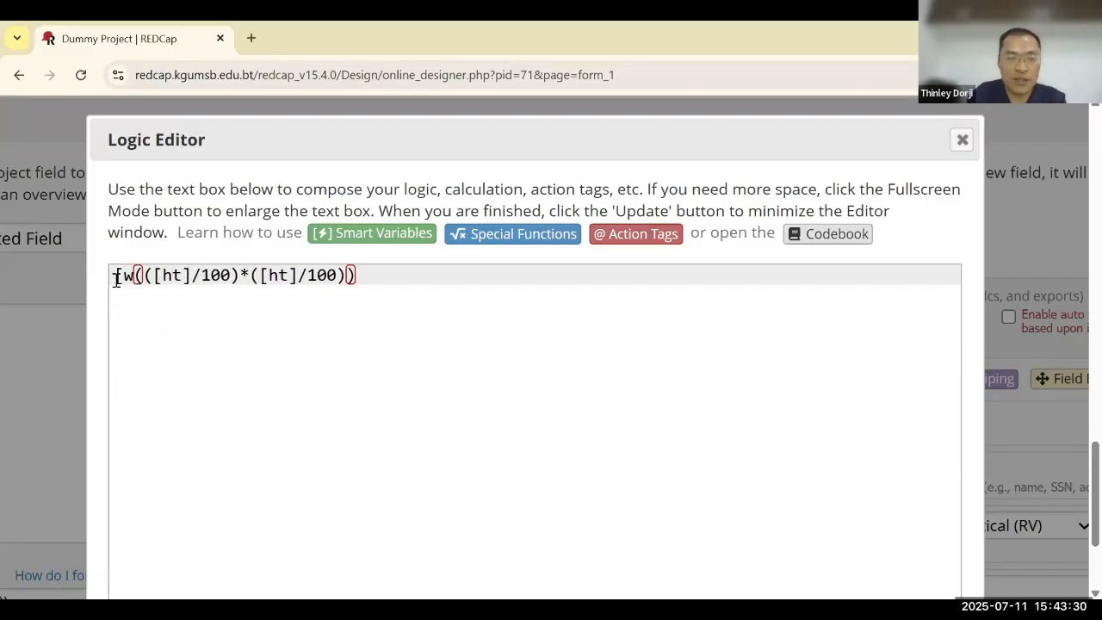
text(t]/)
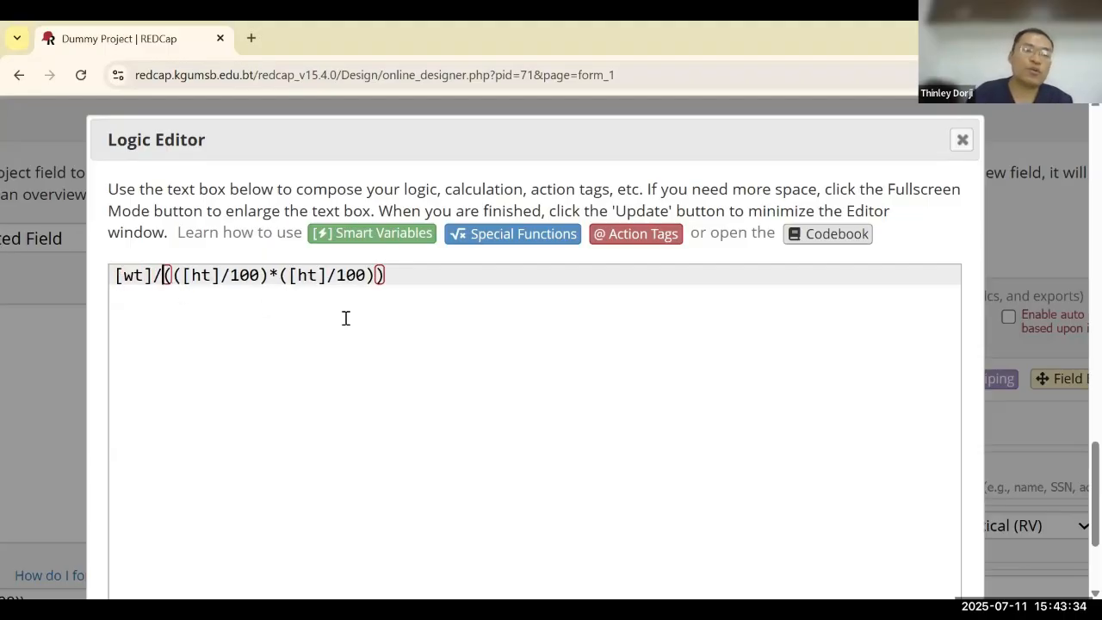
- Wrap the equation in rounddown with 2 decimal places, as rounddown ([wt]/(([ht]/100)*([ht]/100)),2)
click(115, 276)
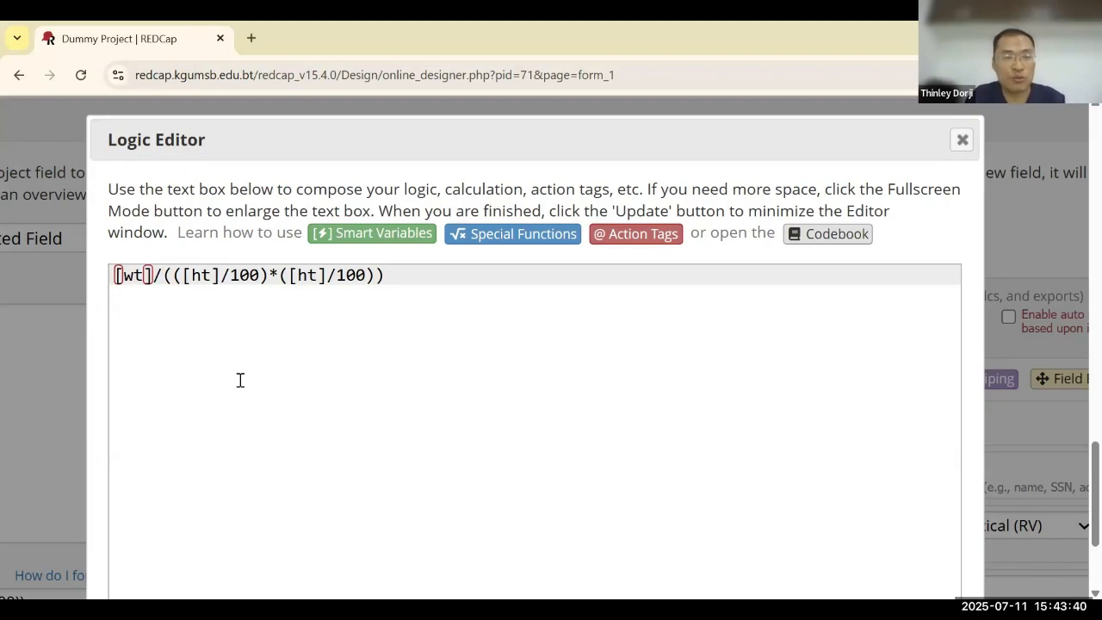
text(r)
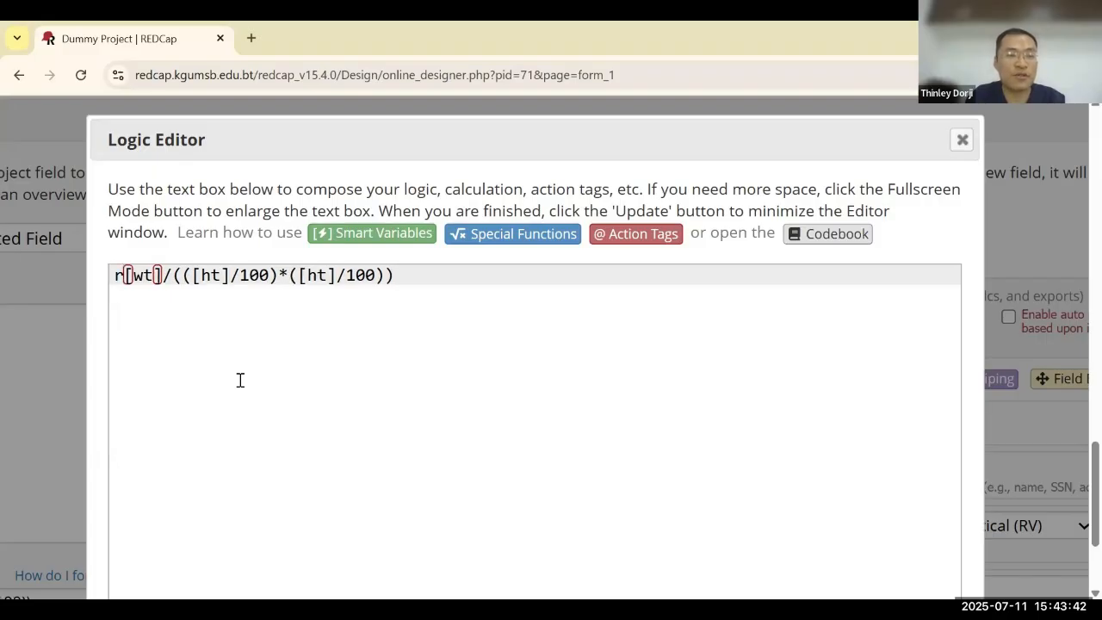
text(ounddown )
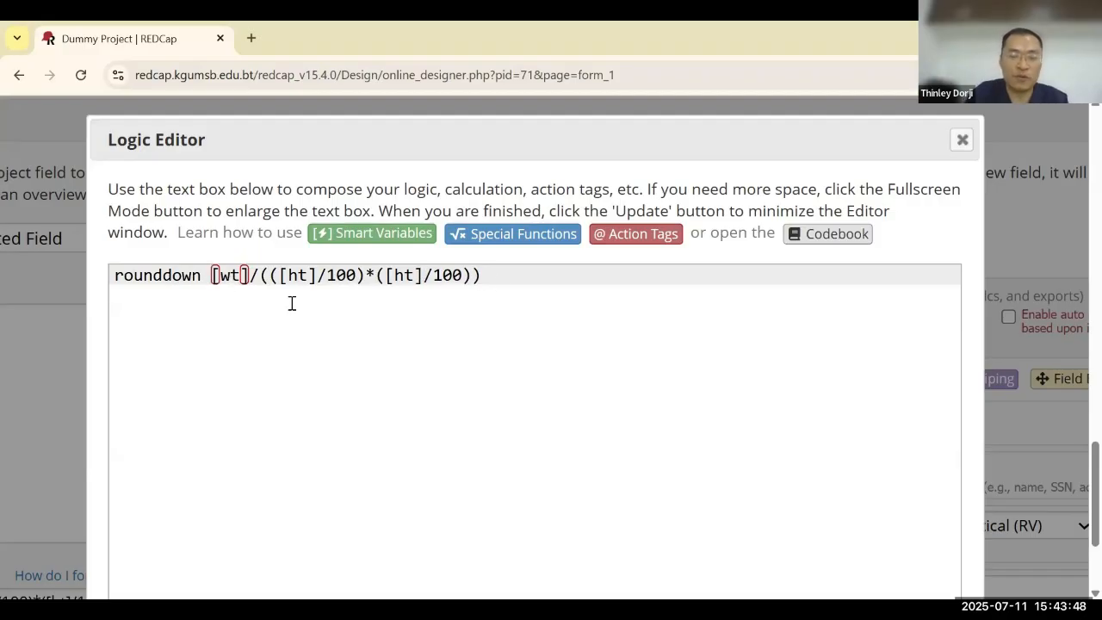
text(()
click(533, 276)
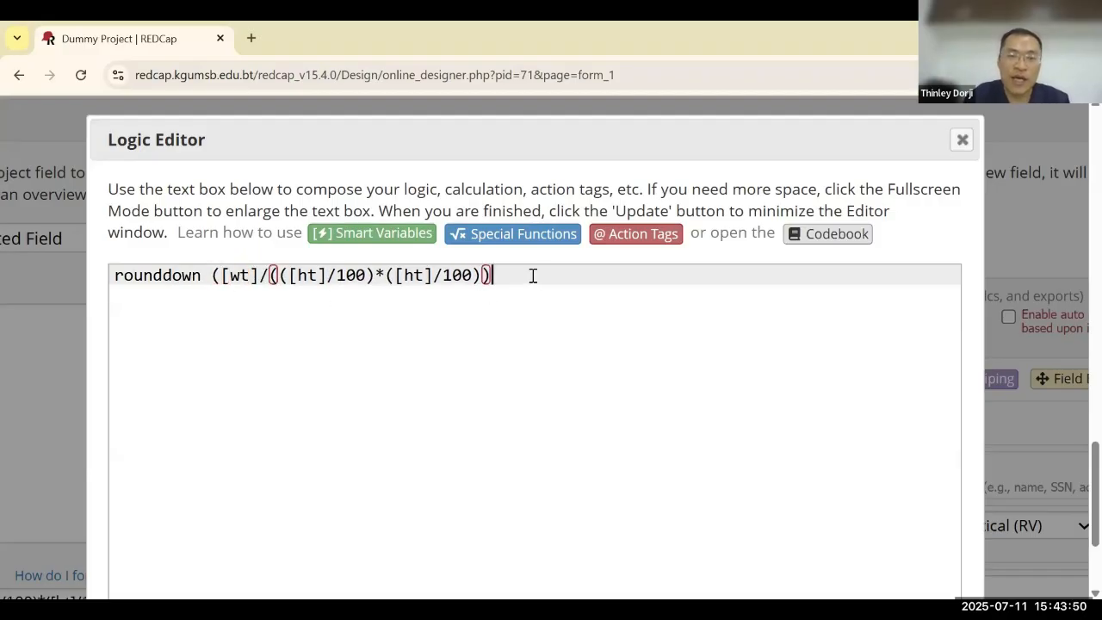
text(,)
text(1)
key(BackSpace)
text(2))
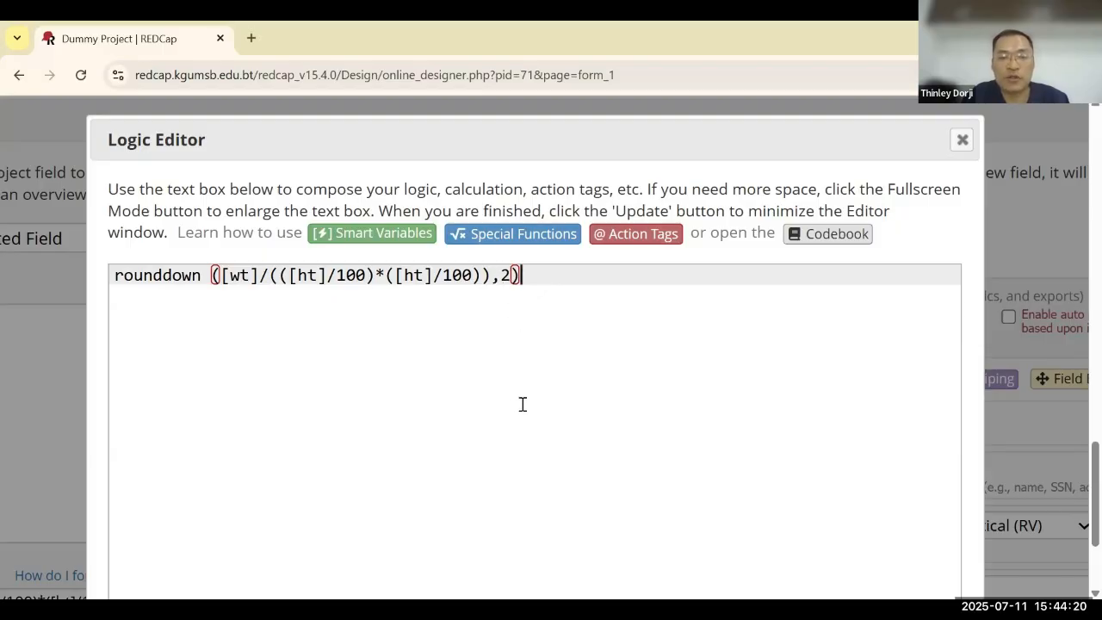
- Apply the finished equation and save the Body mass index field
scroll(523, 405, down, 5)
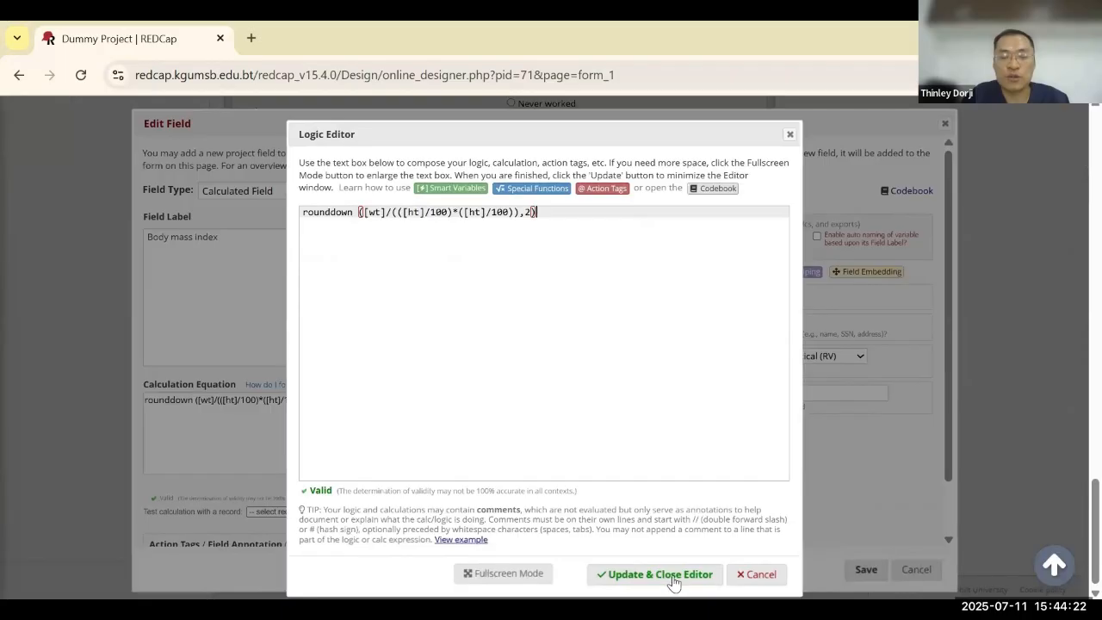
click(657, 575)
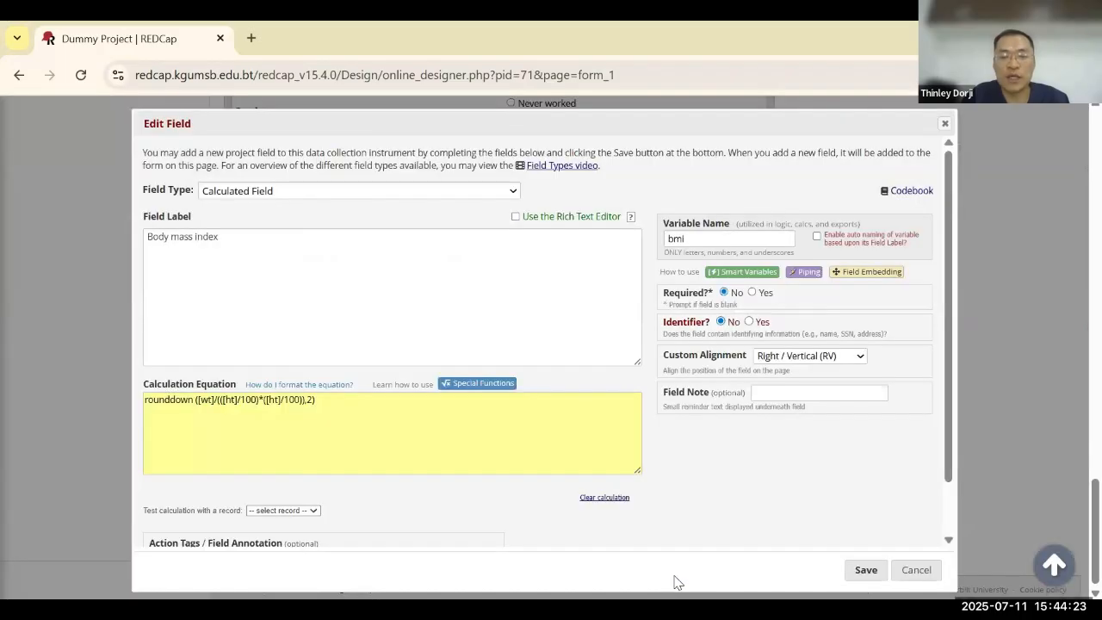
click(867, 572)
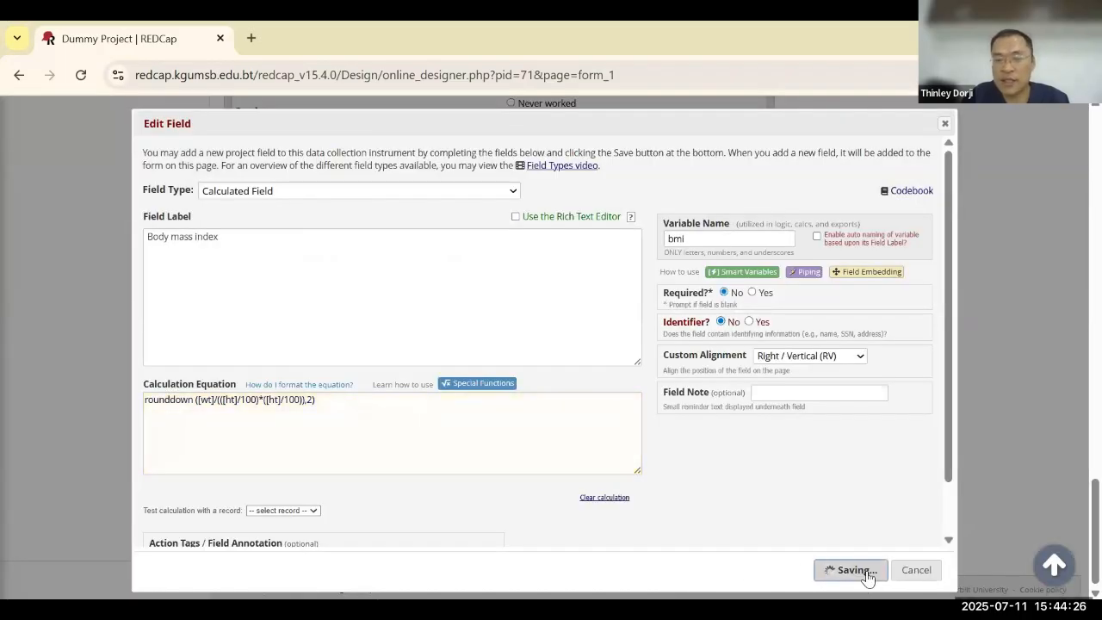
scroll(483, 326, up, 10)
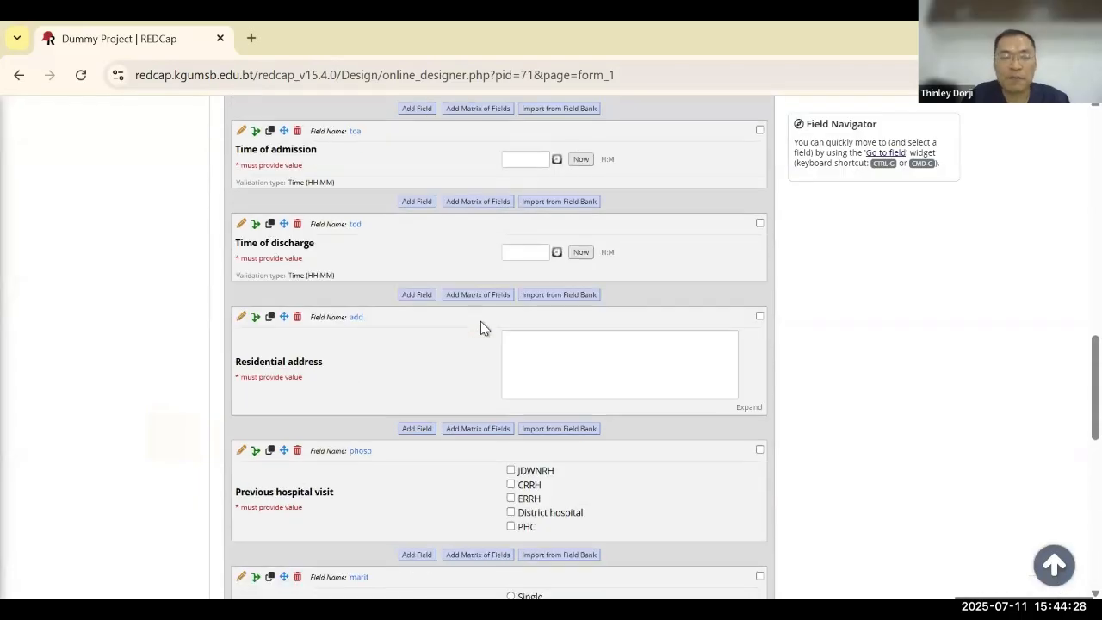
- Add a new record for the Stroke questionnaire 2025 from the Record Status Dashboard
scroll(482, 325, up, 10)
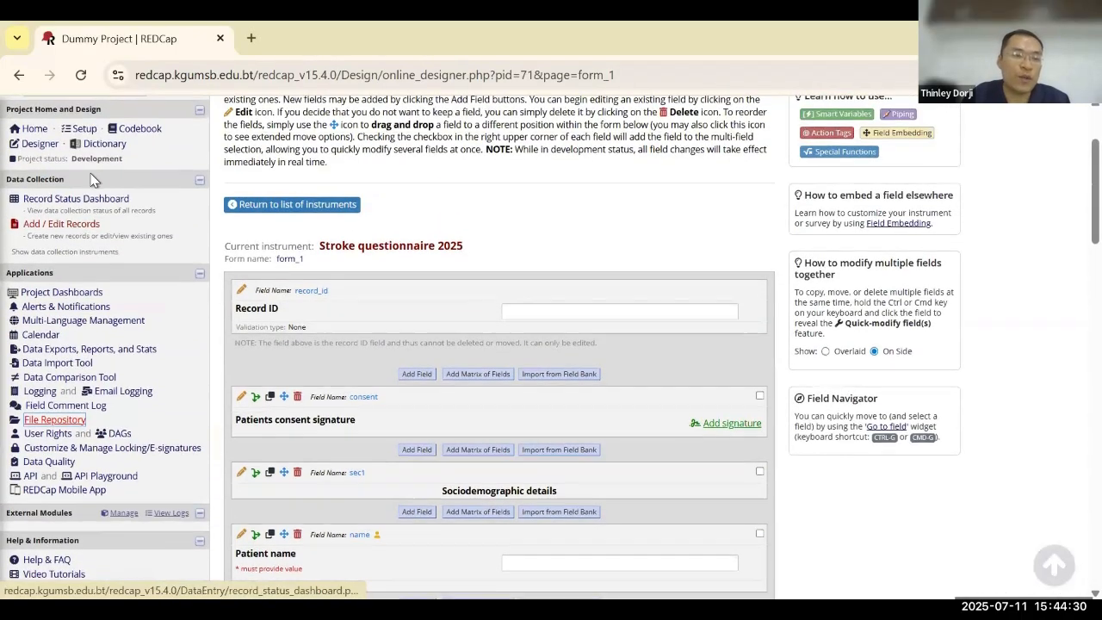
click(78, 199)
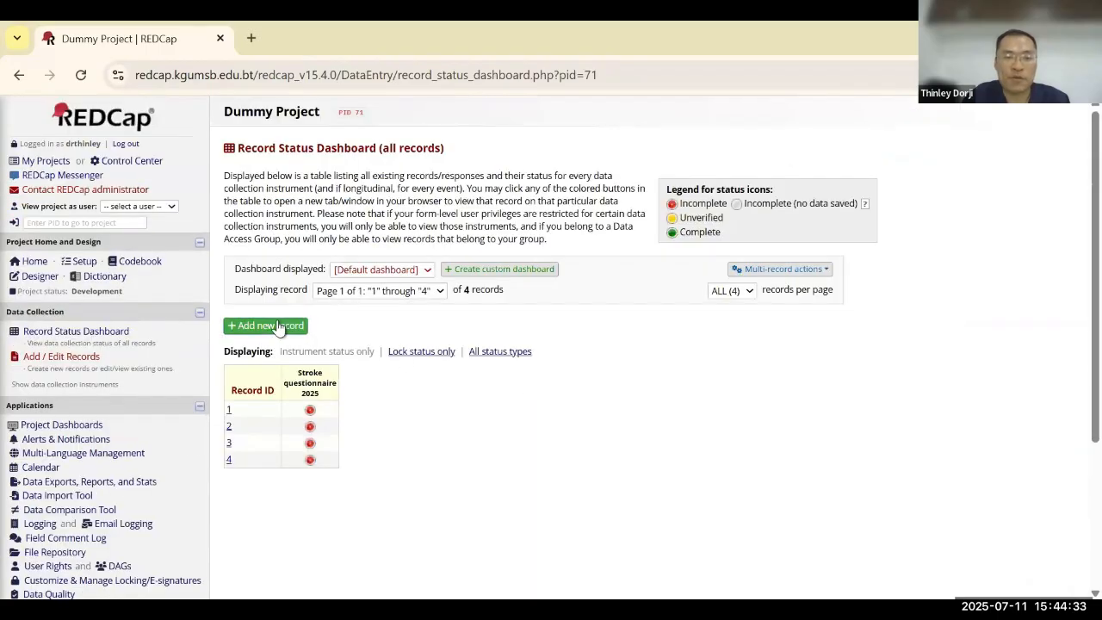
click(279, 329)
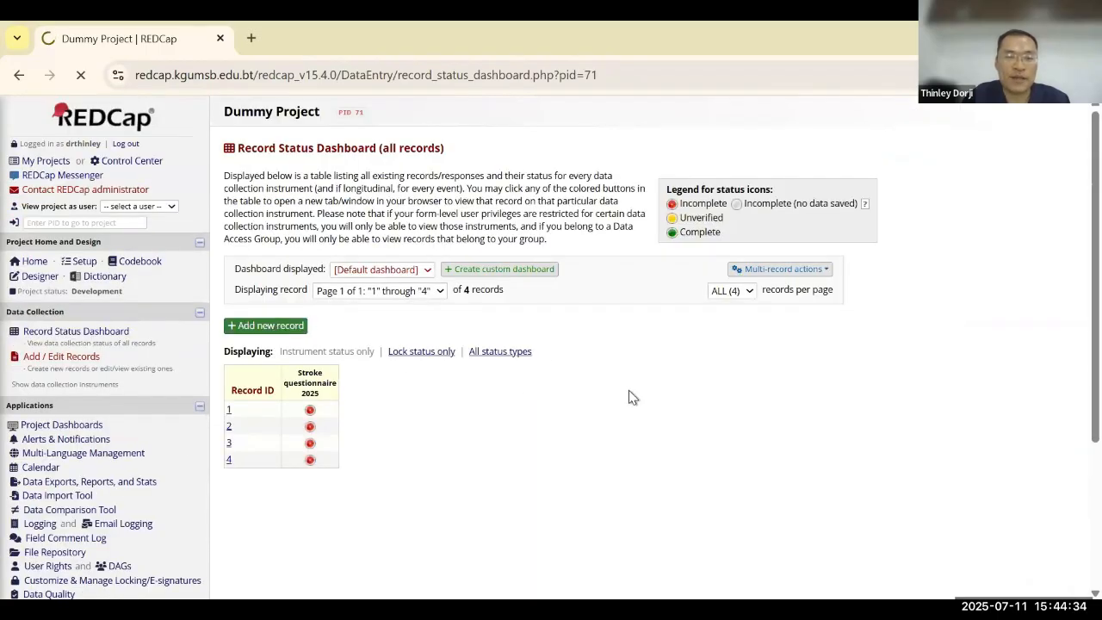
- Enter a patient height of 160 cm and a weight of 50 kg to test the Body mass index calculation
scroll(630, 390, down, 3)
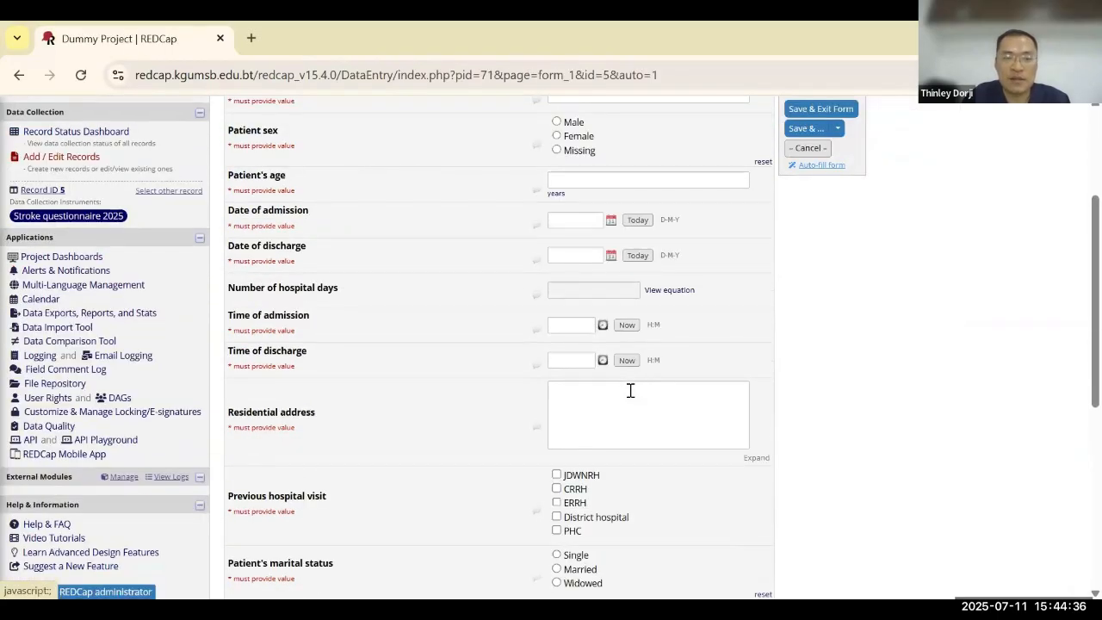
scroll(630, 390, down, 5)
click(579, 263)
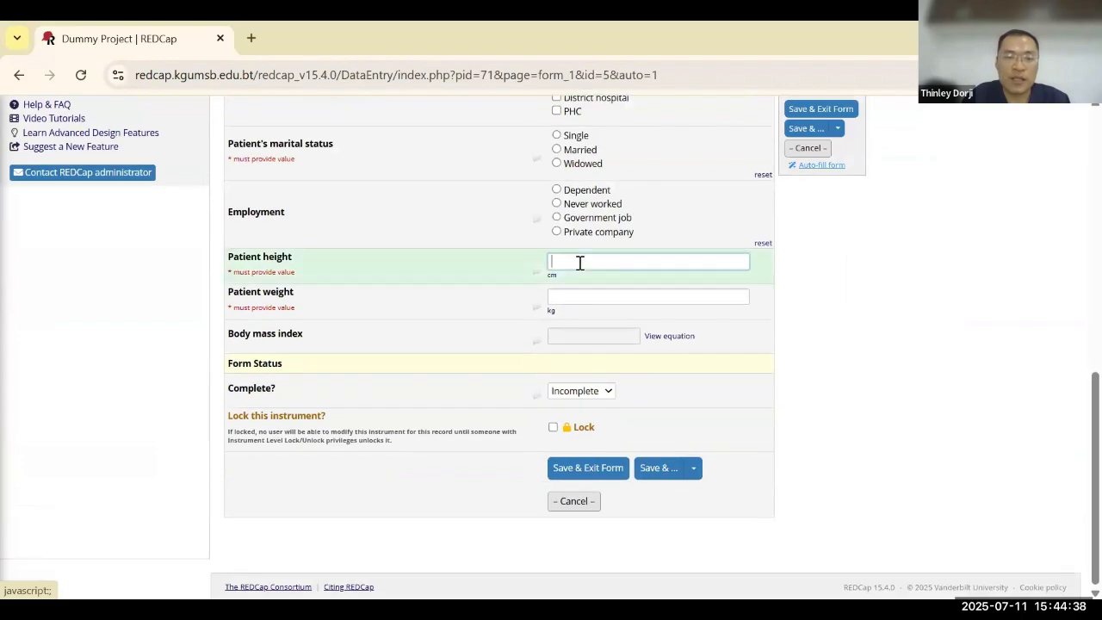
text(160)
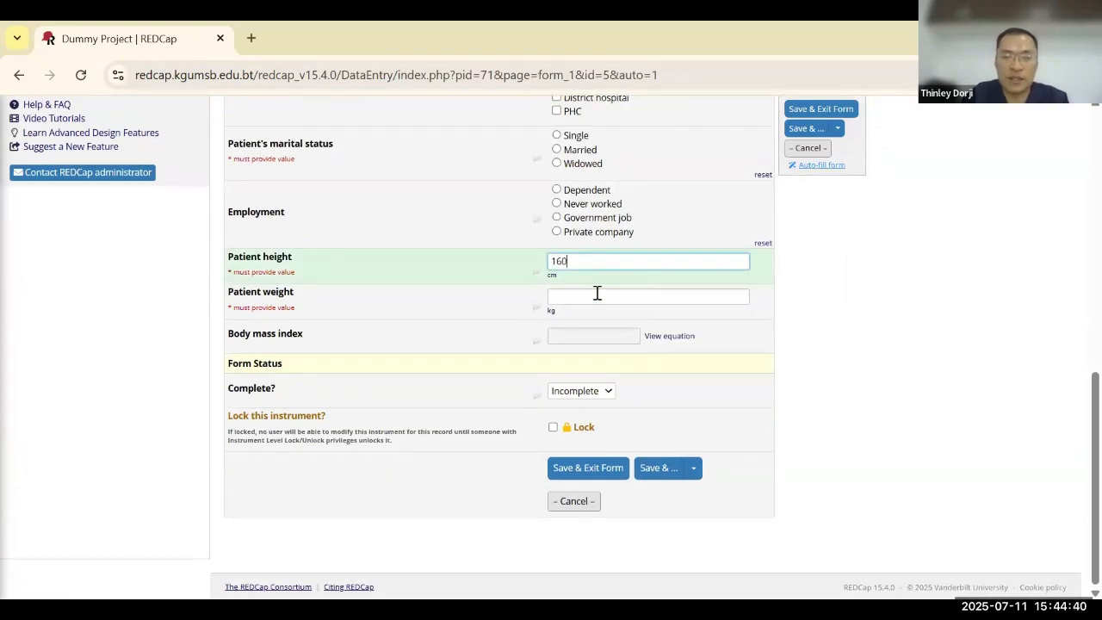
click(601, 297)
text(50)
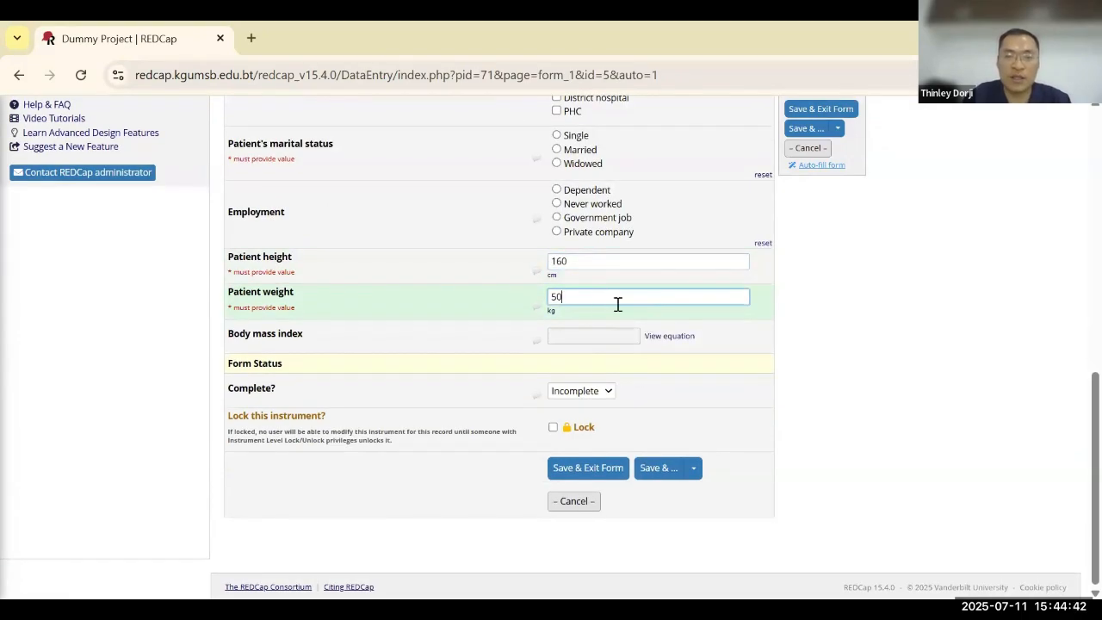
click(722, 342)
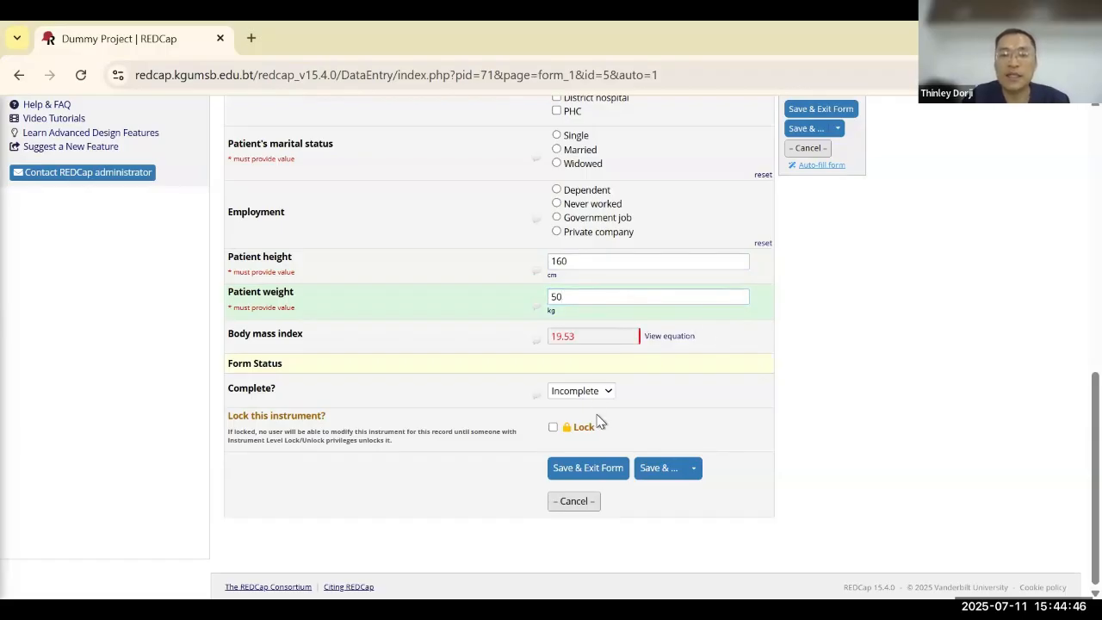
- Examine the calculation equation behind the Body mass index field and close it
click(671, 336)
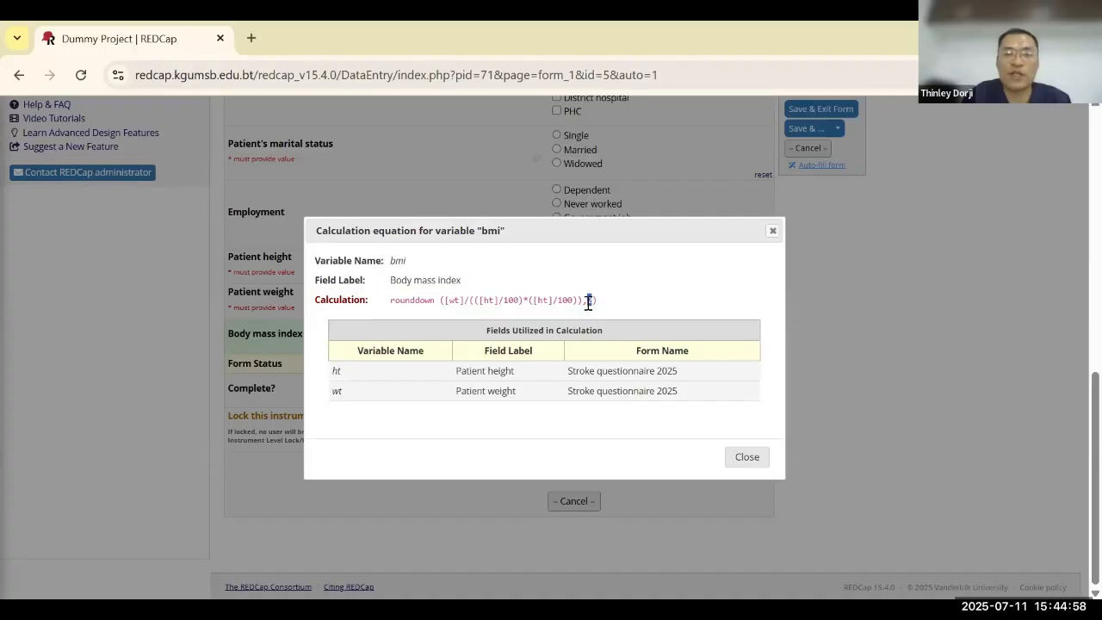
click(754, 461)
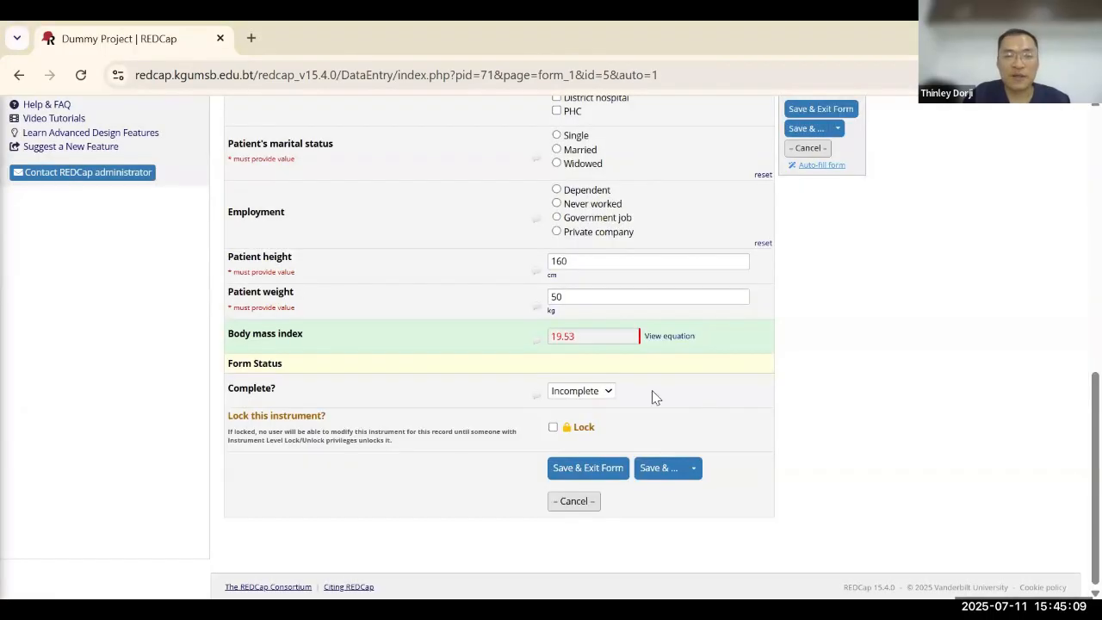
- Leave the new record for the project list without saving its data
scroll(652, 394, up, 15)
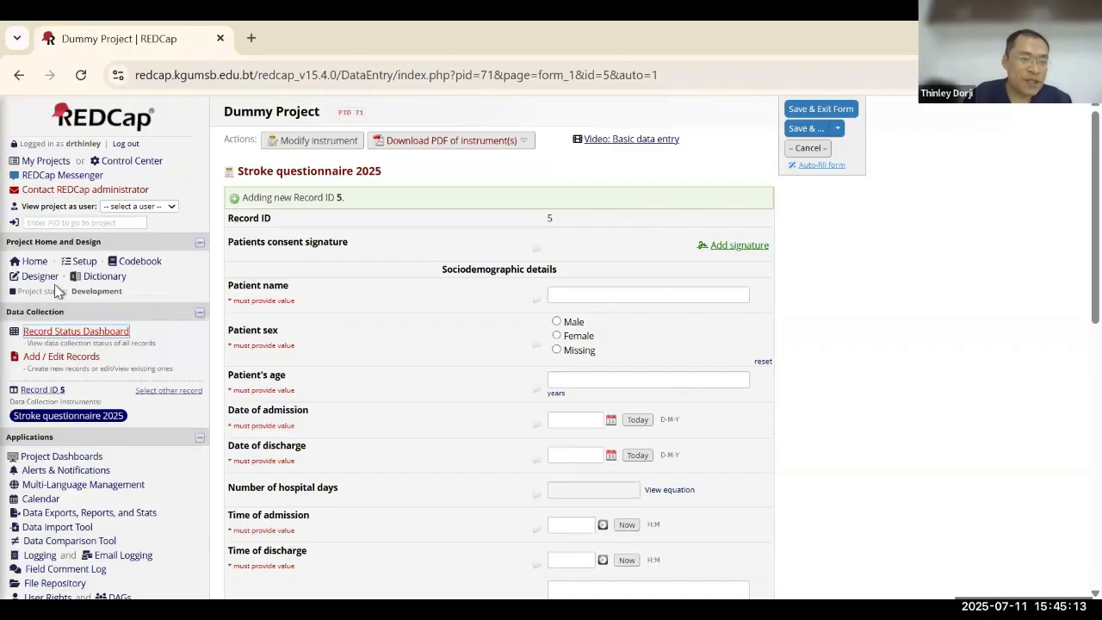
click(40, 161)
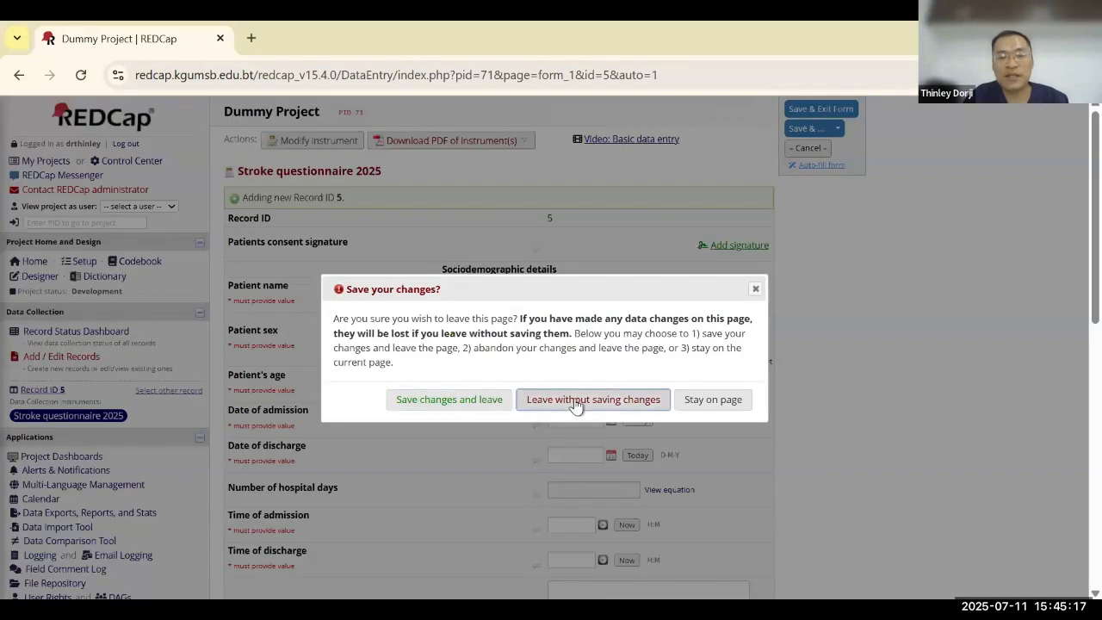
click(575, 403)
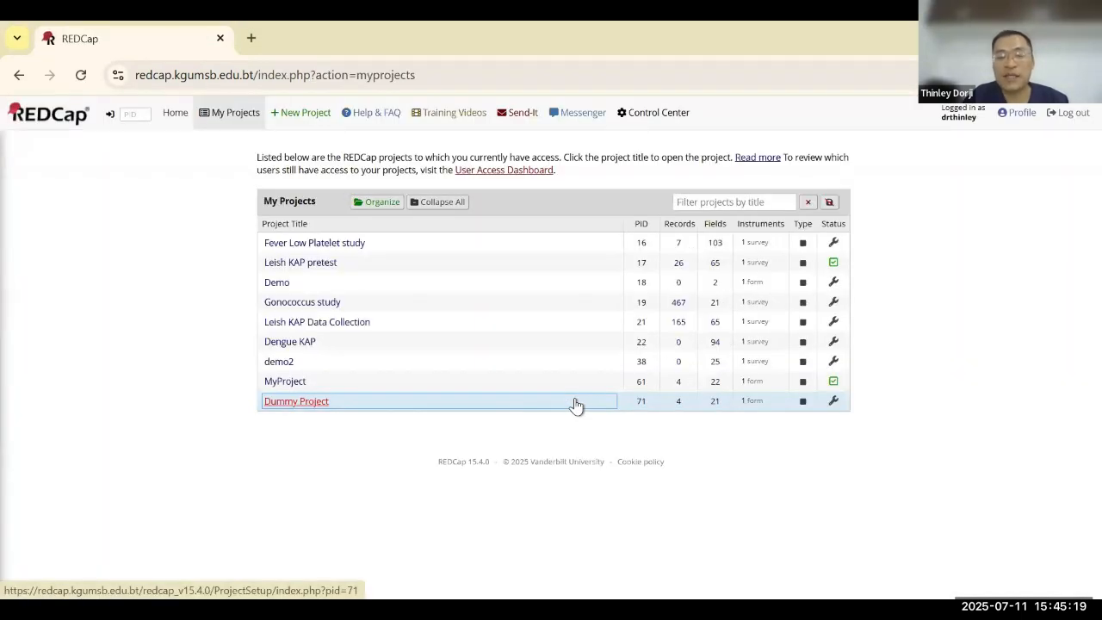
- Open the Dummy Project's Stroke questionnaire 2025 instrument in the Online Designer
click(306, 402)
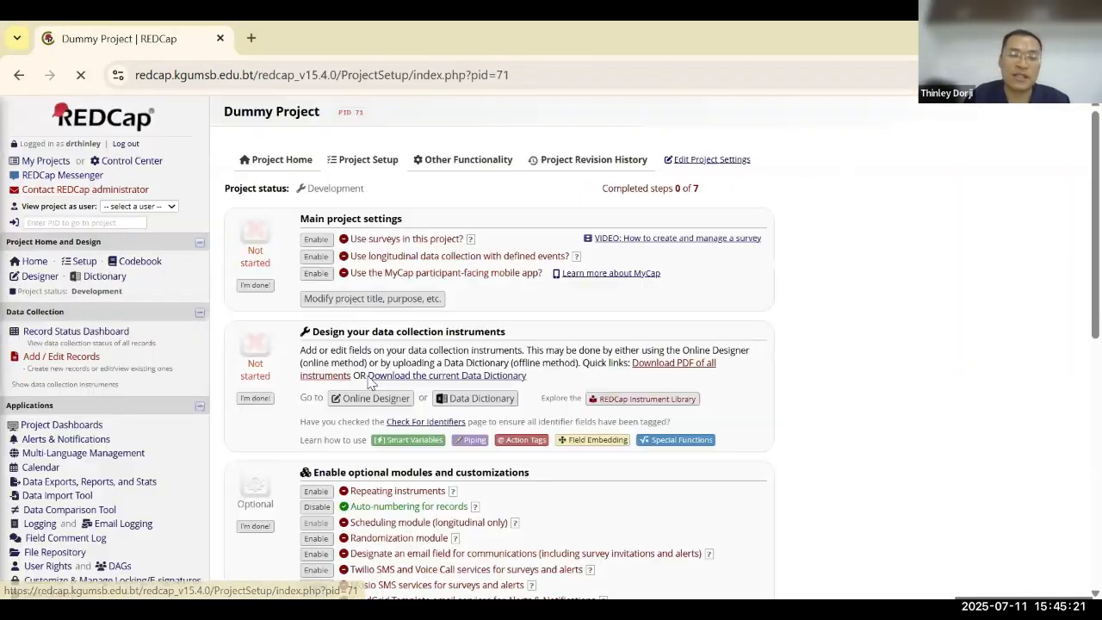
click(384, 400)
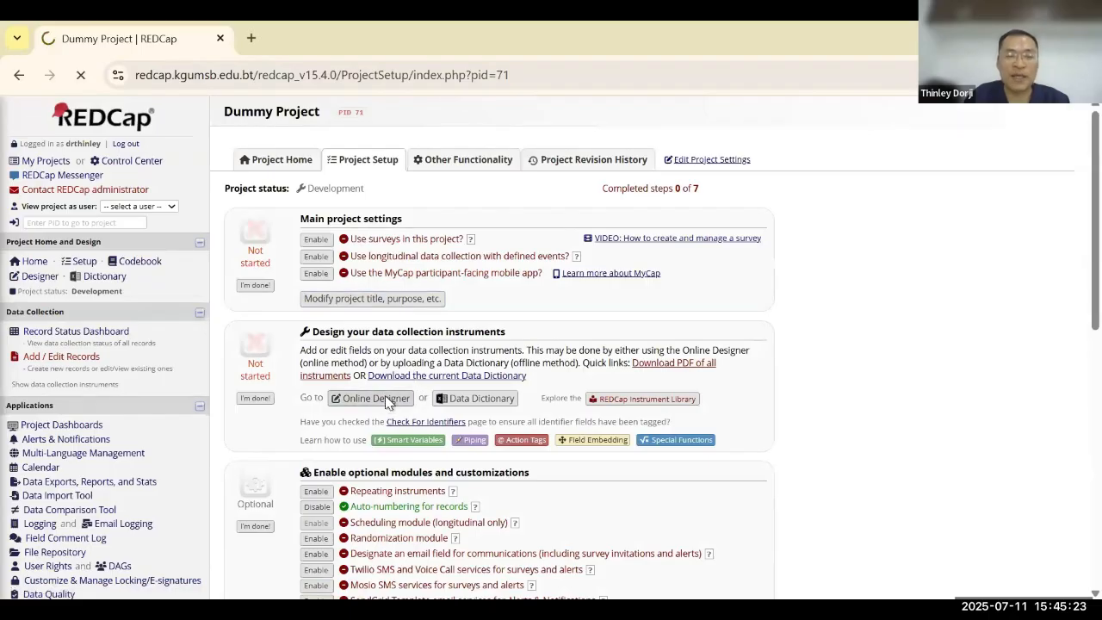
click(341, 372)
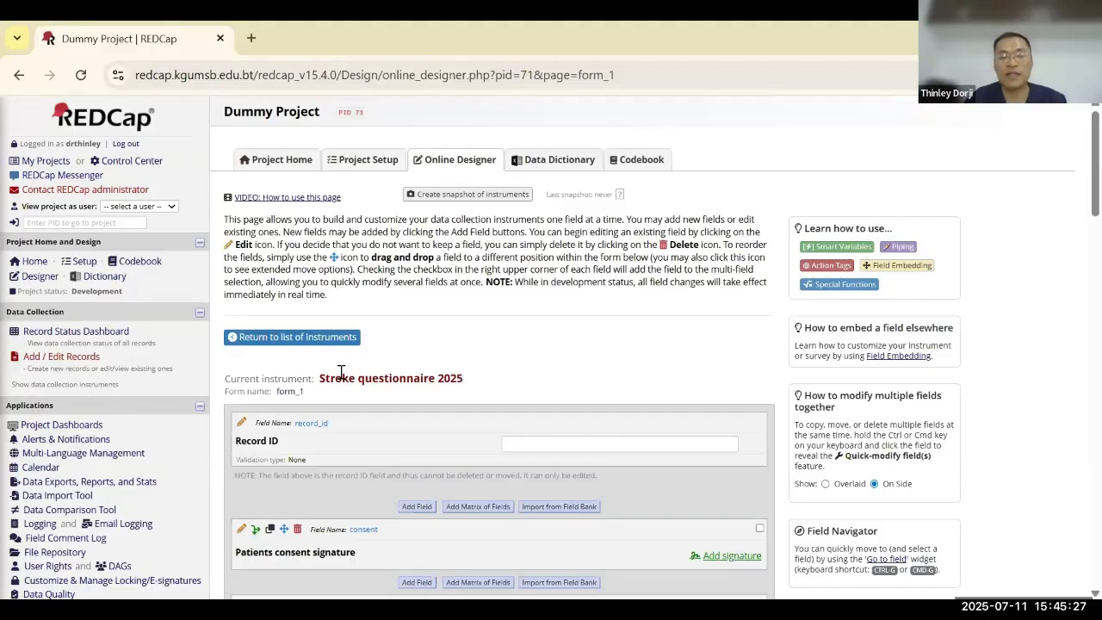
- Inspect the settings of the Patient sex field and close them without changing anything
scroll(339, 371, down, 3)
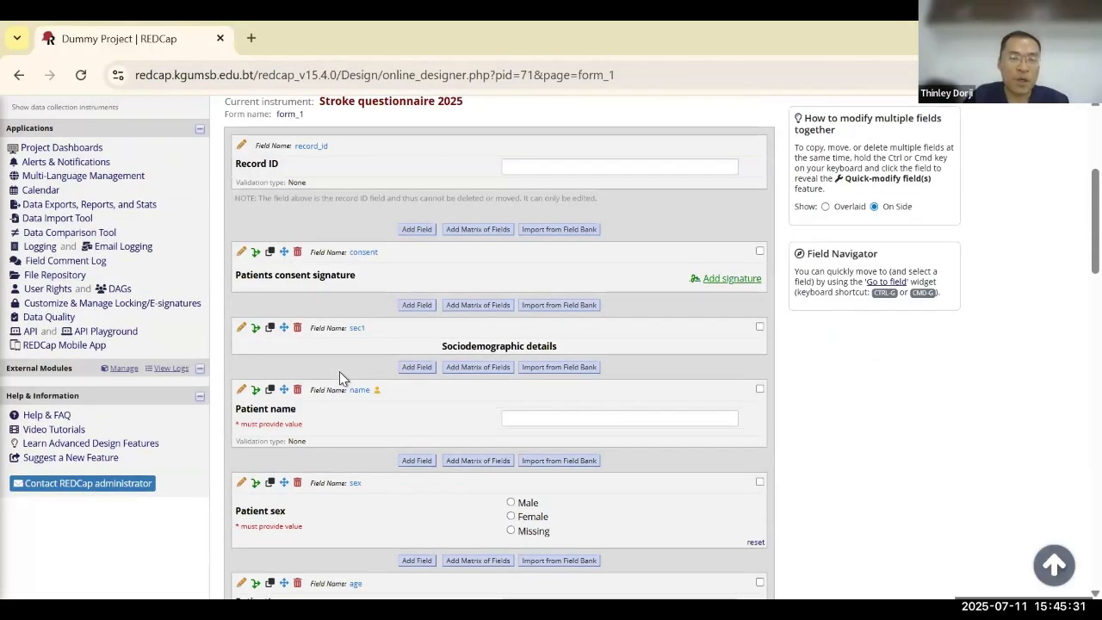
scroll(339, 372, down, 1)
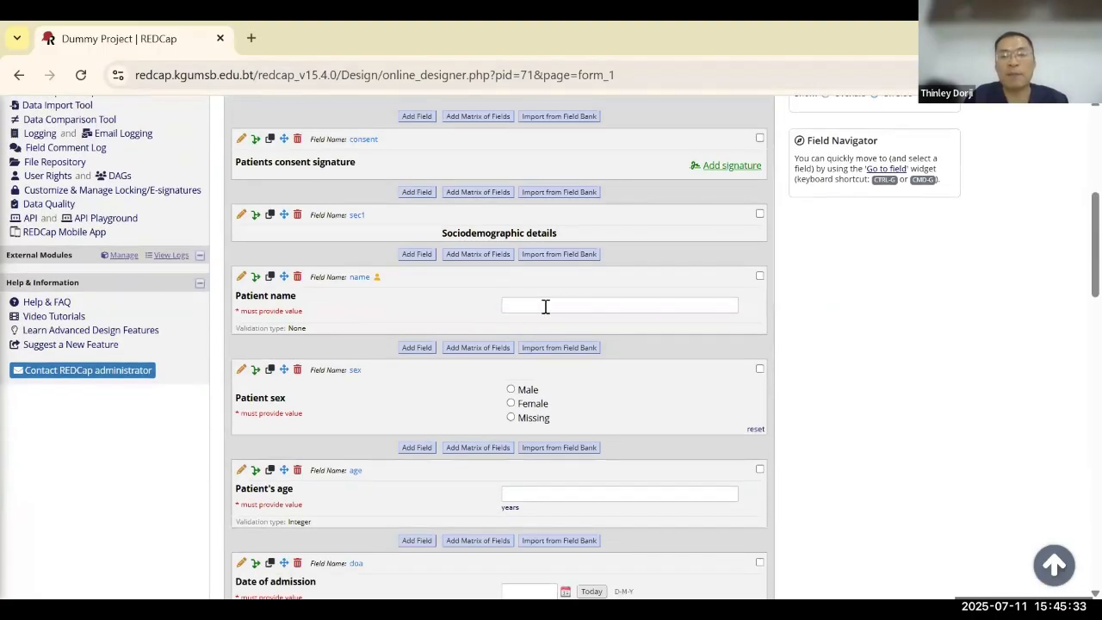
scroll(546, 312, down, 1)
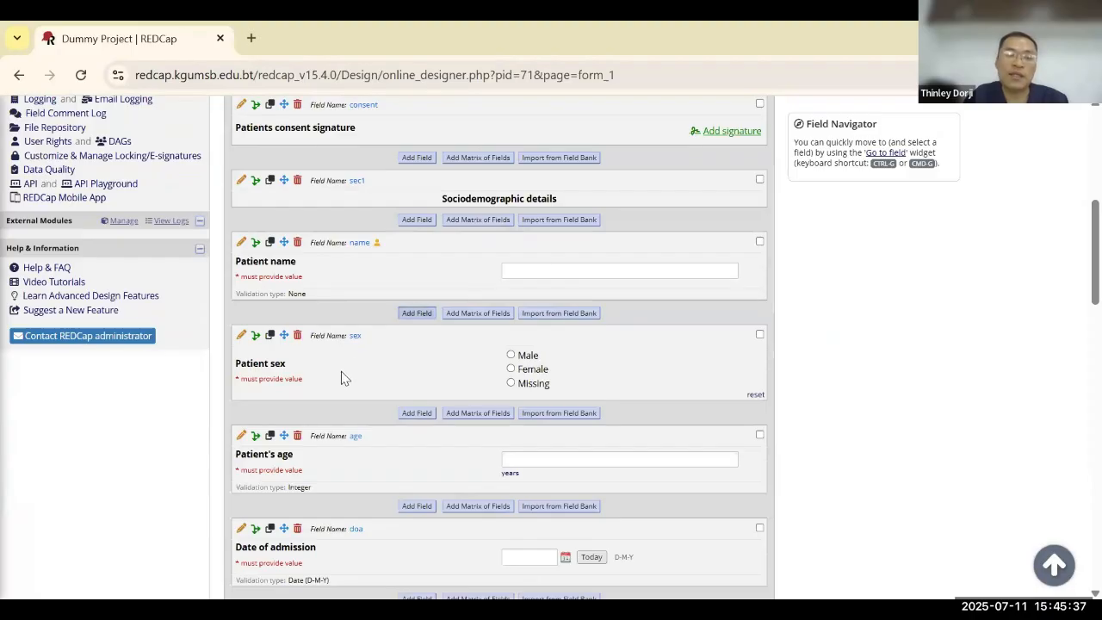
scroll(341, 379, down, 1)
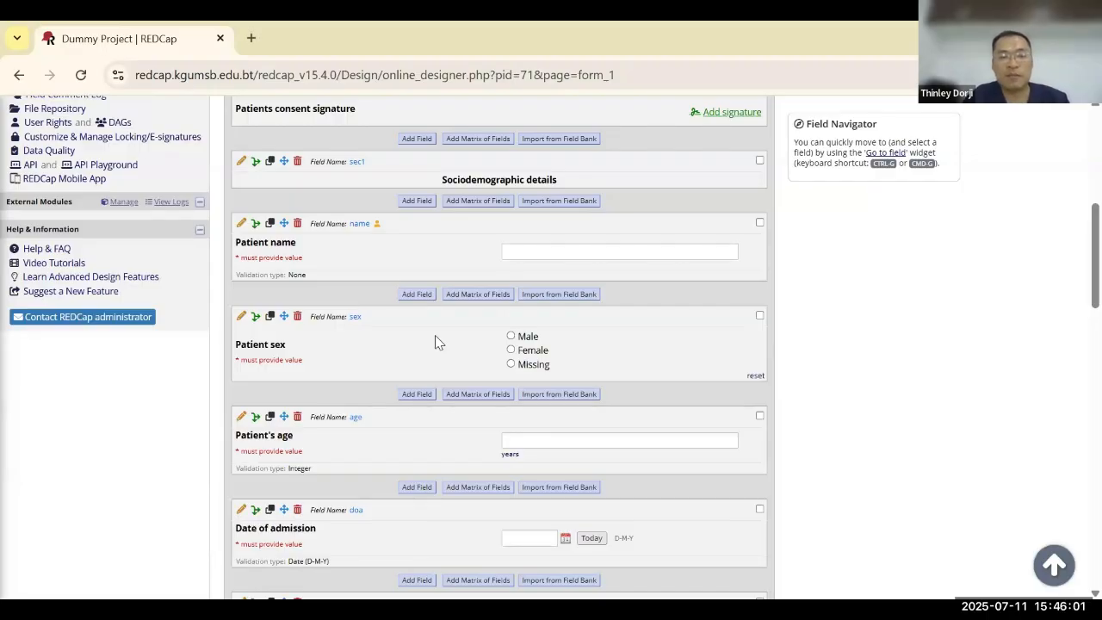
click(242, 319)
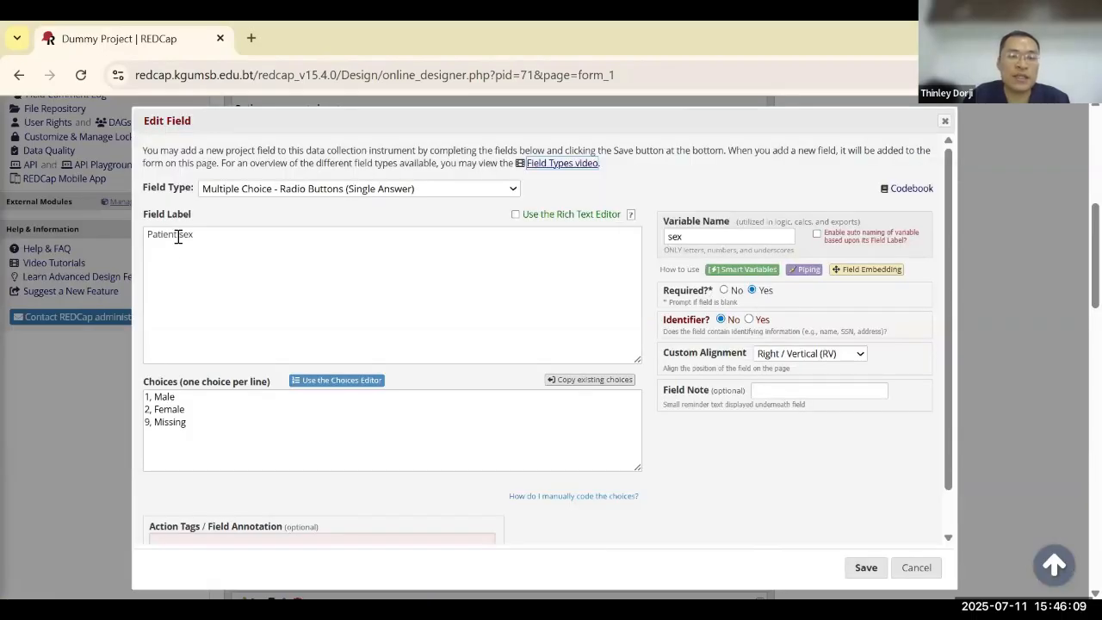
click(945, 120)
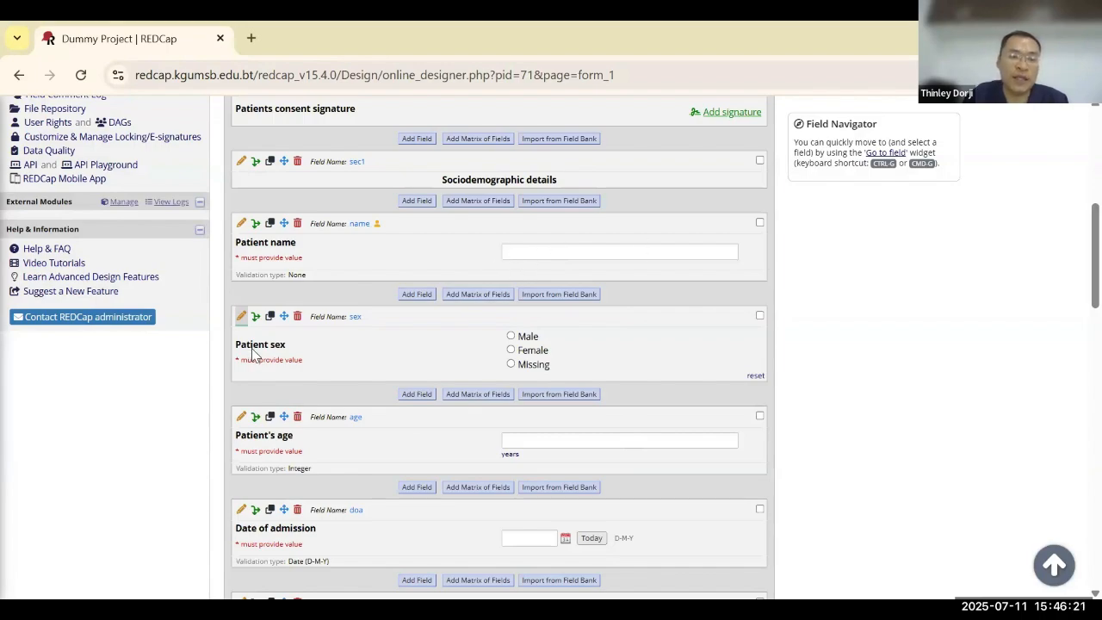
- Change the sex field's label to "[name]'s sex" so it pipes in the patient name, and save the field
scroll(369, 255, up, 7)
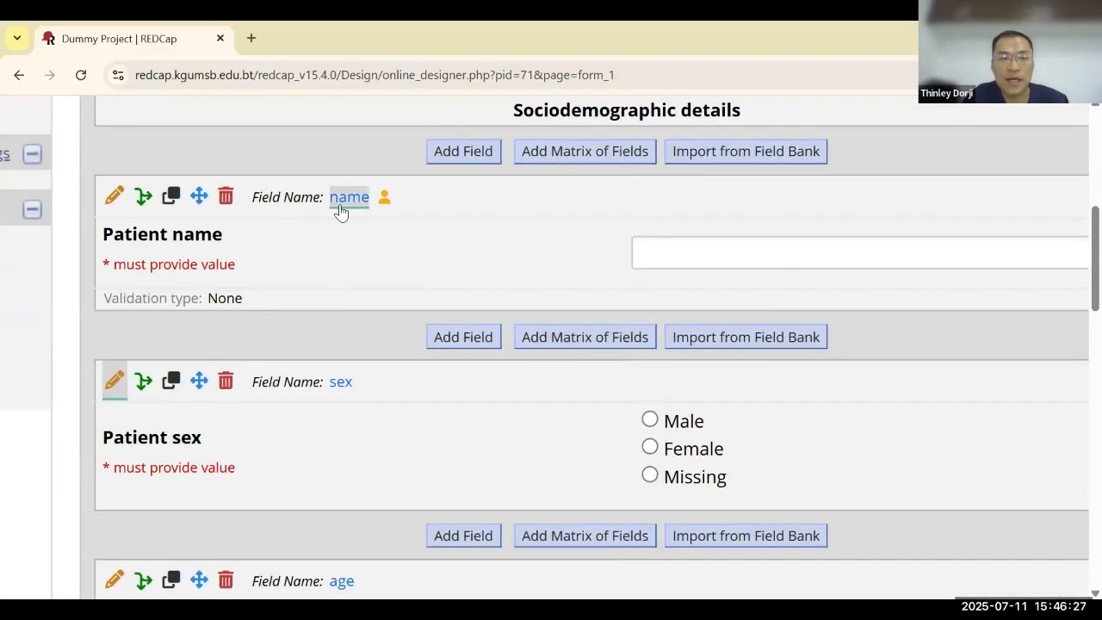
click(112, 391)
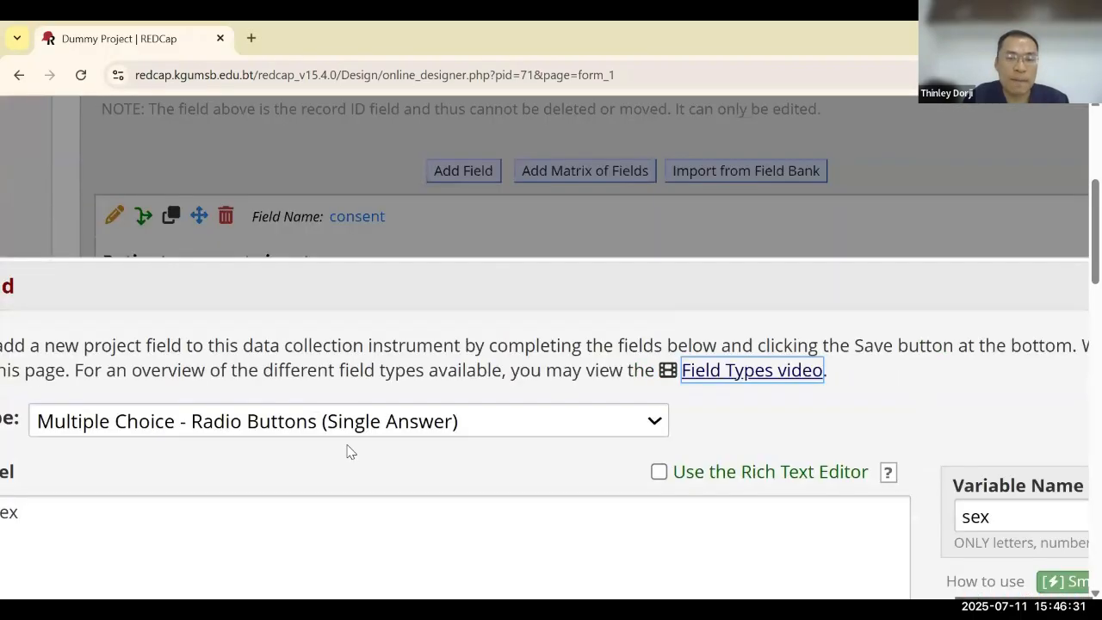
key(ctrl+minus)
key(ctrl+minus)
key(ctrl+minus)
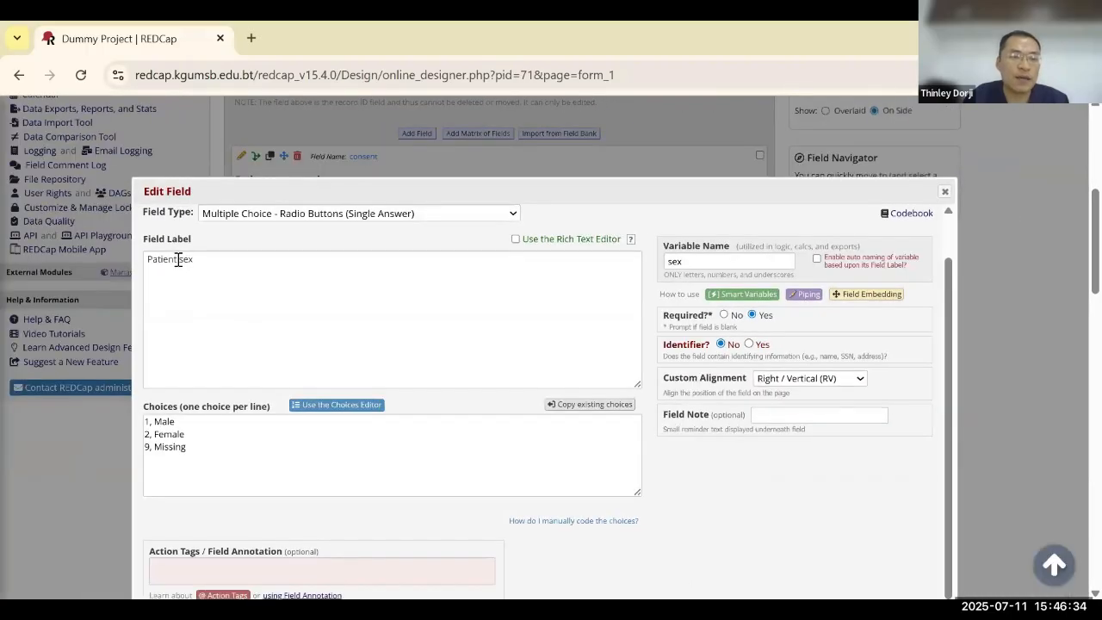
drag(178, 260, 147, 261)
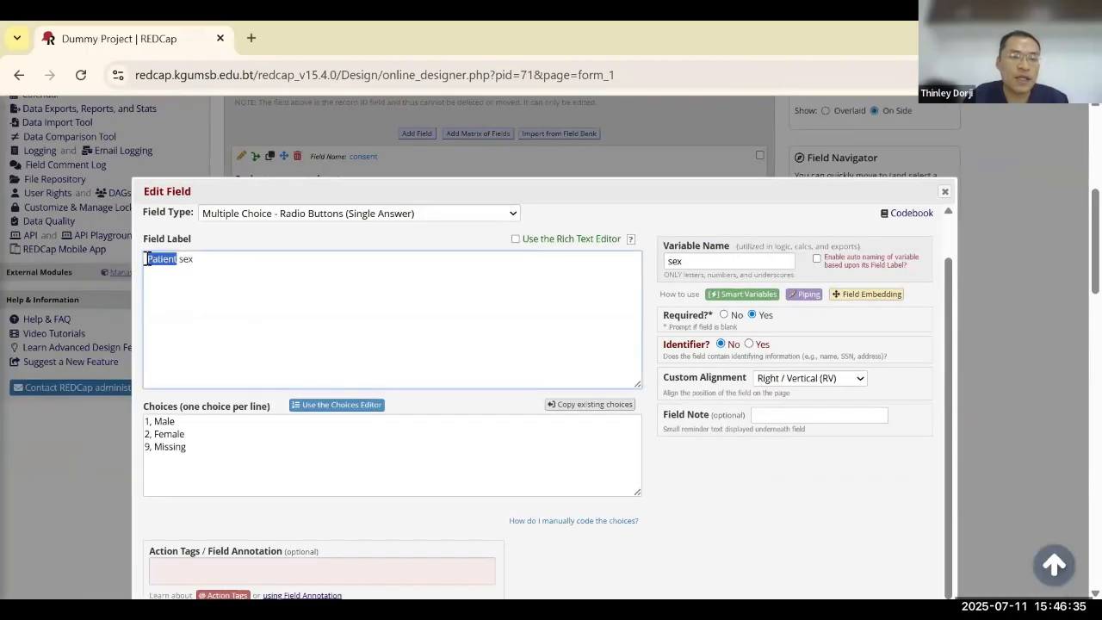
key(BackSpace)
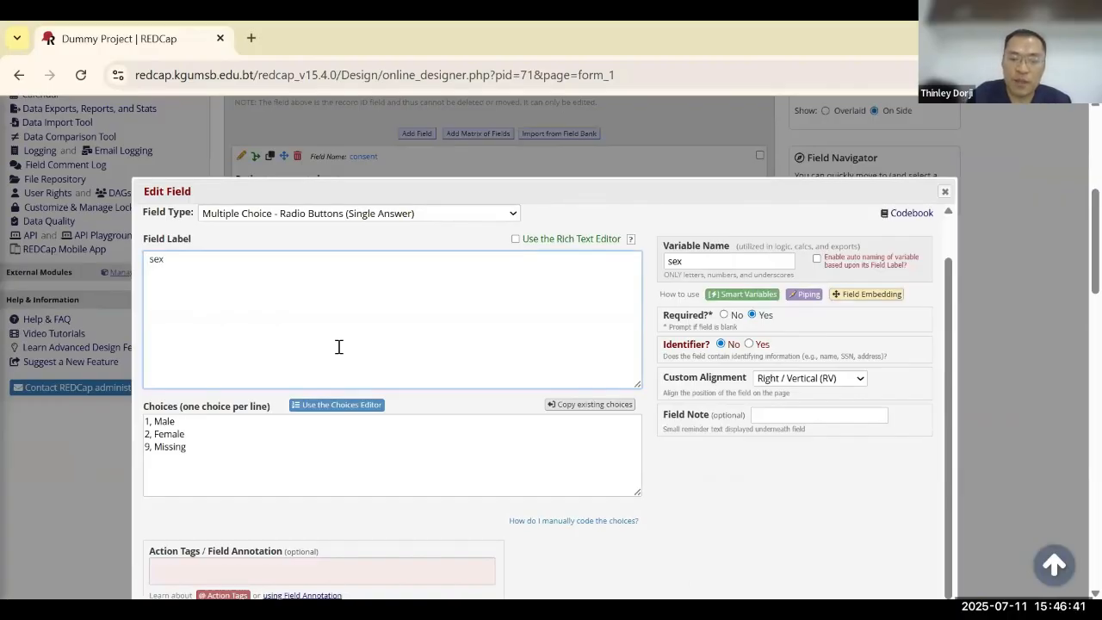
text([name )
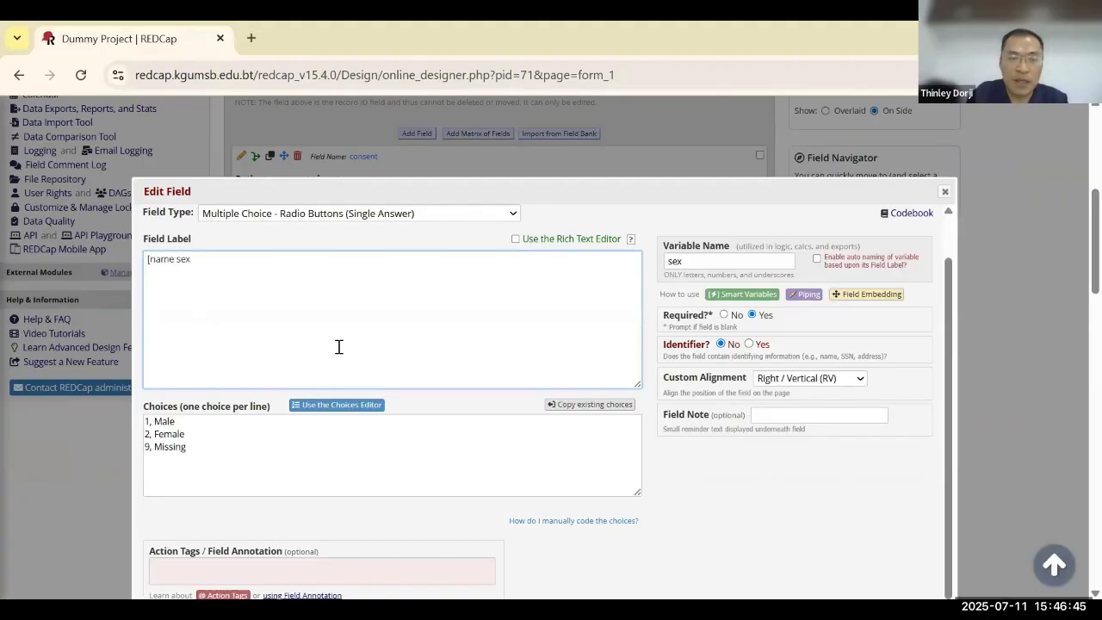
text(])
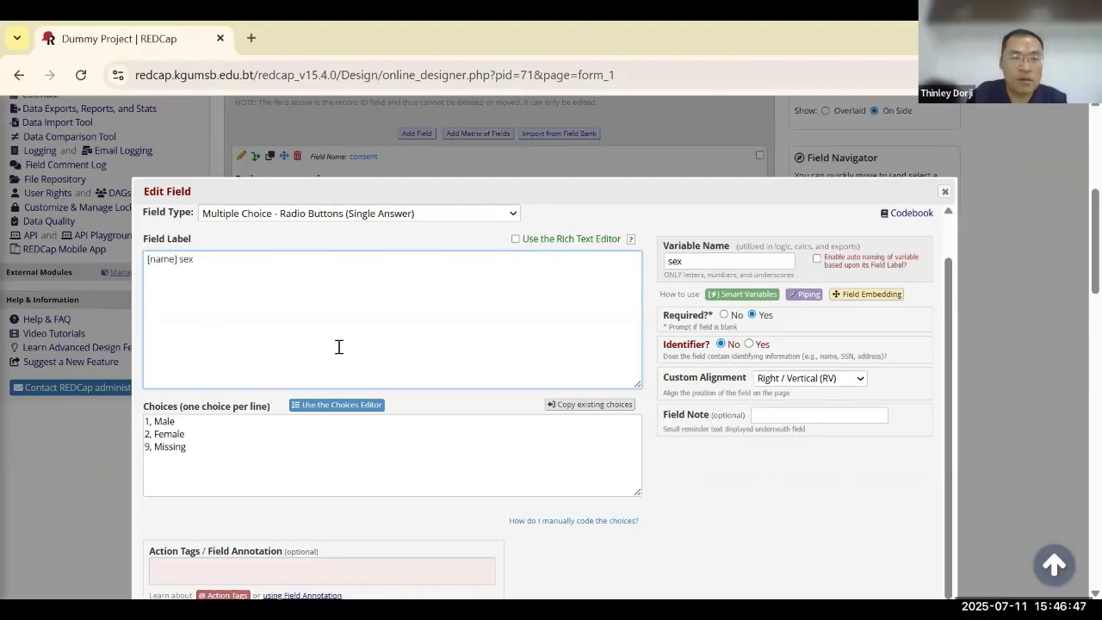
text('s)
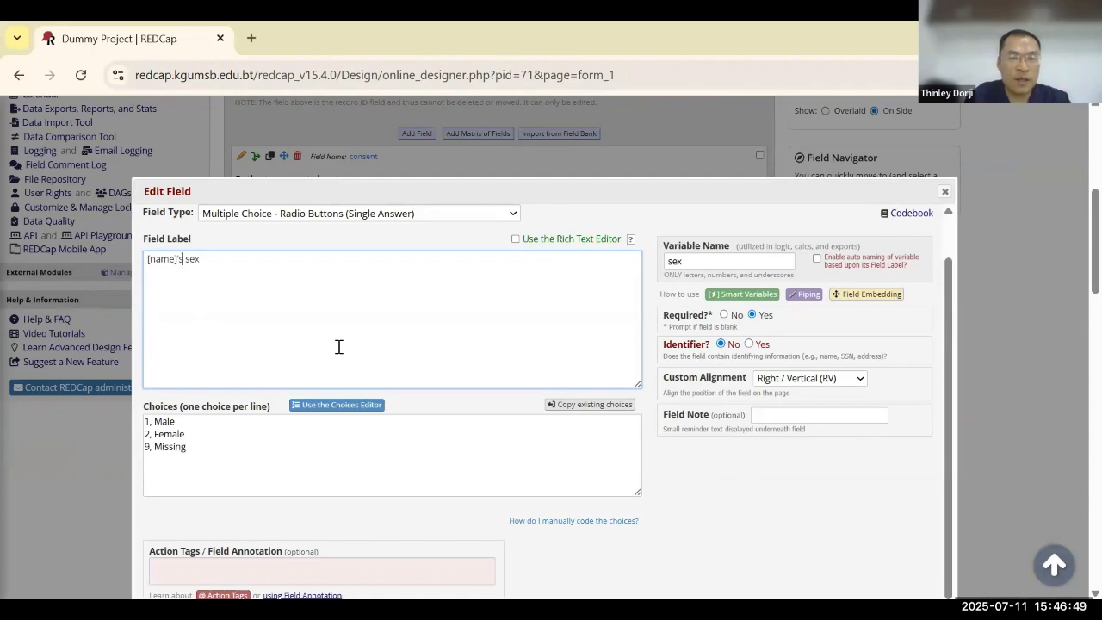
scroll(580, 397, down, 1)
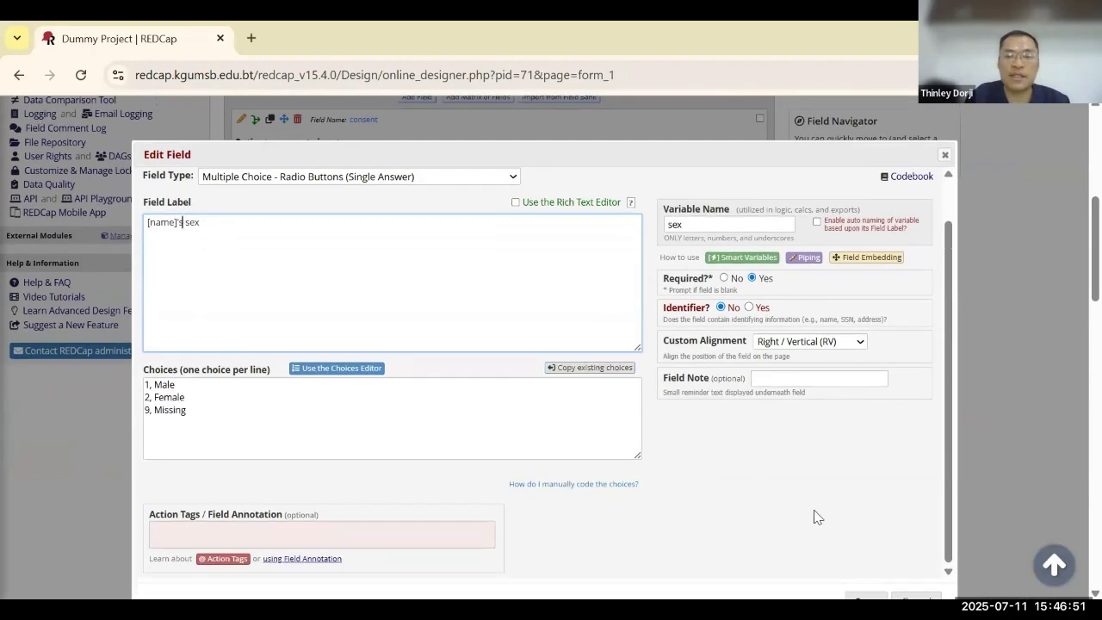
scroll(814, 515, down, 2)
click(858, 503)
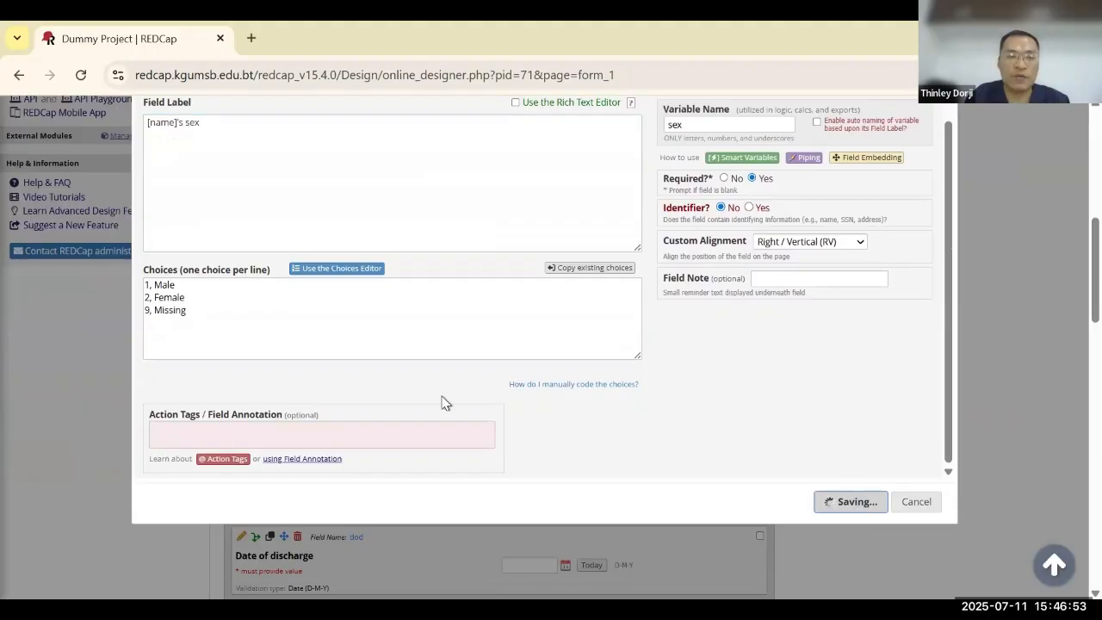
- Add a new record for the Stroke questionnaire 2025 from the Record Status Dashboard
scroll(349, 317, up, 1)
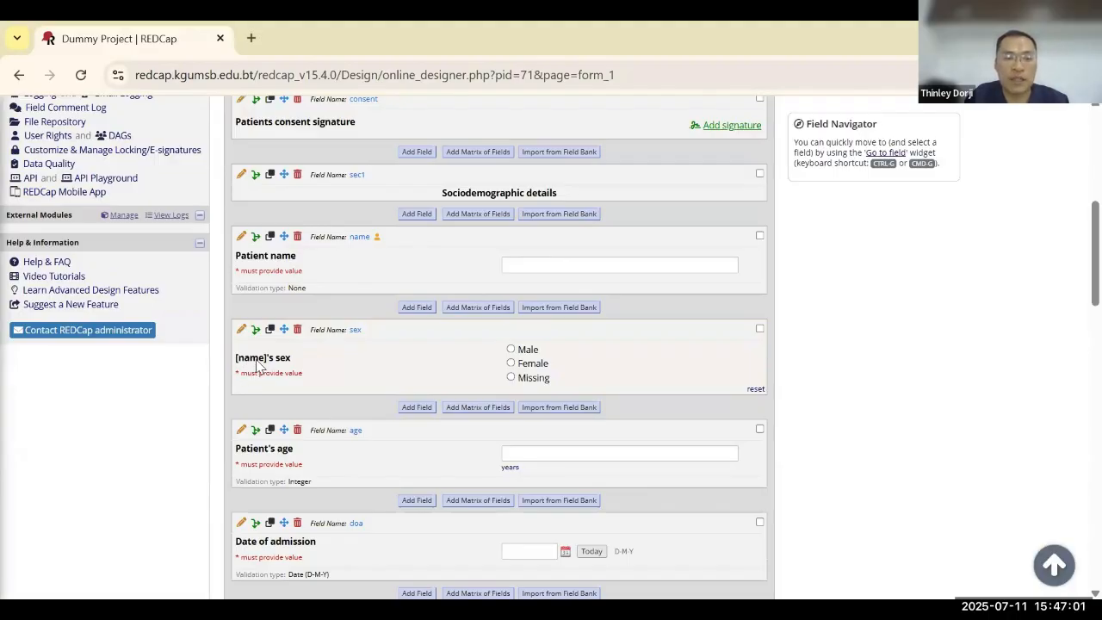
scroll(257, 366, up, 5)
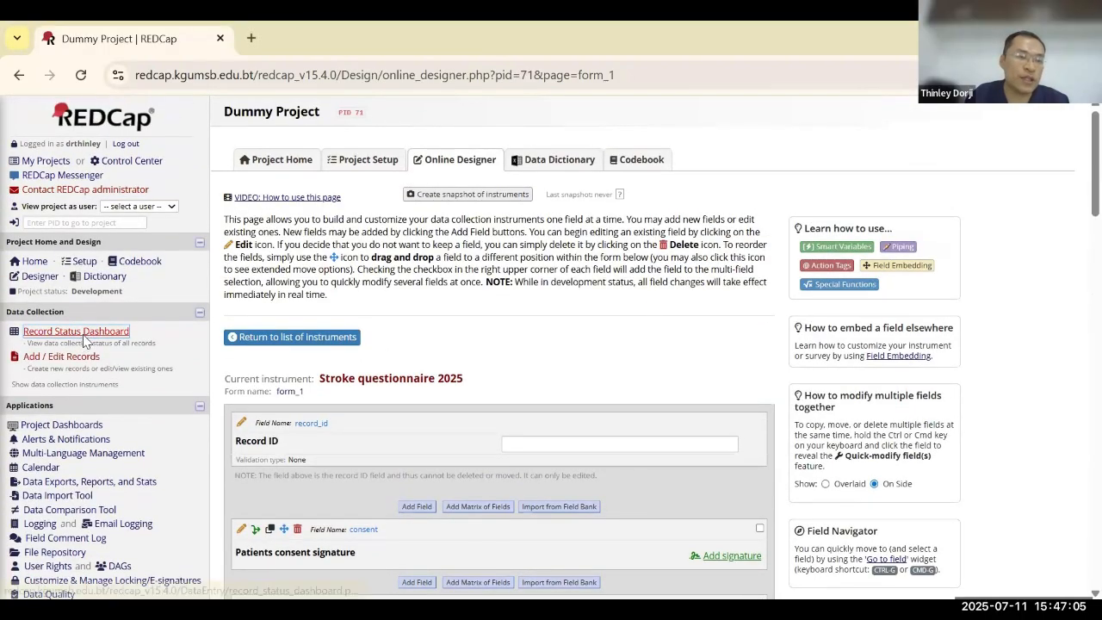
click(80, 335)
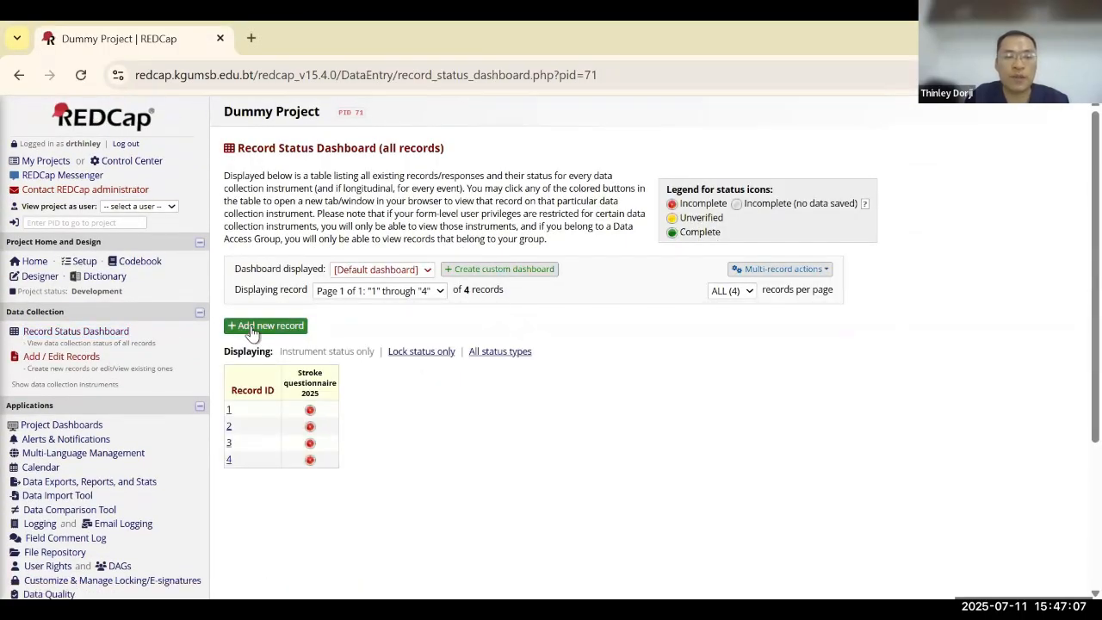
click(259, 326)
scroll(484, 371, down, 1)
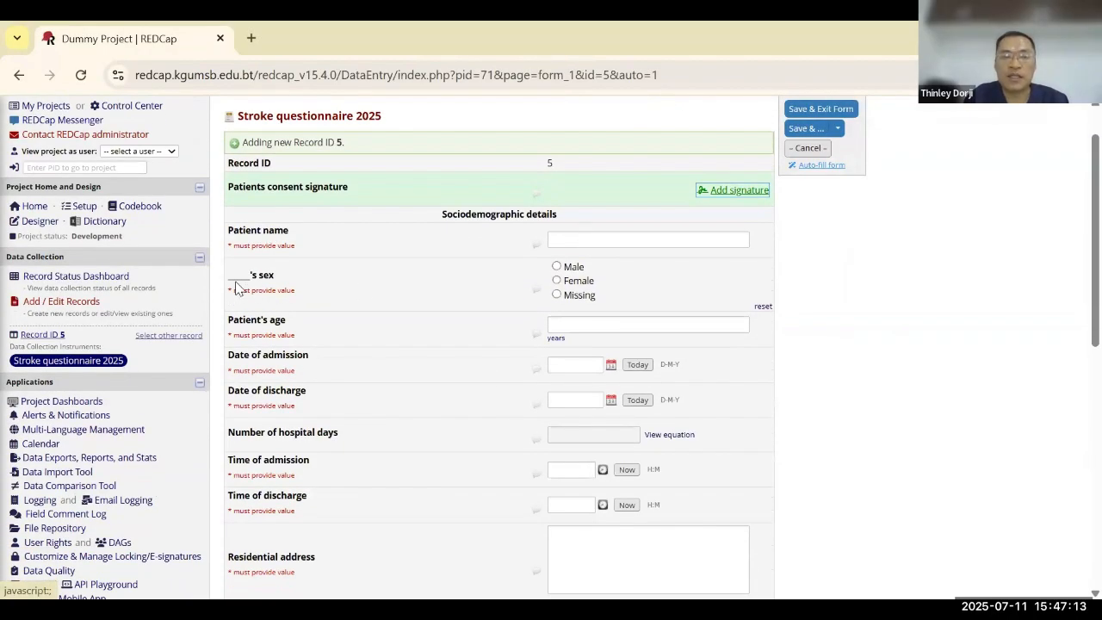
- Enter the patient's full name in the Patient name field to test the piped sex label
scroll(234, 287, up, 5)
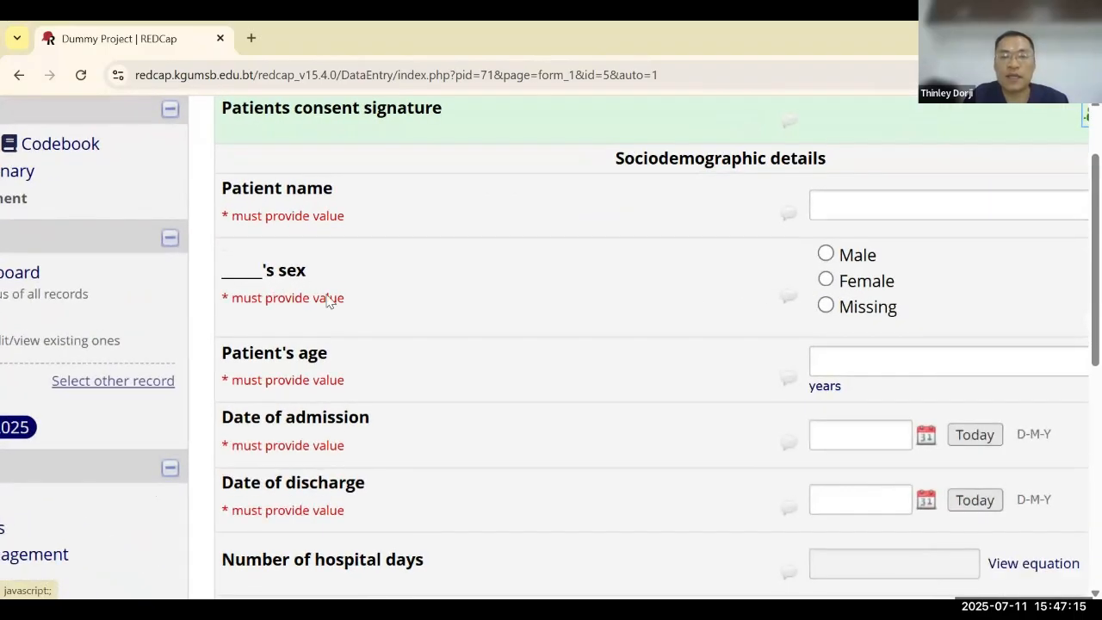
scroll(362, 319, down, 5)
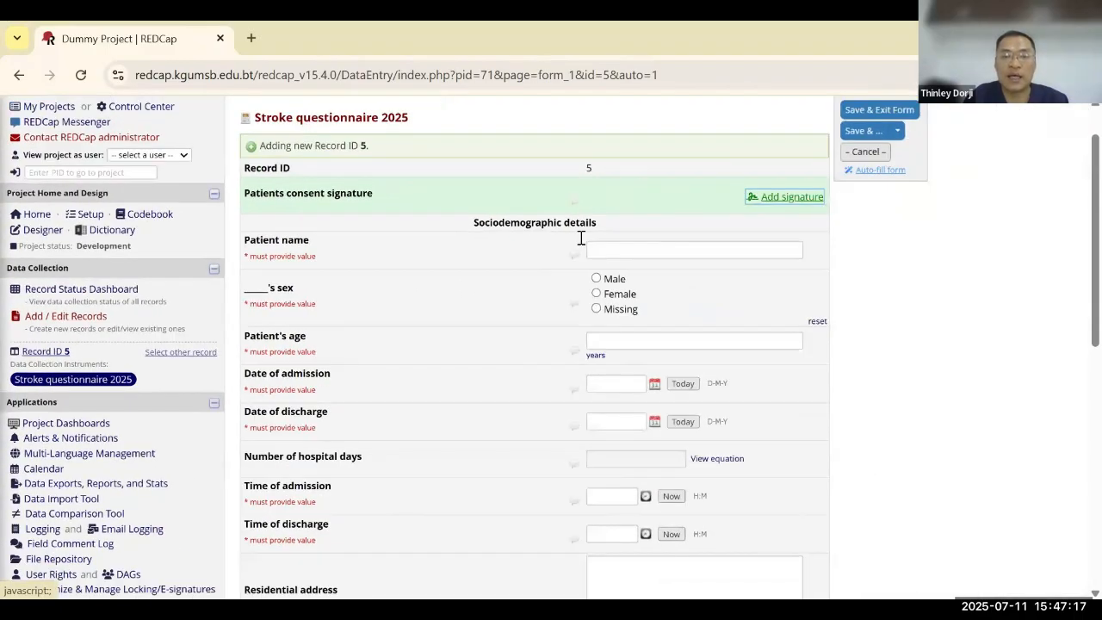
scroll(572, 244, down, 1)
click(577, 239)
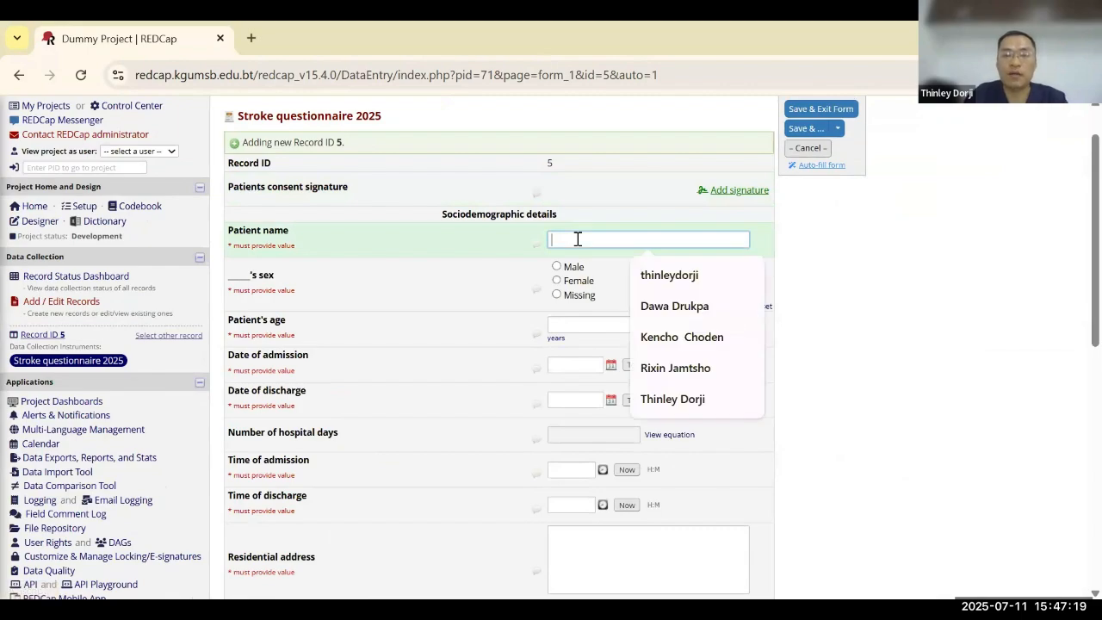
text(Dawa)
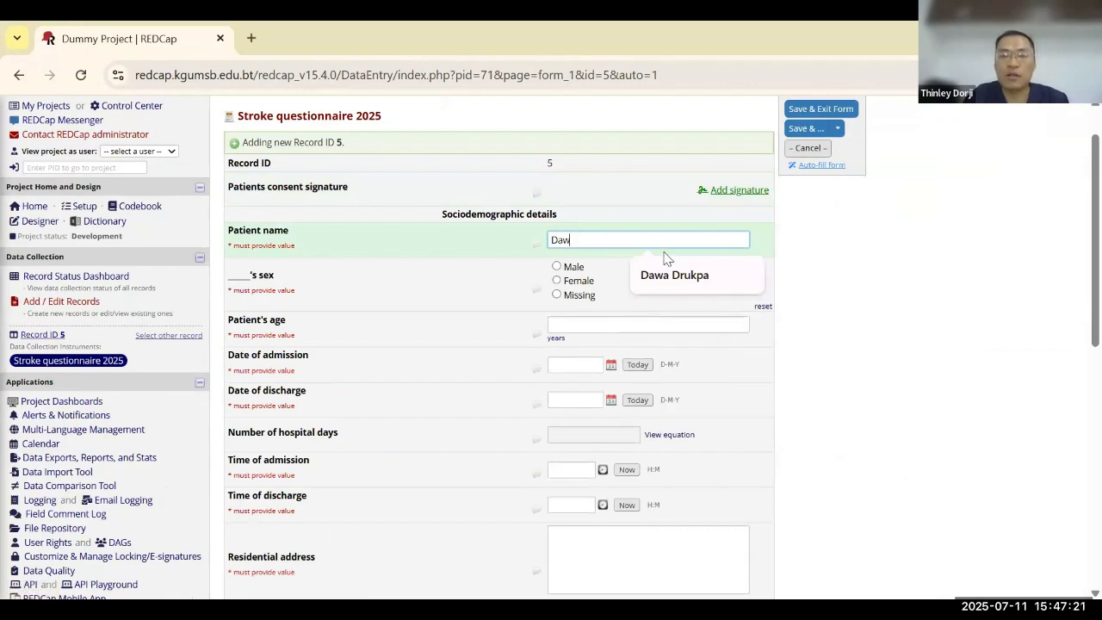
click(701, 275)
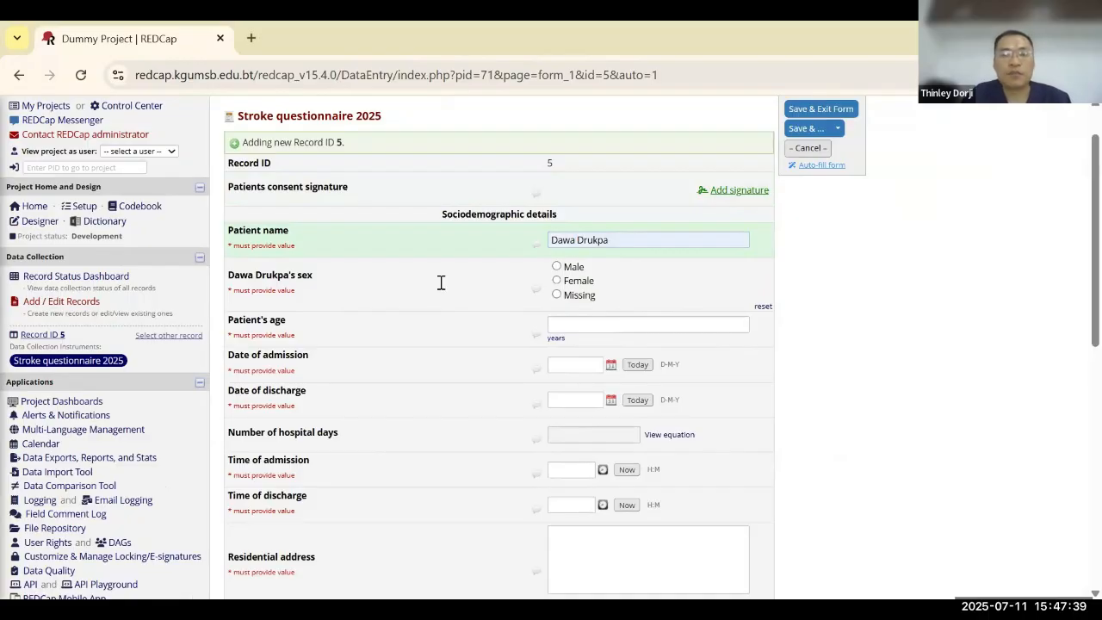
- Leave the new record for the My Projects page without saving the changes
scroll(440, 284, up, 1)
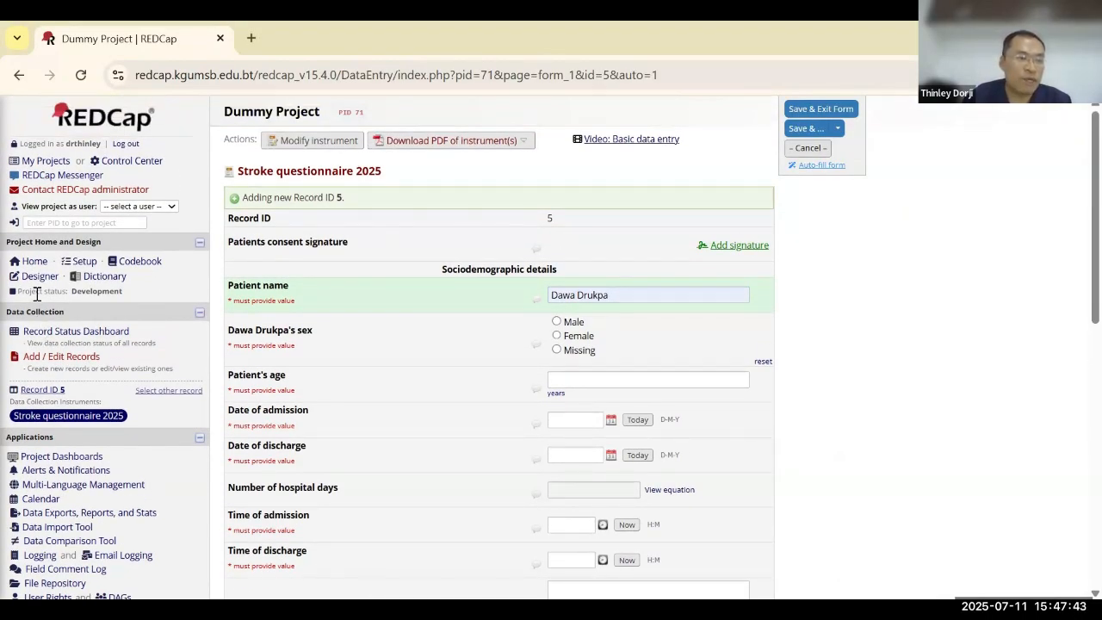
click(43, 160)
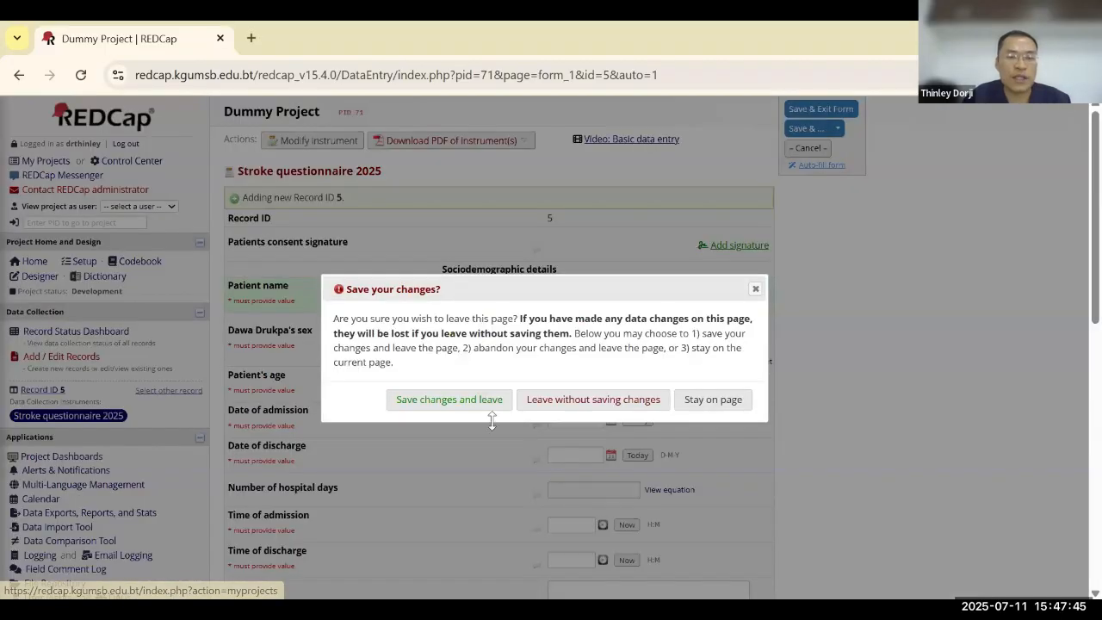
click(608, 402)
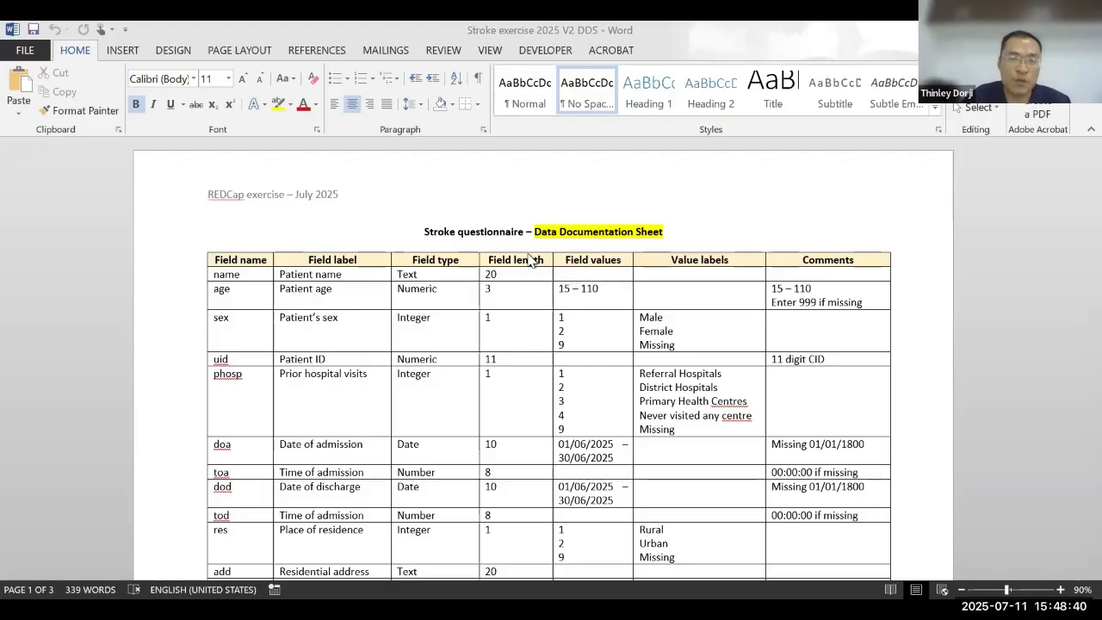
- Switch to Word and review the field definitions in the Stroke questionnaire's Data Documentation Sheet
scroll(532, 407, down, 1)
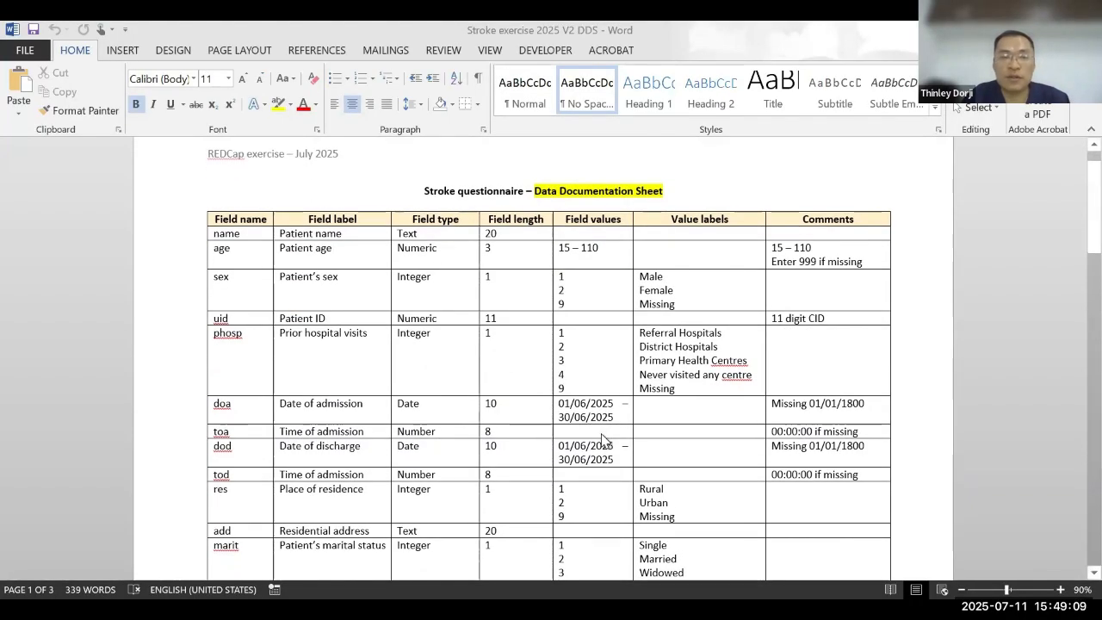
scroll(603, 439, down, 1)
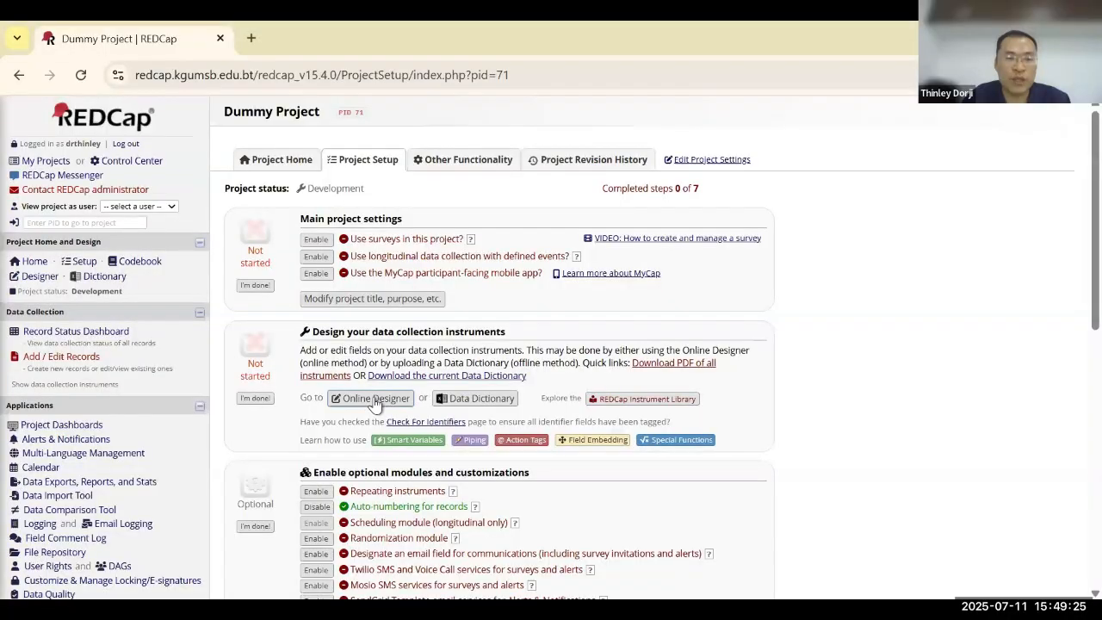
- Open the Stroke questionnaire 2025 instrument in Dummy Project's Online Designer and look over its sociodemographic fields
click(374, 399)
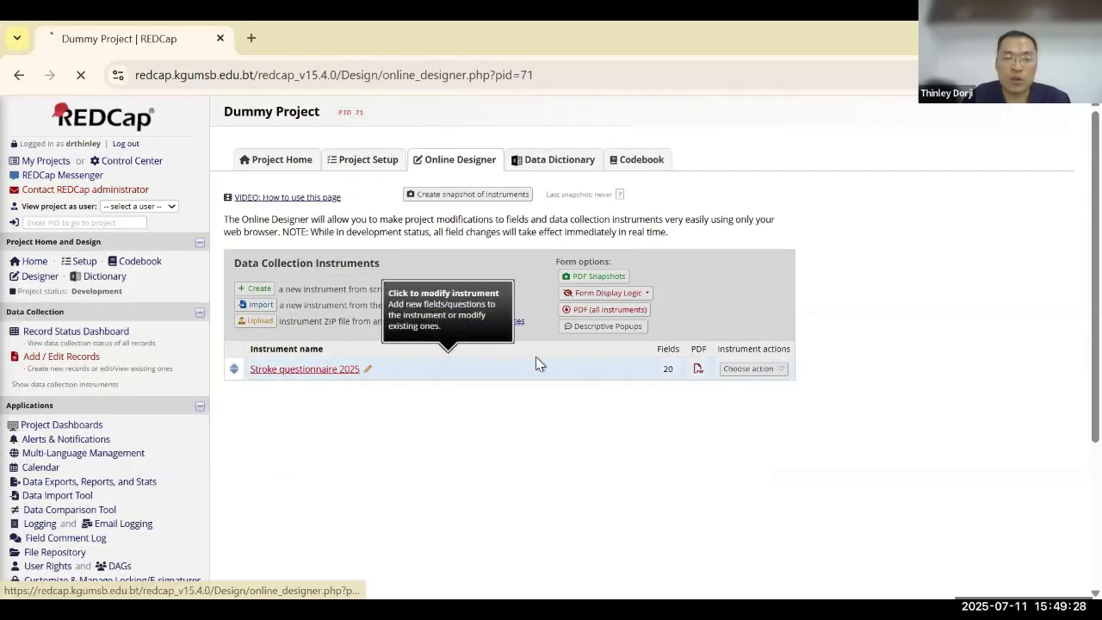
scroll(537, 358, down, 1)
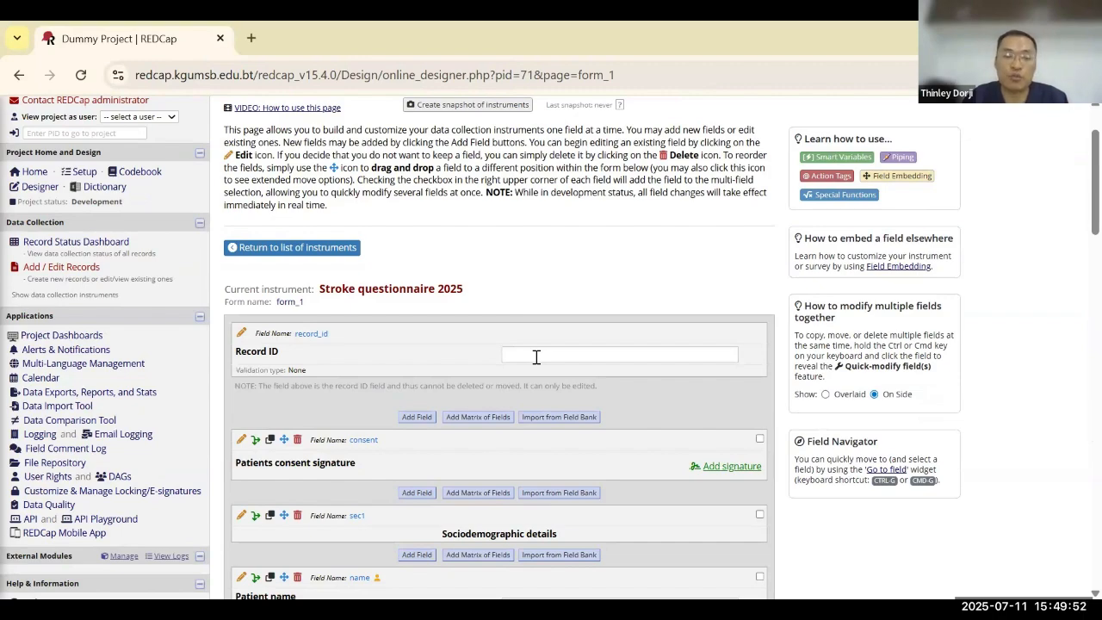
scroll(536, 357, down, 2)
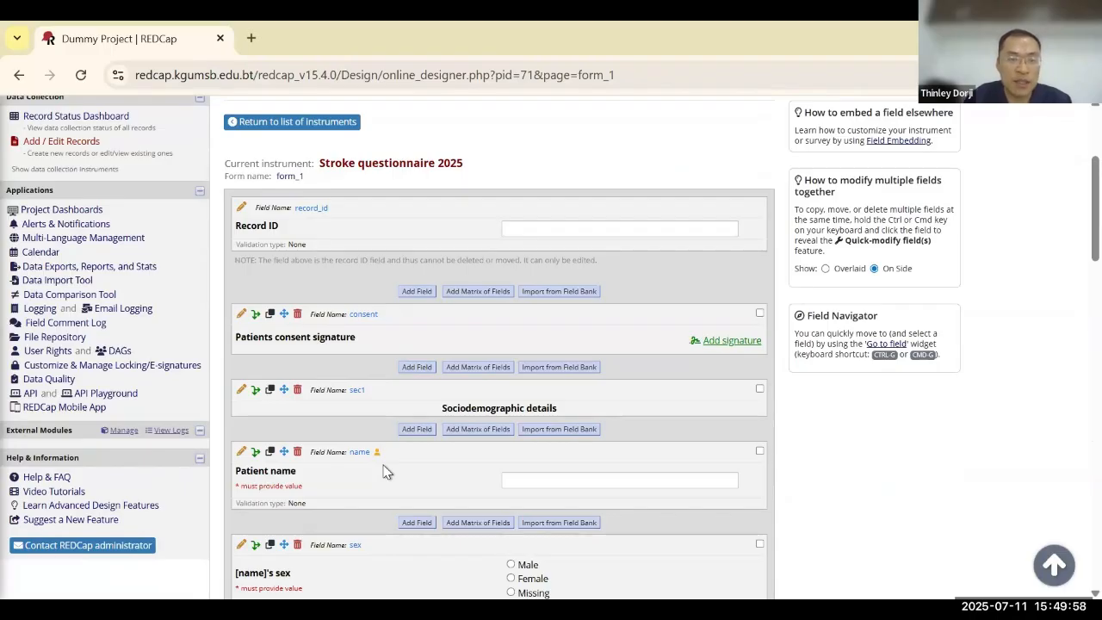
scroll(385, 471, down, 4)
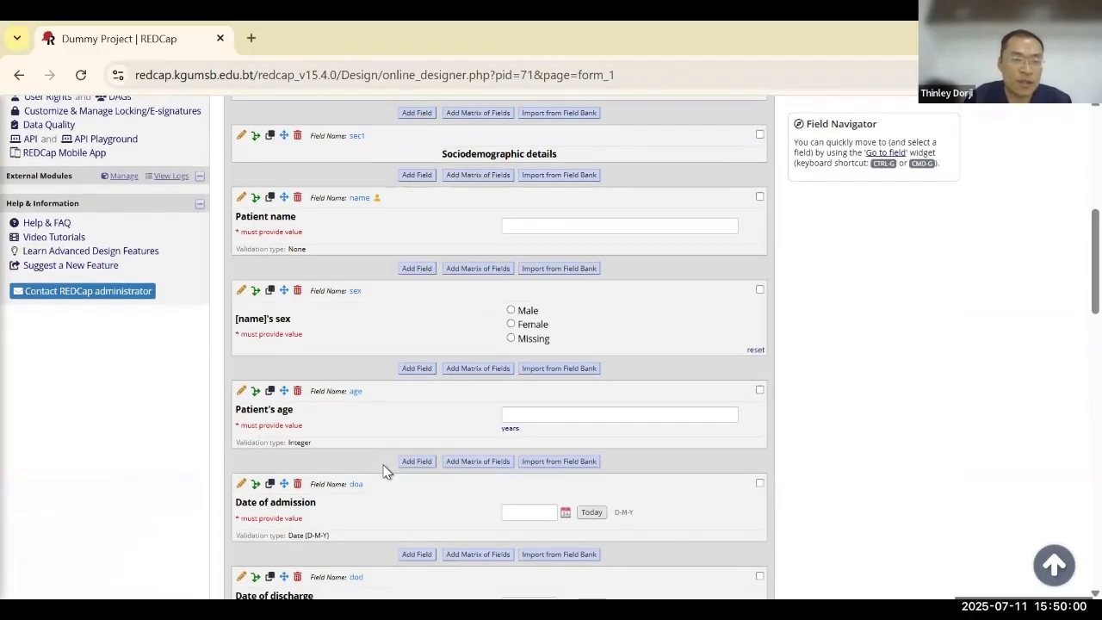
scroll(385, 471, up, 2)
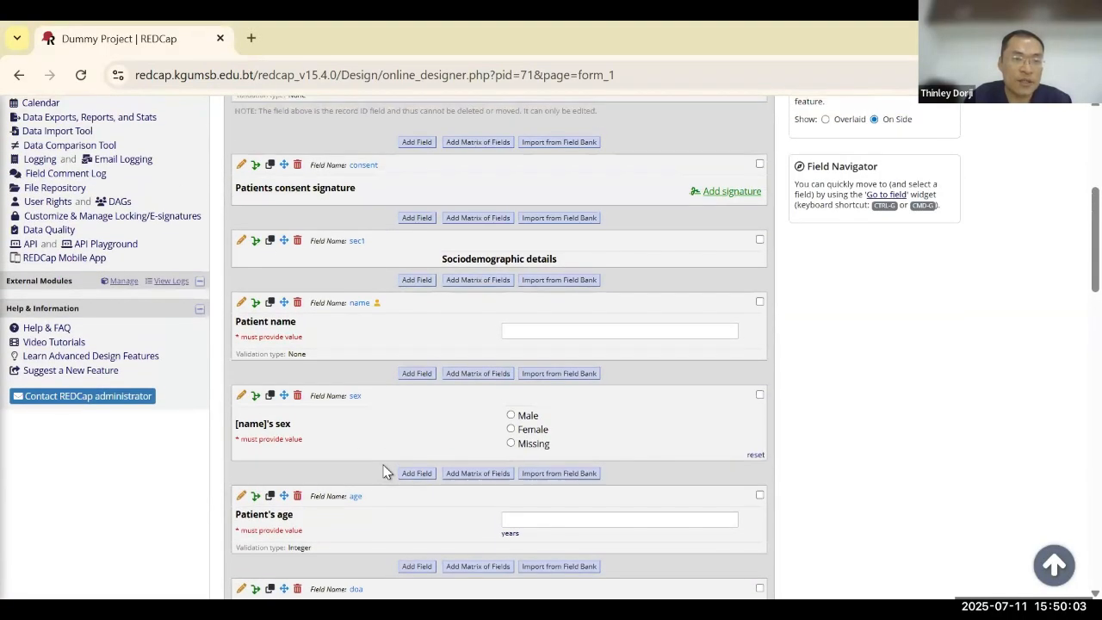
scroll(385, 472, up, 1)
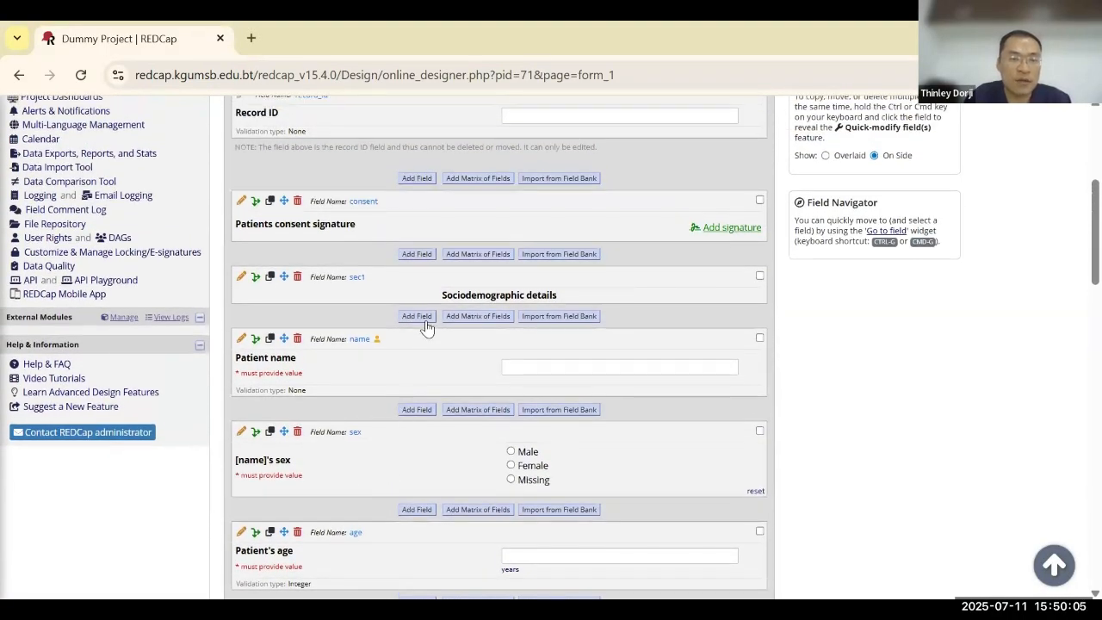
scroll(390, 409, down, 3)
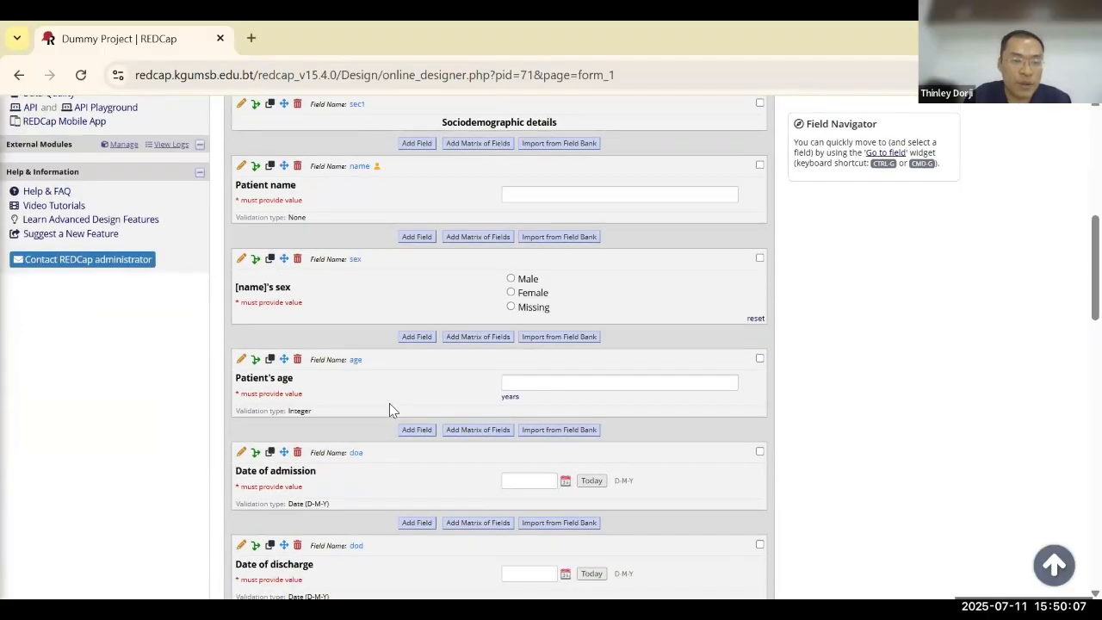
scroll(389, 408, up, 3)
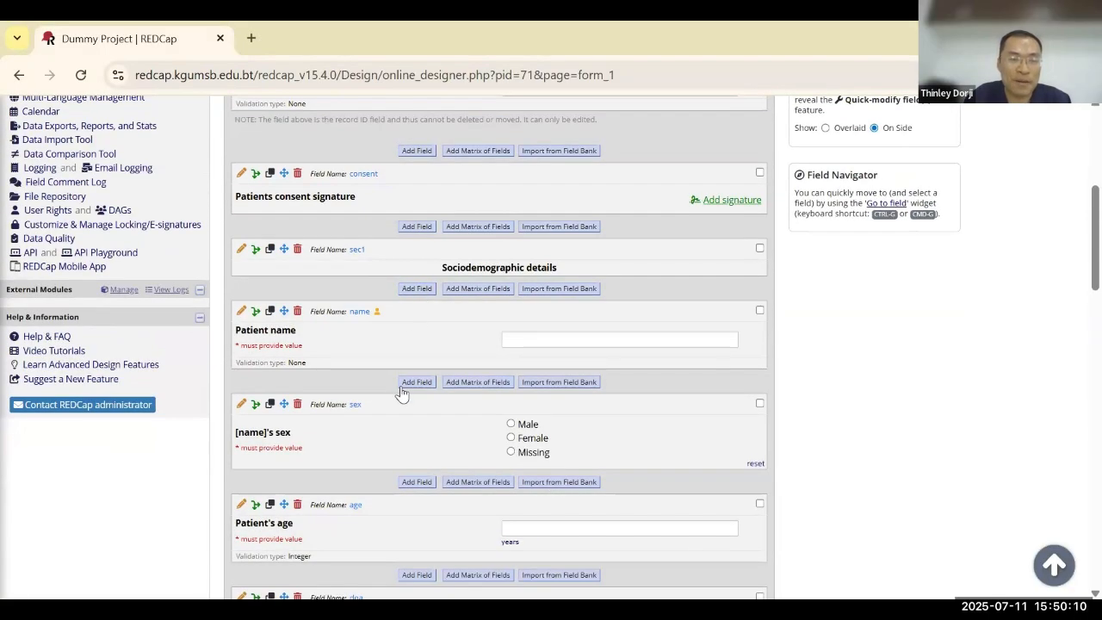
- Add a text box field between the Patient name and sex fields, with variable name "uid" and label "Patients identity card no"
click(414, 385)
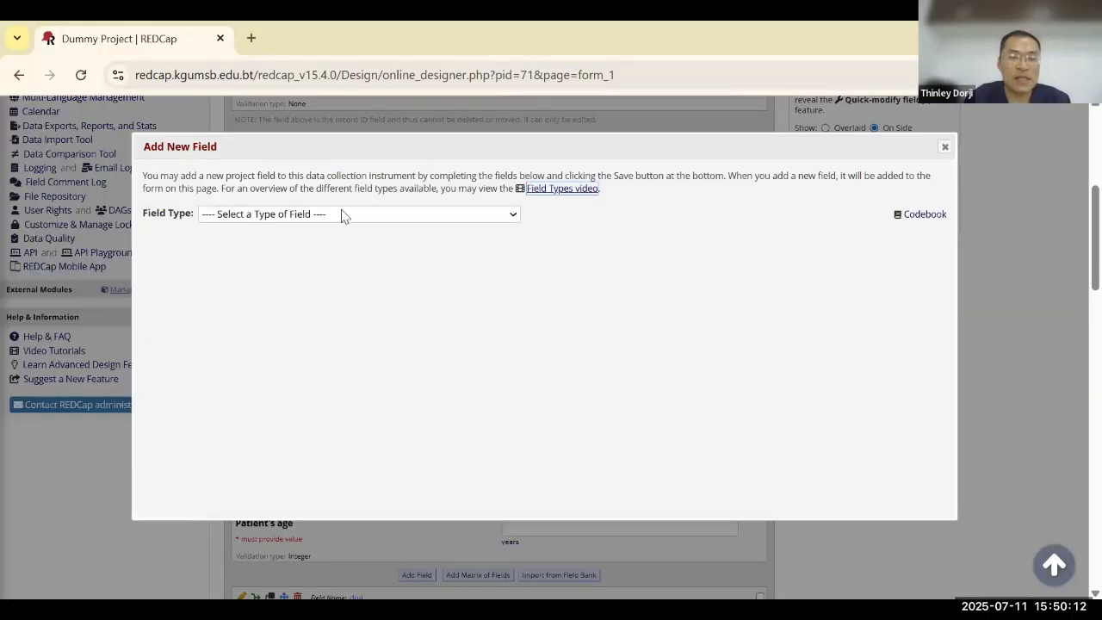
click(303, 214)
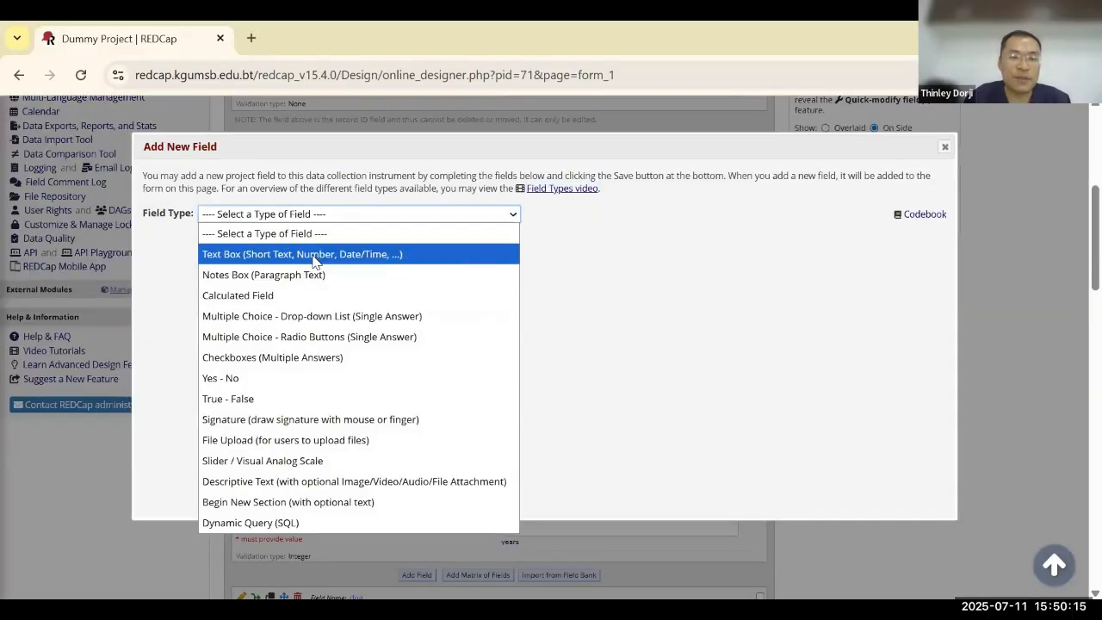
click(315, 255)
click(738, 263)
text(uid)
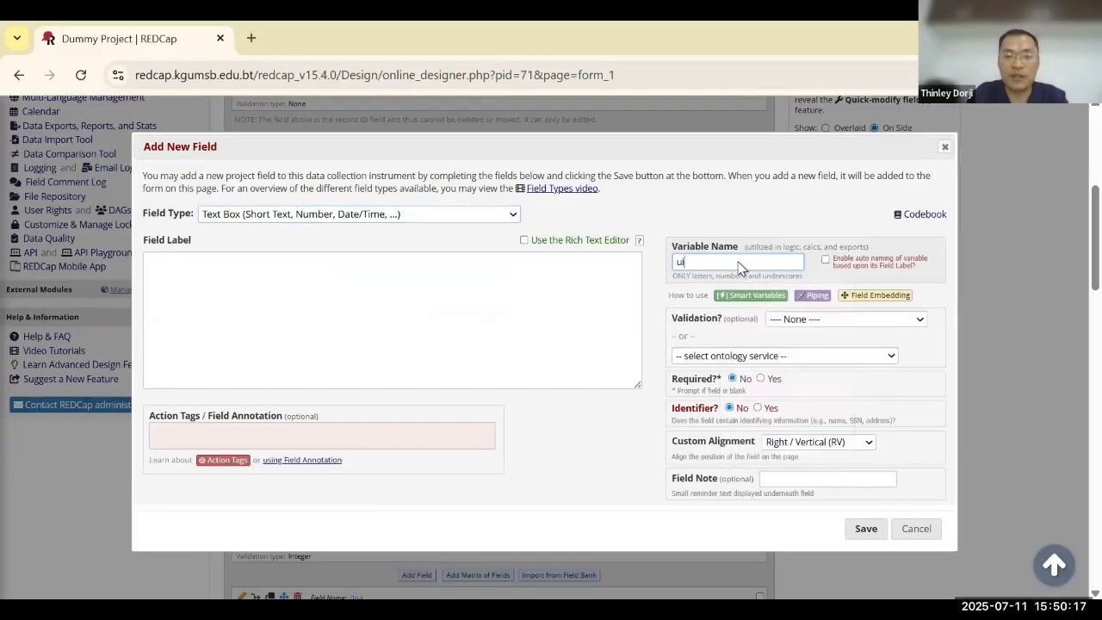
click(520, 327)
text(P)
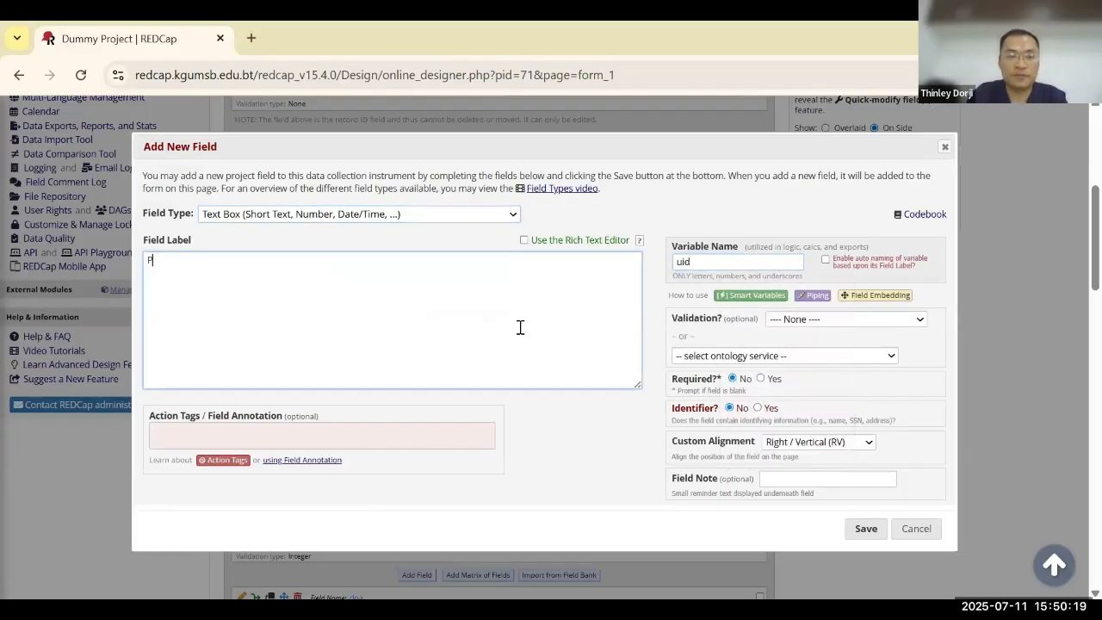
text(atients naide)
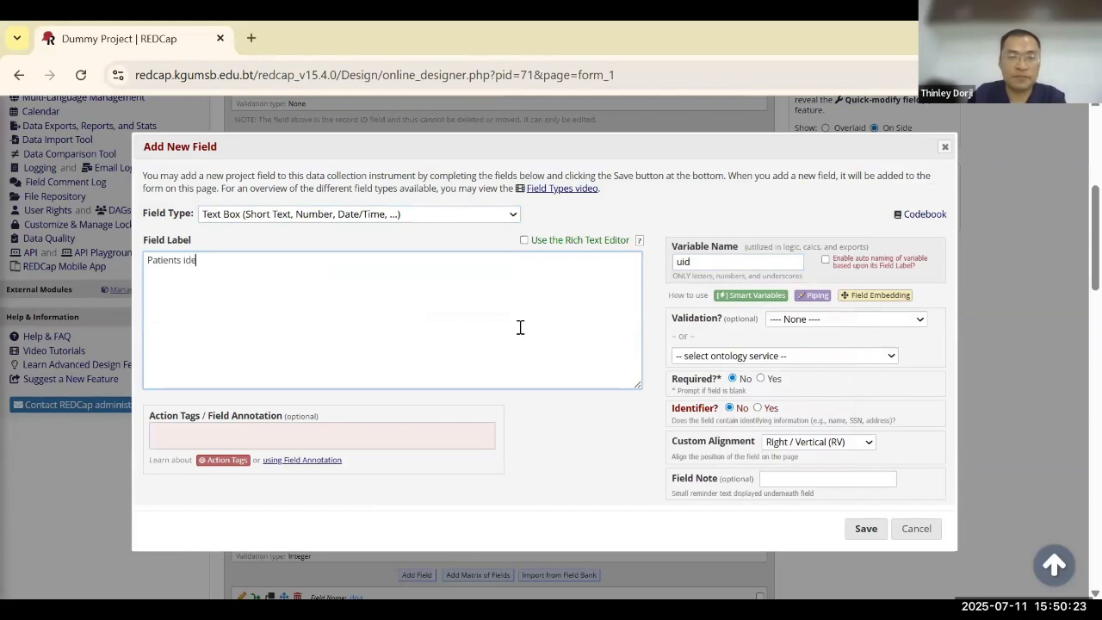
text(ntity card no)
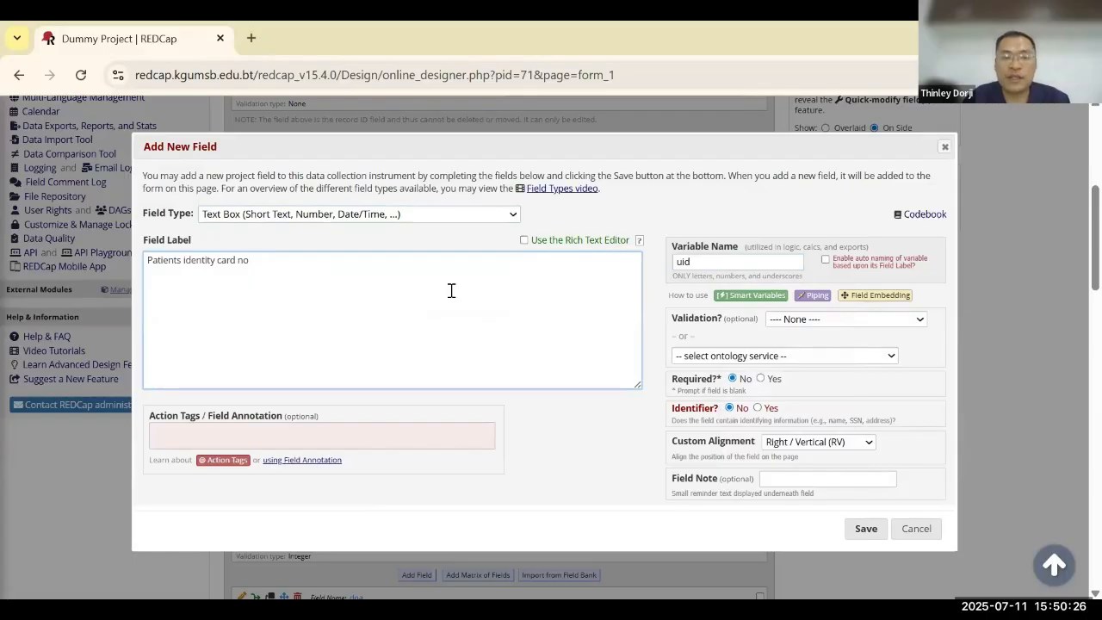
- Set the uid field's validation to Number and make the field required
click(827, 319)
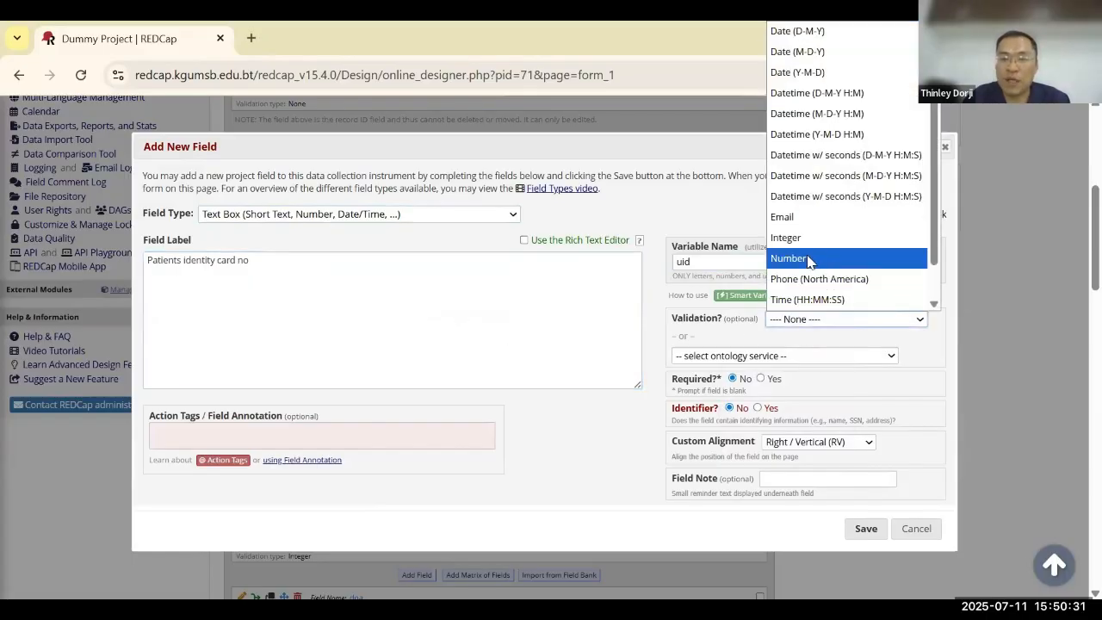
click(810, 259)
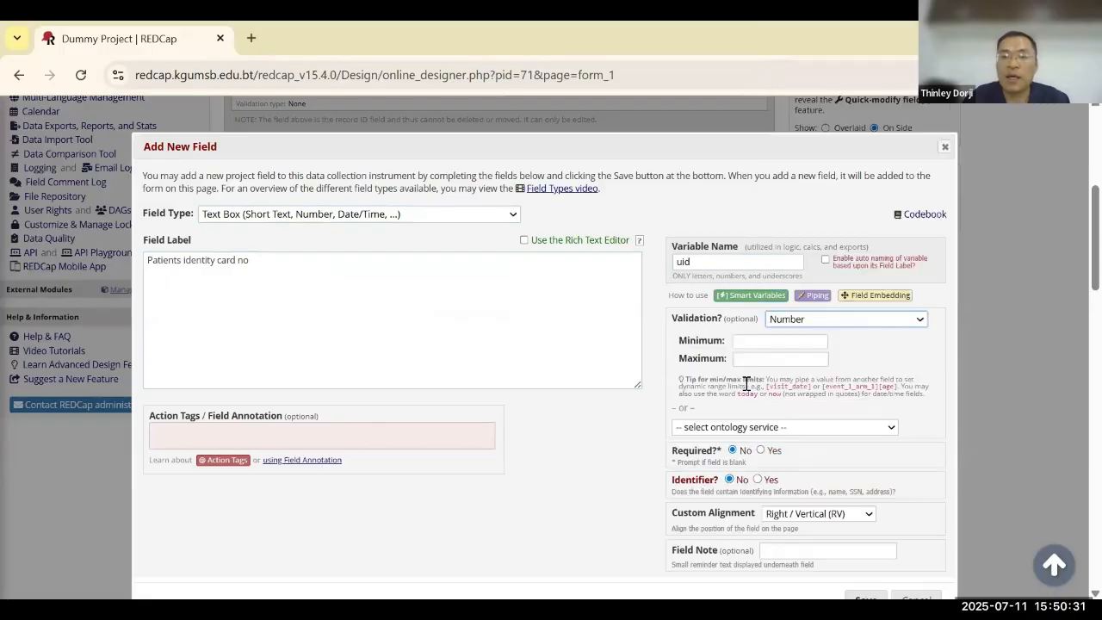
click(763, 450)
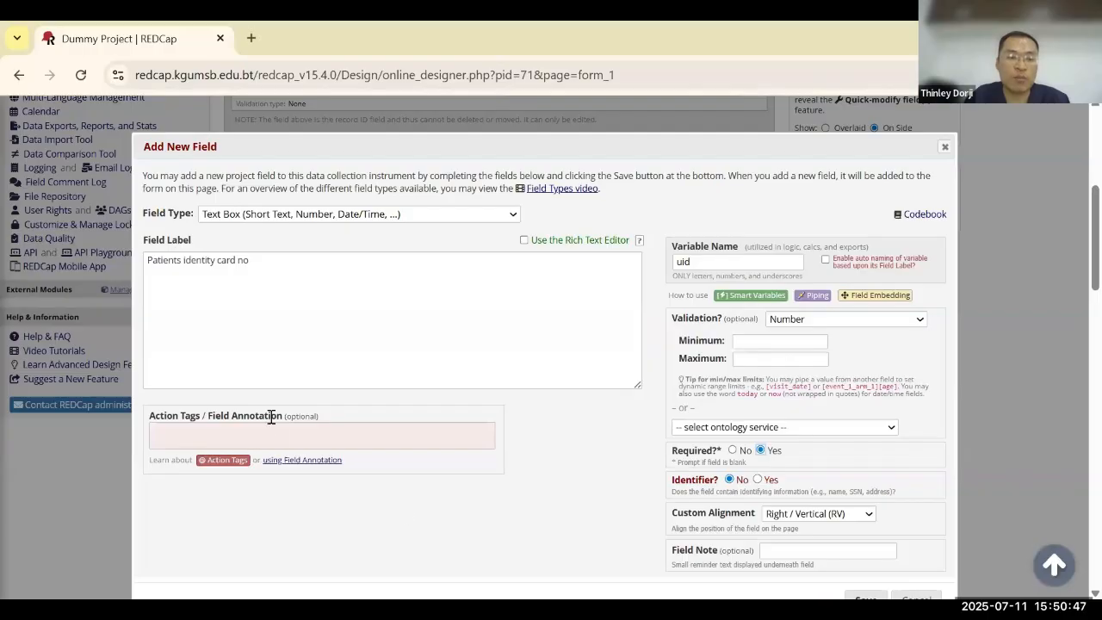
click(173, 438)
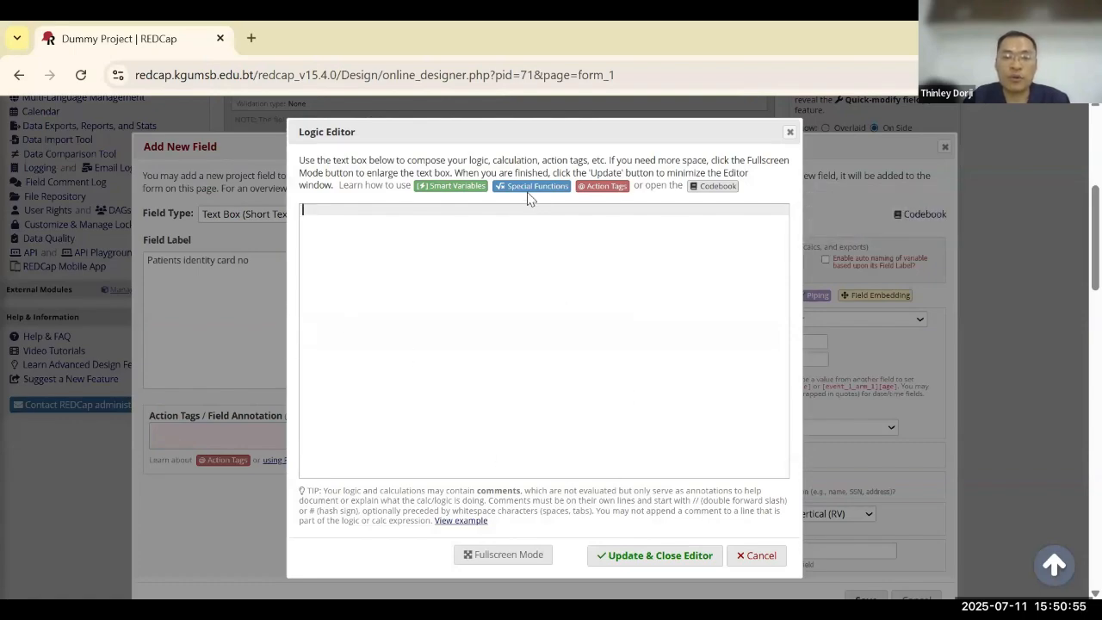
click(603, 186)
scroll(569, 411, down, 8)
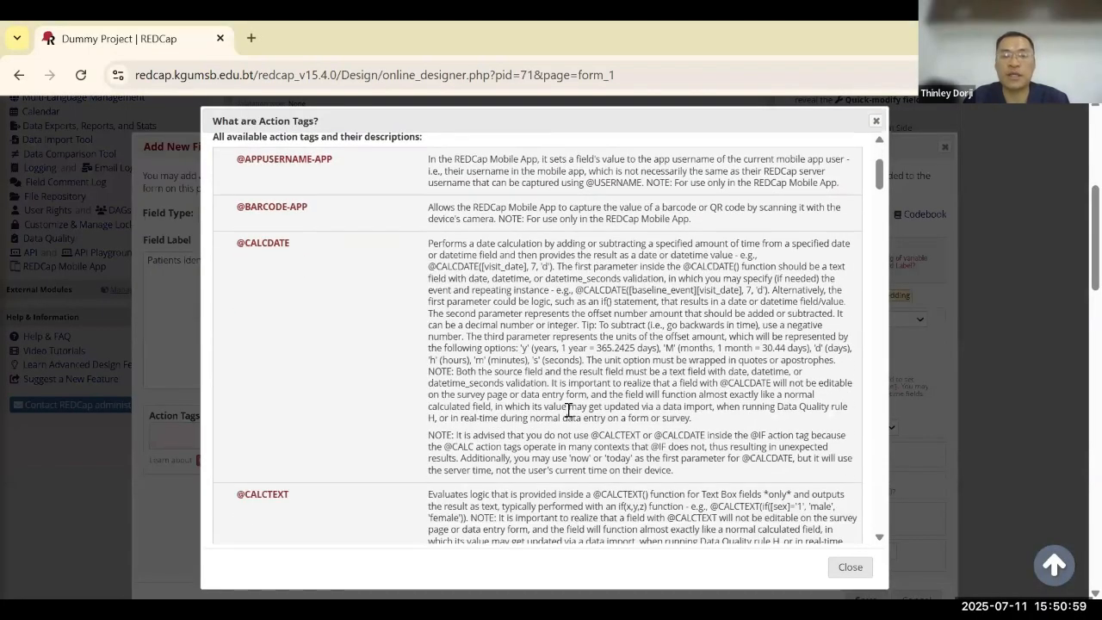
scroll(569, 411, up, 10)
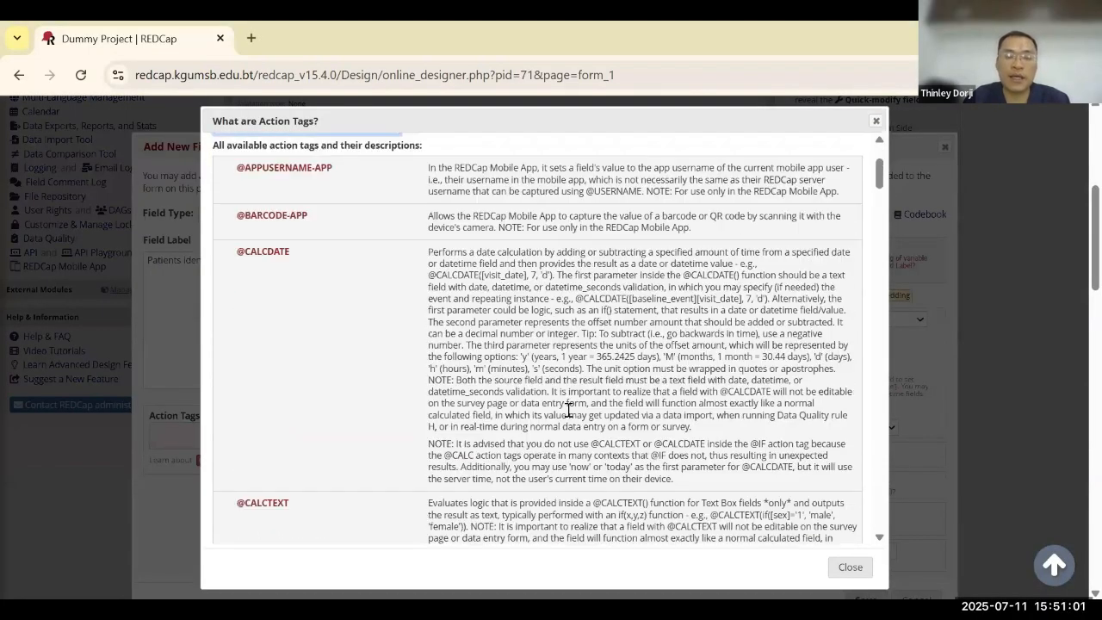
scroll(569, 412, down, 12)
scroll(568, 412, down, 3)
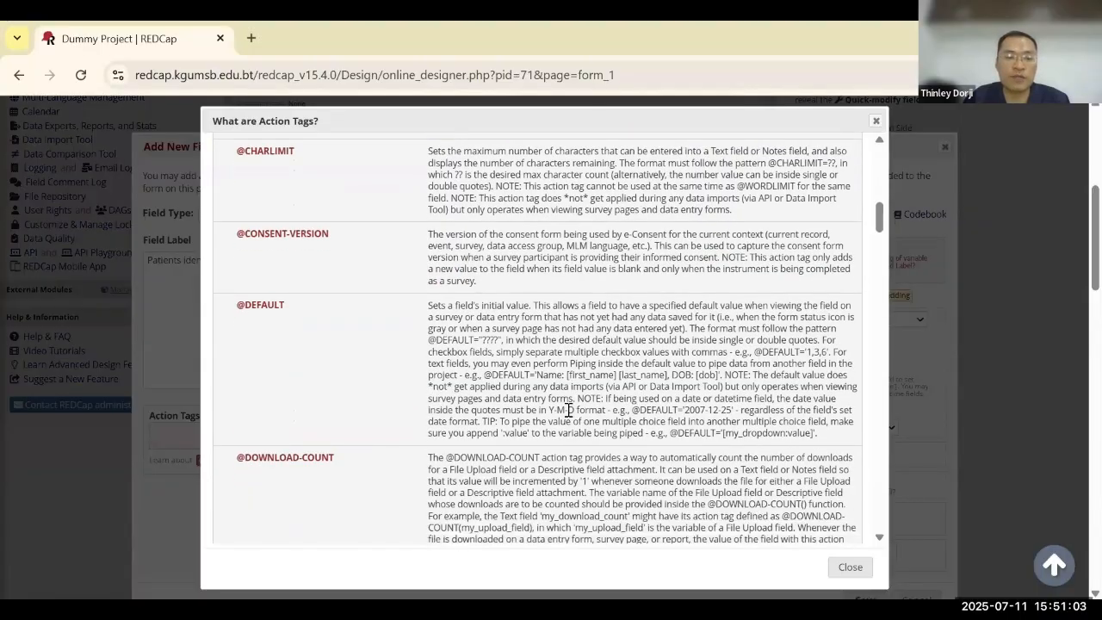
scroll(360, 339, down, 7)
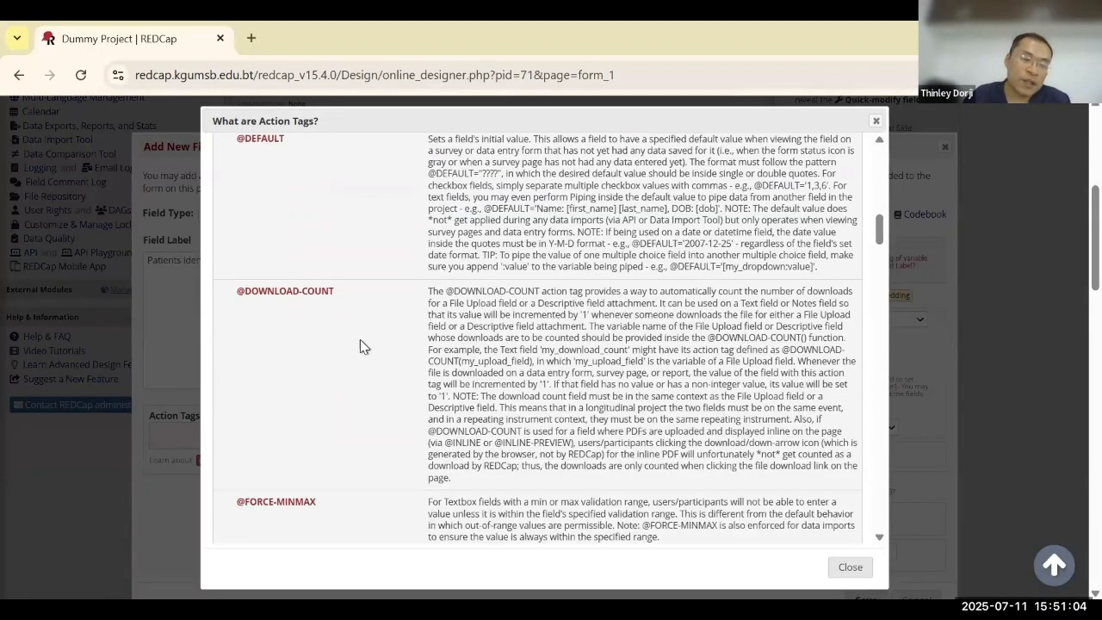
scroll(361, 341, up, 10)
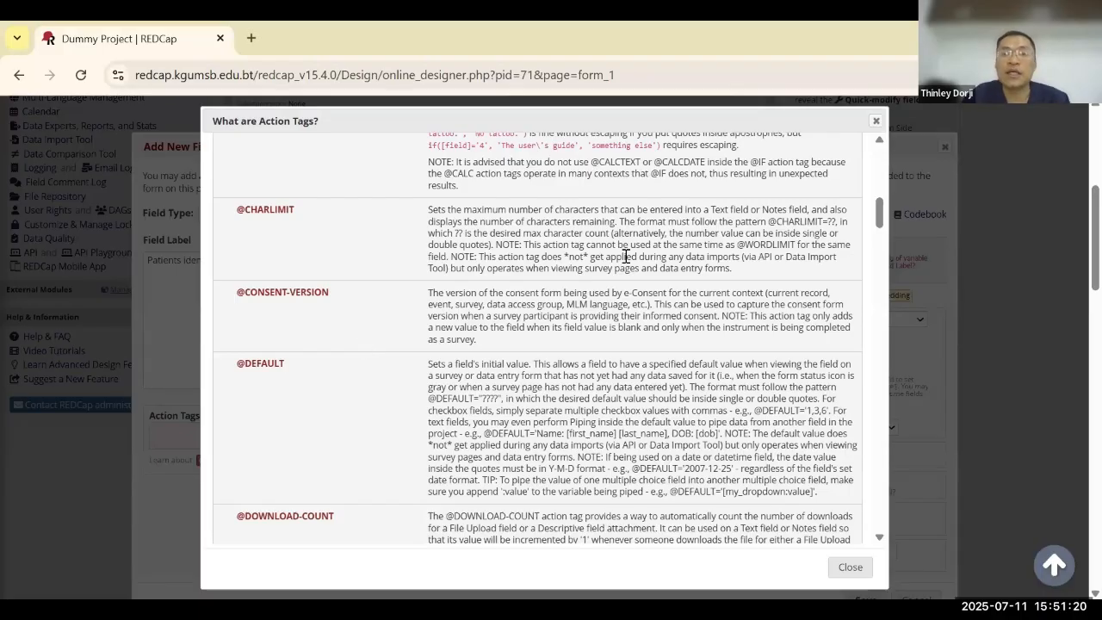
scroll(626, 258, up, 1)
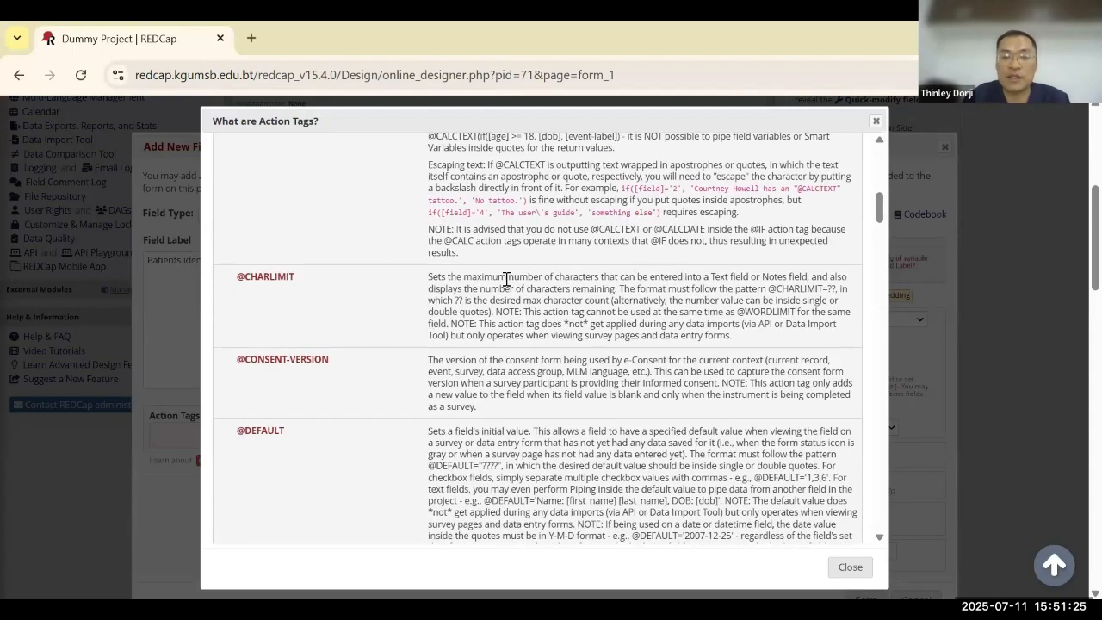
triple_click(274, 290)
scroll(227, 281, up, 15)
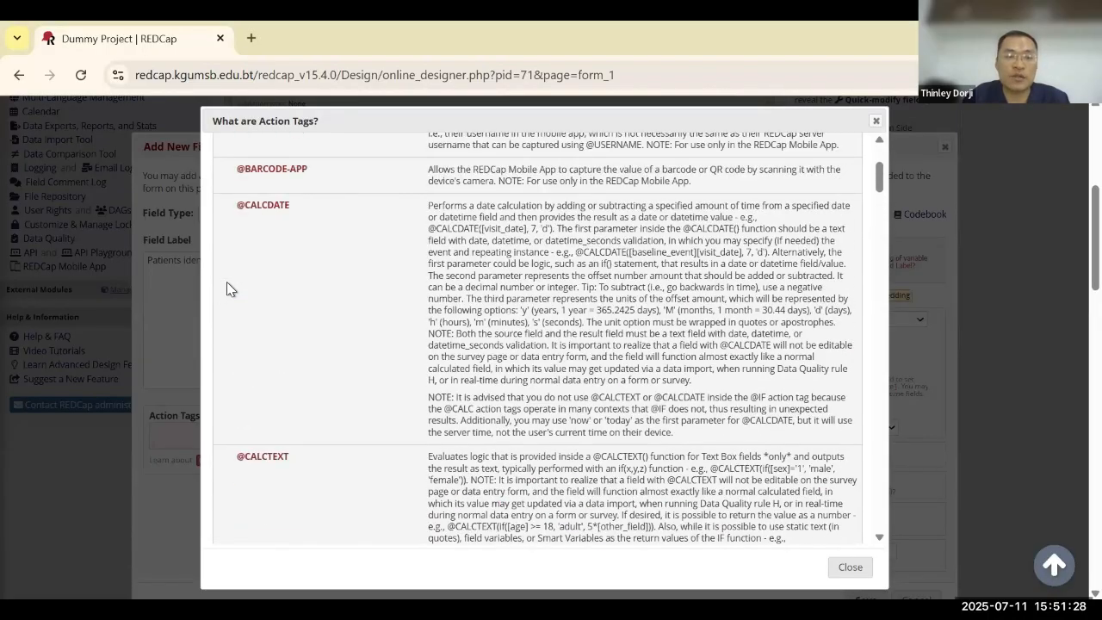
scroll(310, 465, down, 3)
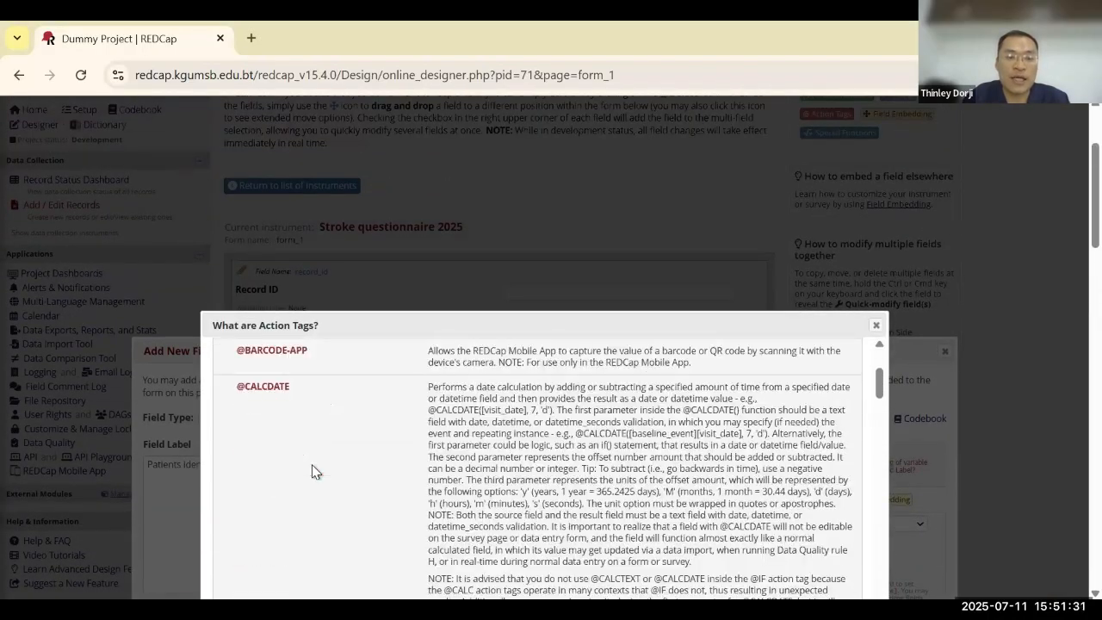
scroll(362, 451, up, 1)
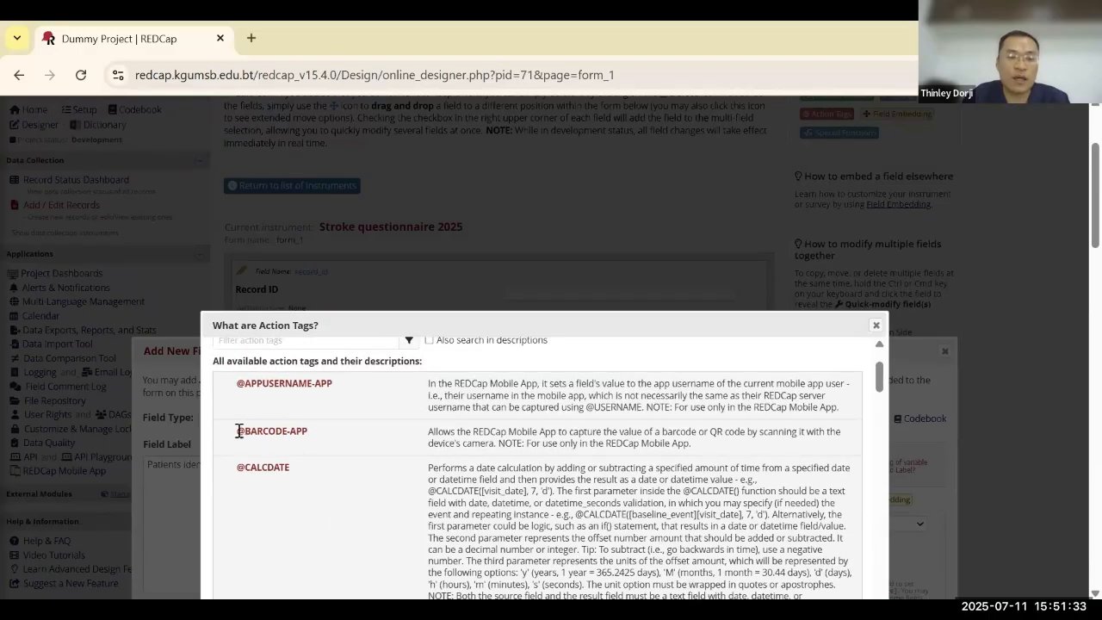
scroll(254, 414, up, 1)
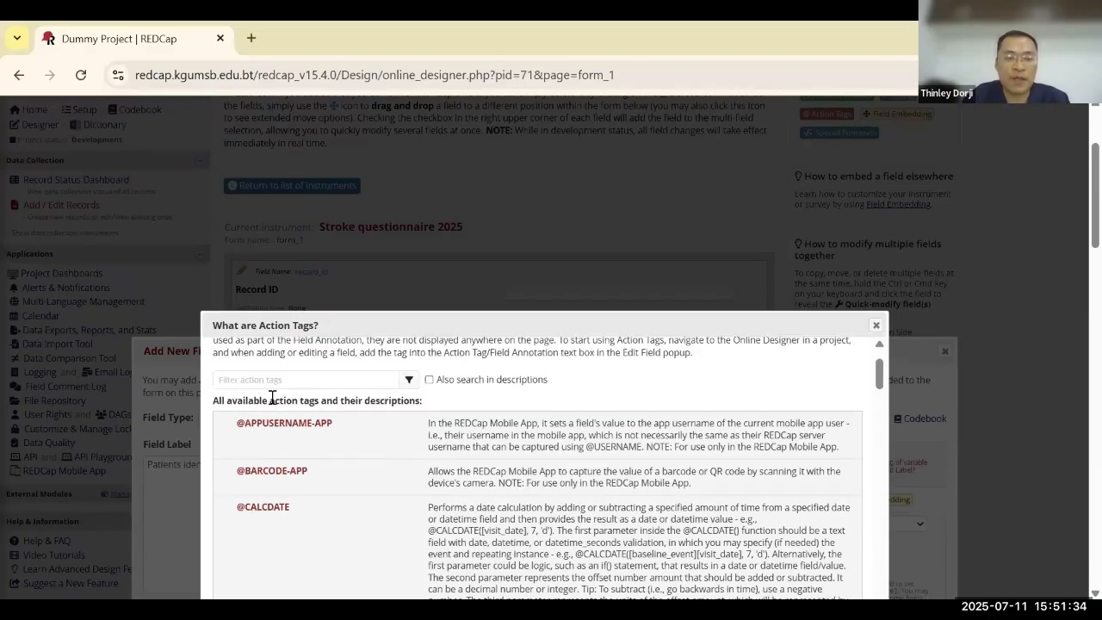
click(268, 388)
text(ch)
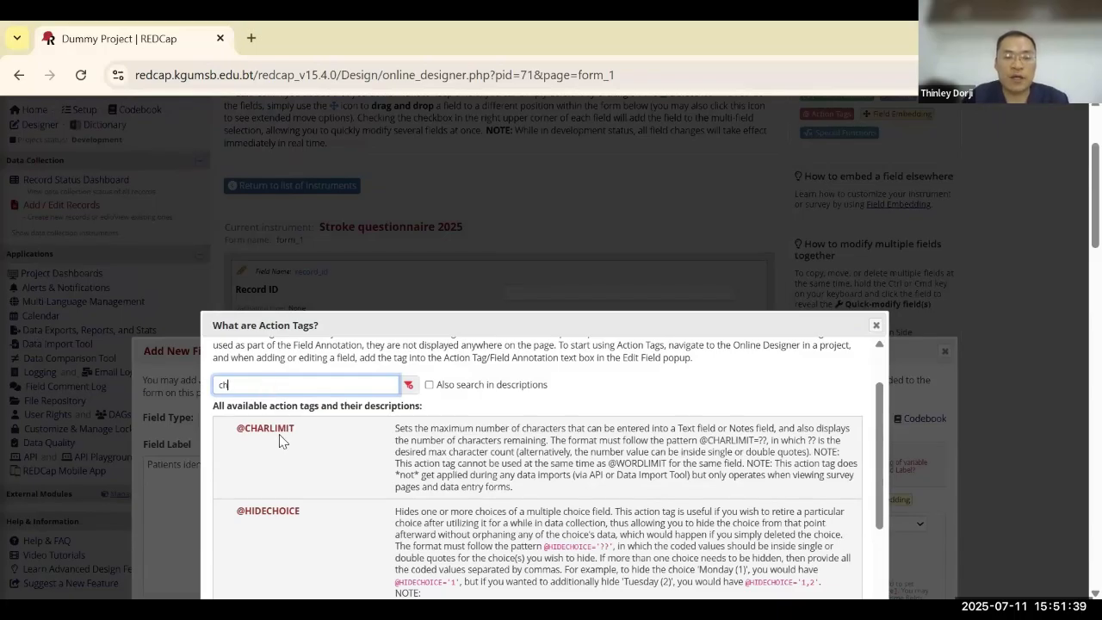
click(261, 432)
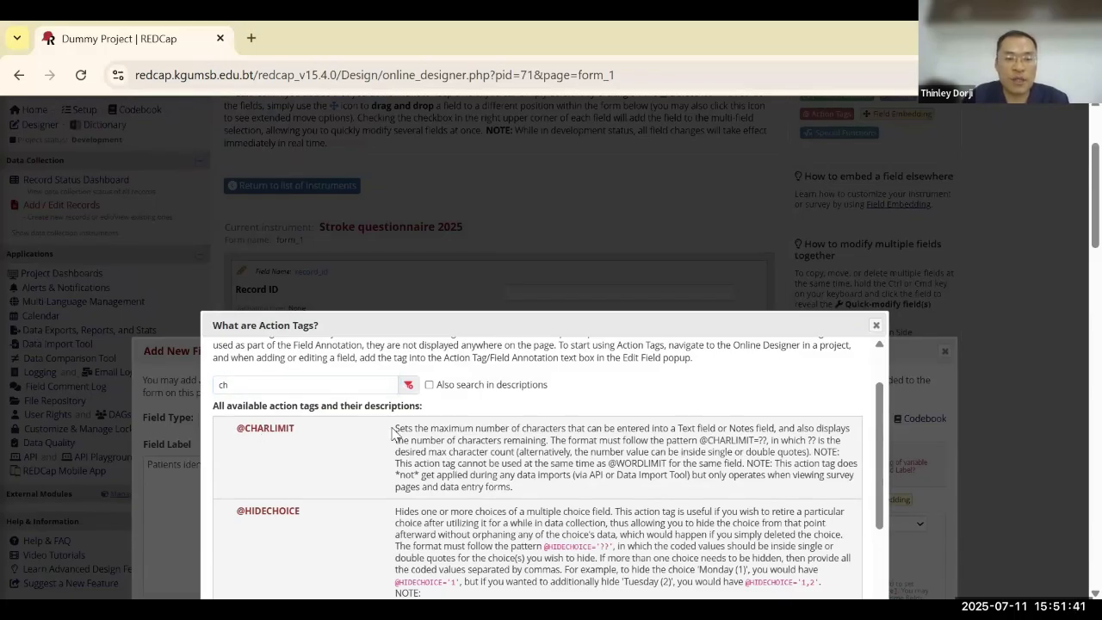
drag(300, 433, 239, 432)
key(ctrl+c)
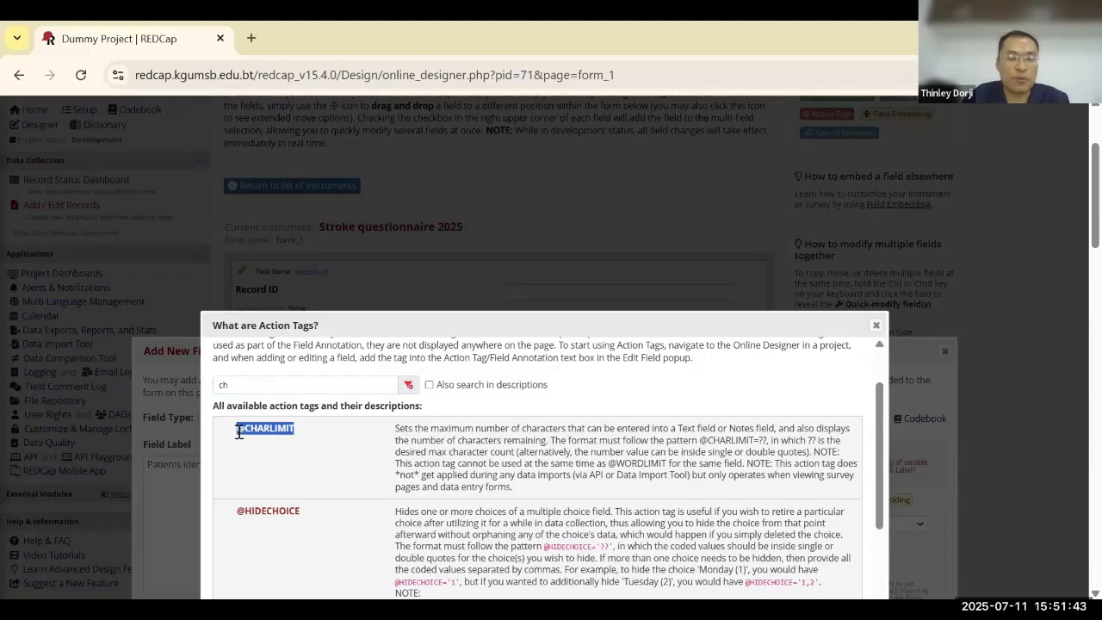
click(876, 326)
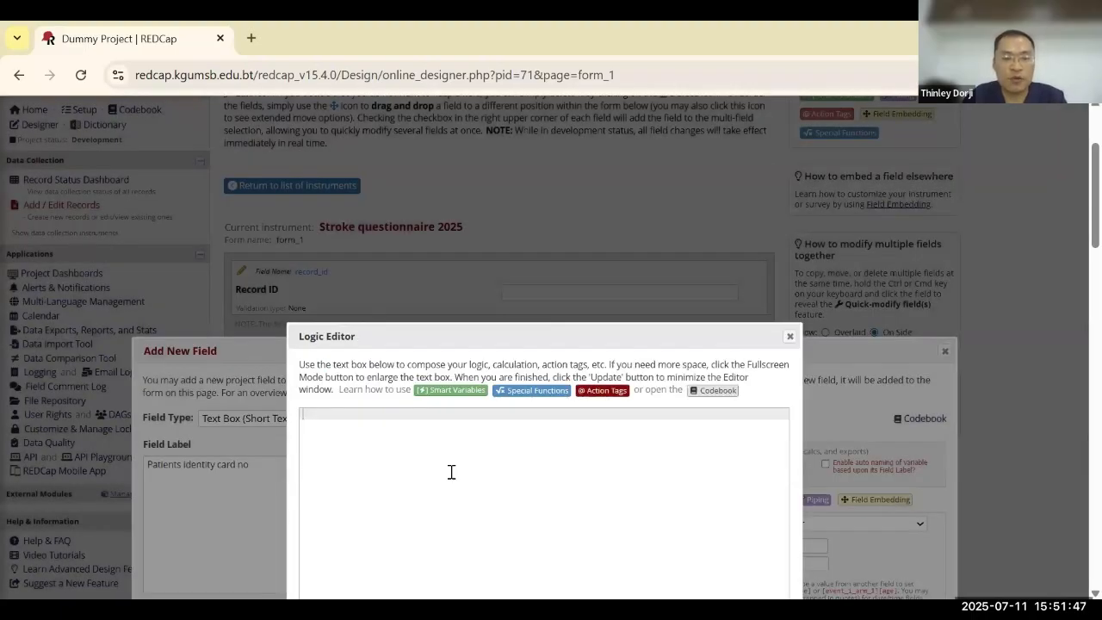
key(ctrl+v)
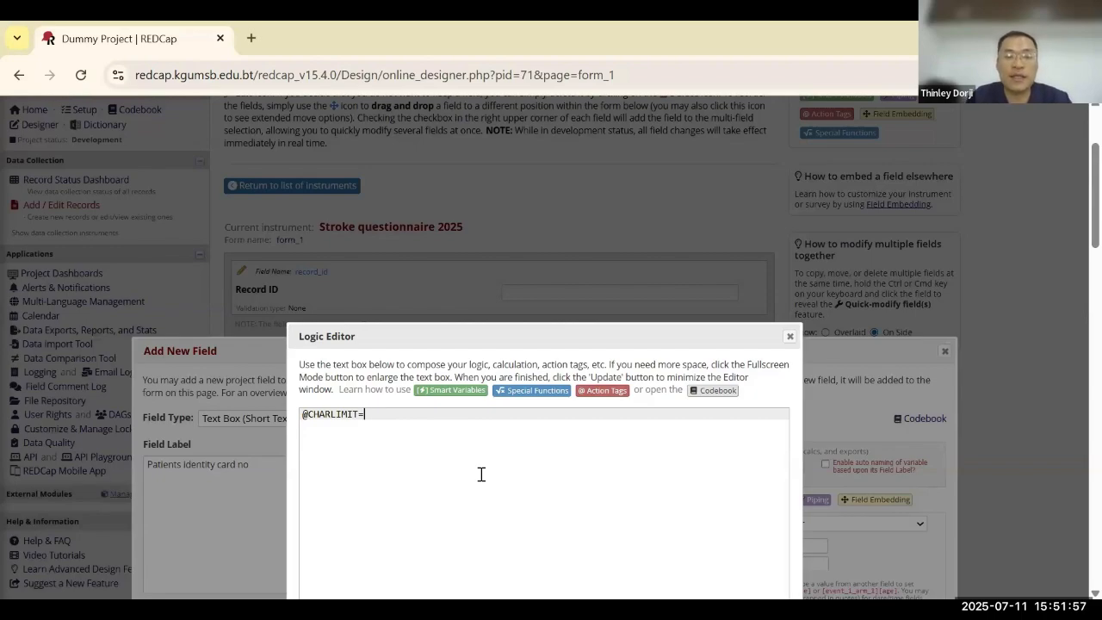
text(11)
scroll(492, 278, down, 3)
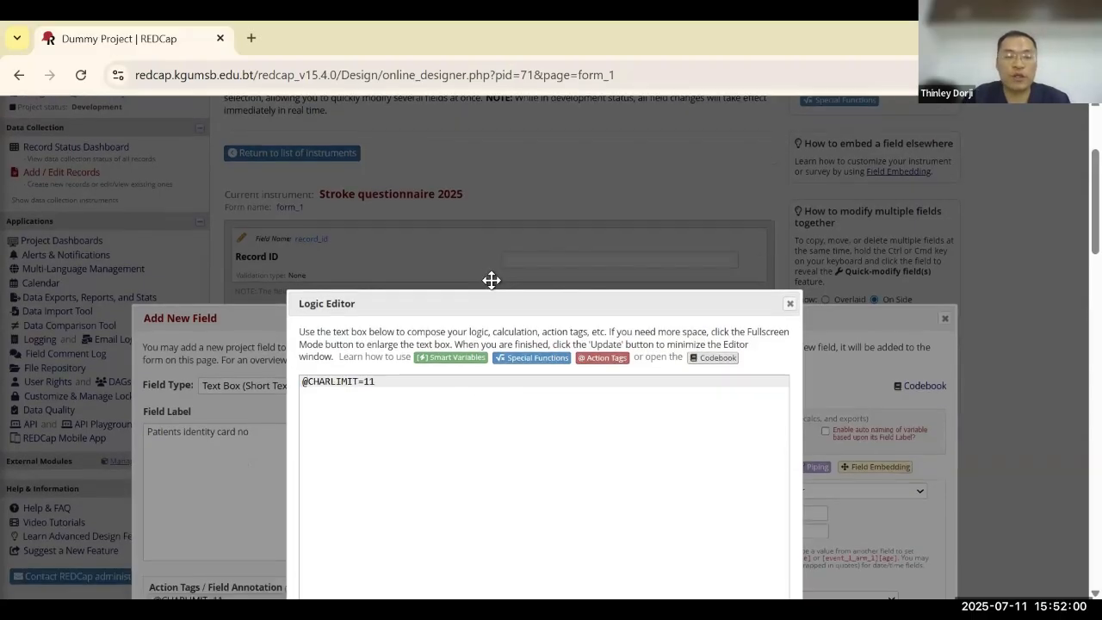
scroll(493, 289, down, 1)
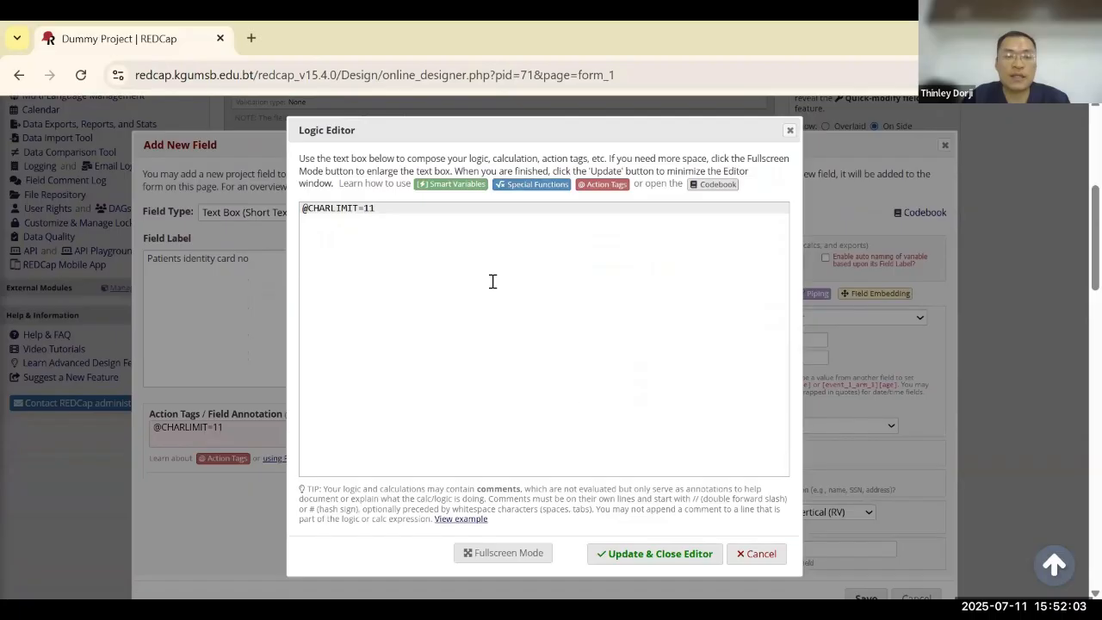
click(674, 555)
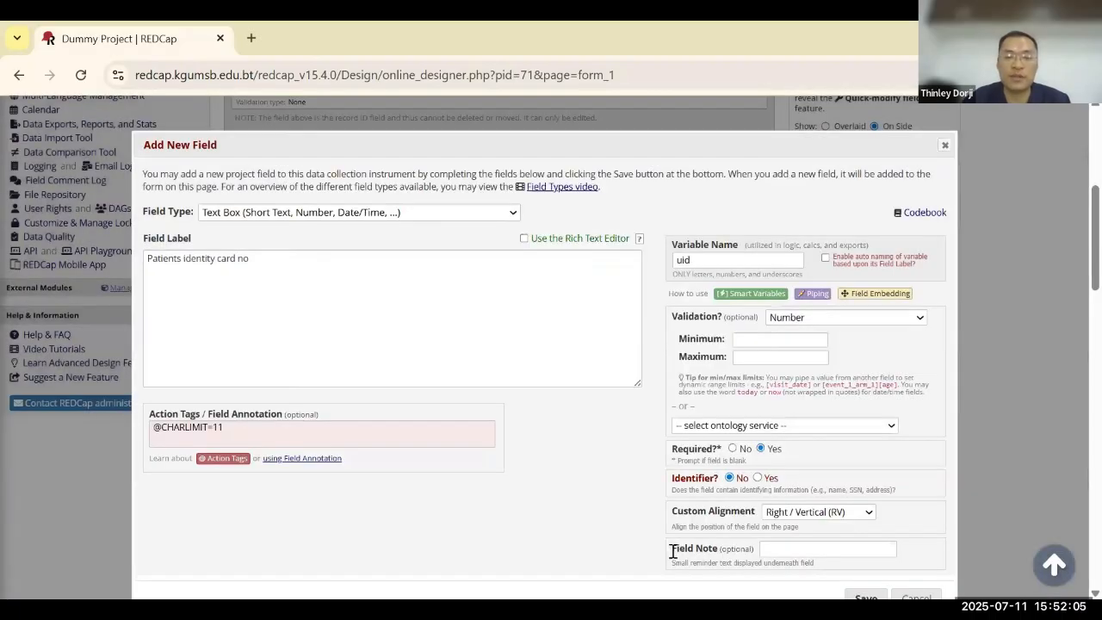
- Save the new uid field to the questionnaire and check its entry in the form
scroll(814, 536, down, 1)
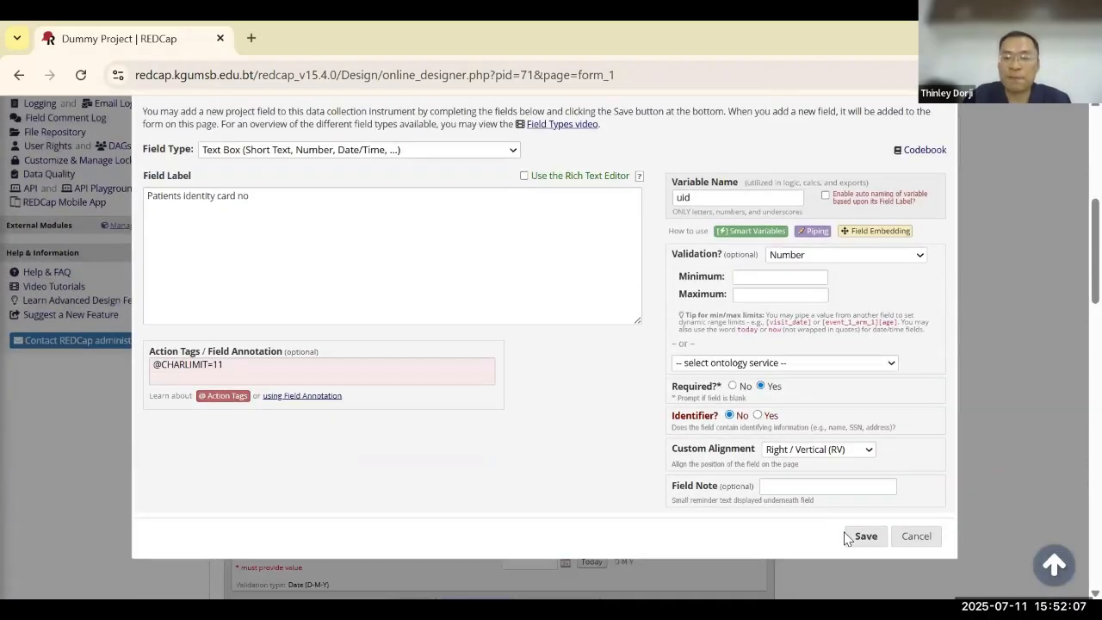
click(864, 536)
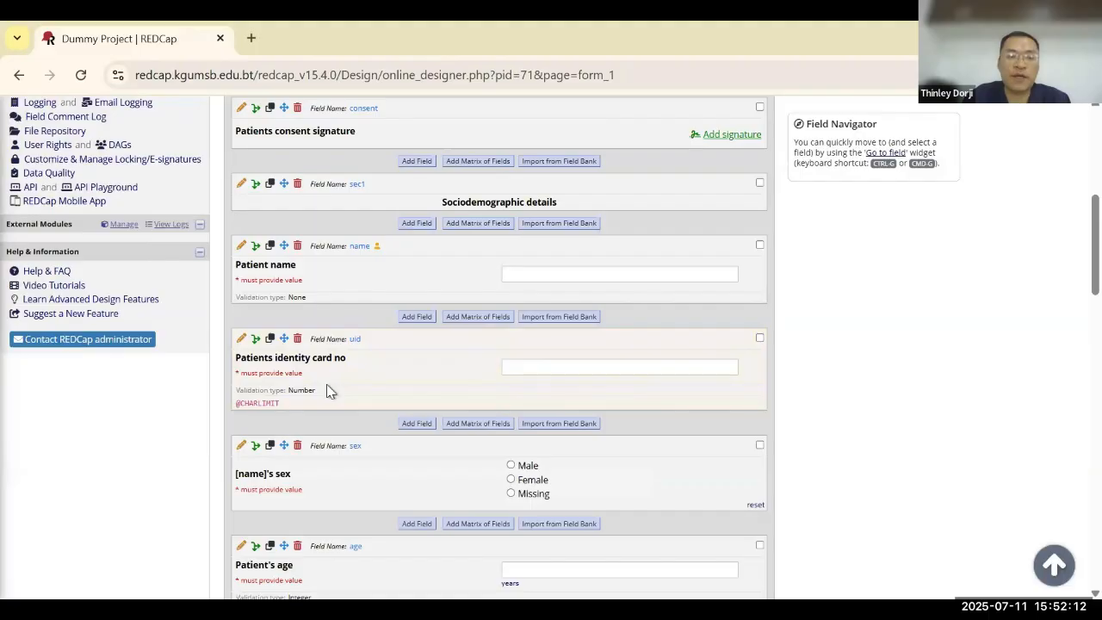
scroll(330, 392, up, 6)
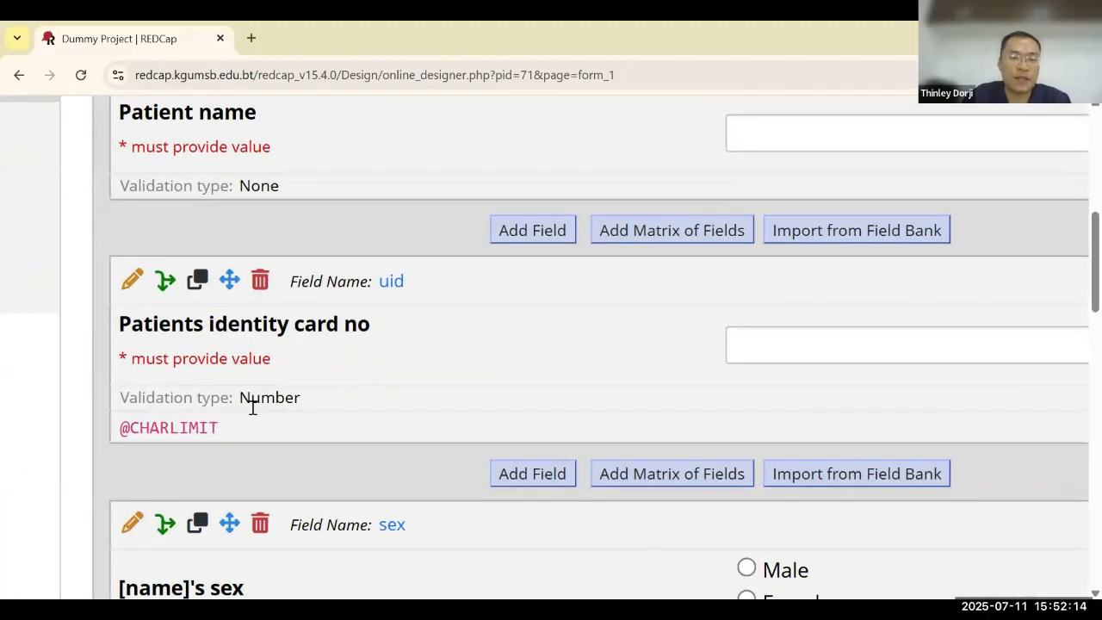
scroll(223, 424, down, 6)
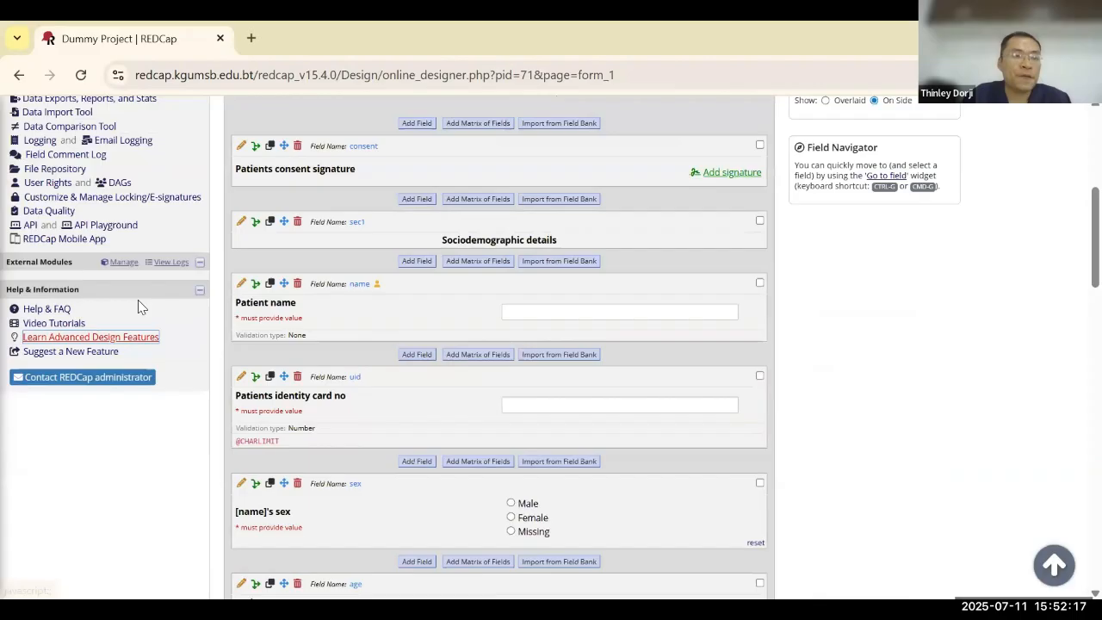
- Add a new record to the project from the Record Status Dashboard
scroll(138, 301, up, 4)
click(58, 231)
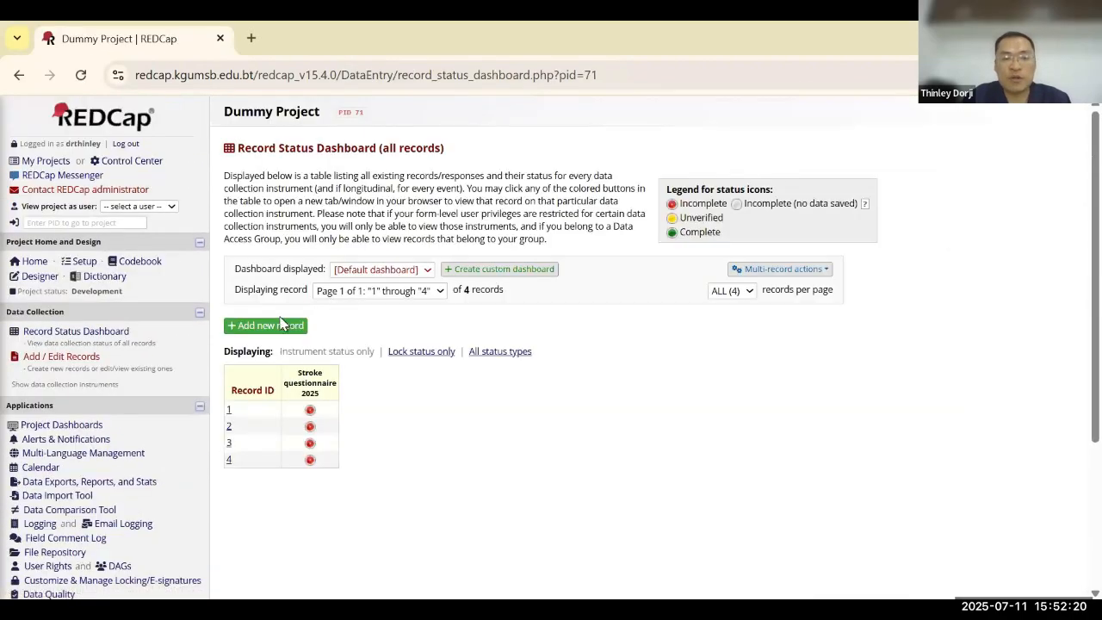
click(270, 327)
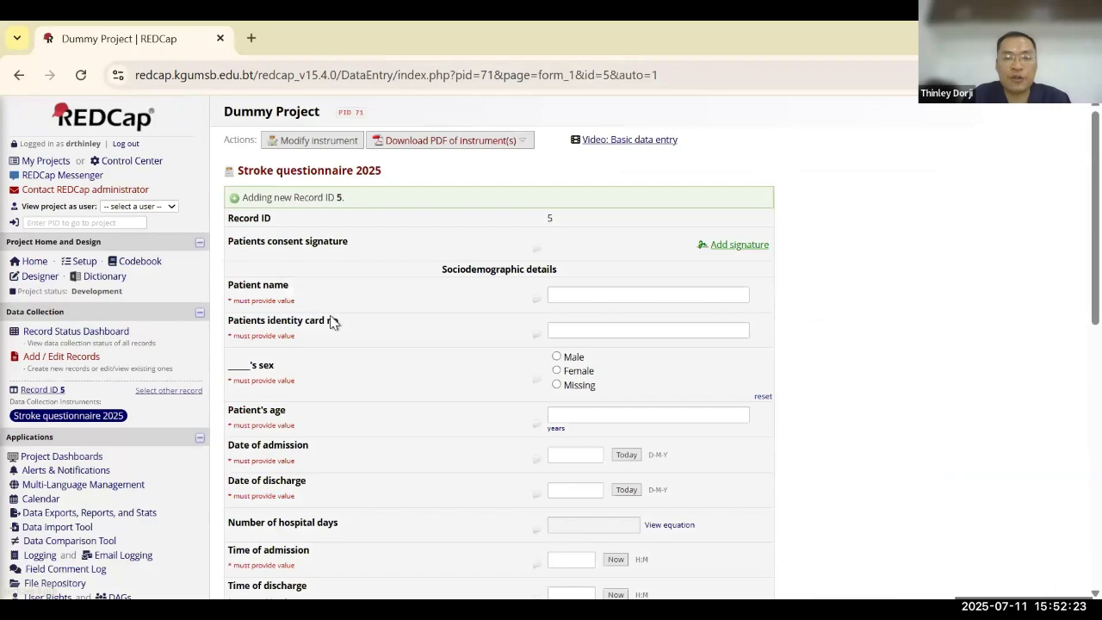
scroll(647, 350, up, 3)
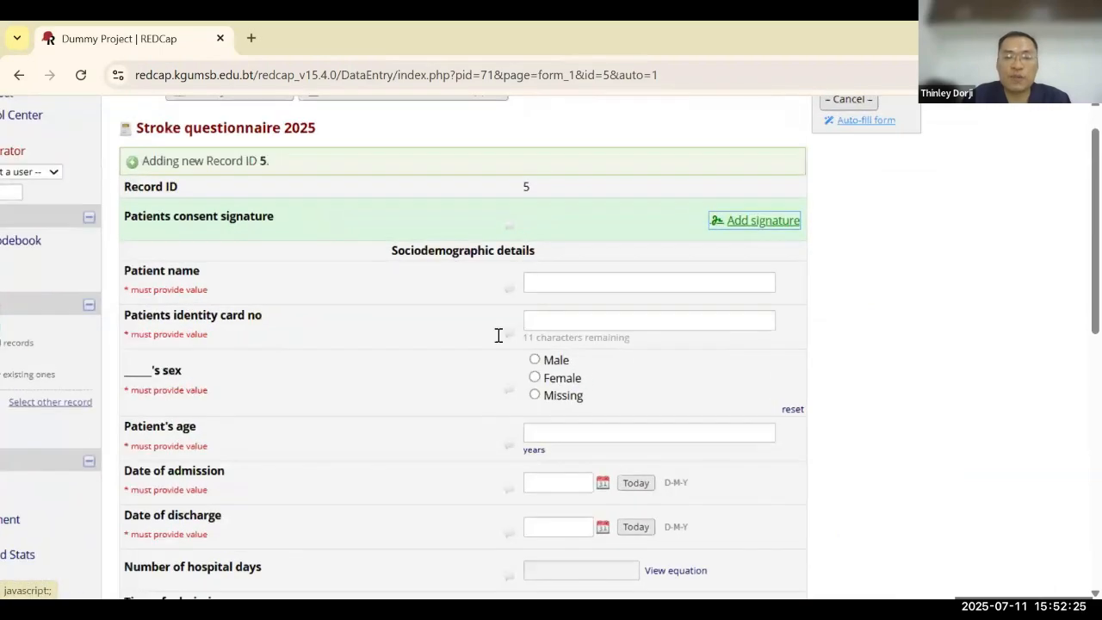
scroll(646, 343, down, 3)
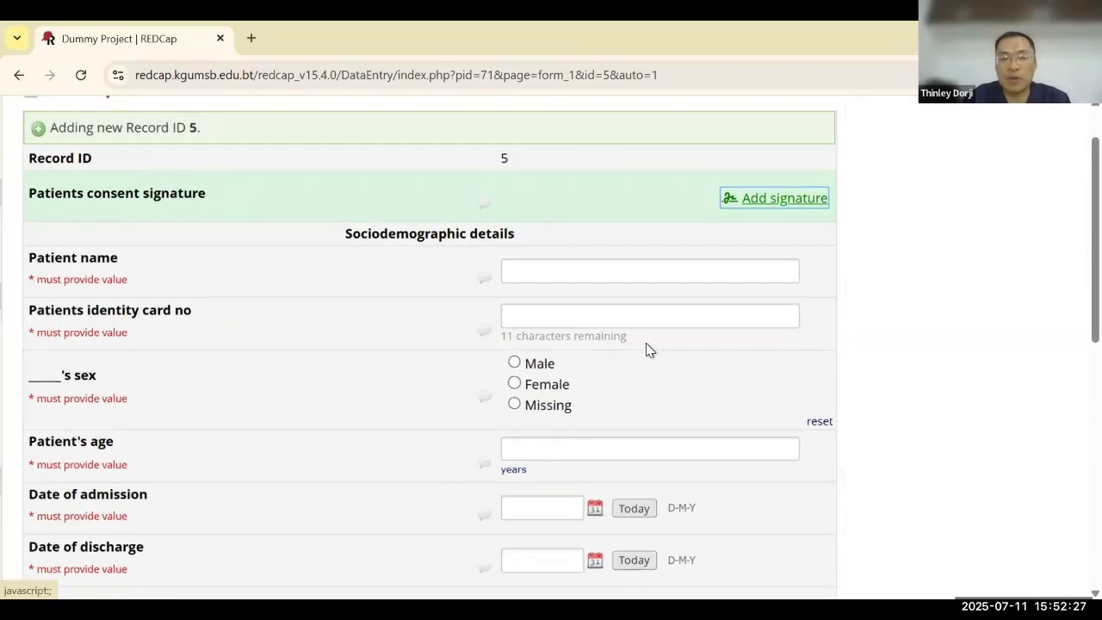
- Enter an 11-digit number in the Patients identity card no field of the new record
click(599, 317)
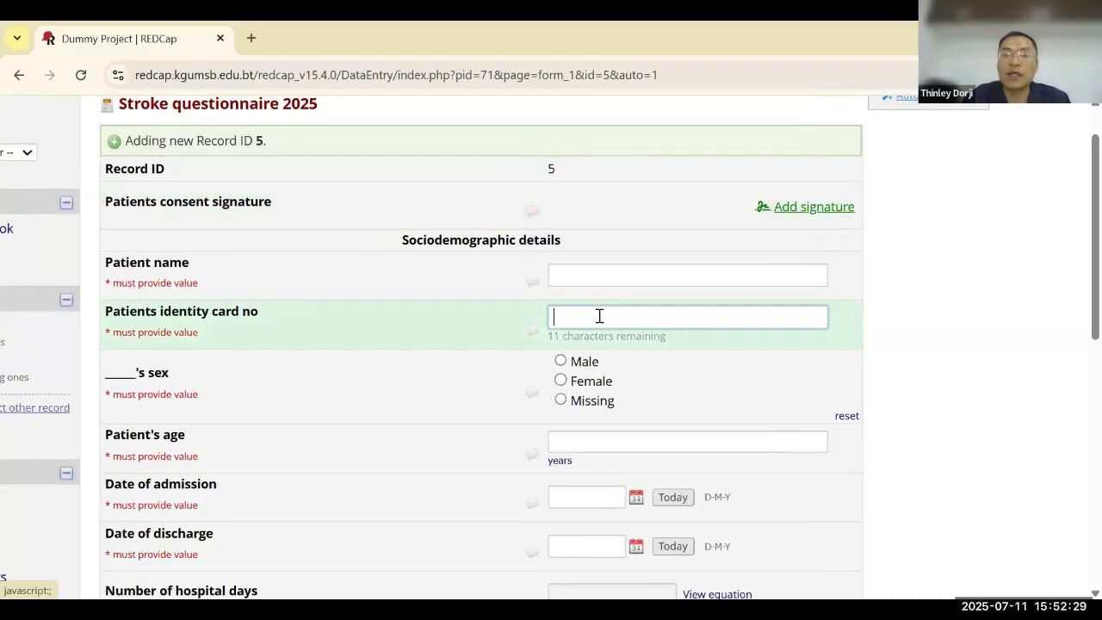
click(836, 387)
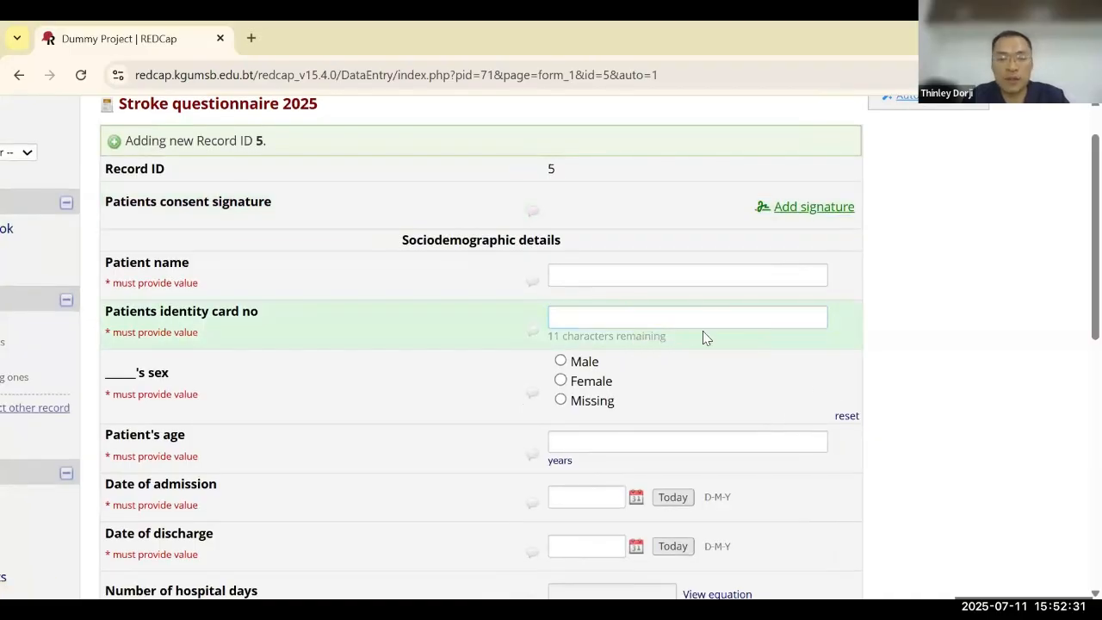
click(638, 317)
text(123)
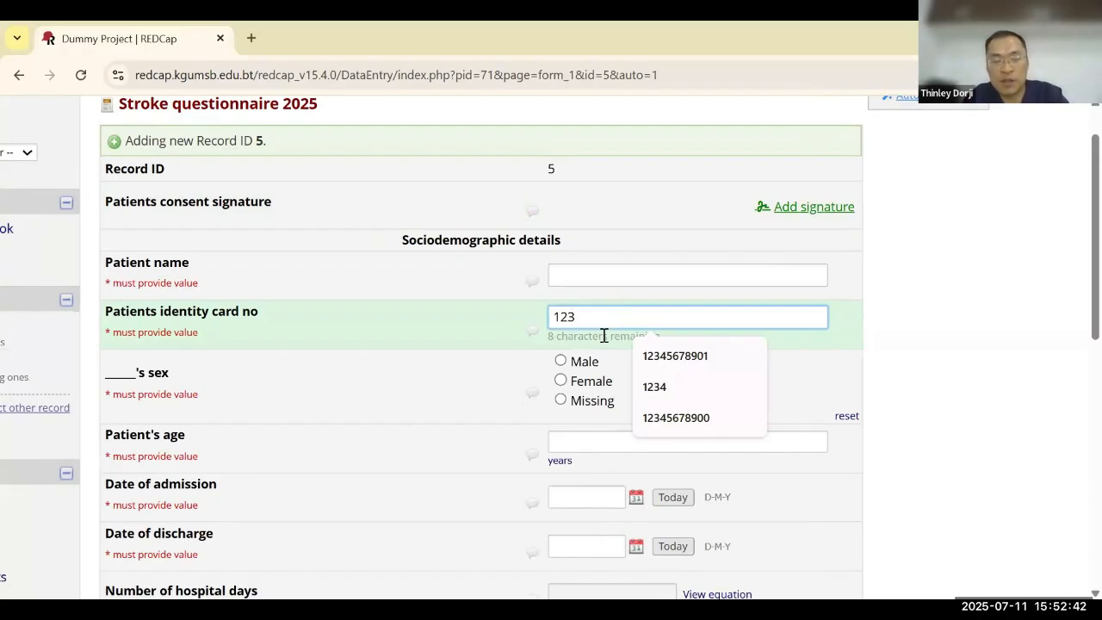
text(45678)
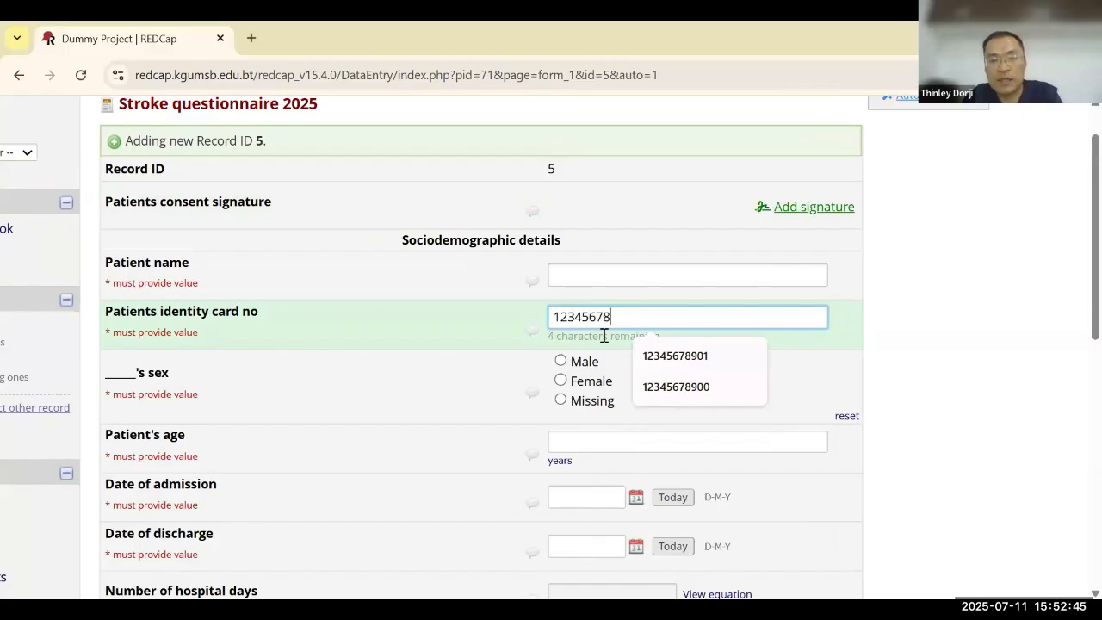
text(901)
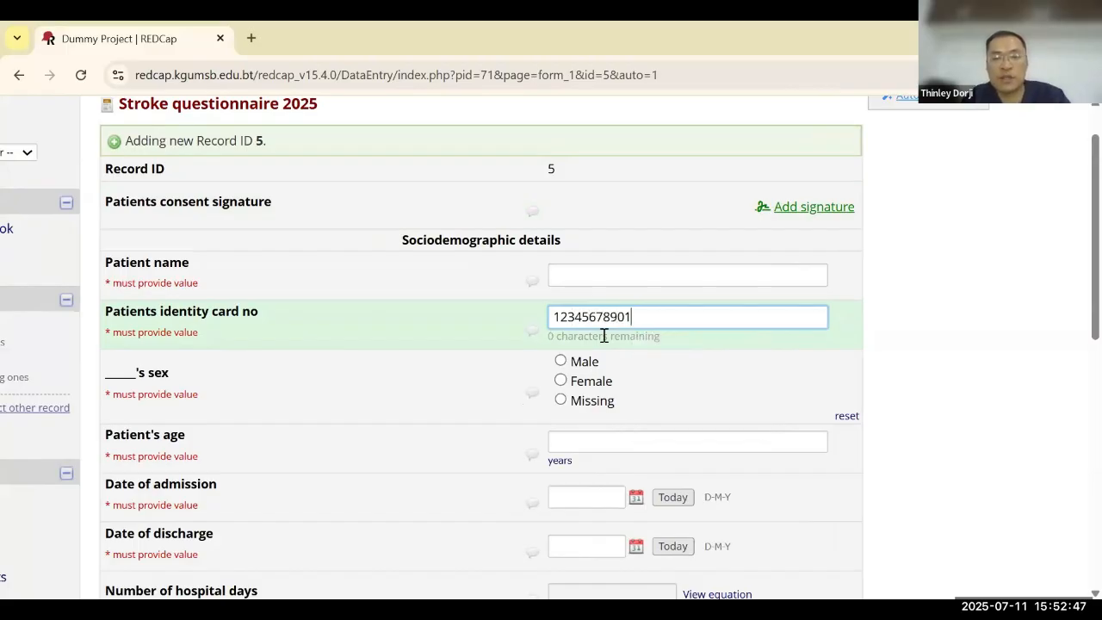
click(692, 408)
click(655, 315)
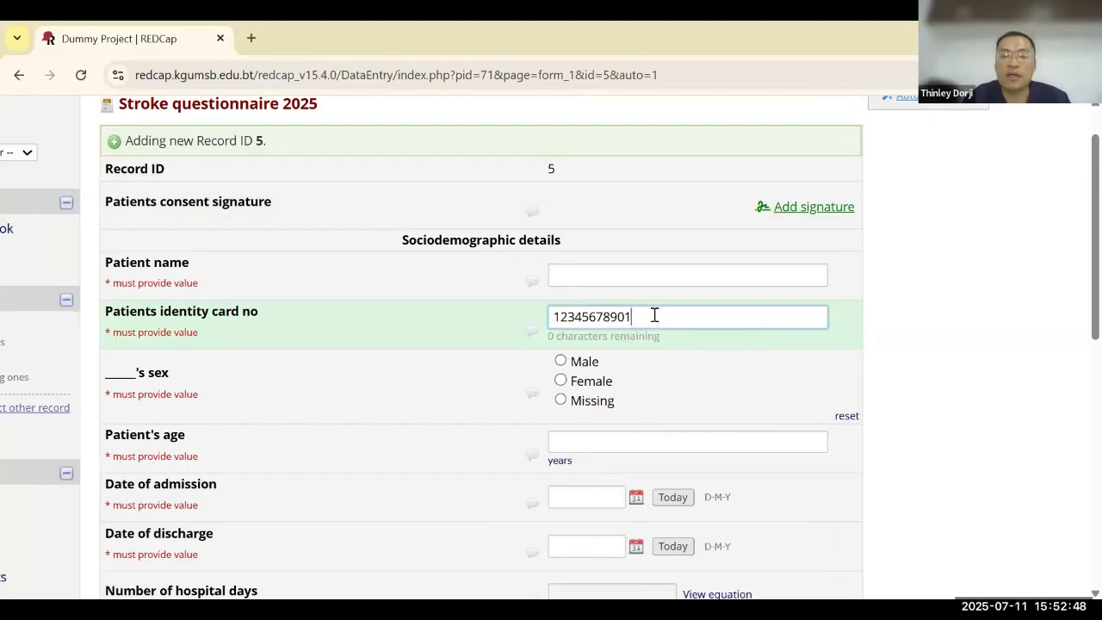
- Try to enter extra digits beyond the 11-character limit in the Patients identity card no field, and restore the 11-digit number
text(7)
key(BackSpace)
text(0)
key(BackSpace)
text(9)
key(BackSpace)
text(7)
key(BackSpace)
text(6)
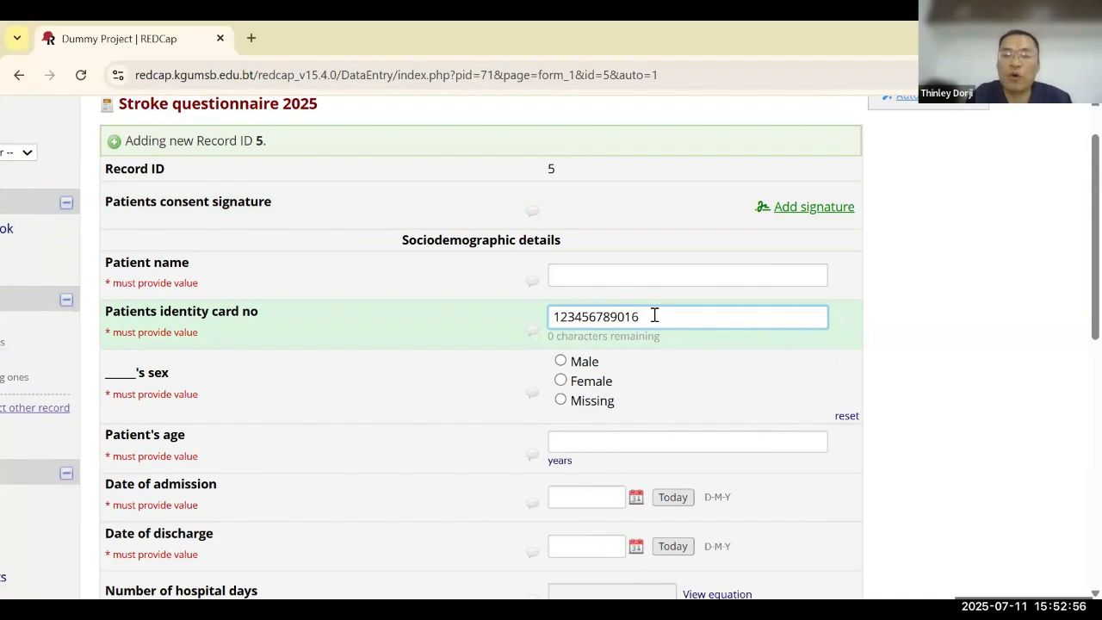
key(BackSpace)
key(BackSpace)
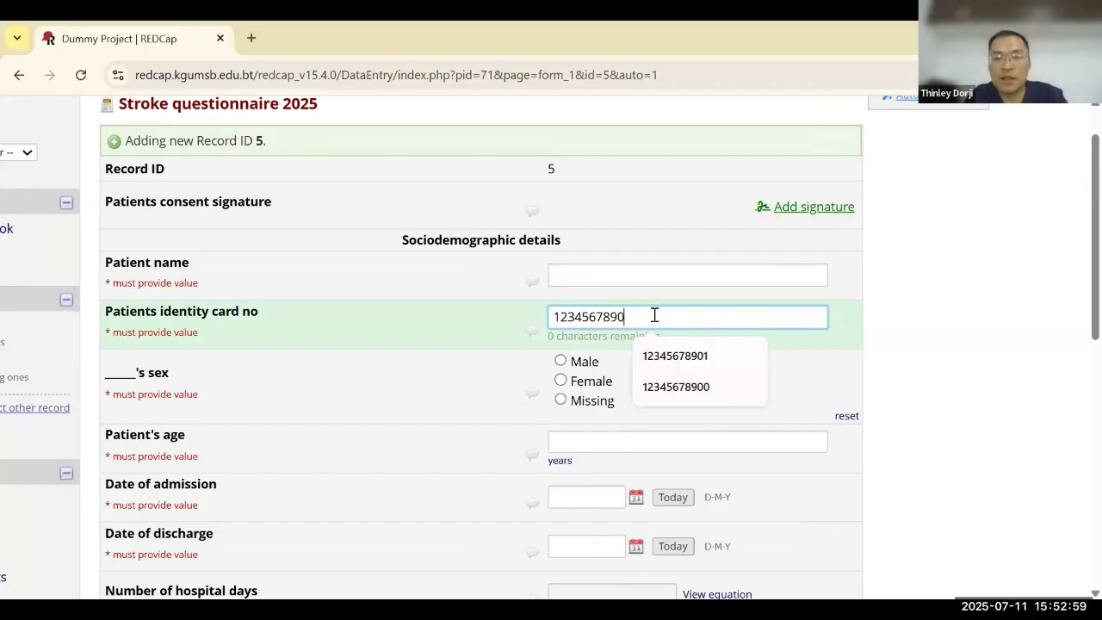
click(700, 359)
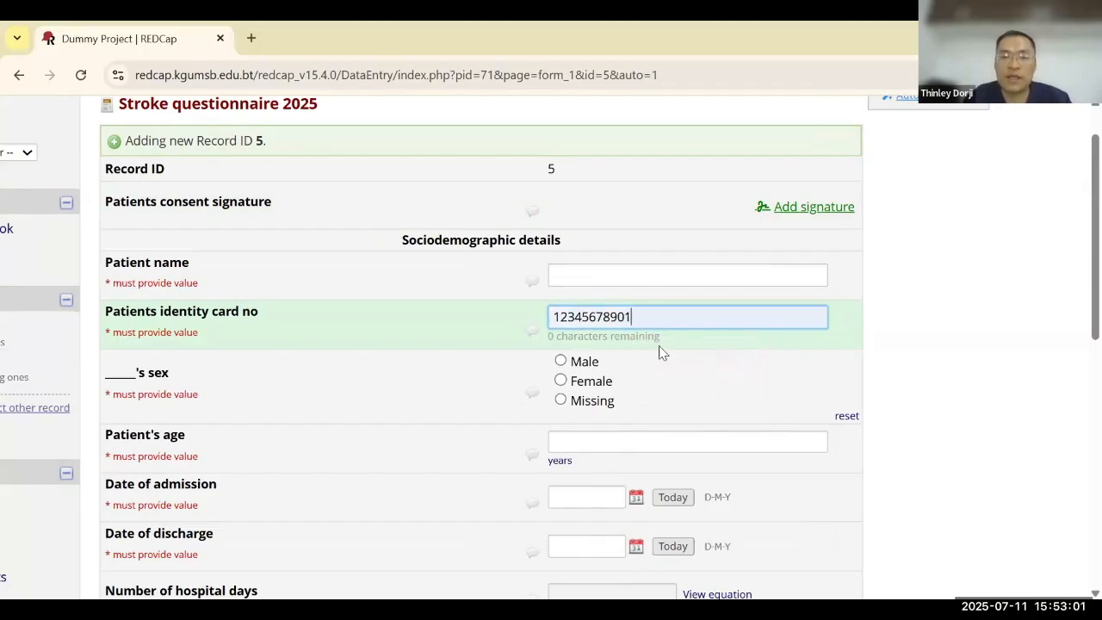
- Save the new record with the other required fields left blank and close the required-fields notice
scroll(670, 374, down, 8)
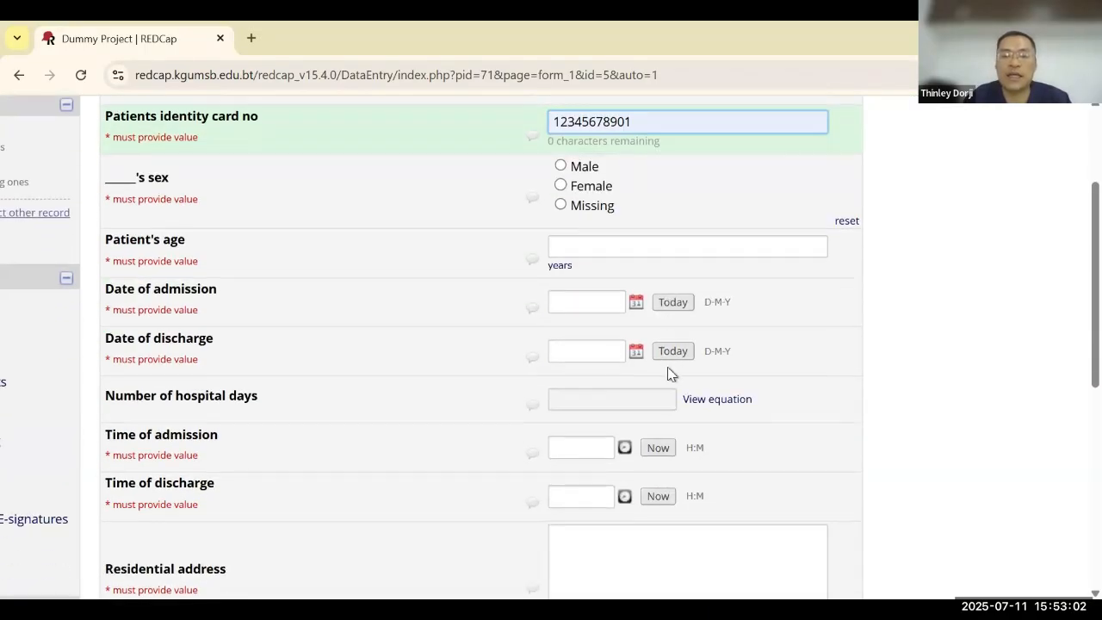
scroll(670, 375, down, 4)
scroll(695, 334, up, 6)
scroll(695, 333, up, 3)
scroll(696, 335, down, 9)
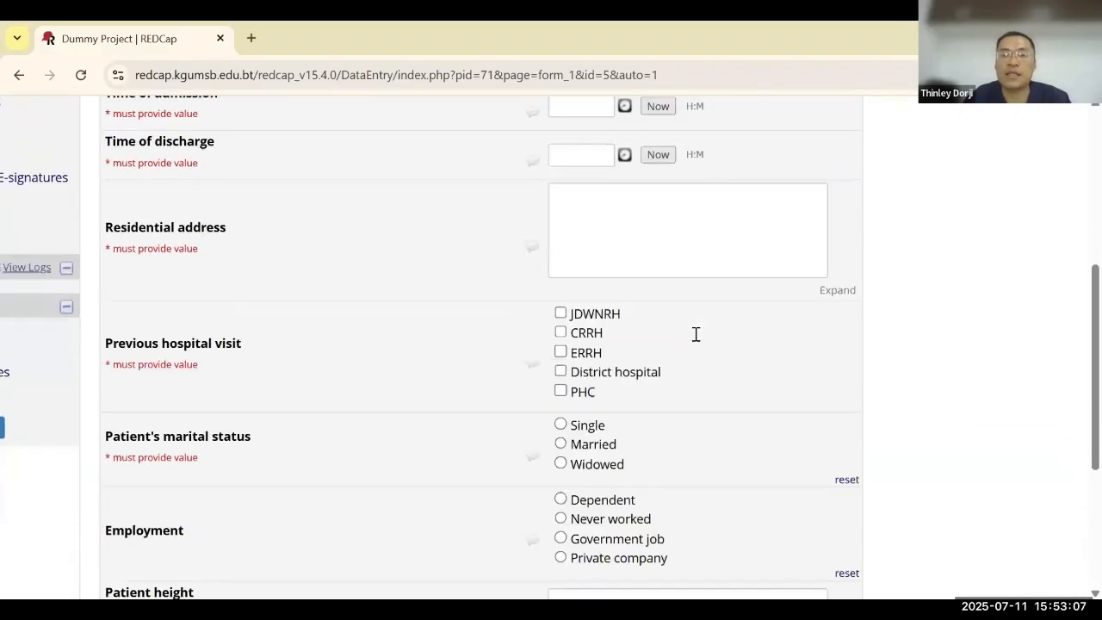
click(584, 419)
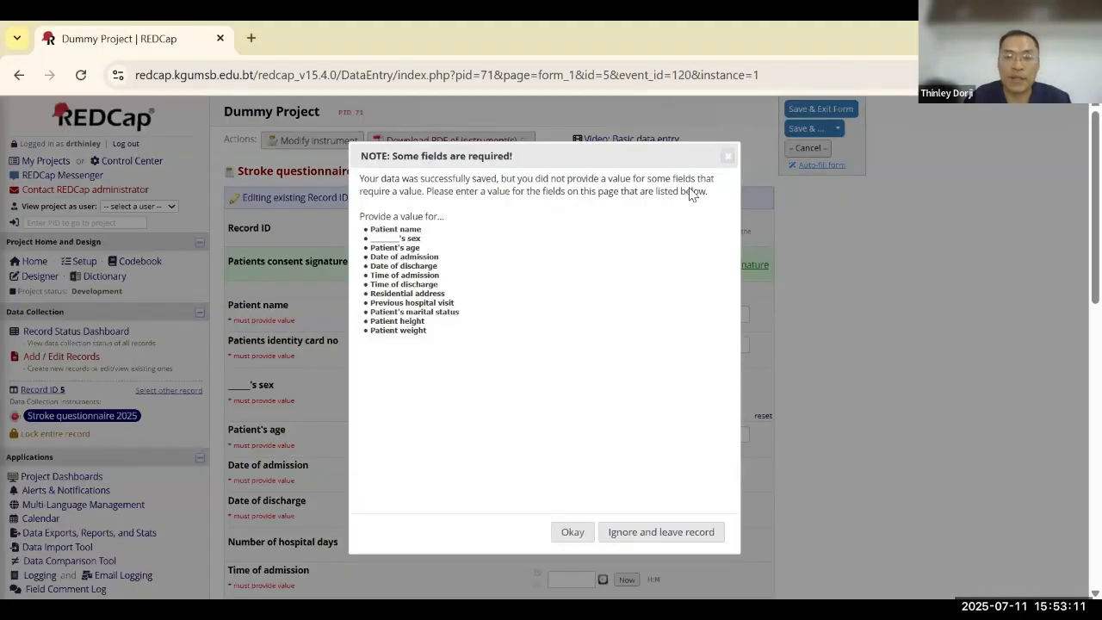
click(729, 156)
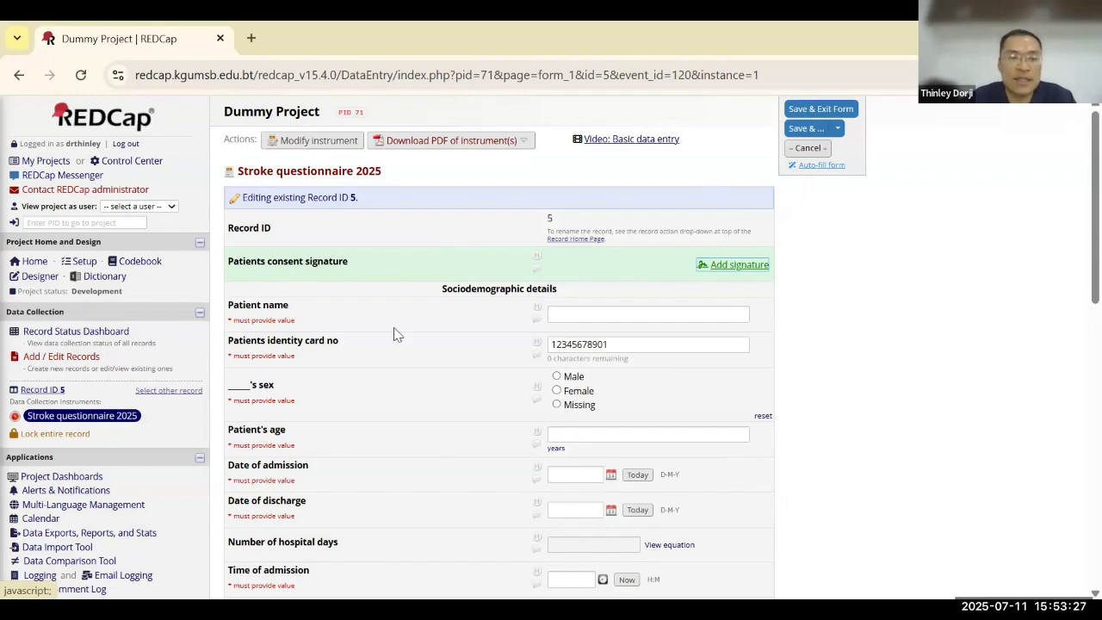
- Open the project's Data Quality page at the list of data quality rules
scroll(155, 370, down, 3)
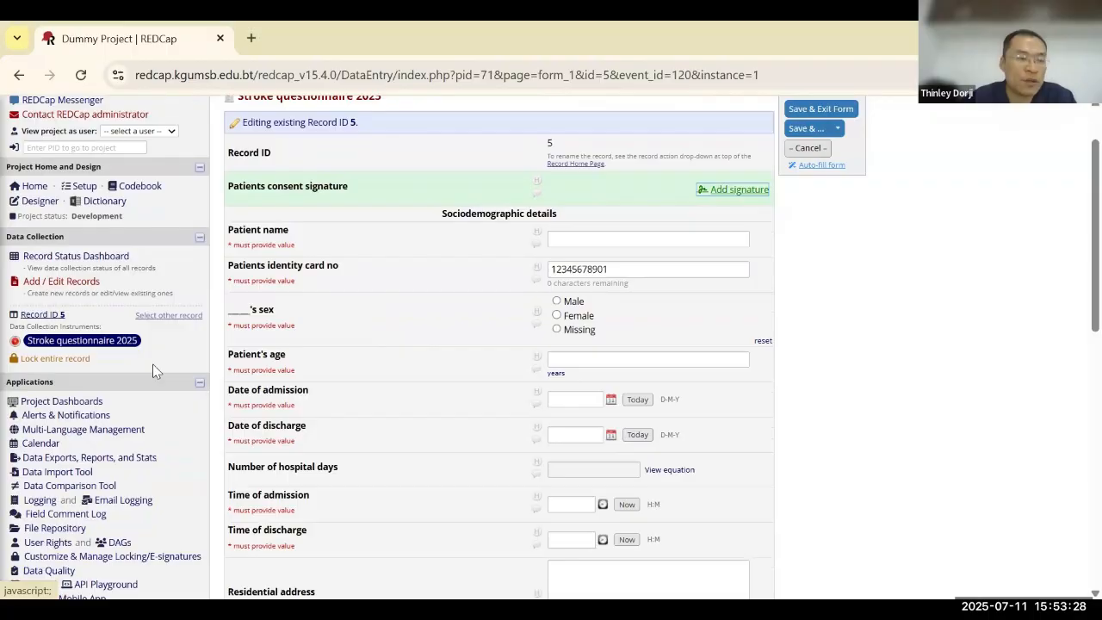
scroll(155, 370, down, 2)
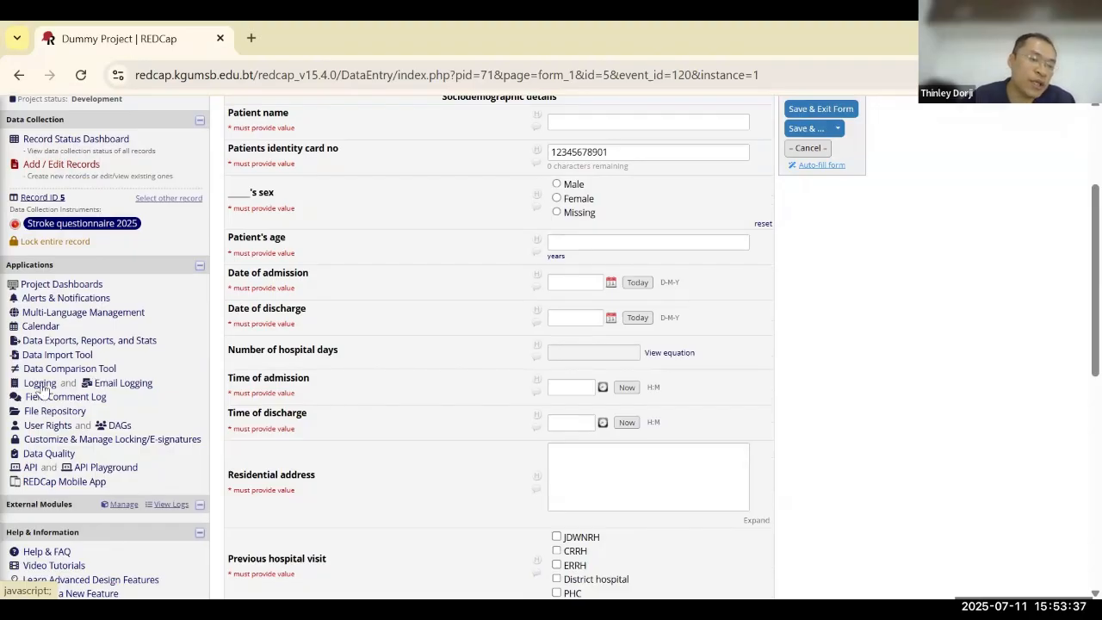
click(49, 454)
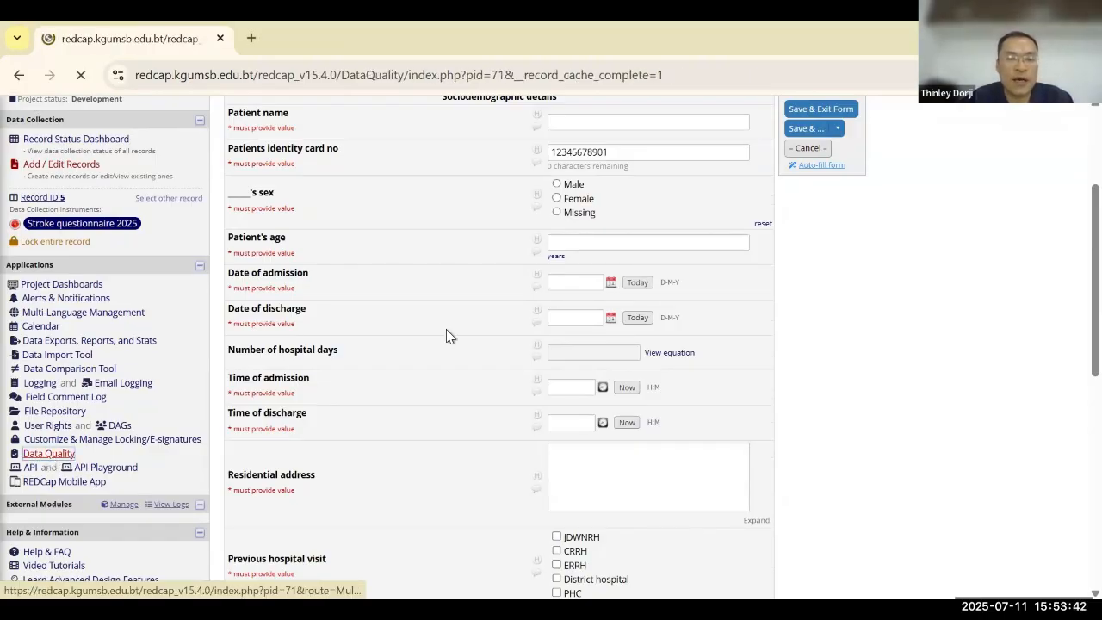
scroll(465, 462, down, 2)
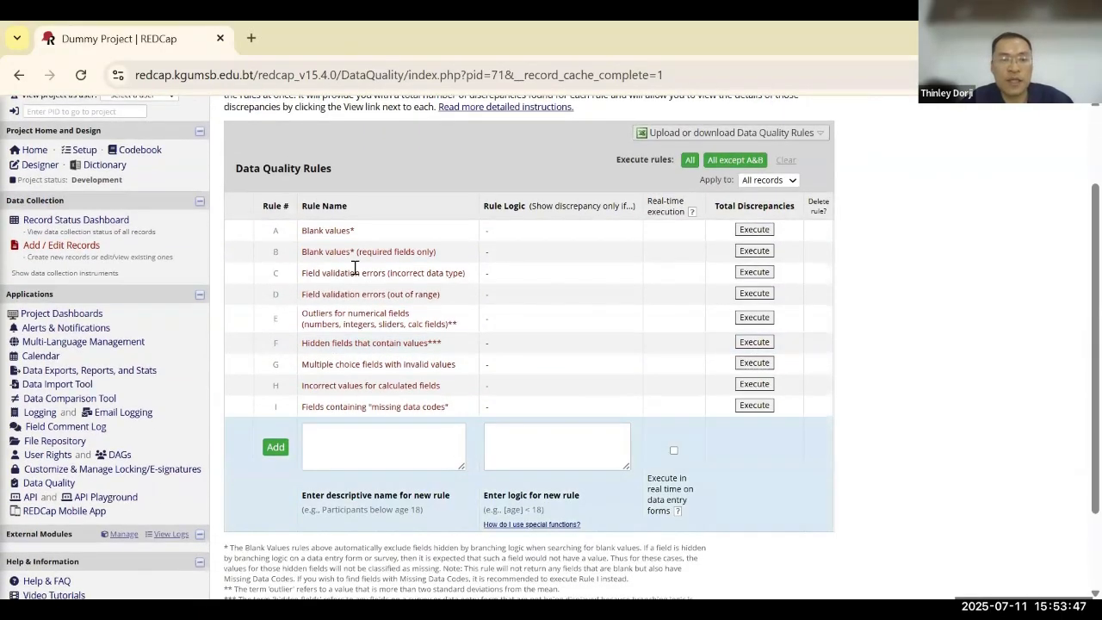
- Begin the logic of a new data quality rule with the [uid] variable in the Logic Editor
scroll(465, 263, up, 1)
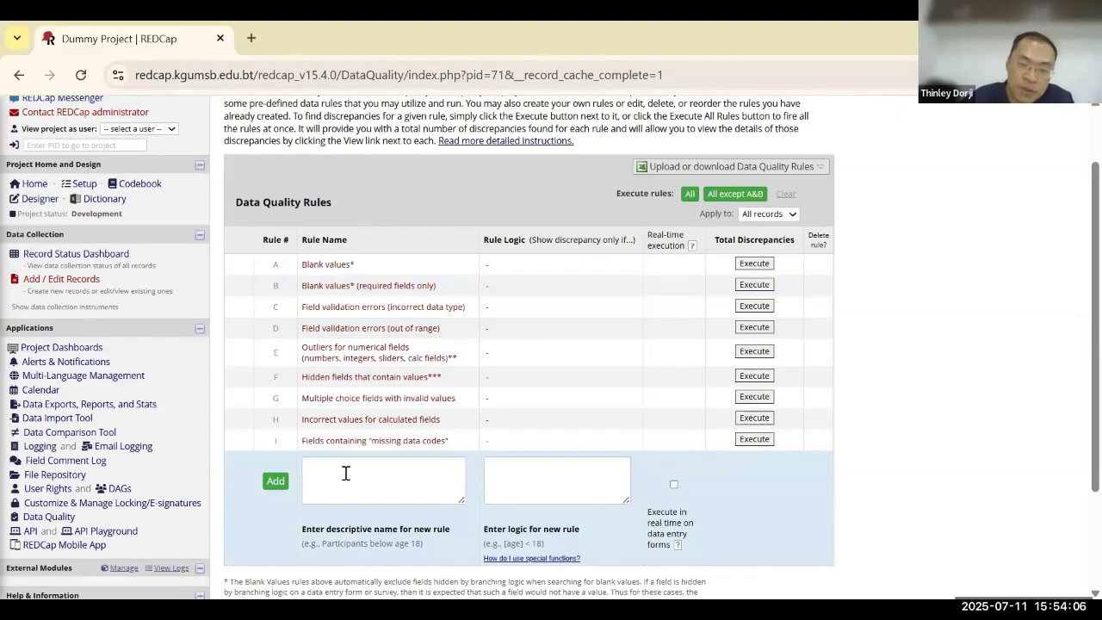
click(563, 476)
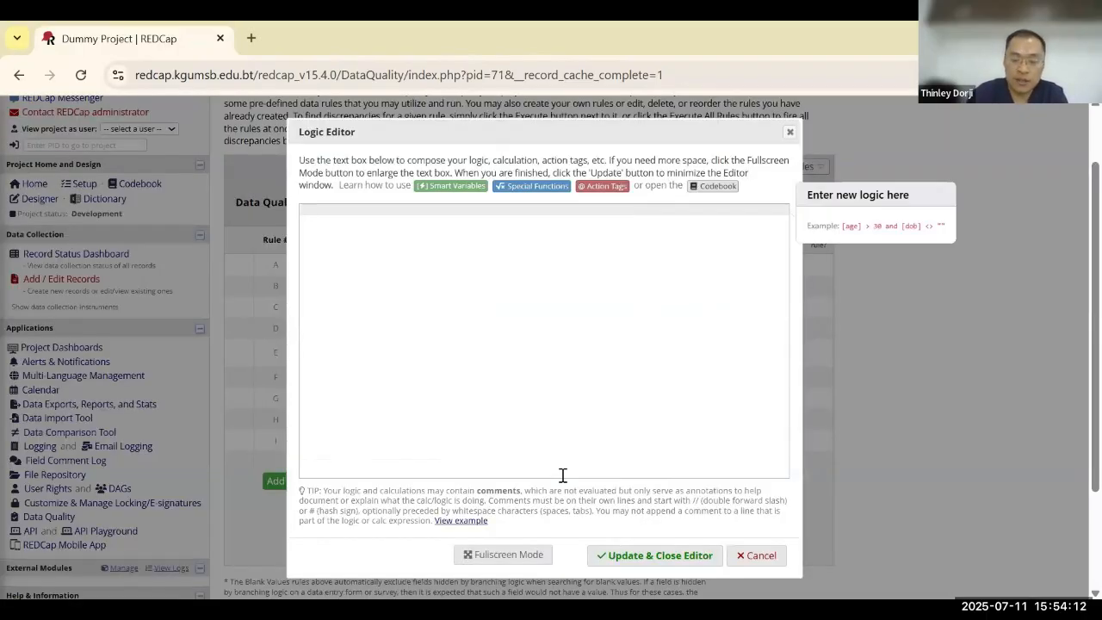
text([)
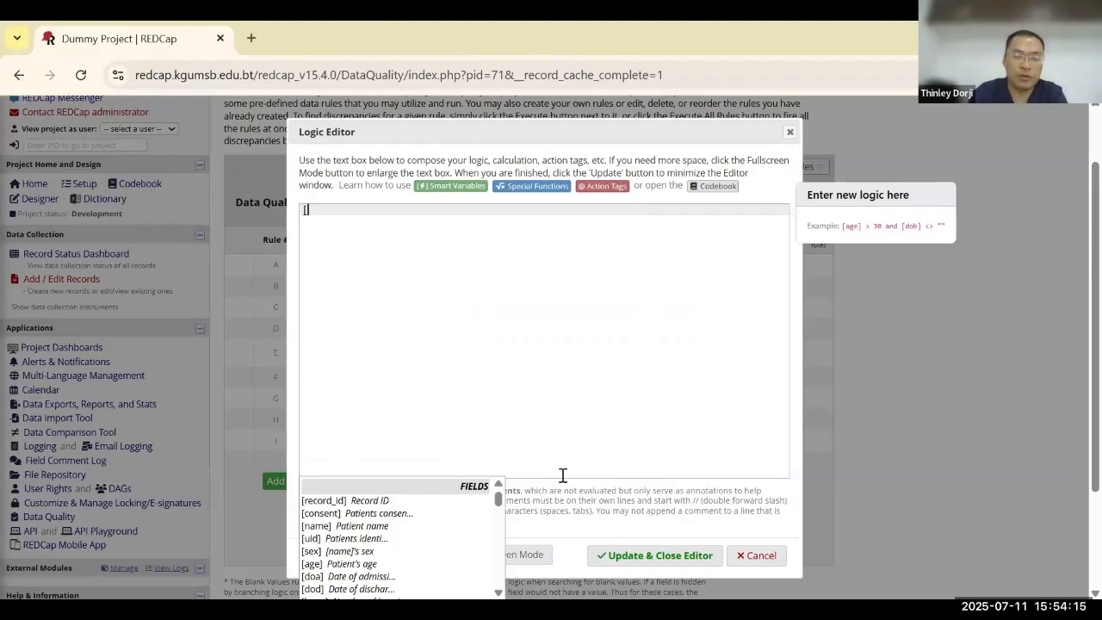
text(ui)
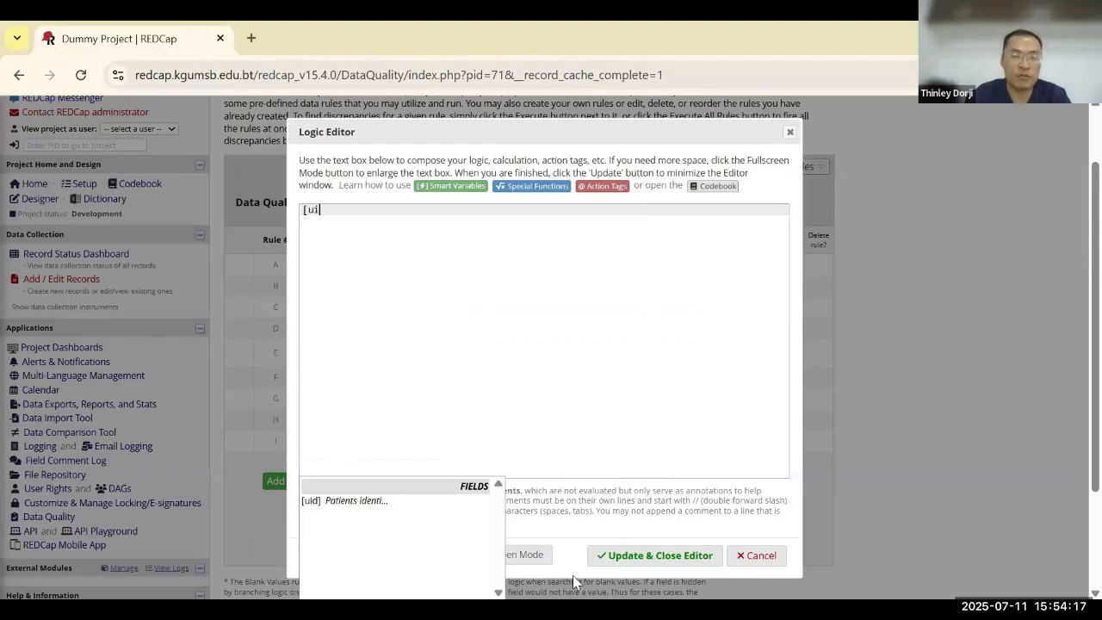
click(371, 503)
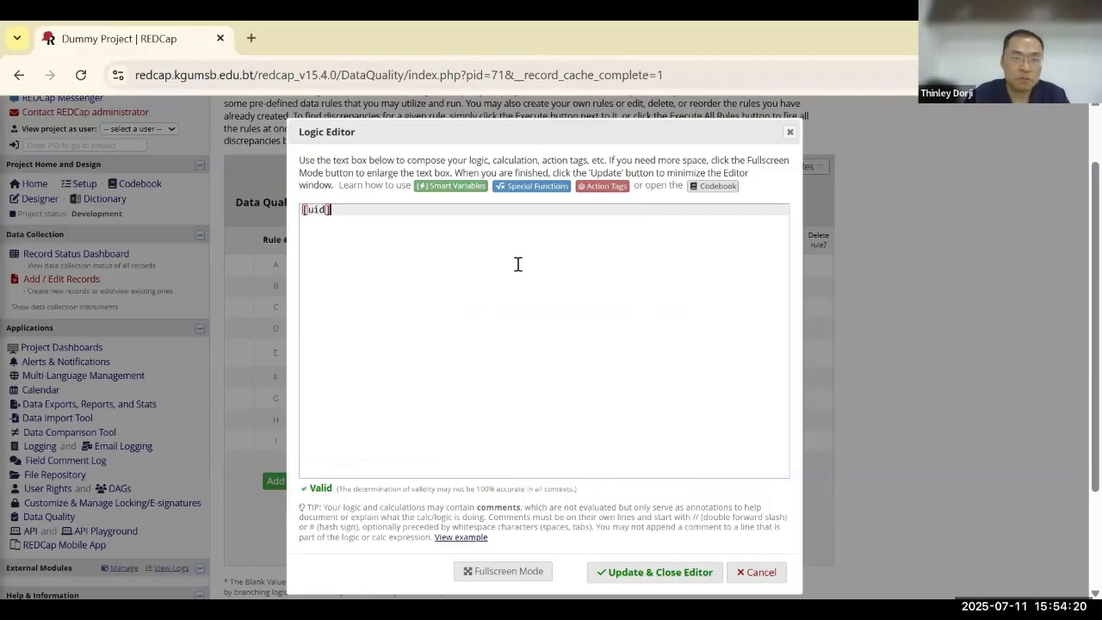
- Extend the rule logic to length ([uid])<>11 and apply it to the new rule
text(length )
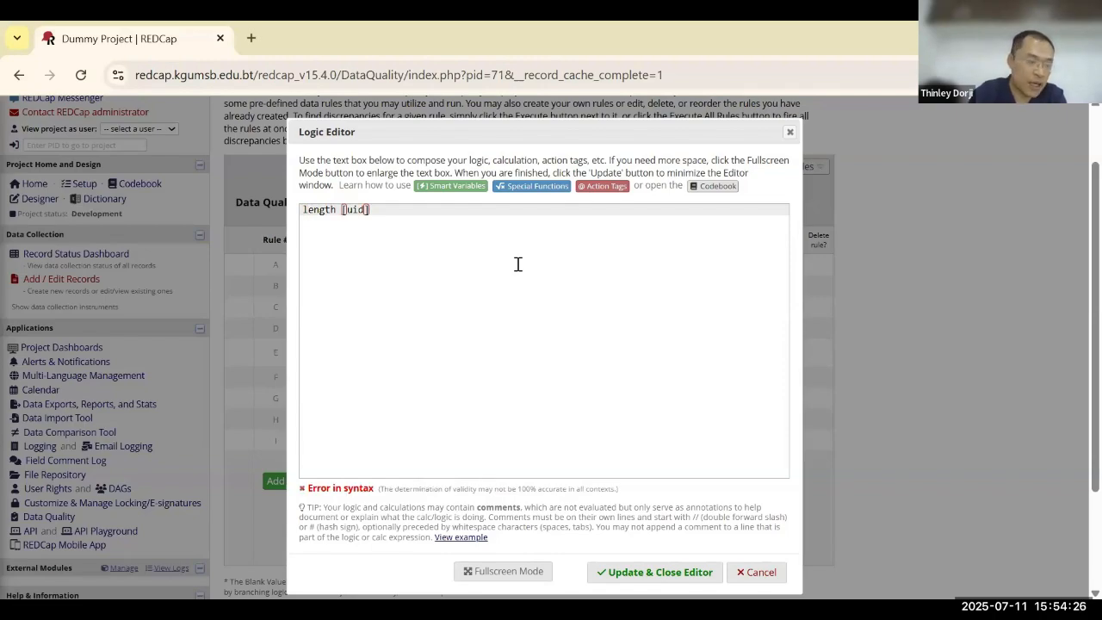
text(()
key(Right)
key(Right)
key(Right)
key(Right)
key(Right)
text())
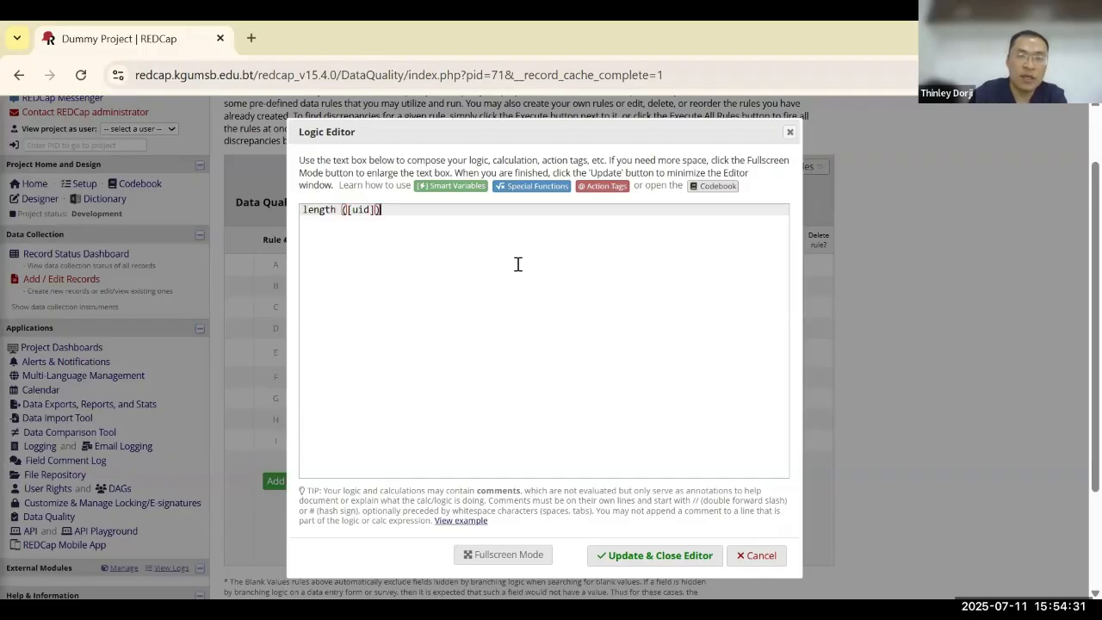
text(<>1)
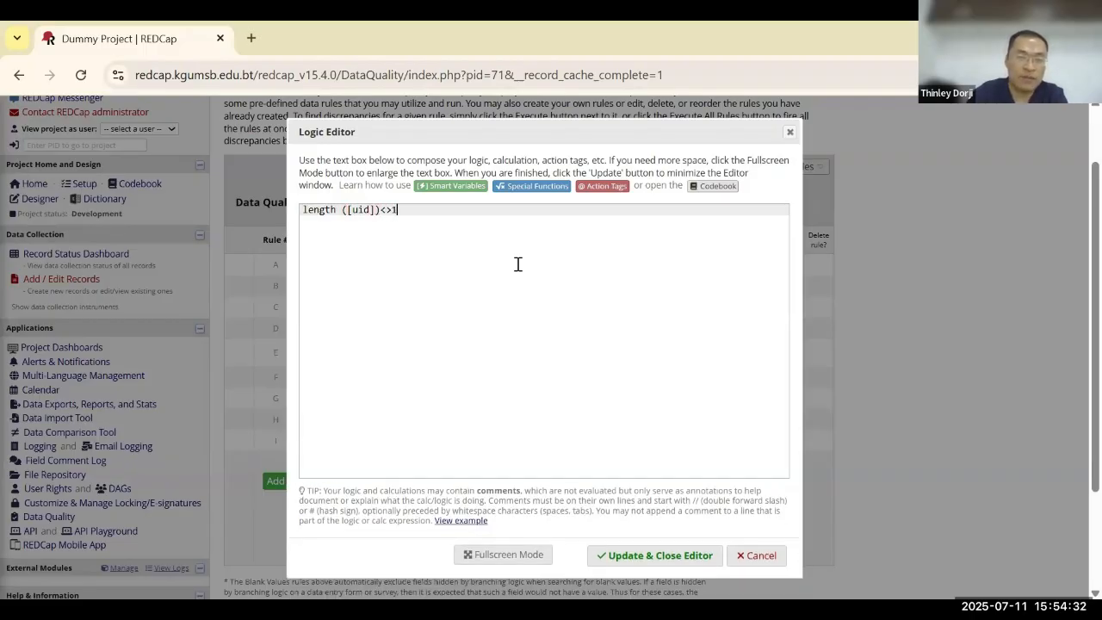
text(1)
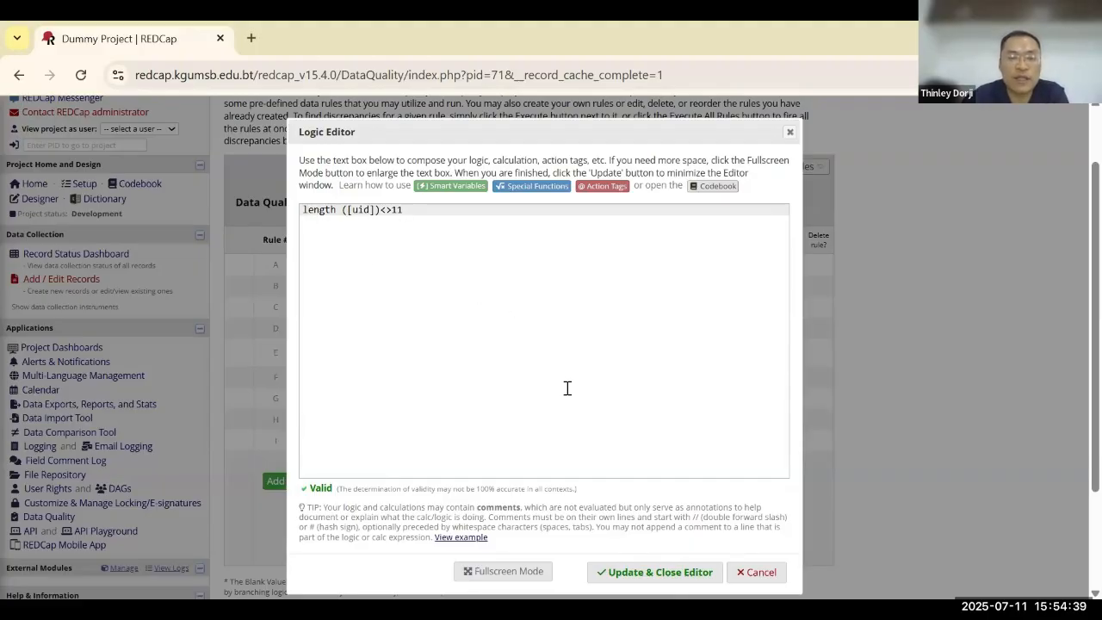
click(658, 576)
- Name the new data quality rule "Rule of 11 digits"
click(380, 486)
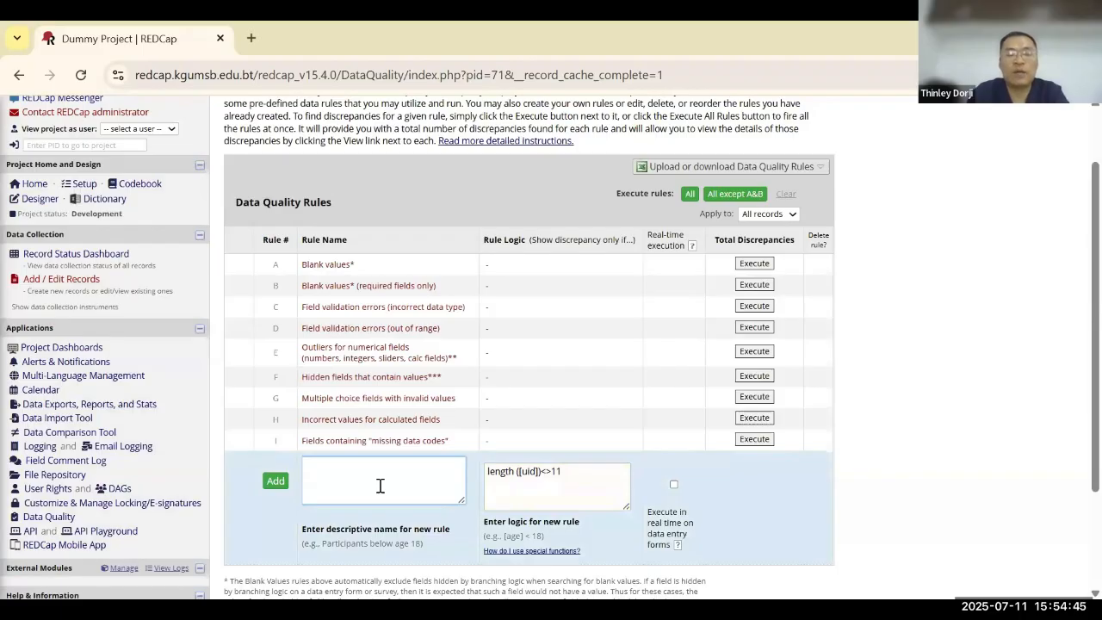
text(11)
key(BackSpace)
key(BackSpace)
key(BackSpace)
text(Rule of 11 d)
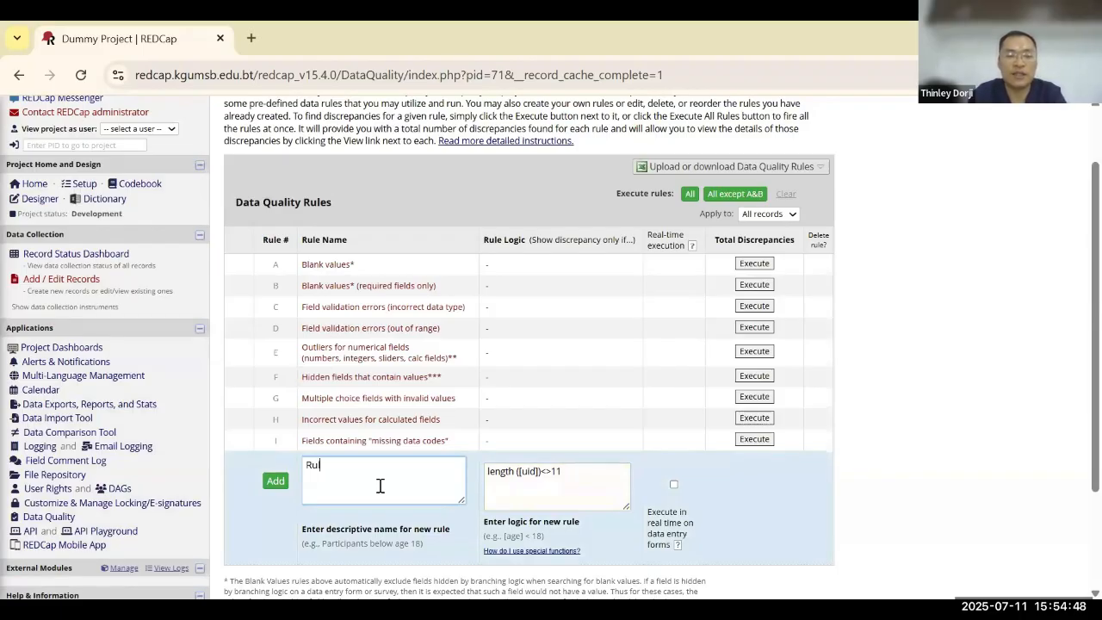
text(igits)
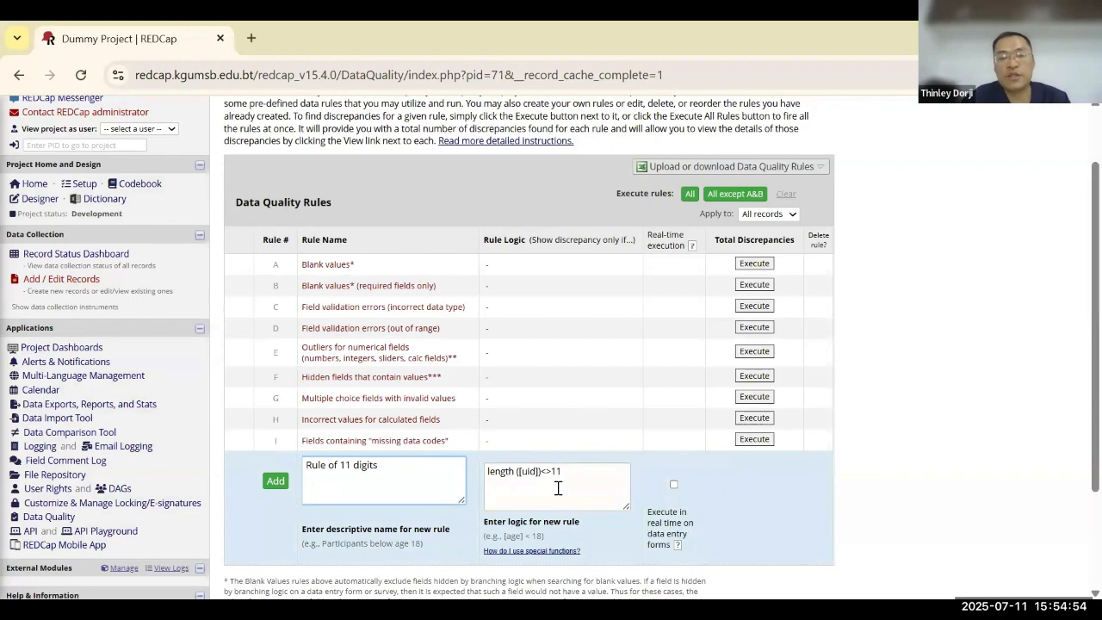
- Enable real-time execution on data entry forms for the new rule and add it to the data quality rules
scroll(558, 489, down, 2)
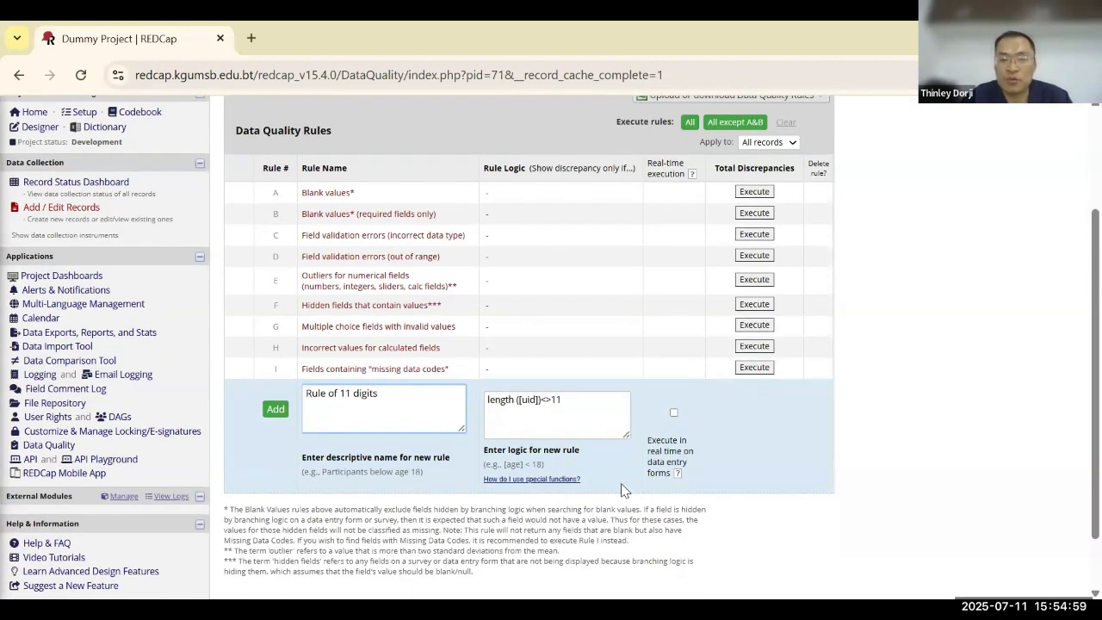
scroll(700, 434, down, 2)
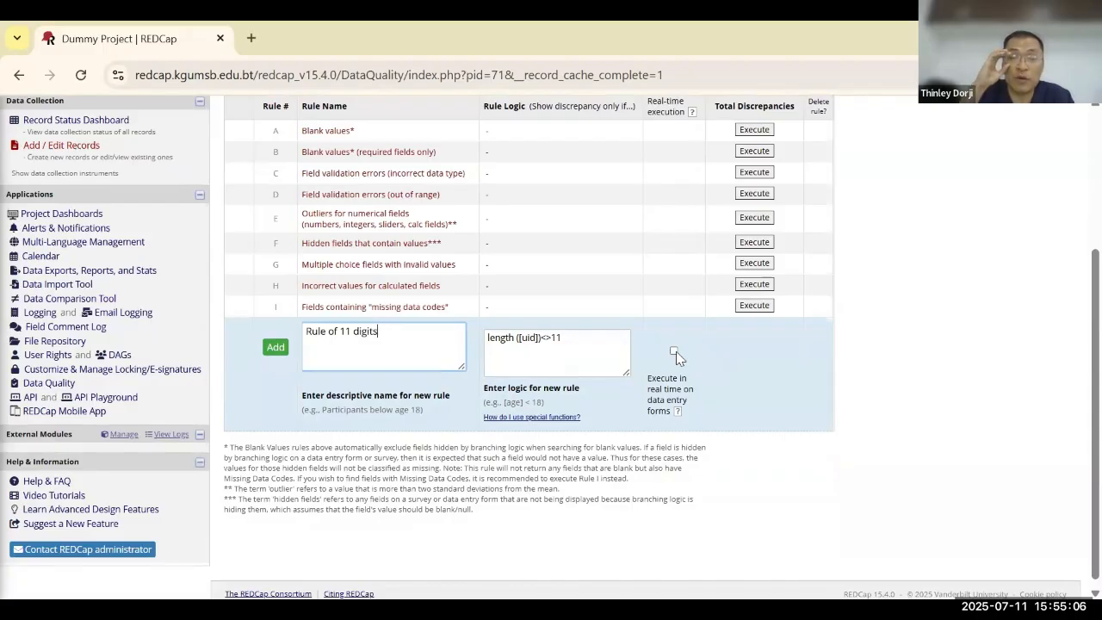
click(675, 352)
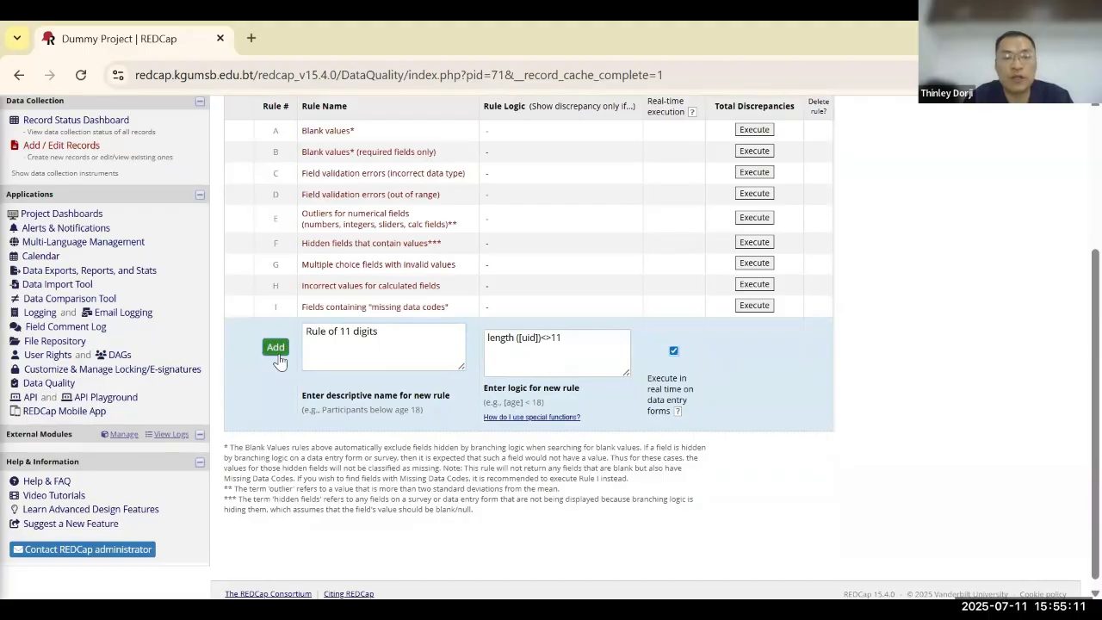
click(276, 350)
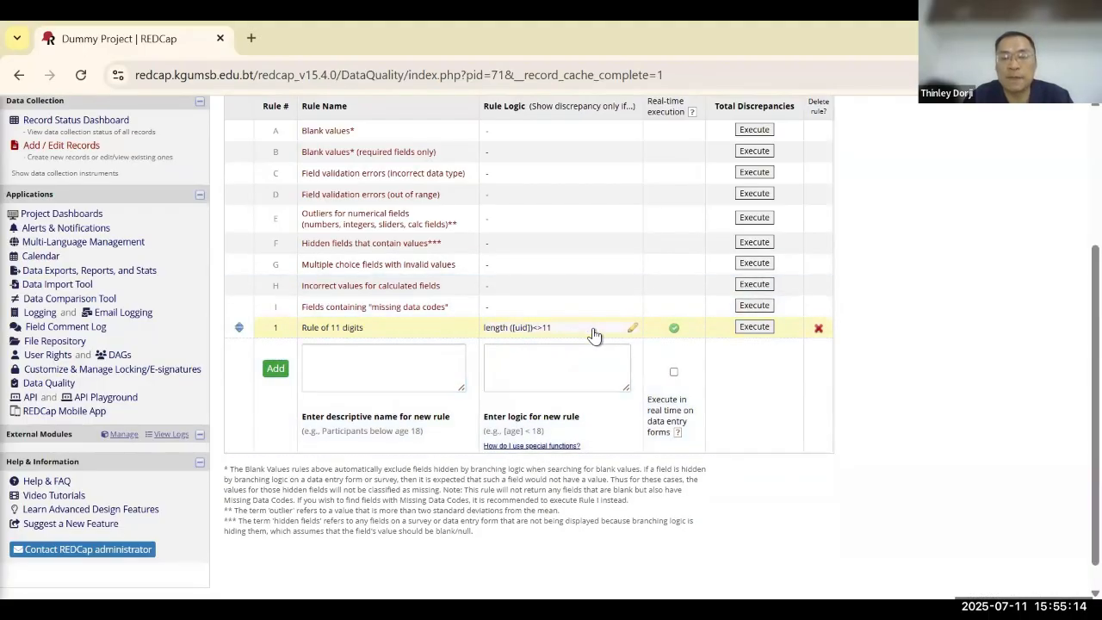
- Add a new record to the Stroke questionnaire 2025 from the Record Status Dashboard
scroll(531, 343, up, 3)
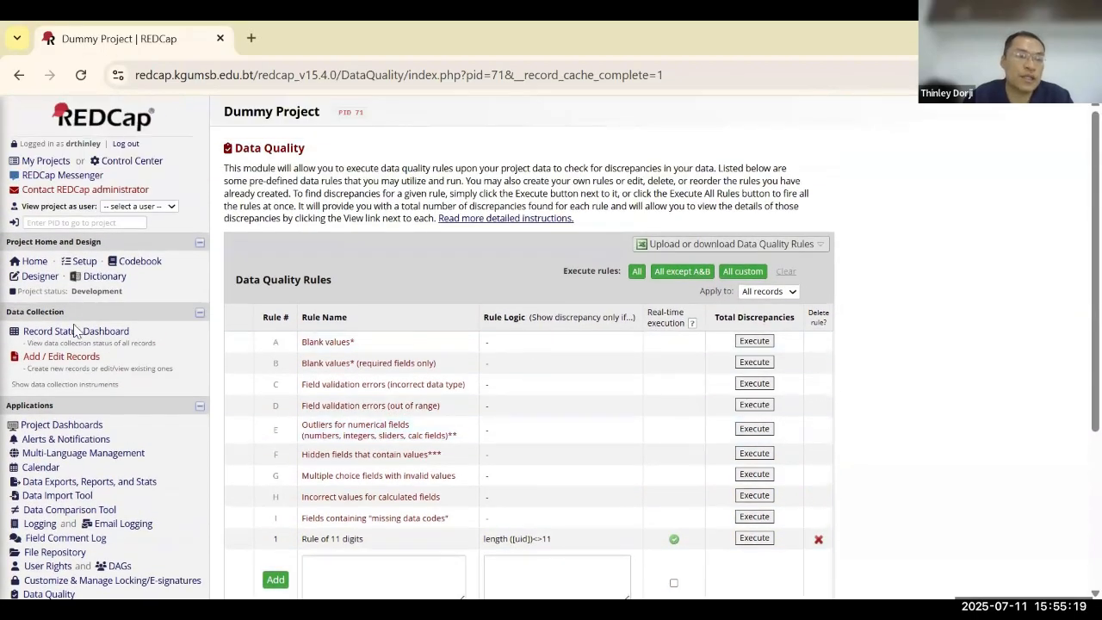
click(74, 333)
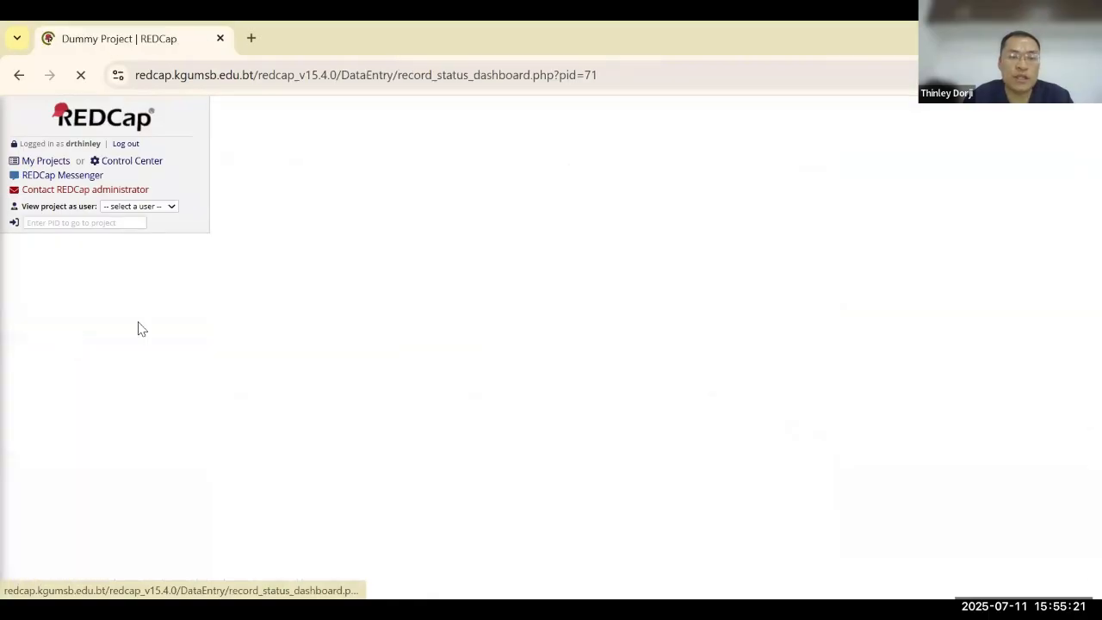
click(263, 328)
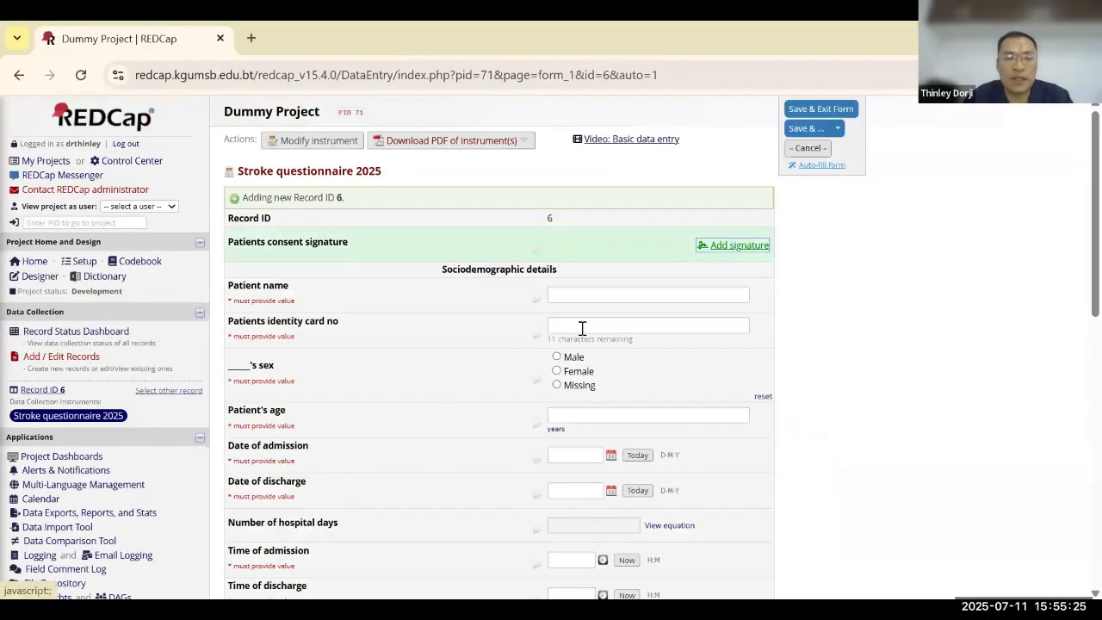
- Enter a four-digit number in the Patients identity card no field of the new record
click(573, 327)
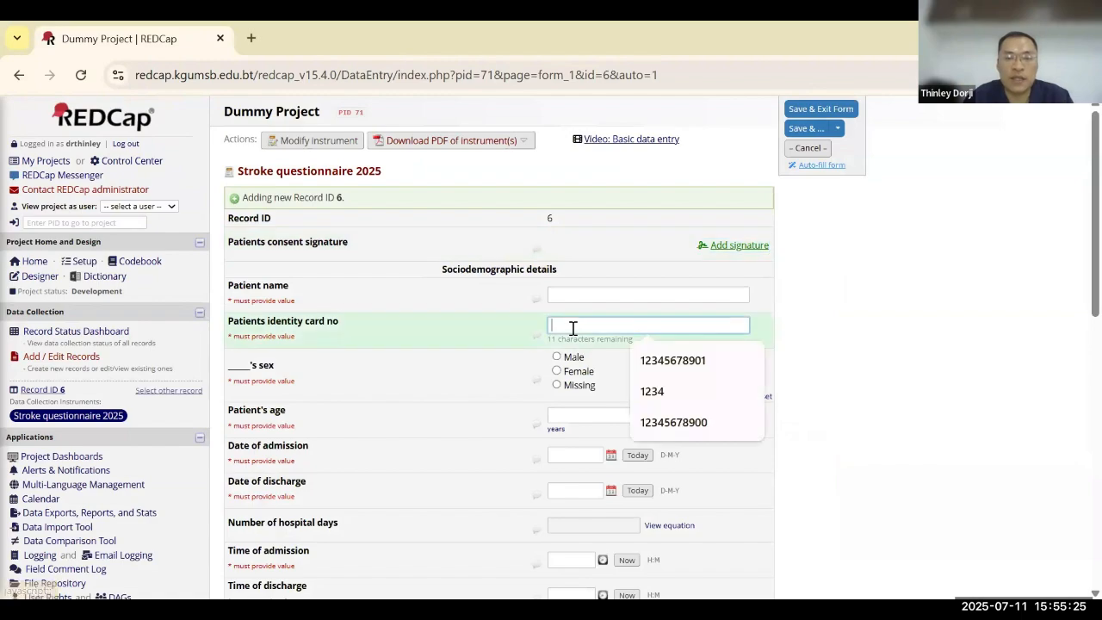
click(648, 389)
click(669, 369)
- Save the record with the other required fields blank, and close the required-fields notice and the data quality warning
scroll(672, 368, down, 1)
scroll(672, 370, down, 5)
scroll(672, 370, up, 6)
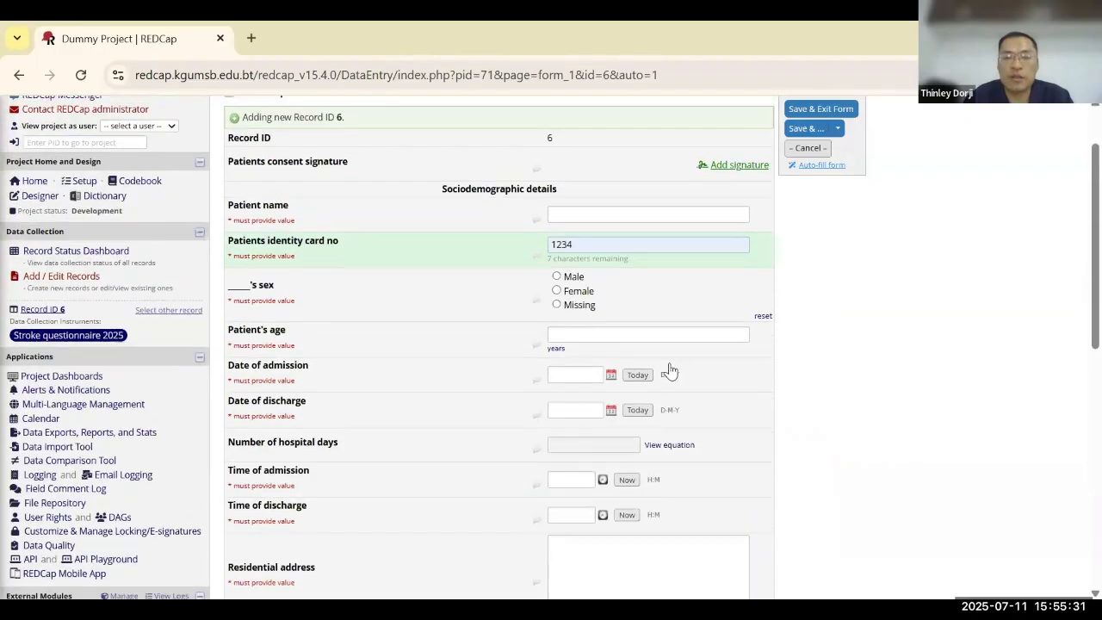
scroll(671, 370, down, 10)
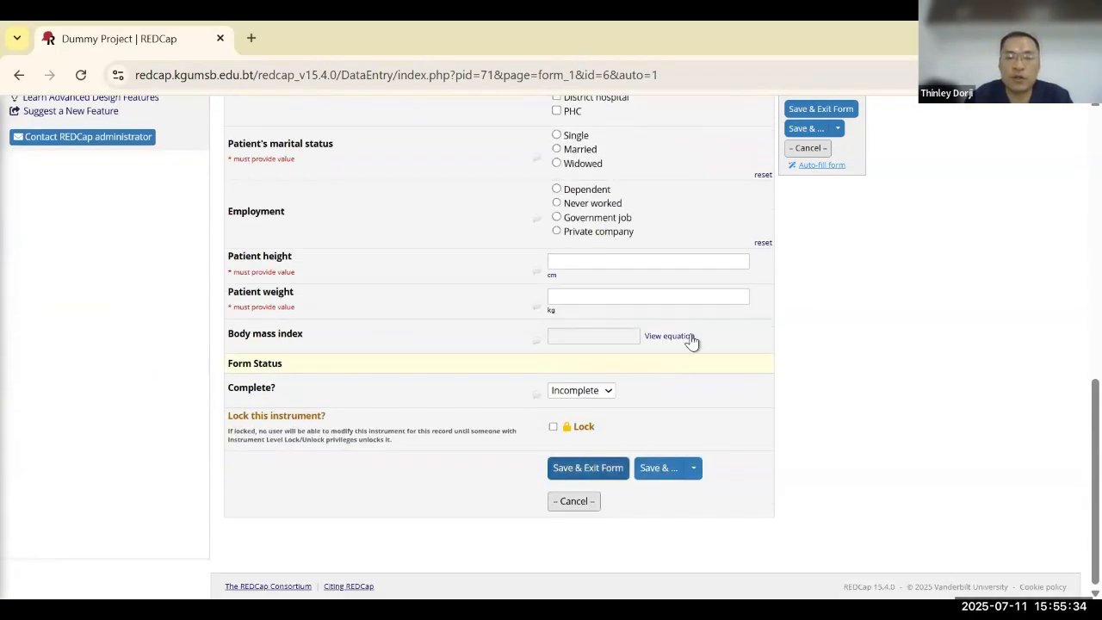
scroll(694, 341, up, 3)
scroll(692, 341, down, 3)
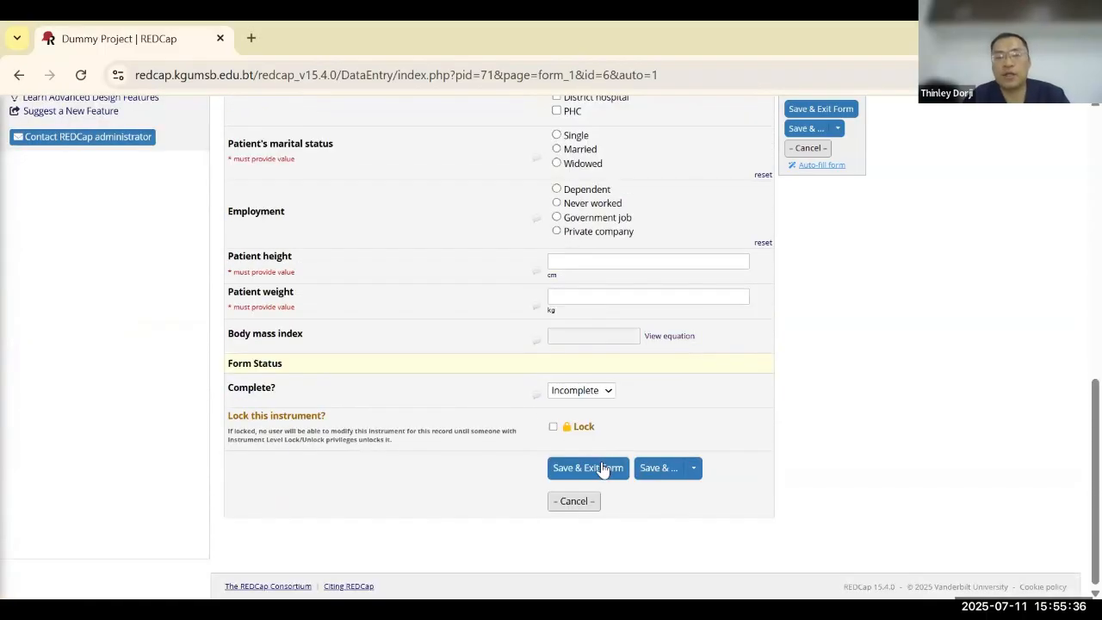
click(602, 468)
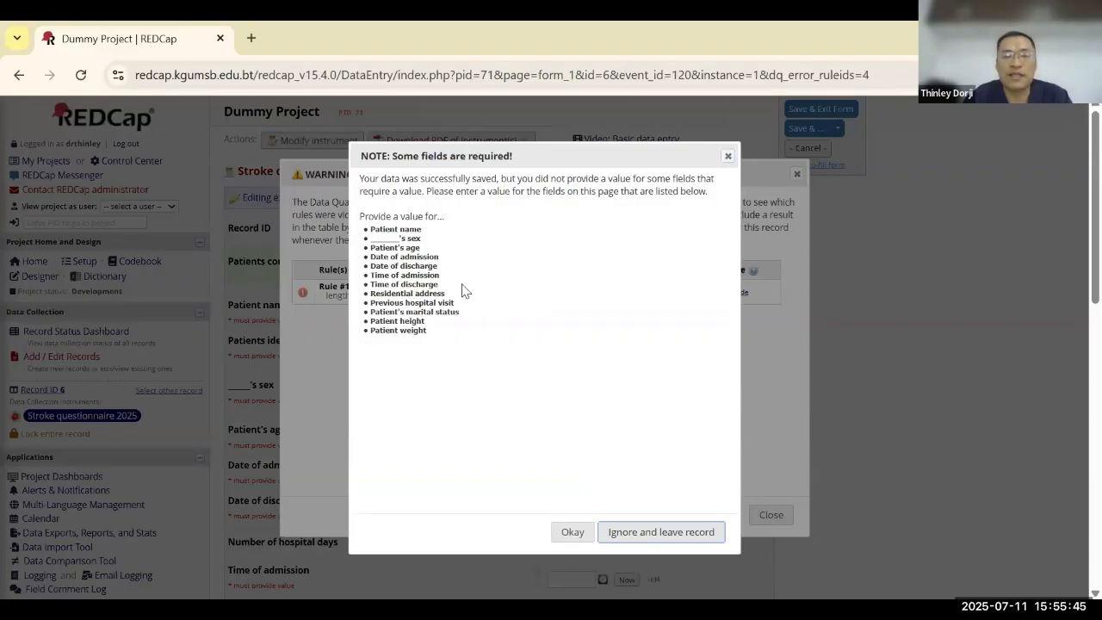
click(729, 156)
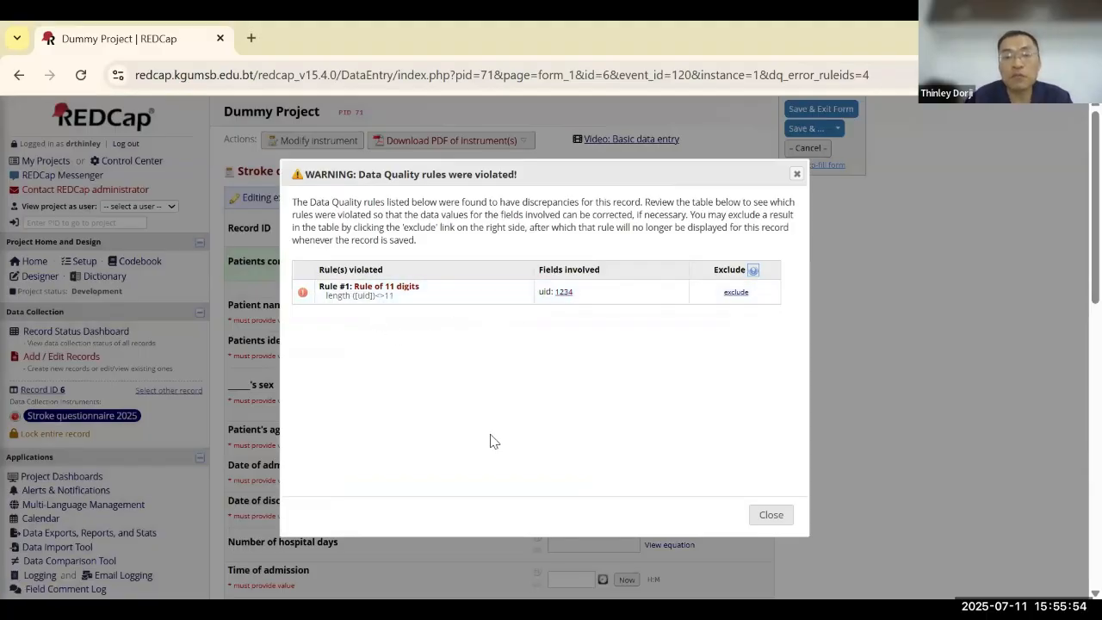
click(770, 517)
- Clear the number from the Patients identity card no field of the saved record
scroll(792, 387, down, 2)
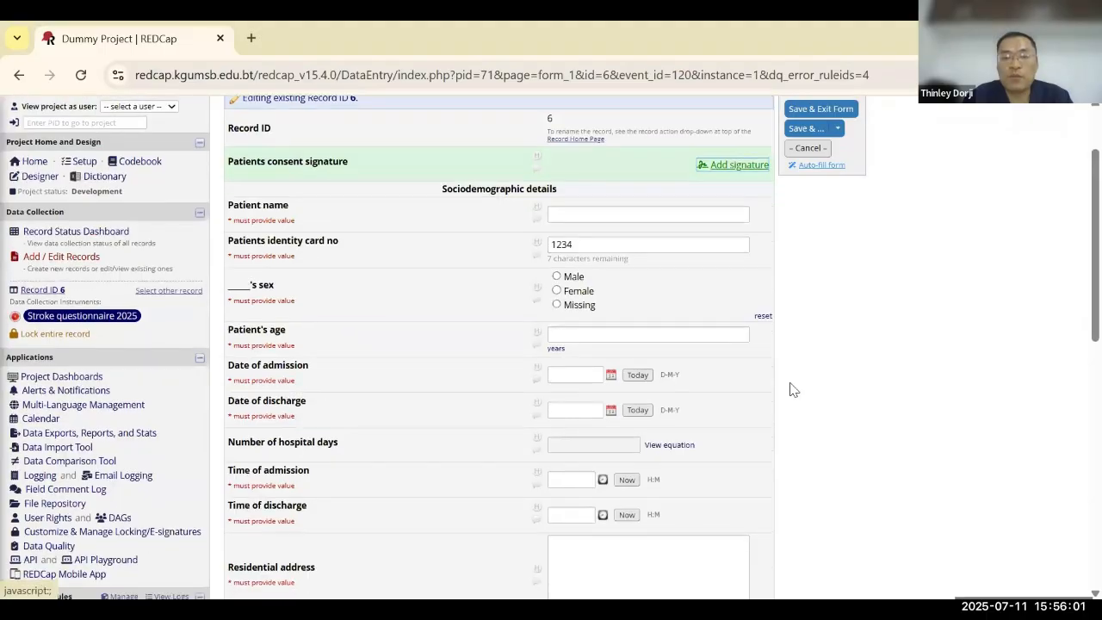
scroll(794, 390, down, 10)
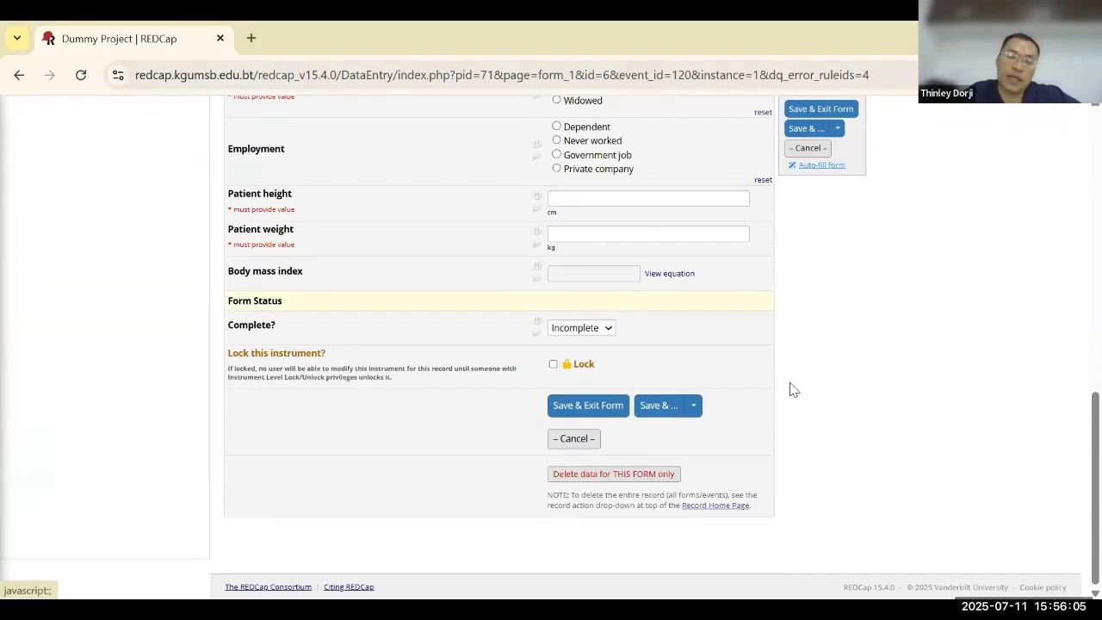
scroll(794, 390, up, 2)
scroll(795, 390, down, 1)
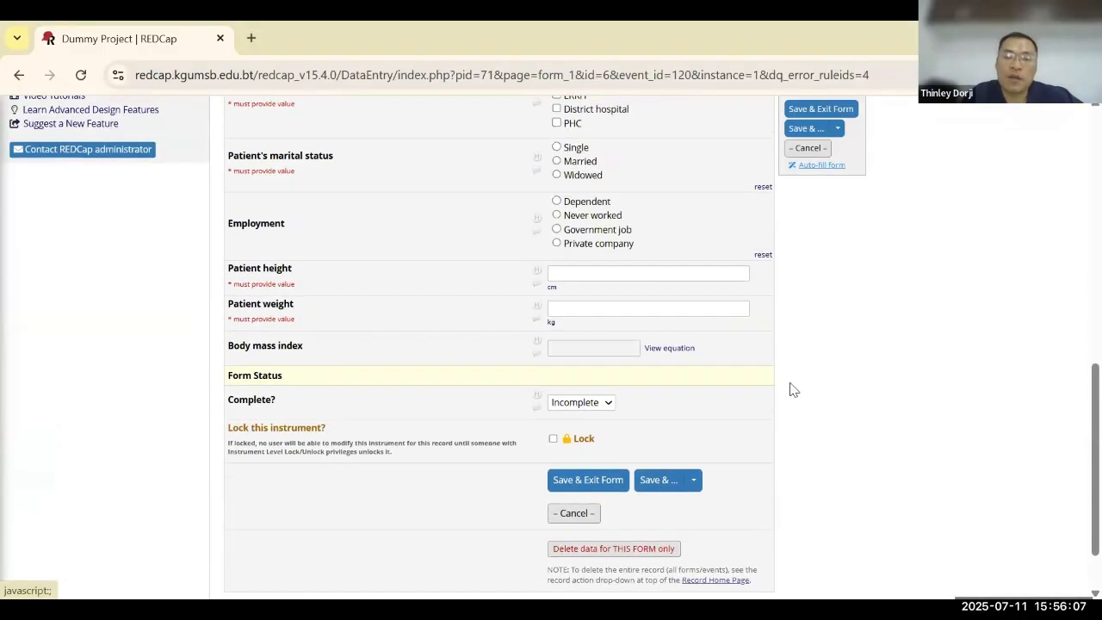
scroll(794, 391, up, 8)
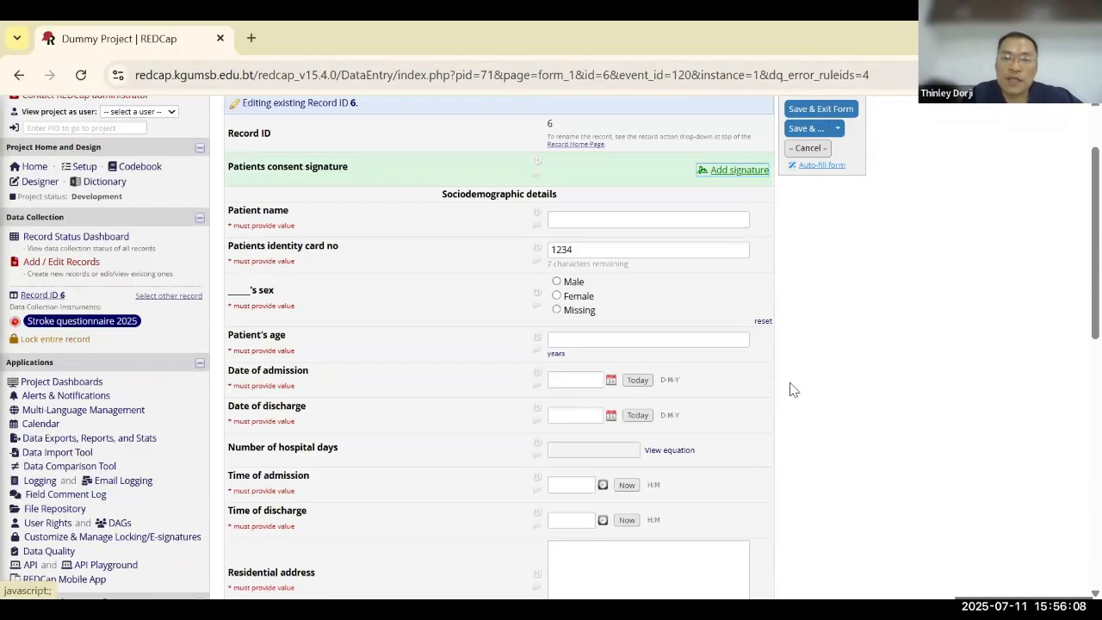
click(594, 269)
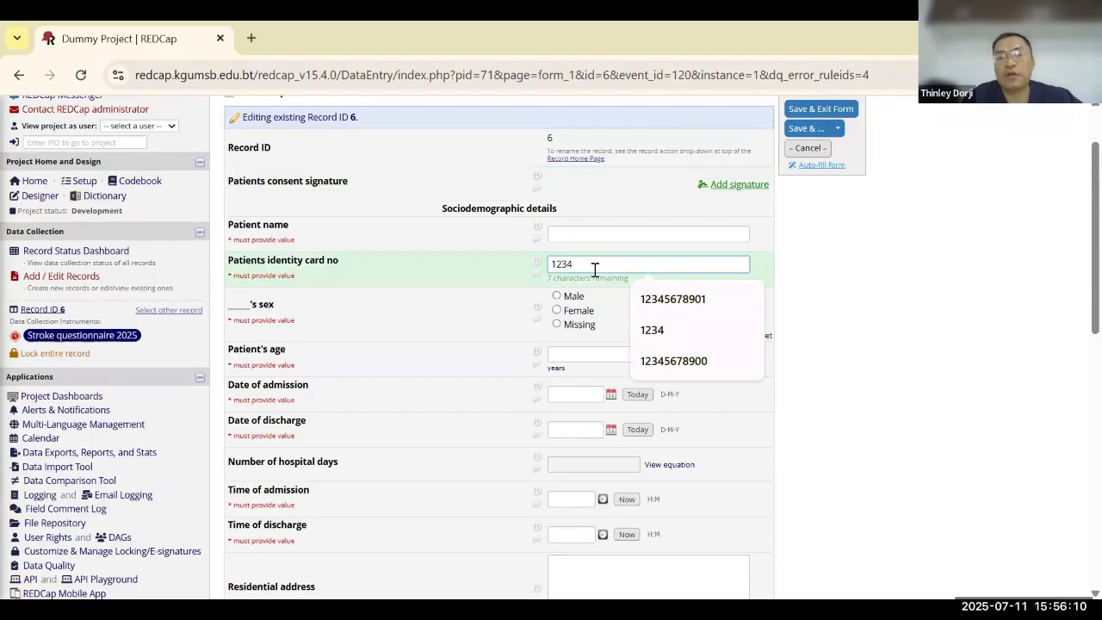
key(BackSpace)
key(BackSpace)
key(BackSpace)
key(BackSpace)
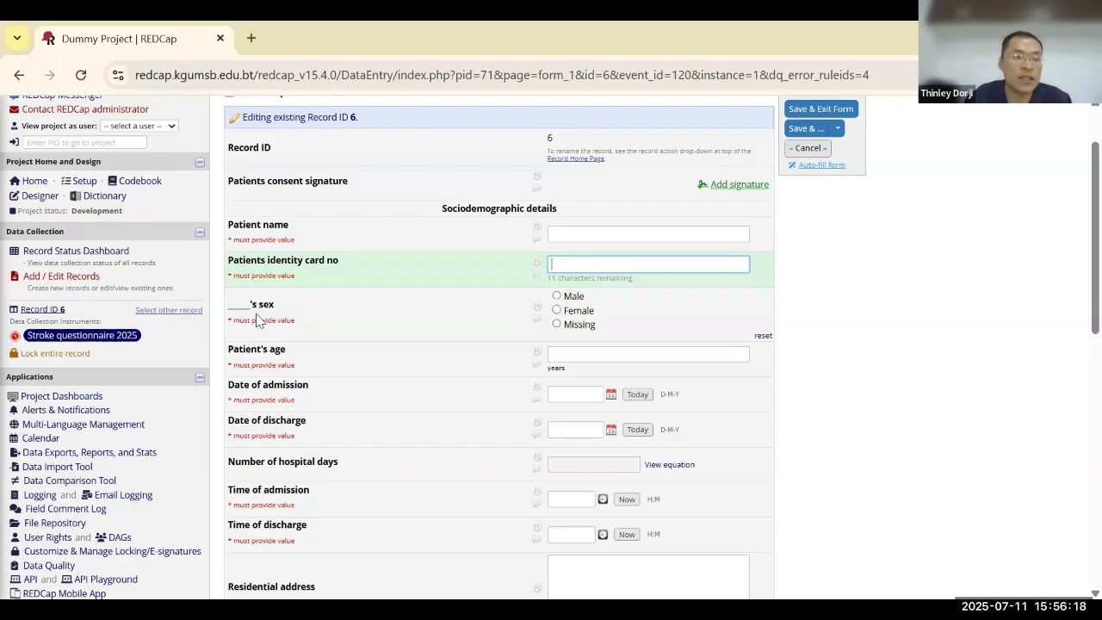
- Leave the record without saving changes and reopen Dummy Project from the My Projects list
scroll(257, 321, up, 1)
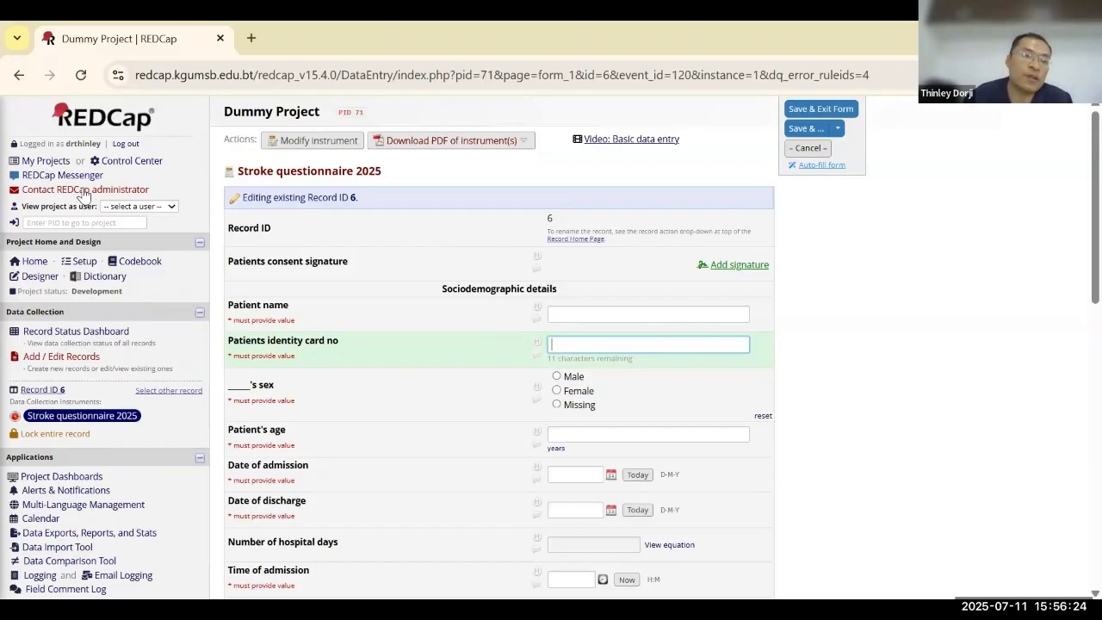
click(43, 160)
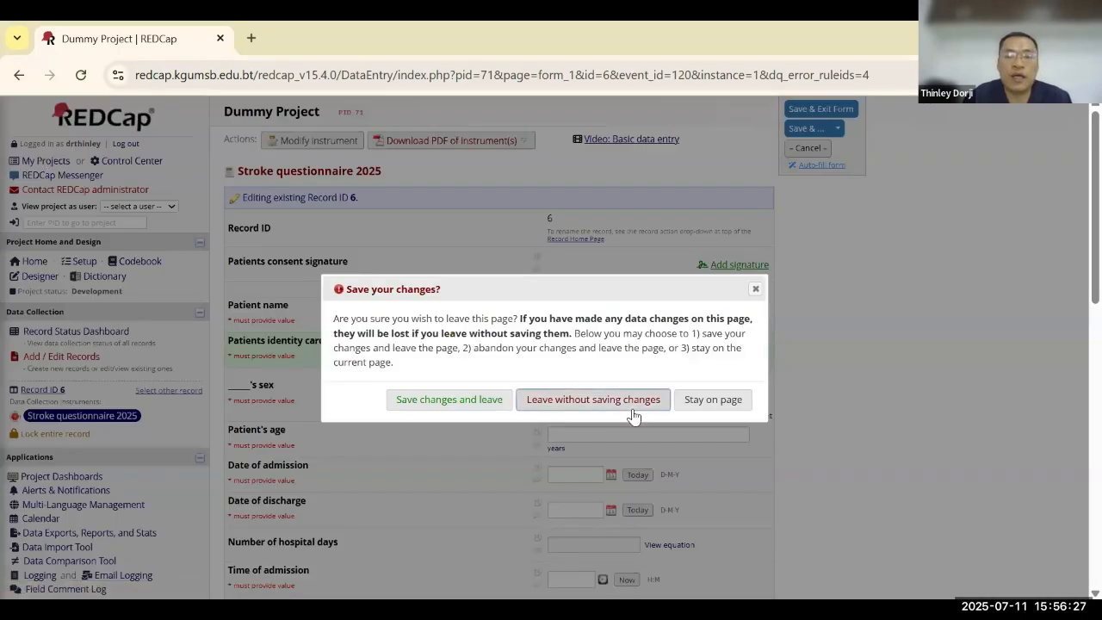
click(601, 403)
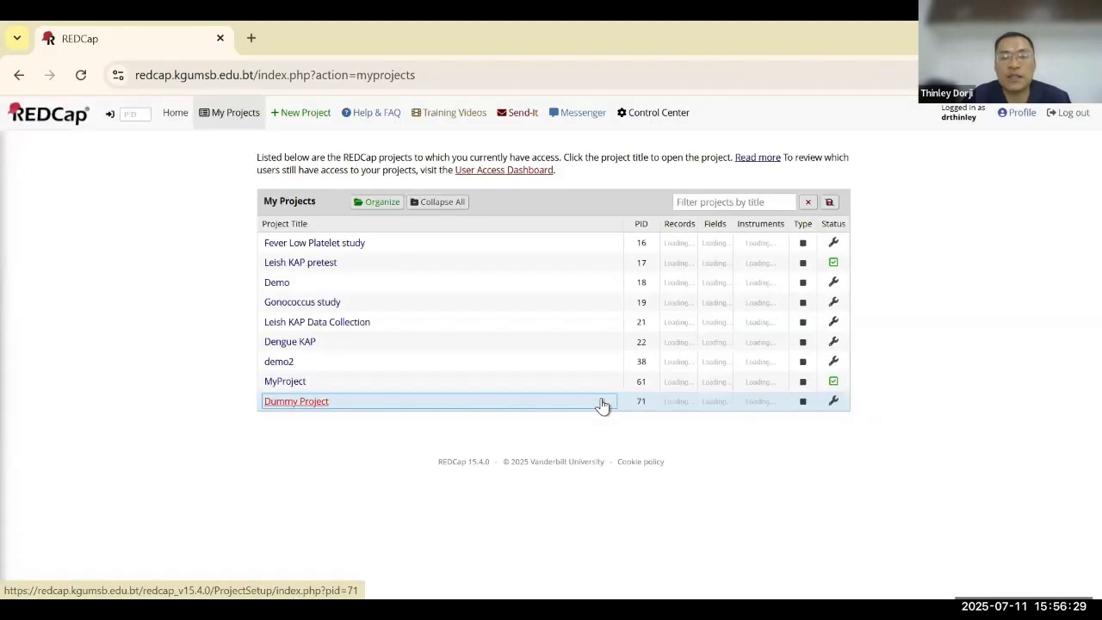
click(304, 402)
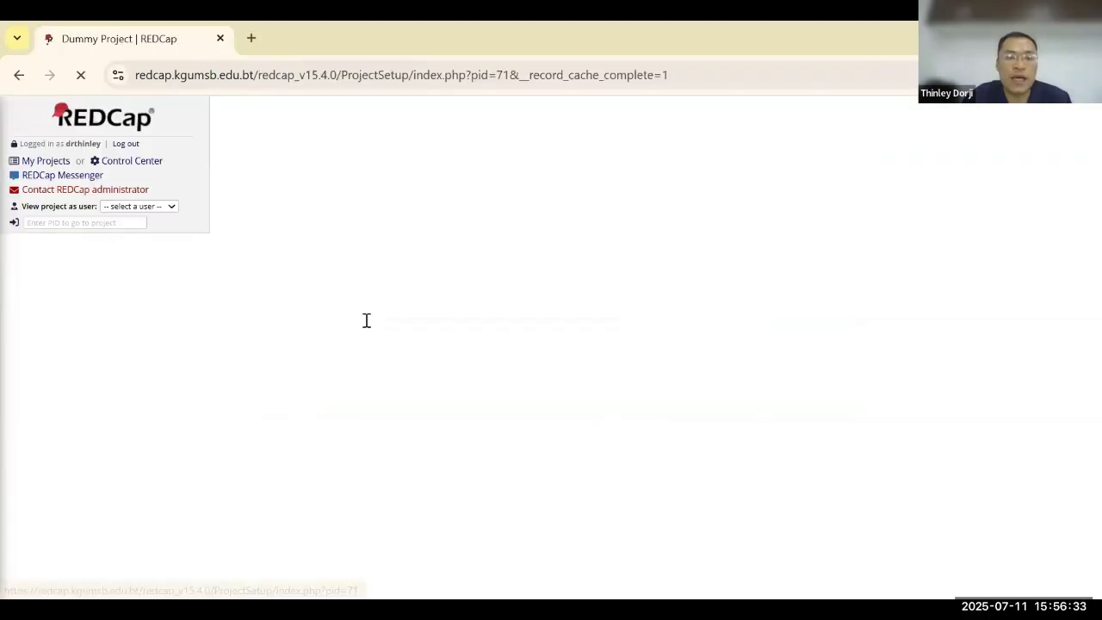
- Designate uid - Patients identity card no as the Secondary Unique Field in the project's additional customizations and save the changes
scroll(480, 297, down, 3)
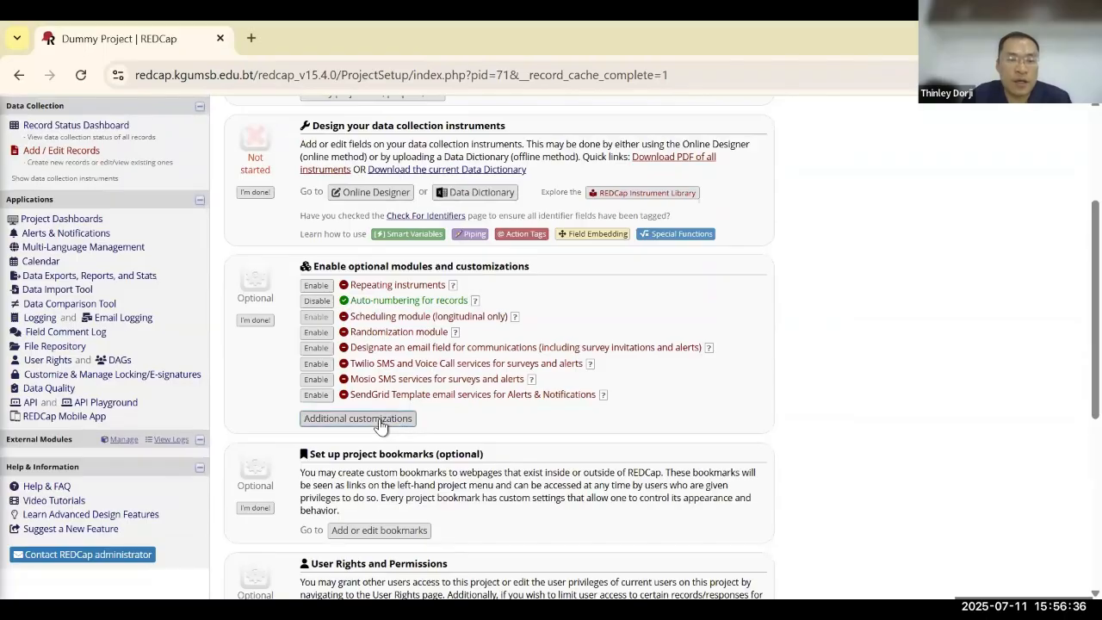
scroll(379, 425, up, 3)
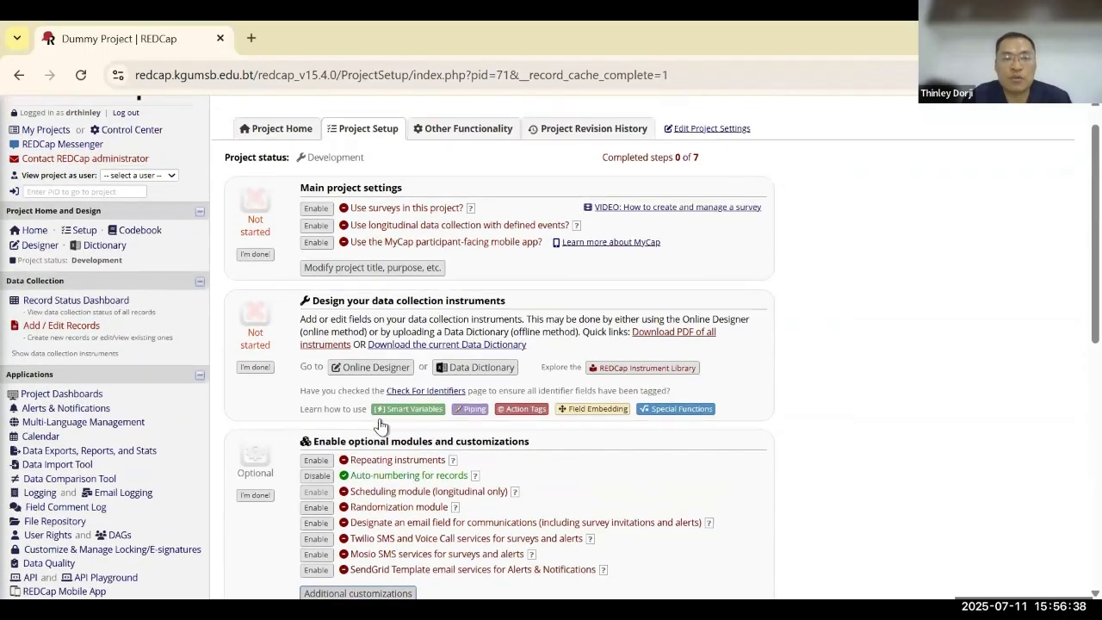
scroll(382, 421, down, 1)
scroll(382, 420, down, 3)
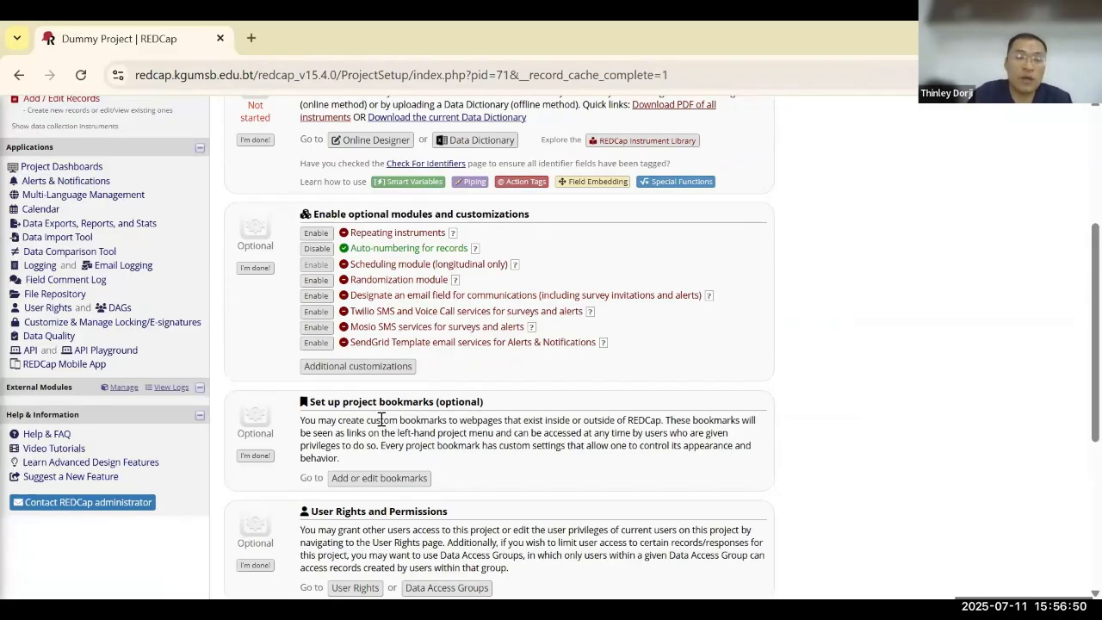
click(359, 367)
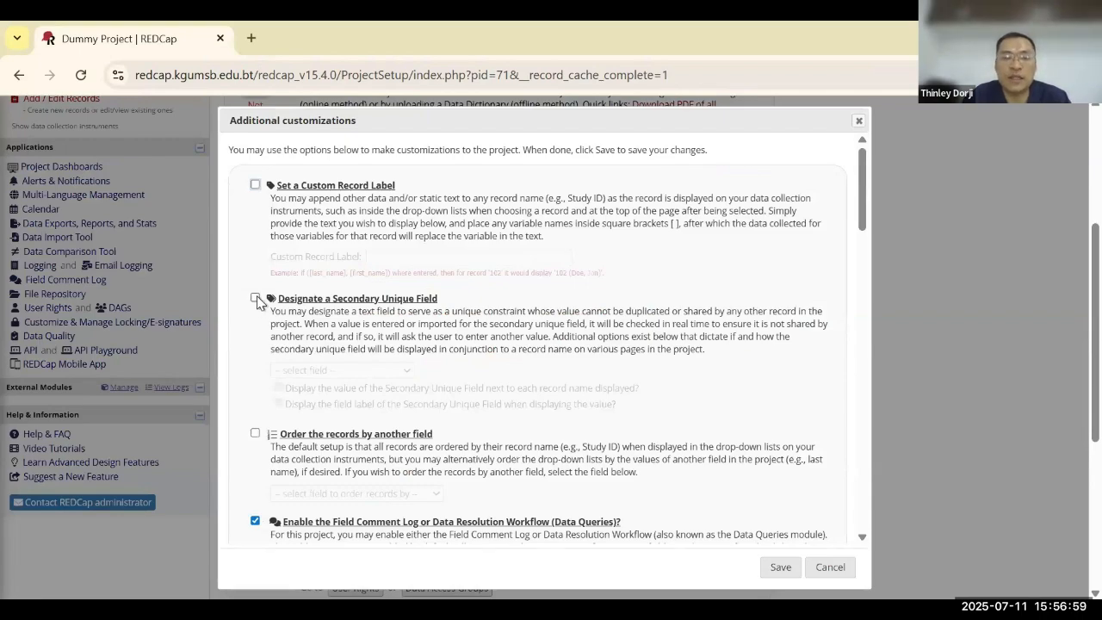
click(256, 298)
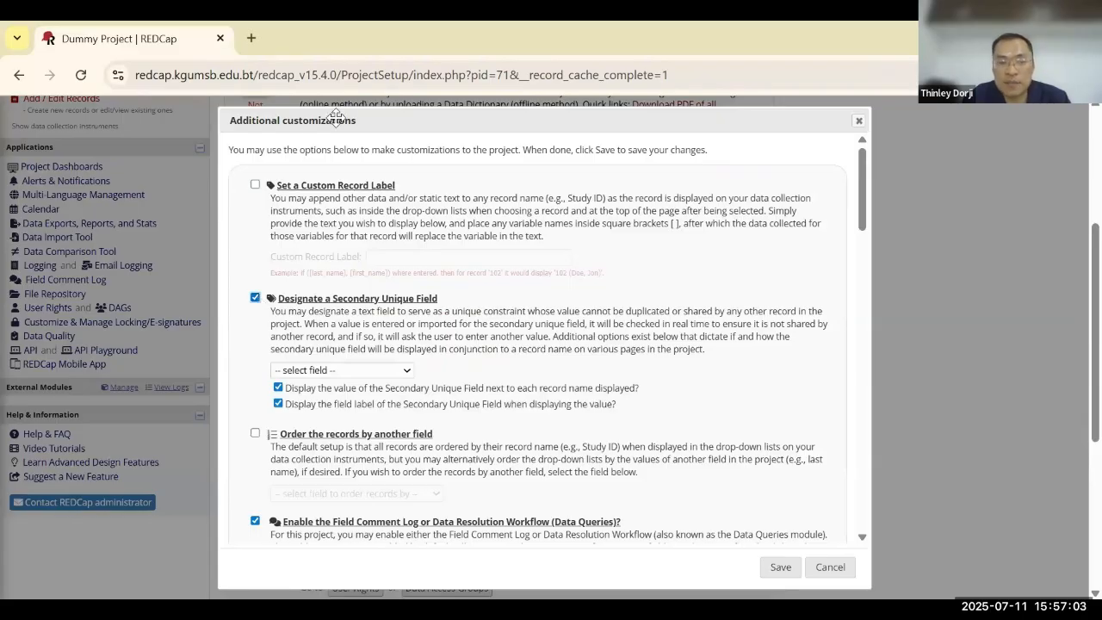
click(406, 373)
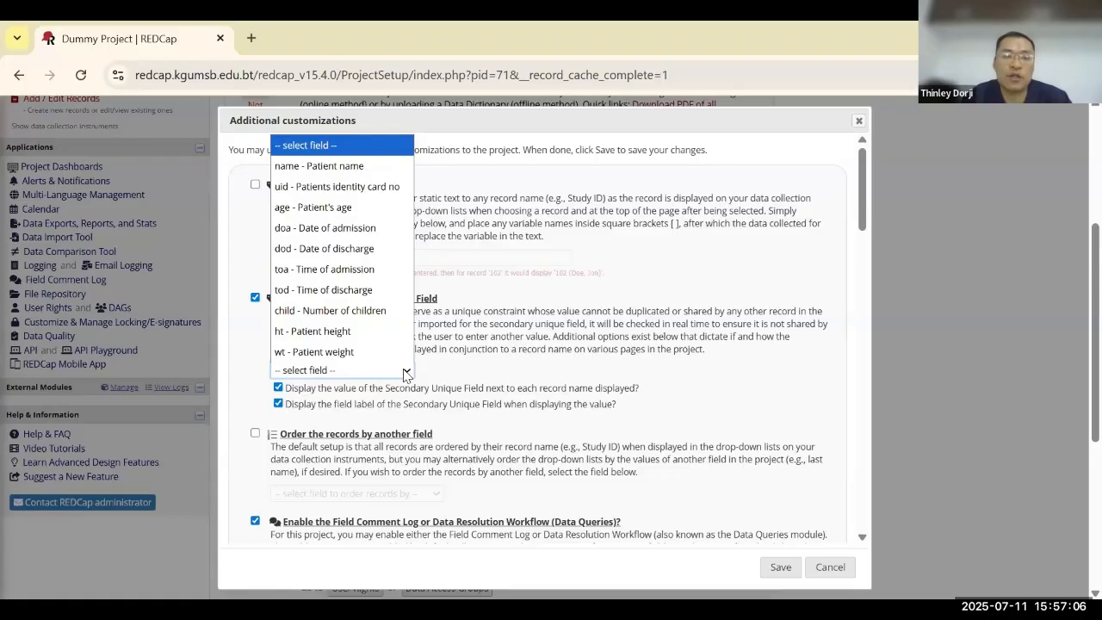
click(358, 187)
scroll(624, 377, down, 1)
click(782, 569)
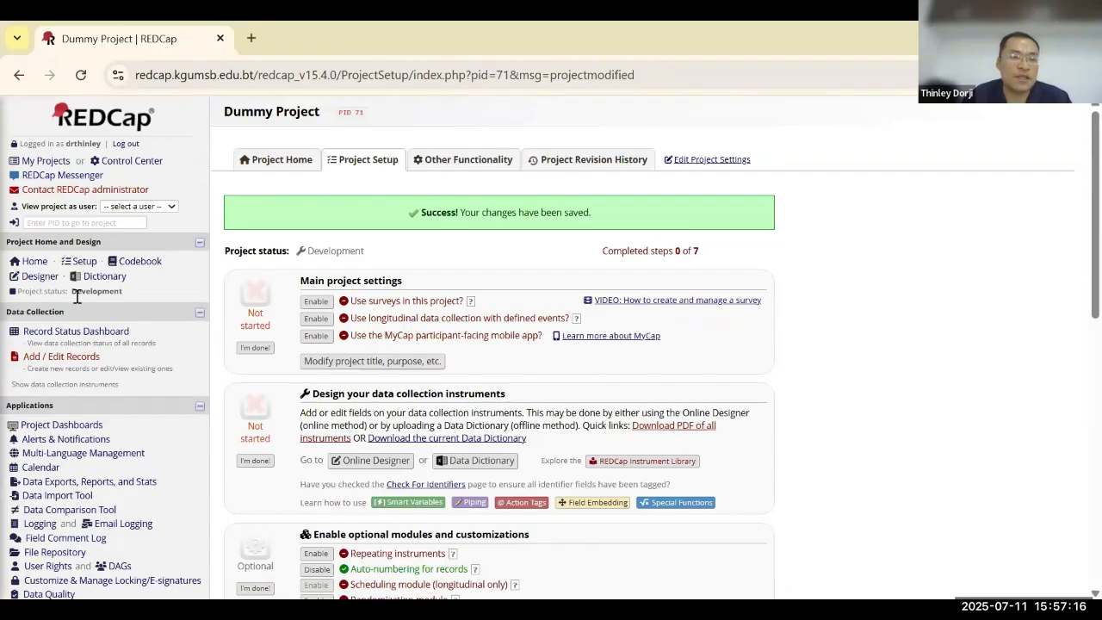
- Add a new record, fill Patients identity card no with a previously used number, and dismiss the duplicate value notice
click(83, 335)
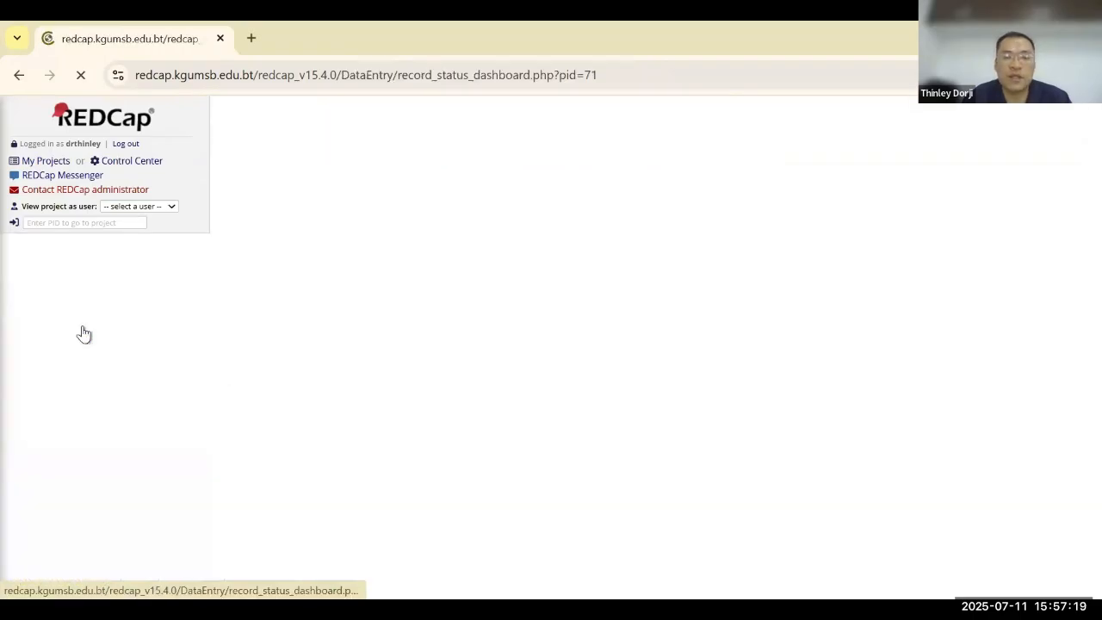
click(289, 332)
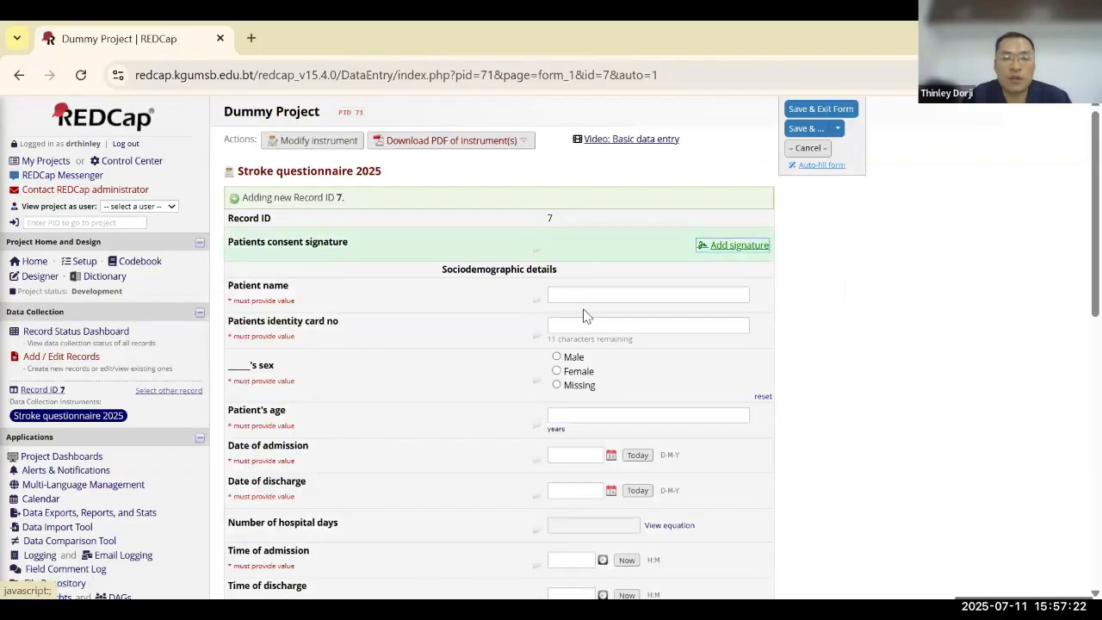
click(581, 326)
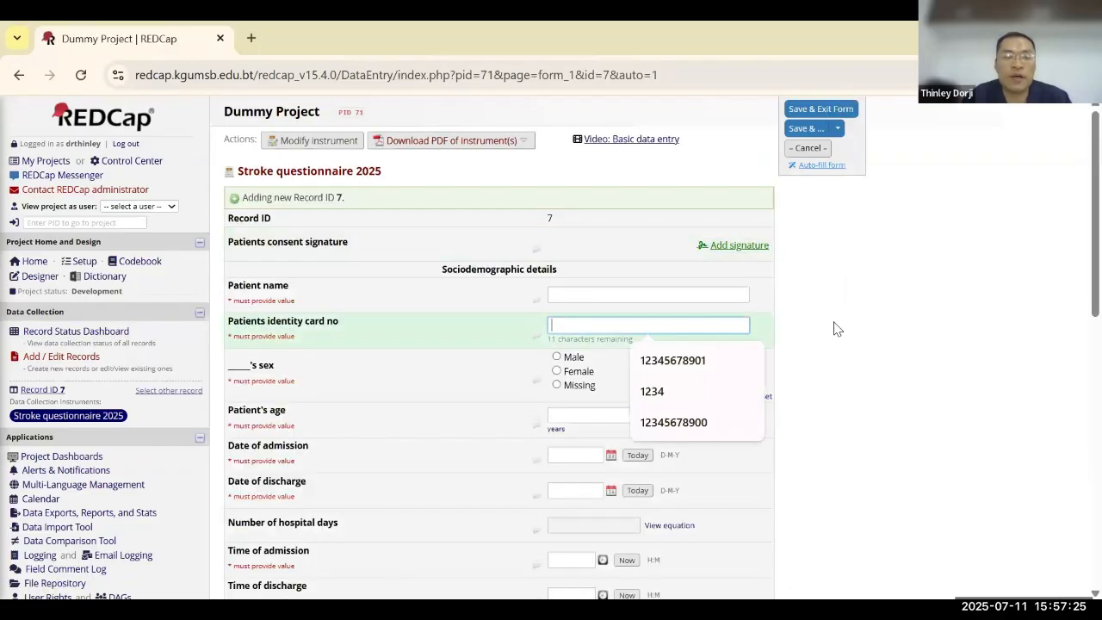
click(700, 360)
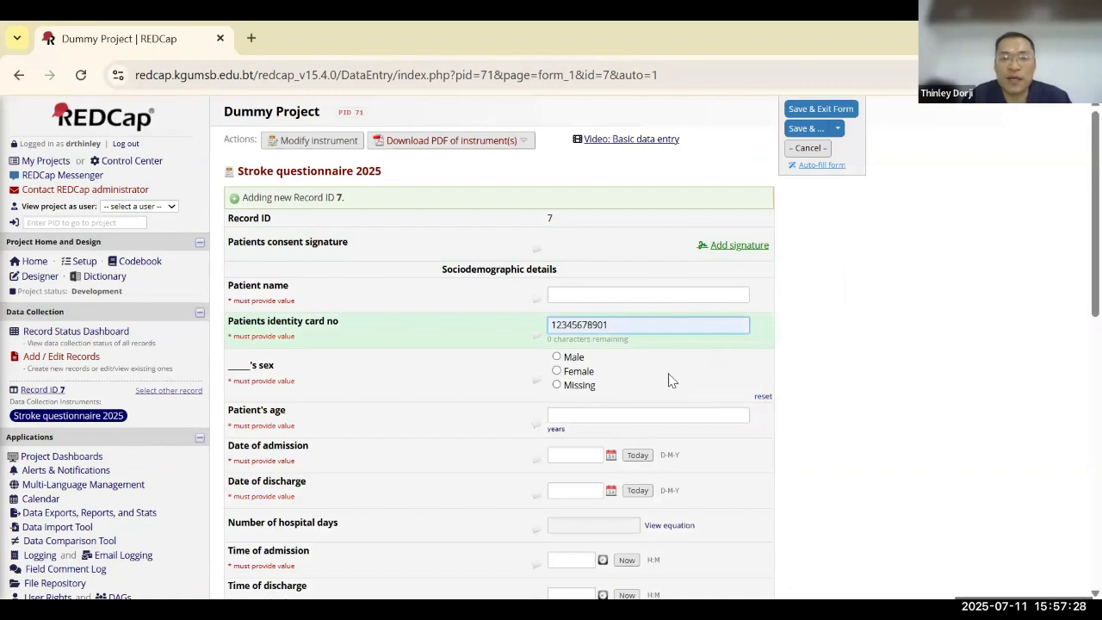
click(672, 381)
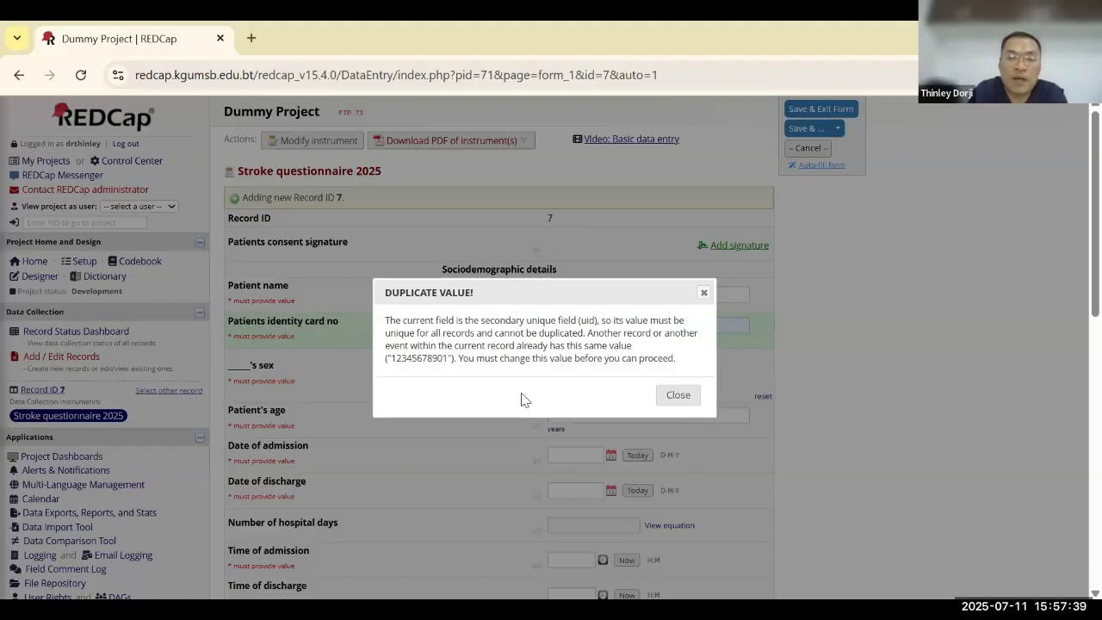
click(677, 395)
click(815, 278)
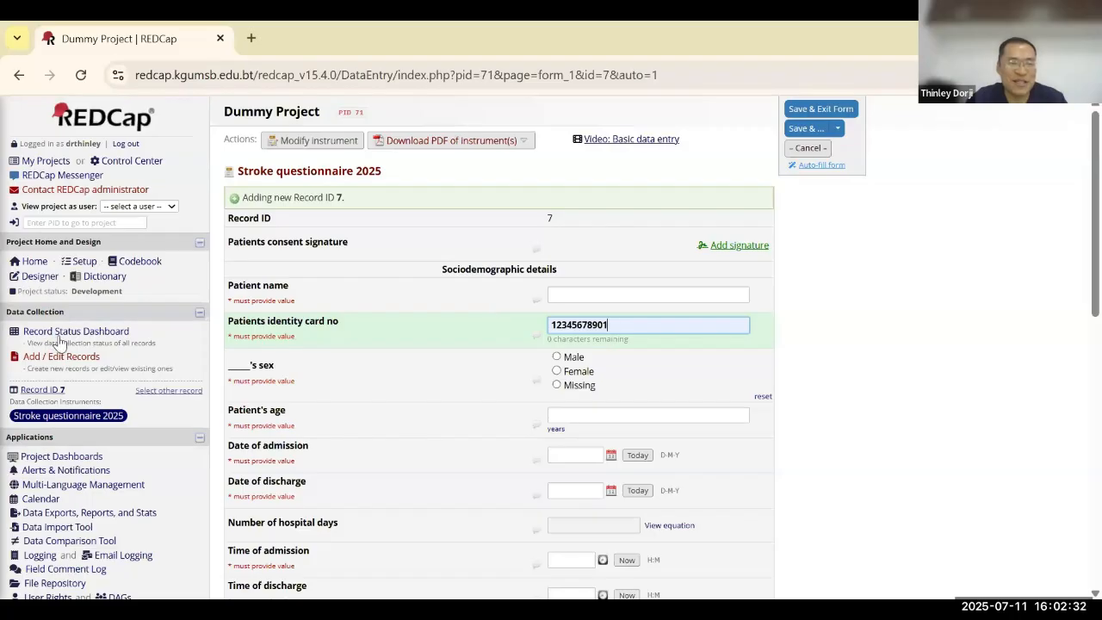
- Try to leave for the Record Status Dashboard, dismiss the duplicate notice, and change the last digit in Patients identity card no
click(65, 338)
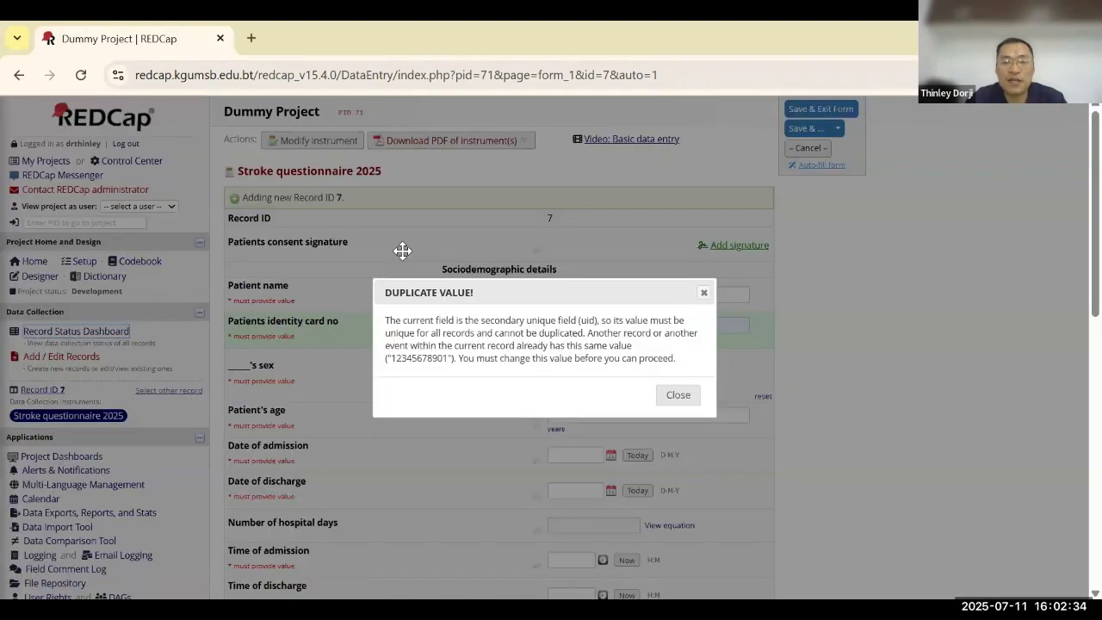
click(678, 394)
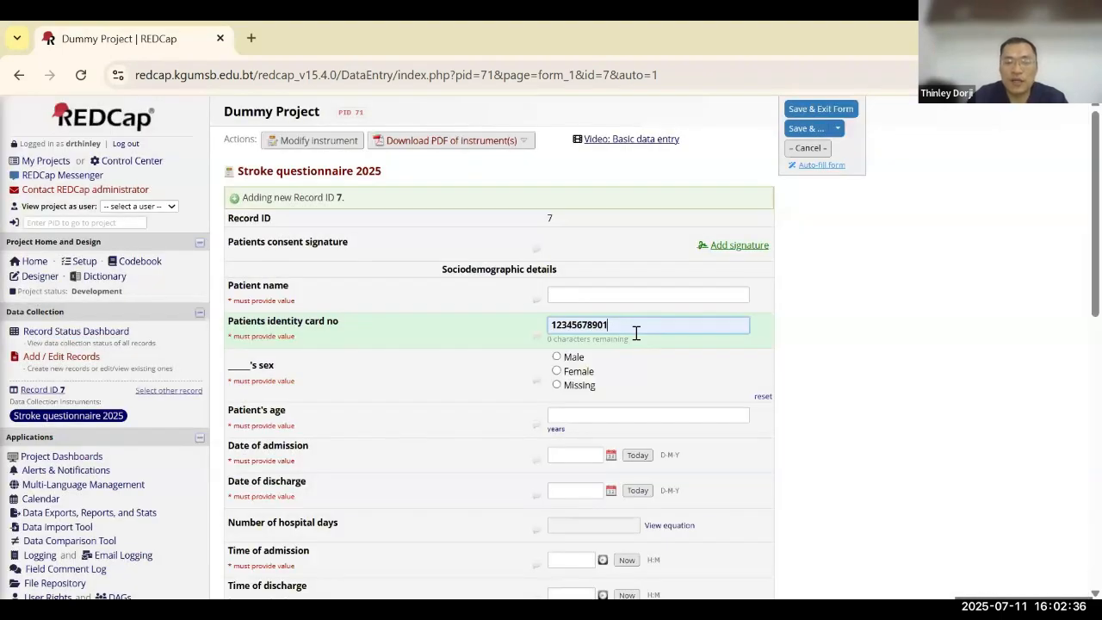
key(BackSpace)
text(6)
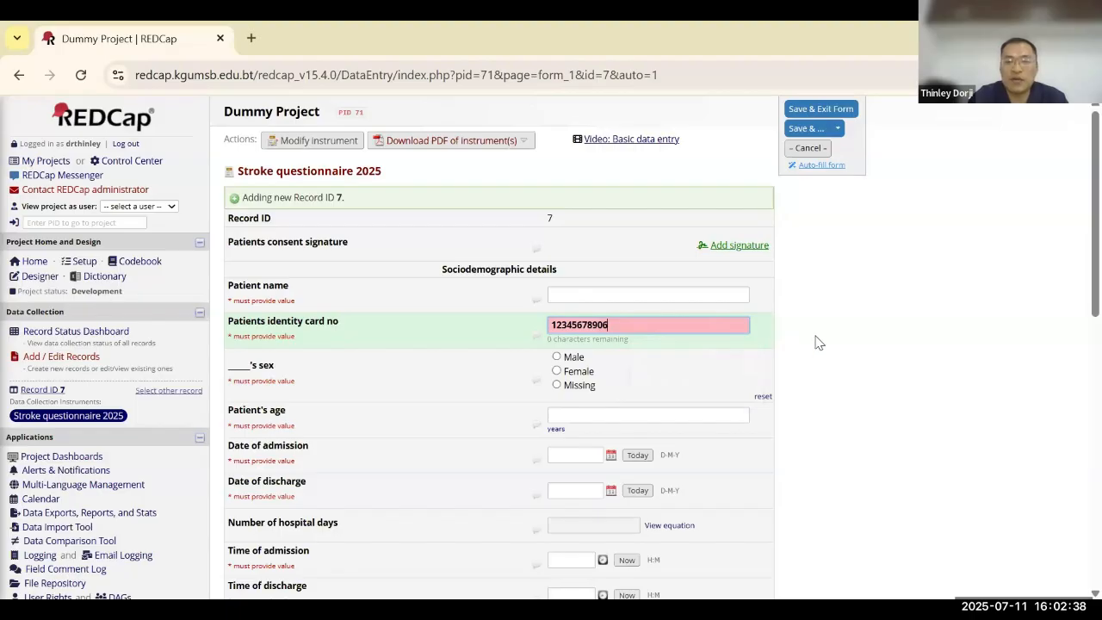
- Save the new record with the other required fields blank and close the required-fields notice
scroll(818, 342, down, 7)
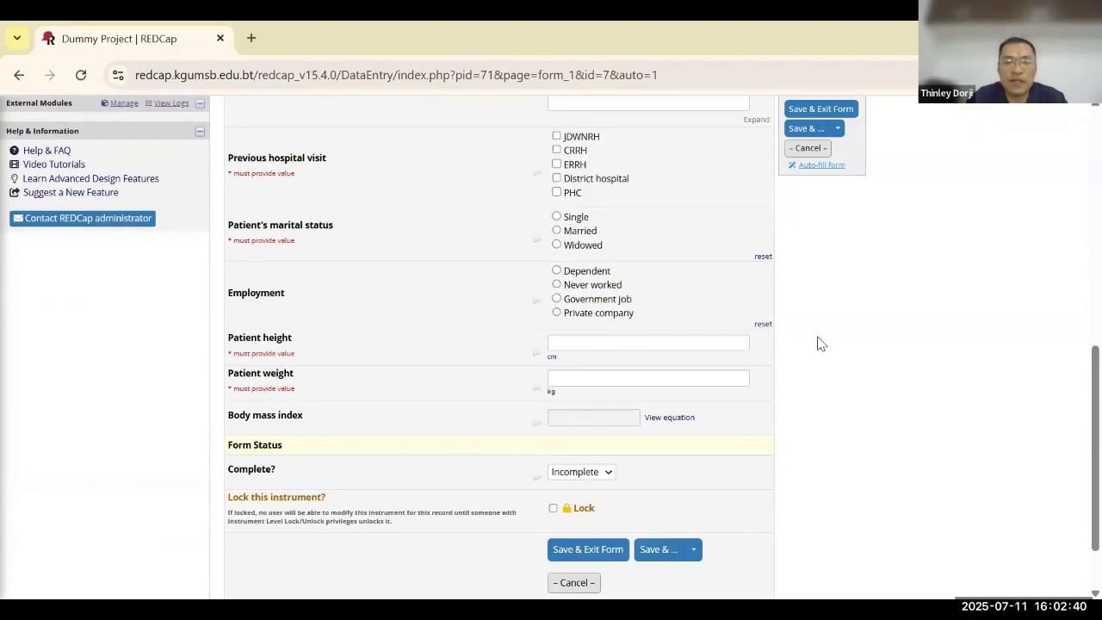
scroll(818, 342, down, 1)
click(589, 472)
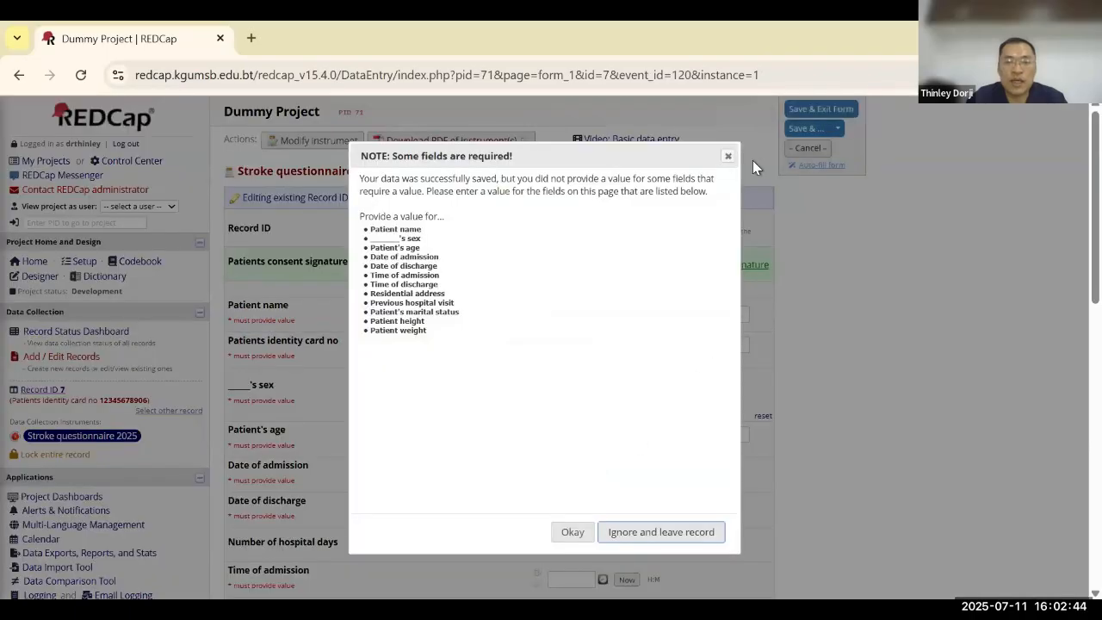
click(727, 156)
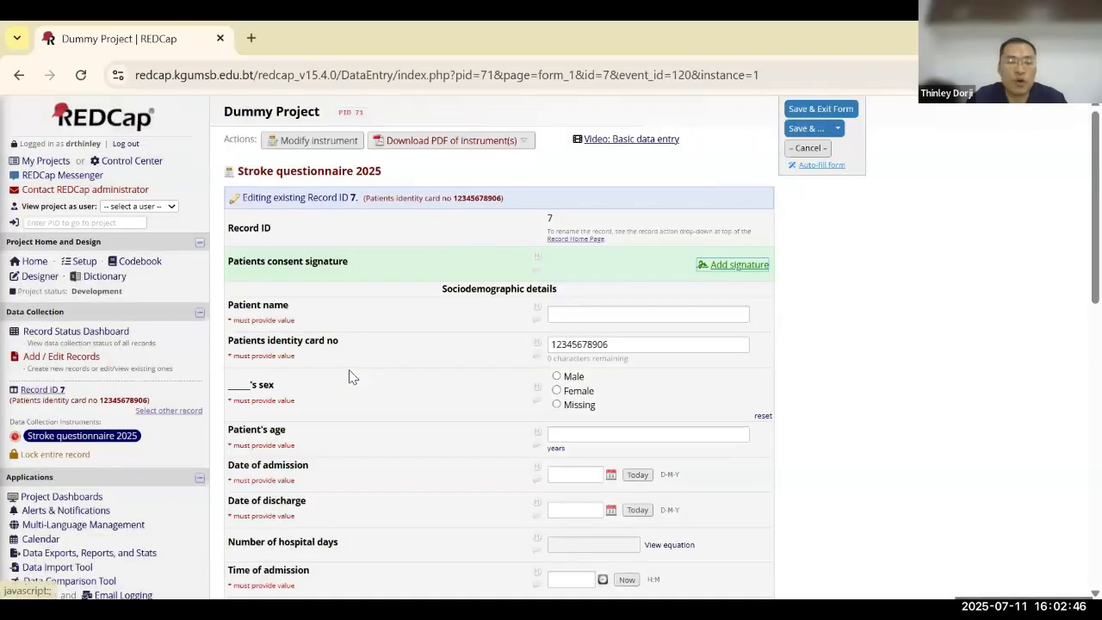
- View the Record Status Dashboard, and reopen Dummy Project from the My Projects list
click(86, 330)
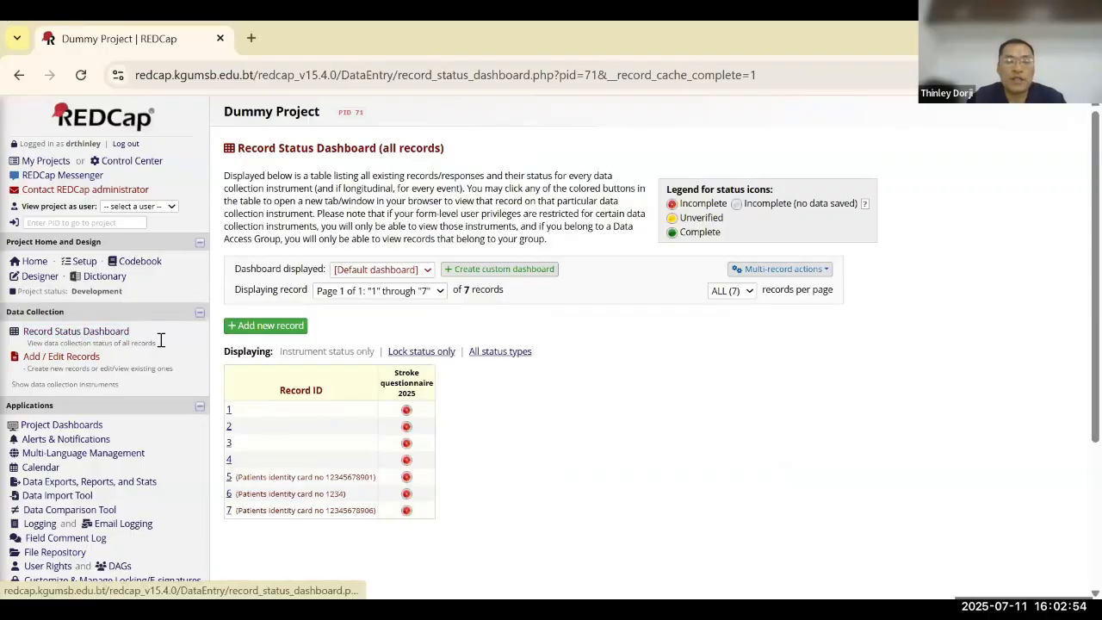
click(46, 162)
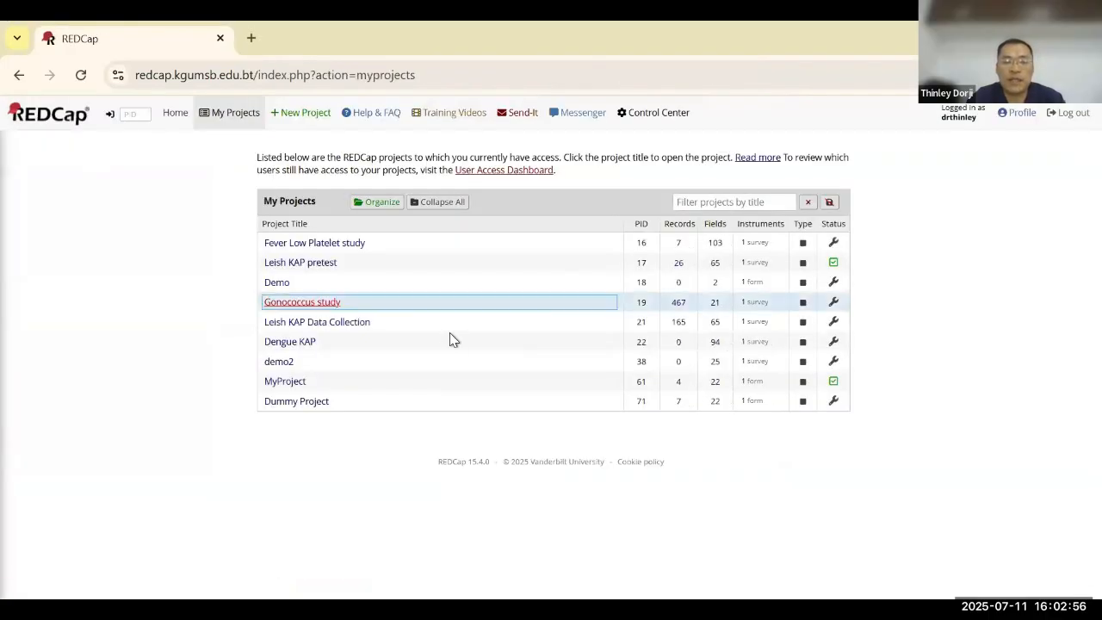
click(303, 405)
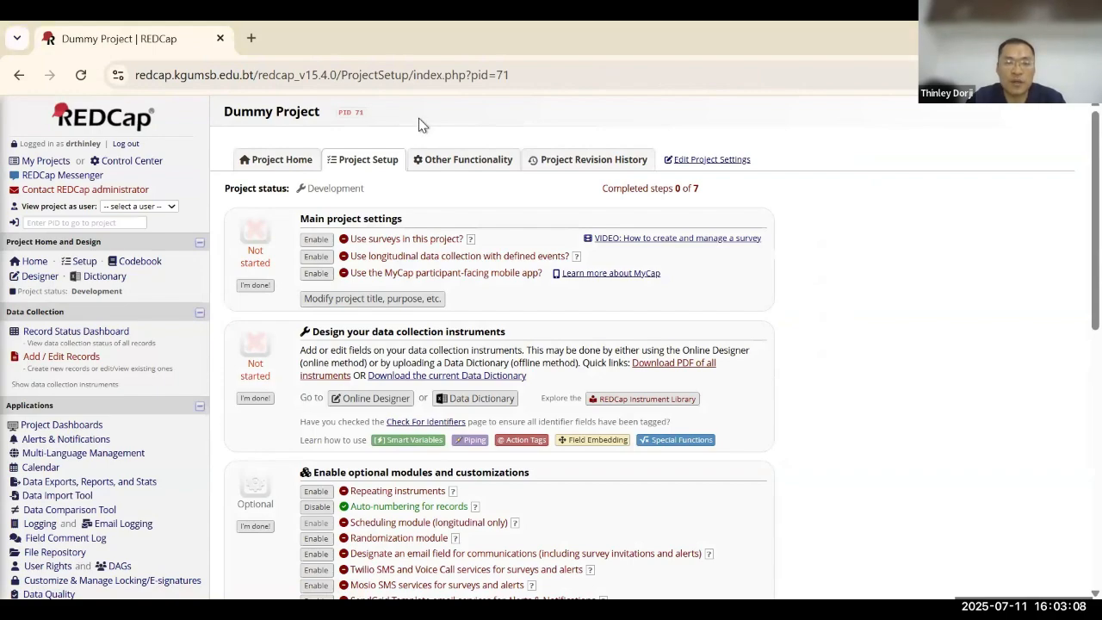
- Start another record from the Record Status Dashboard, look through the blank Stroke questionnaire 2025 form, and return to the dashboard
click(52, 335)
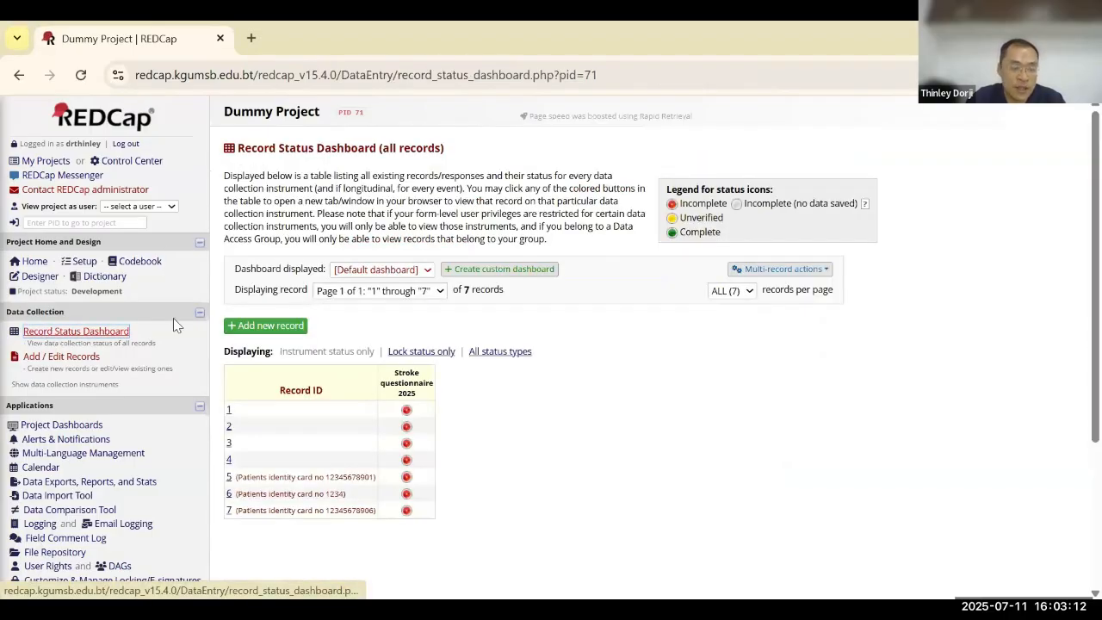
click(261, 328)
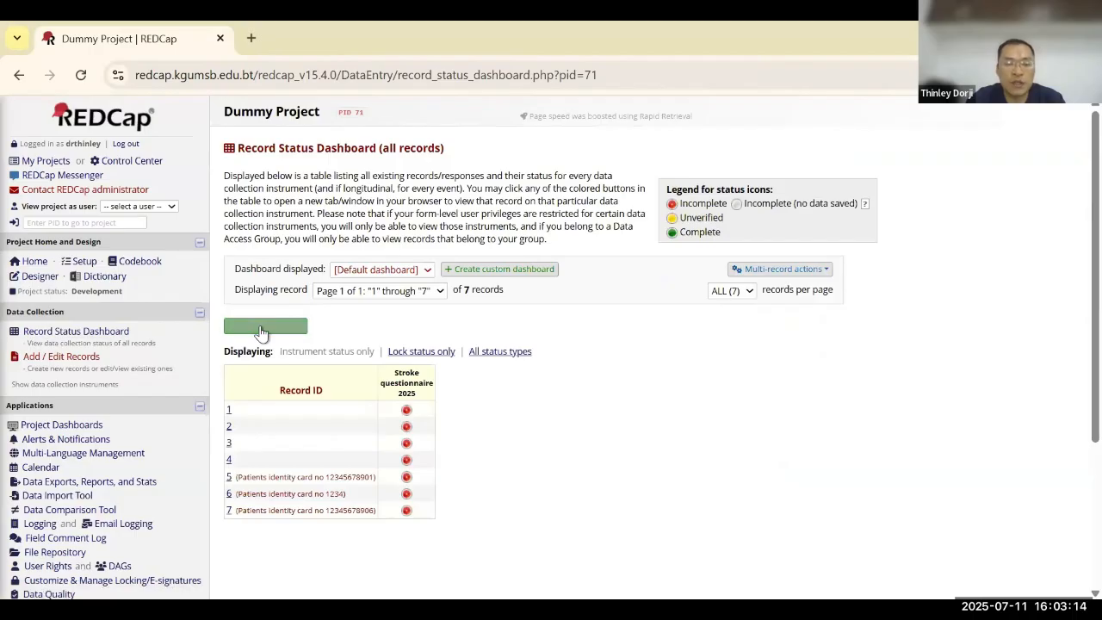
scroll(488, 410, down, 10)
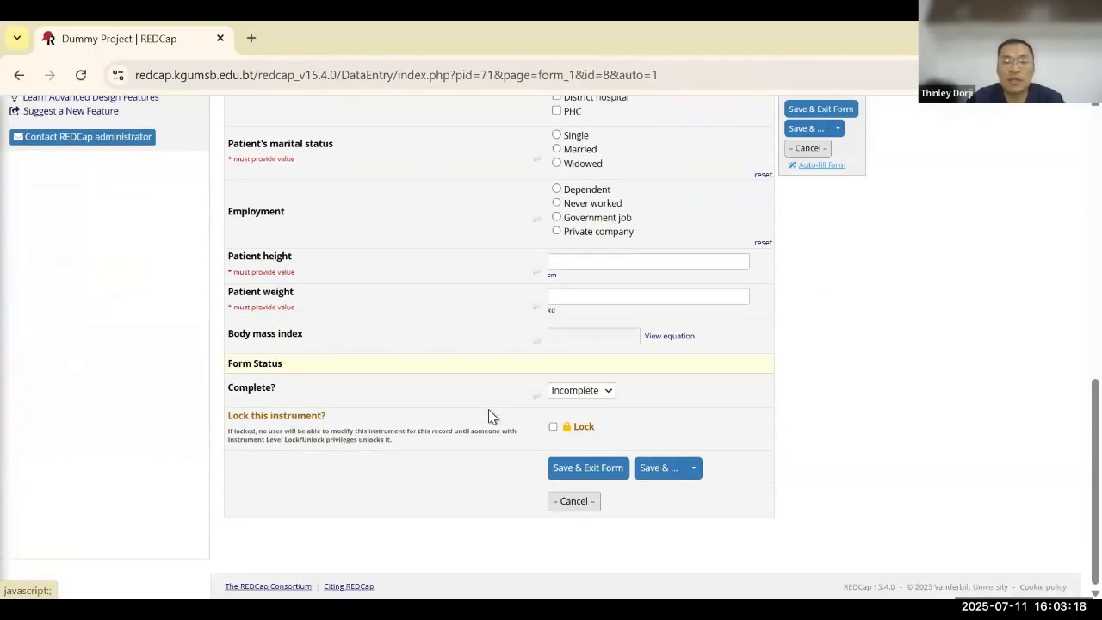
scroll(488, 412, up, 10)
scroll(489, 416, up, 1)
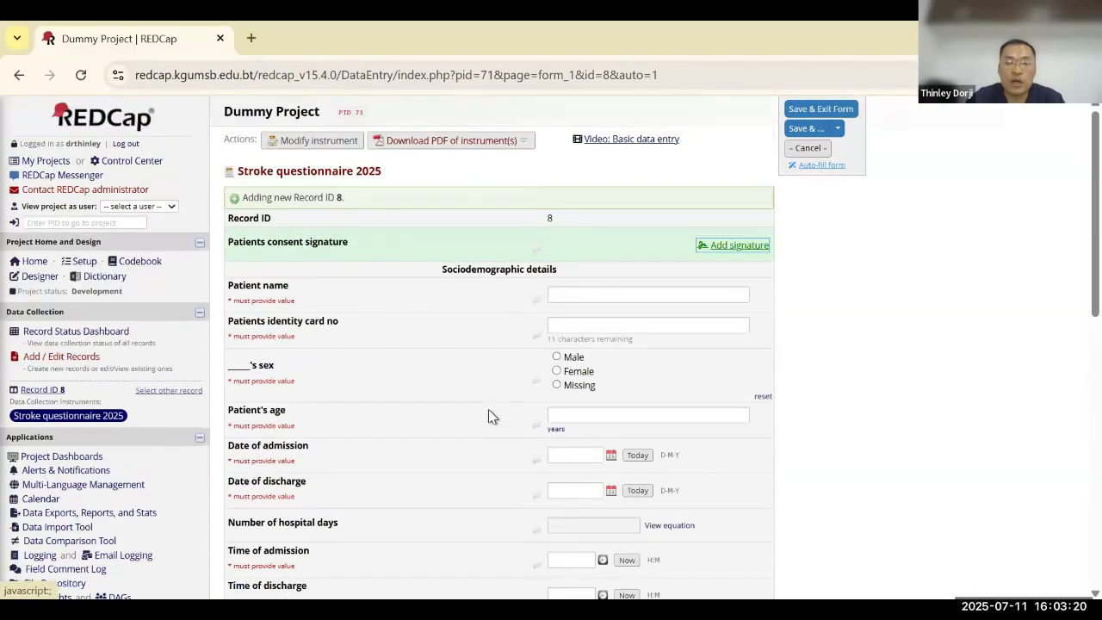
click(72, 336)
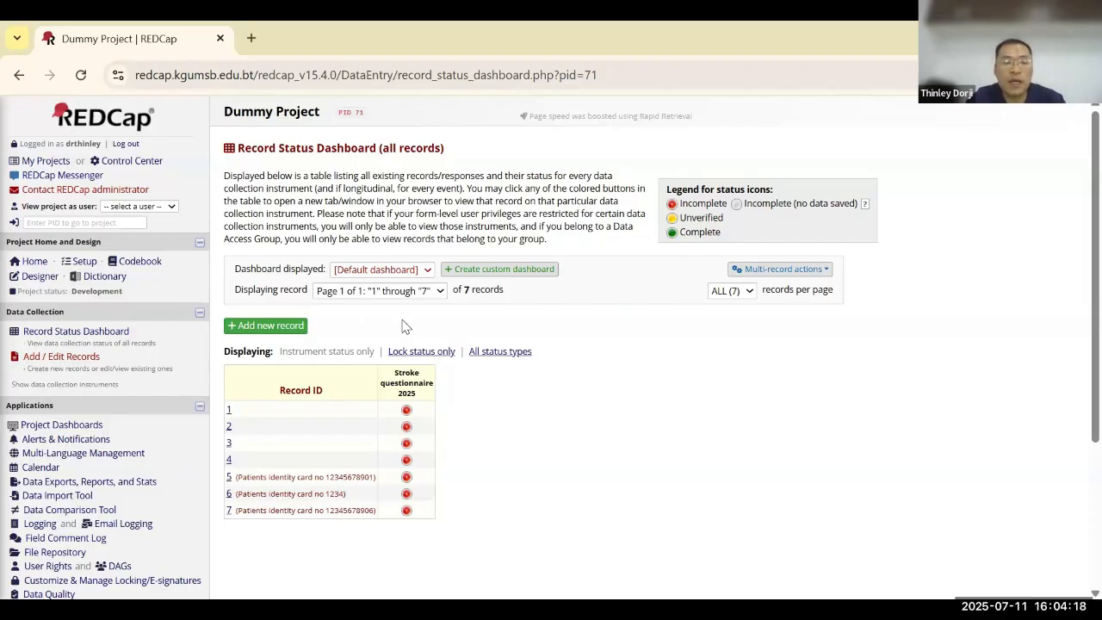
- Open the User Rights page of Dummy Project
scroll(406, 326, down, 3)
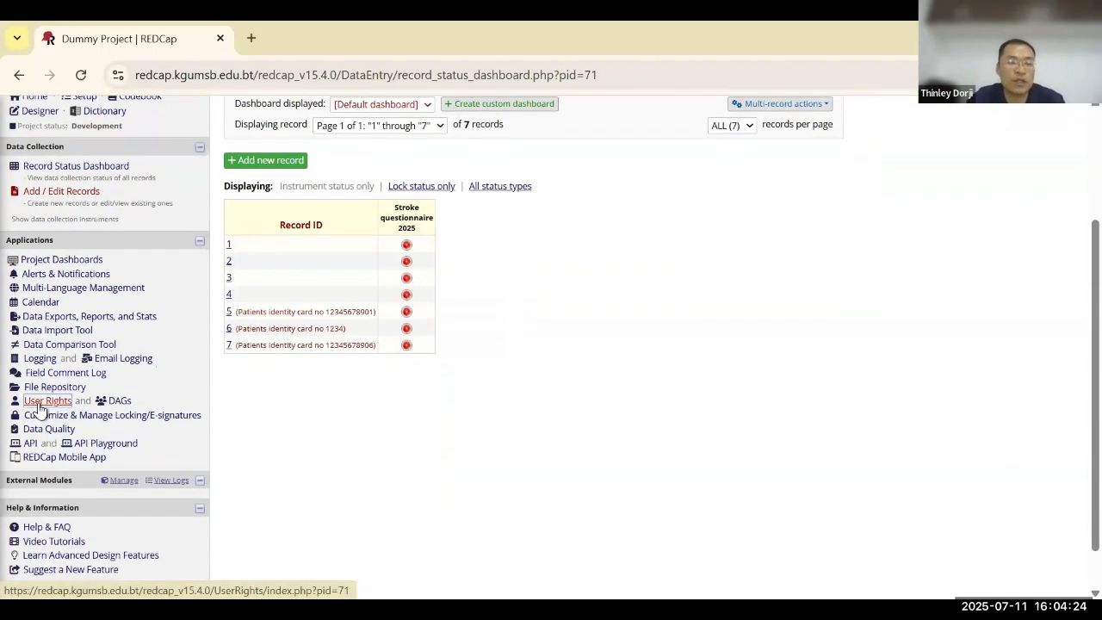
scroll(47, 411, down, 1)
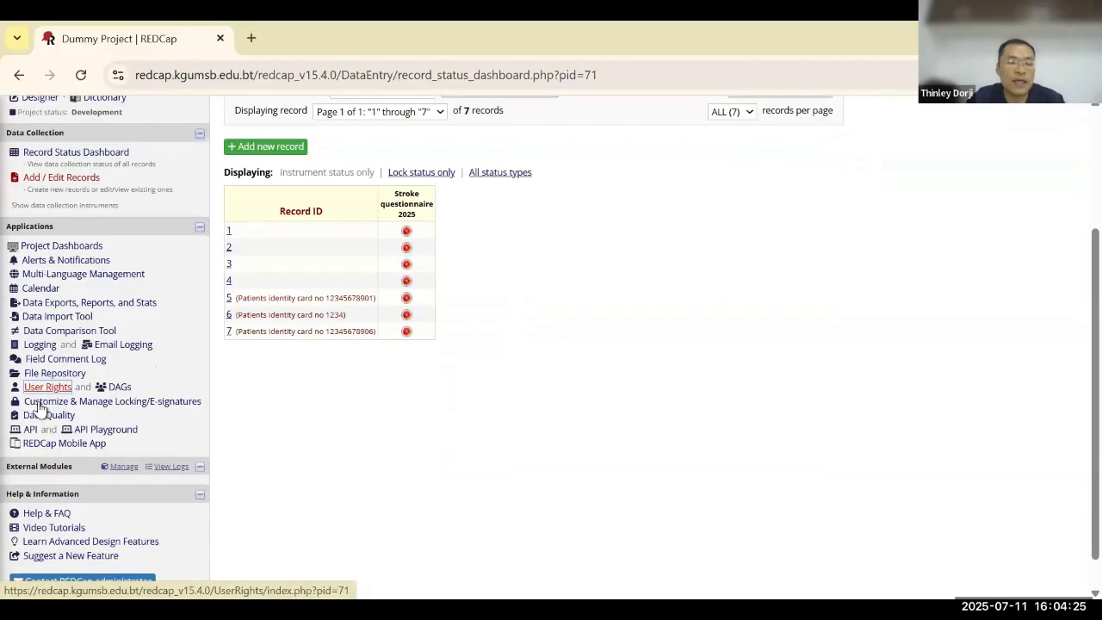
scroll(48, 362, down, 2)
click(49, 360)
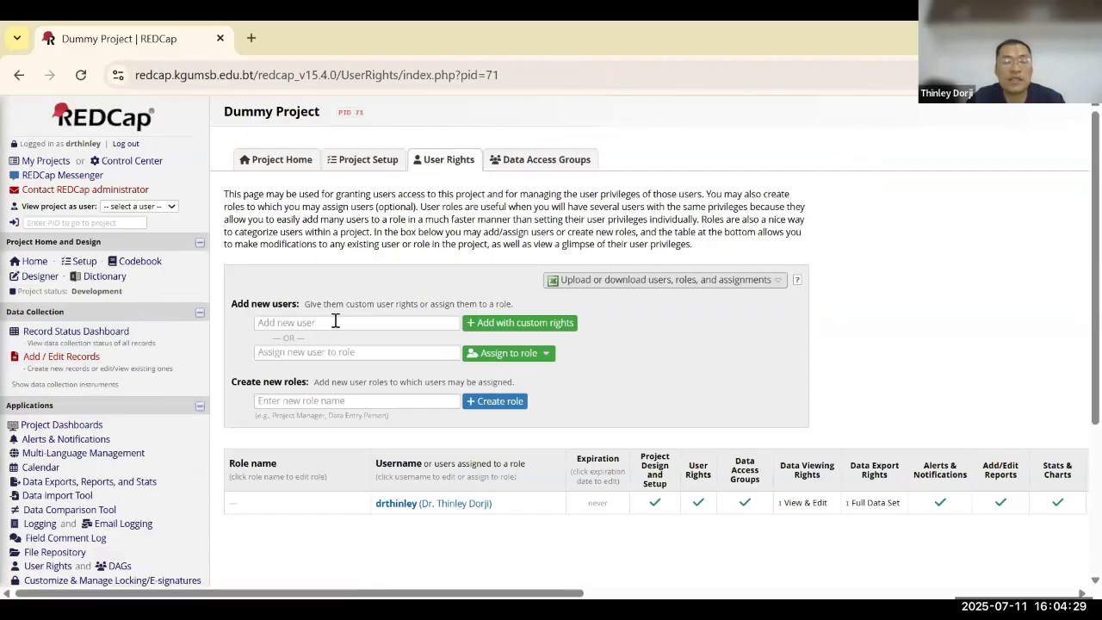
- Find the second suggested colleague's username among the existing accounts and start adding that user with custom rights
click(336, 321)
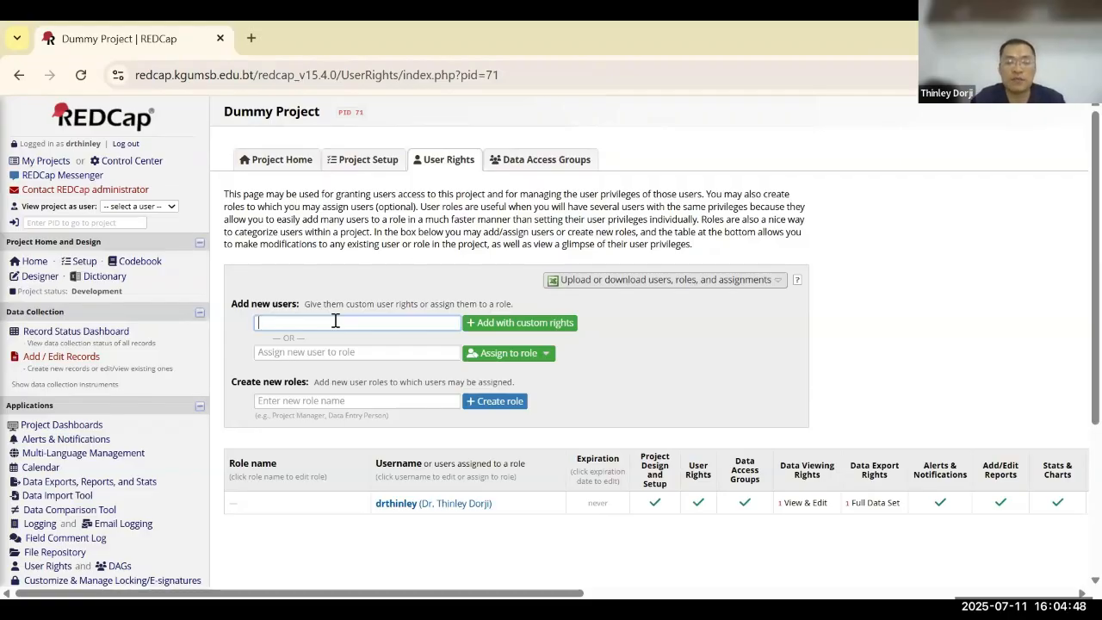
text(u)
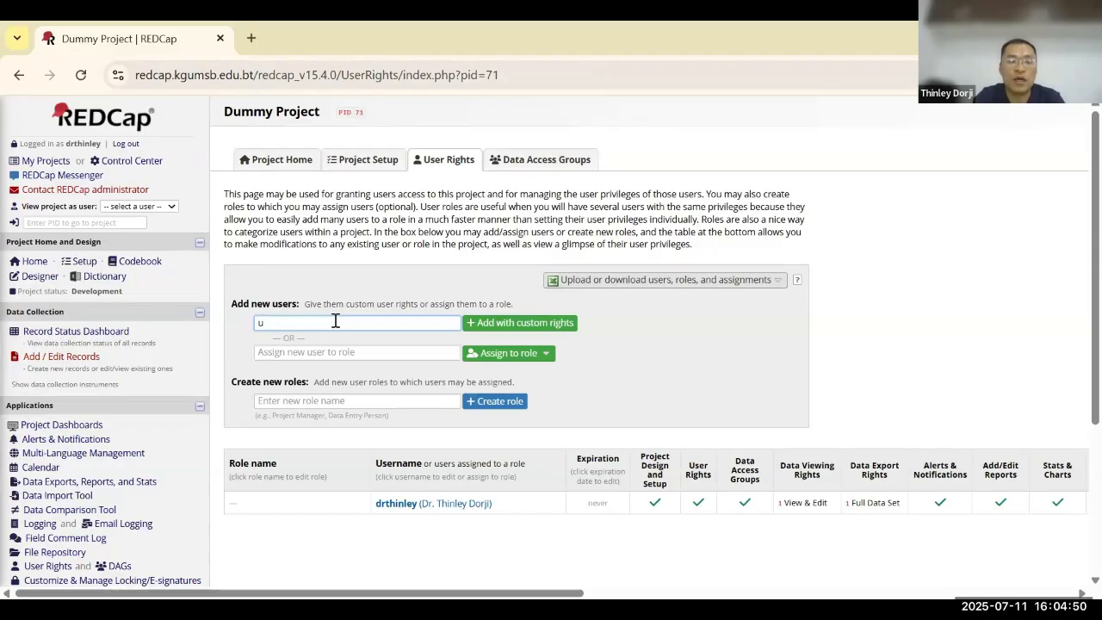
text(cho)
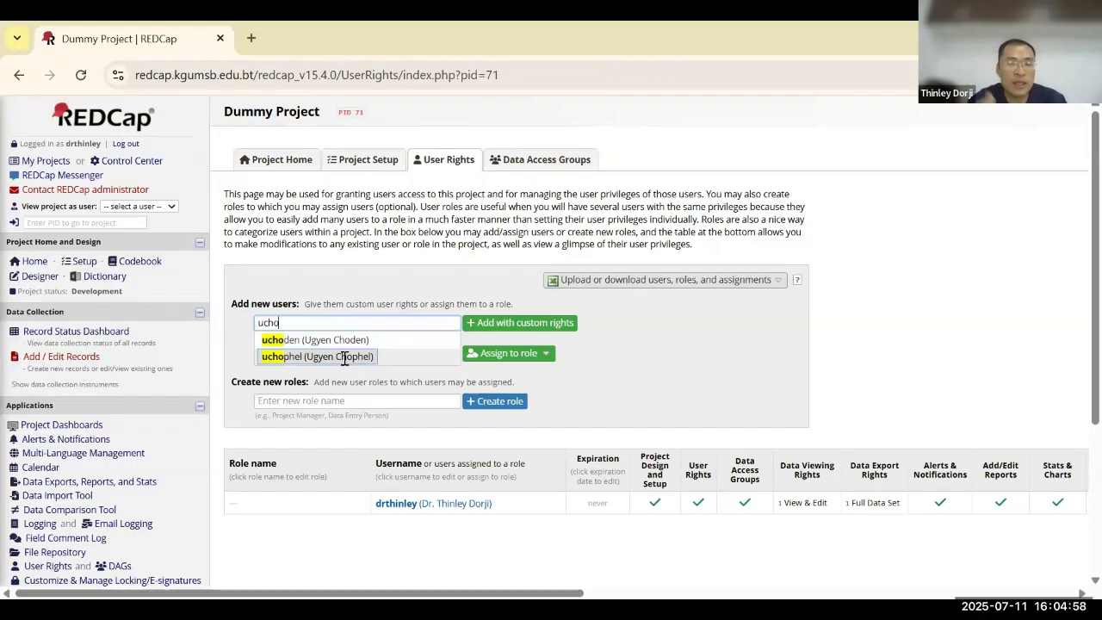
click(344, 357)
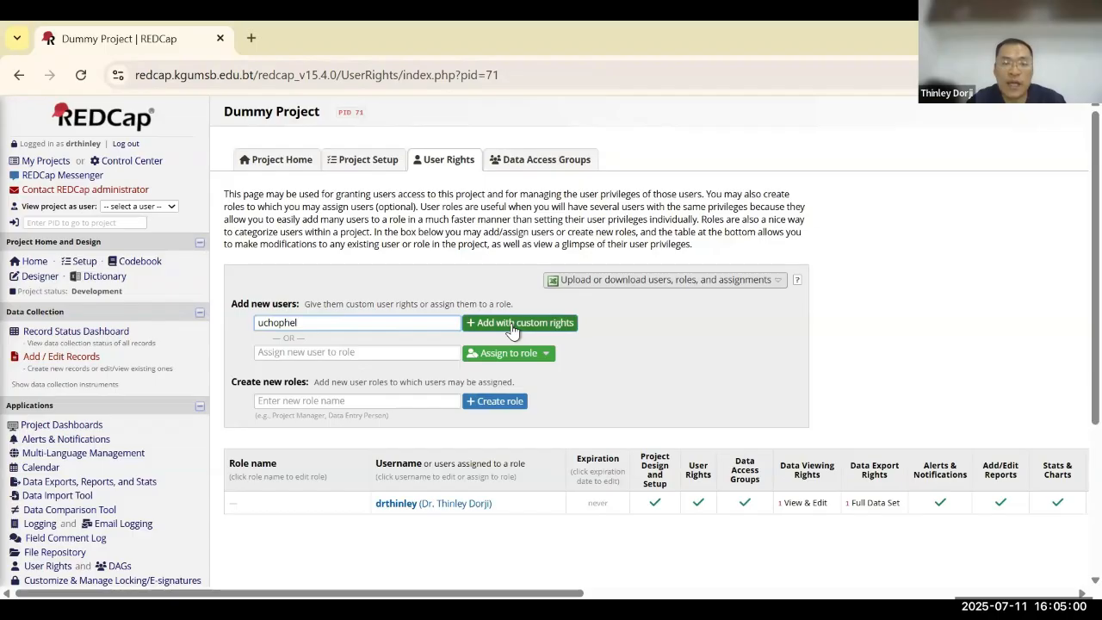
click(512, 323)
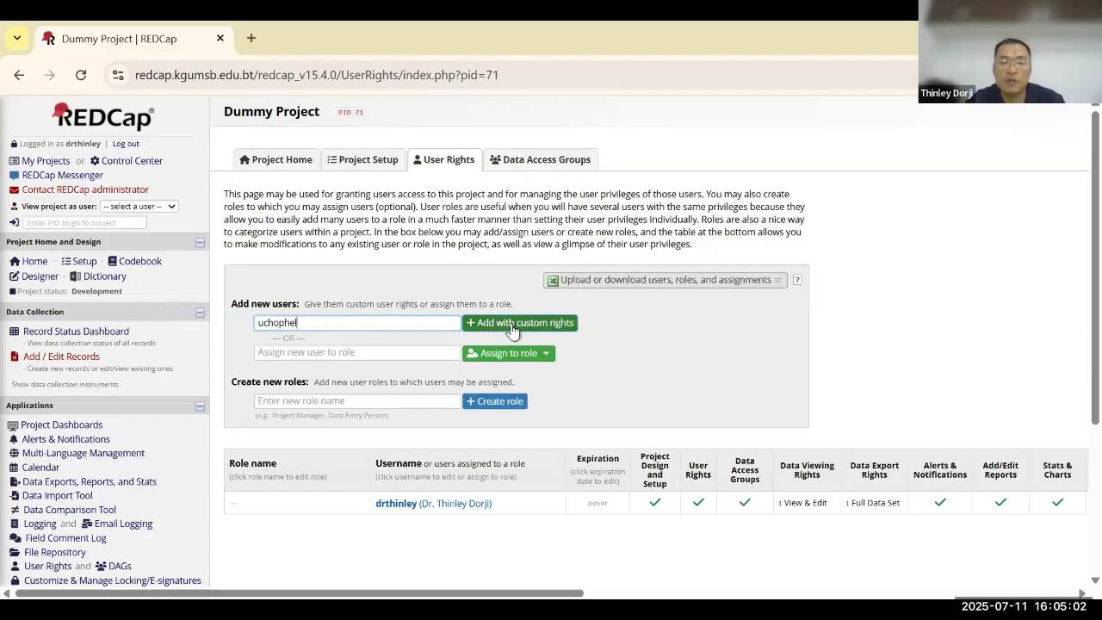
- Review the new user's privileges, set Data Export Rights for Stroke questionnaire 2025 to No Access, and add the user
scroll(512, 331, down, 2)
scroll(511, 327, down, 2)
scroll(512, 331, up, 5)
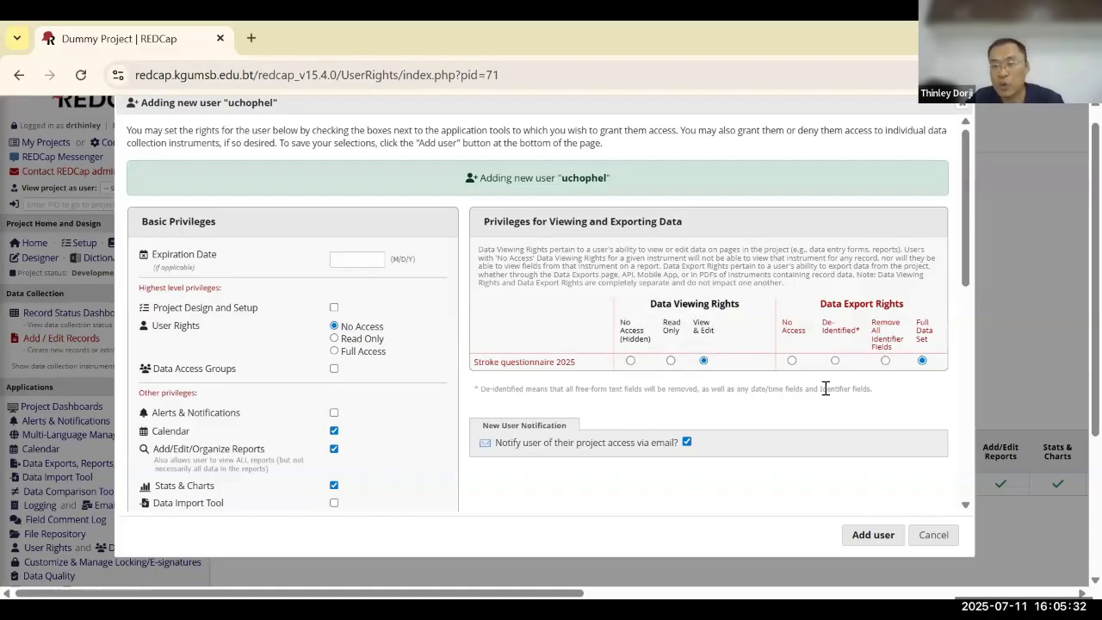
scroll(278, 381, down, 1)
scroll(277, 380, down, 3)
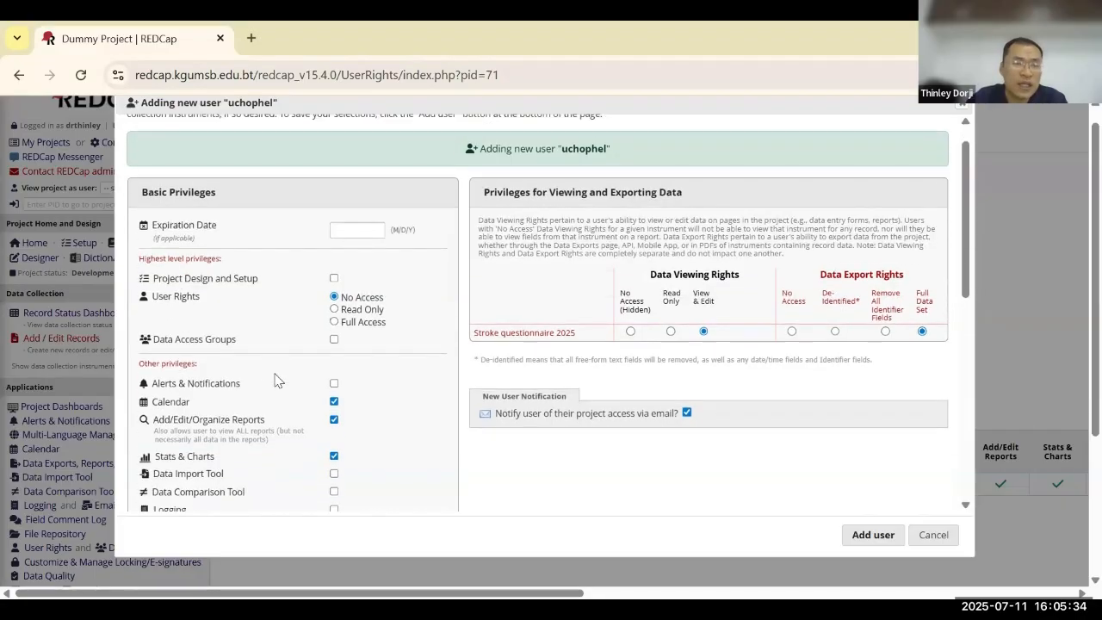
scroll(277, 381, up, 4)
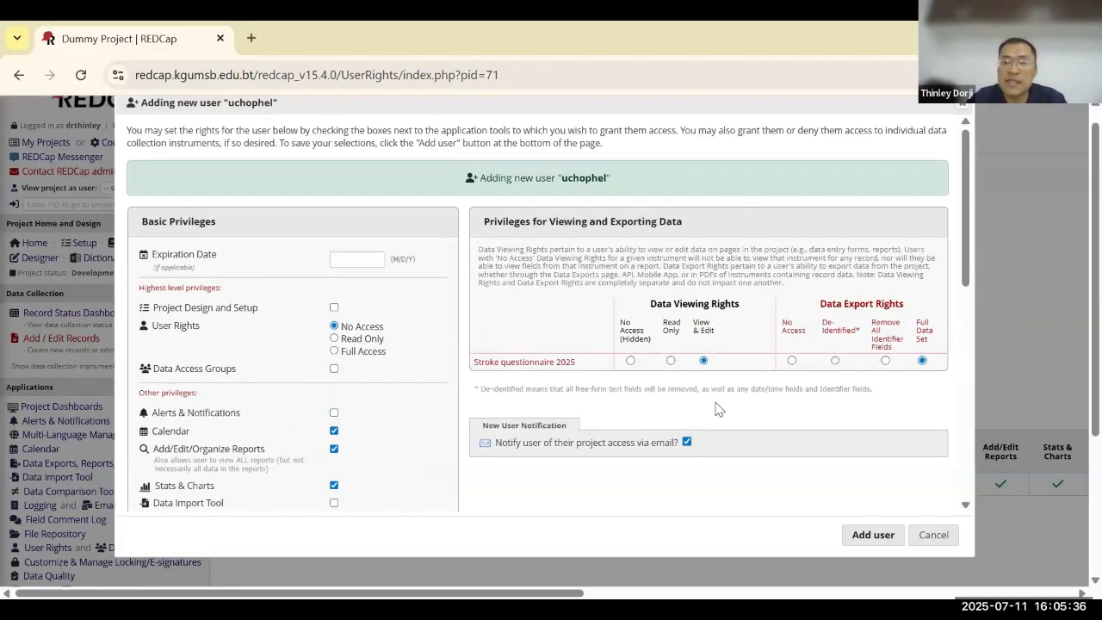
click(792, 361)
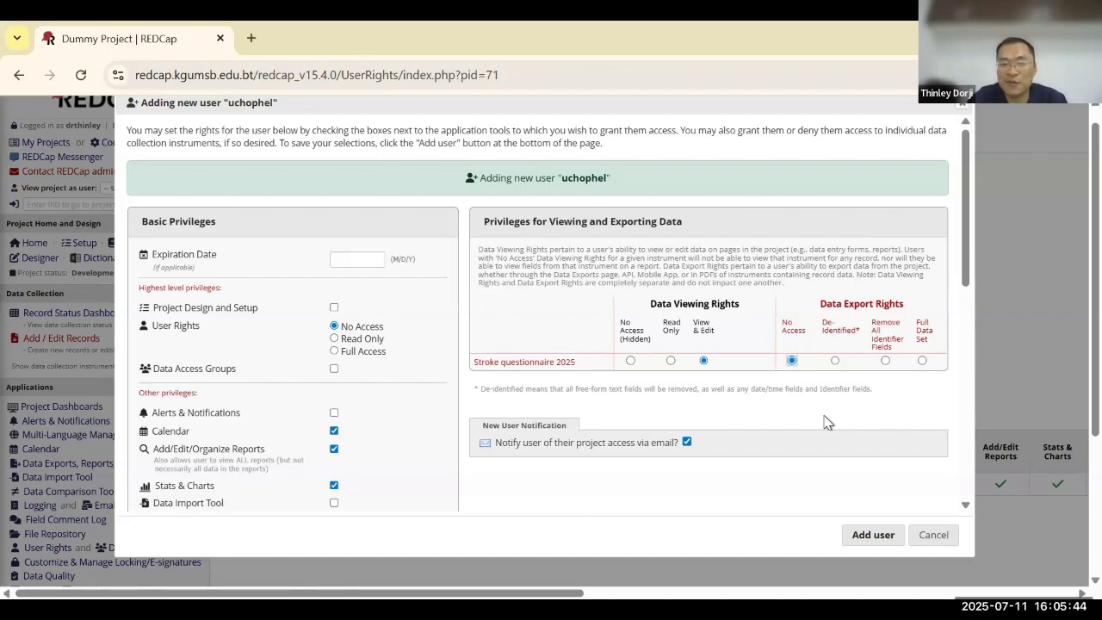
click(875, 535)
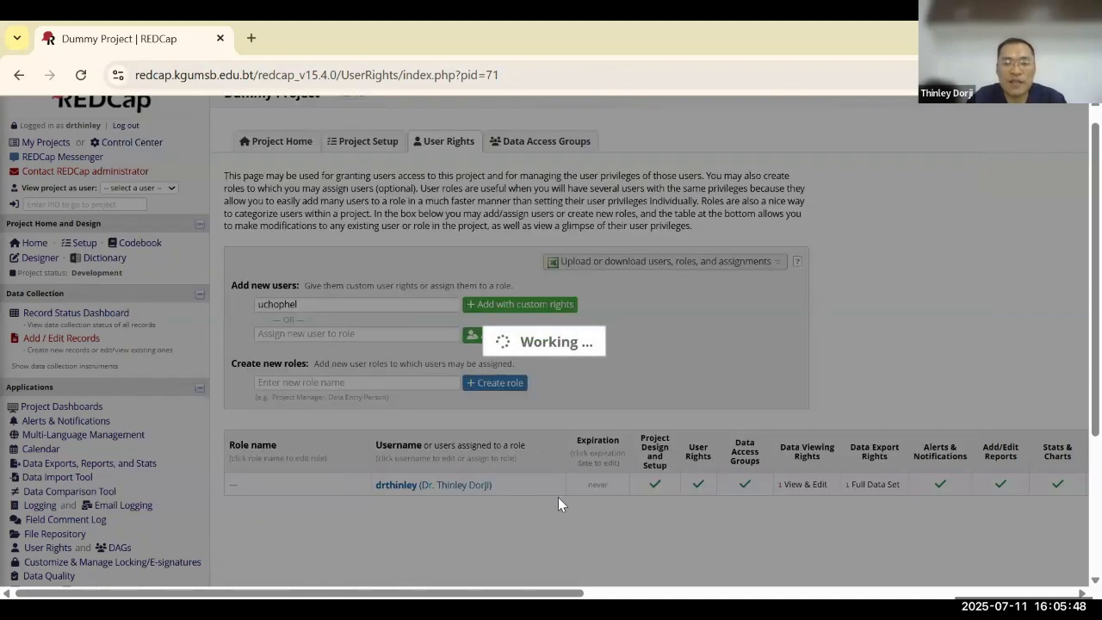
- Review the added user's privileges across all columns of the user rights table
scroll(600, 522, down, 1)
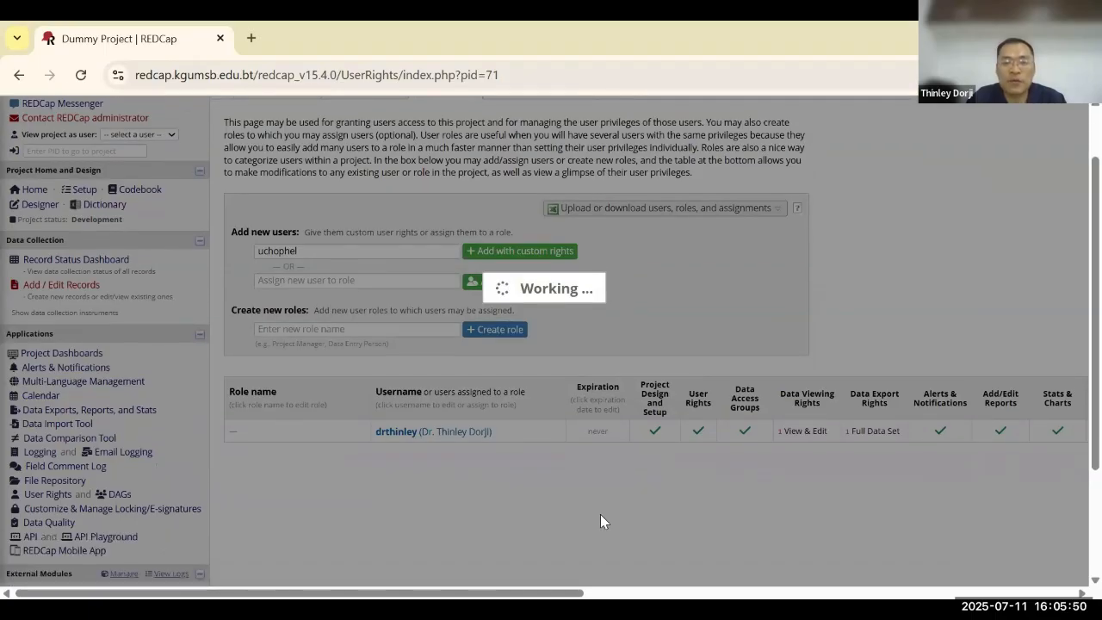
scroll(596, 465, right, 2)
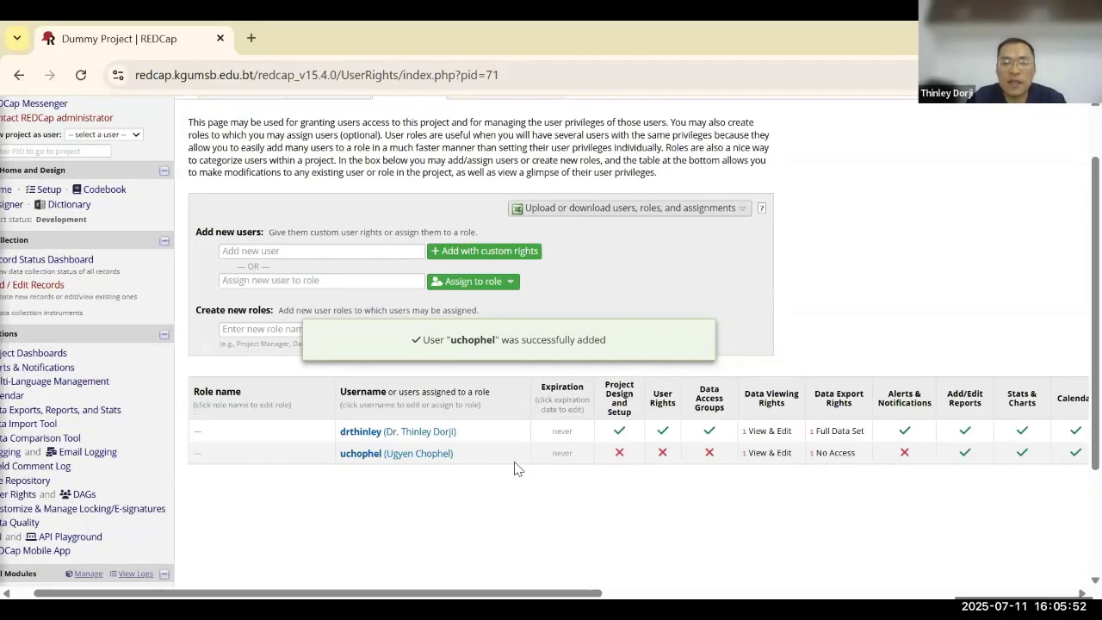
scroll(591, 489, right, 6)
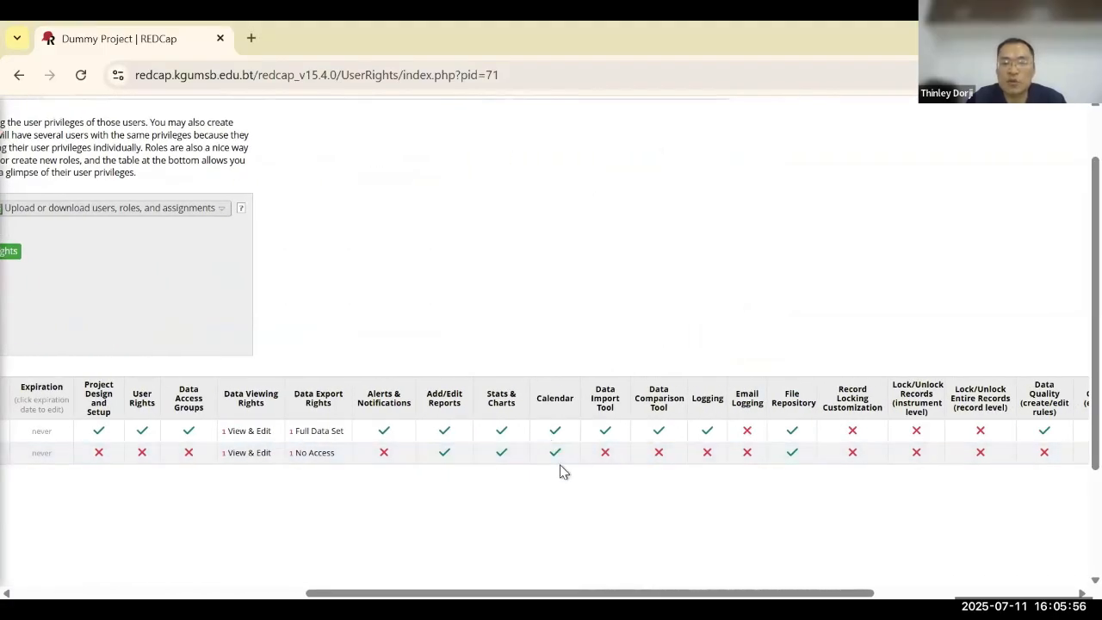
scroll(560, 468, right, 5)
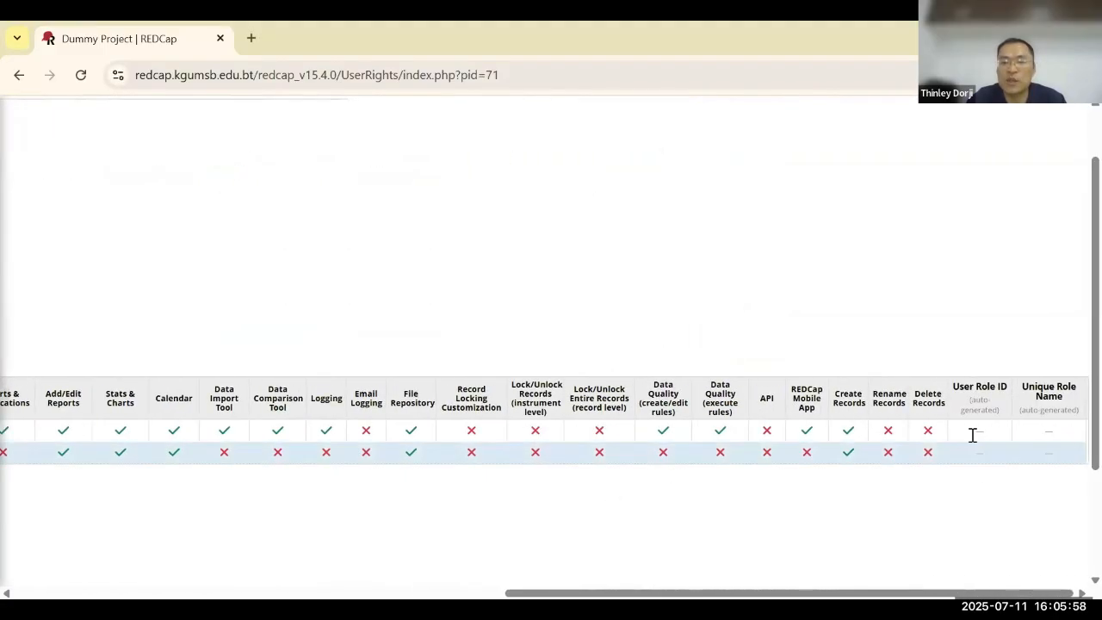
scroll(821, 478, left, 12)
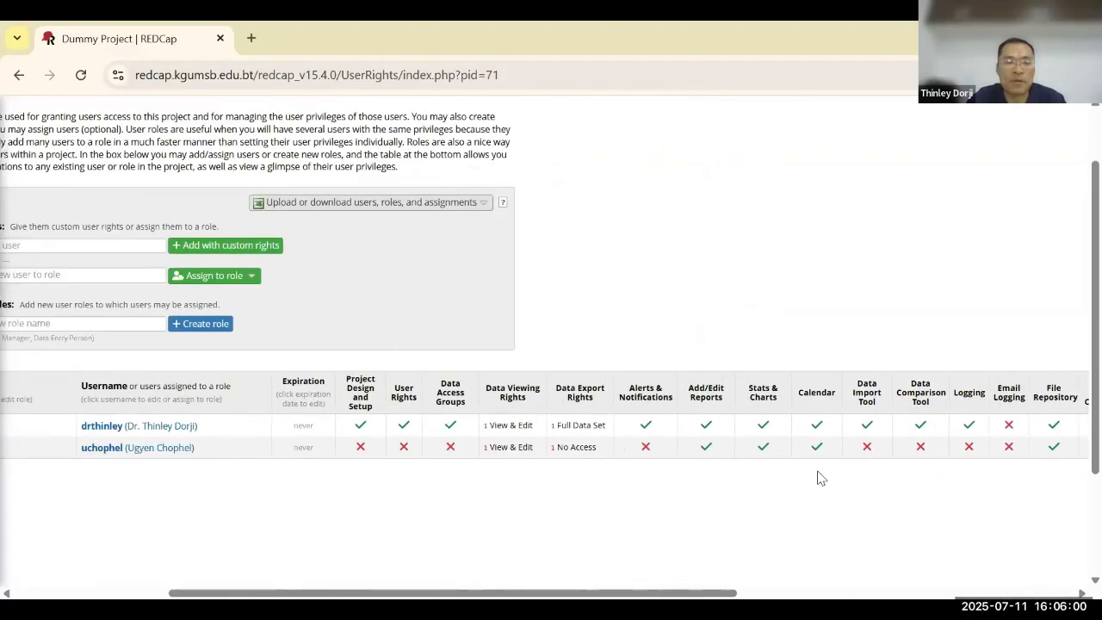
scroll(625, 315, up, 2)
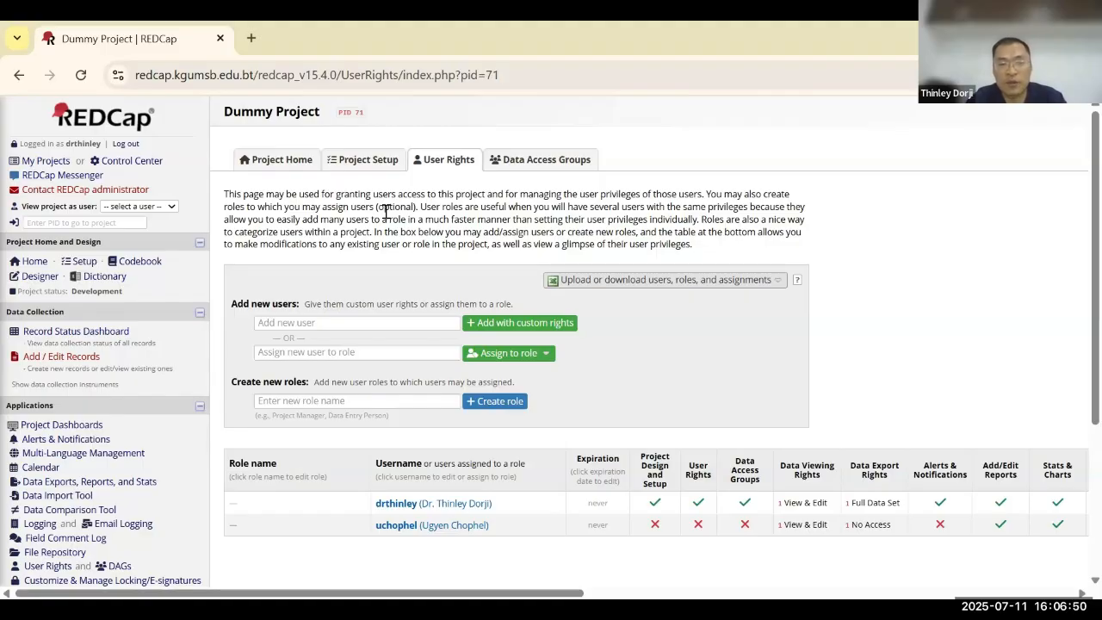
- Enable the use of surveys in the project's main settings on the Project Setup page
click(376, 170)
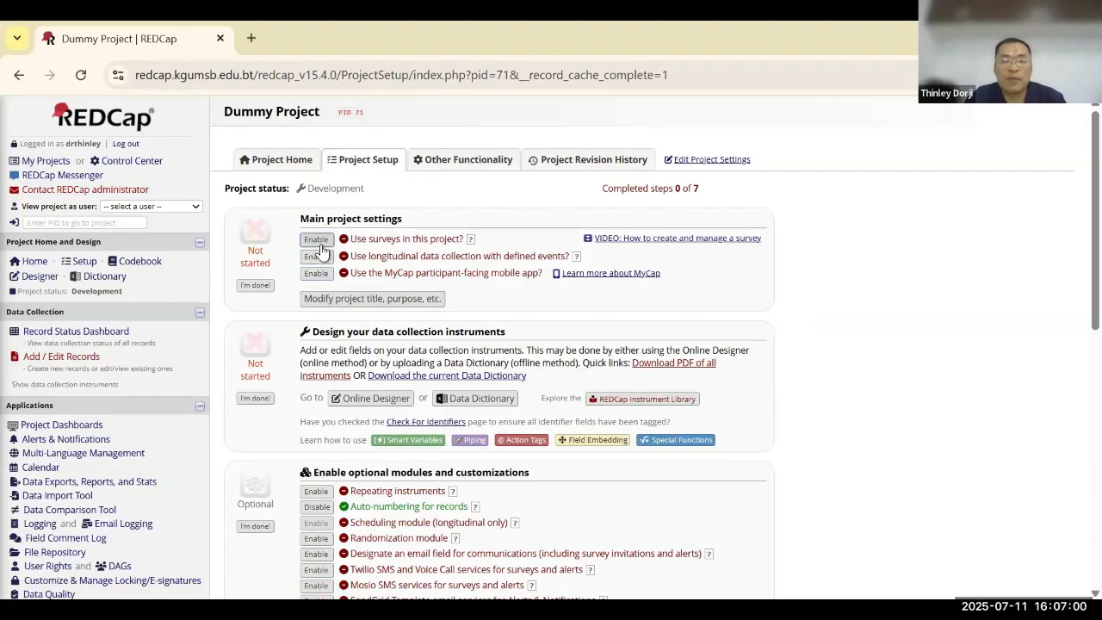
scroll(321, 249, up, 5)
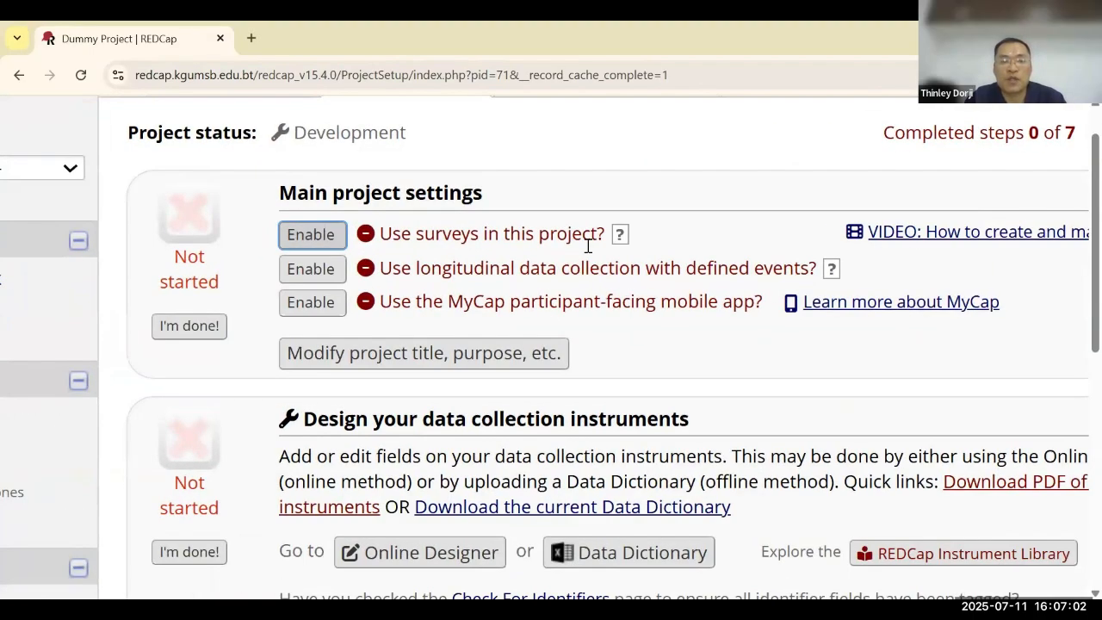
click(309, 242)
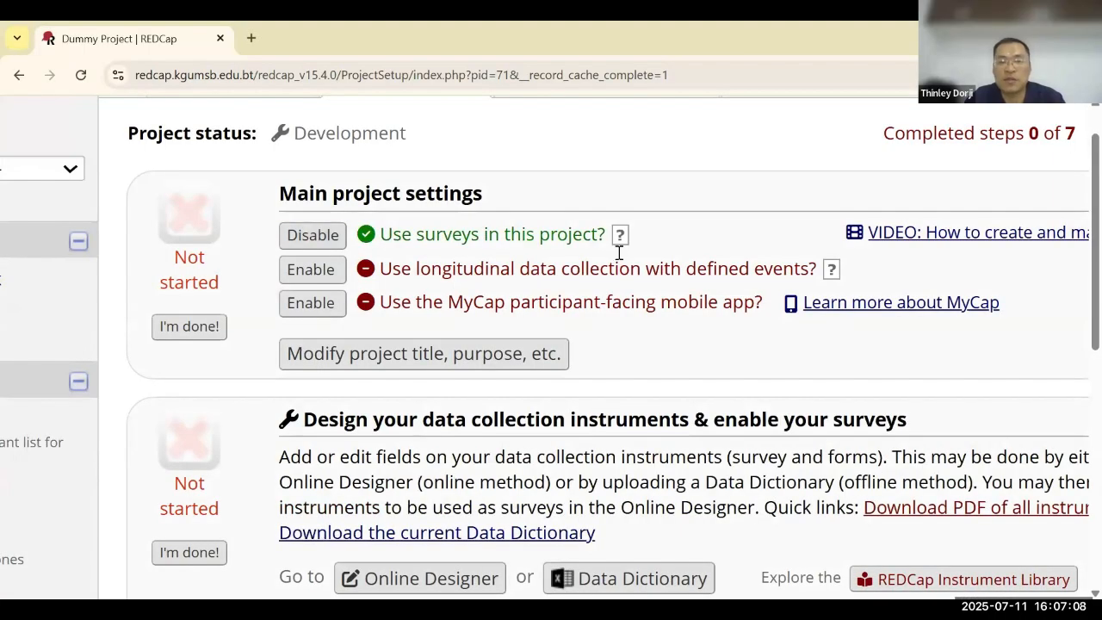
- Try to open the Survey Distribution Tools and close the notice about enabling surveys
key(ctrl+minus)
key(ctrl+minus)
key(ctrl+minus)
key(ctrl+minus)
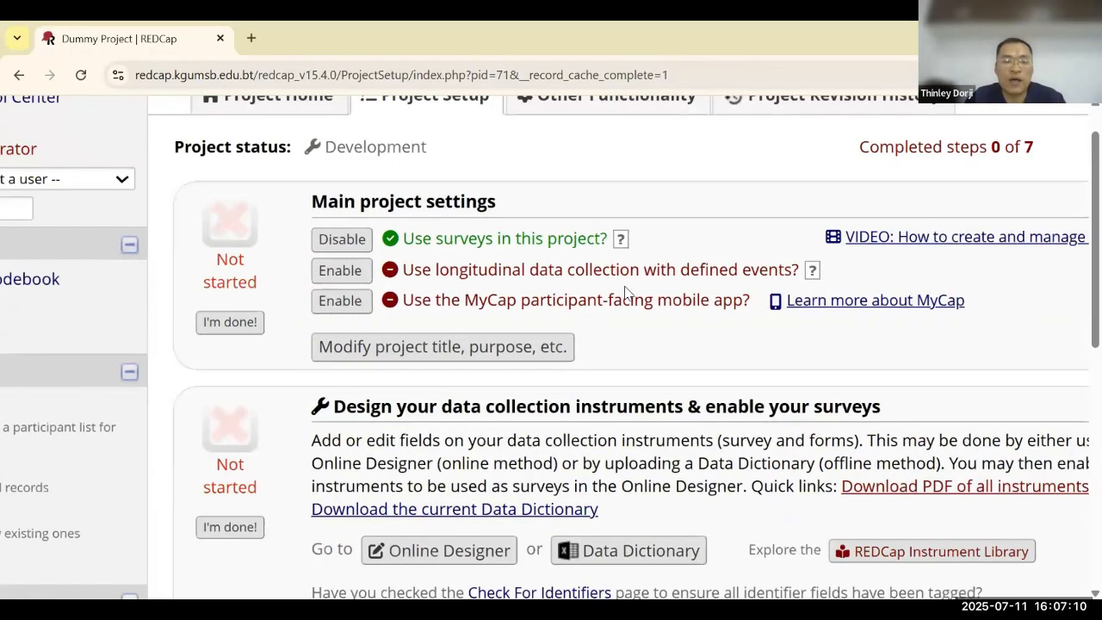
key(ctrl+minus)
key(ctrl+minus)
key(ctrl+minus)
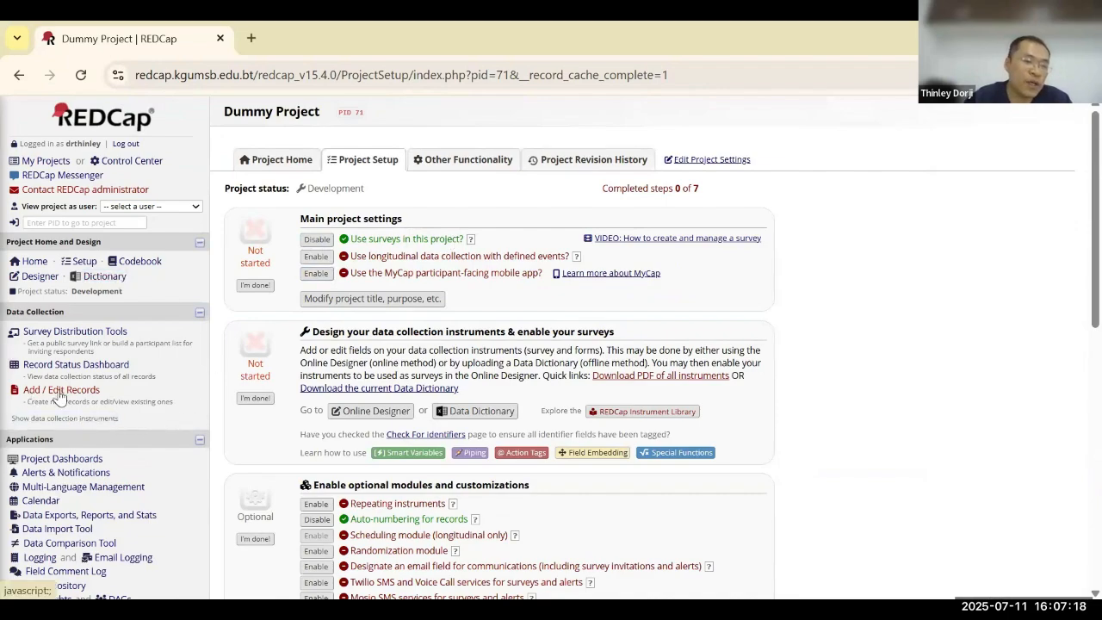
click(69, 336)
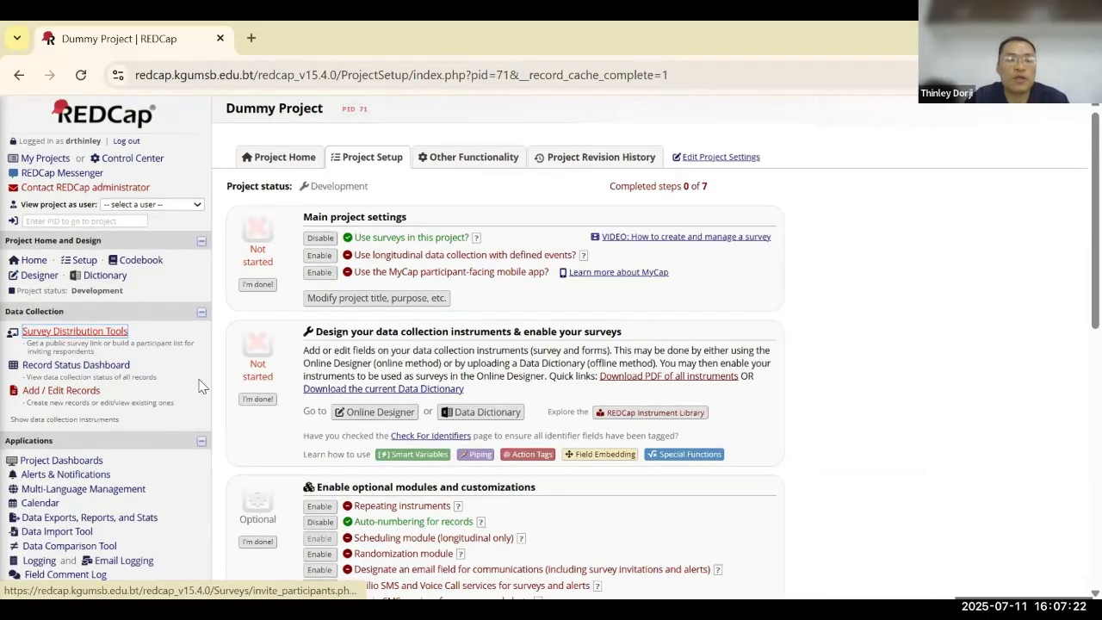
key(ctrl+plus)
key(ctrl+plus)
key(ctrl+plus)
key(Tab)
click(141, 334)
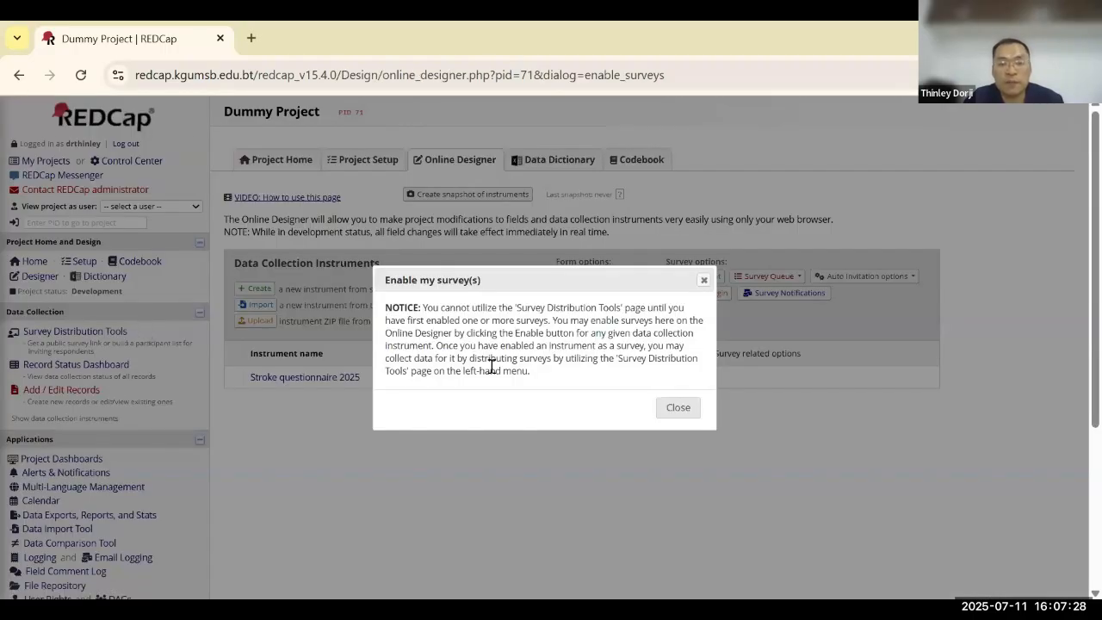
click(677, 408)
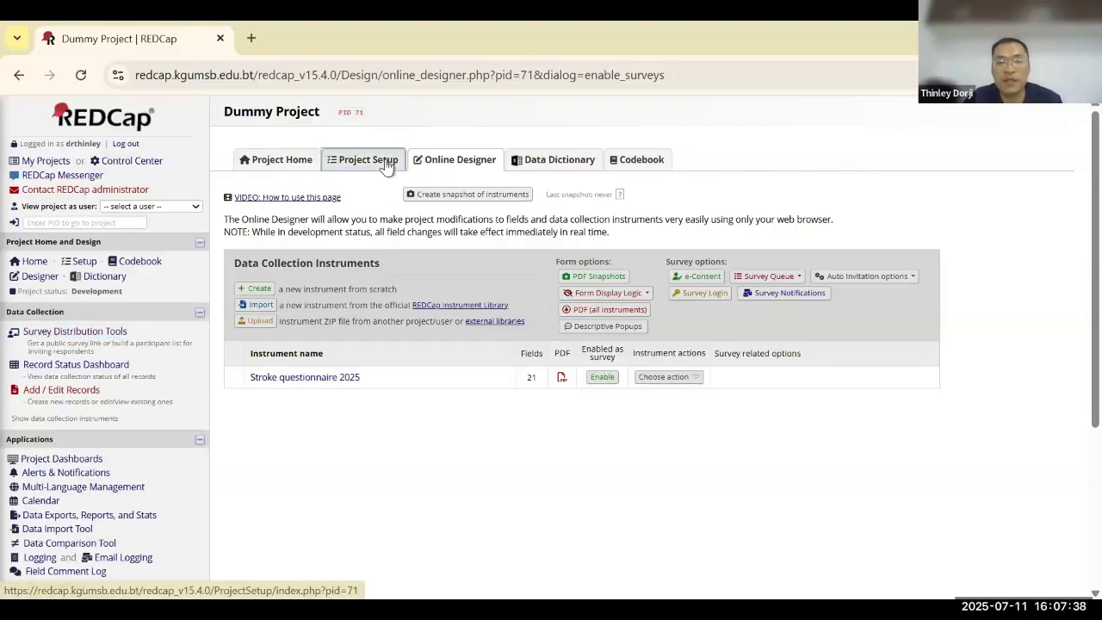
- Enable Stroke questionnaire 2025 as a survey and save its survey settings with the default options
click(603, 377)
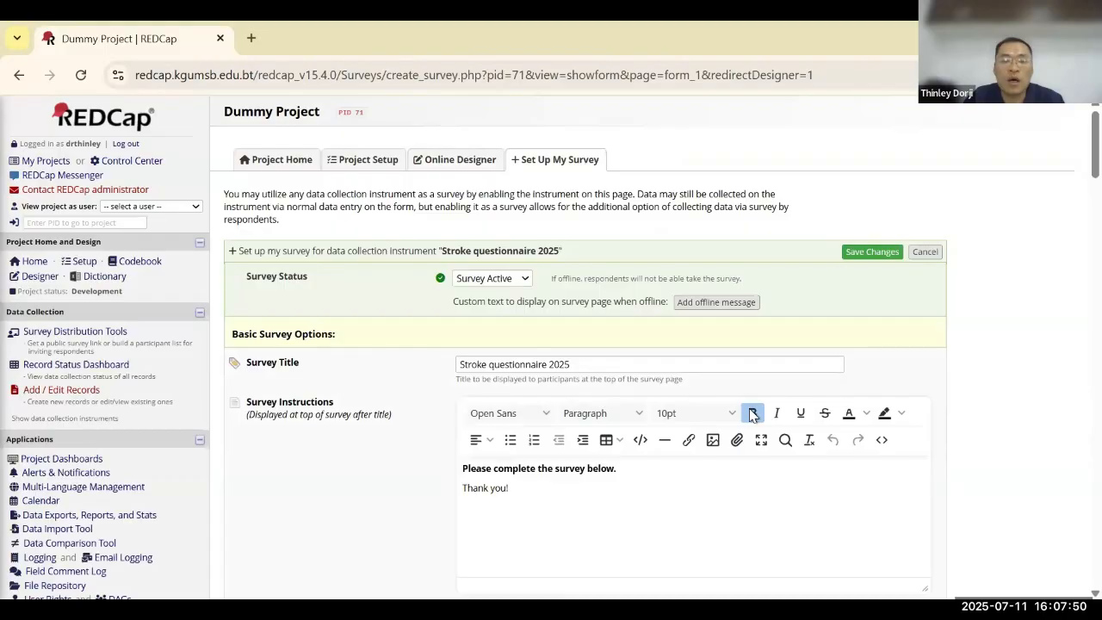
scroll(607, 410, down, 1)
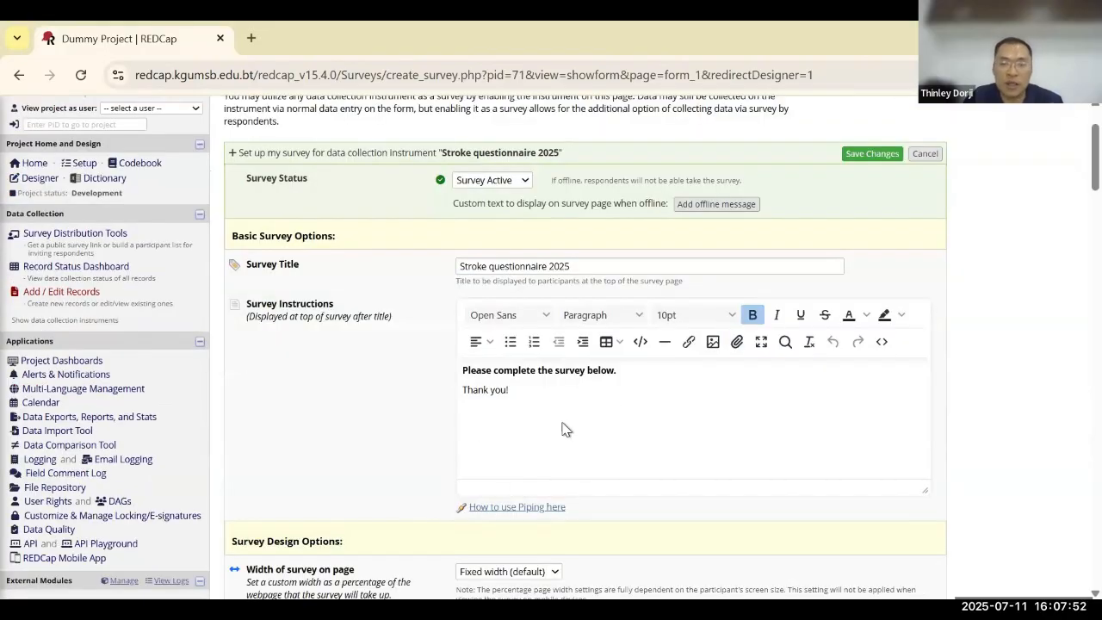
scroll(566, 429, down, 2)
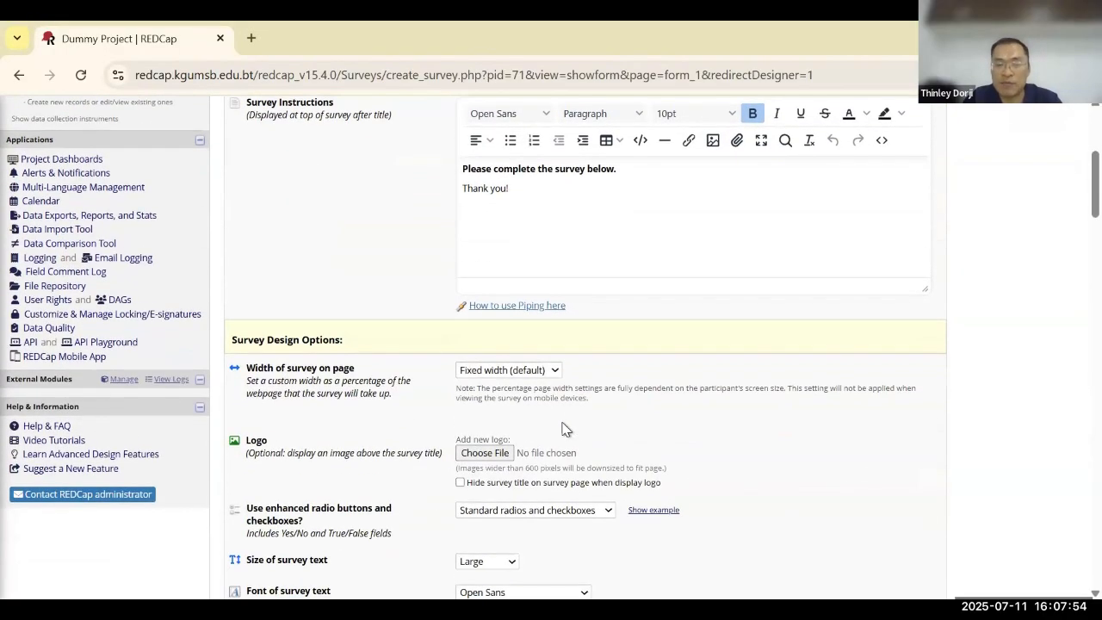
scroll(566, 429, down, 5)
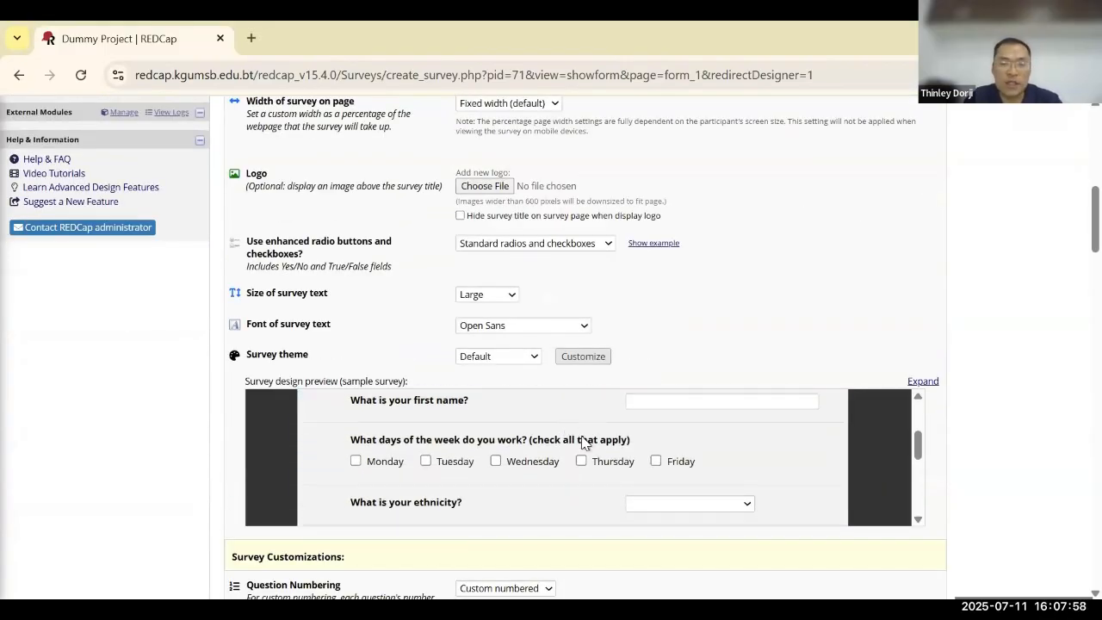
scroll(583, 444, down, 1)
scroll(582, 444, down, 2)
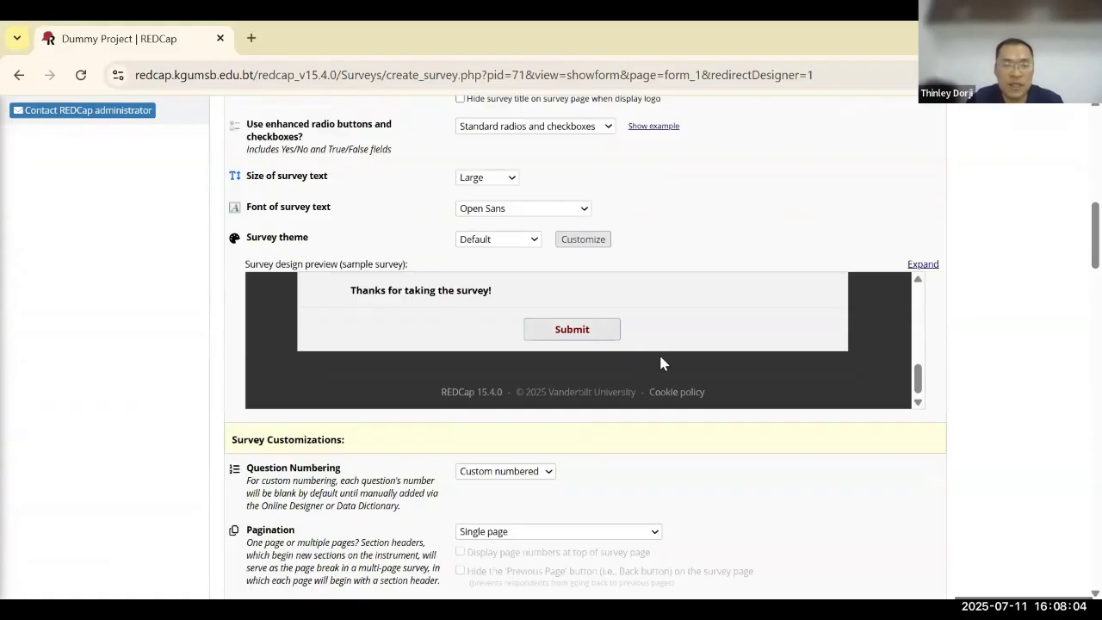
scroll(661, 363, down, 9)
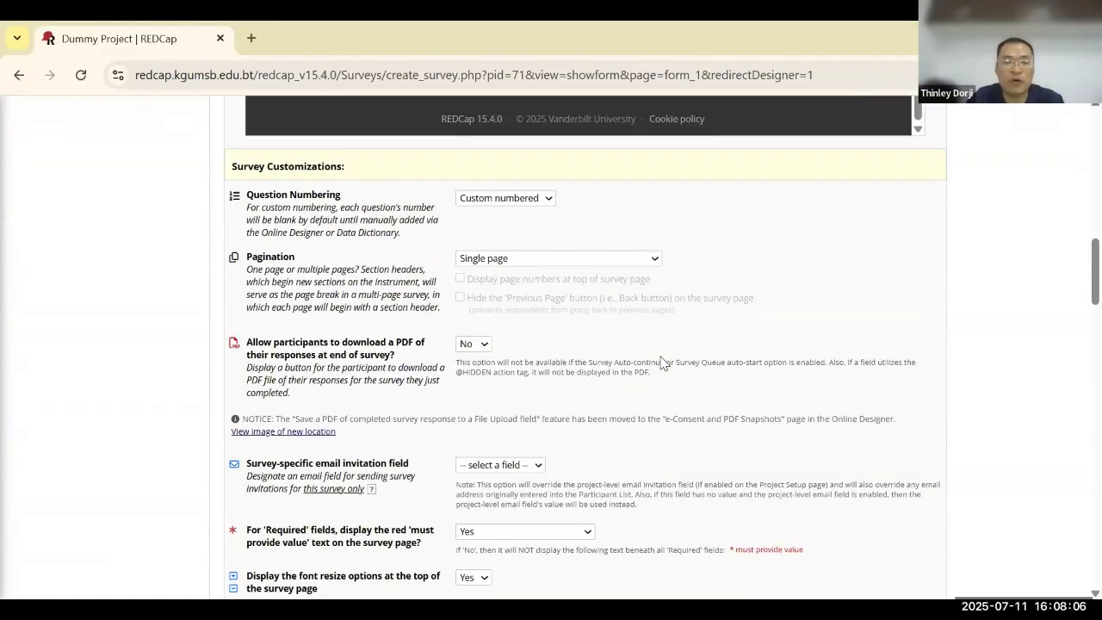
scroll(661, 357, down, 10)
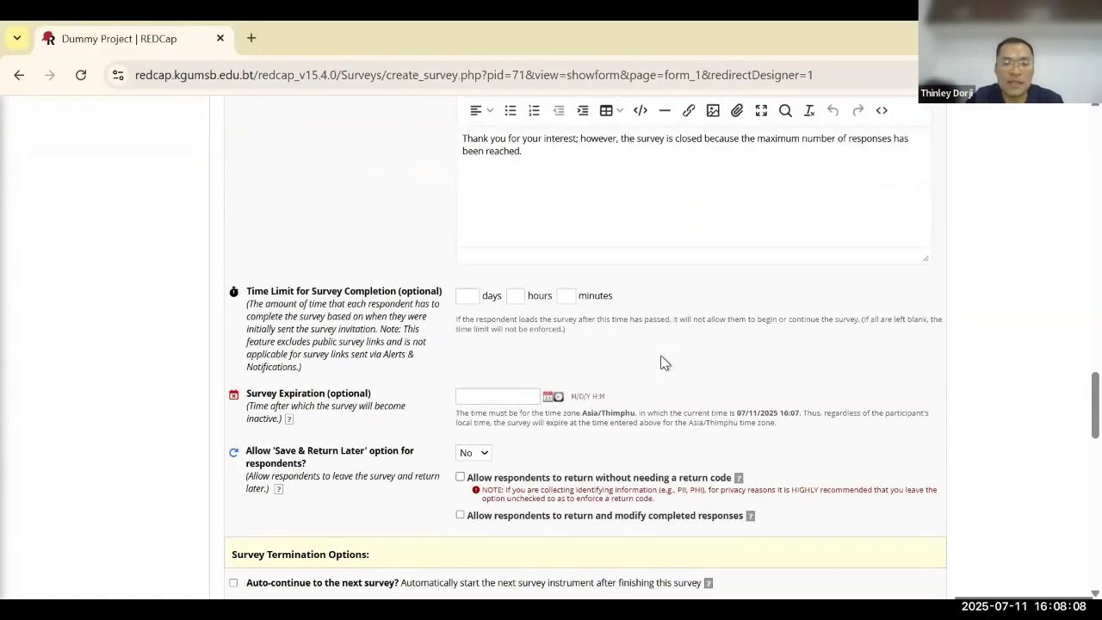
scroll(661, 362, down, 8)
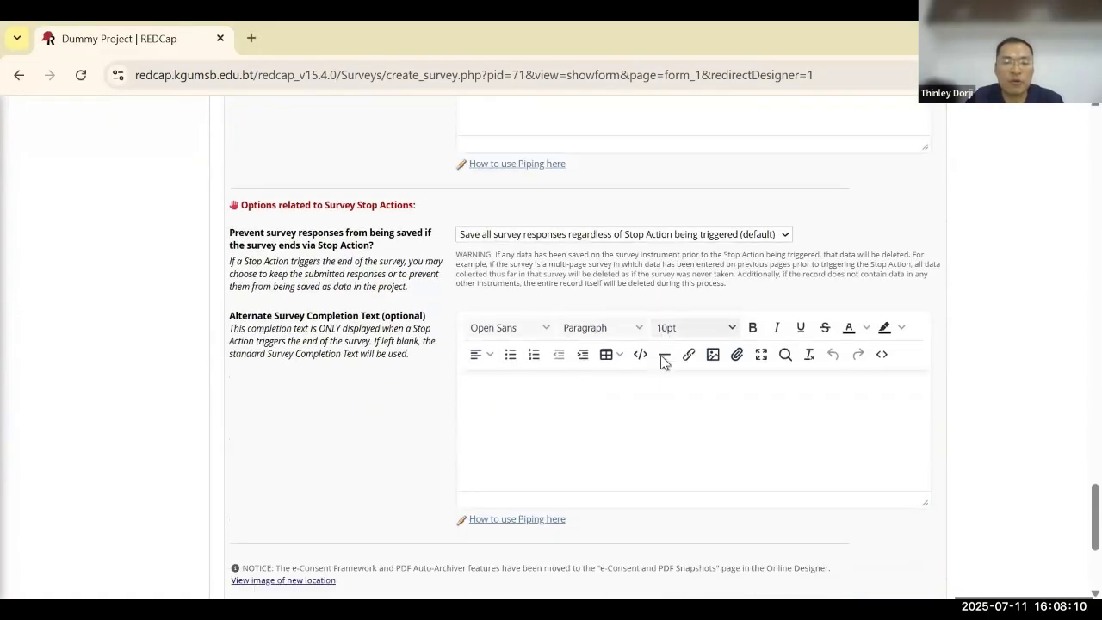
click(507, 450)
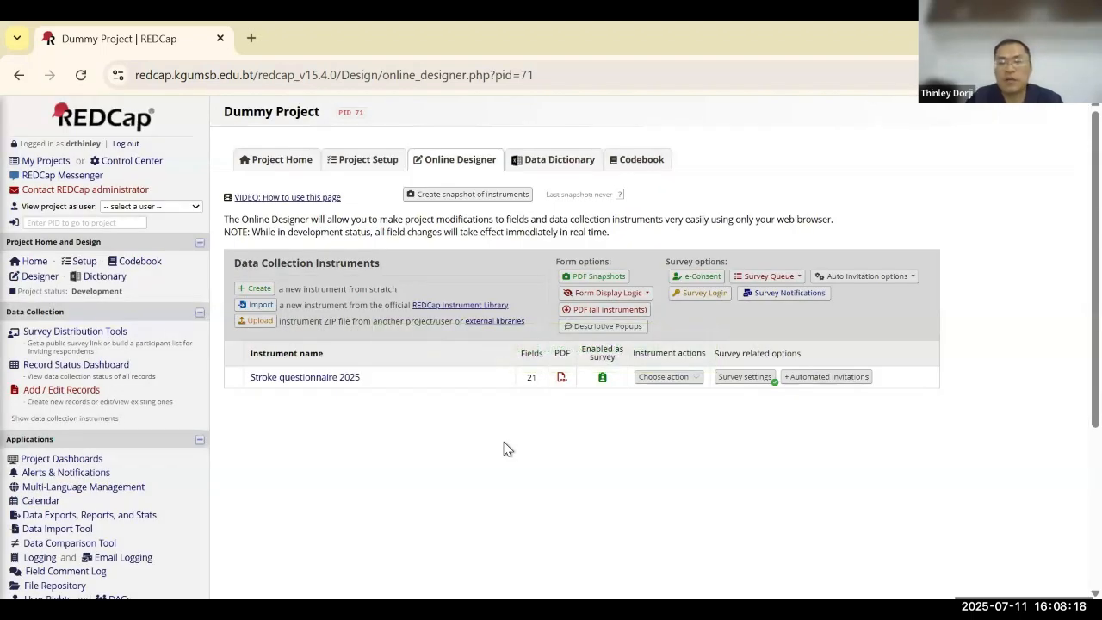
- Open the Survey Distribution Tools and copy the public survey URL to the clipboard
click(562, 378)
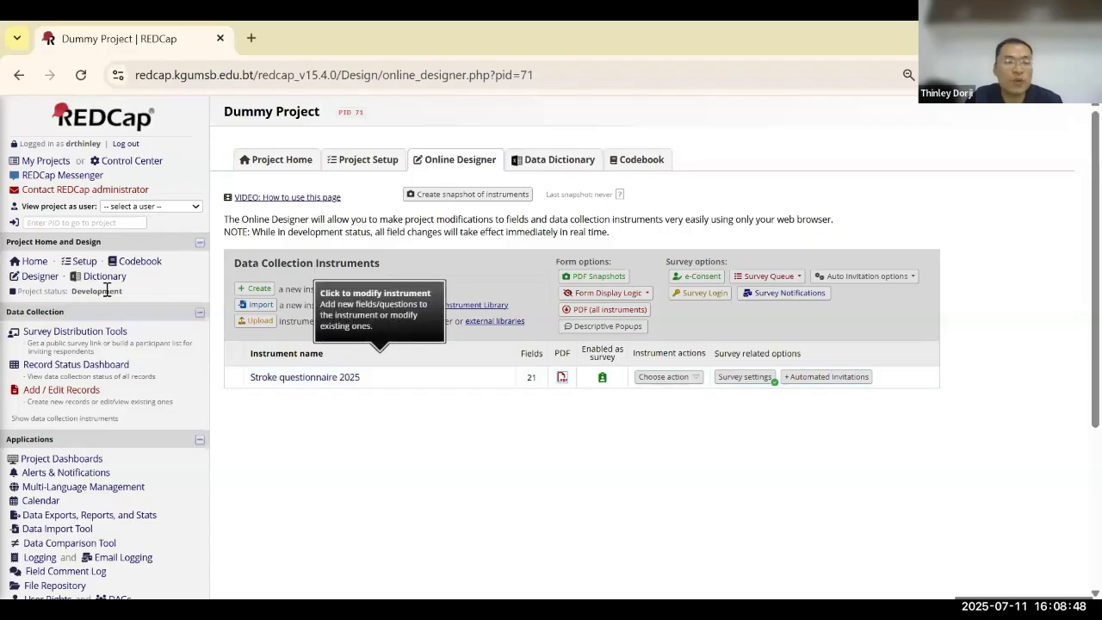
click(57, 334)
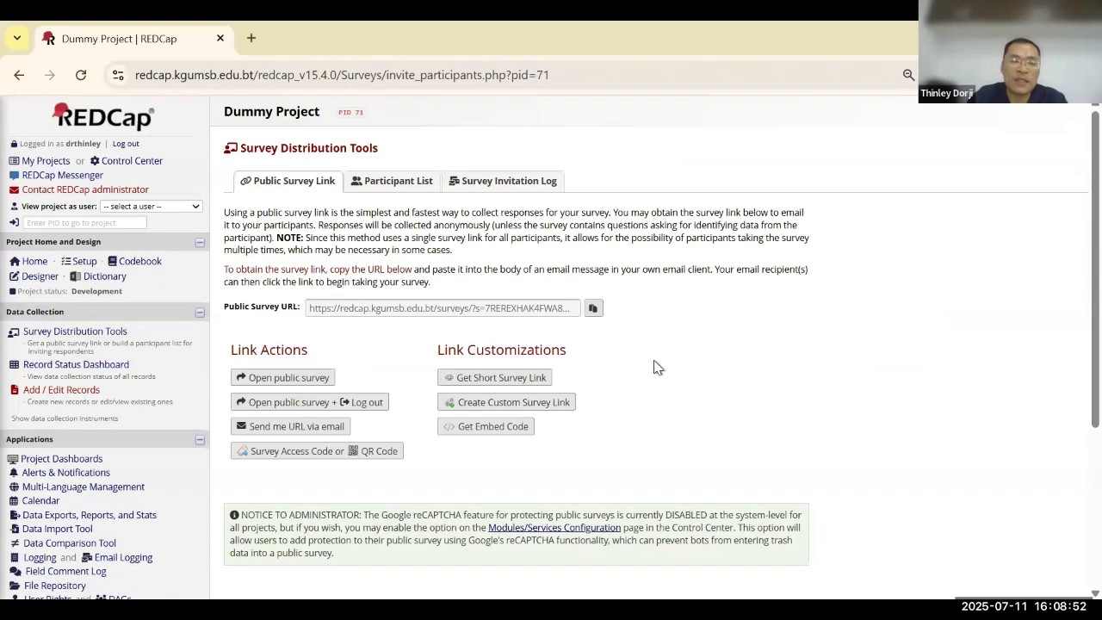
scroll(371, 299, up, 3)
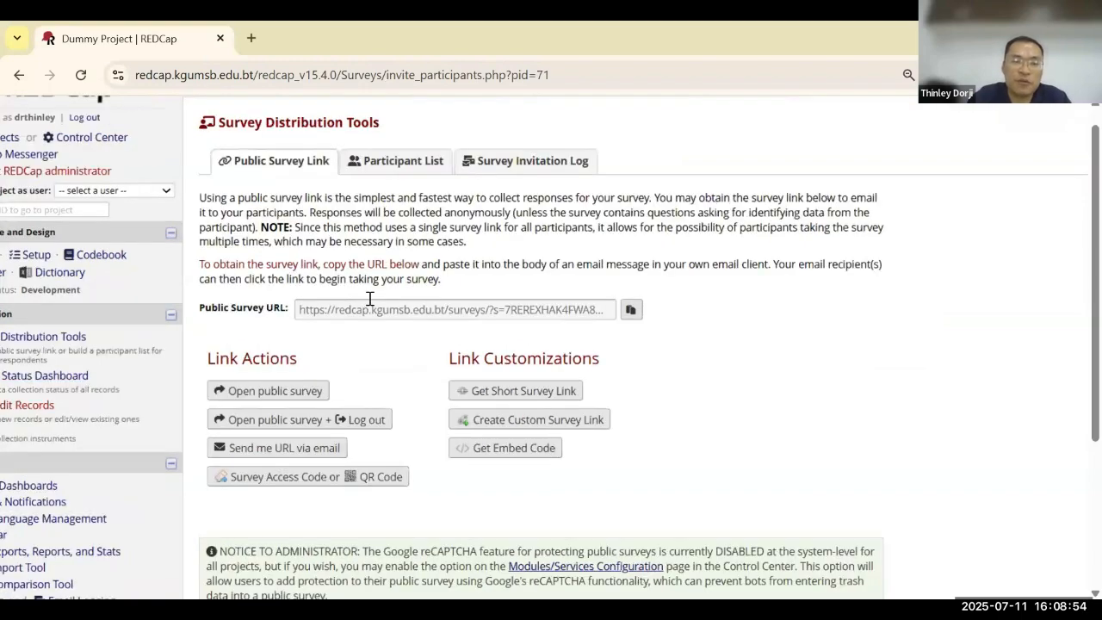
scroll(370, 303, left, 2)
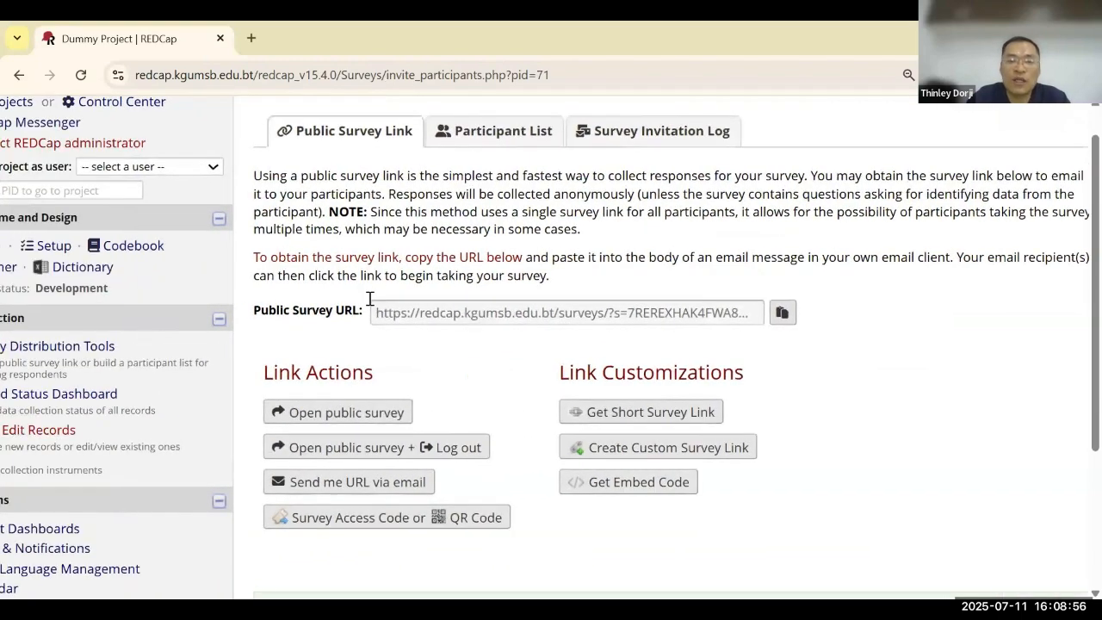
scroll(371, 301, up, 1)
click(832, 340)
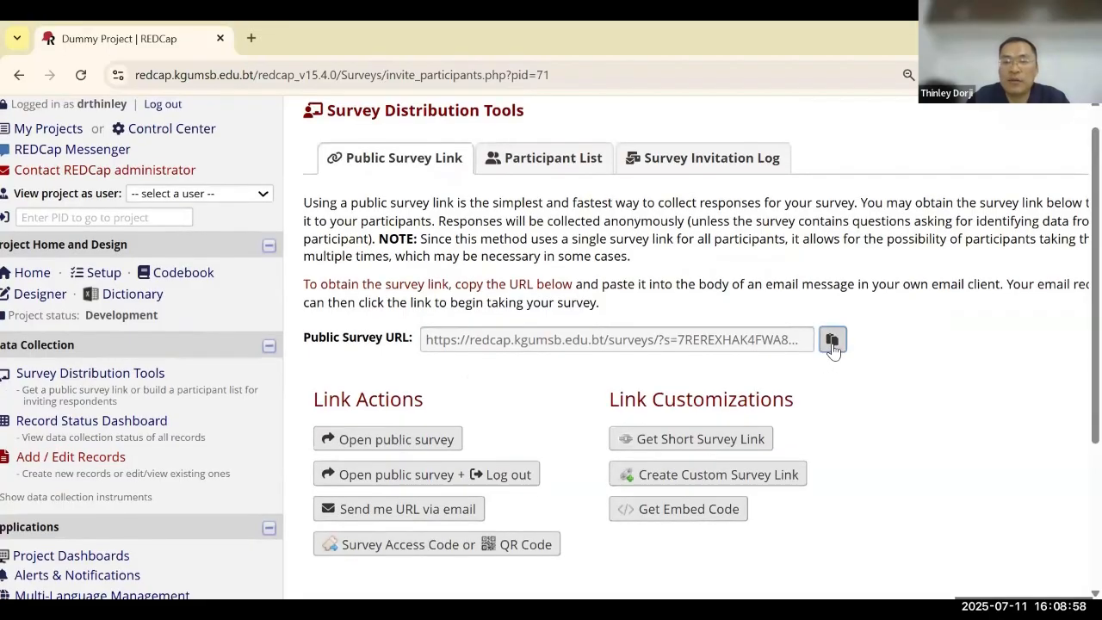
scroll(834, 343, up, 1)
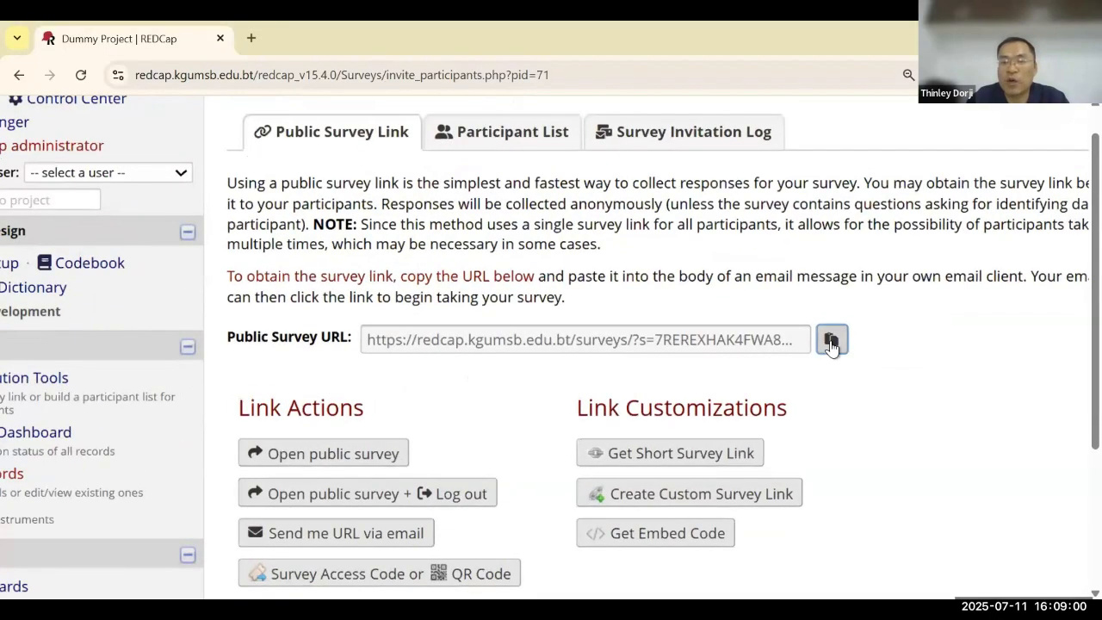
scroll(851, 351, up, 1)
scroll(851, 351, down, 4)
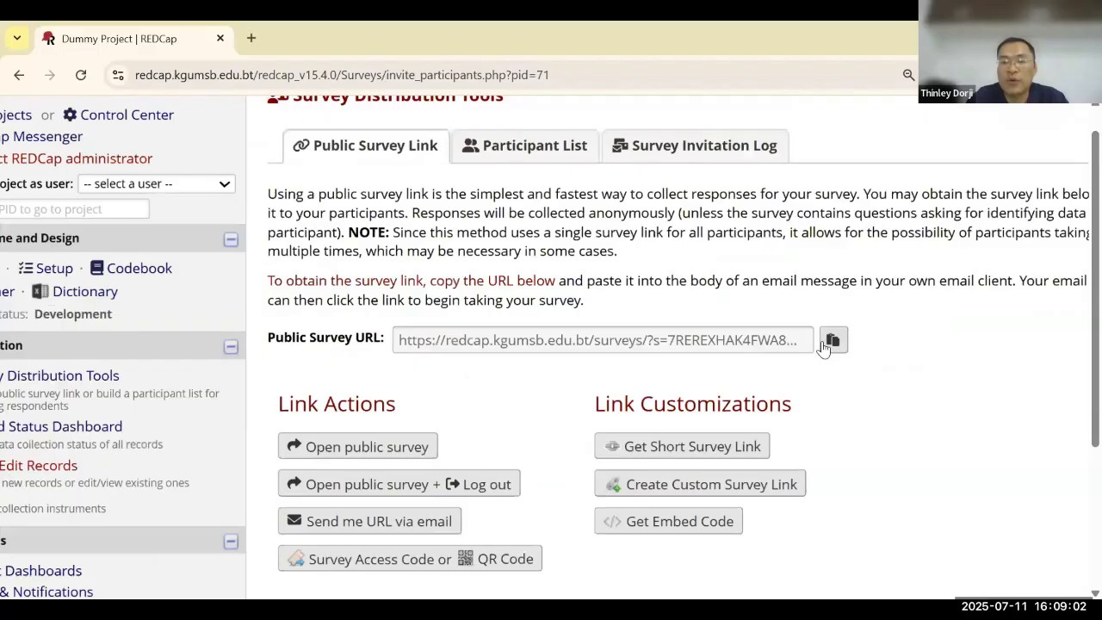
click(820, 343)
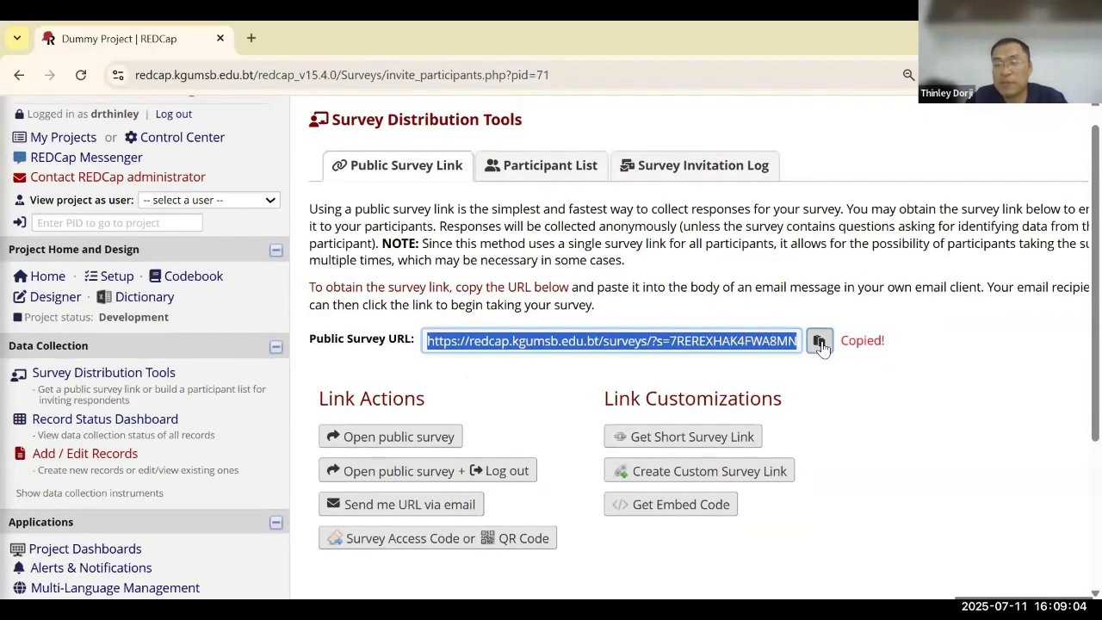
- Select the full public survey URL and copy the link once more
click(762, 364)
drag(428, 343, 767, 348)
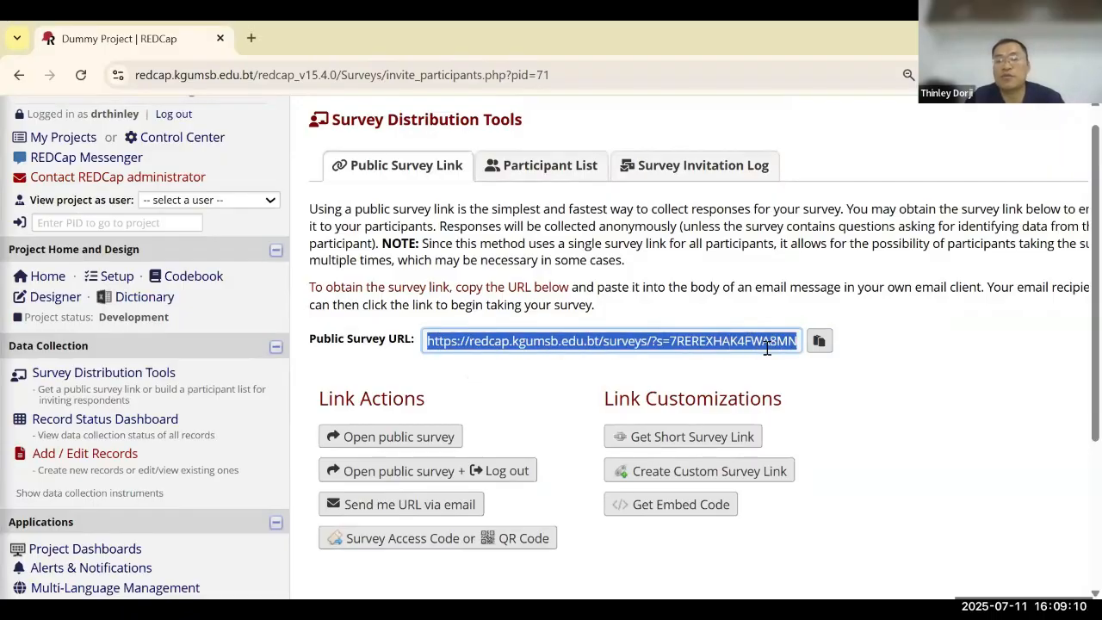
scroll(767, 353, right, 1)
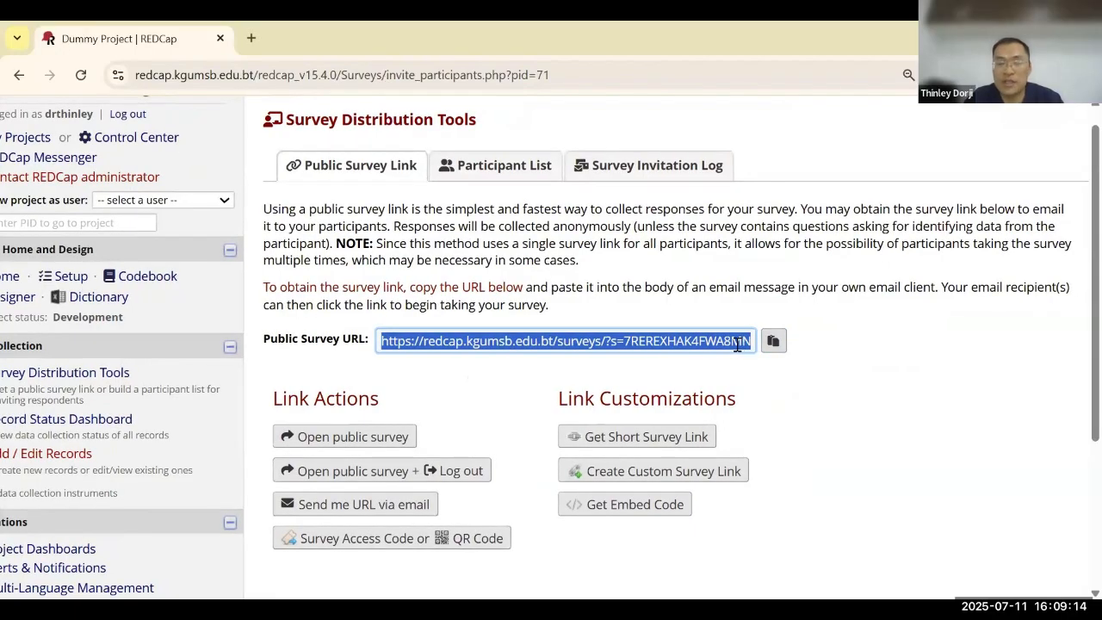
click(773, 342)
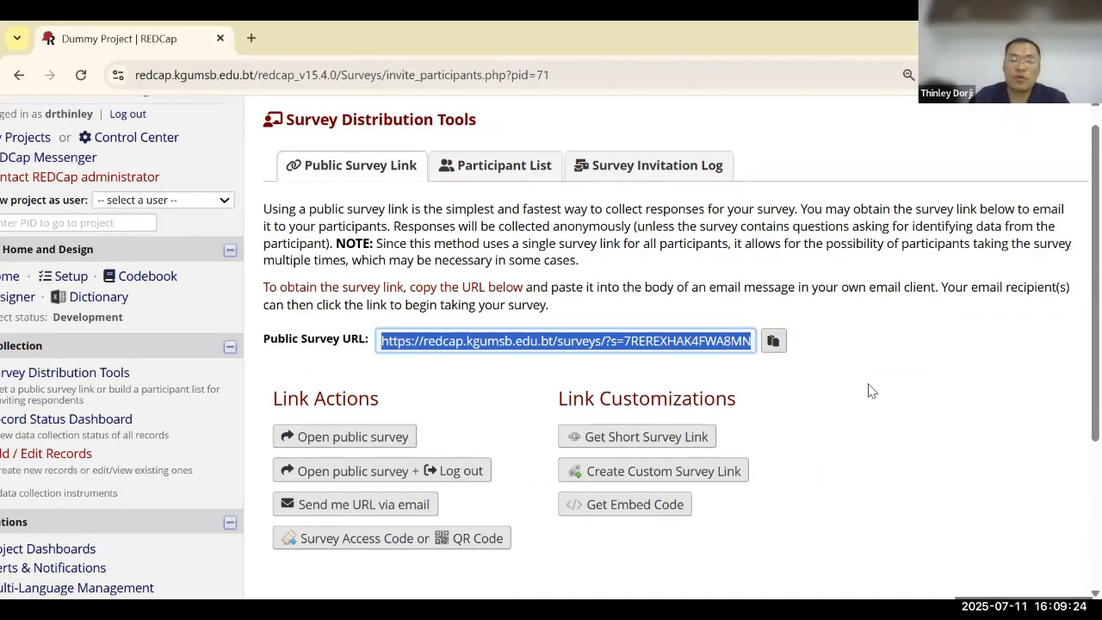
- Open the survey's access code and QR code, copy the QR code, download it in SVG format, and close the dialog
scroll(870, 391, down, 2)
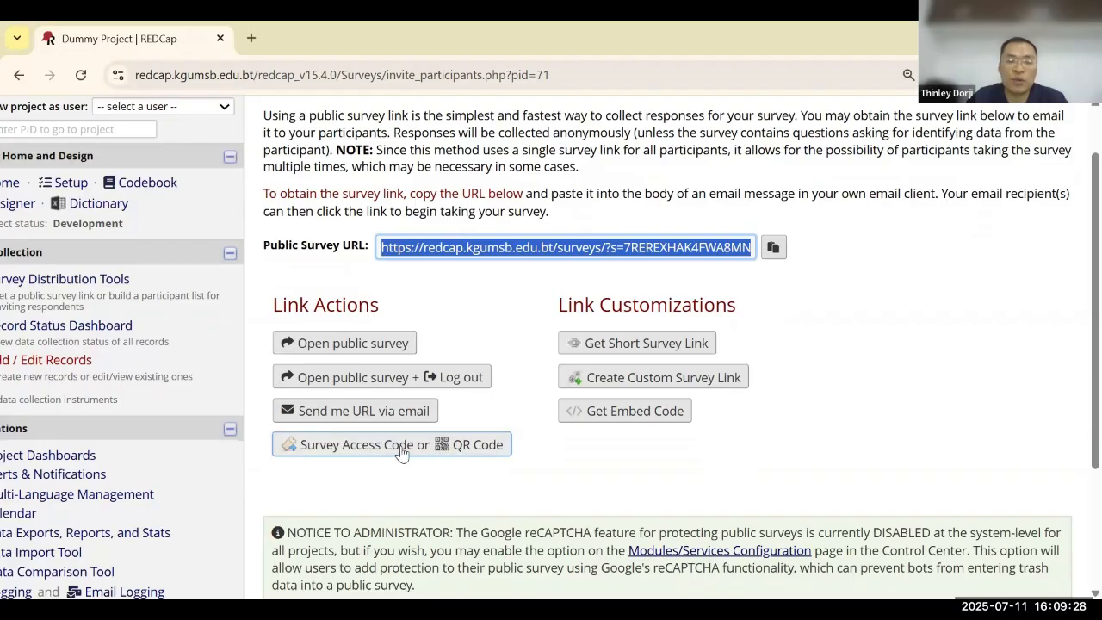
click(461, 450)
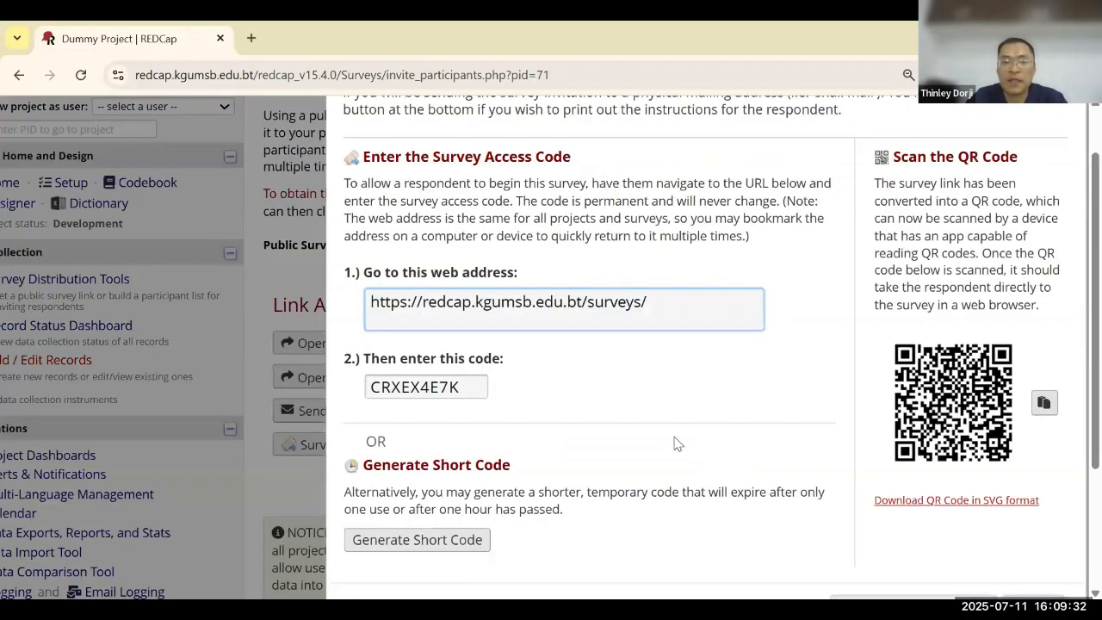
scroll(678, 445, right, 2)
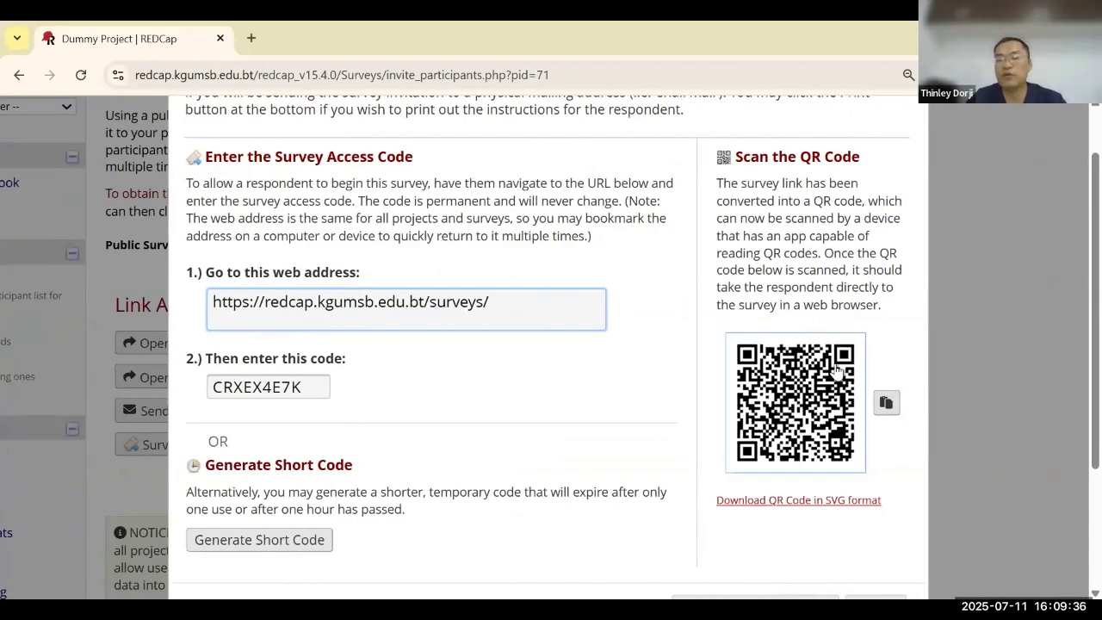
click(889, 410)
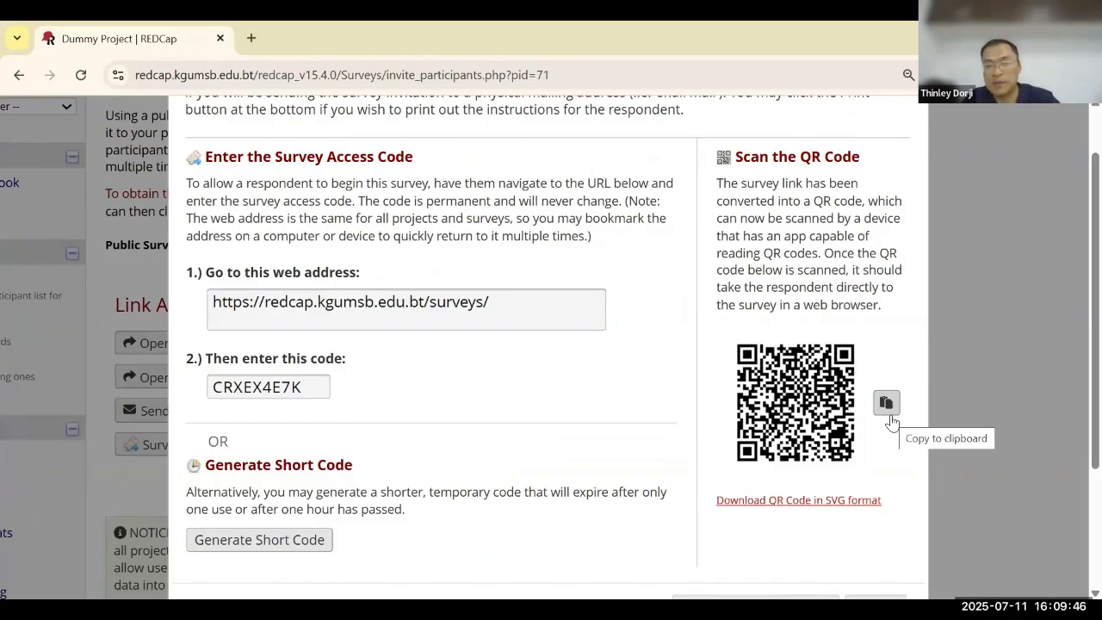
click(808, 503)
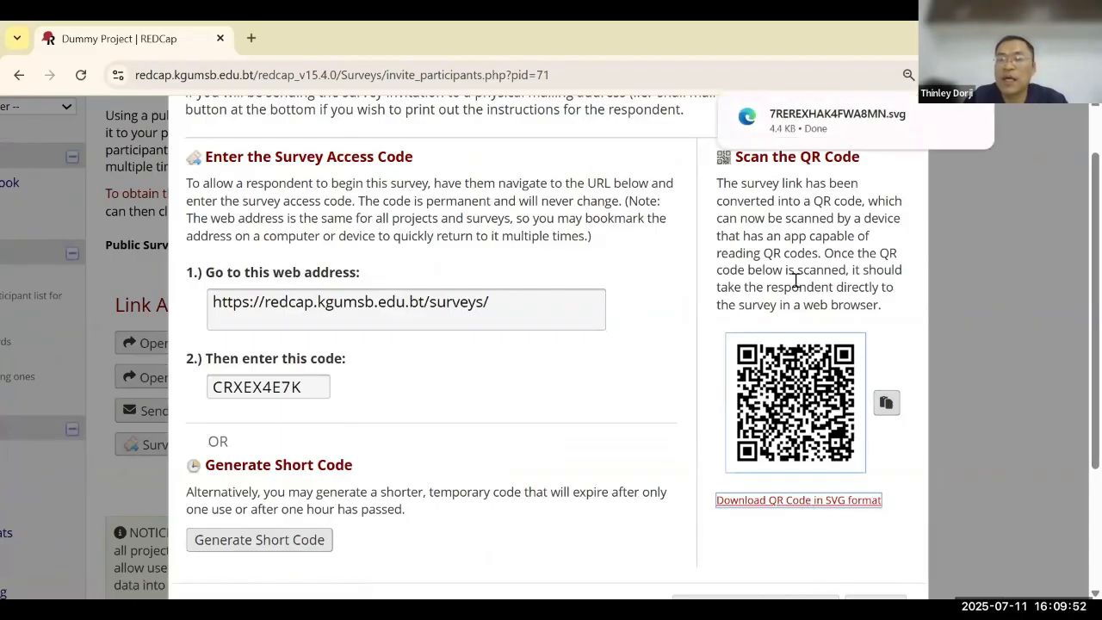
mouse_move(823, 138)
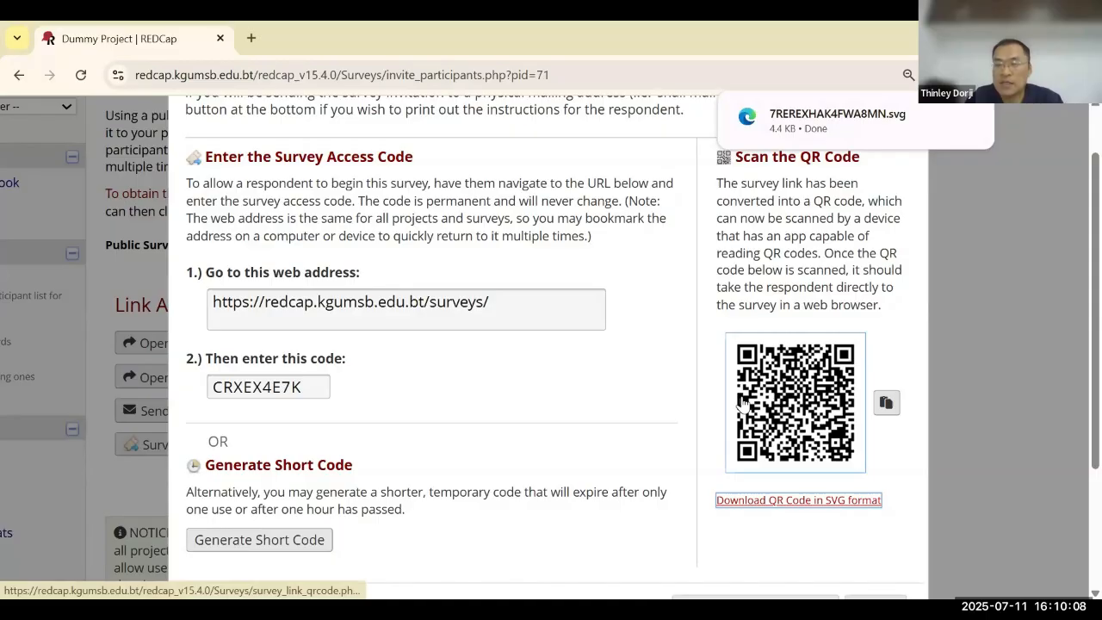
click(890, 406)
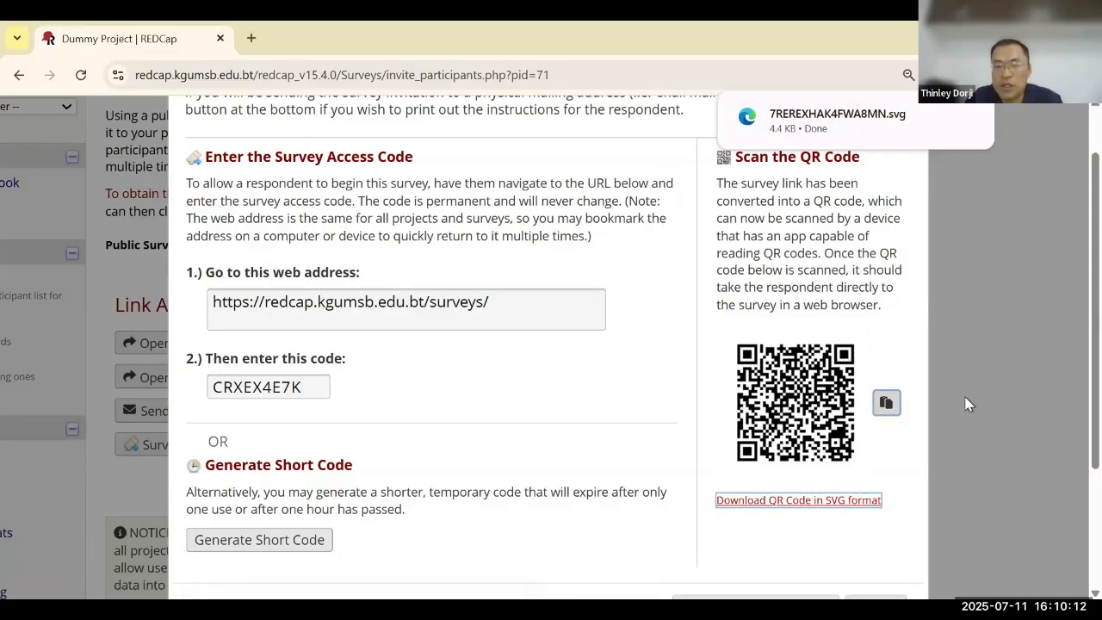
key(ctrl+minus)
key(ctrl+minus)
key(ctrl+minus)
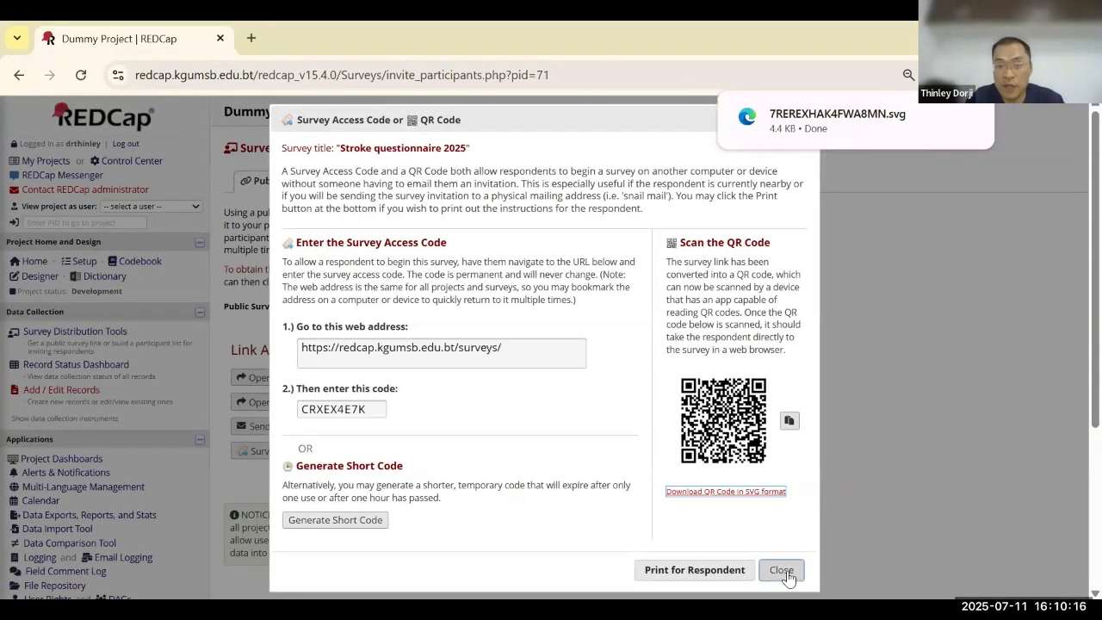
click(783, 570)
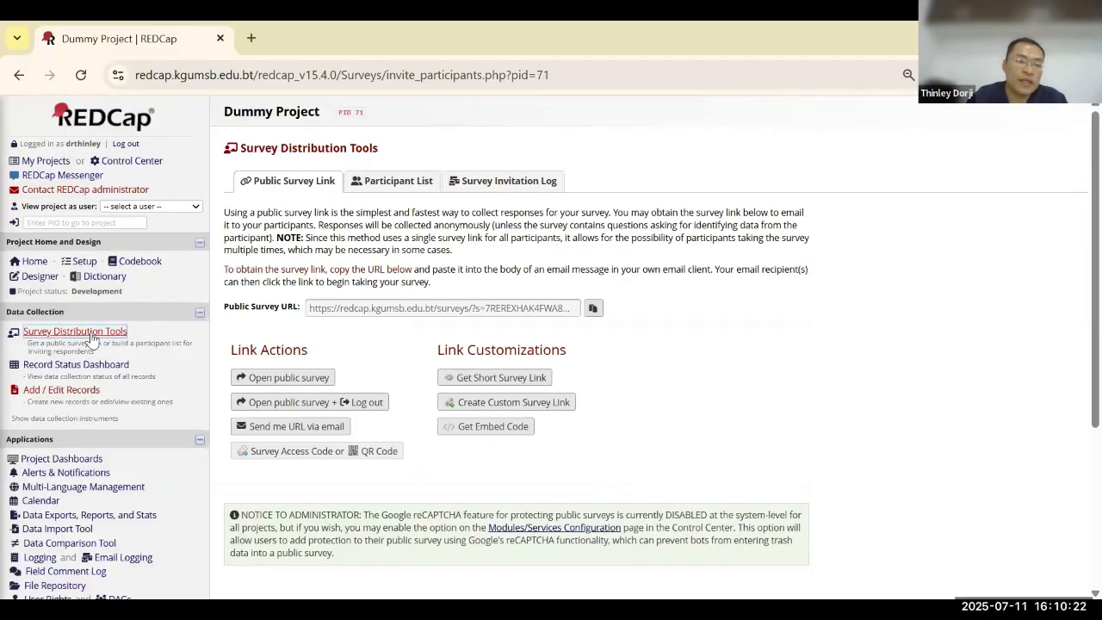
- Return to the list of accessible projects and reopen Dummy Project
click(46, 161)
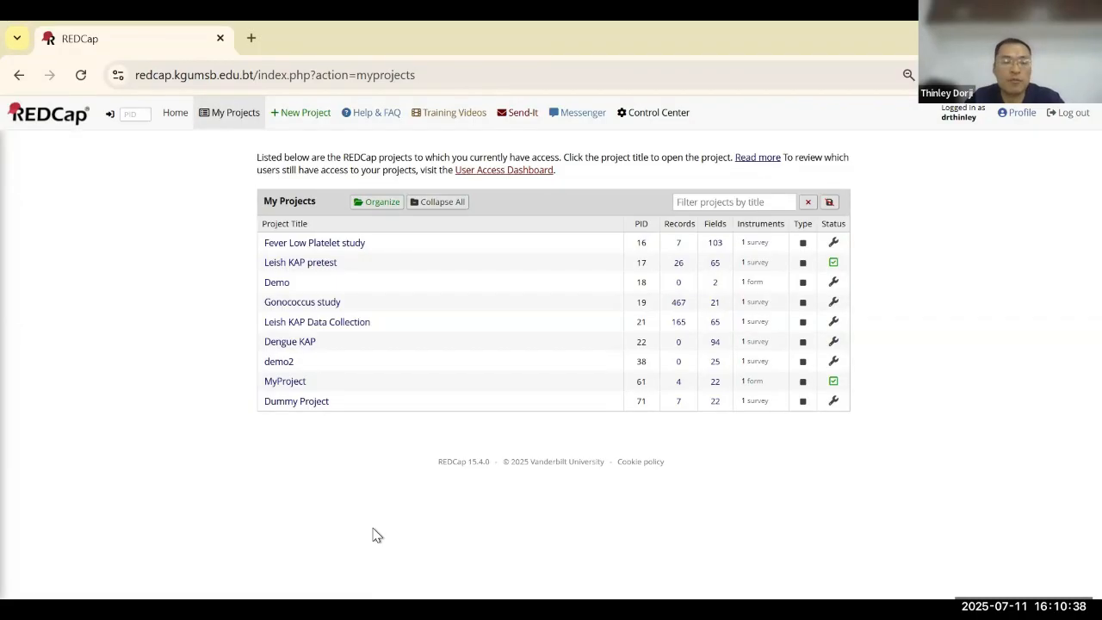
click(311, 407)
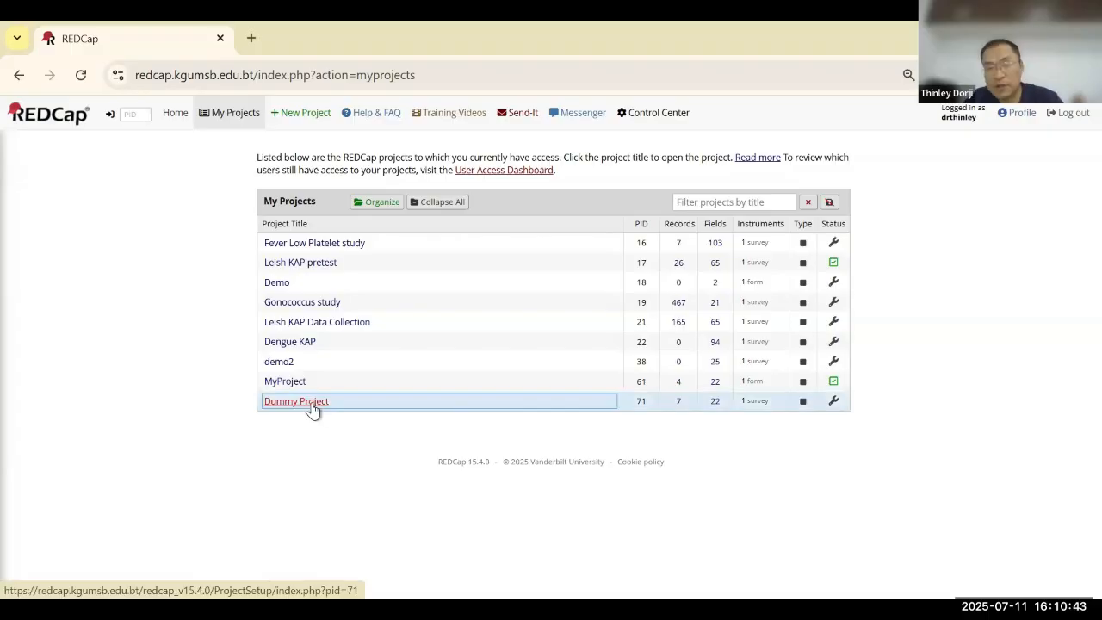
click(312, 404)
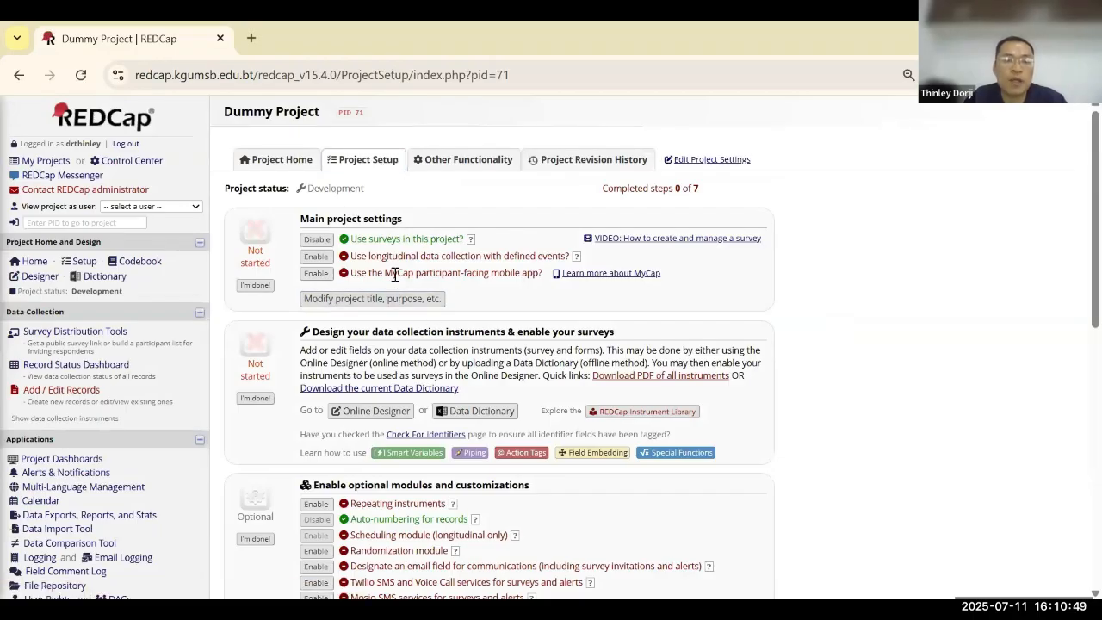
- Examine the main project settings, including the MyCap participant-facing mobile app and the option to modify the project title and purpose
scroll(395, 274, up, 5)
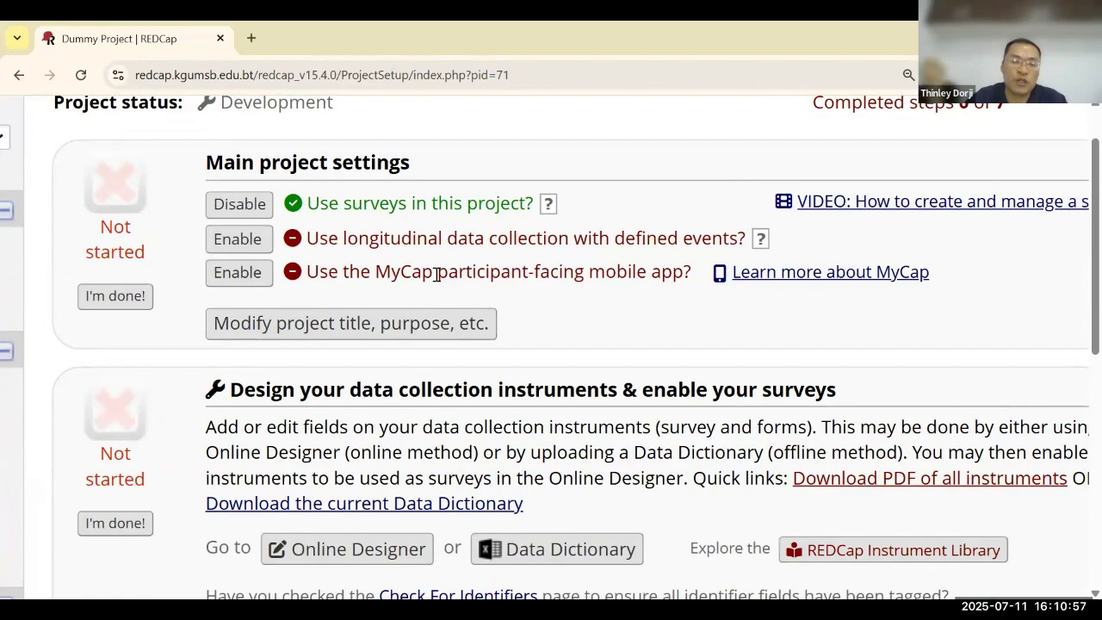
click(241, 278)
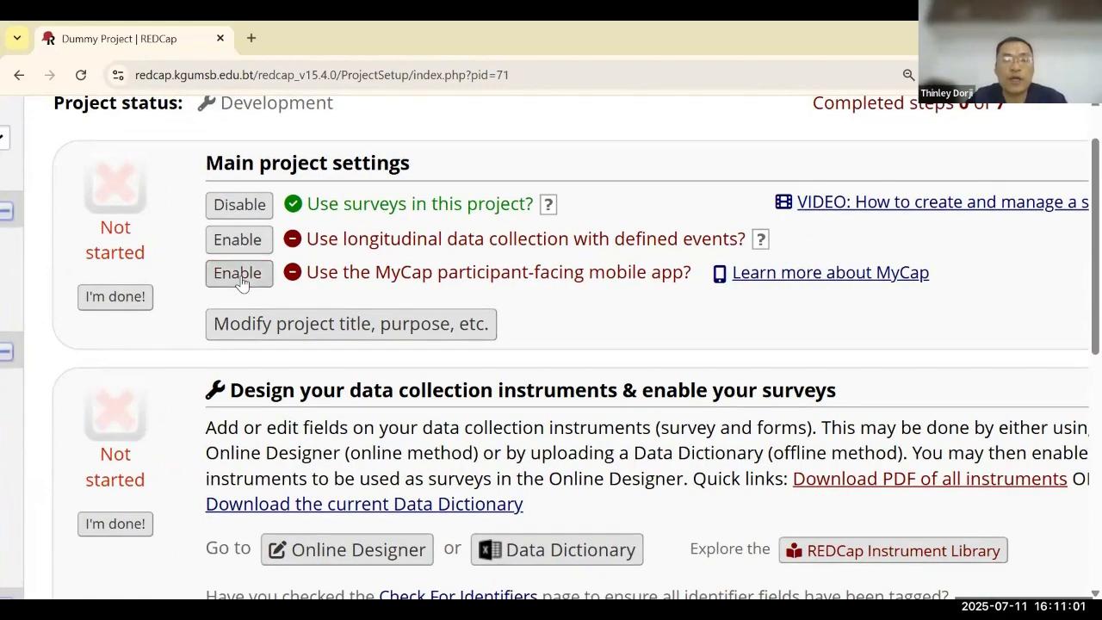
click(478, 332)
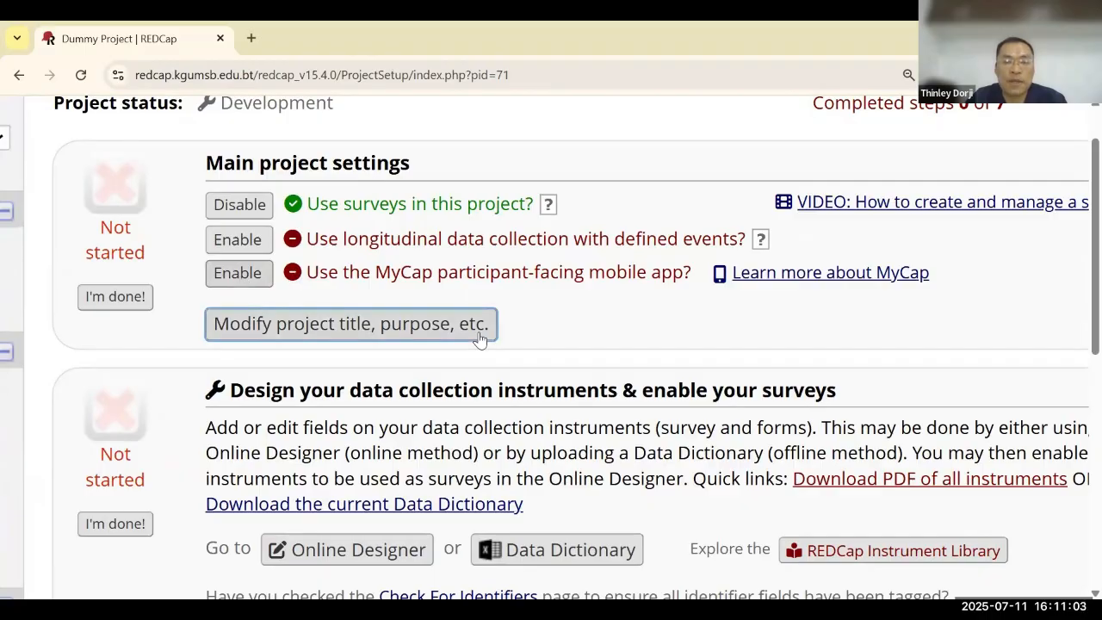
- Enable the MyCap participant-facing mobile app for the project, read through the MyCap instructions, and close them
scroll(480, 332, down, 5)
click(323, 277)
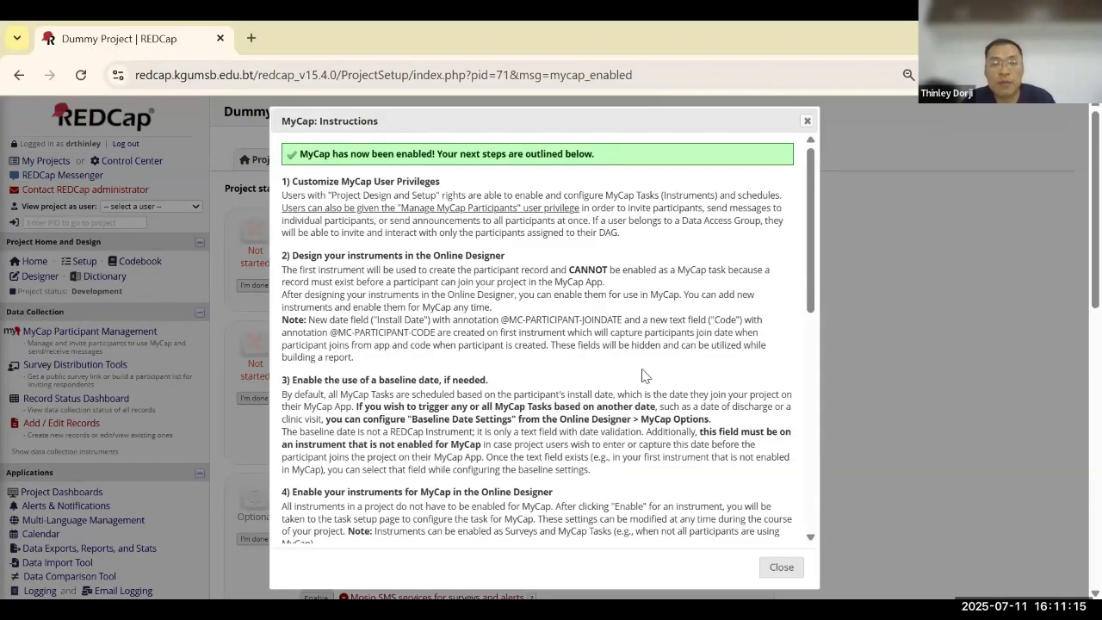
scroll(642, 376, down, 3)
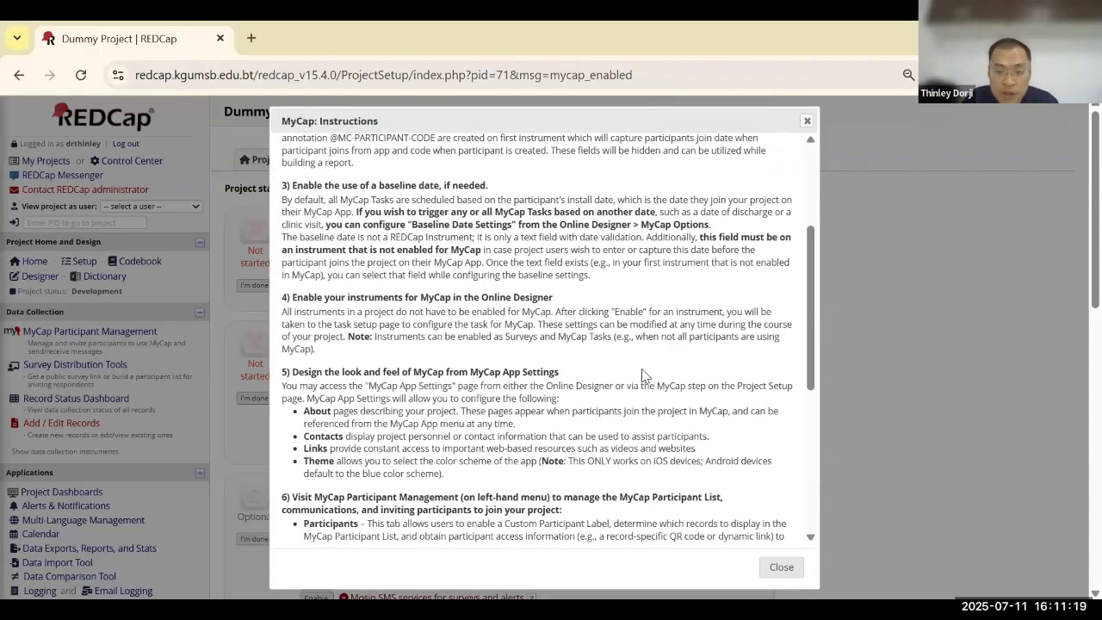
scroll(642, 376, down, 2)
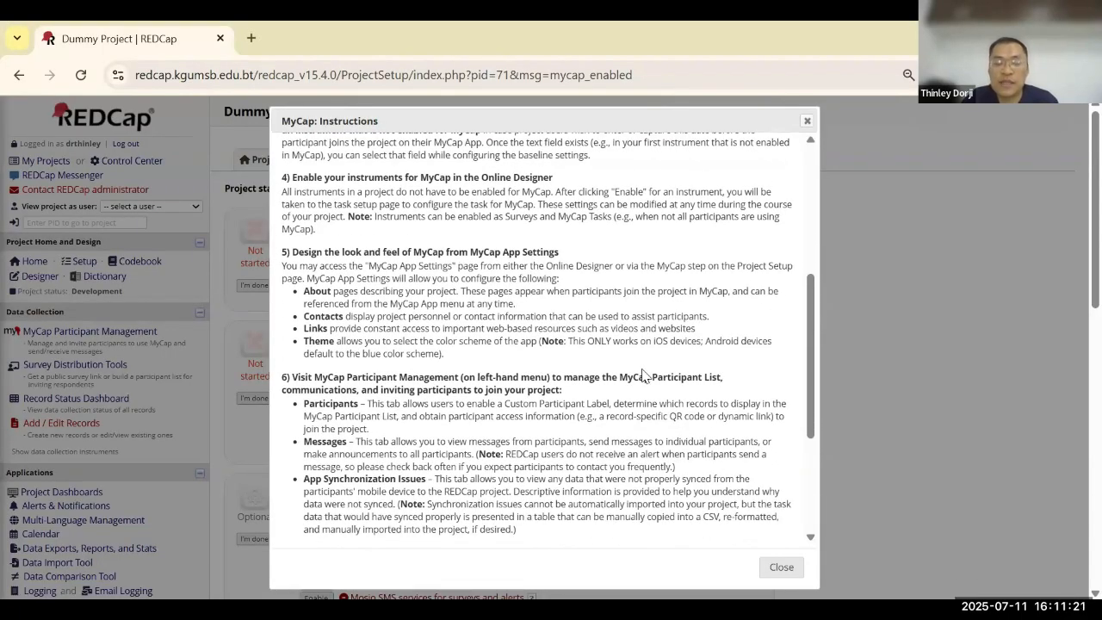
scroll(642, 375, down, 3)
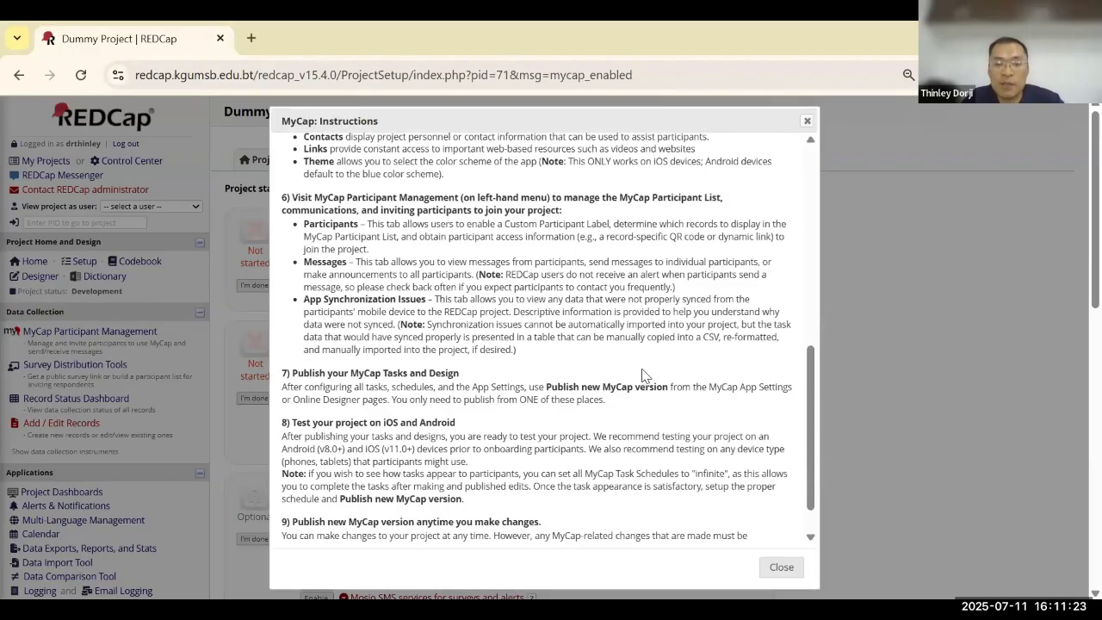
scroll(641, 376, down, 1)
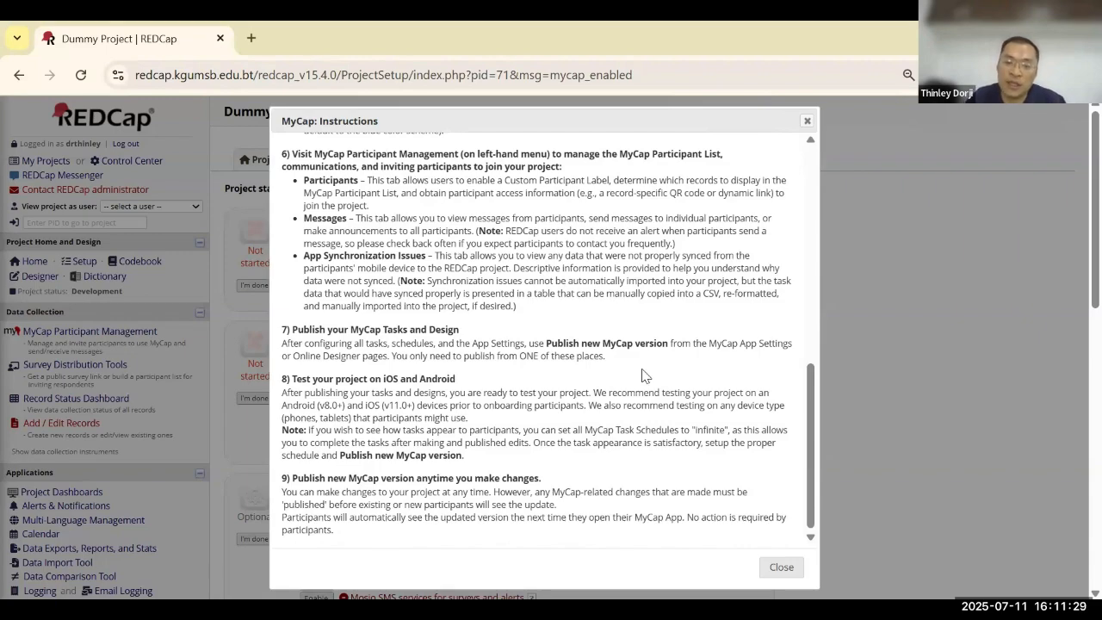
click(784, 570)
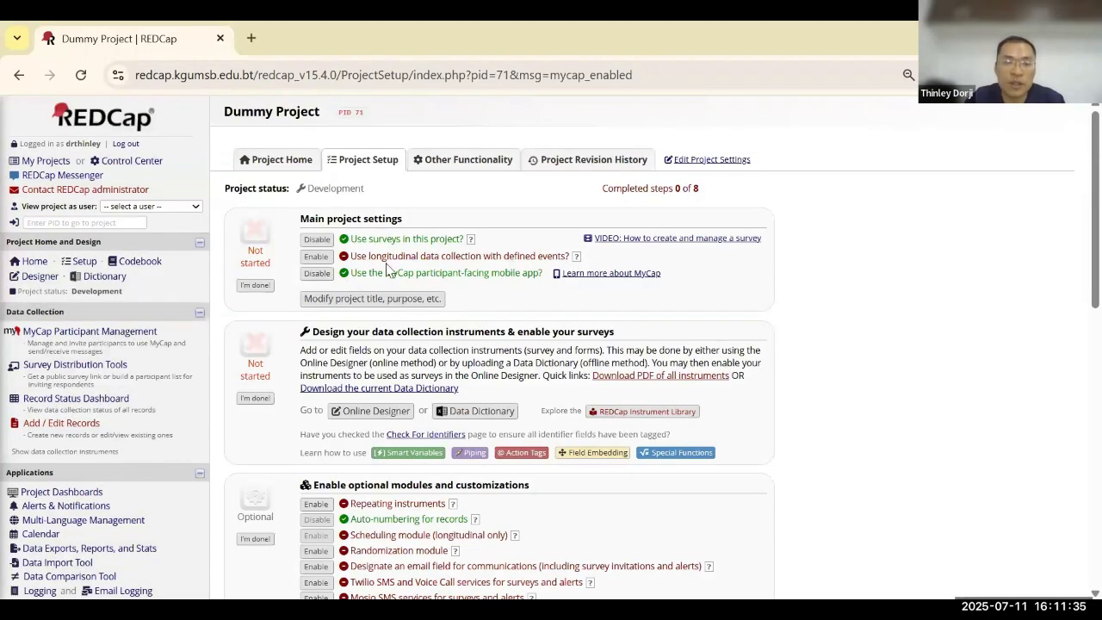
- Open the MyCap app settings, review the About page, preview it on the phone mock-up, and close the preview
scroll(538, 291, down, 4)
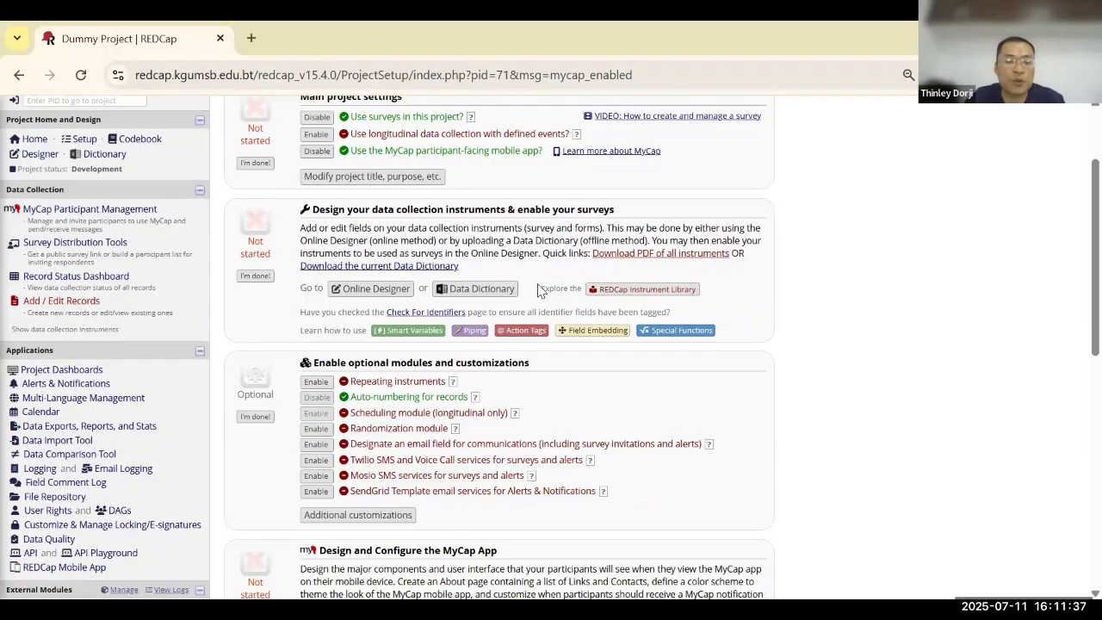
scroll(537, 285, down, 1)
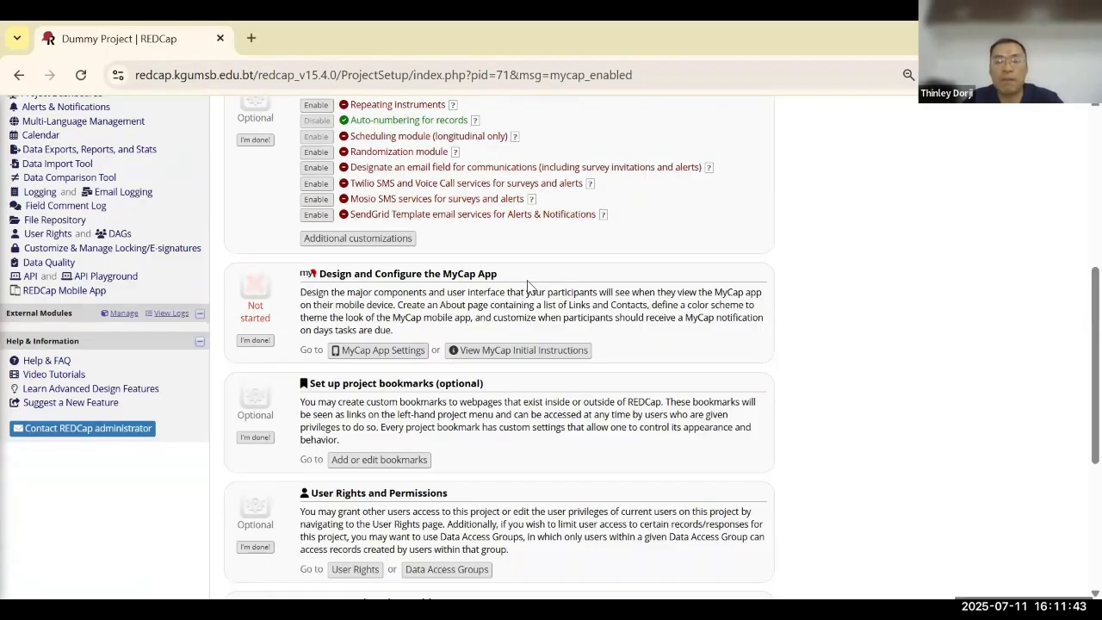
click(371, 360)
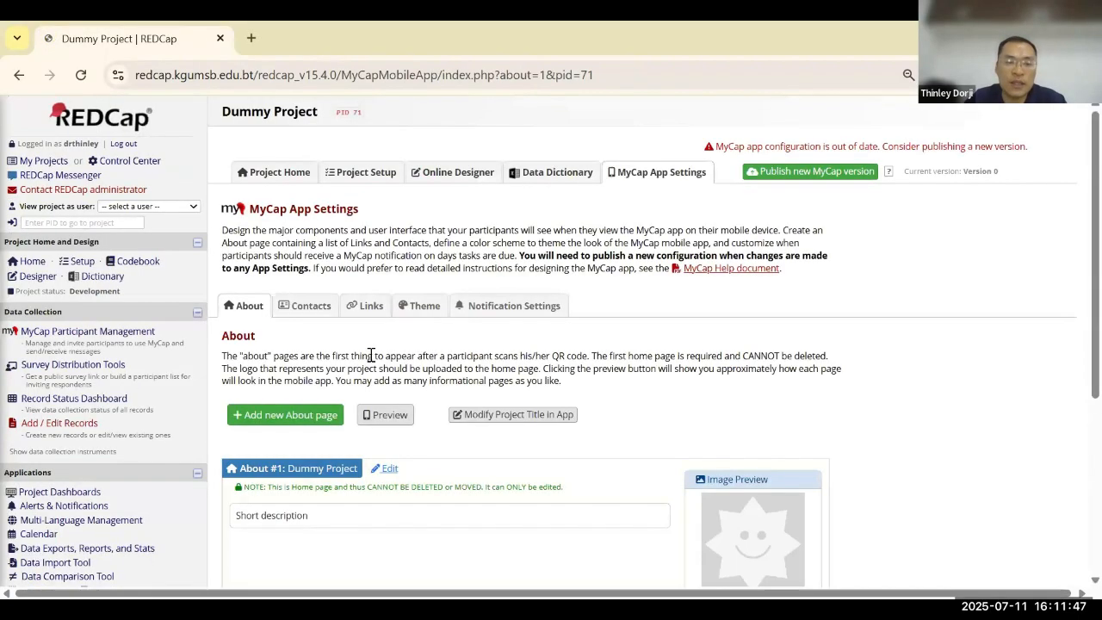
scroll(371, 356, down, 2)
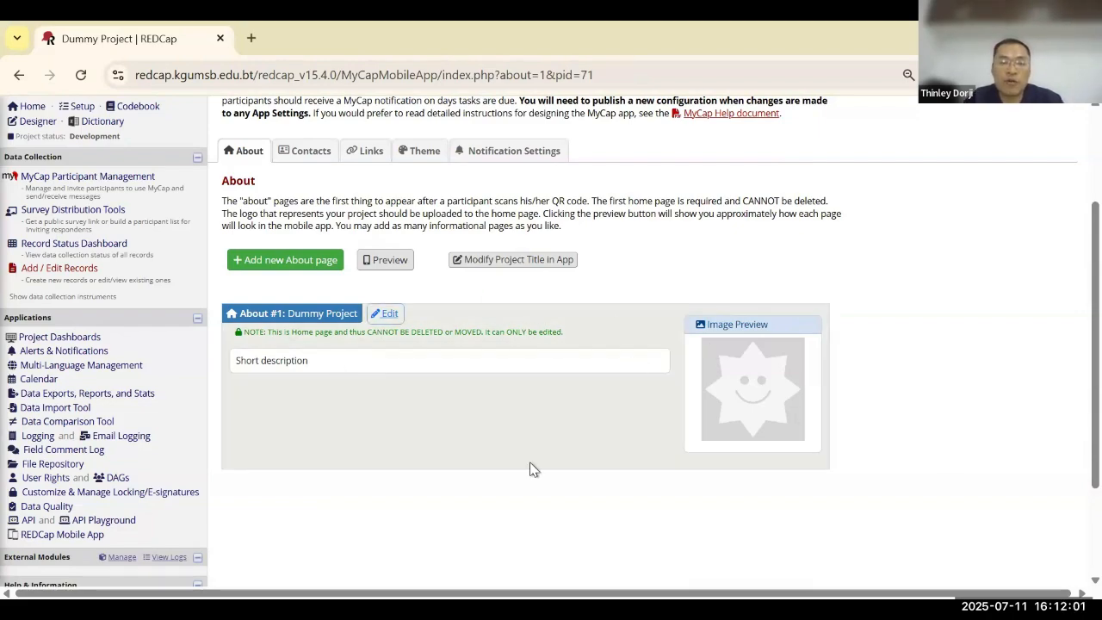
scroll(539, 342, up, 3)
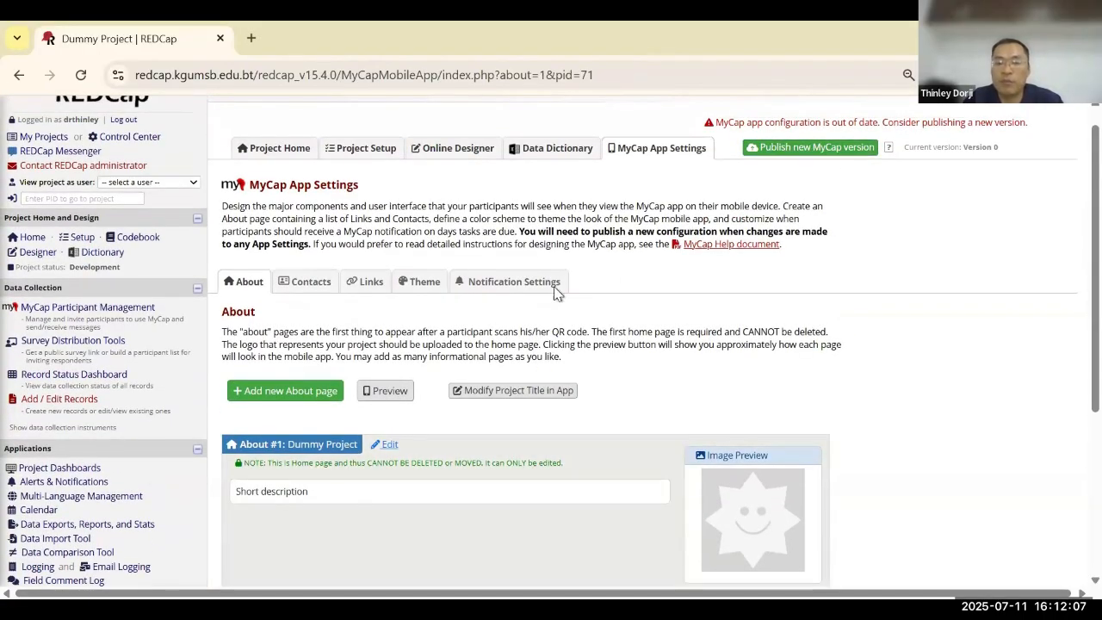
click(390, 394)
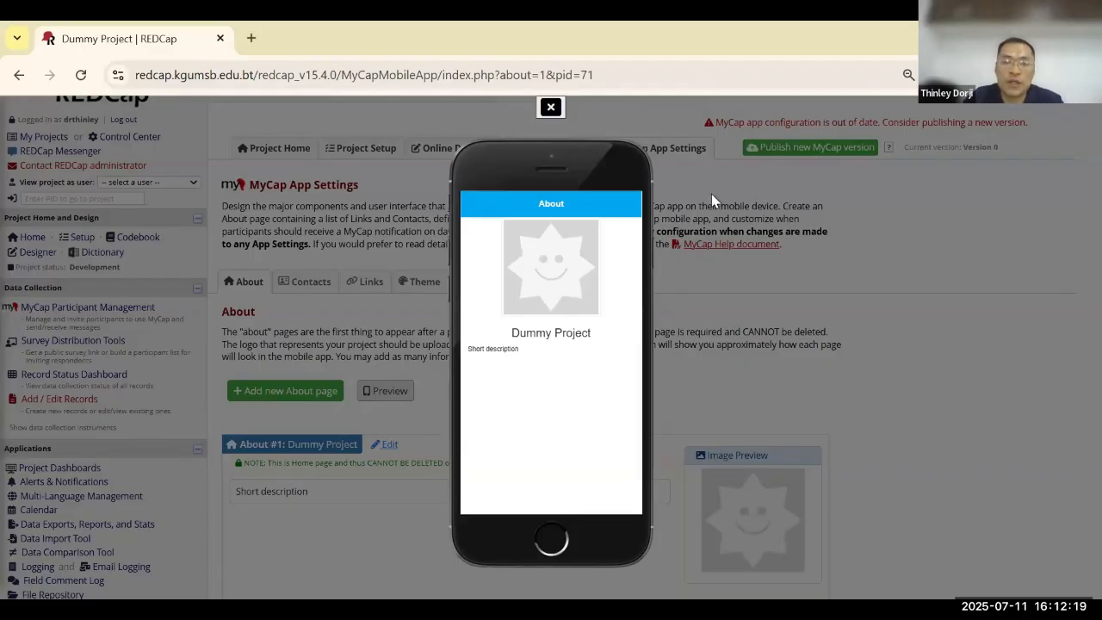
click(552, 108)
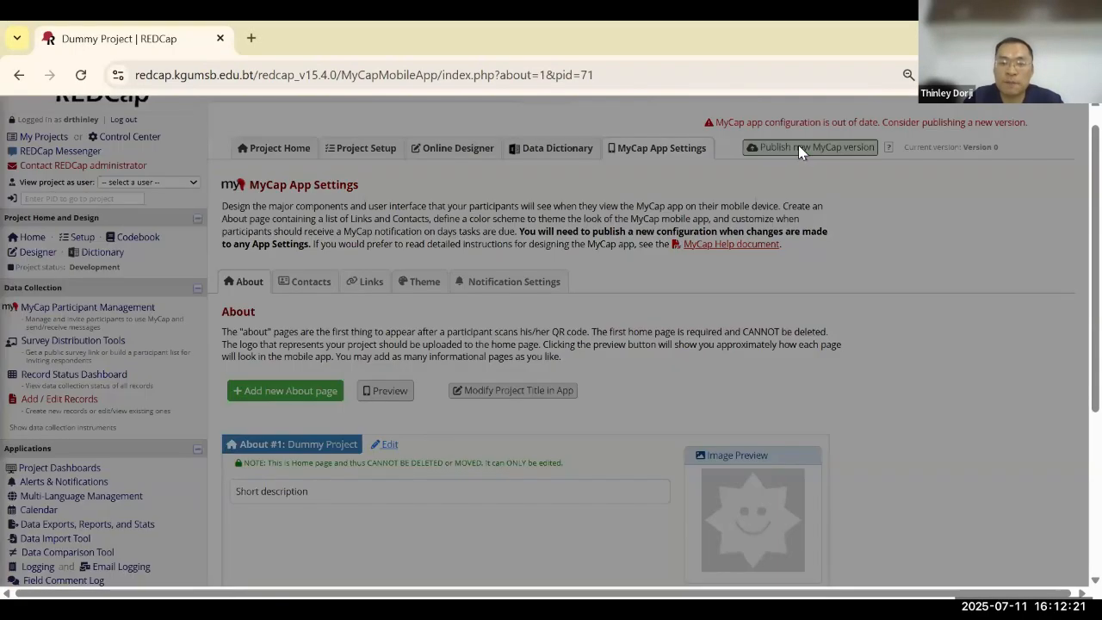
- Publish a new MyCap configuration version and dismiss the confirmation
click(798, 146)
click(615, 397)
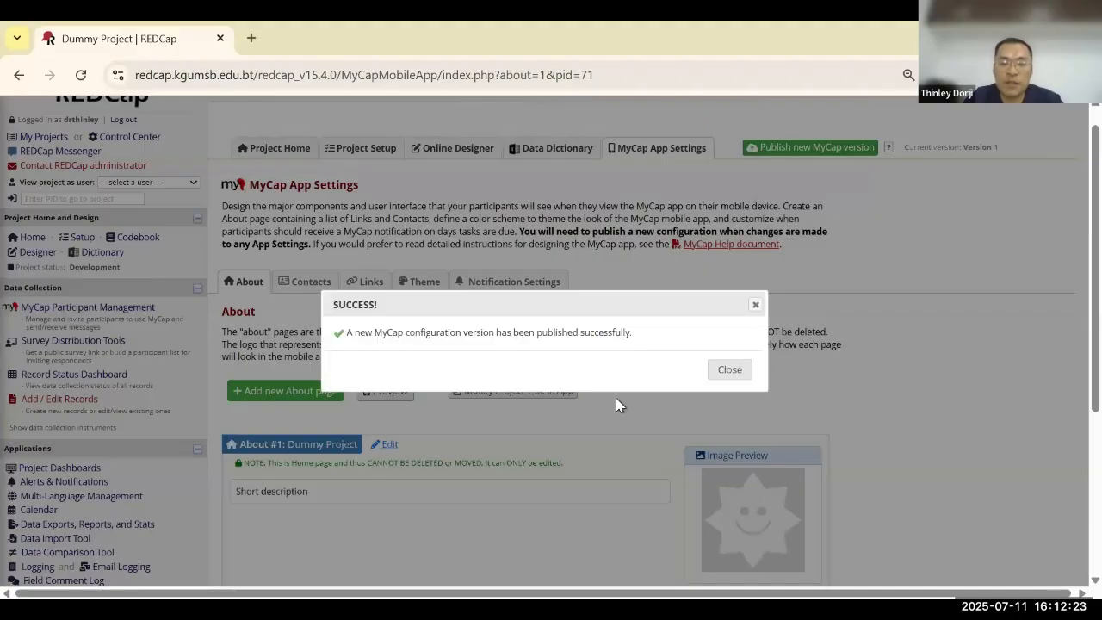
click(755, 305)
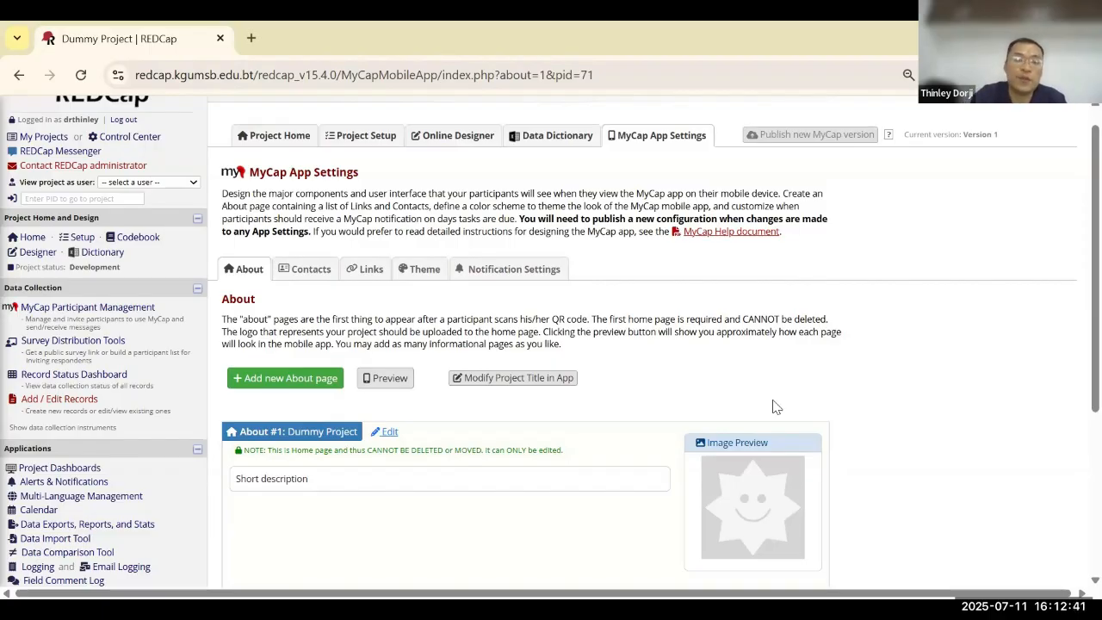
- Look through the Contacts and Links pages of the MyCap app settings
scroll(772, 407, down, 2)
scroll(772, 407, up, 2)
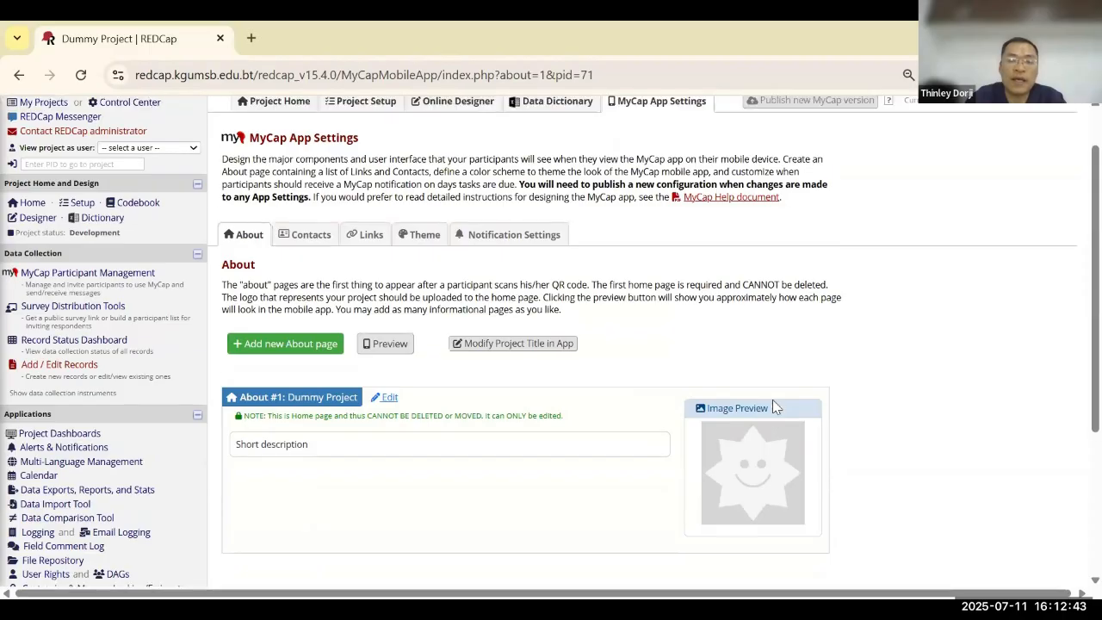
click(368, 281)
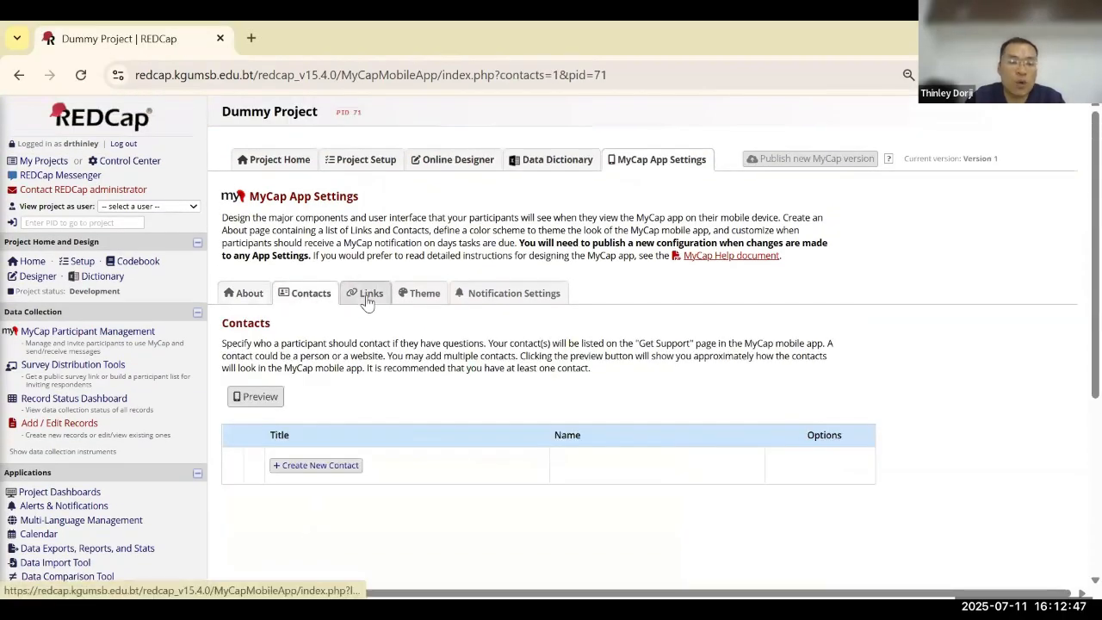
scroll(470, 369, down, 1)
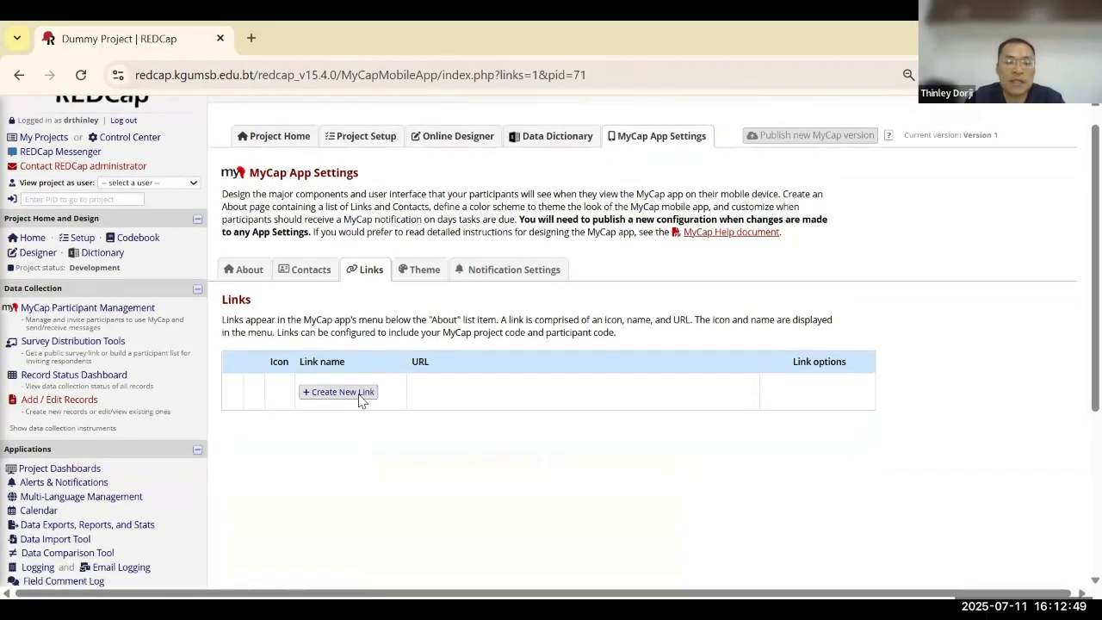
scroll(602, 335, up, 1)
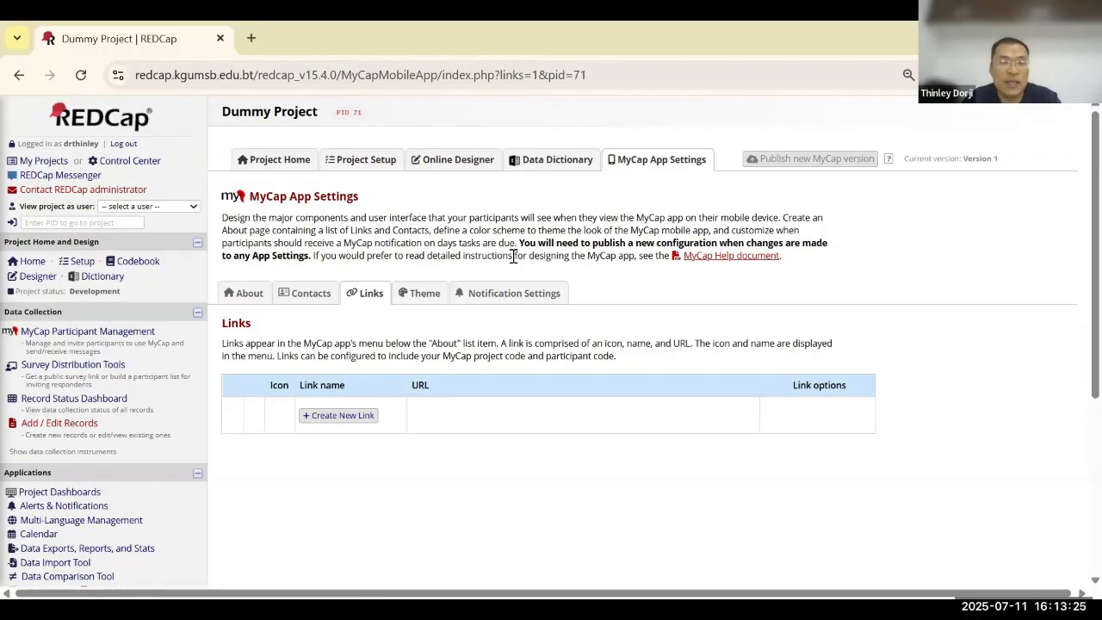
click(95, 332)
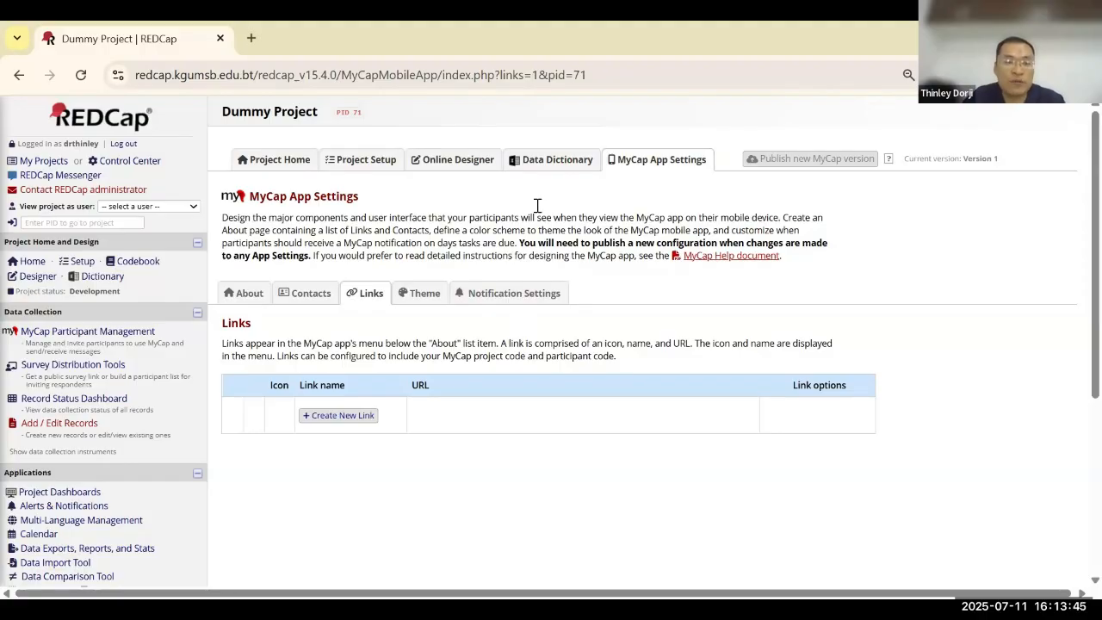
- Return to the project setup page and review its sections, from main project settings through testing and production status
click(366, 160)
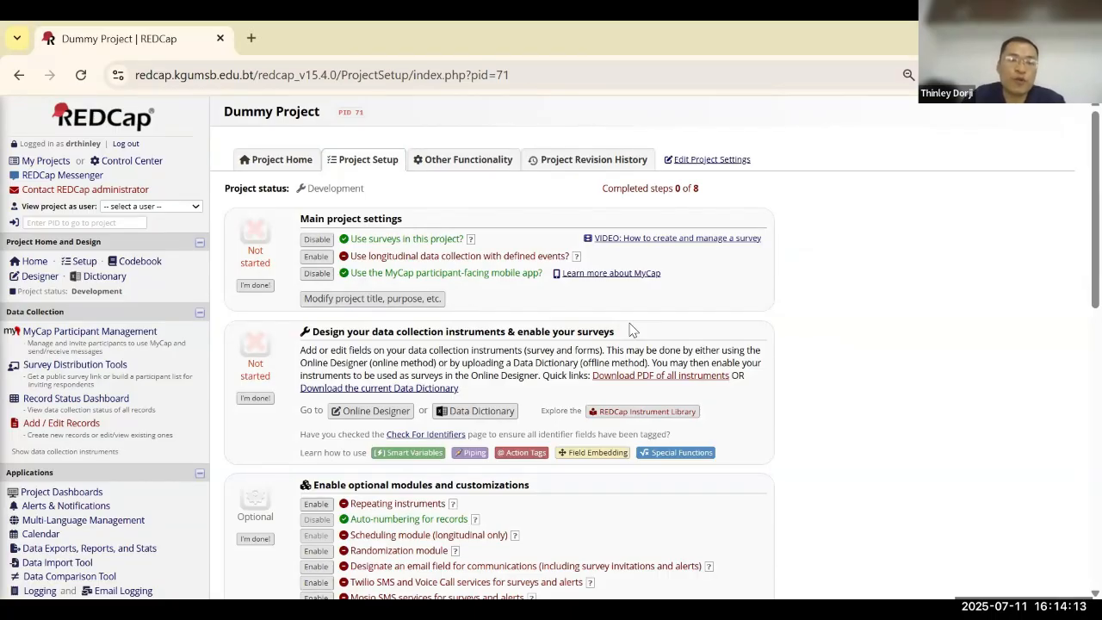
scroll(633, 330, down, 2)
scroll(633, 330, up, 2)
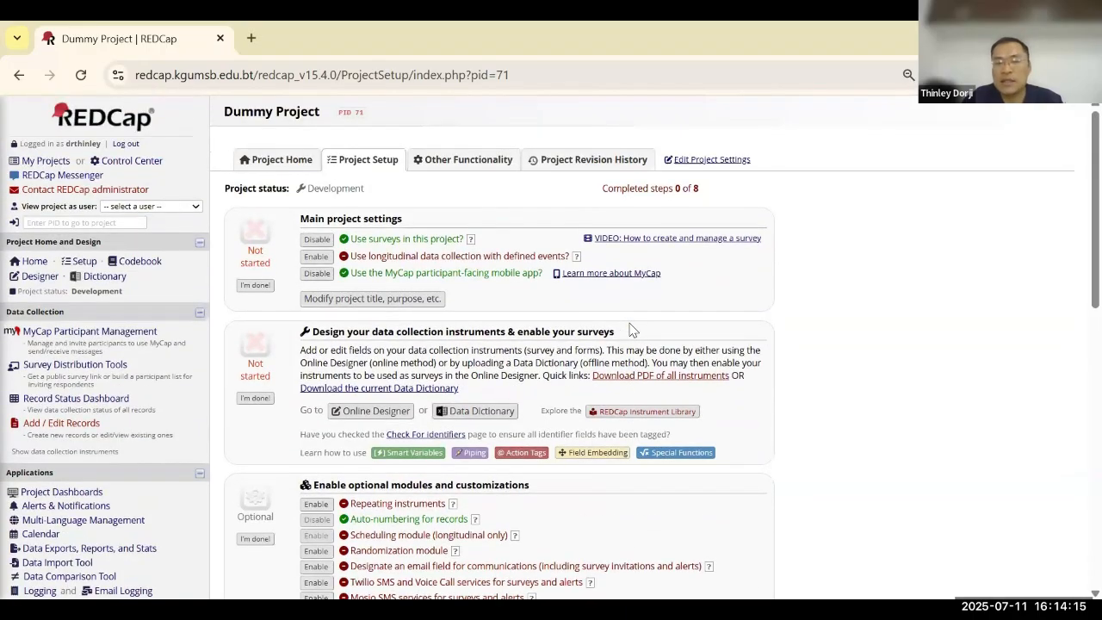
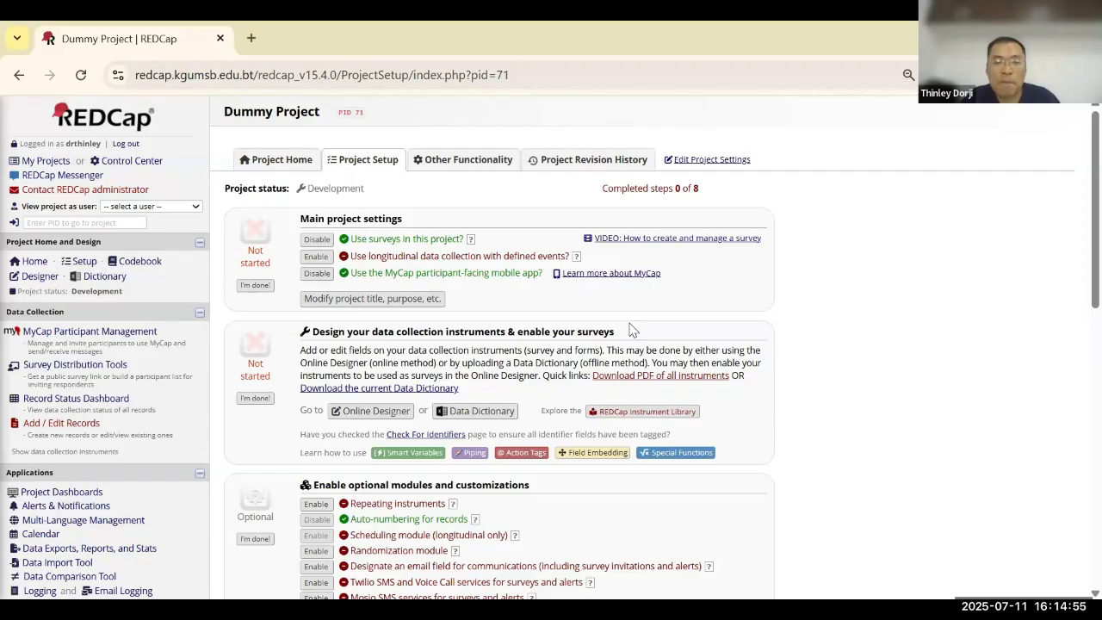
scroll(630, 330, down, 3)
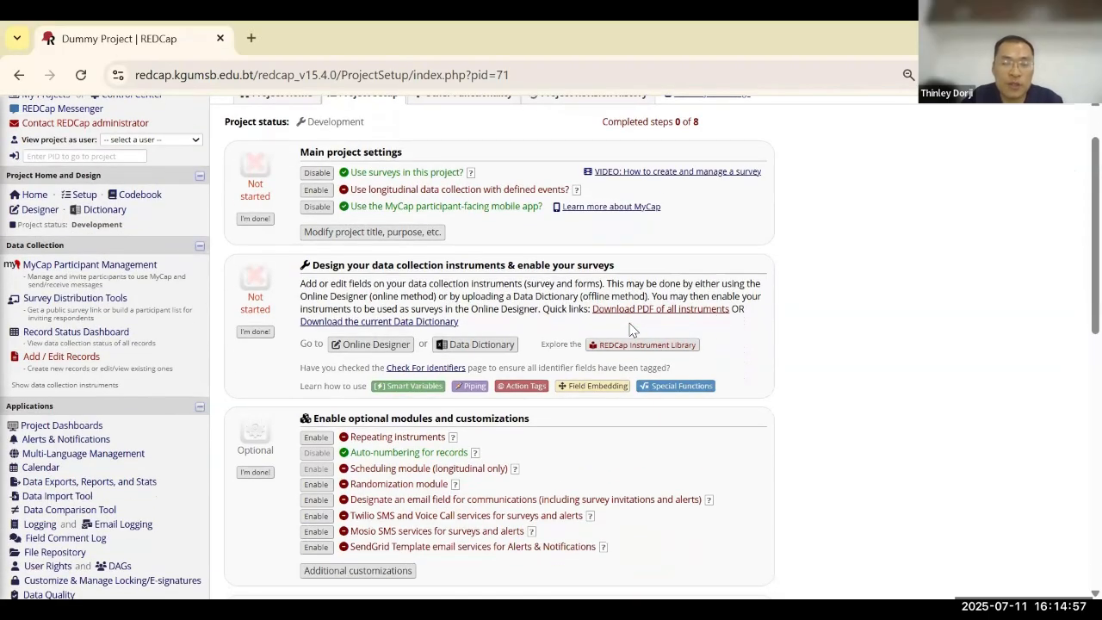
scroll(629, 330, down, 5)
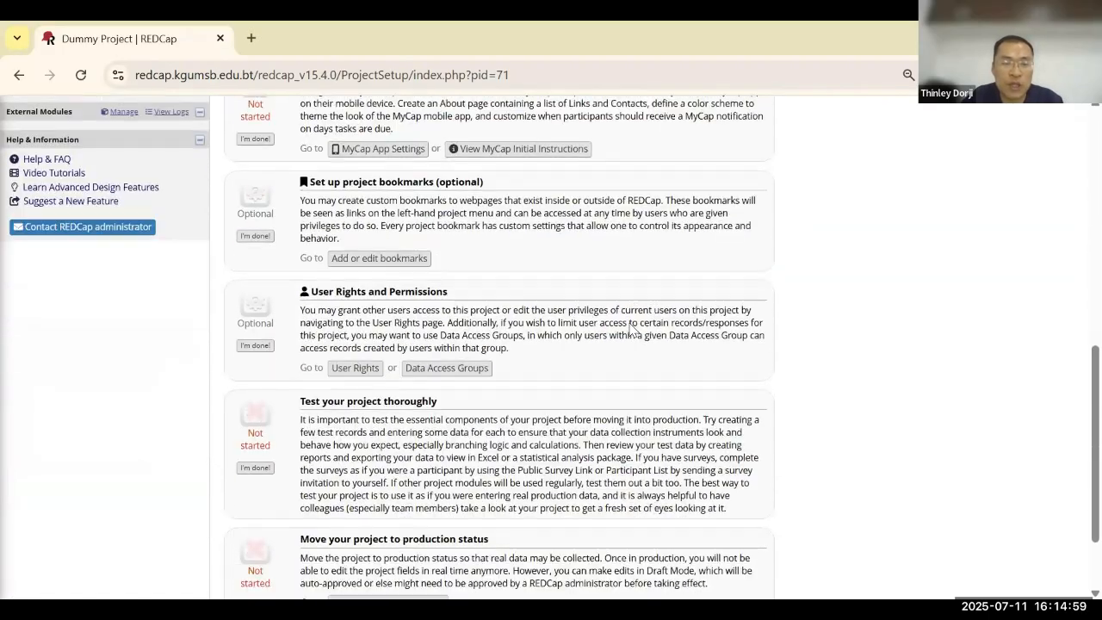
scroll(630, 323, up, 10)
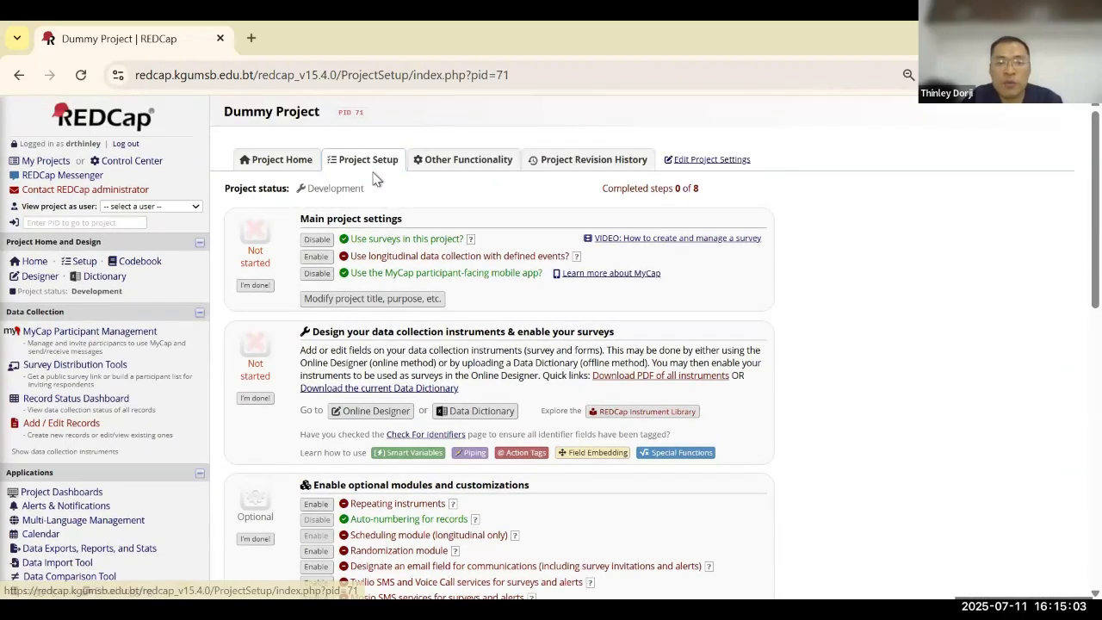
- Move Dummy Project to production status with the option to delete all data in the project, and confirm the deletion
scroll(370, 149, down, 5)
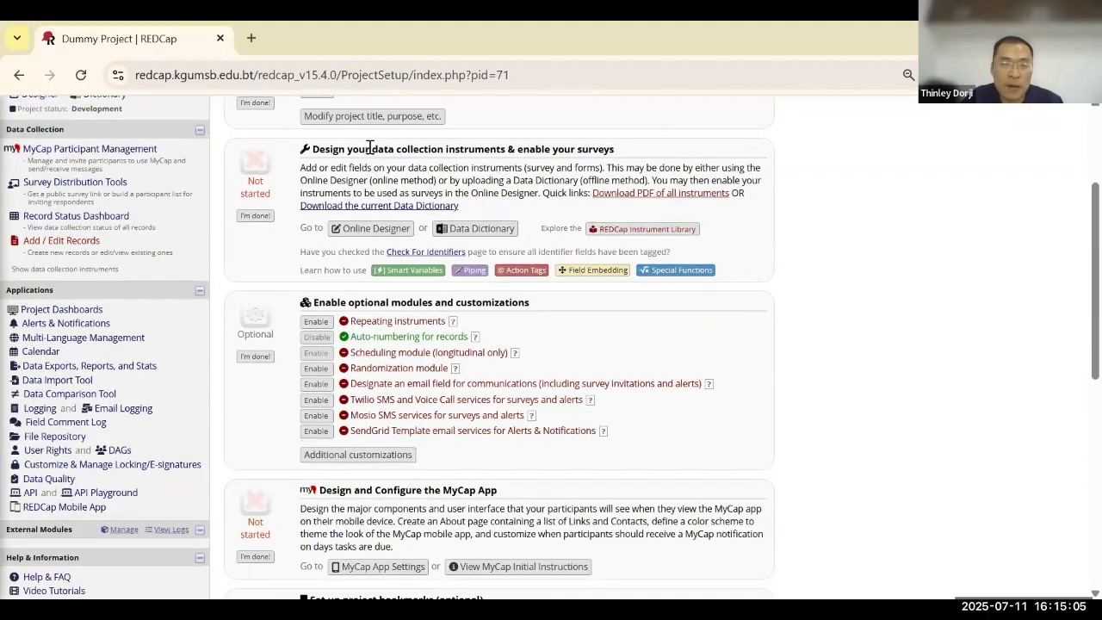
scroll(461, 353, down, 4)
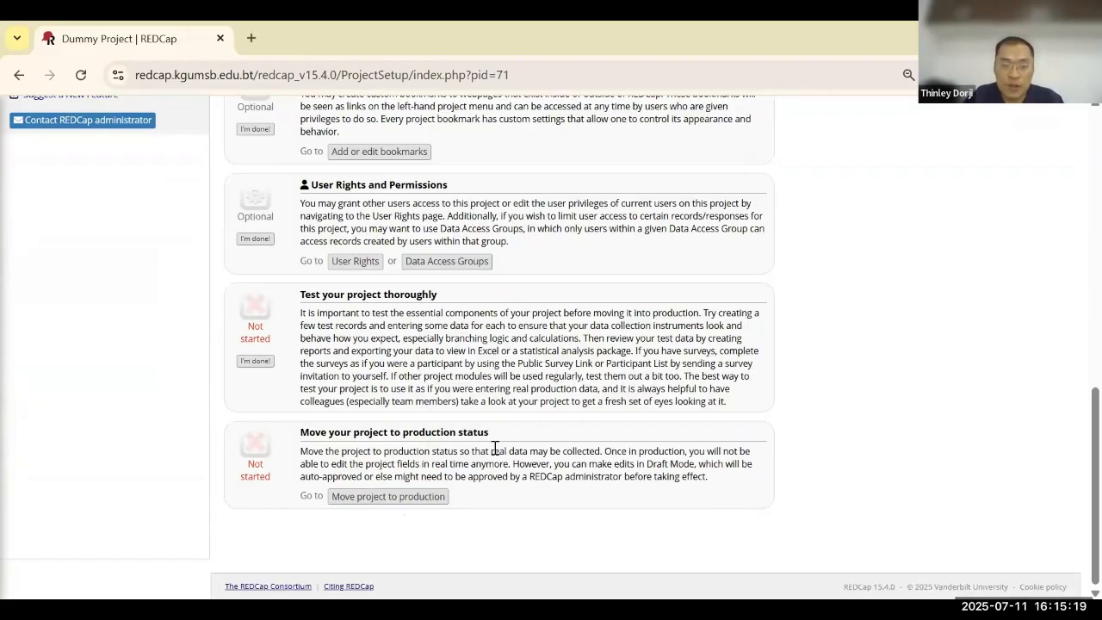
click(389, 498)
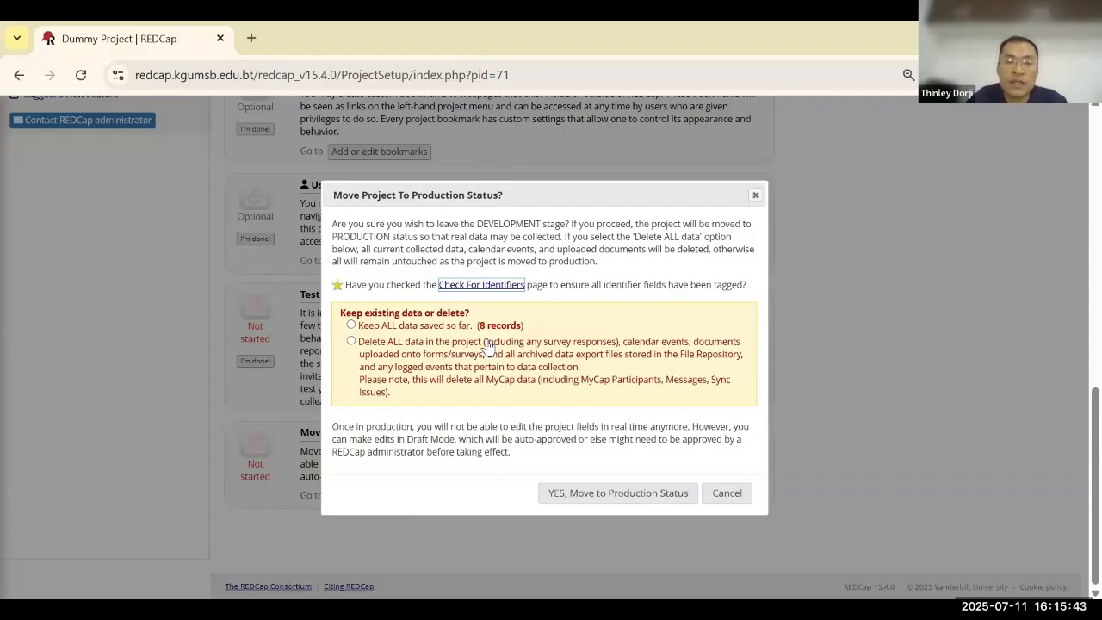
click(351, 341)
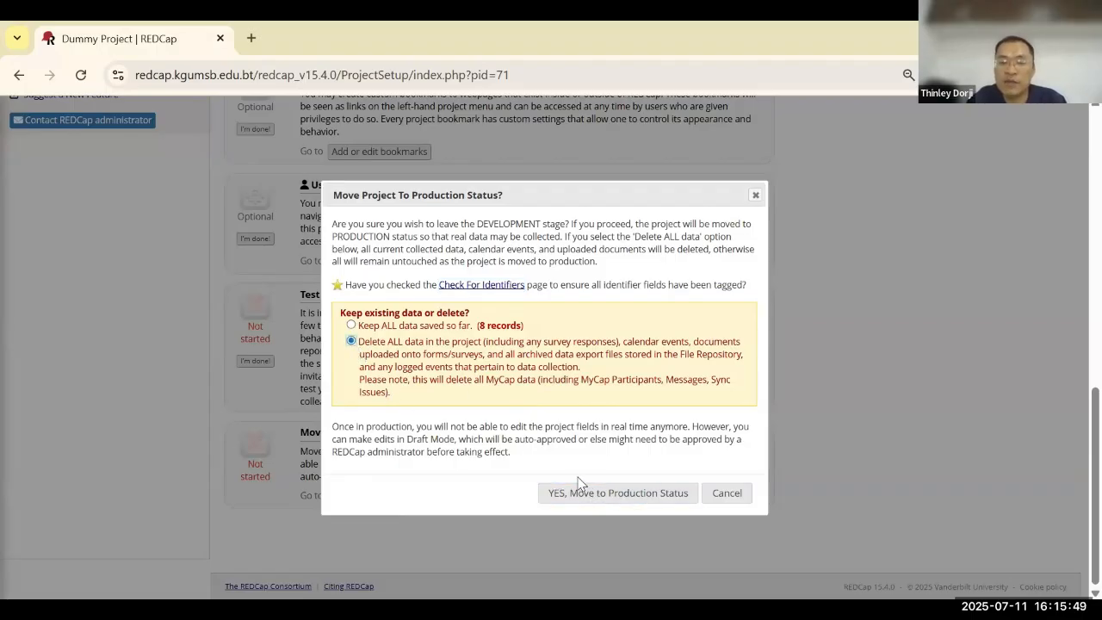
click(620, 497)
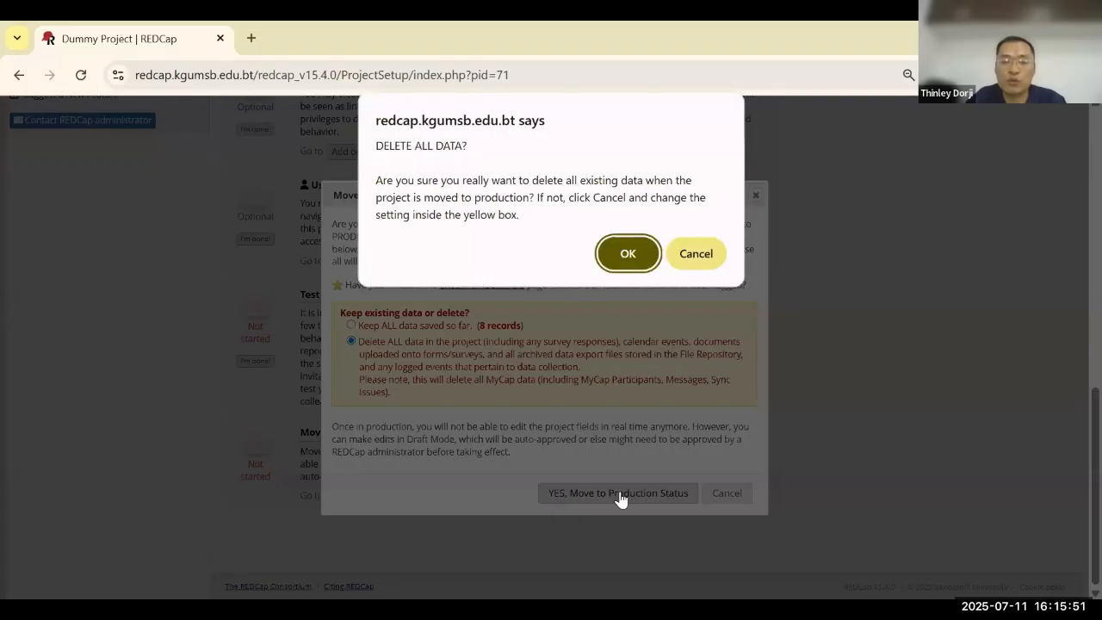
click(627, 263)
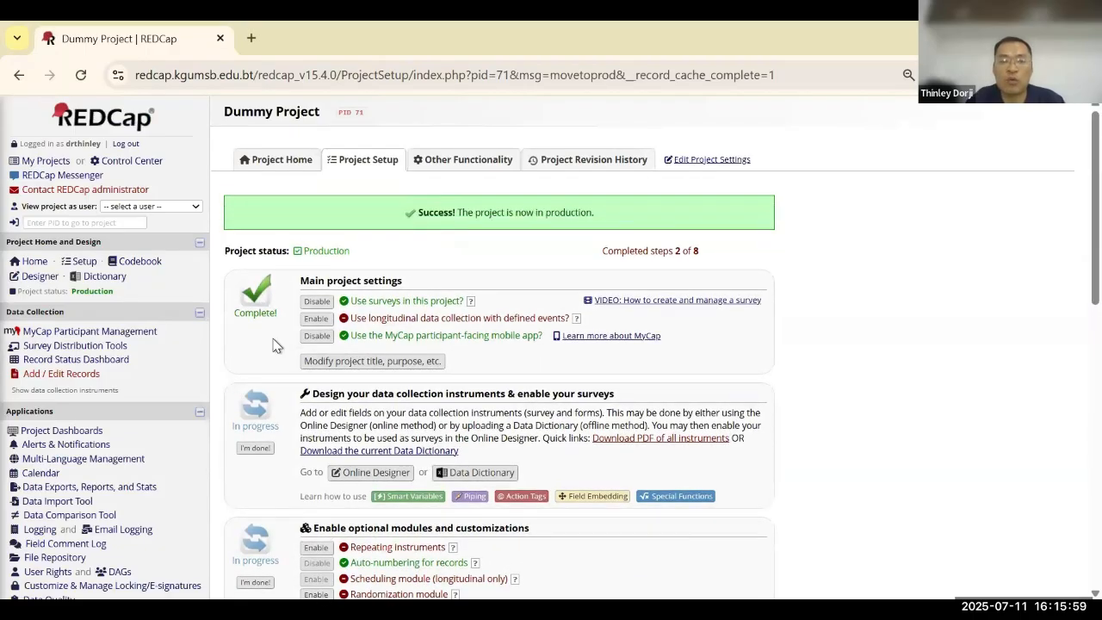
- Review the setup checklist of the production project down to the production status section and back
scroll(275, 351, down, 8)
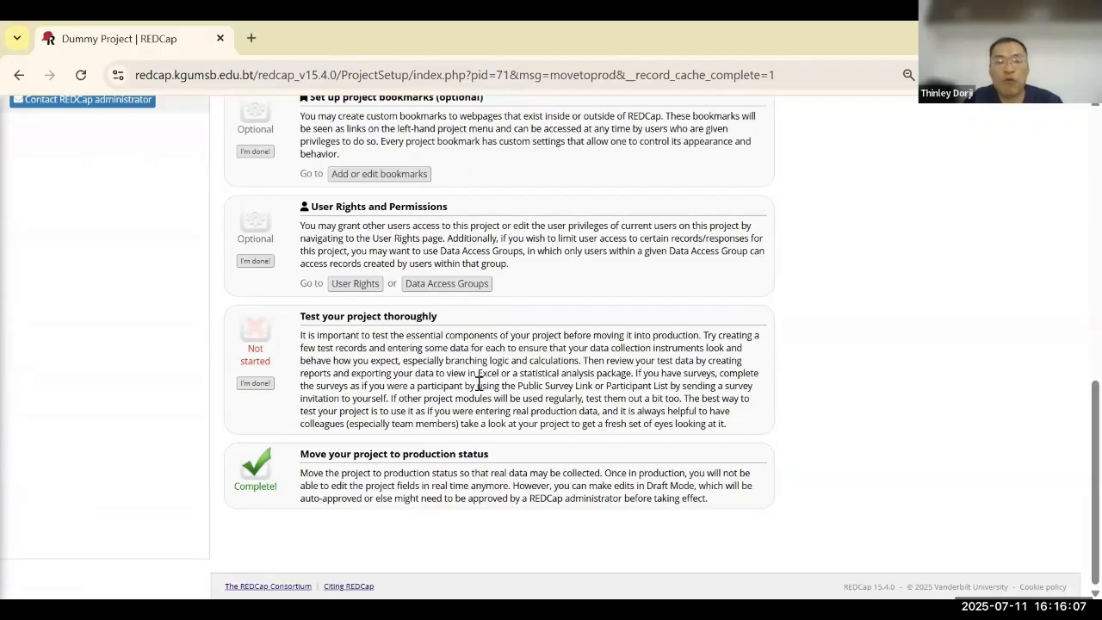
scroll(479, 383, up, 5)
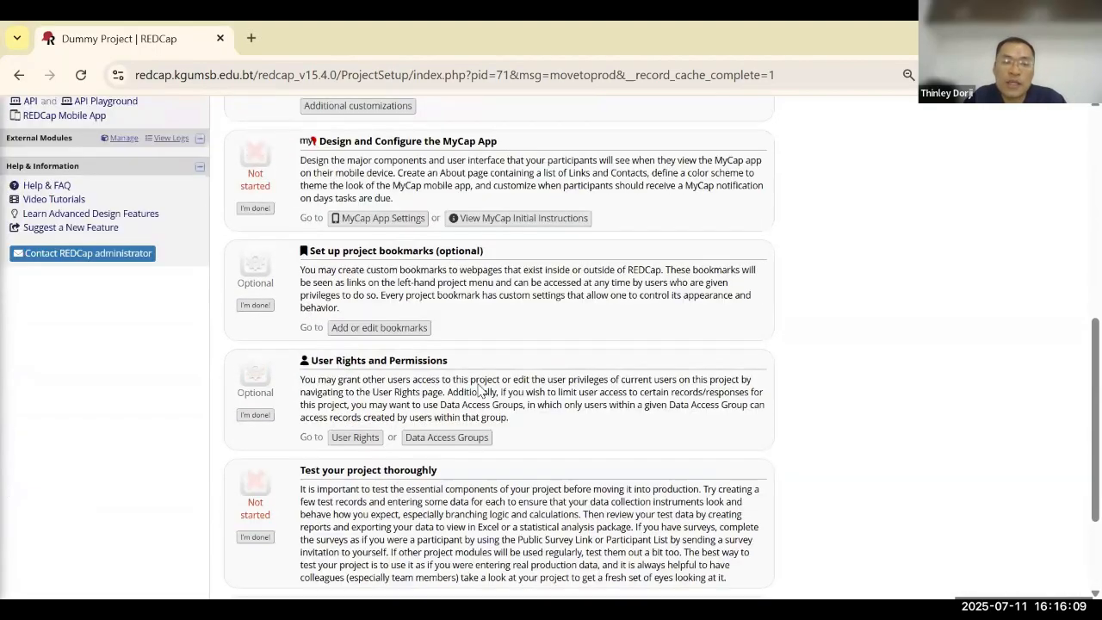
scroll(479, 384, up, 2)
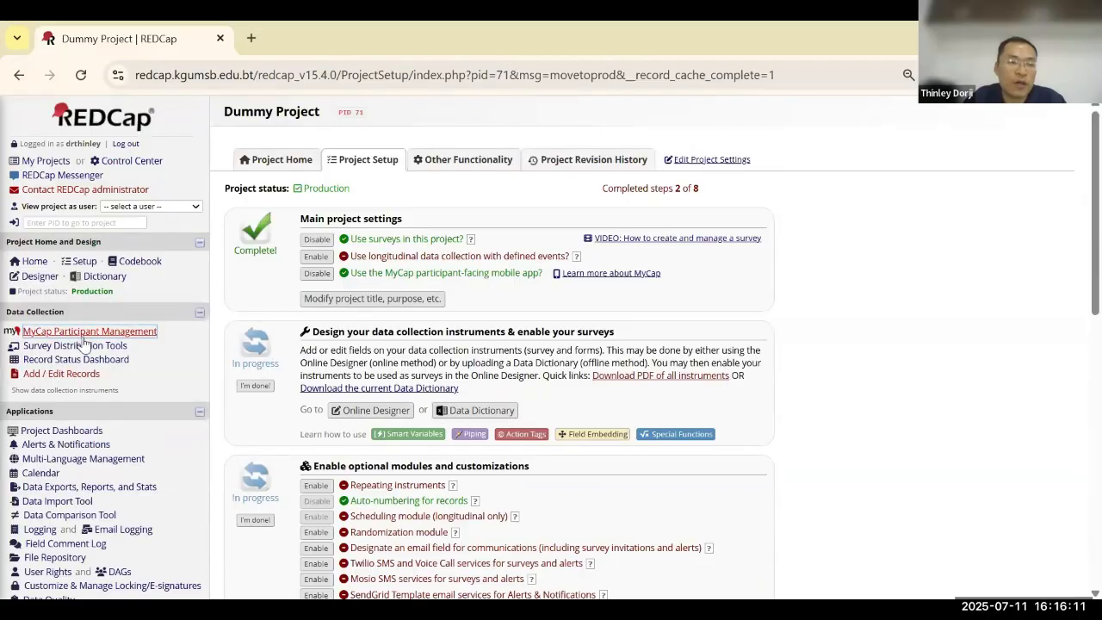
- View the record status dashboard of Dummy Project, and reopen the project from the list of projects
click(95, 365)
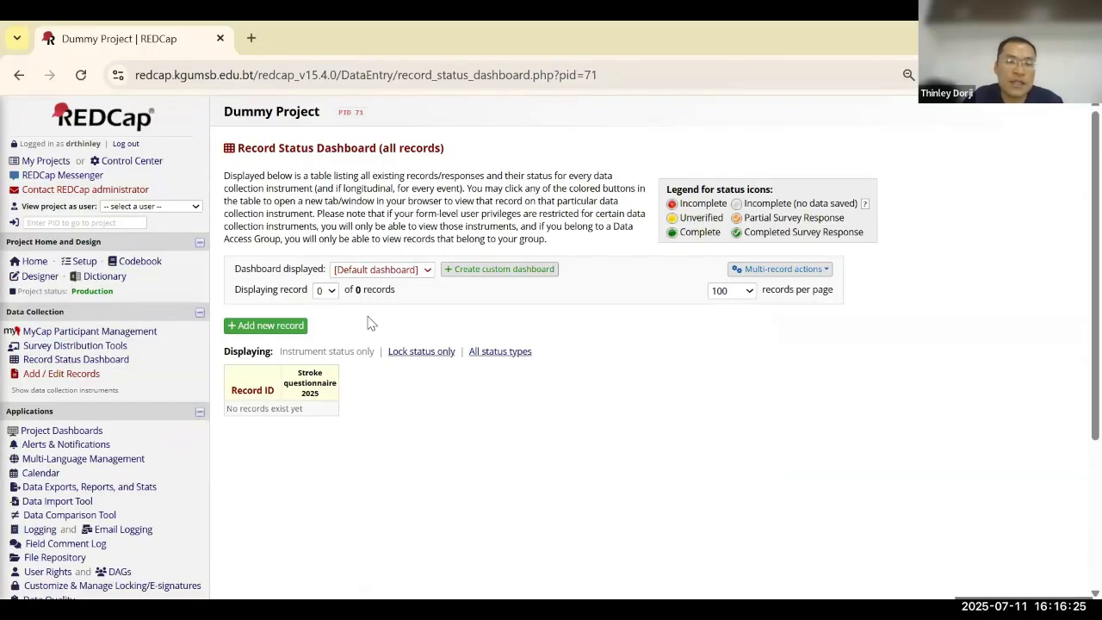
click(35, 161)
click(296, 403)
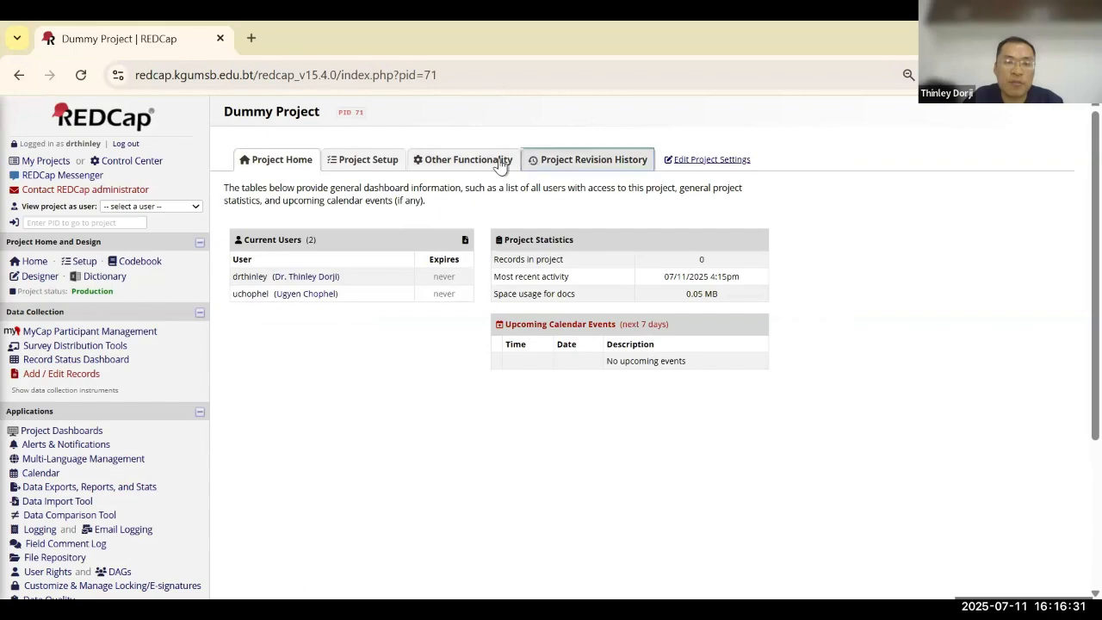
- Review the project status management and data management options in Dummy Project's Other Functionality section
click(457, 161)
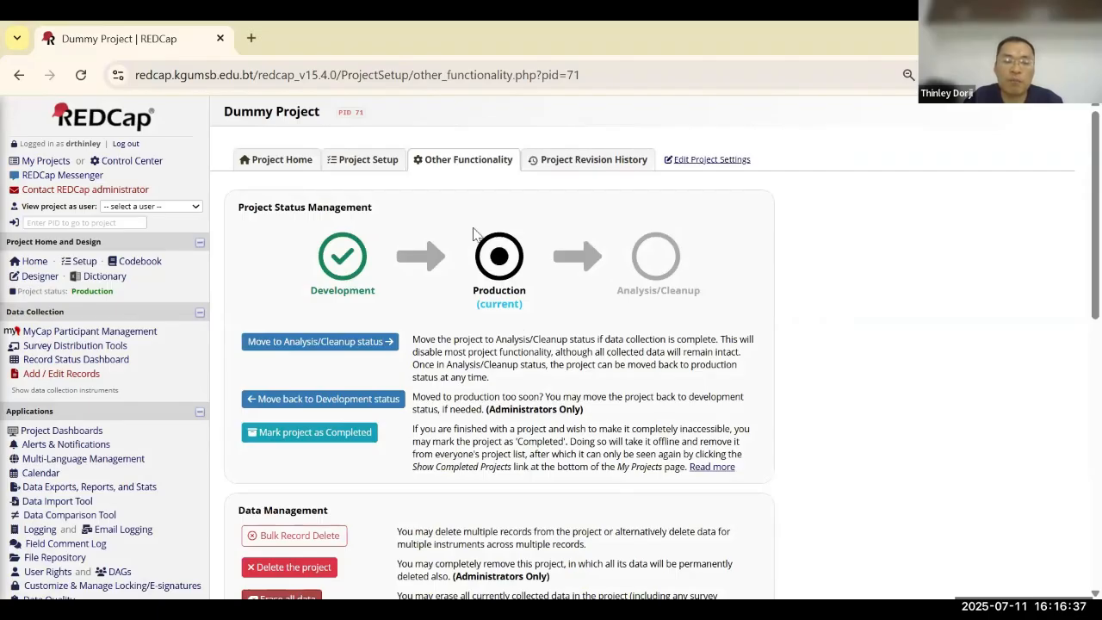
scroll(493, 297, down, 1)
scroll(494, 297, up, 1)
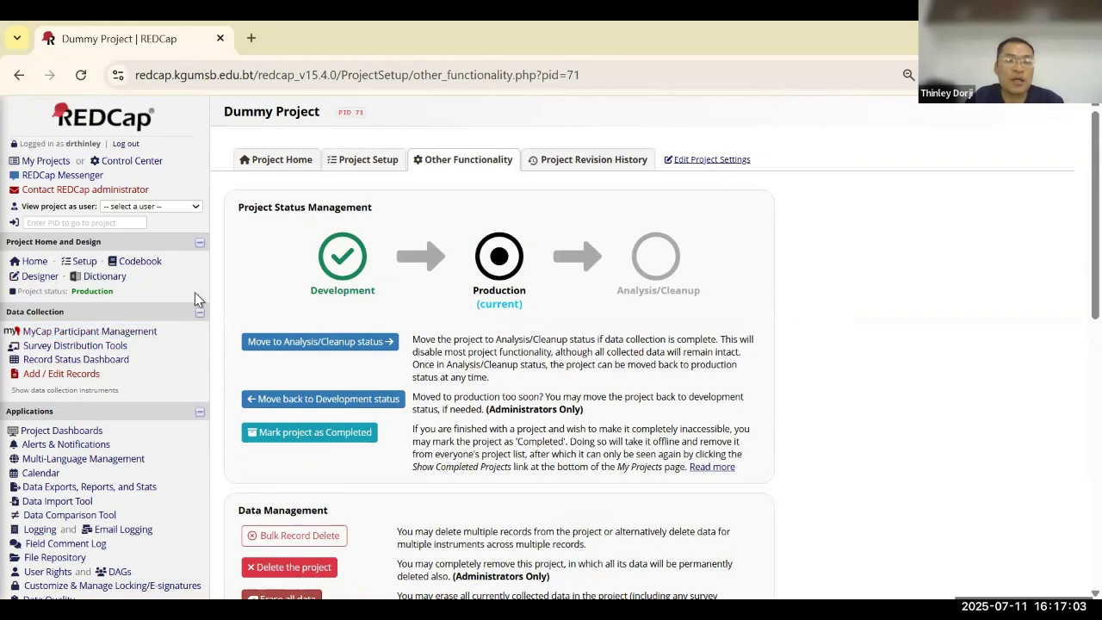
- Return to the project list, look over the listed projects' records and status, and open the Leish KAP pretest project
click(45, 163)
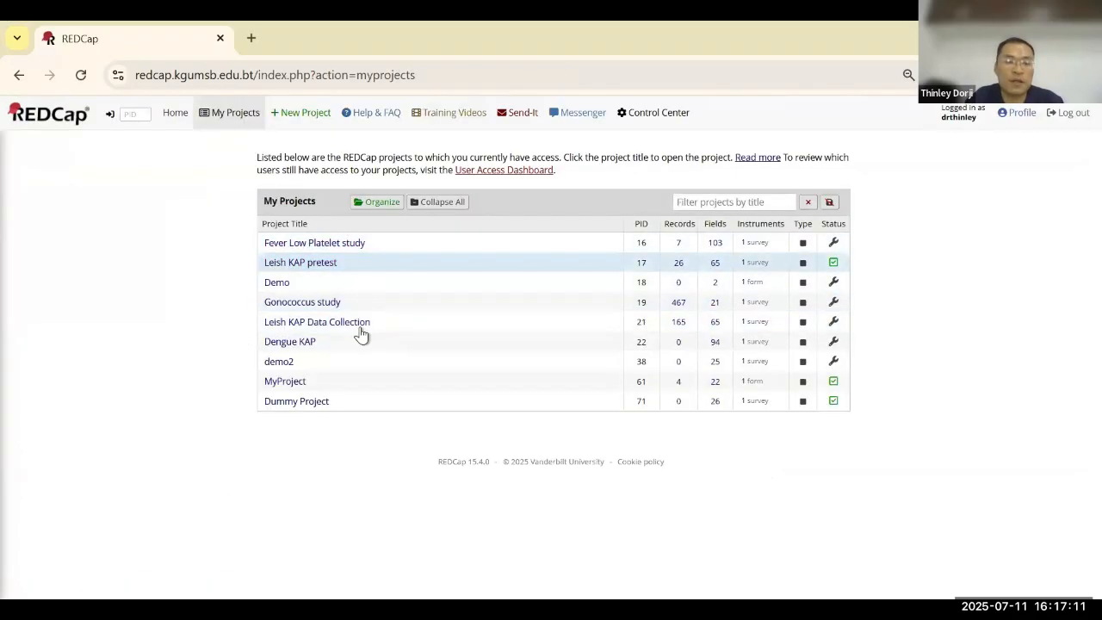
click(342, 265)
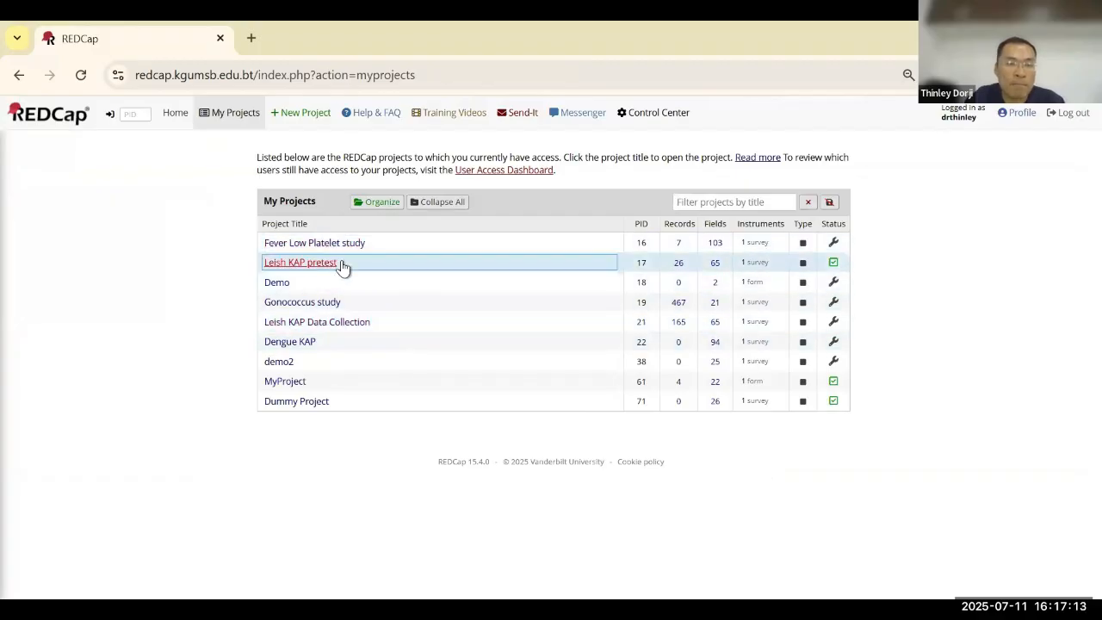
key(ctrl+plus)
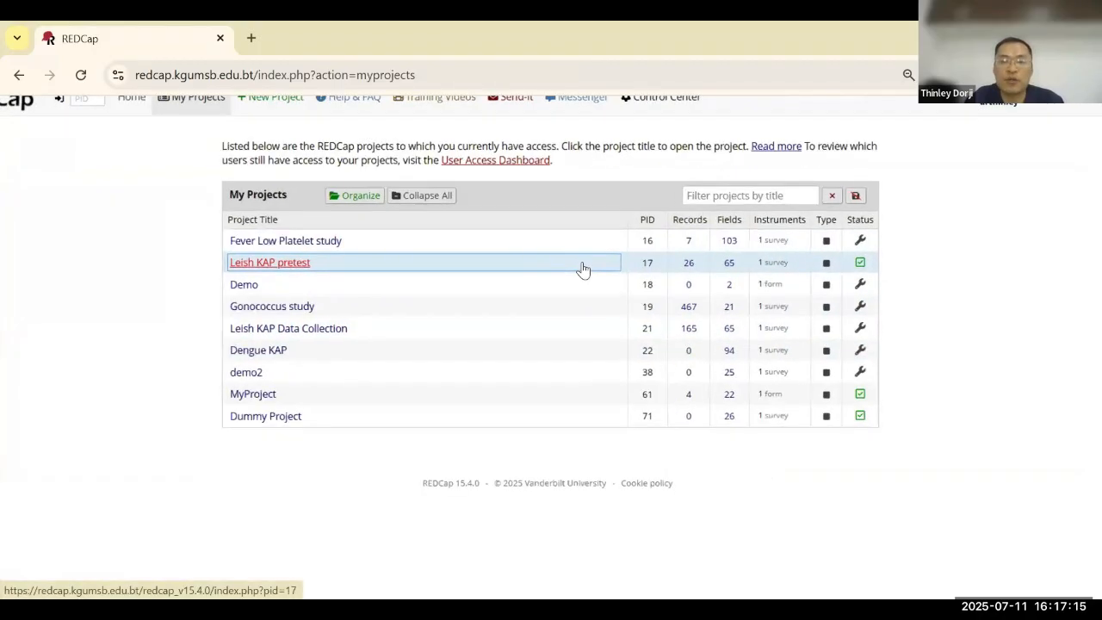
ctrl+scroll(582, 268, up, 3)
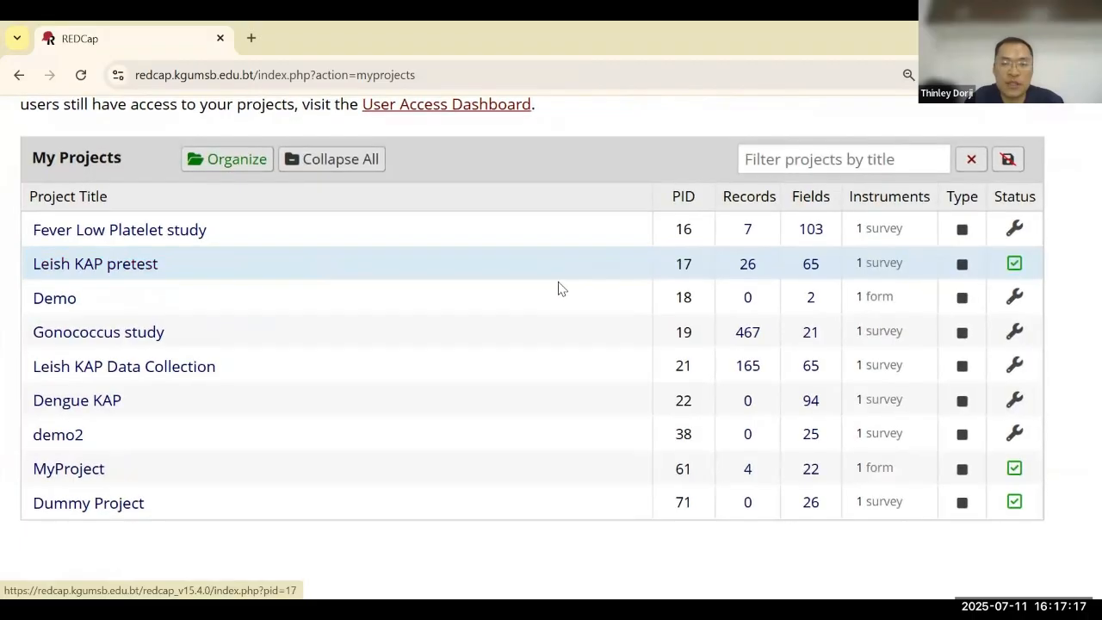
click(556, 291)
ctrl+scroll(554, 290, down, 3)
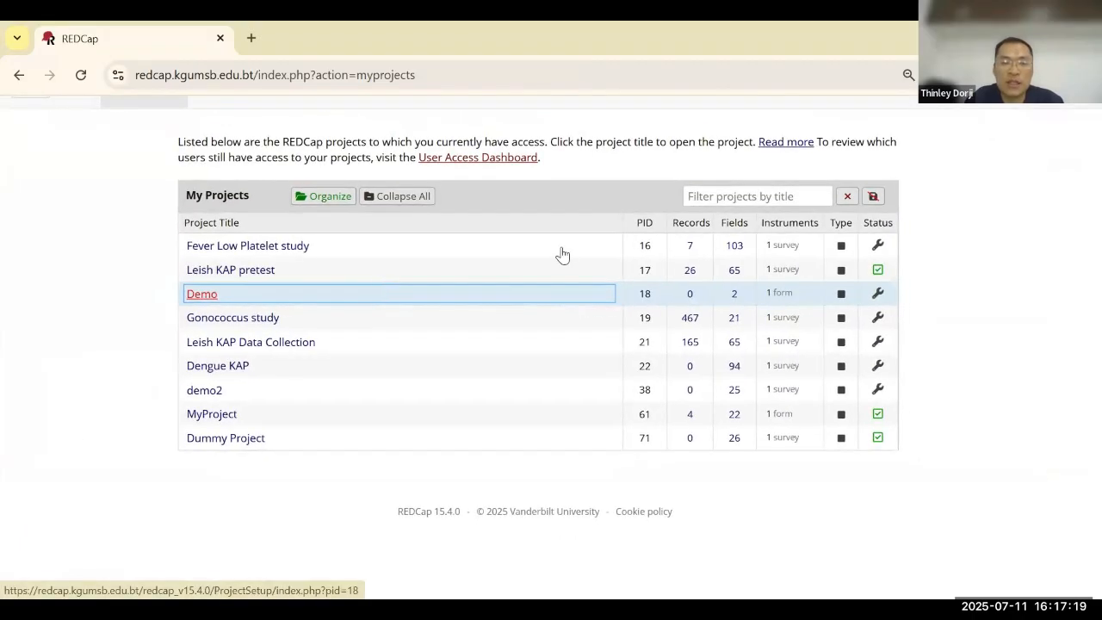
click(690, 270)
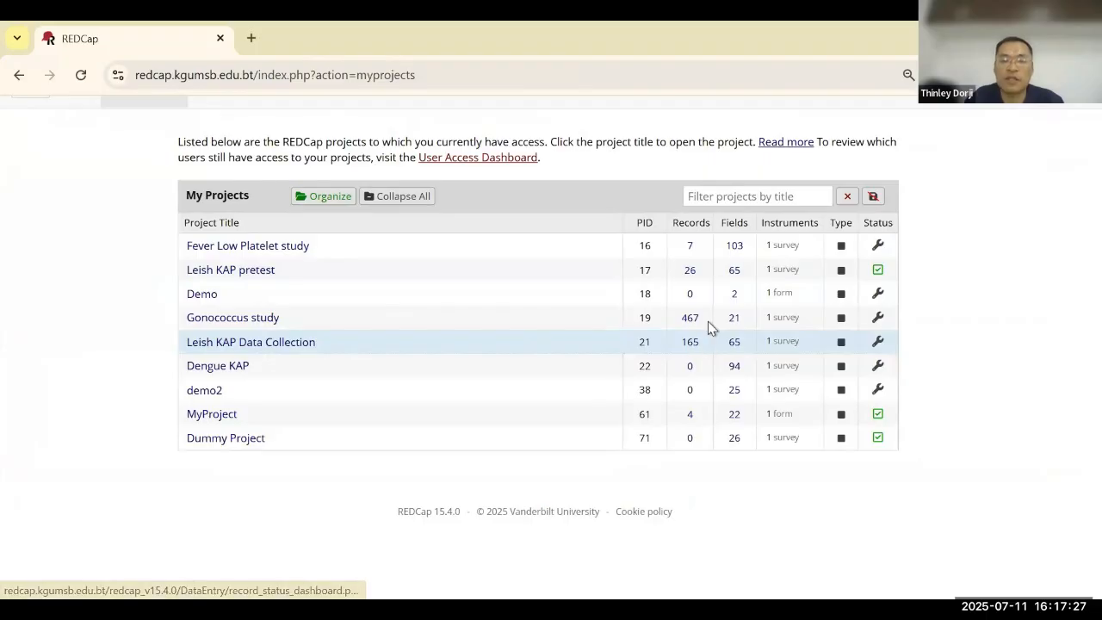
click(290, 364)
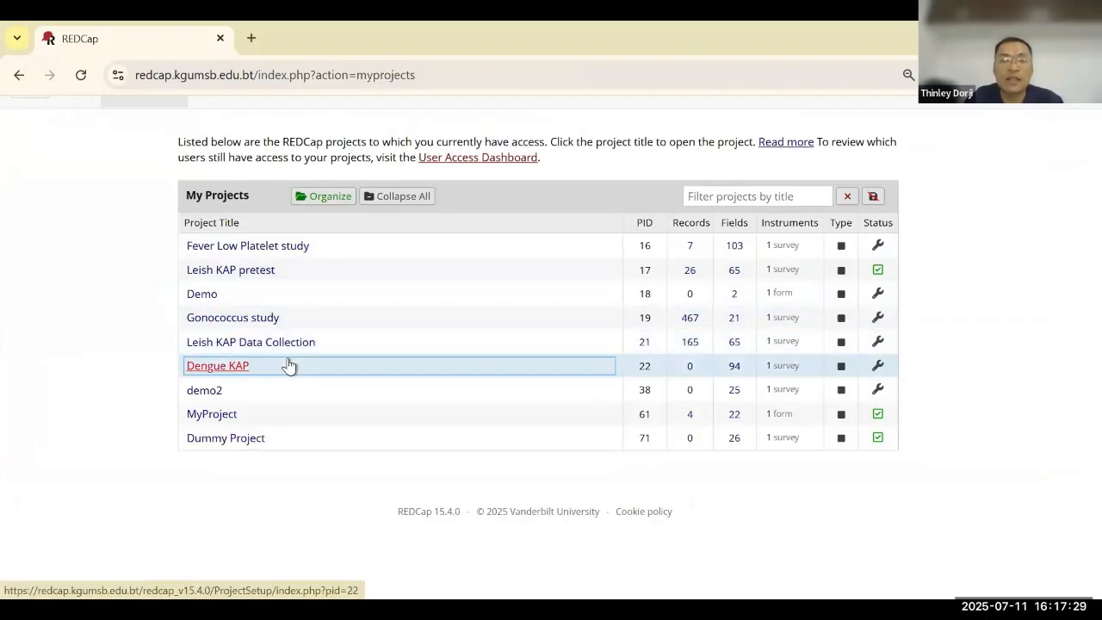
click(222, 292)
click(238, 275)
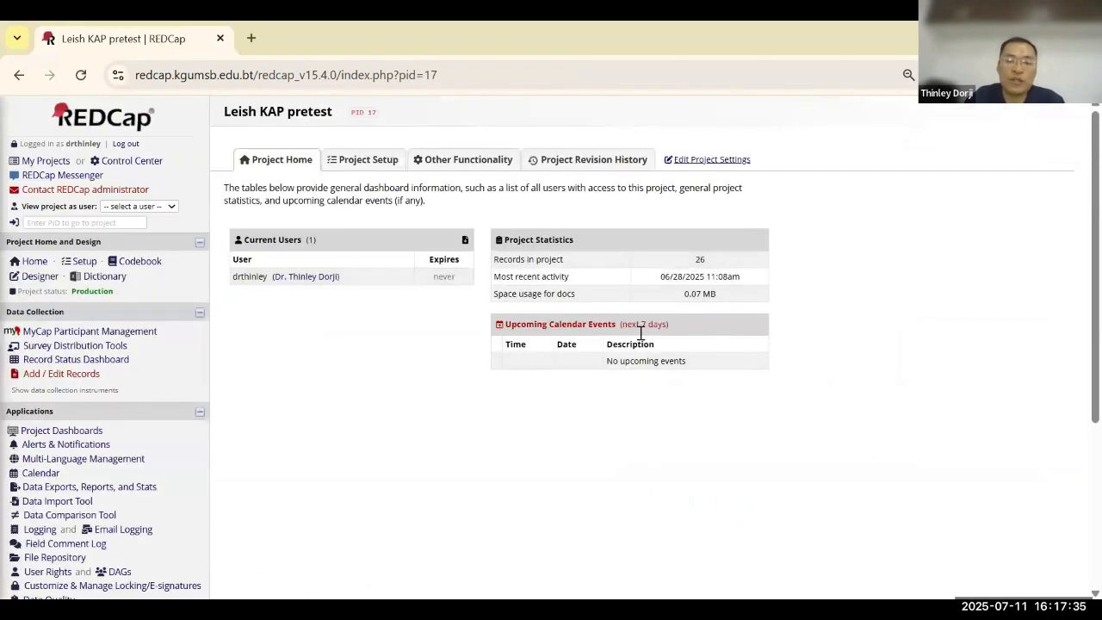
- Look over the Leish KAP pretest project's available applications and open its Data Exports, Reports, and Stats page
scroll(485, 482, down, 1)
scroll(485, 481, up, 1)
scroll(485, 481, down, 1)
scroll(484, 481, down, 1)
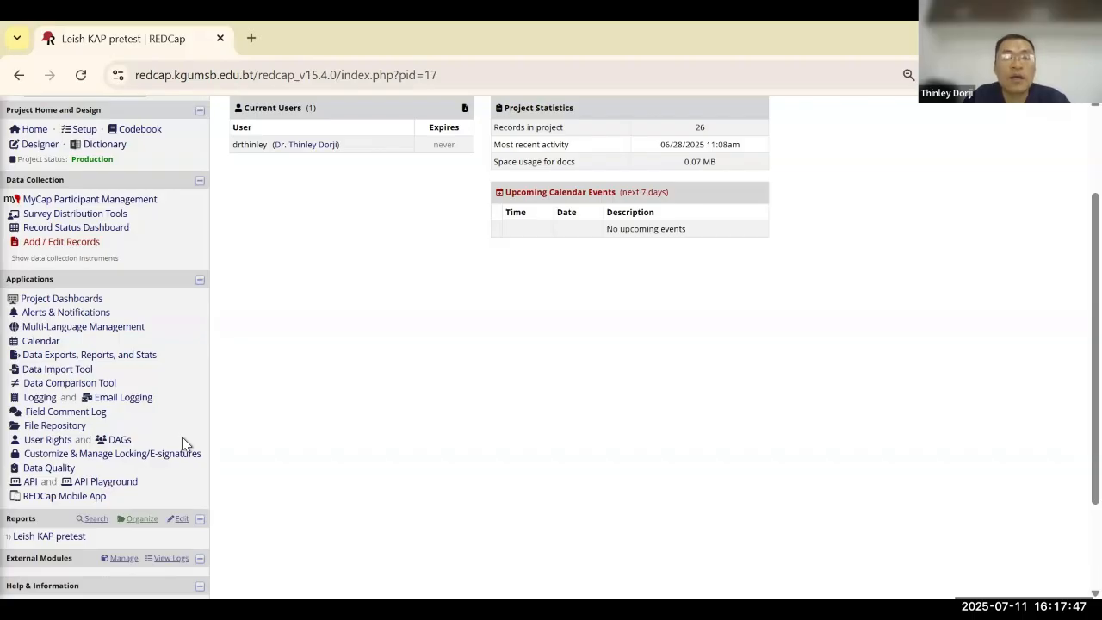
scroll(264, 312, up, 1)
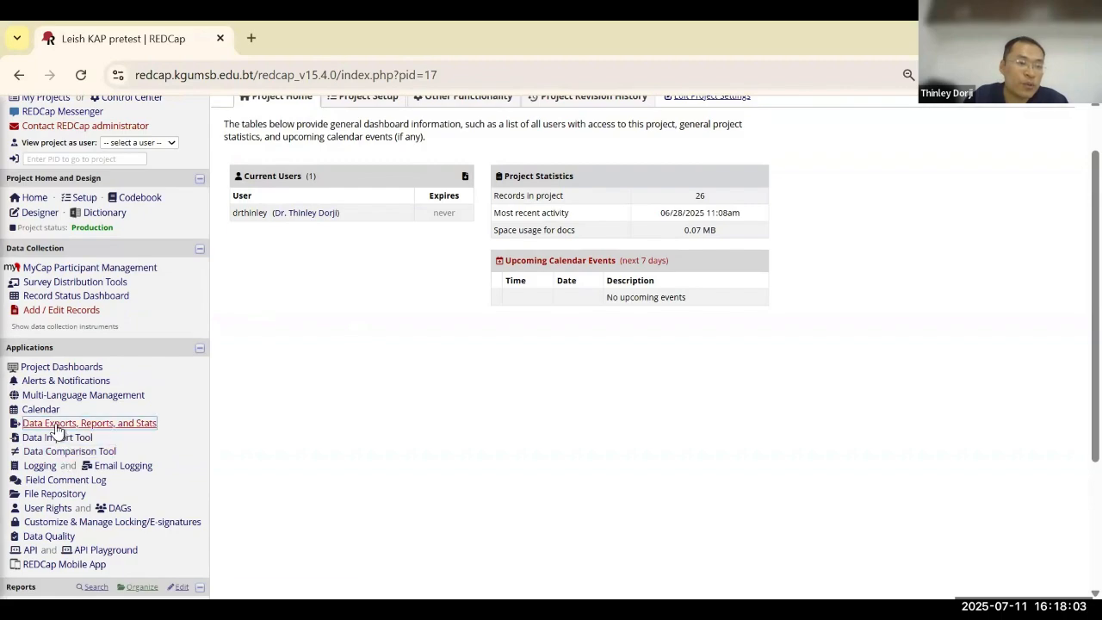
scroll(57, 426, down, 1)
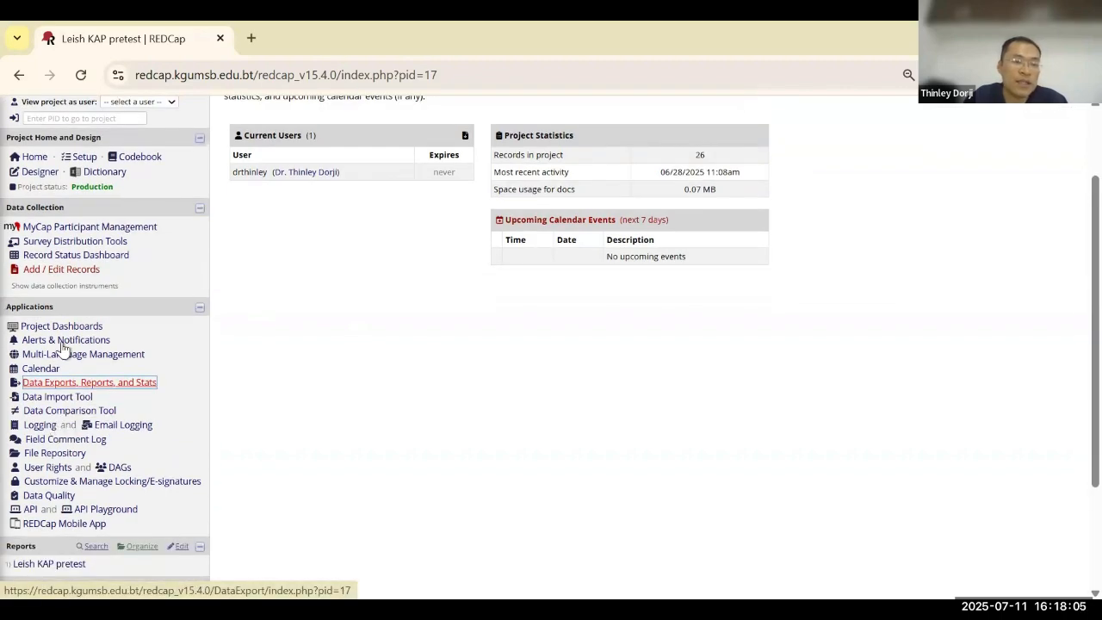
scroll(62, 346, down, 1)
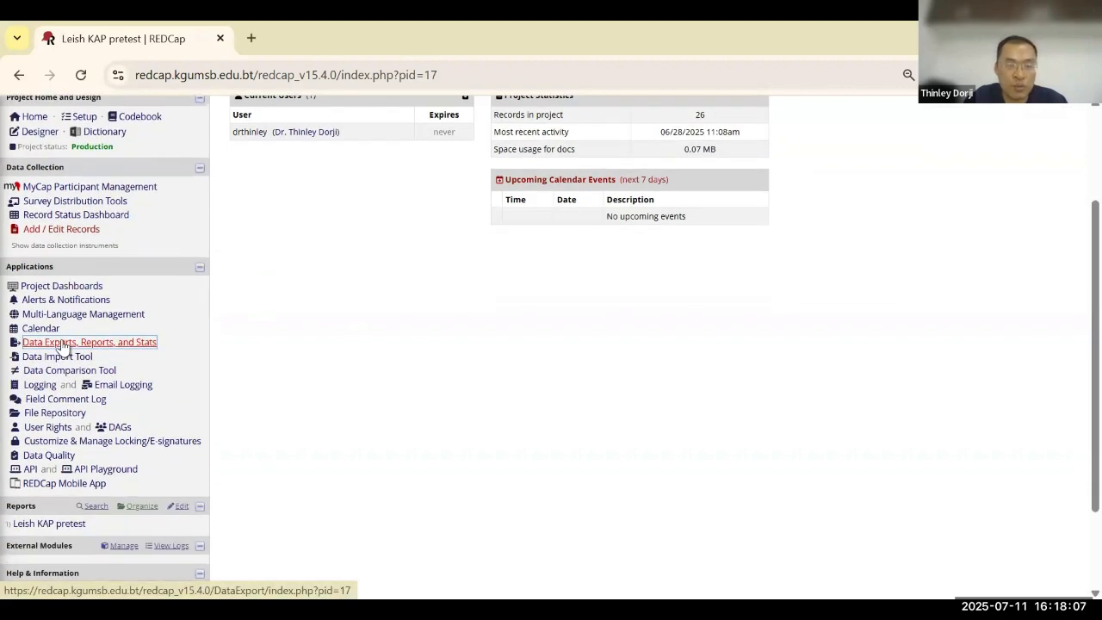
click(62, 347)
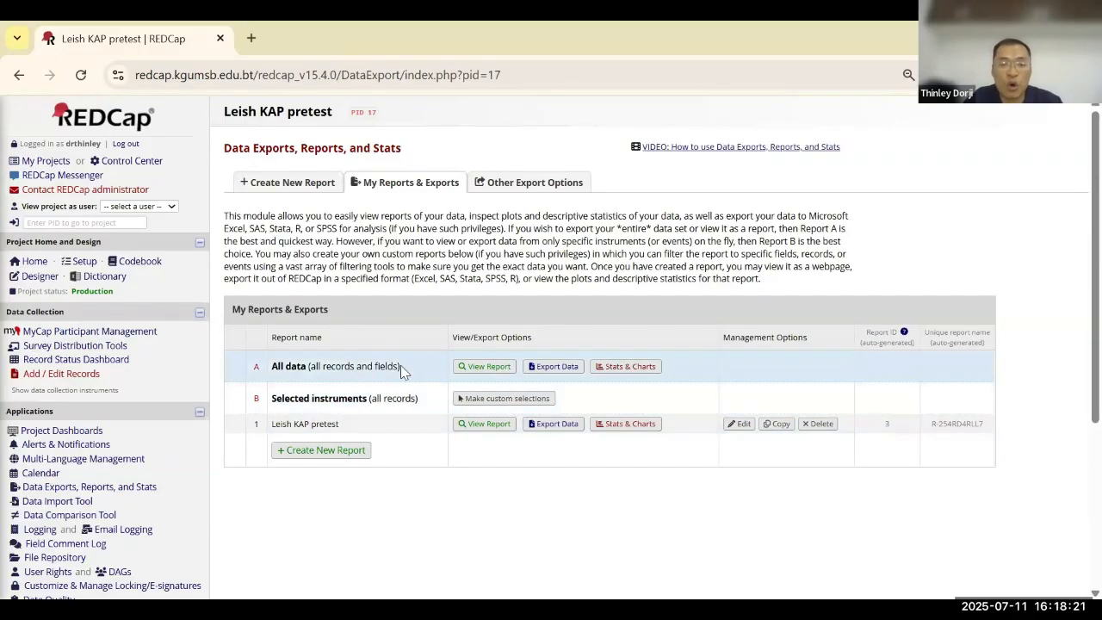
- Start an export of all records and fields, with all identifier fields removed and the Record ID field hashed
click(568, 368)
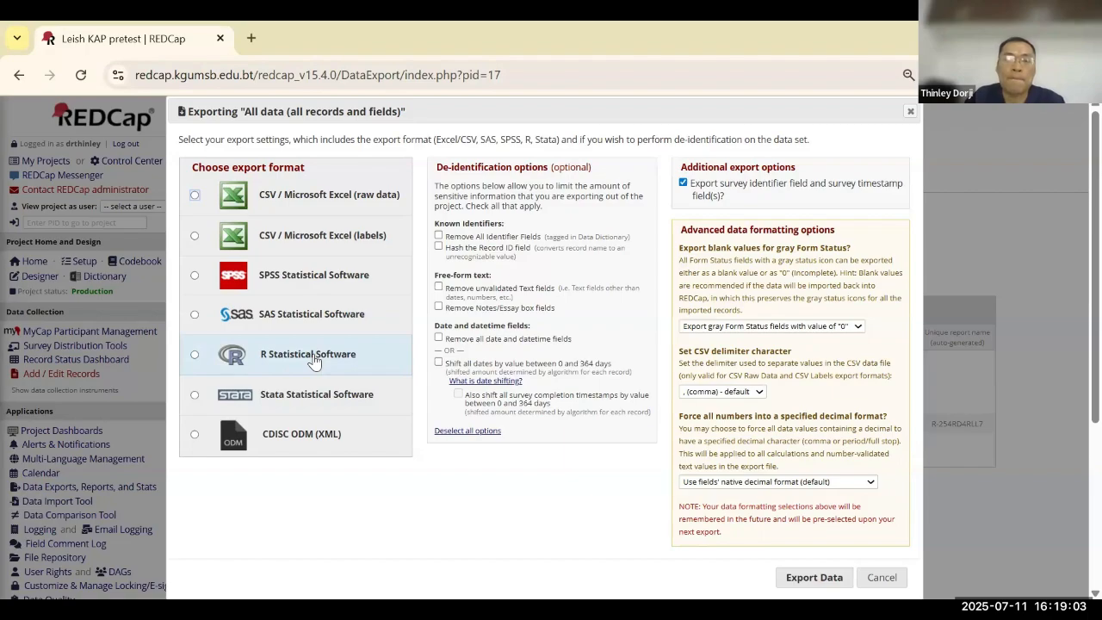
scroll(558, 331, up, 4)
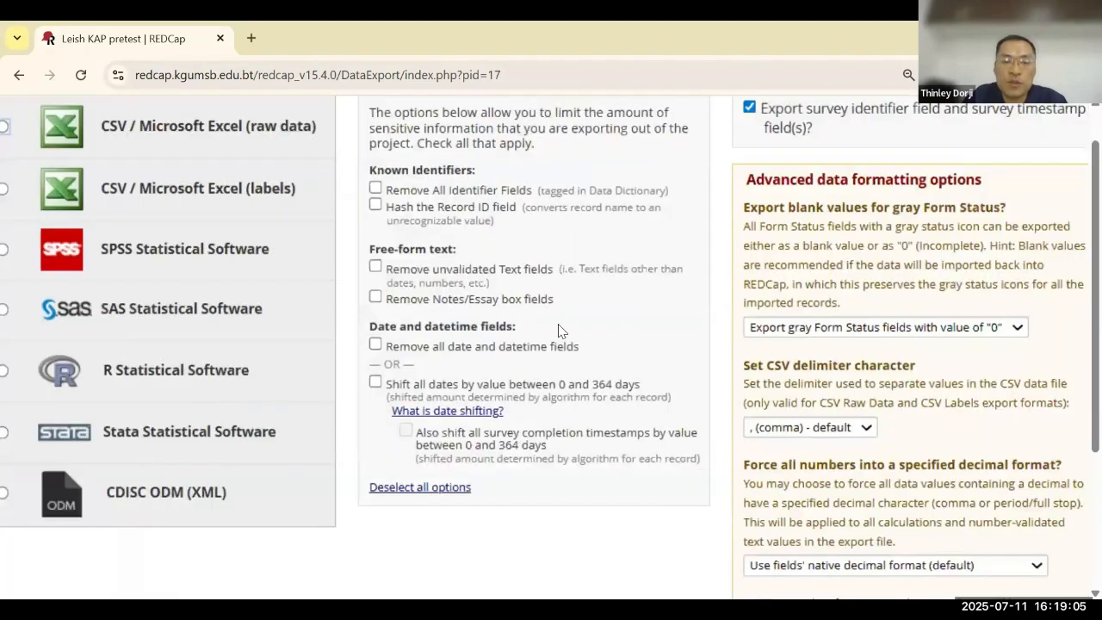
scroll(559, 331, up, 2)
scroll(558, 331, down, 2)
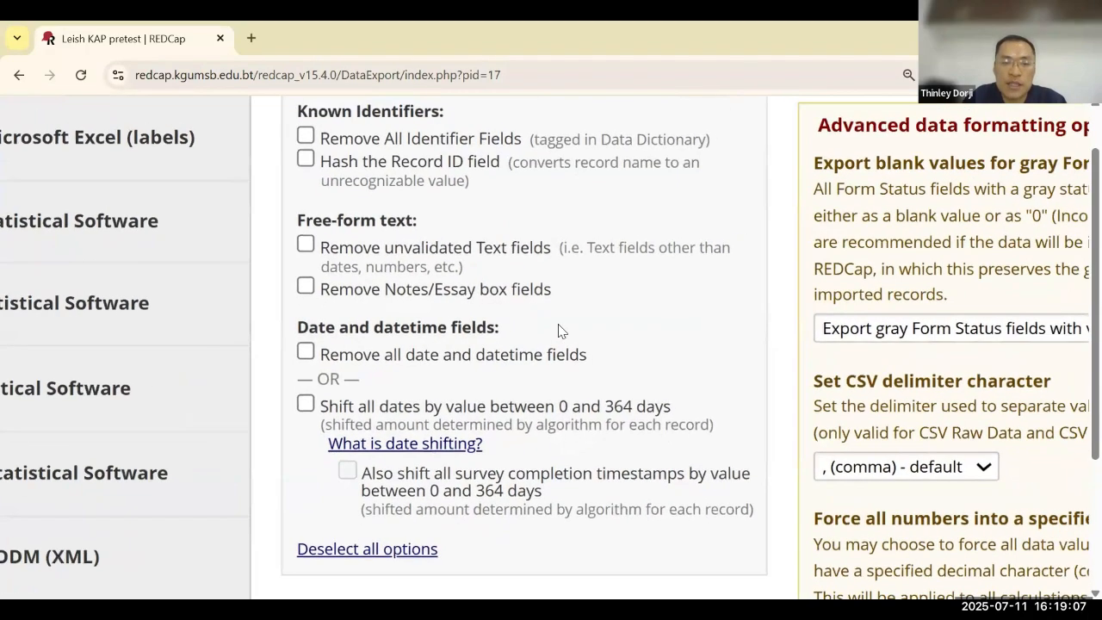
scroll(558, 330, up, 1)
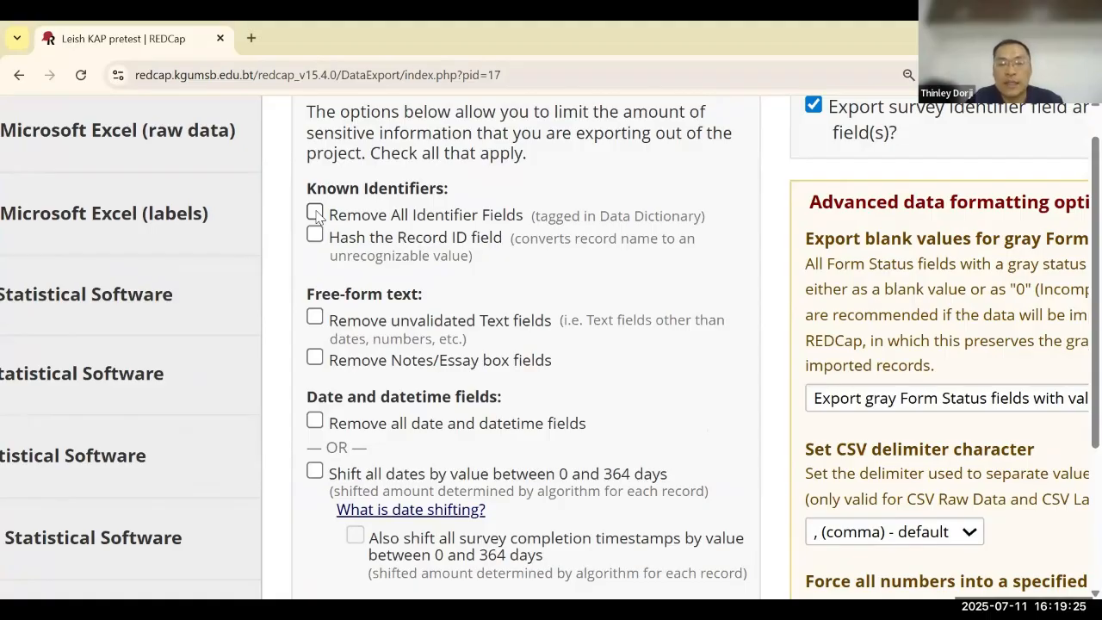
click(315, 213)
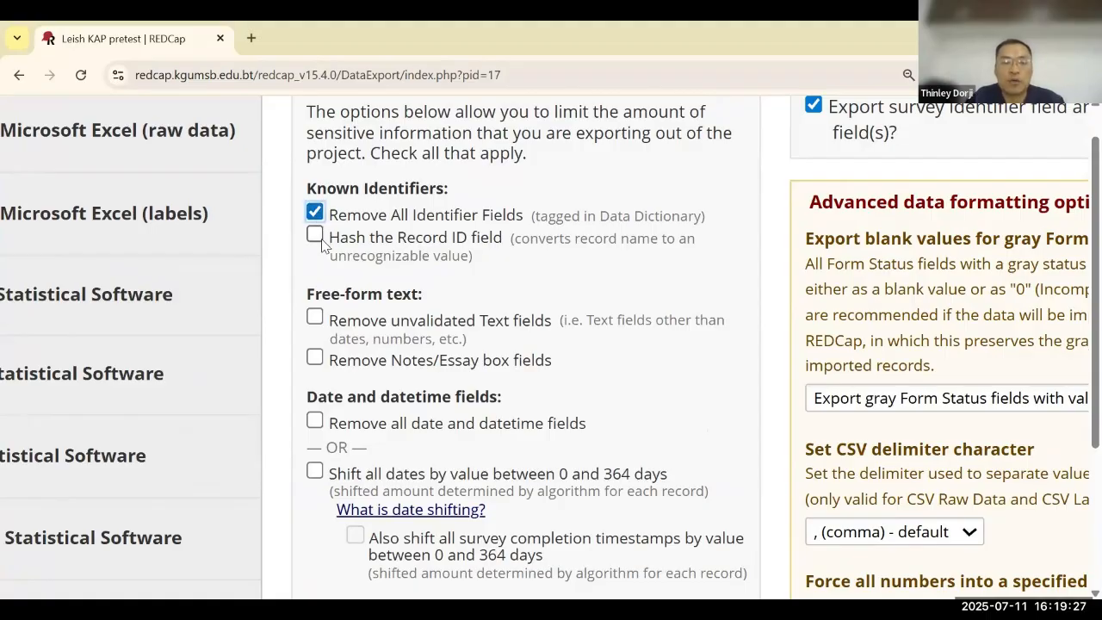
click(315, 234)
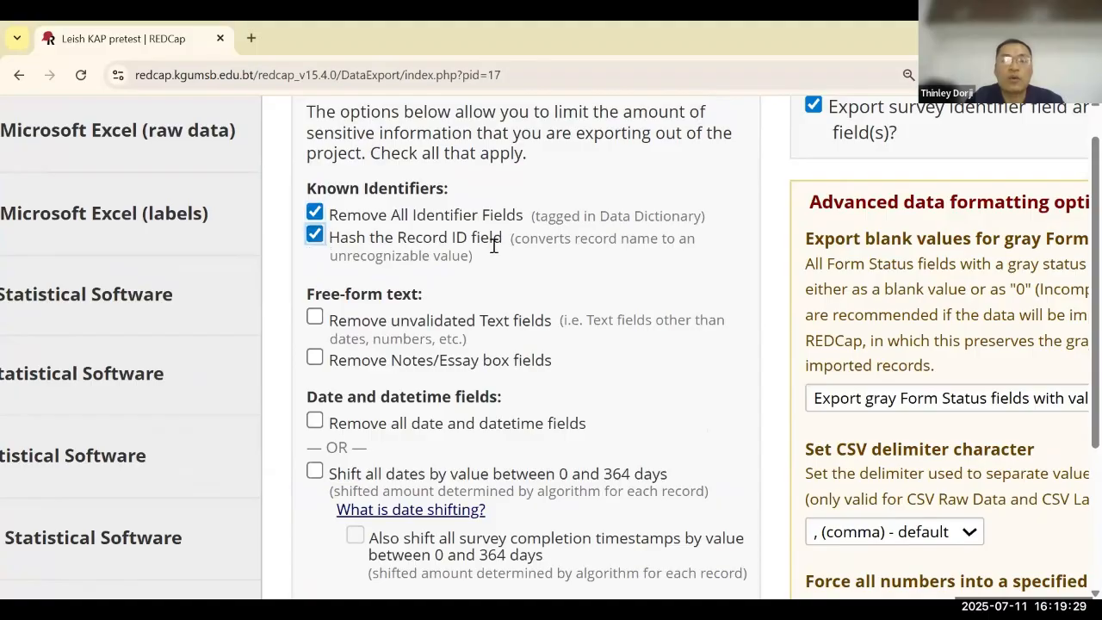
key(ctrl+minus)
key(ctrl+minus)
key(ctrl+minus)
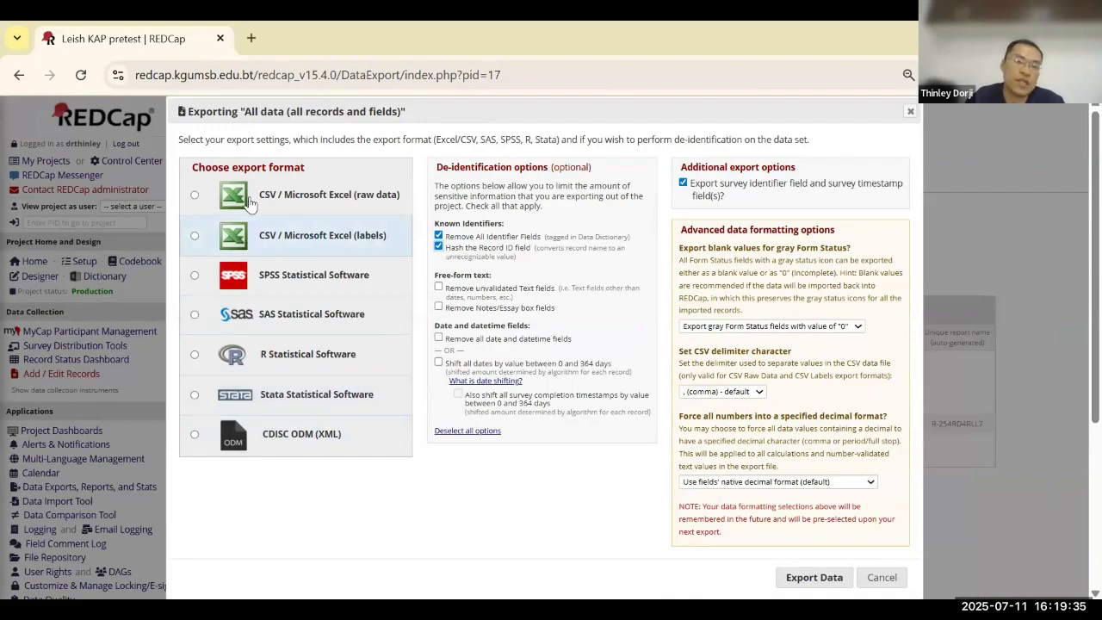
- Export the data in Stata Statistical Software format, download the Stata syntax file and the CSV data file, and close the export dialog
click(194, 396)
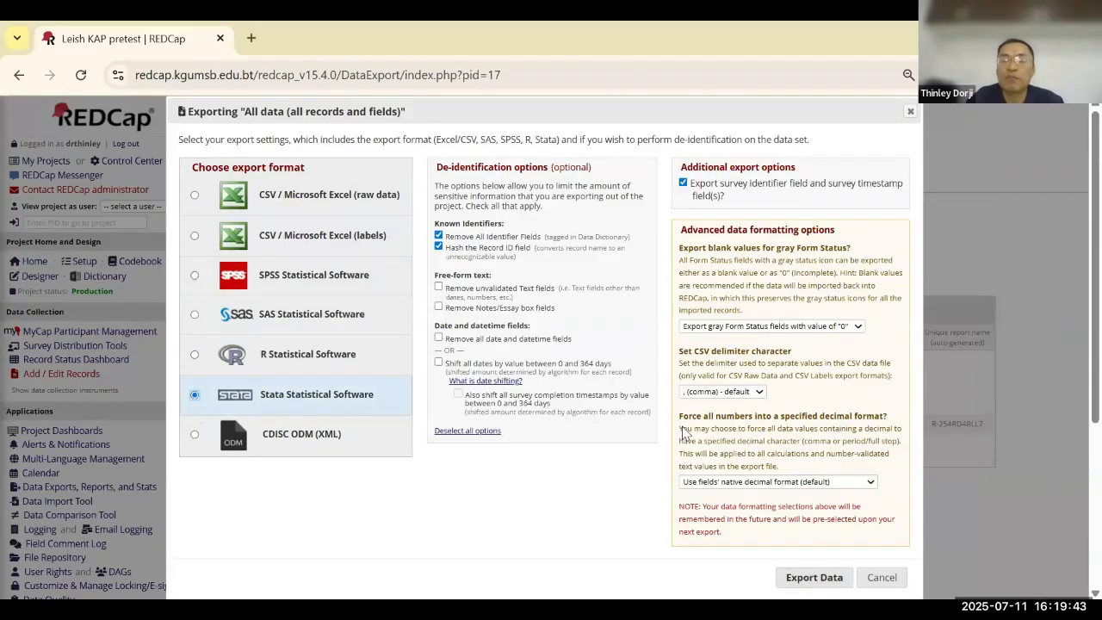
click(813, 578)
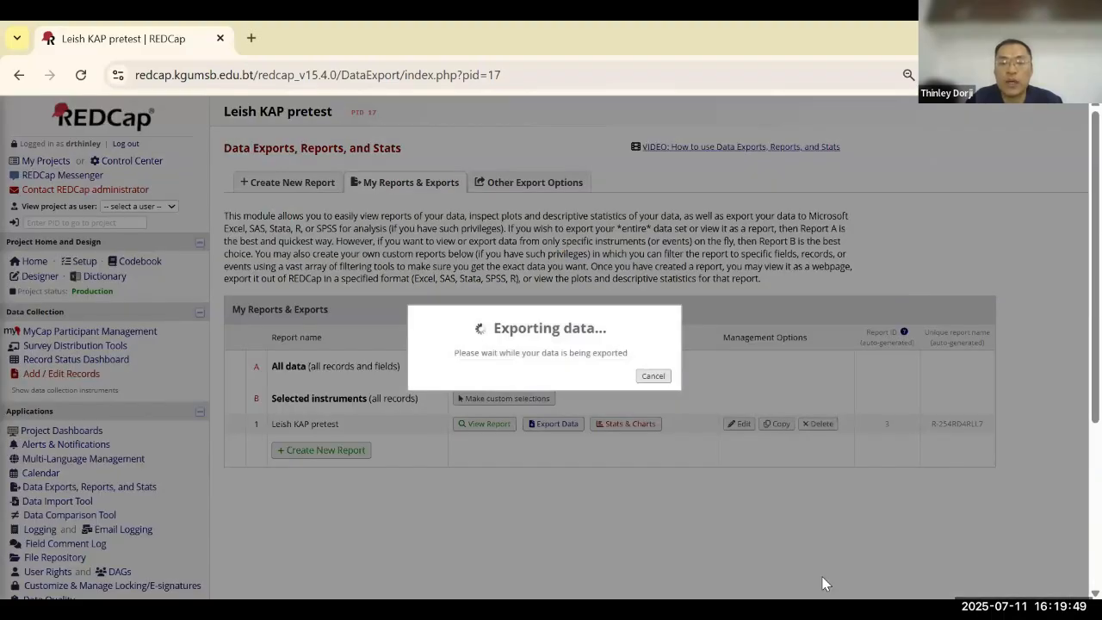
click(714, 435)
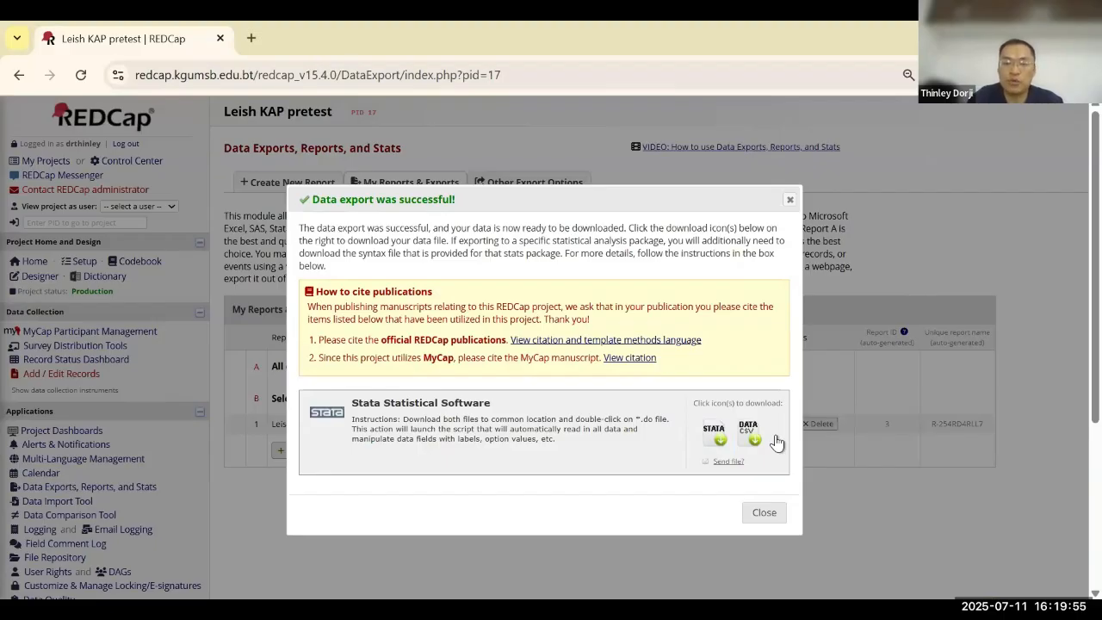
click(717, 441)
click(752, 442)
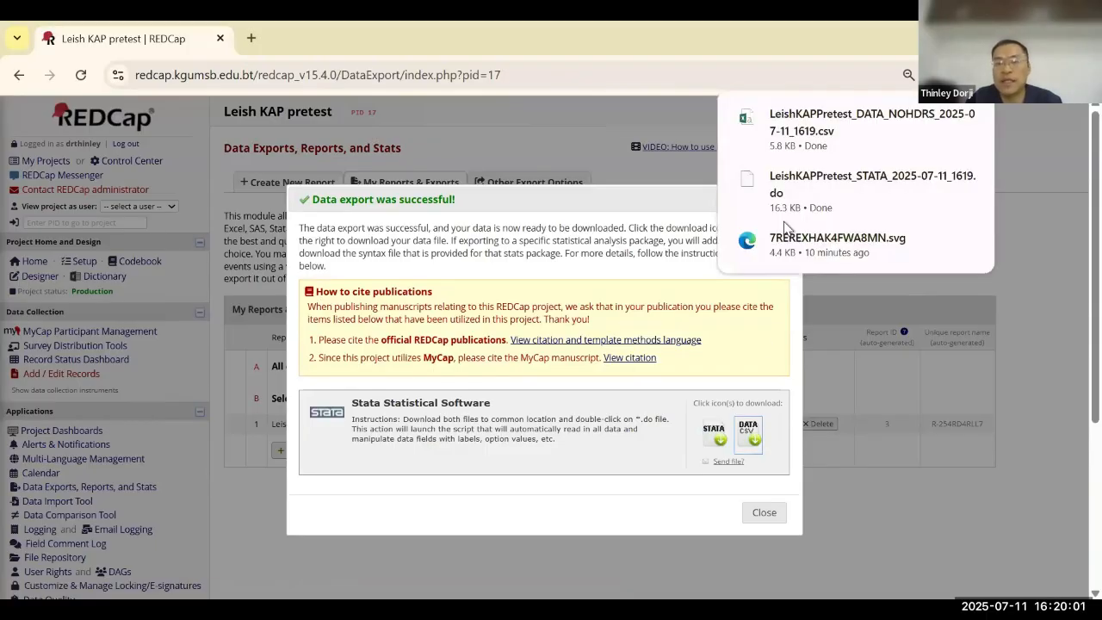
mouse_move(791, 210)
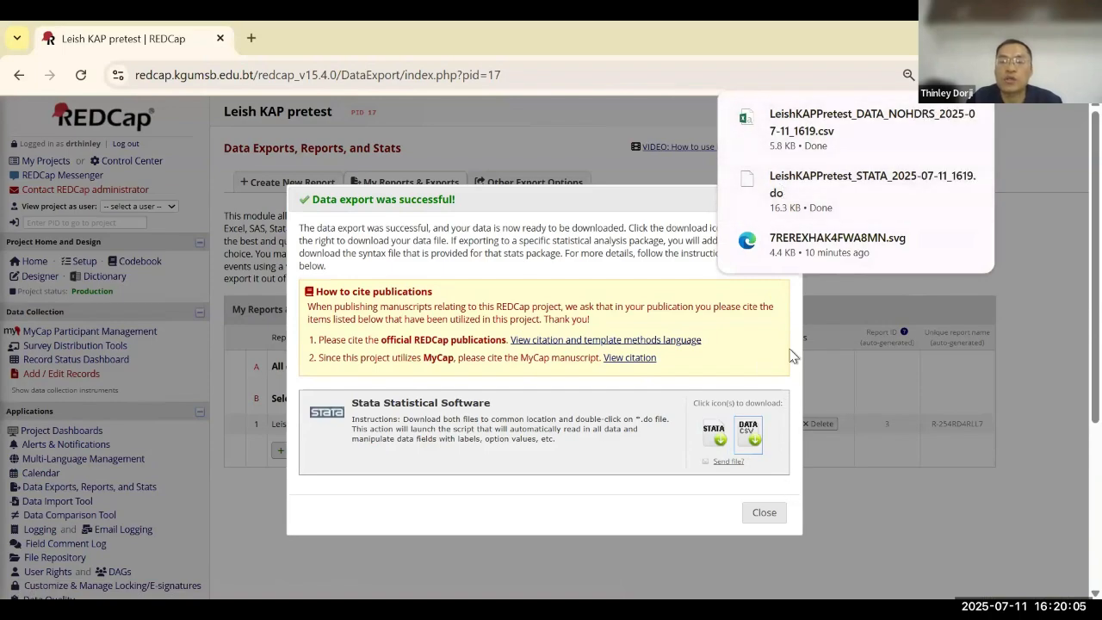
click(790, 199)
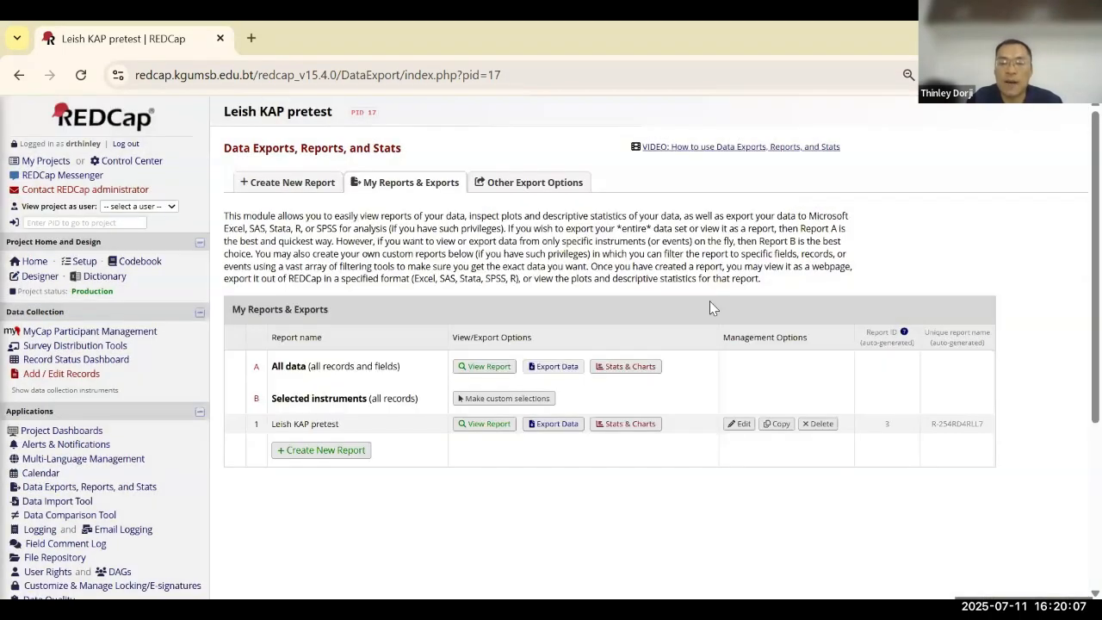